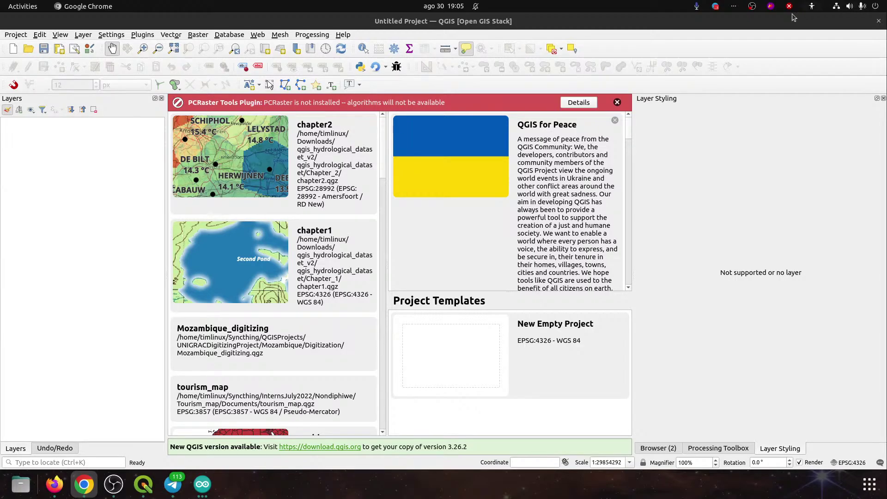
# - Switch to the file manager, open the Chapter_3 folder of qgis_hydrological_dataset and preview buildg.tif
pyautogui.click(21, 484)
pyautogui.moveTo(661, 47); pyautogui.dragTo(886, 75)
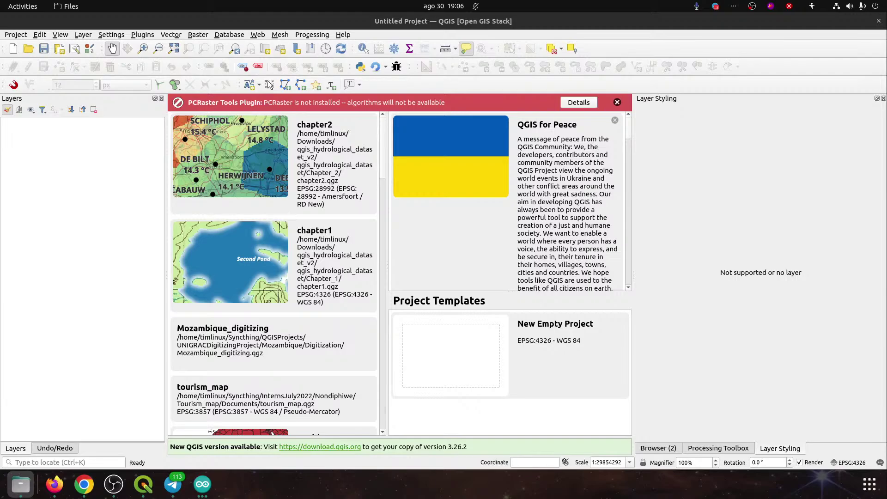
pyautogui.moveTo(886, 55); pyautogui.dragTo(261, 47)
pyautogui.doubleClick(365, 83)
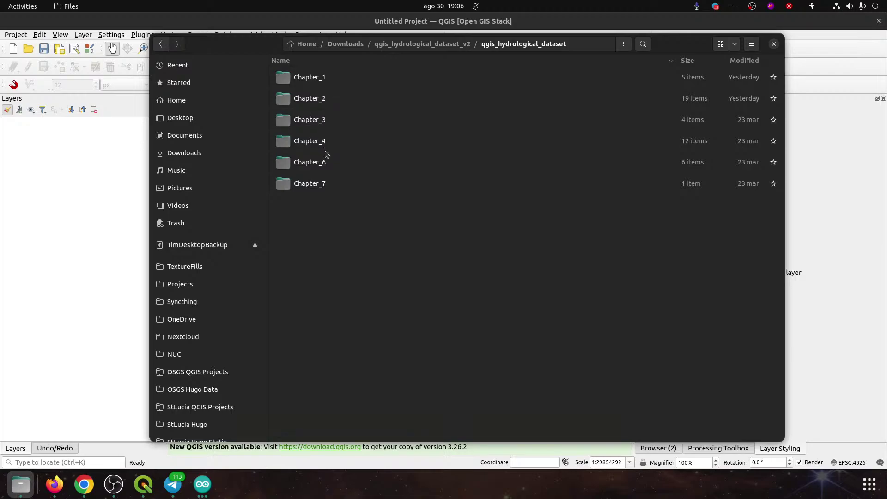
pyautogui.doubleClick(301, 124)
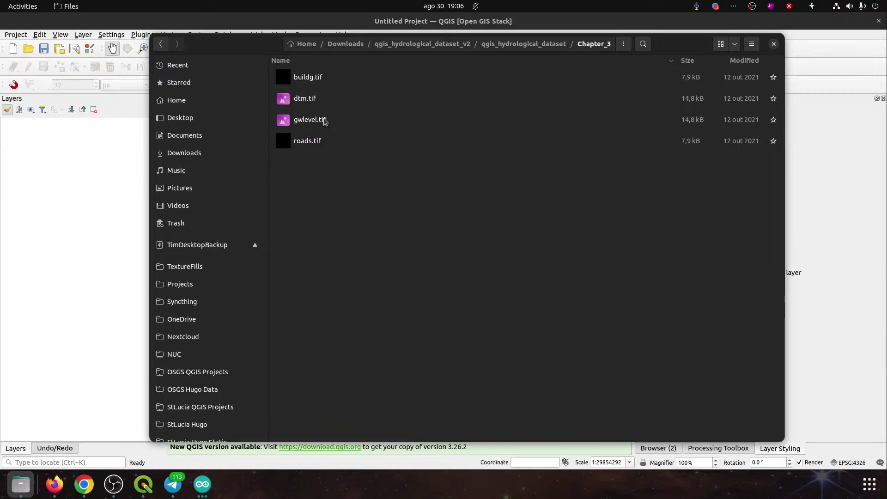
pyautogui.click(312, 81)
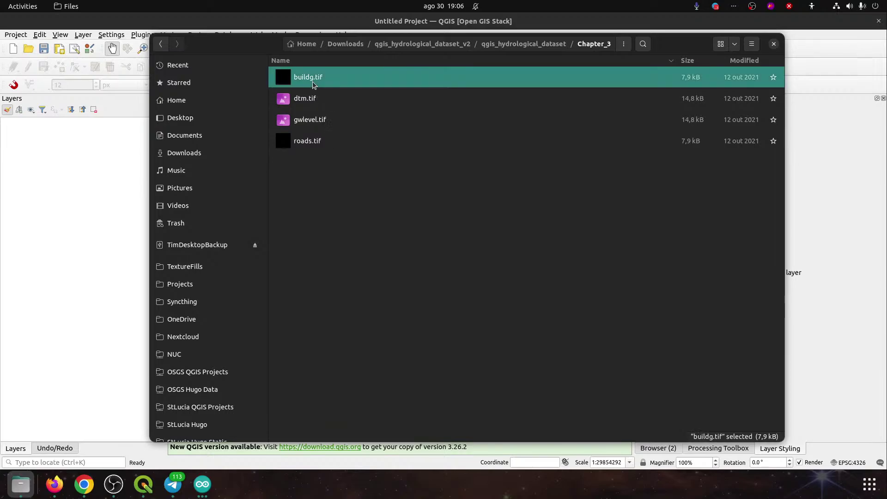
pyautogui.press('space')
pyautogui.press('space')
# - Add buildg.tif, dtm.tif, gwlevel.tif and roads.tif from the Chapter_3 folder to the empty QGIS project
pyautogui.click(302, 141)
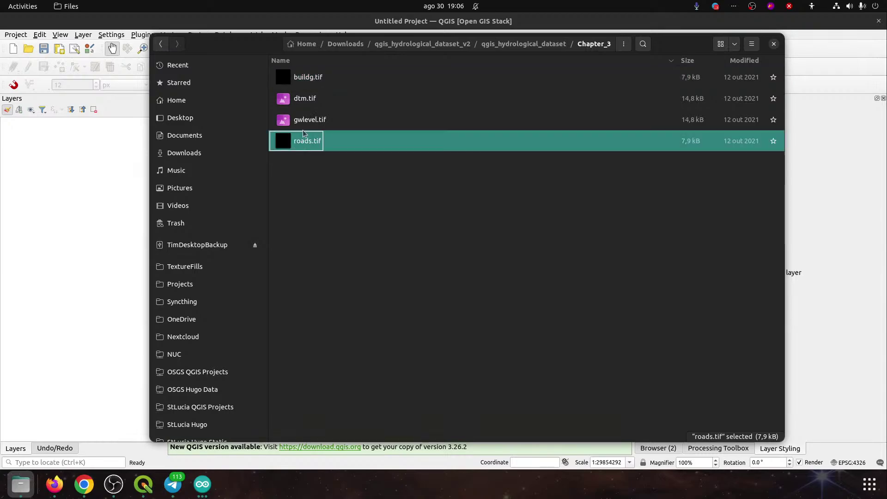
pyautogui.keyDown('shift'); pyautogui.click(305, 78); pyautogui.keyUp('shift')
pyautogui.moveTo(306, 104); pyautogui.dragTo(261, 198)
pyautogui.hotkey('alt', 'Tab')
pyautogui.hotkey('alt', 'Tab')
pyautogui.hotkey('alt', 'Tab')
pyautogui.hotkey('alt', 'Tab')
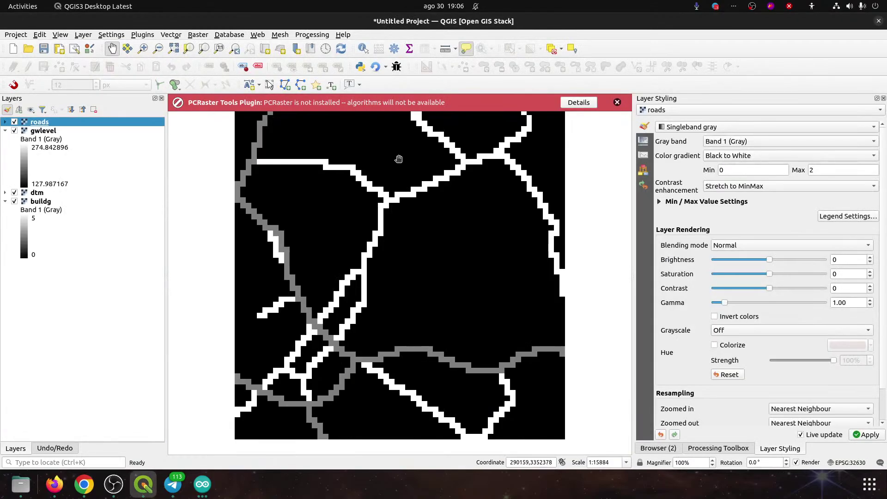
# - Hide the roads, gwlevel and dtm layers one after another to view each raster down to buildg
pyautogui.click(14, 122)
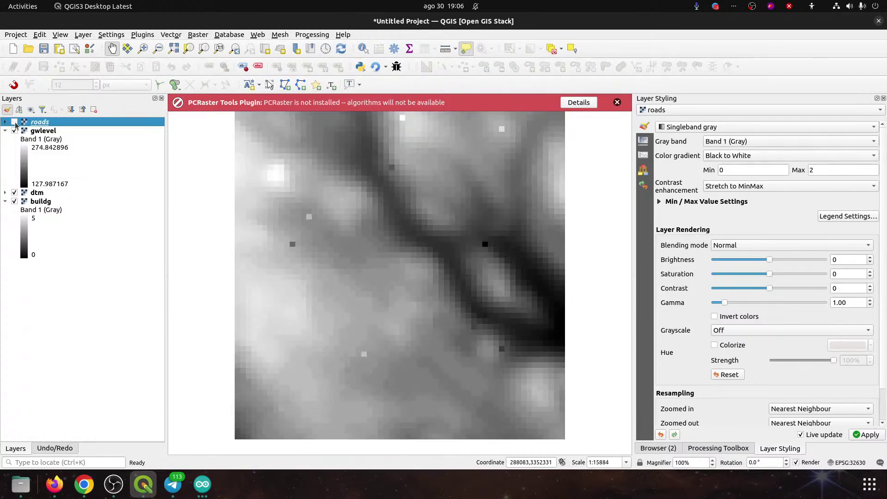
pyautogui.click(43, 133)
pyautogui.click(15, 131)
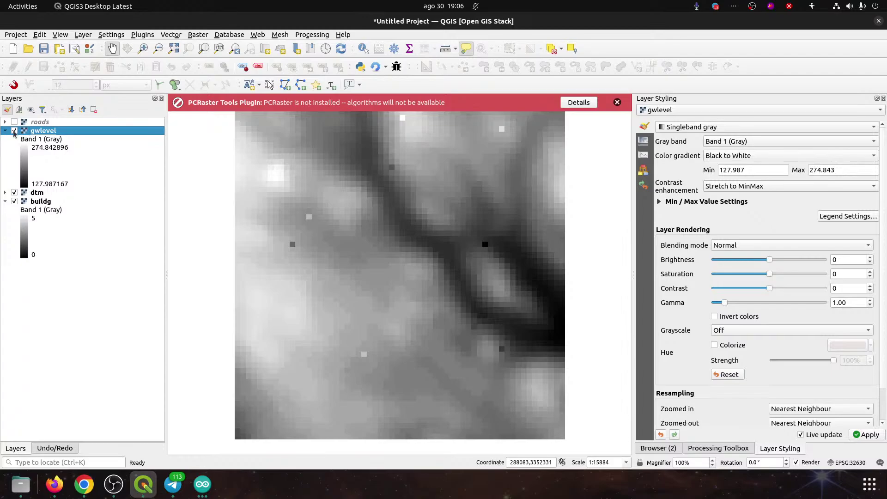
pyautogui.click(38, 194)
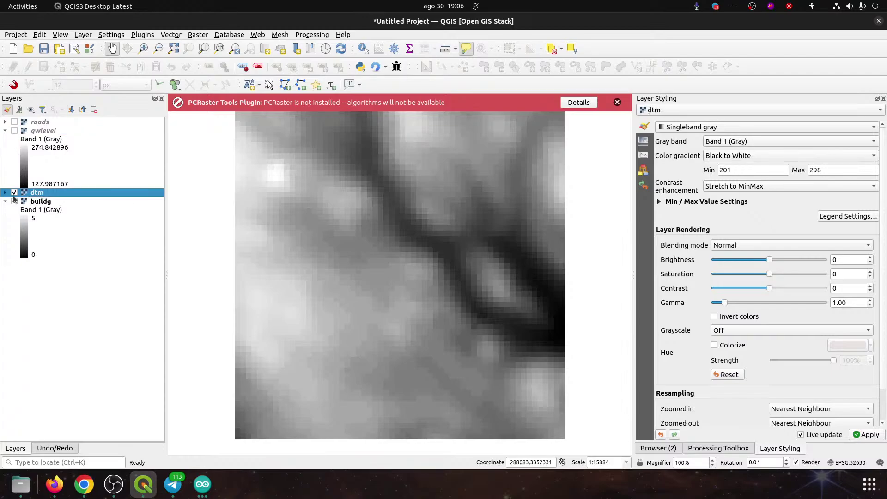
pyautogui.click(14, 192)
pyautogui.click(33, 200)
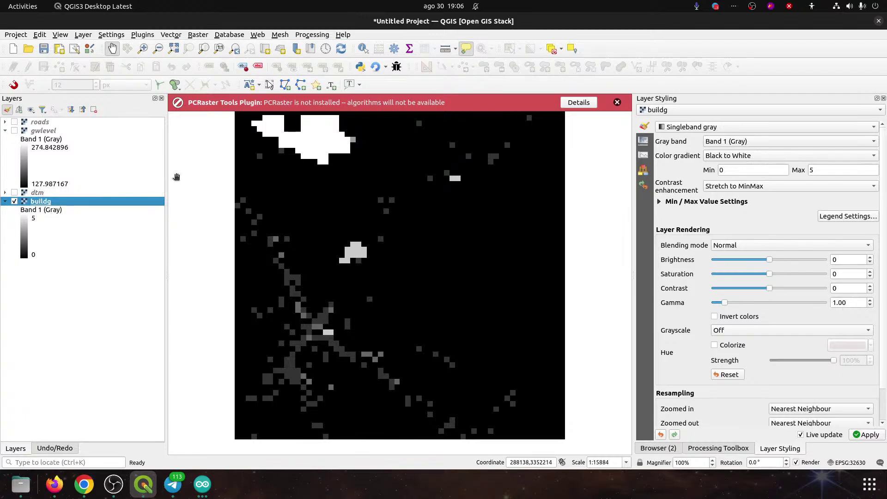
# - Show the gwlevel, roads and dtm layers again and dismiss the PCRaster Tools plugin warning
pyautogui.click(14, 130)
pyautogui.click(15, 122)
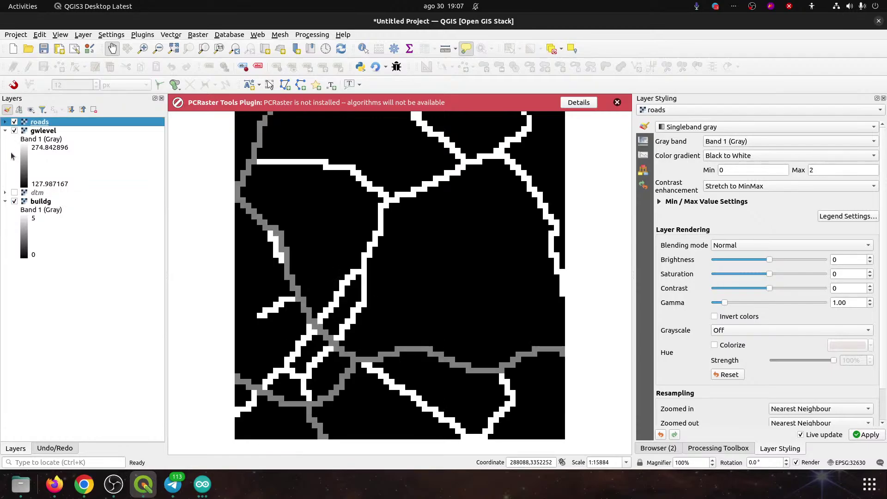
pyautogui.click(15, 192)
pyautogui.moveTo(296, 191); pyautogui.dragTo(311, 199)
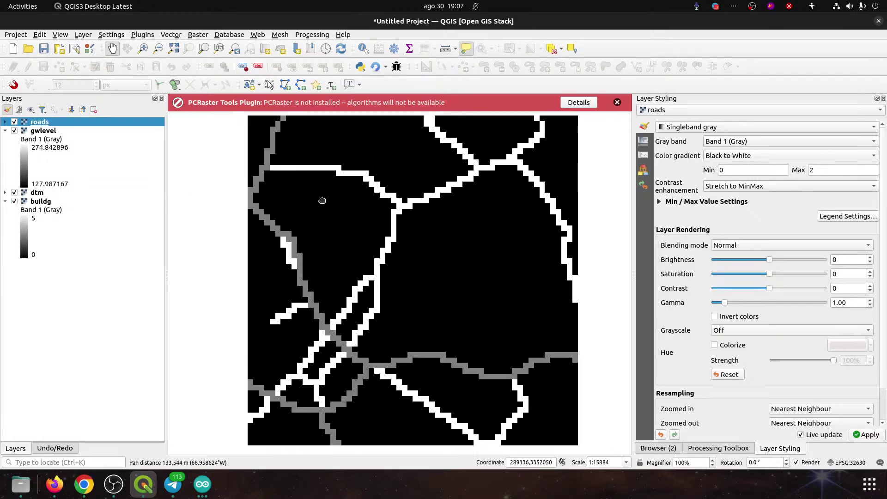
pyautogui.click(618, 102)
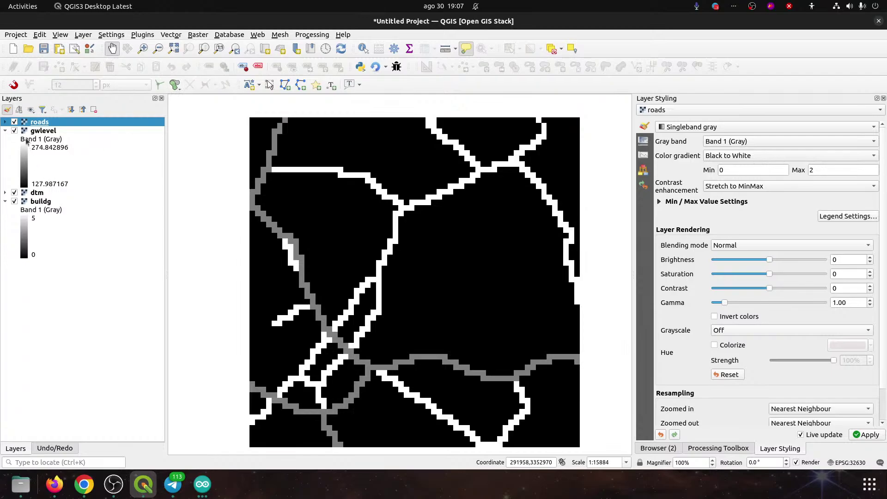
# - Hide the roads, gwlevel and dtm layers so that only buildg is displayed
pyautogui.click(15, 122)
pyautogui.click(14, 131)
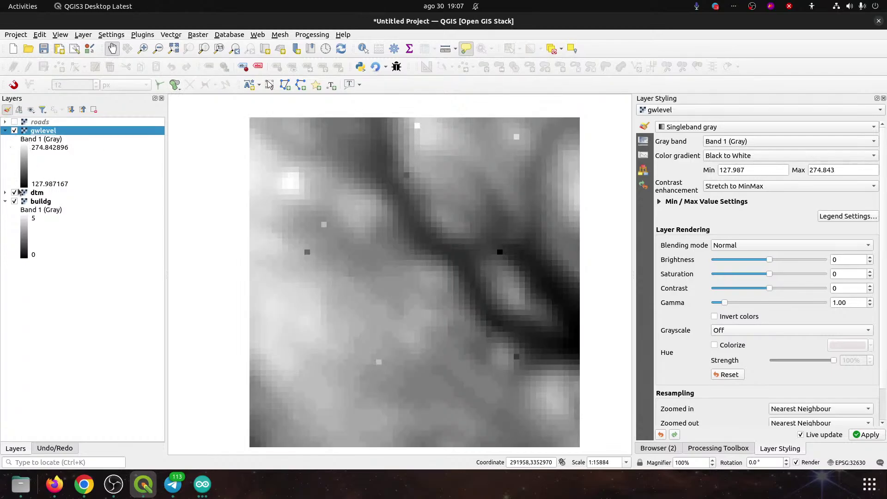
pyautogui.click(14, 131)
pyautogui.click(14, 193)
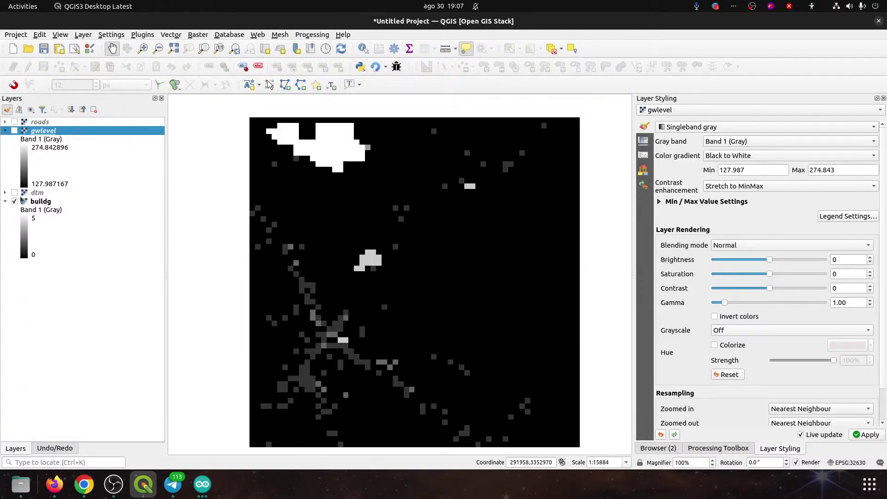
# - Examine the buildg layer's information for its data type, band statistics and pixel size, and close the properties
pyautogui.click(34, 202)
pyautogui.doubleClick(34, 203)
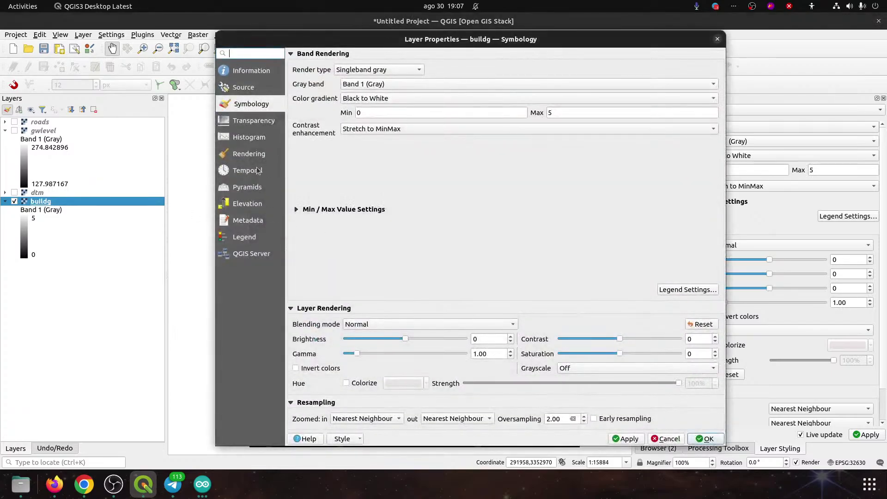
pyautogui.click(257, 72)
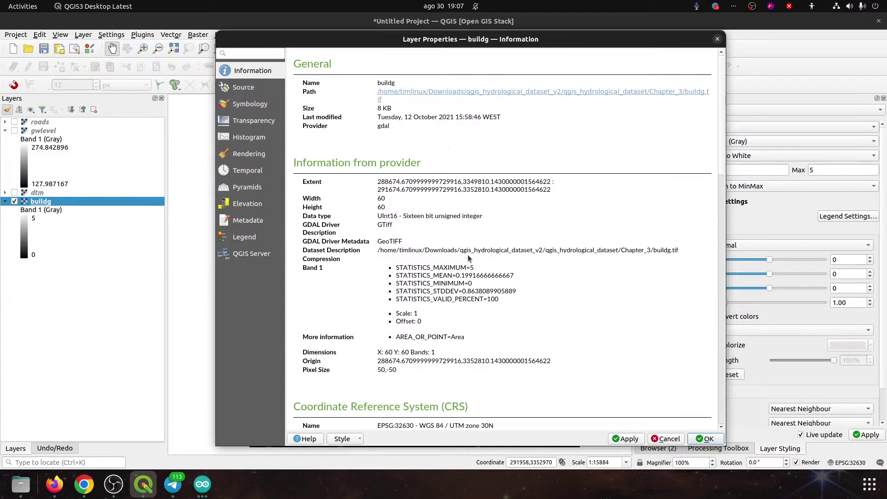
pyautogui.moveTo(376, 194); pyautogui.dragTo(490, 218)
pyautogui.click(391, 210)
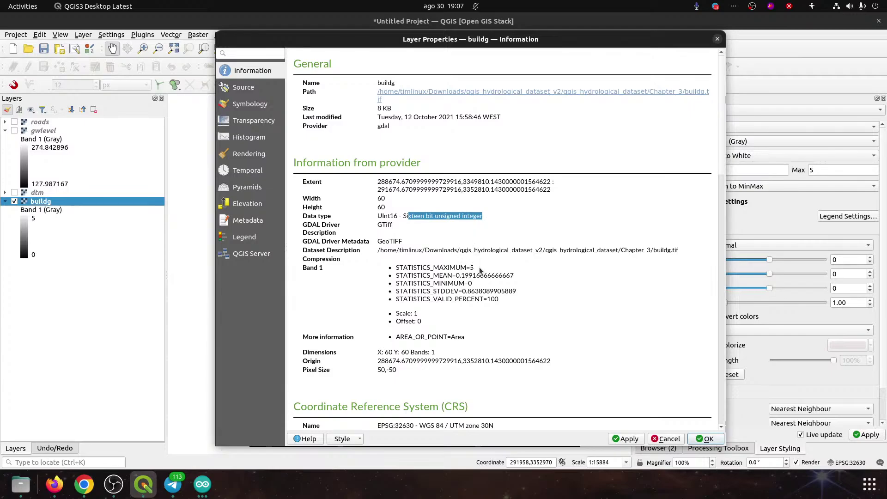
pyautogui.moveTo(475, 268)
pyautogui.mouseDown()
pyautogui.moveTo(466, 269)
pyautogui.moveTo(469, 283)
pyautogui.mouseUp()
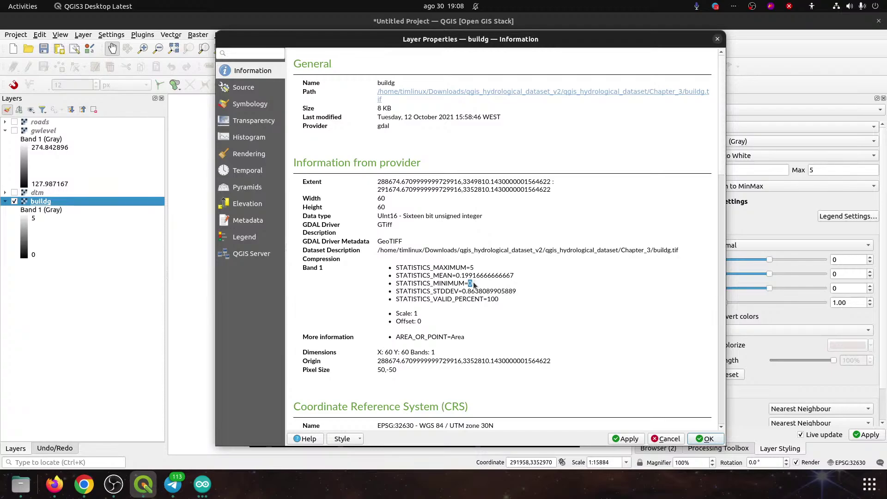
pyautogui.scroll(-1, 433, 332)
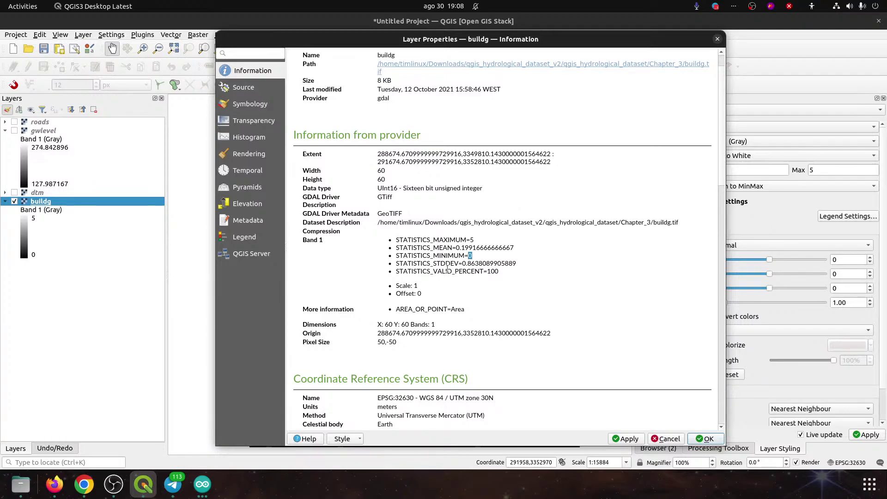
pyautogui.press('Escape')
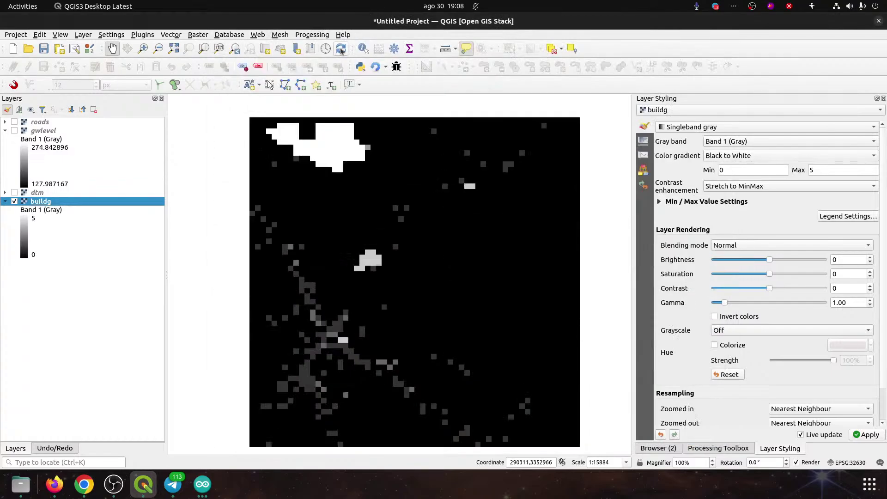
# - Identify the band value of the light grey patch near the centre of the buildg raster
pyautogui.click(363, 48)
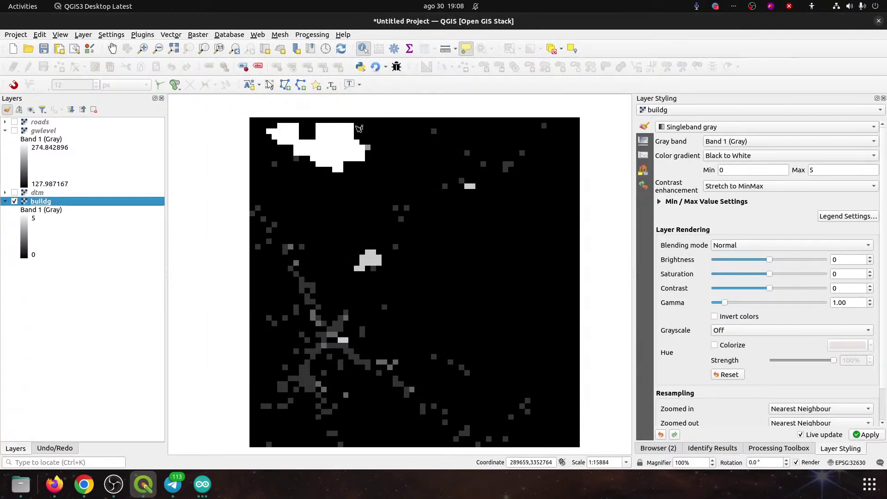
pyautogui.click(371, 255)
pyautogui.click(725, 147)
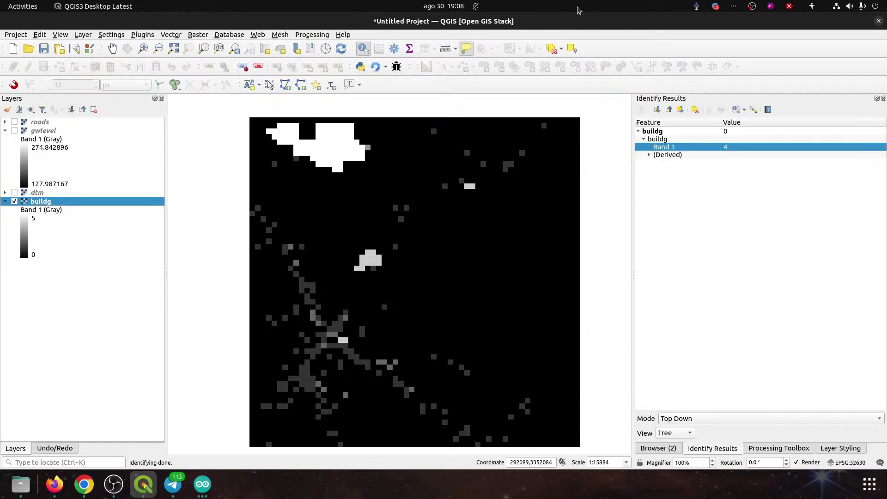
# - Open the plugin manager and search all available plugins for "raster at"
pyautogui.click(124, 36)
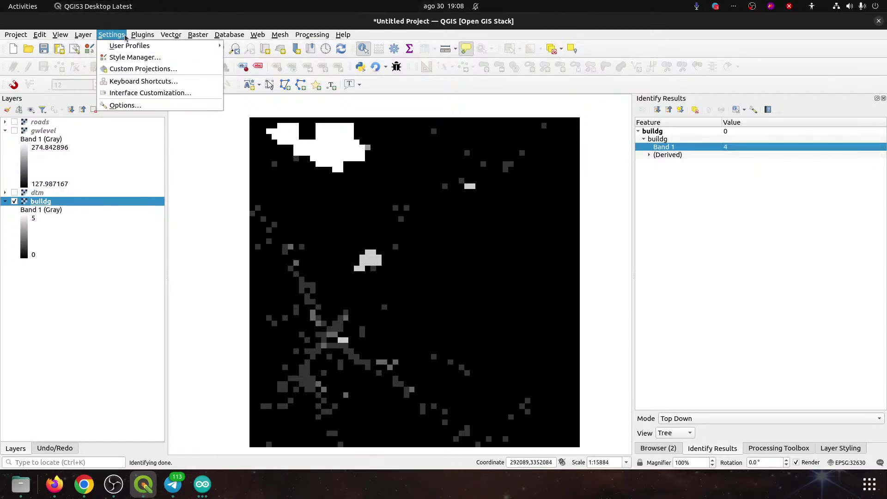
pyautogui.click(148, 46)
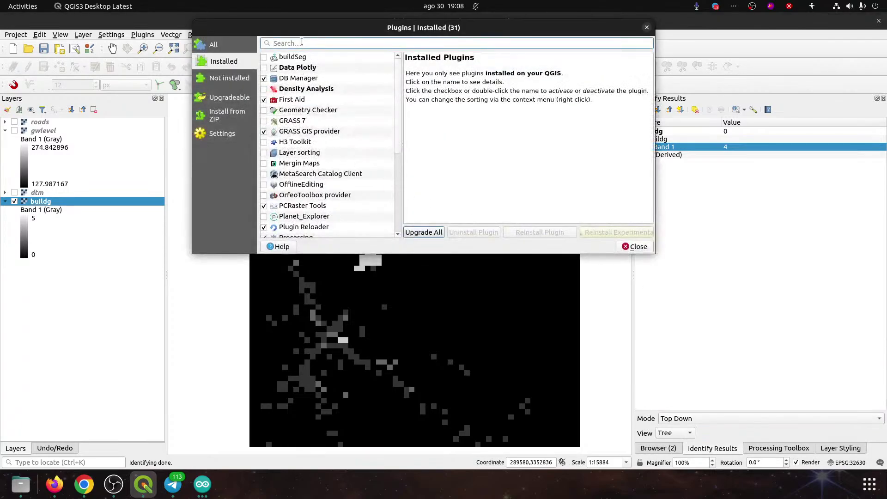
pyautogui.click(294, 162)
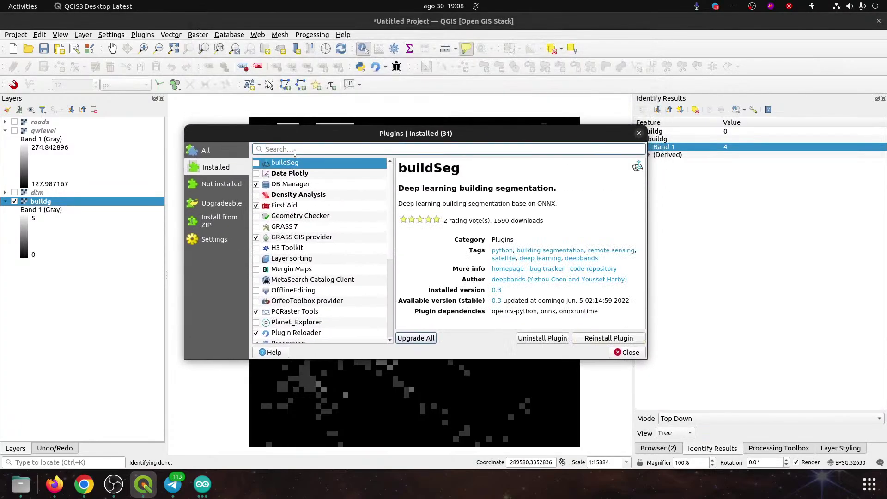
pyautogui.click(220, 156)
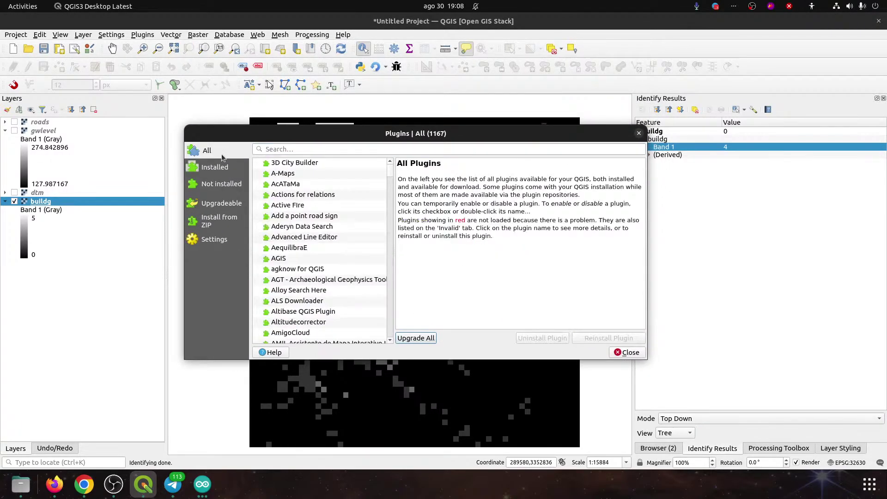
pyautogui.click(279, 149)
pyautogui.write('raster at')
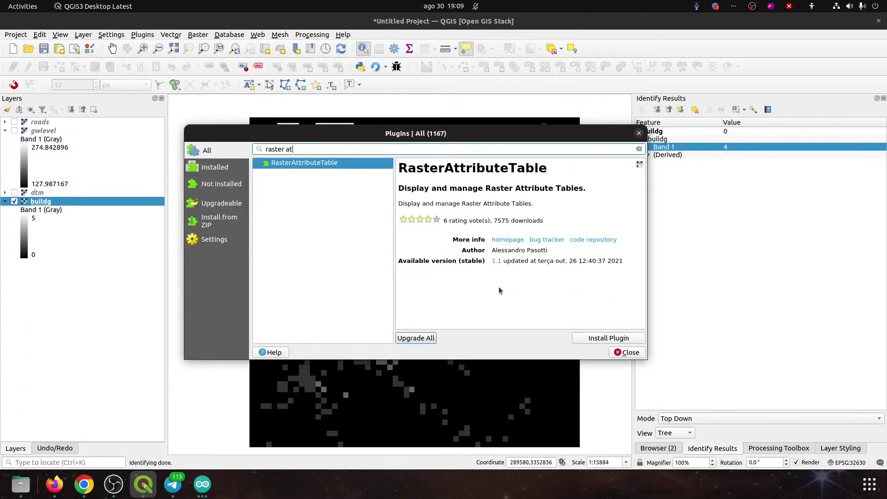
# - Review the RasterAttributeTable plugin's details, install it and close the plugin manager
pyautogui.moveTo(550, 251); pyautogui.dragTo(492, 251)
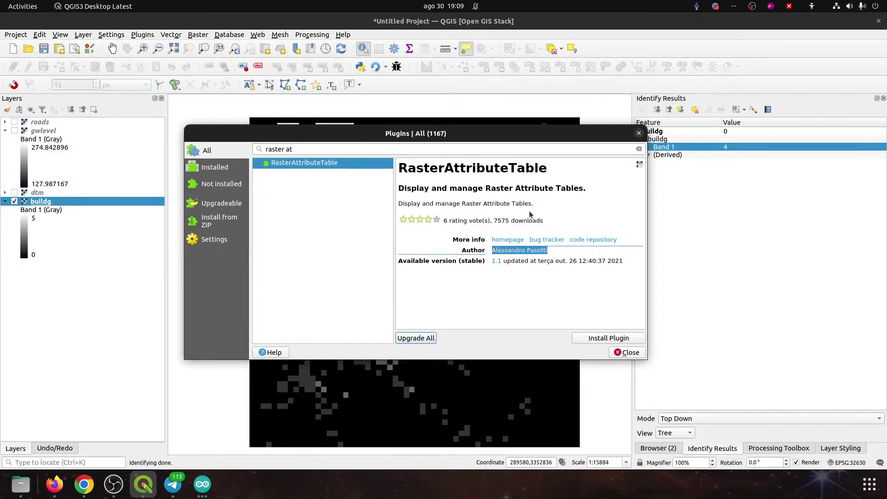
pyautogui.moveTo(536, 205); pyautogui.dragTo(397, 167)
pyautogui.moveTo(418, 206); pyautogui.dragTo(396, 205)
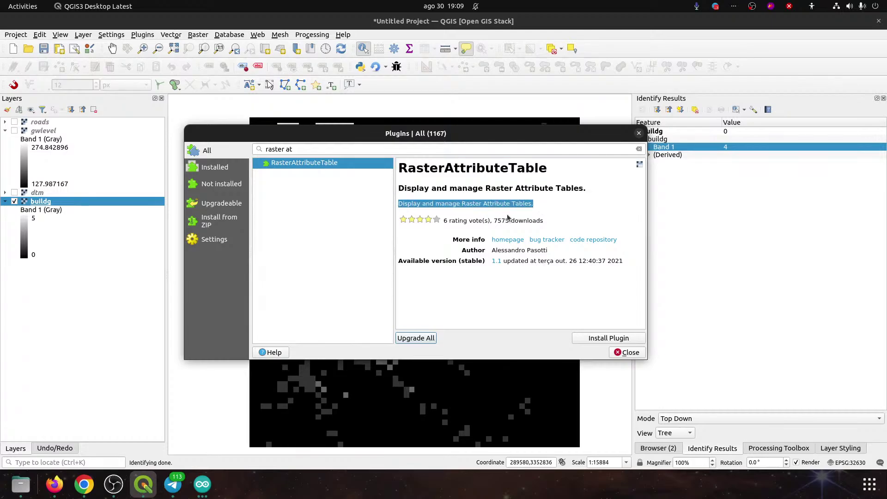
pyautogui.click(601, 340)
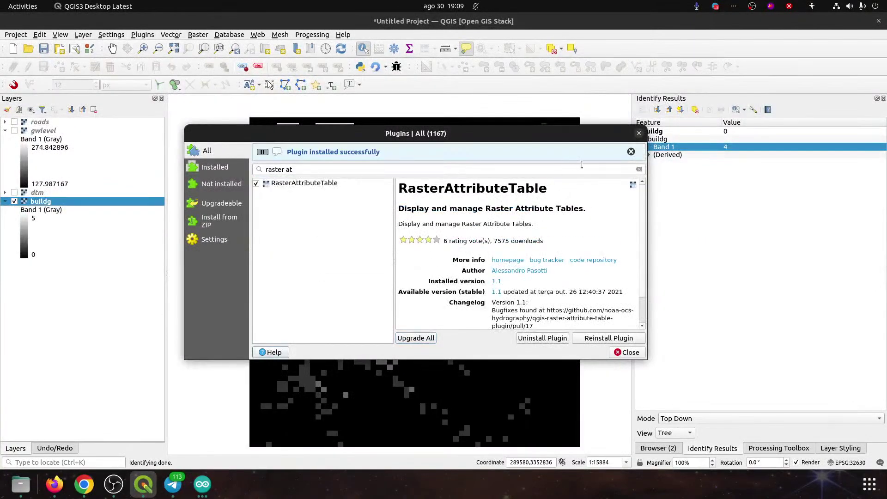
pyautogui.click(639, 133)
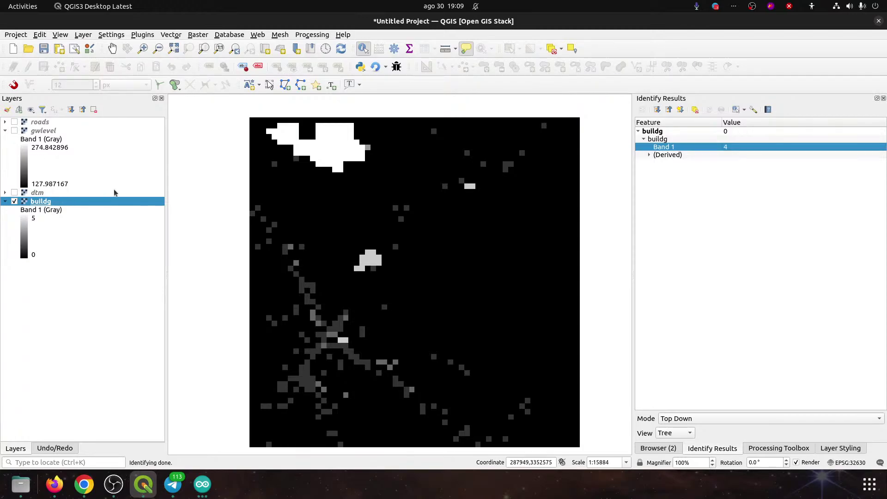
# - Set the buildg layer's renderer to Paletted/Unique values in its layer styling
pyautogui.click(834, 449)
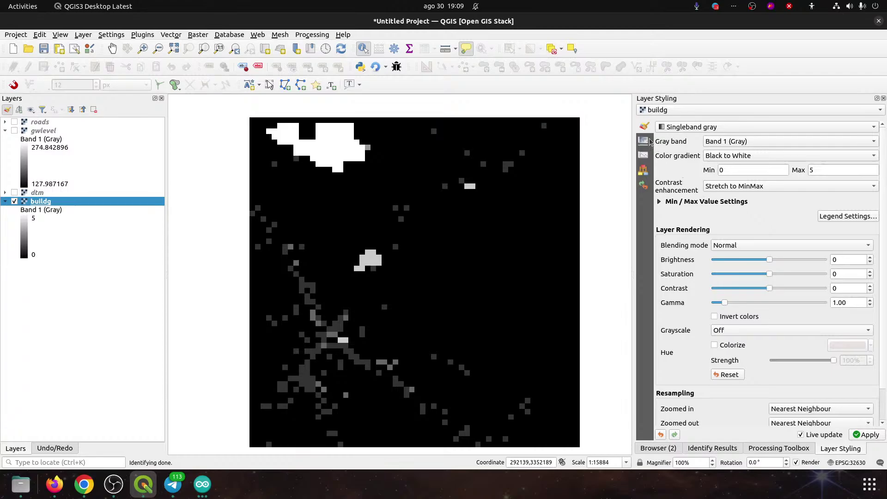
pyautogui.click(674, 129)
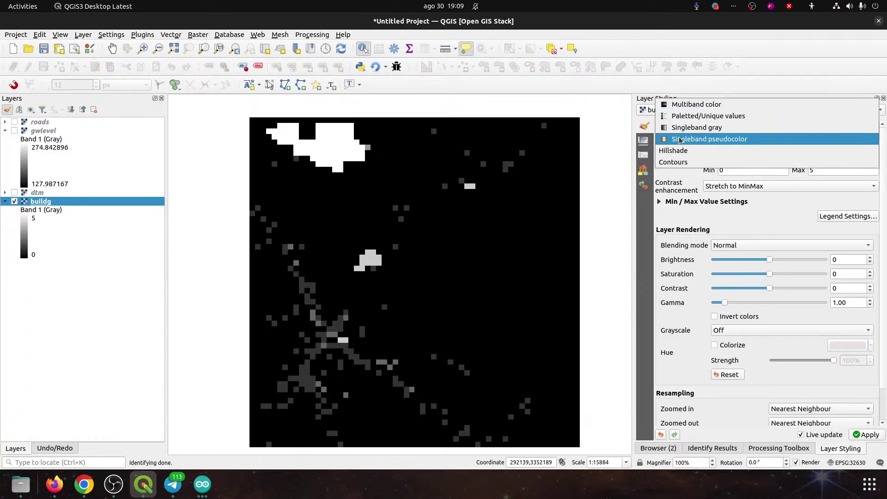
pyautogui.click(682, 116)
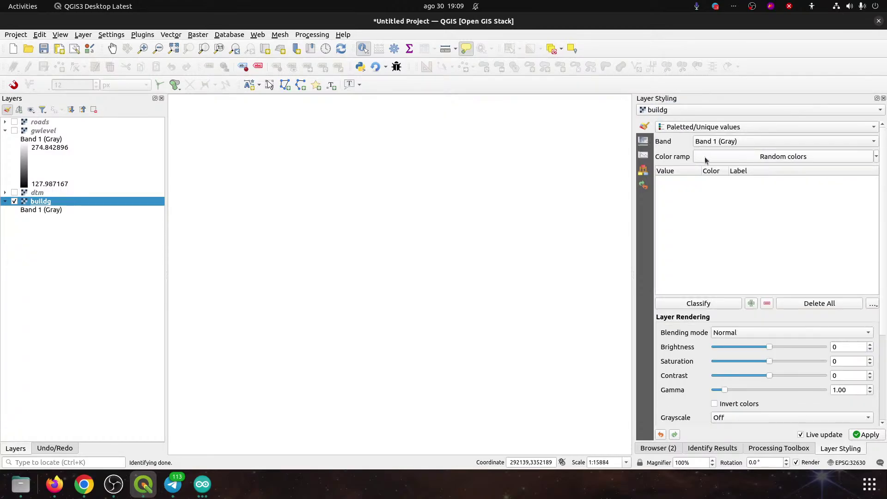
# - Classify the buildg raster's unique values and label the class with value 0 "No building"
pyautogui.click(717, 305)
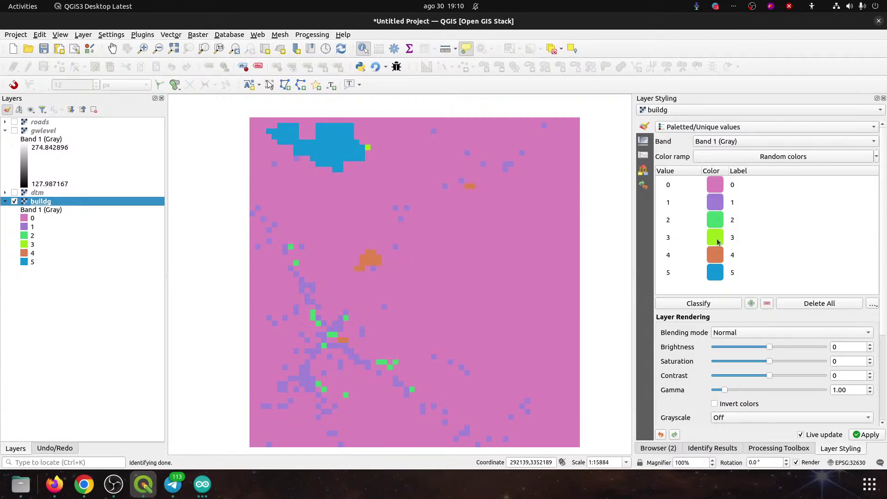
pyautogui.doubleClick(737, 185)
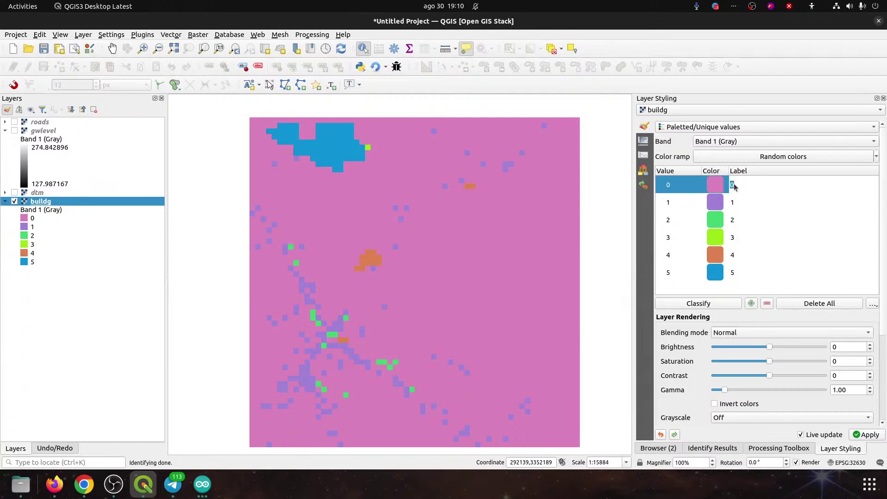
pyautogui.write('Nobi')
pyautogui.press('Return')
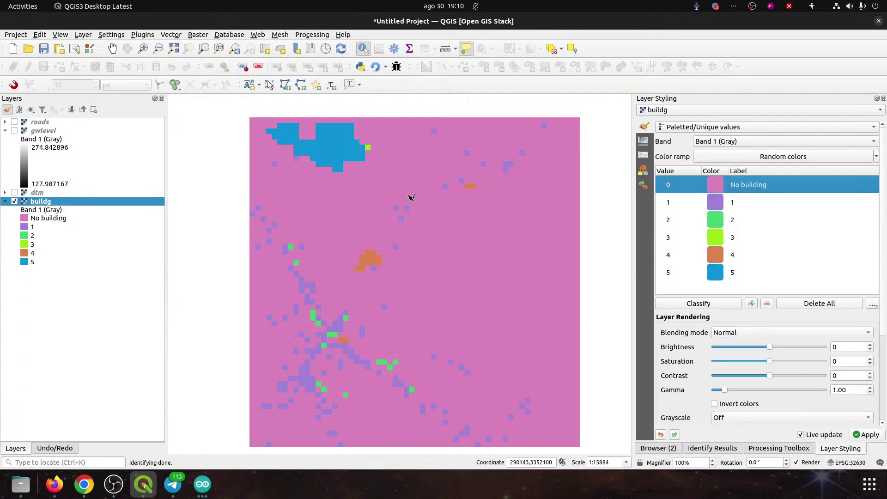
# - Create a new raster attribute table for buildg from its current symbology in GDAL auxiliary XML format
pyautogui.rightClick(51, 204)
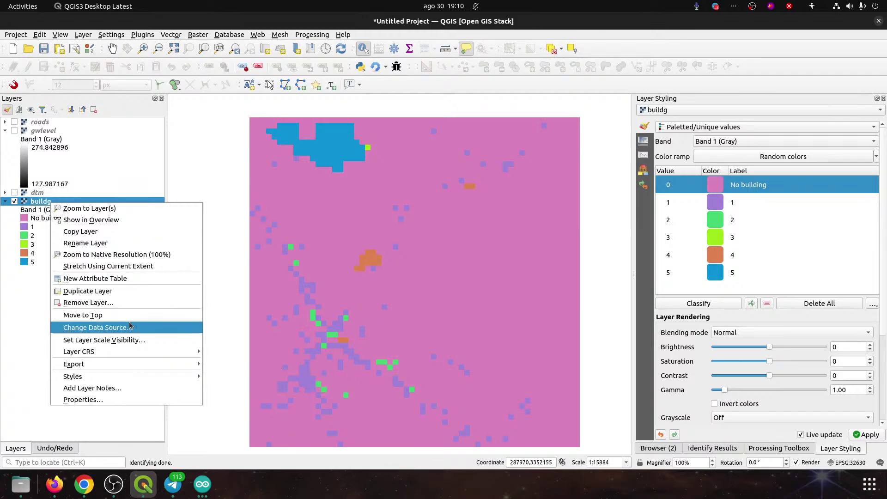
pyautogui.click(110, 280)
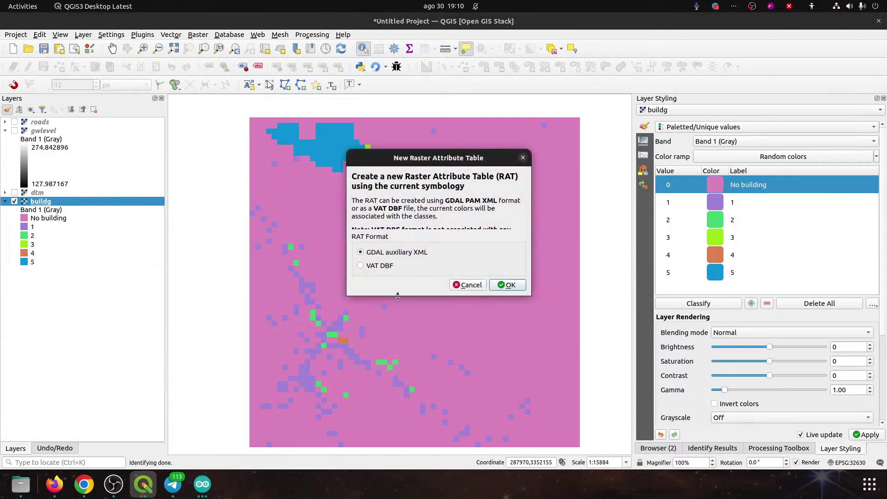
pyautogui.moveTo(397, 296); pyautogui.dragTo(390, 327)
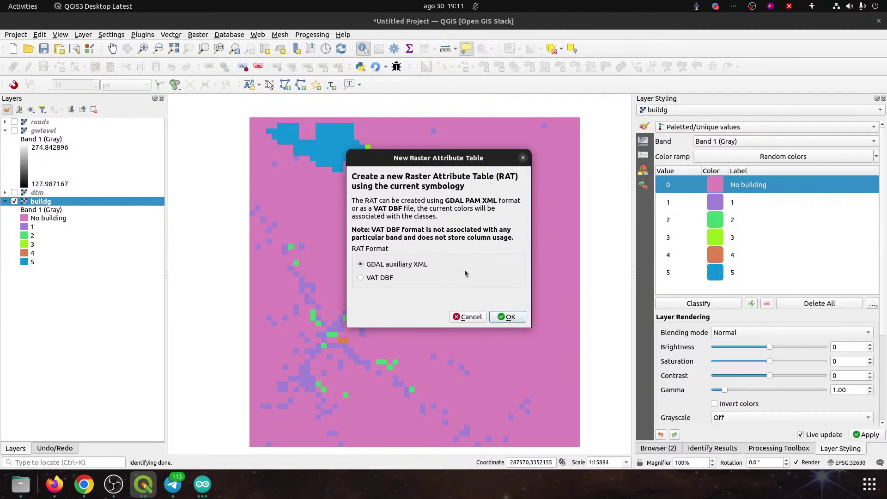
pyautogui.click(505, 317)
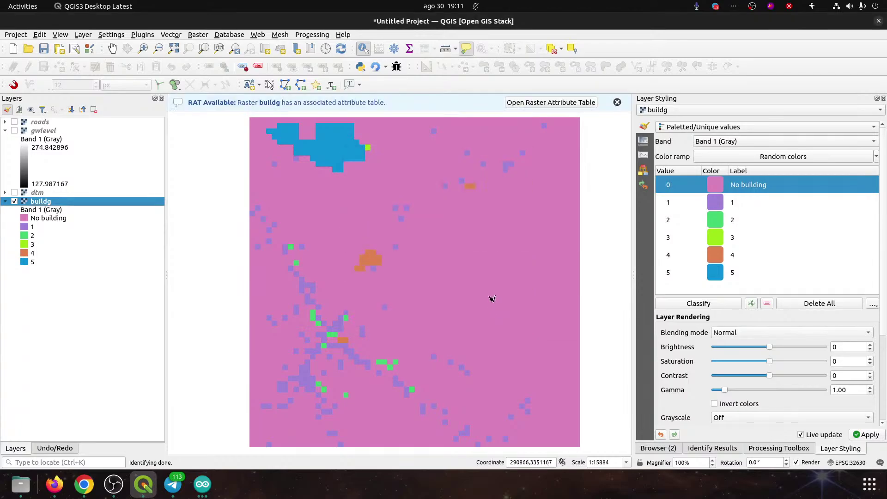
# - Open buildg's raster attribute table, examine the No building row's colour and class, and close the table
pyautogui.click(530, 103)
pyautogui.moveTo(402, 111); pyautogui.dragTo(427, 189)
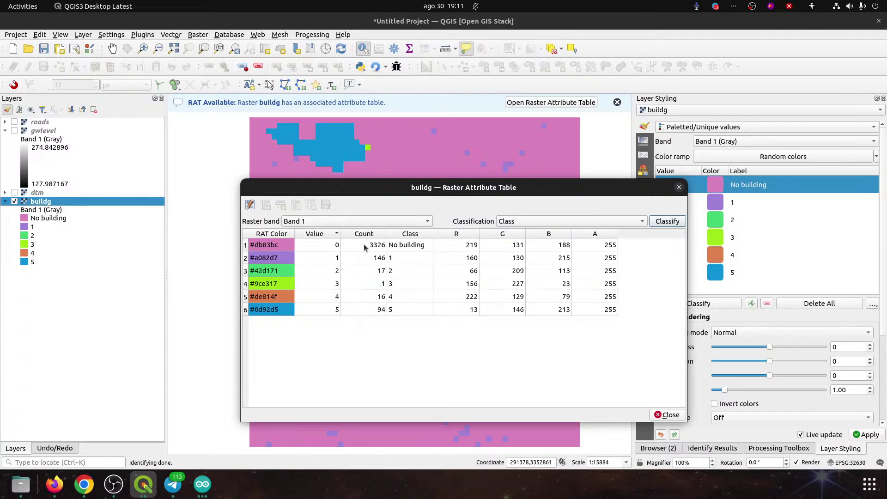
pyautogui.click(279, 247)
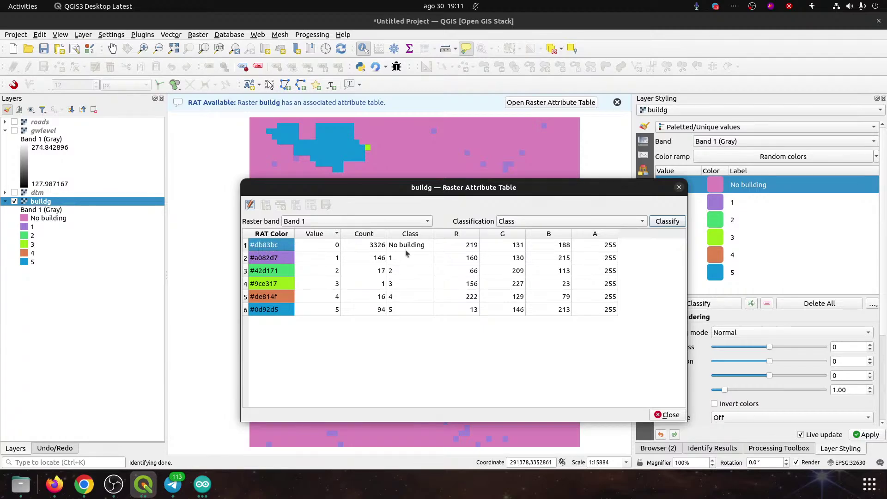
pyautogui.click(678, 187)
# - Set the No building class colour to white (#ffffff) in the buildg layer styling
pyautogui.doubleClick(715, 185)
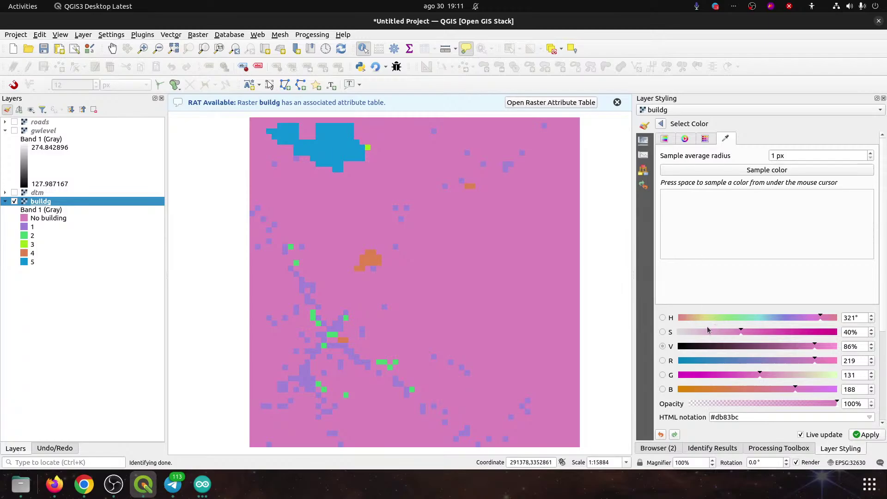
pyautogui.moveTo(707, 329); pyautogui.dragTo(679, 341)
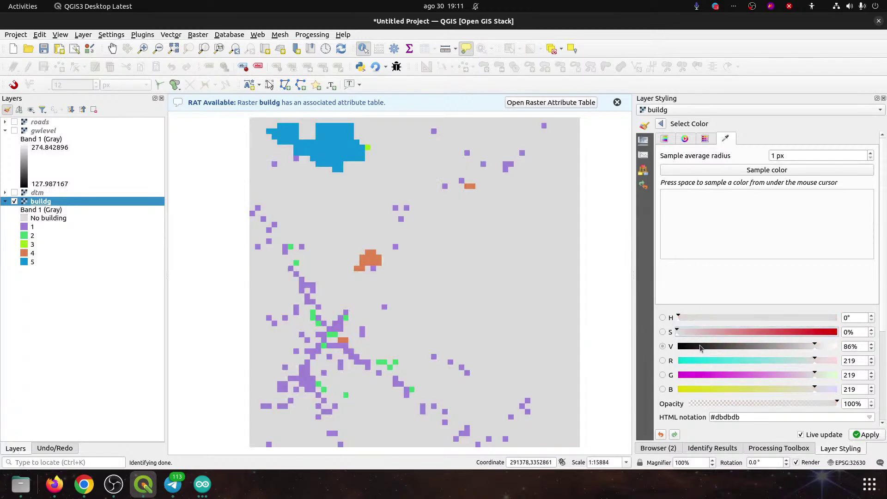
pyautogui.click(827, 348)
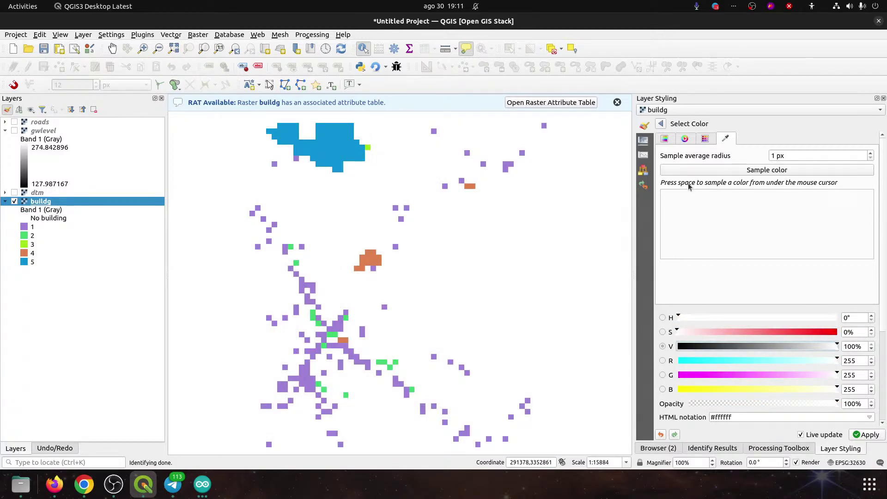
# - Check in buildg's raster attribute table whether the No building row's colour matches the layer styling
pyautogui.click(508, 104)
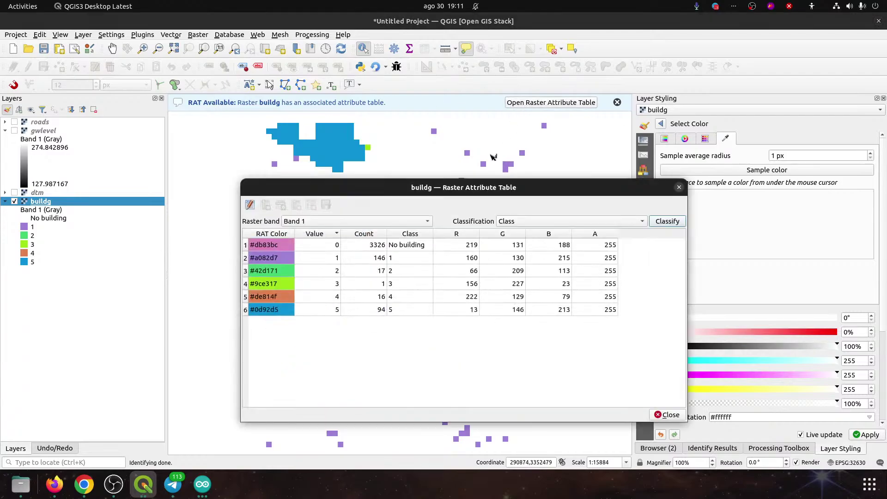
pyautogui.click(678, 187)
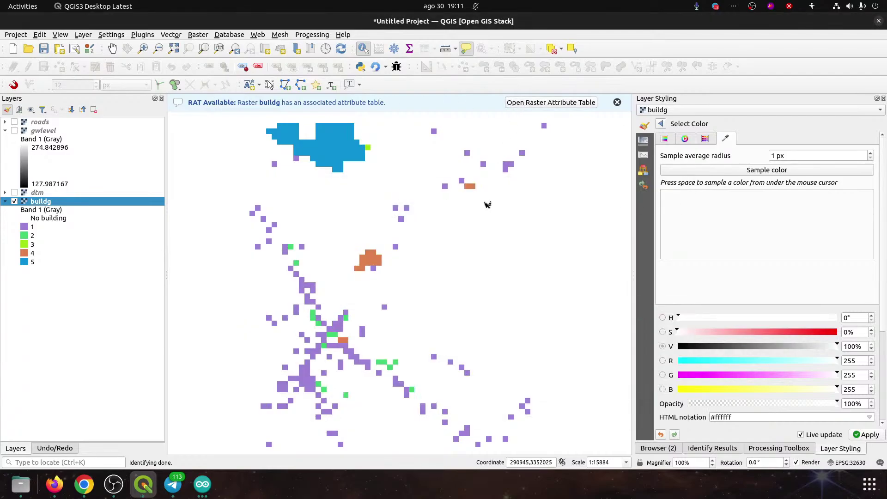
pyautogui.rightClick(47, 202)
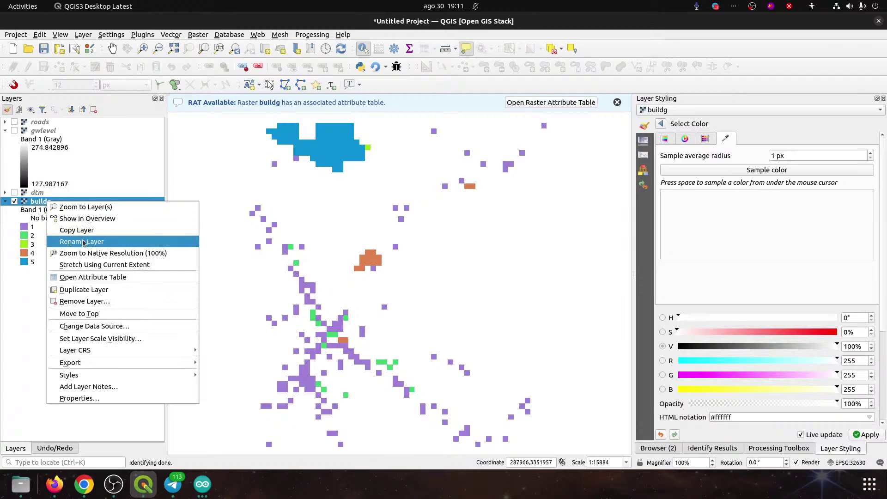
pyautogui.click(92, 276)
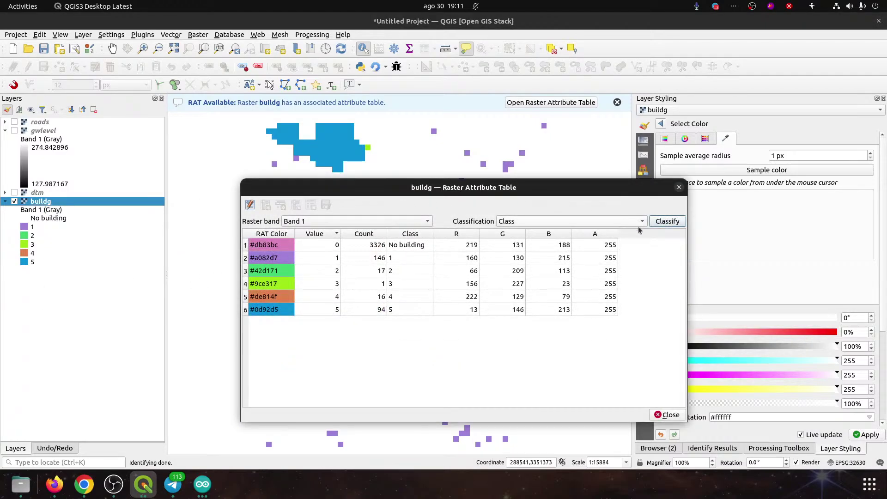
pyautogui.click(667, 415)
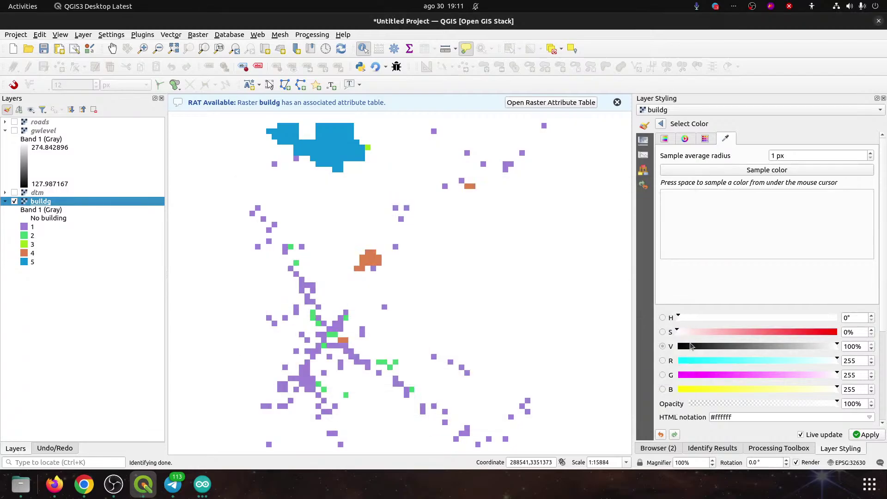
# - Return to the buildg class list and inspect the classification and raster band choices in its raster attribute table
pyautogui.click(661, 124)
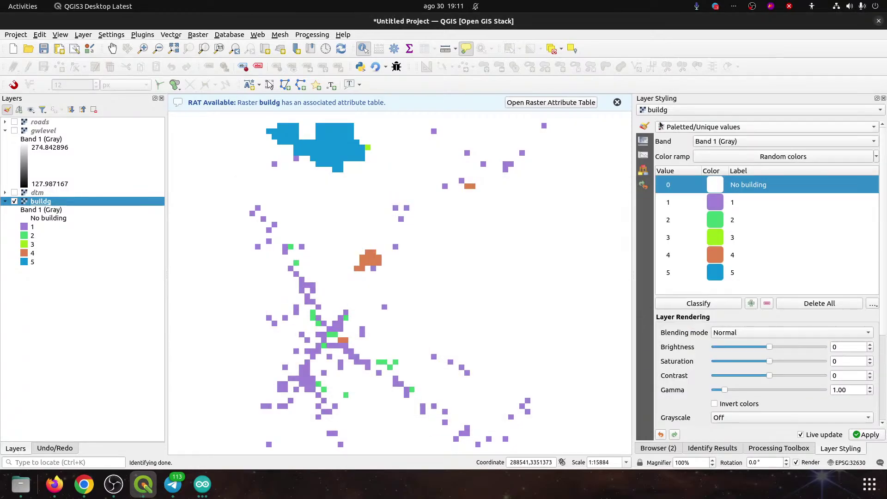
pyautogui.click(727, 202)
pyautogui.click(723, 187)
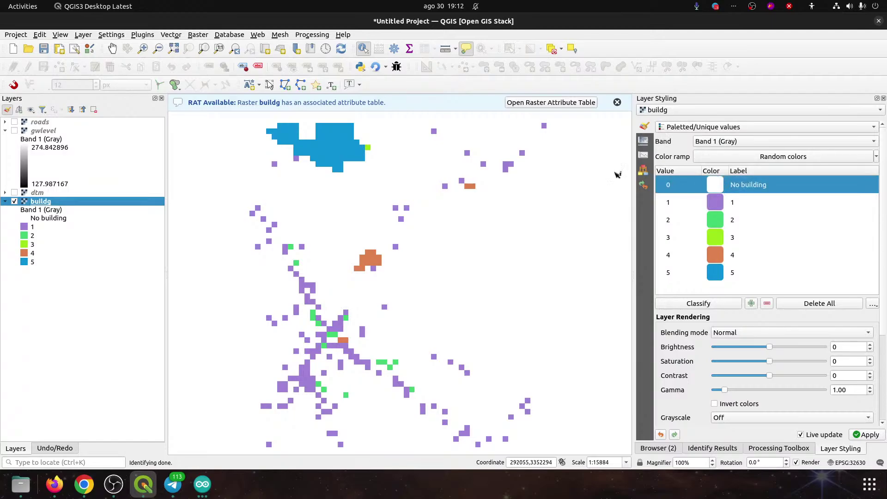
pyautogui.click(534, 103)
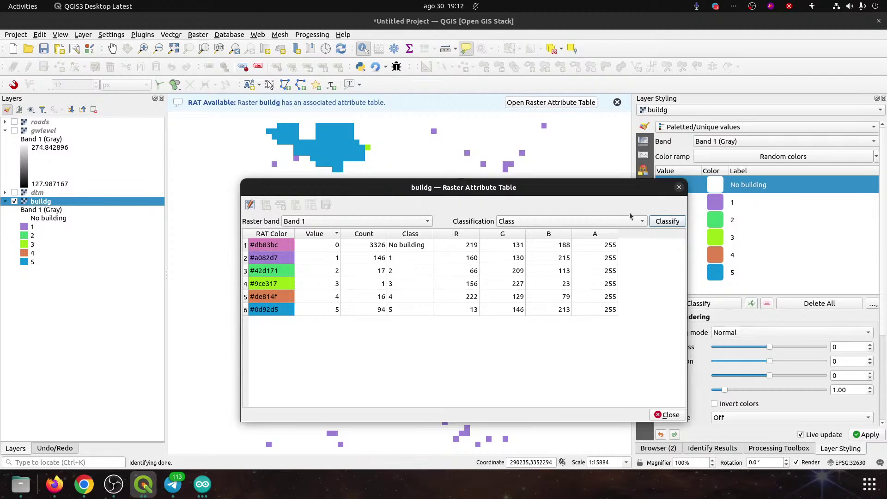
pyautogui.click(598, 220)
pyautogui.click(566, 220)
pyautogui.click(402, 223)
pyautogui.click(389, 222)
pyautogui.click(668, 415)
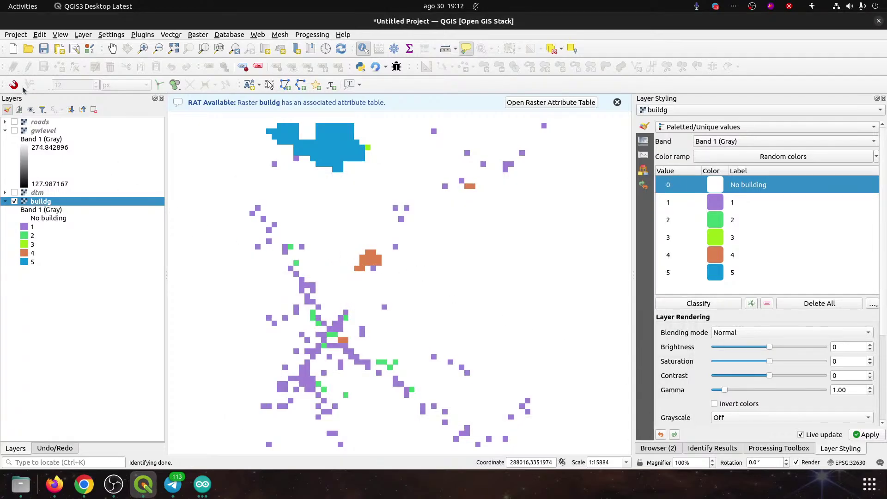
# - Save the project as chapter3 in the Chapter_3 folder of qgis_hydrological_dataset
pyautogui.click(44, 49)
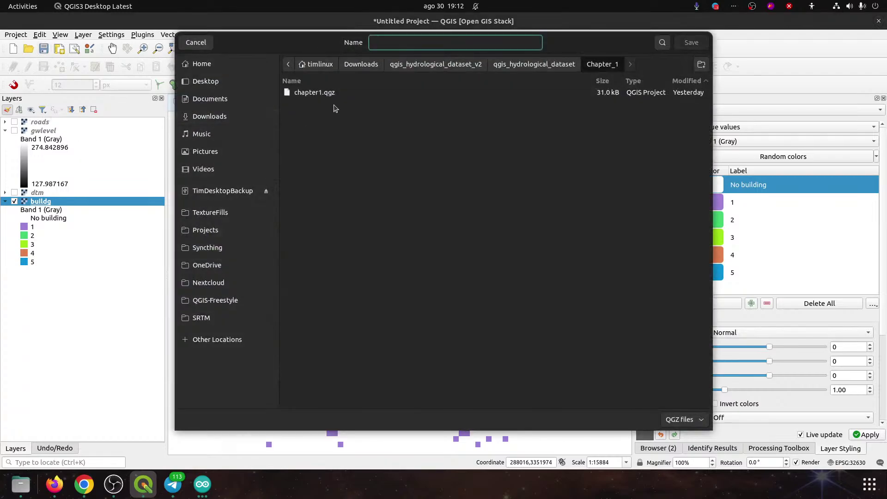
pyautogui.click(449, 67)
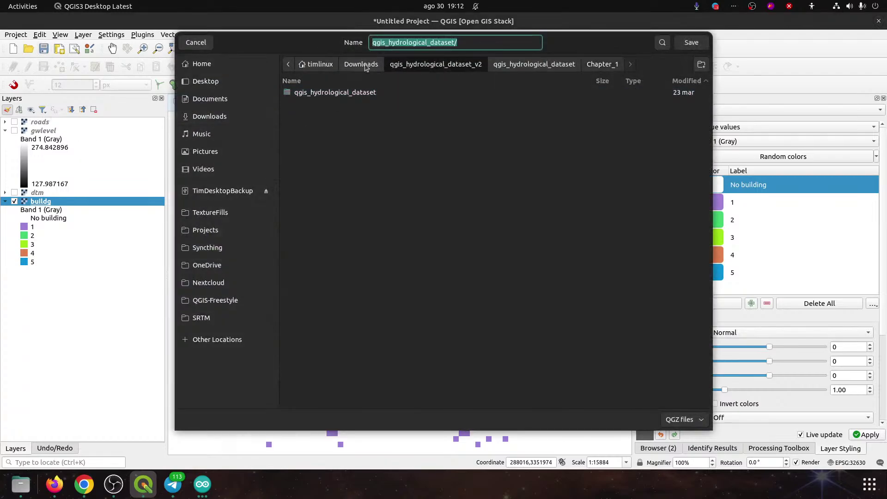
pyautogui.click(364, 65)
pyautogui.click(436, 65)
pyautogui.doubleClick(335, 93)
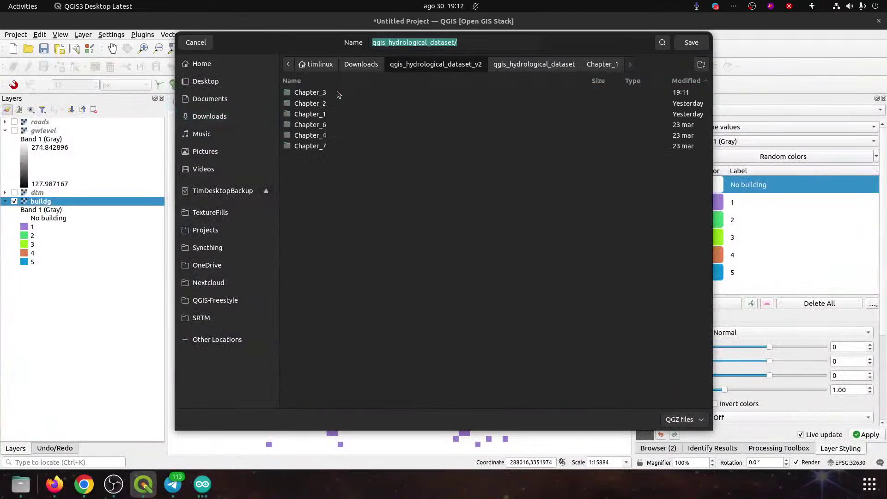
pyautogui.doubleClick(309, 92)
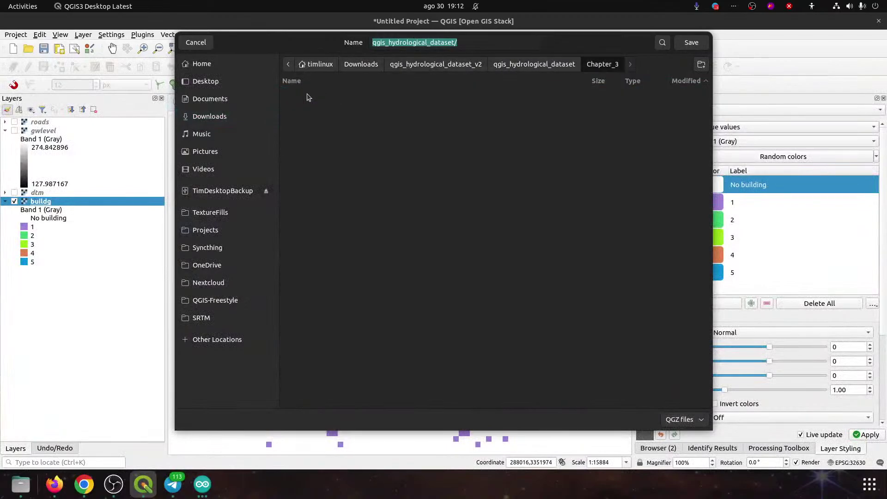
pyautogui.tripleClick(410, 43)
pyautogui.write('c')
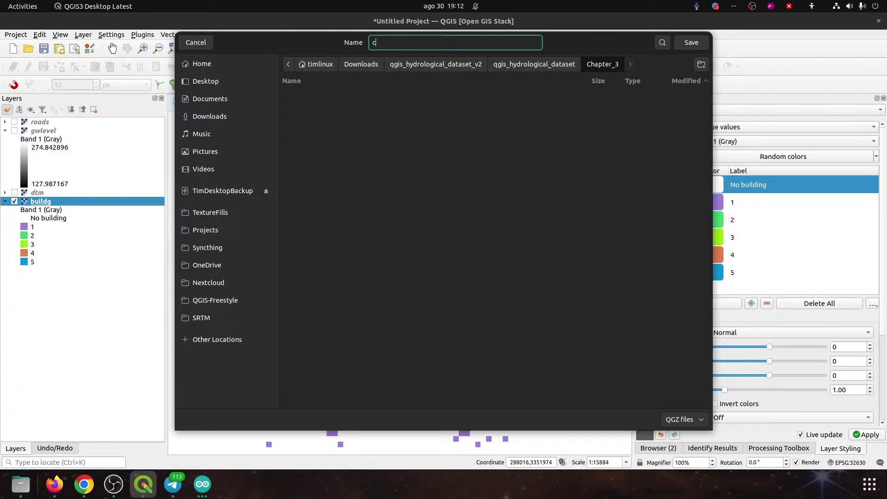
pyautogui.write('hapter3')
pyautogui.press('Return')
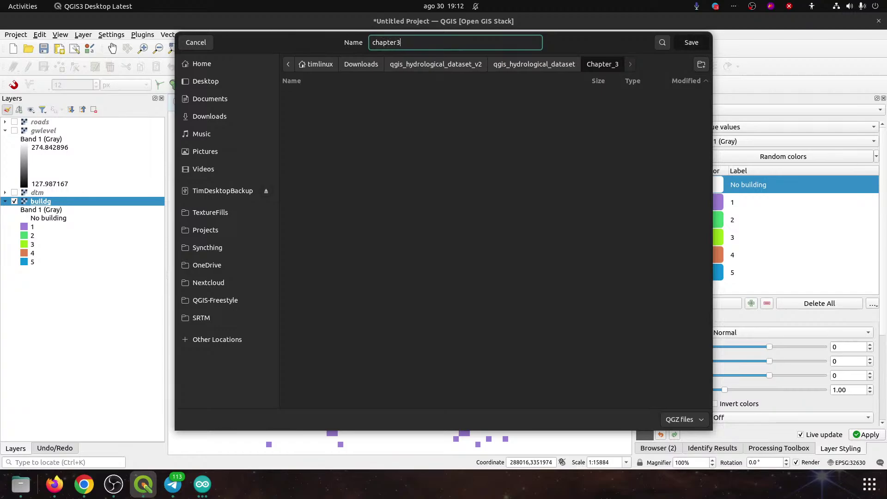
# - Start a new project and reopen the chapter3 project from the recent projects
pyautogui.click(12, 49)
pyautogui.click(15, 35)
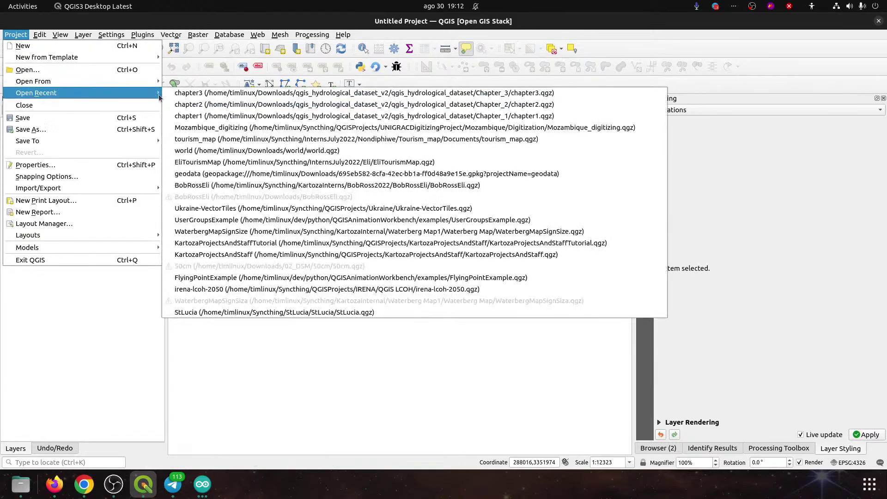
pyautogui.click(184, 92)
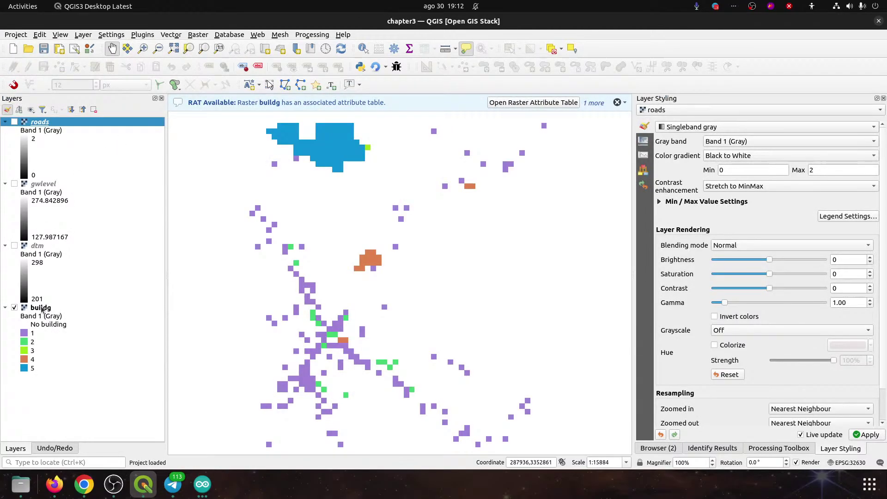
# - Enable editing in buildg's raster attribute table and set the No building row's RAT colour to white (#ffffff)
pyautogui.click(42, 308)
pyautogui.rightClick(42, 309)
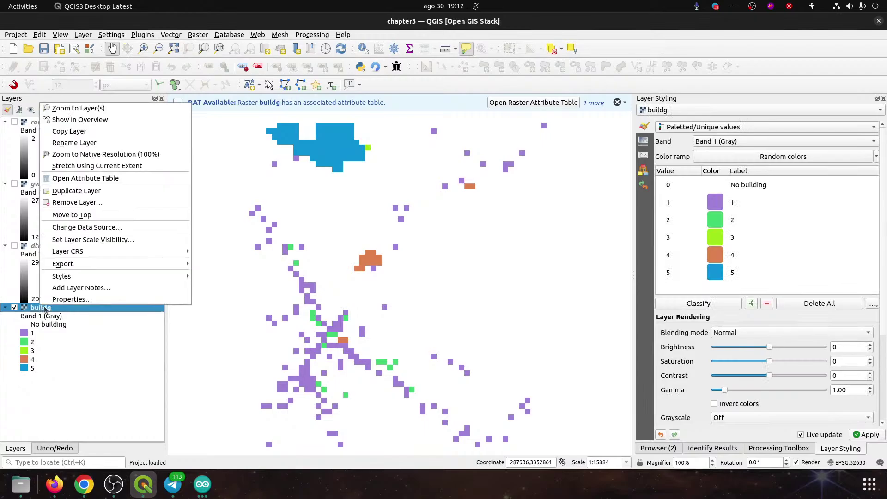
pyautogui.click(87, 178)
pyautogui.click(270, 246)
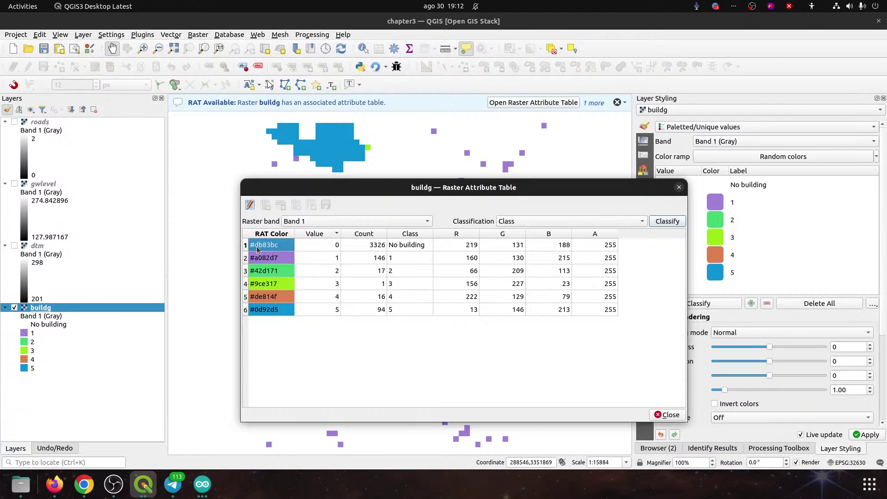
pyautogui.click(250, 205)
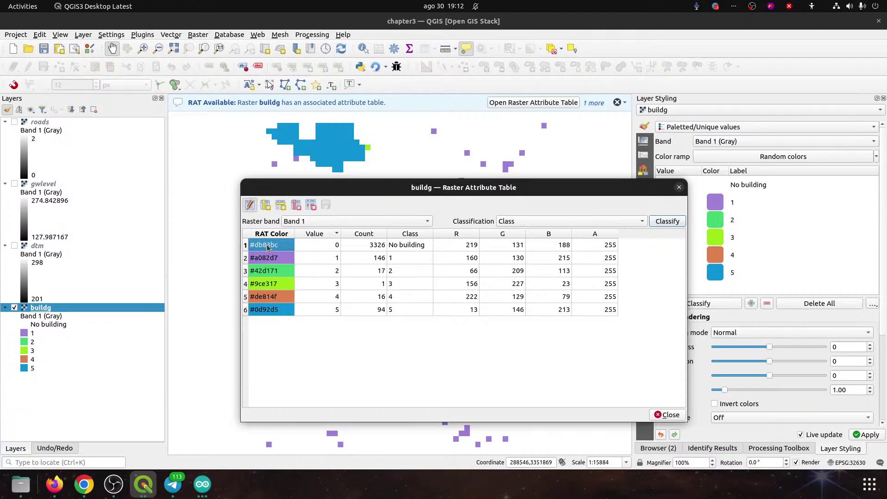
pyautogui.doubleClick(268, 248)
pyautogui.click(535, 245)
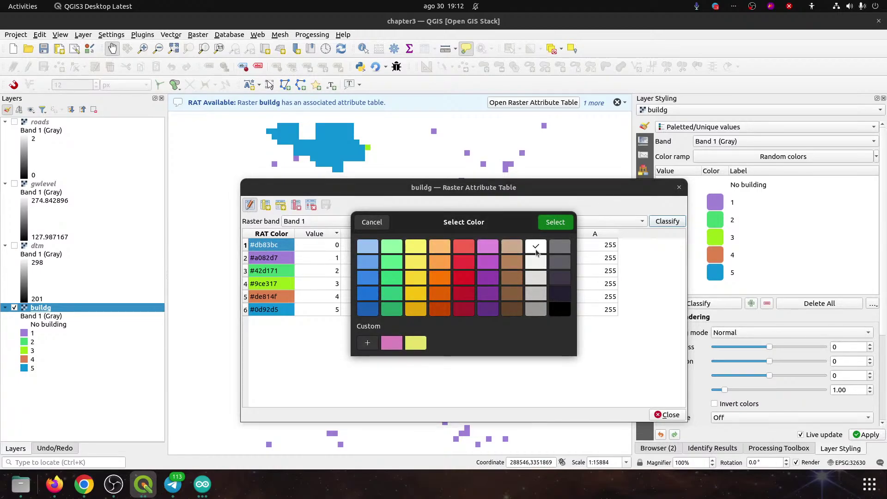
pyautogui.click(554, 224)
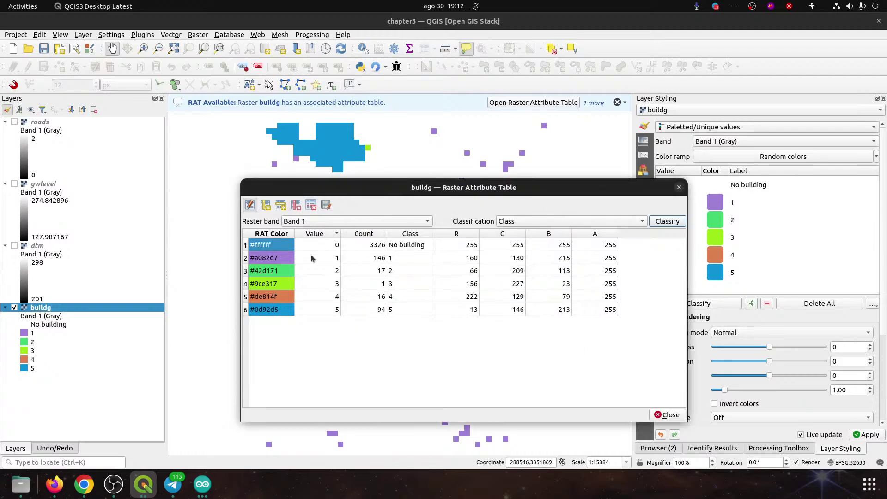
pyautogui.click(296, 259)
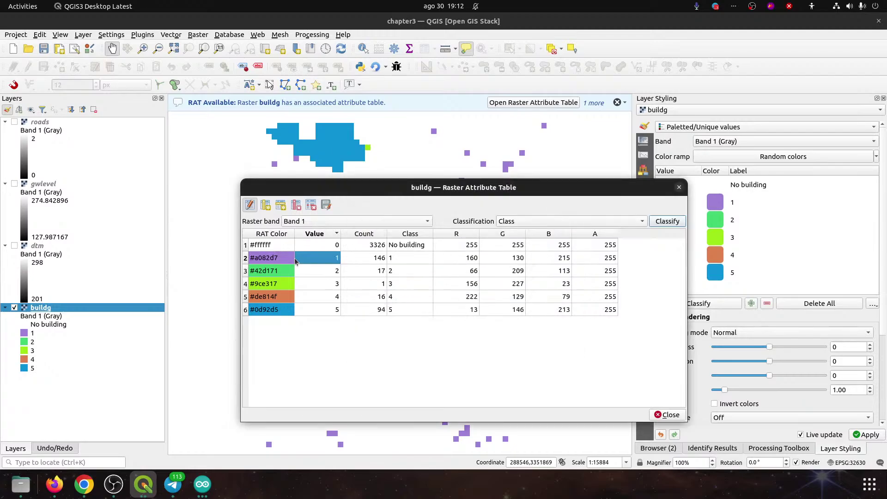
pyautogui.click(273, 245)
pyautogui.click(270, 259)
pyautogui.click(271, 246)
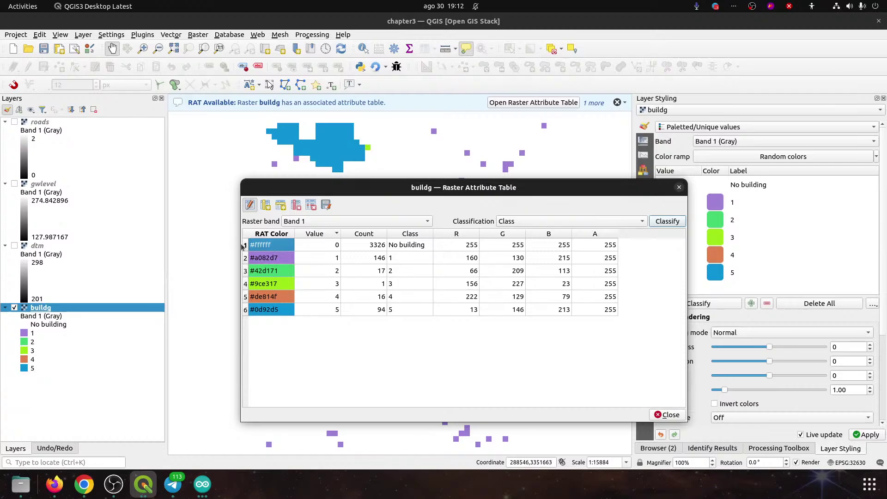
pyautogui.click(268, 258)
pyautogui.click(273, 247)
# - Set the value 1 row's RAT colour to brown (#986a44), save the table edits and close the table
pyautogui.click(278, 258)
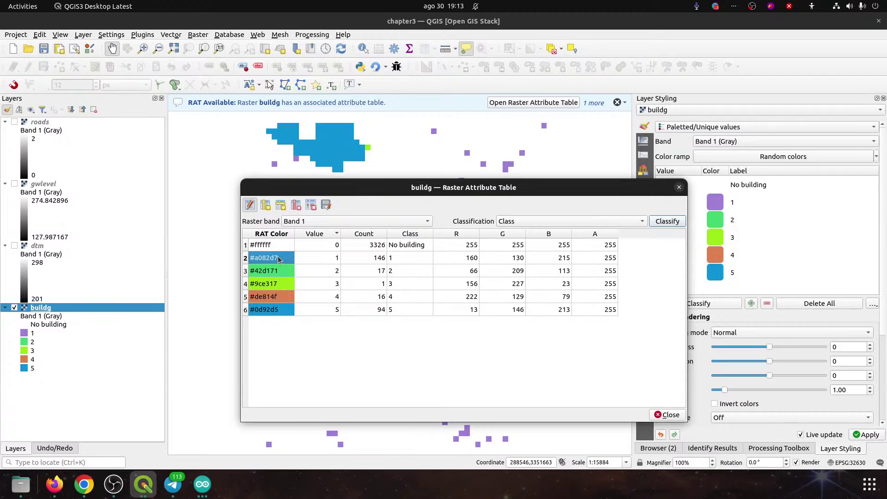
pyautogui.doubleClick(277, 259)
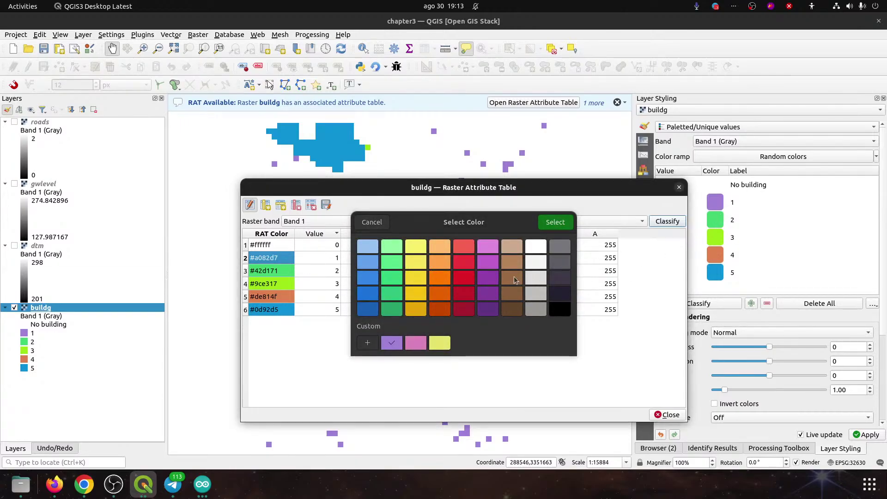
pyautogui.click(513, 277)
pyautogui.click(555, 223)
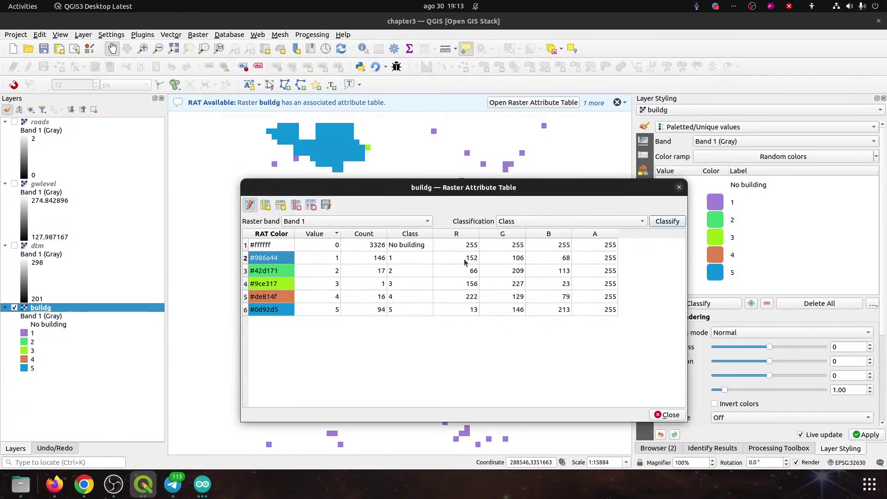
pyautogui.click(249, 205)
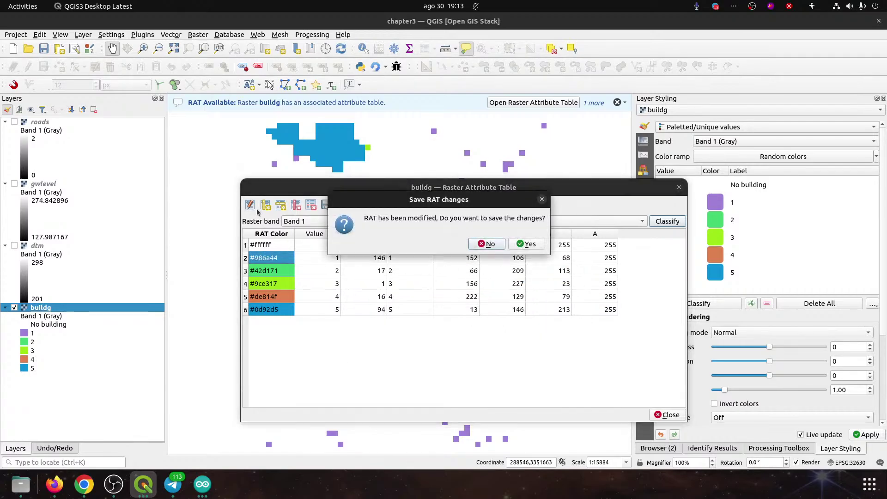
pyautogui.click(517, 249)
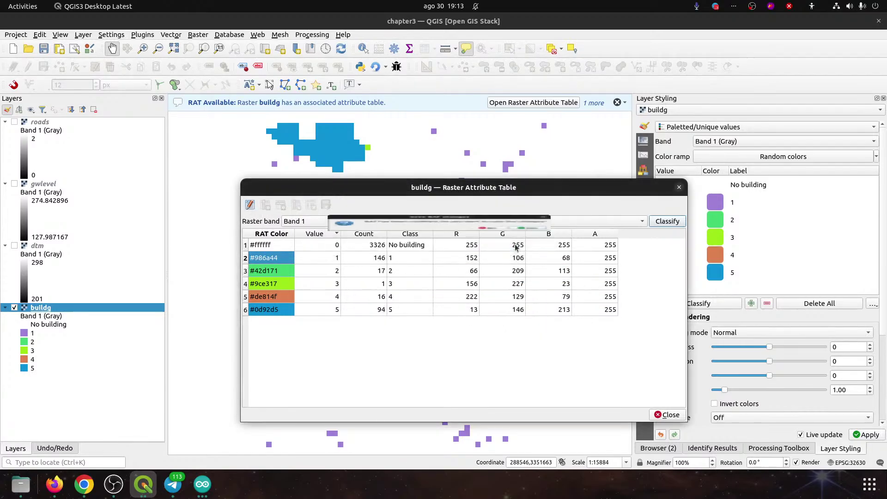
pyautogui.click(670, 414)
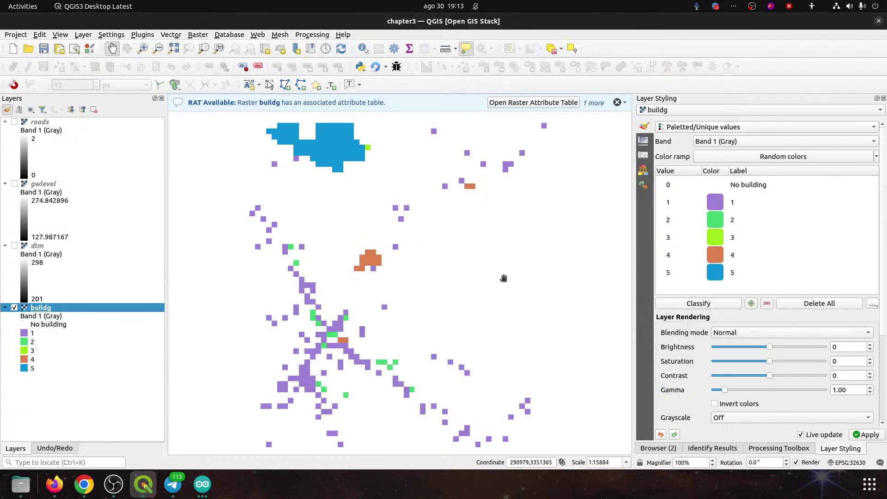
# - Reopen buildg's raster attribute table and compare its row colours with the layer's map and legend colours
pyautogui.click(644, 142)
pyautogui.click(644, 128)
pyautogui.click(547, 105)
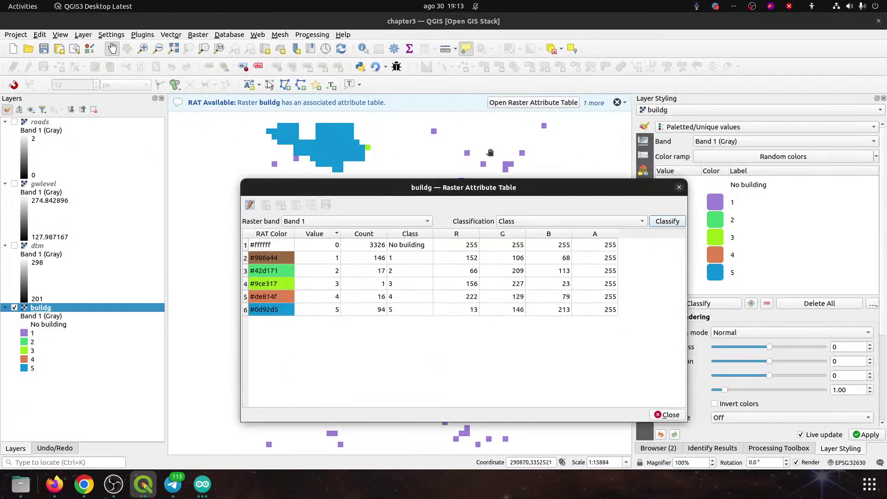
pyautogui.click(273, 272)
pyautogui.click(275, 259)
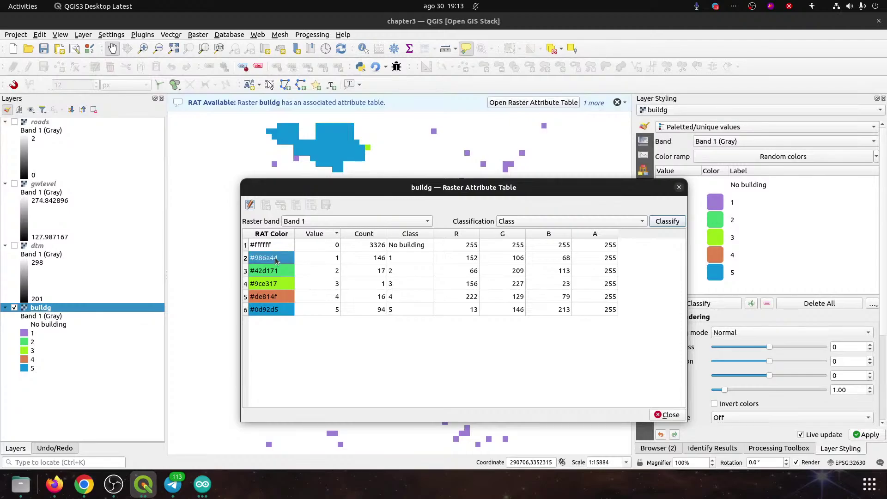
pyautogui.moveTo(434, 187); pyautogui.dragTo(611, 173)
pyautogui.click(436, 282)
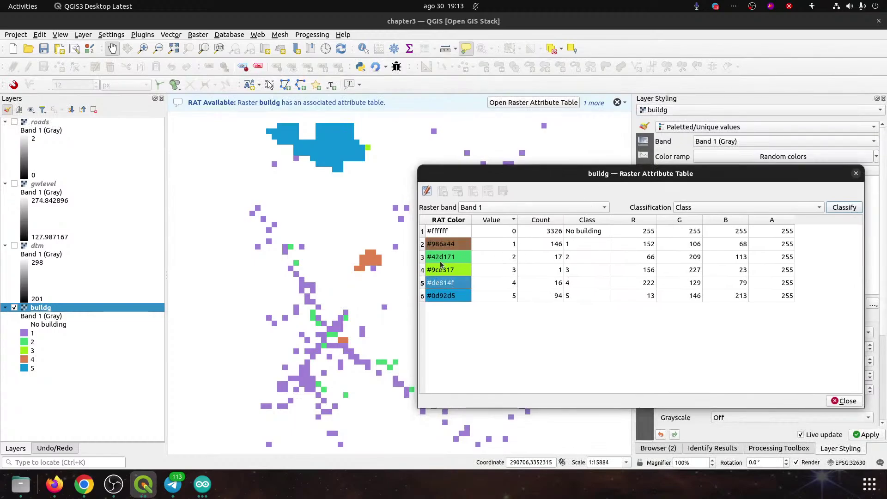
# - Enable editing, set the value 2 row's RAT colour to purple (#9141ac), and save and close the table
pyautogui.click(442, 258)
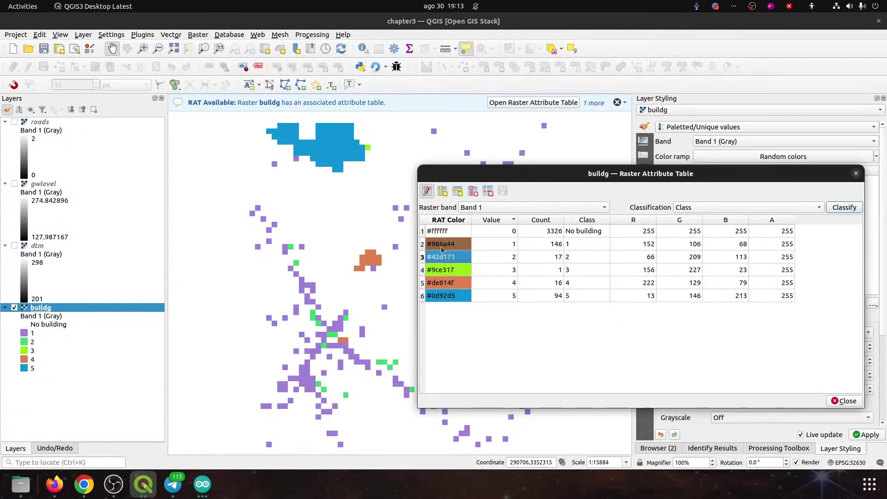
pyautogui.doubleClick(442, 257)
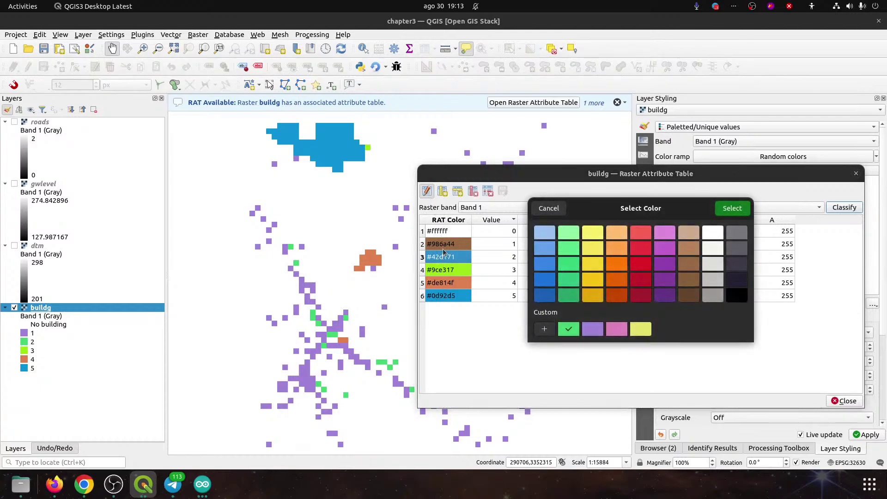
pyautogui.click(665, 264)
pyautogui.click(732, 208)
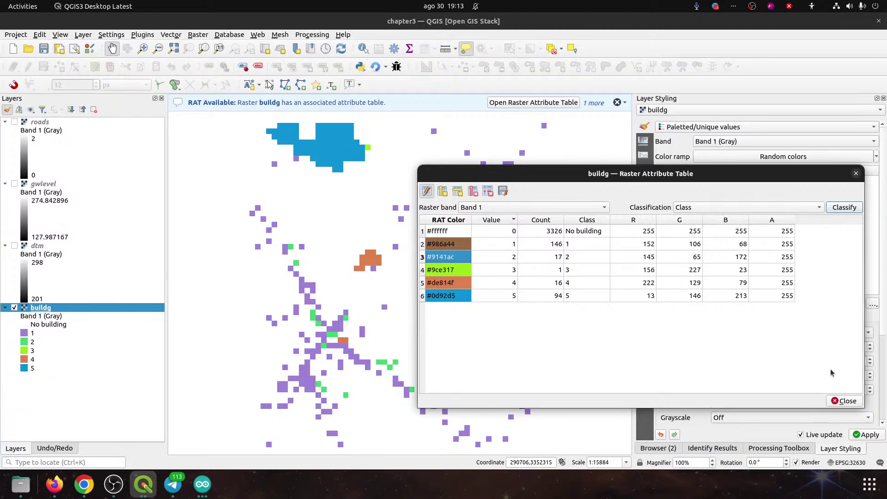
pyautogui.click(443, 191)
pyautogui.press('Escape')
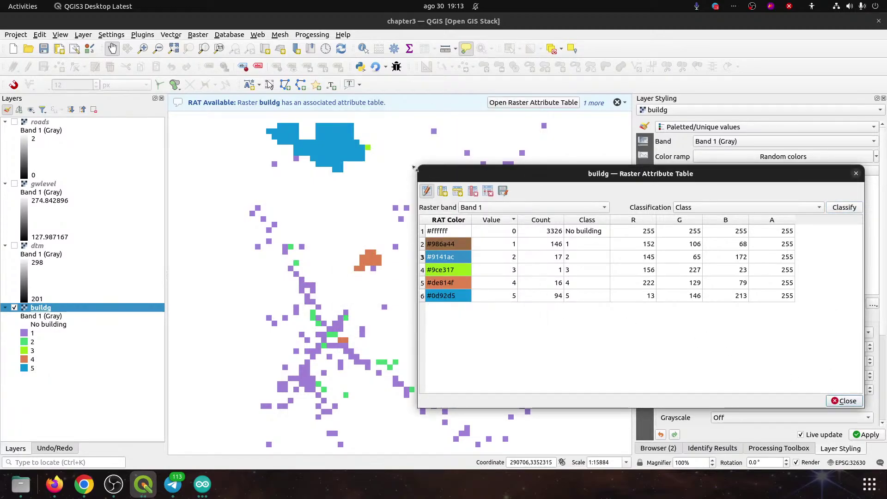
pyautogui.click(427, 193)
pyautogui.click(520, 244)
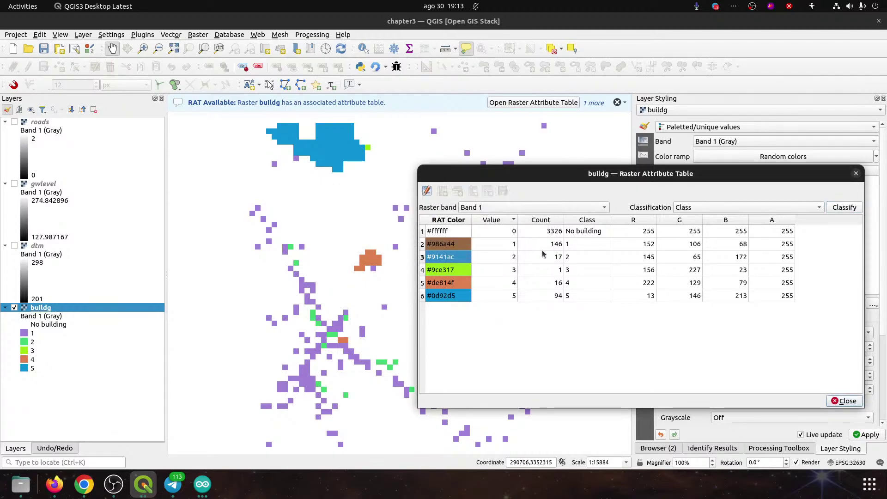
pyautogui.click(844, 401)
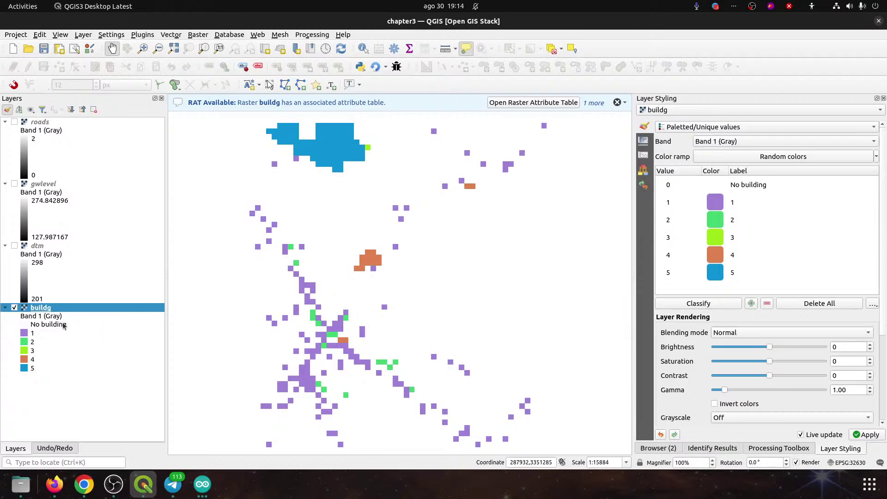
# - Open buildg's attribute table beside the layer styling and compare the class colours in both
pyautogui.rightClick(44, 312)
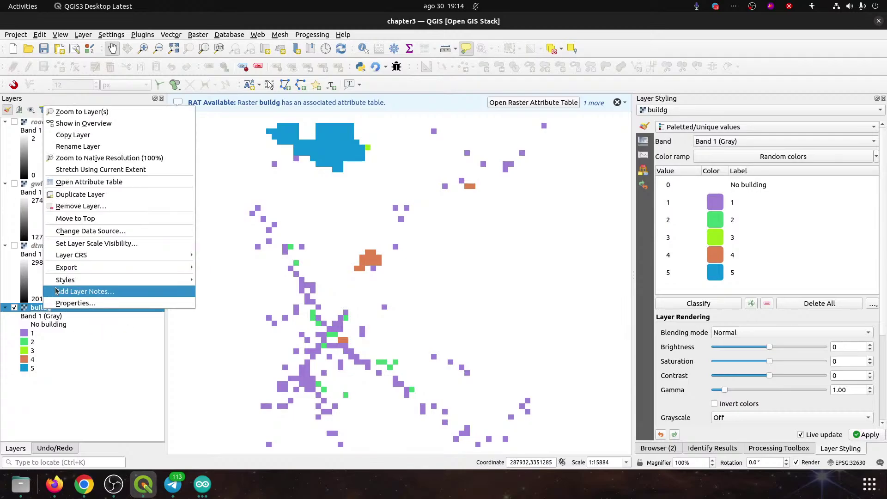
pyautogui.click(67, 182)
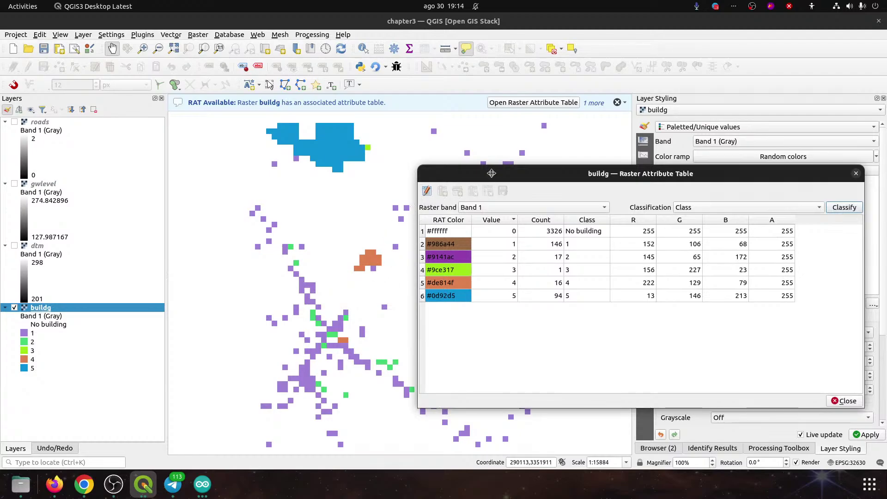
pyautogui.moveTo(492, 176); pyautogui.dragTo(186, 206)
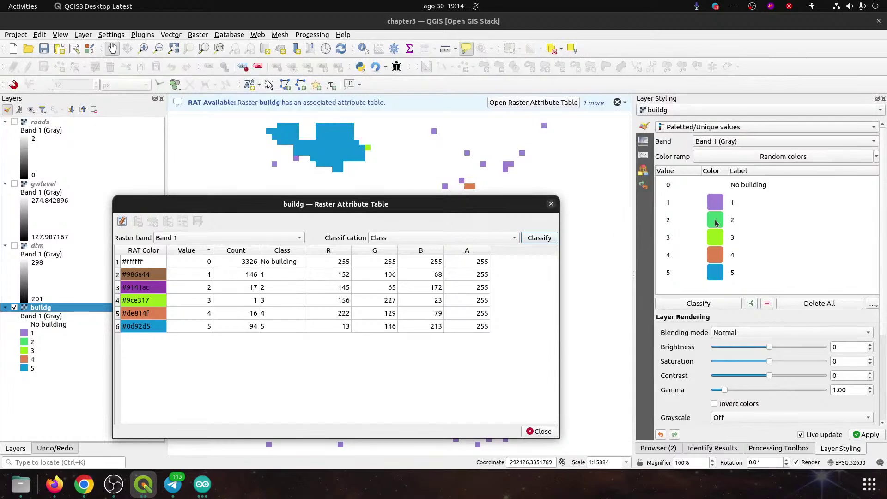
pyautogui.click(551, 204)
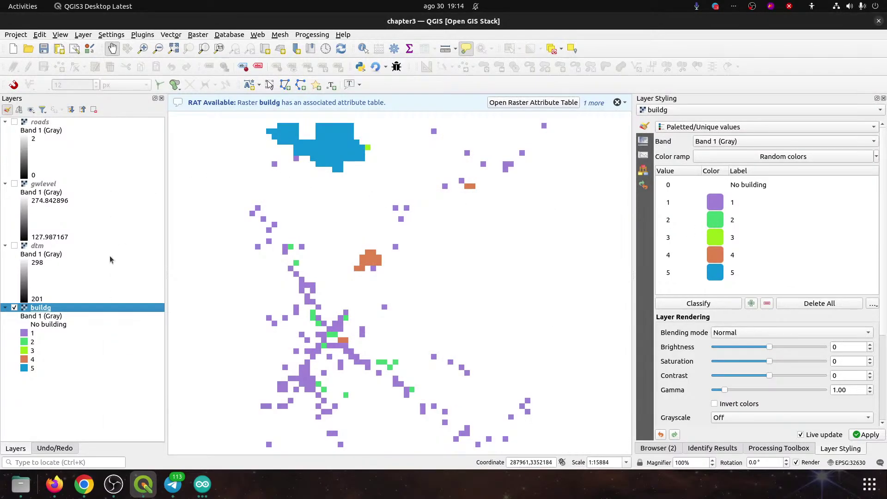
# - Set the colour of class 2 in buildg's layer symbology to purple (#b742d1) and apply the properties
pyautogui.doubleClick(30, 313)
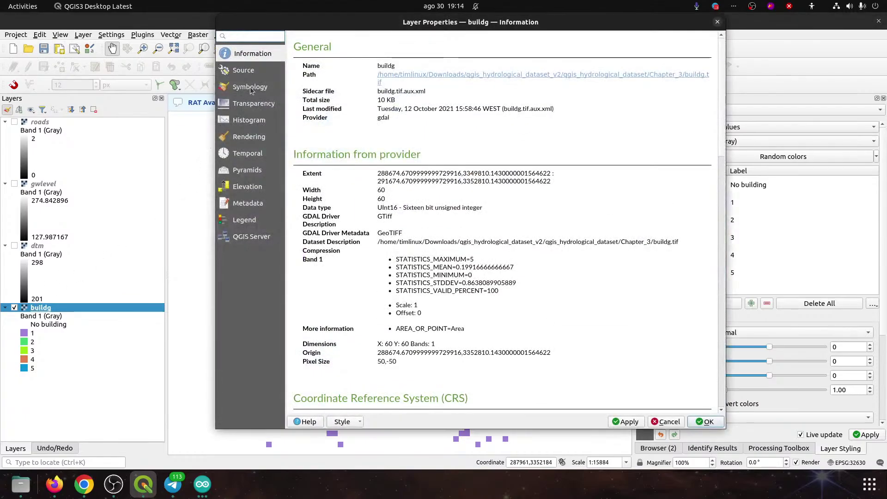
pyautogui.click(251, 87)
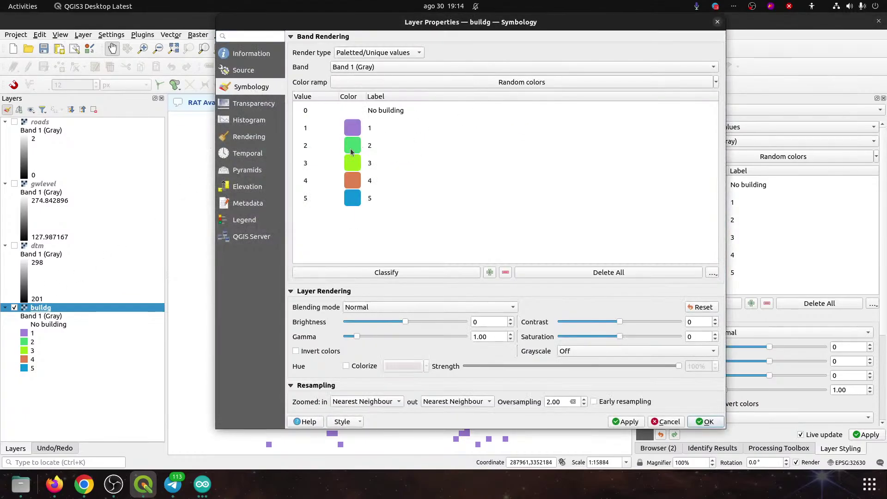
pyautogui.click(310, 145)
pyautogui.doubleClick(352, 147)
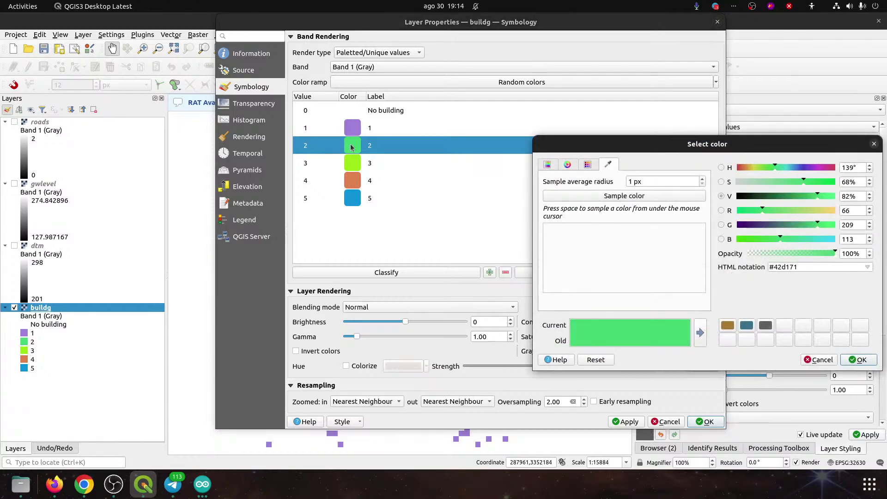
pyautogui.moveTo(787, 169); pyautogui.dragTo(817, 173)
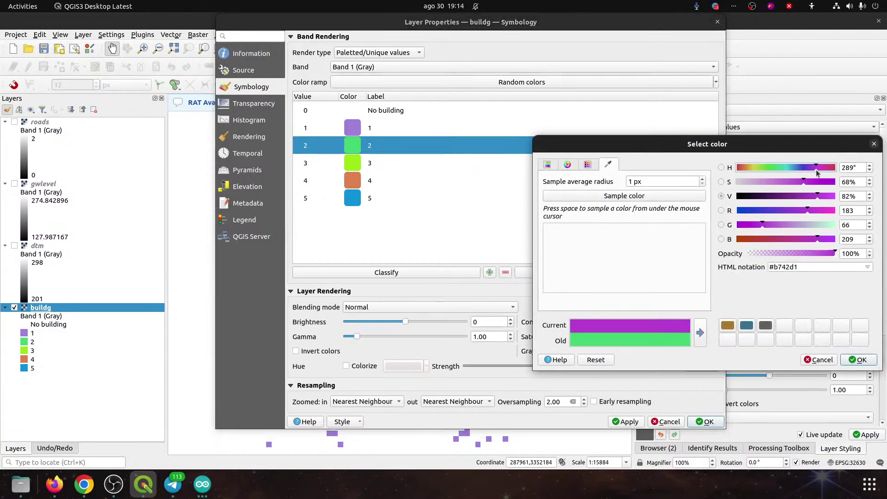
pyautogui.click(855, 360)
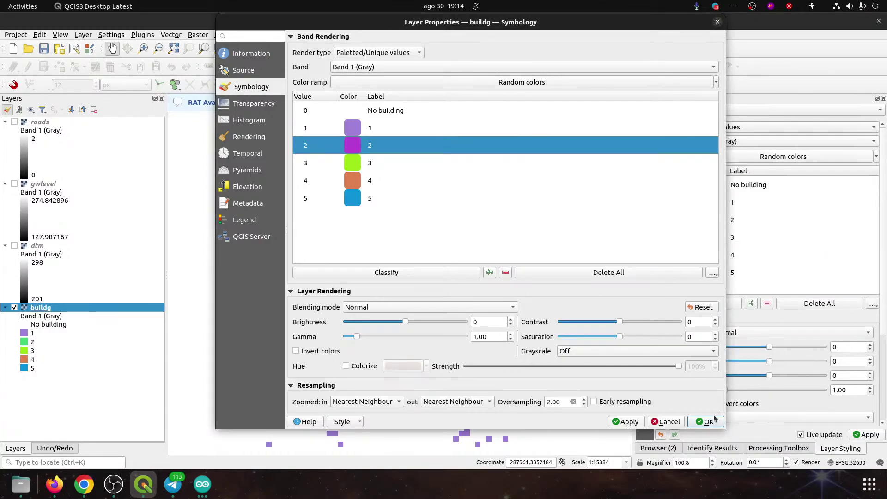
pyautogui.click(696, 420)
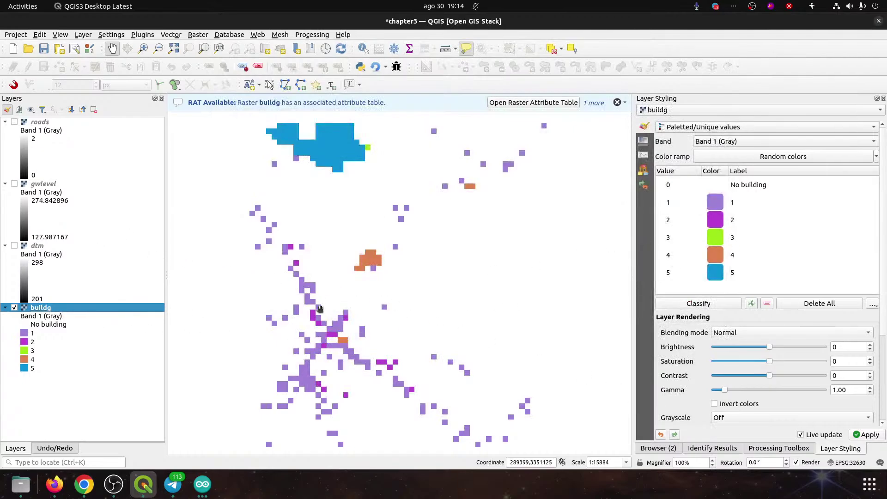
# - Check buildg's symbology properties and reopen its raster attribute table to compare the class 2 colour
pyautogui.doubleClick(41, 308)
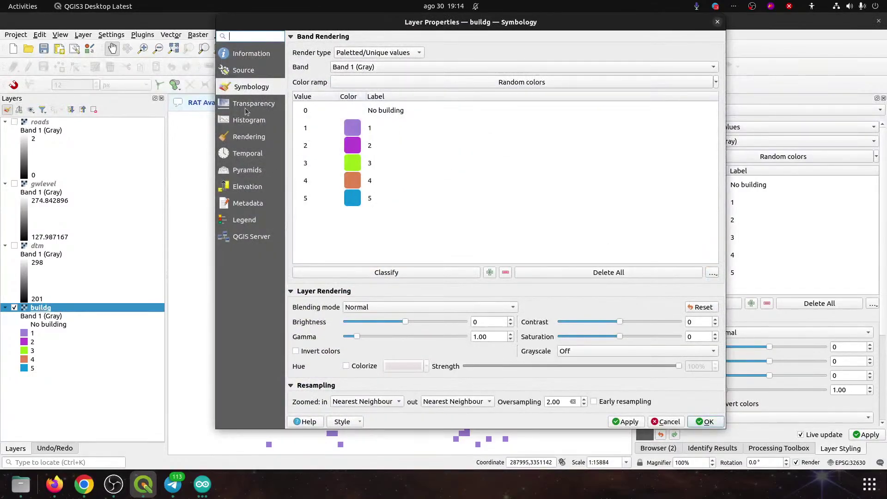
pyautogui.press('Escape')
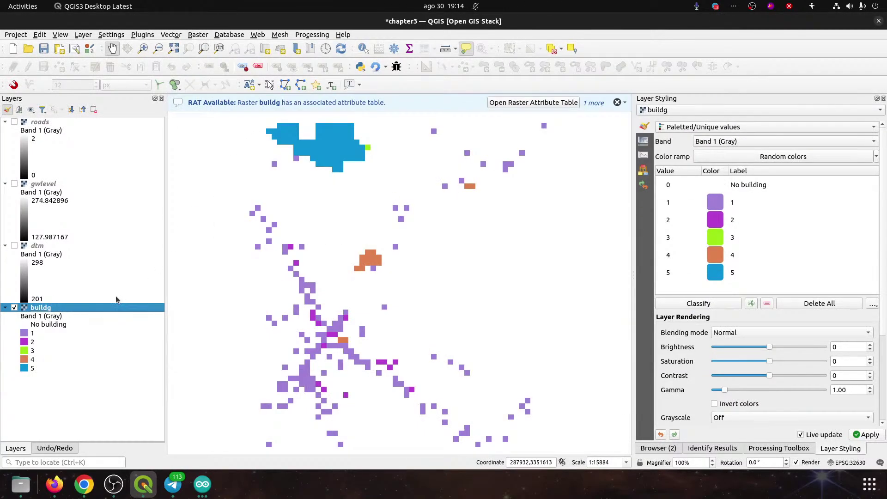
pyautogui.rightClick(55, 310)
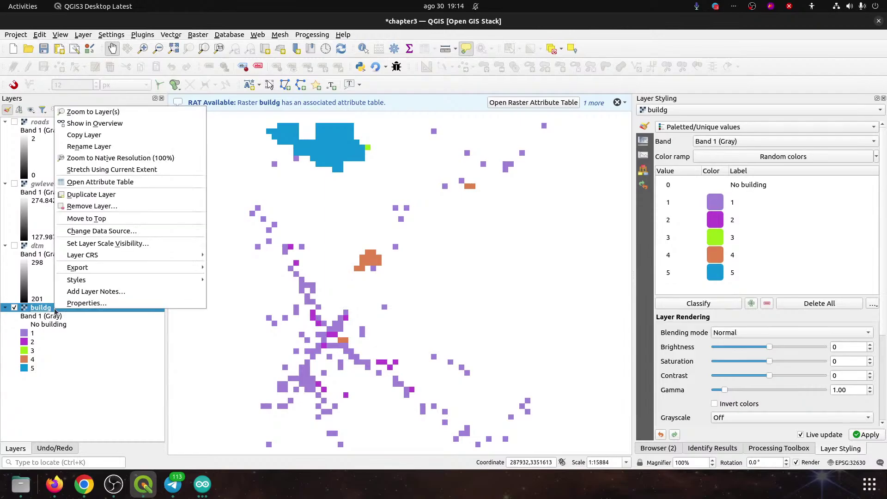
pyautogui.click(117, 183)
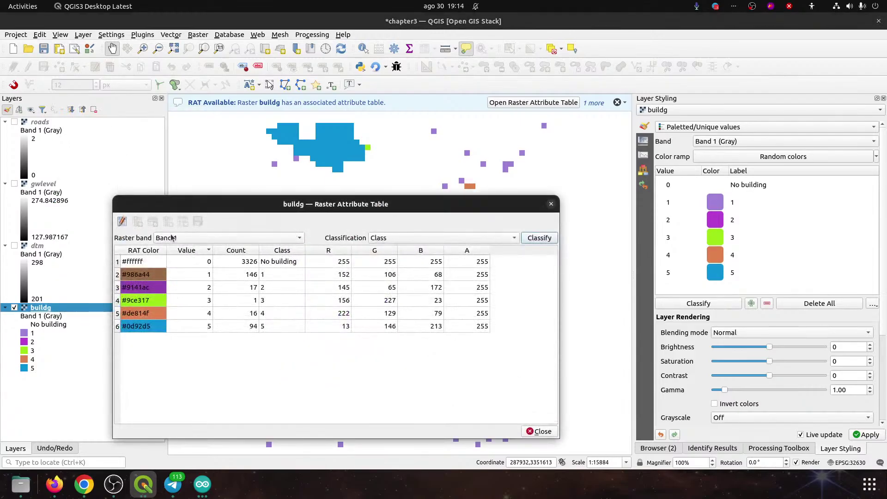
pyautogui.moveTo(159, 205); pyautogui.dragTo(365, 178)
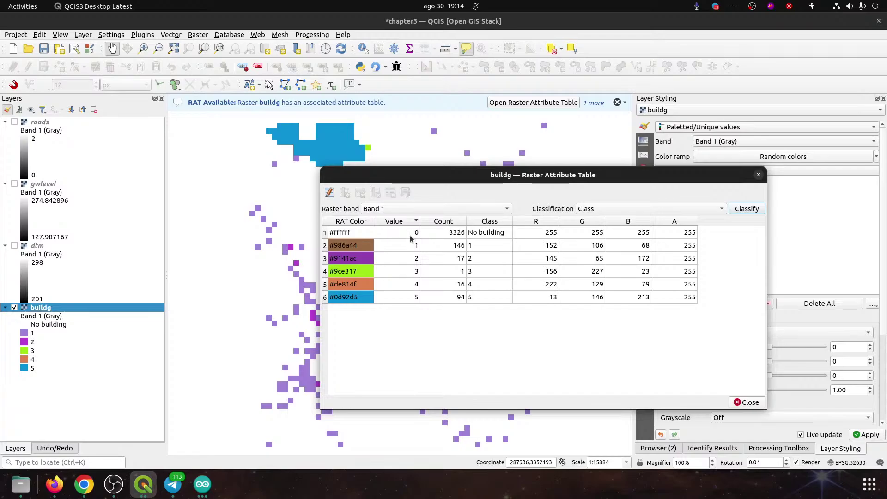
# - Enable editing, set the value 5 row's RAT colour to black (#000000), and save and close the table
pyautogui.click(328, 193)
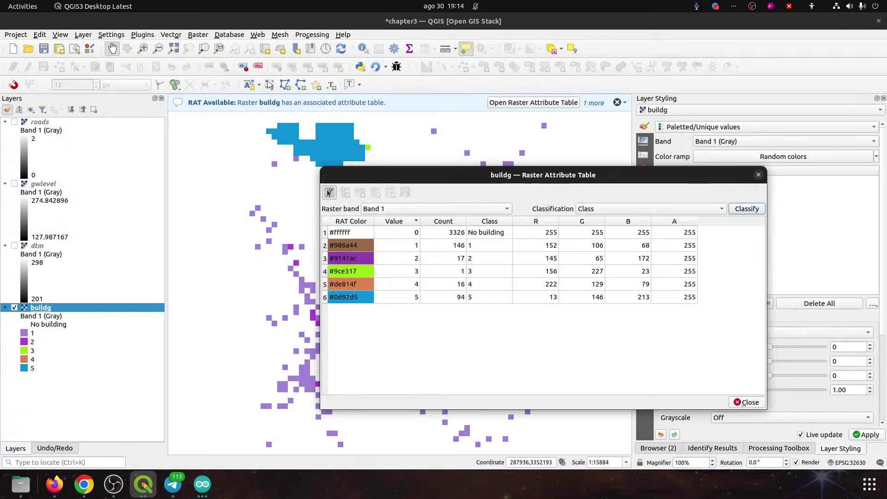
pyautogui.doubleClick(351, 299)
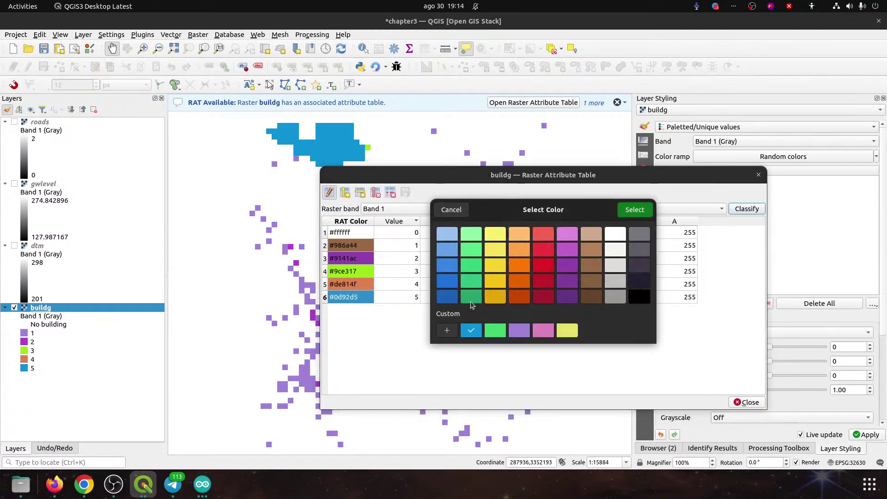
pyautogui.click(639, 296)
pyautogui.click(634, 210)
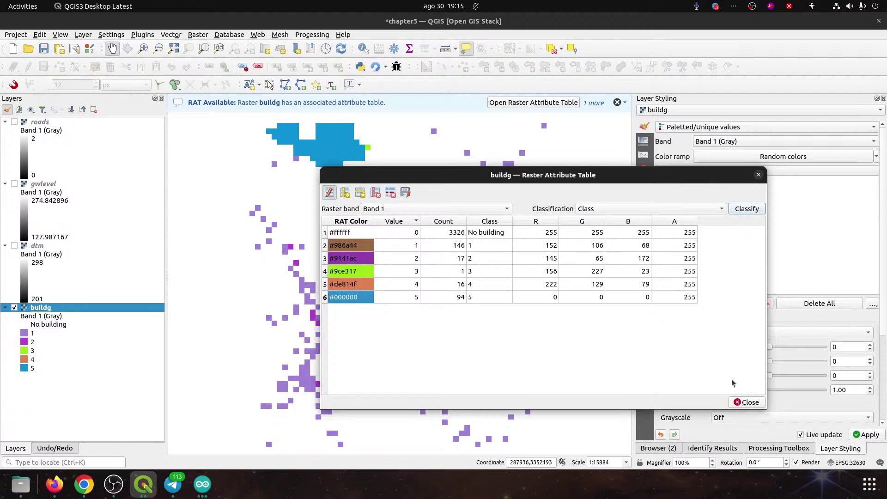
pyautogui.click(331, 194)
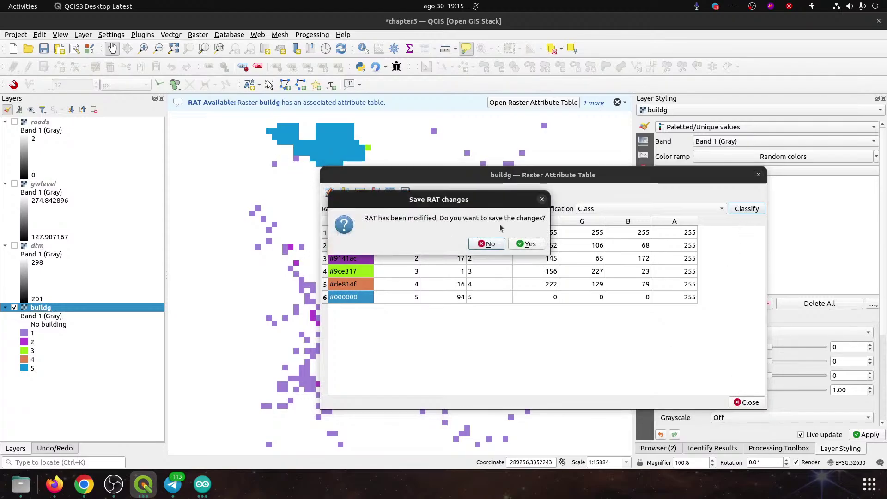
pyautogui.click(527, 244)
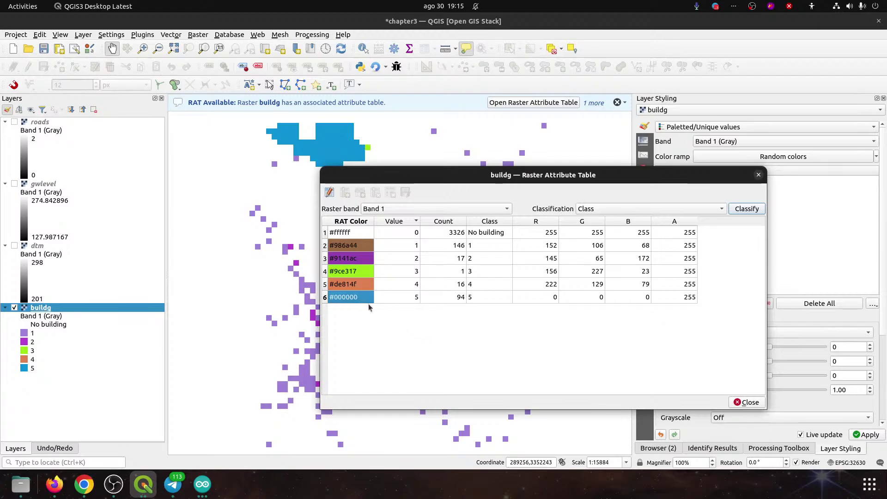
pyautogui.click(746, 402)
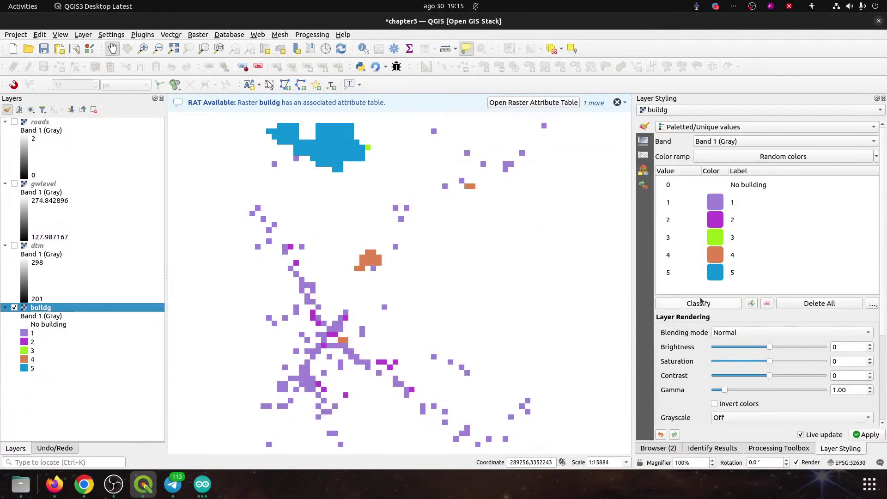
# - Save the project, start a new empty one, and reopen chapter3 from the recent projects
pyautogui.click(43, 48)
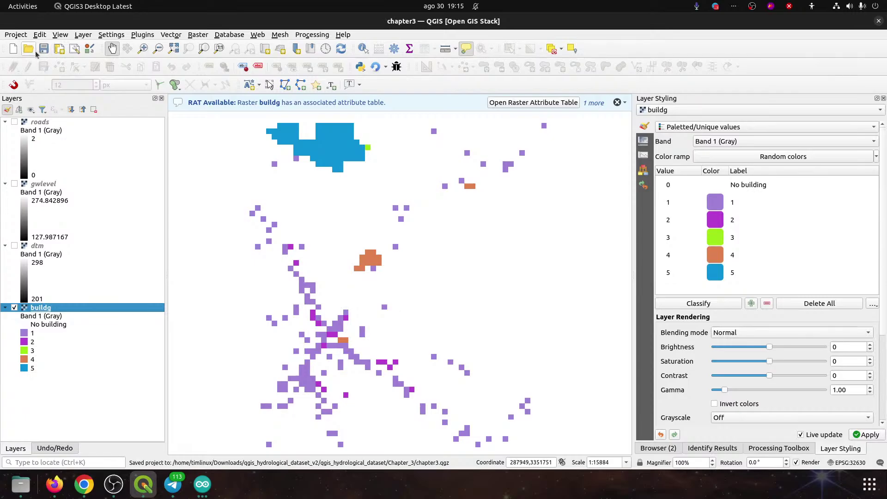
pyautogui.click(12, 49)
pyautogui.click(16, 34)
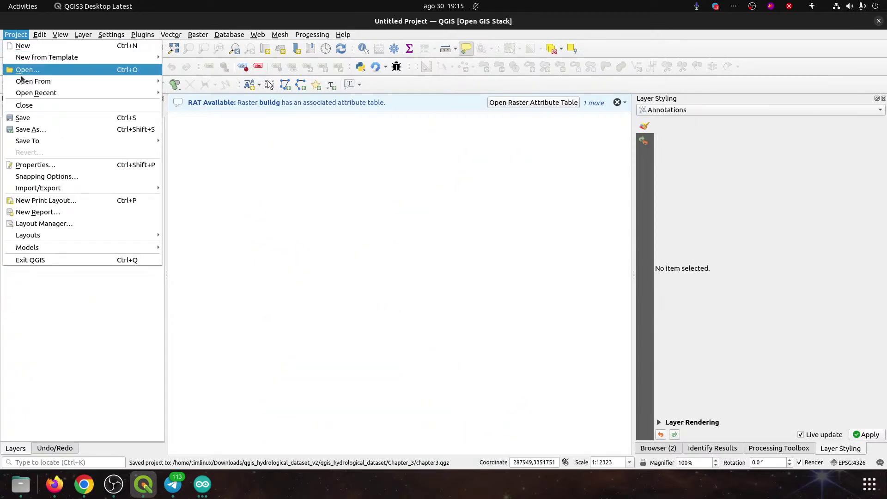
pyautogui.moveTo(87, 95)
pyautogui.click(178, 94)
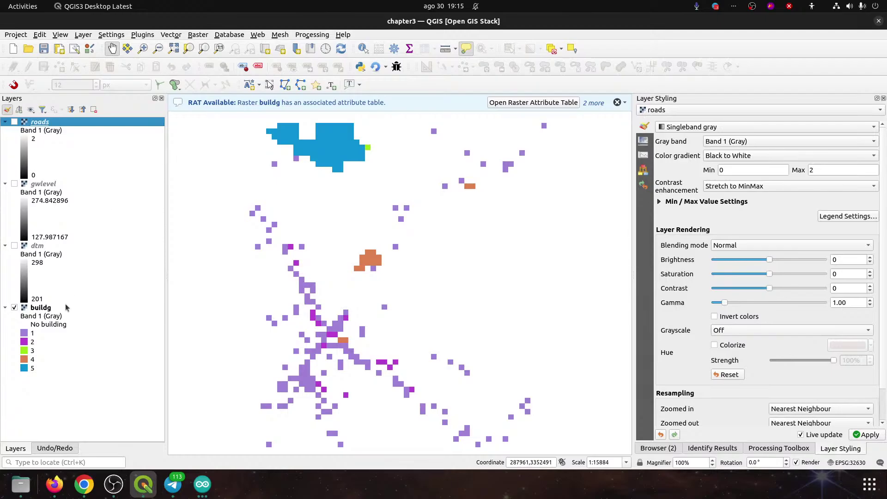
# - Open the raster attribute table of the reloaded buildg layer, inspect its RAT colours and close it
pyautogui.click(49, 308)
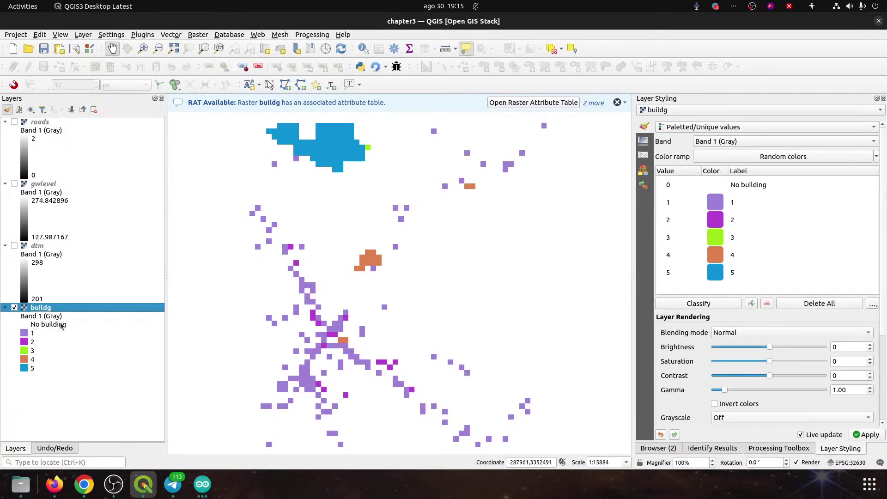
pyautogui.click(520, 103)
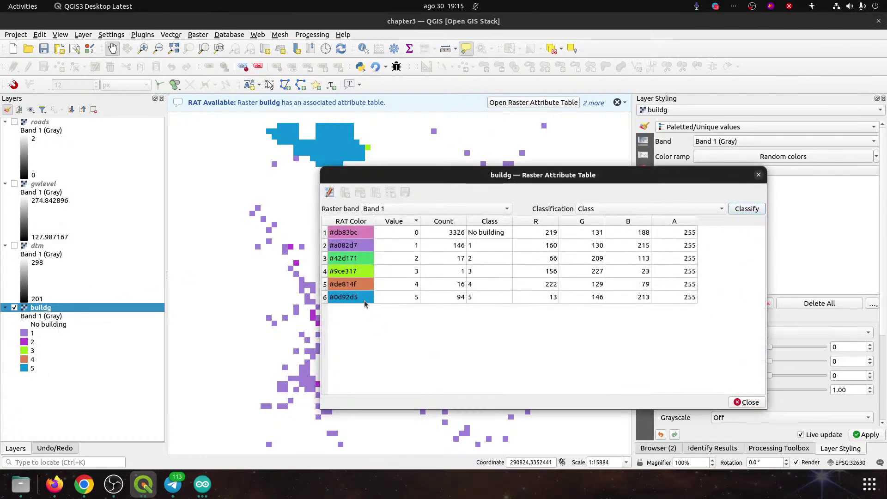
pyautogui.click(758, 175)
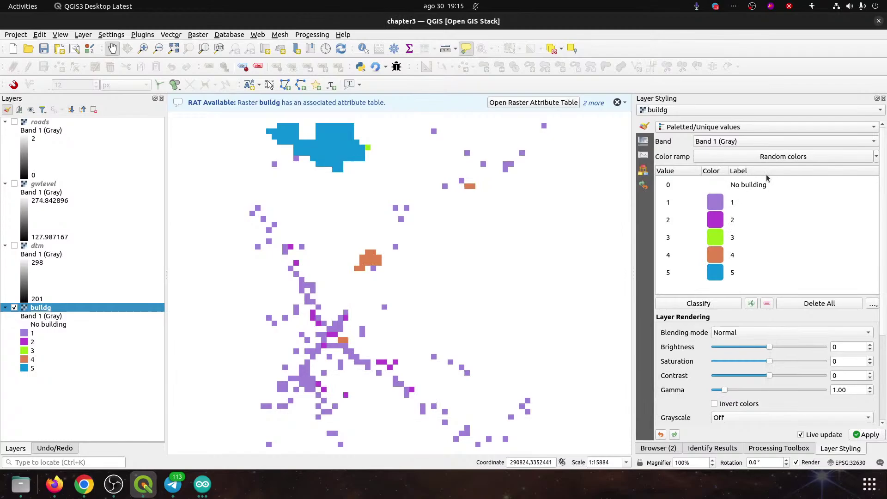
# - Set the colour of class 5 in buildg's layer symbology to black (#000000) and check the colours in its attribute table
pyautogui.doubleClick(719, 279)
pyautogui.moveTo(711, 346); pyautogui.dragTo(655, 347)
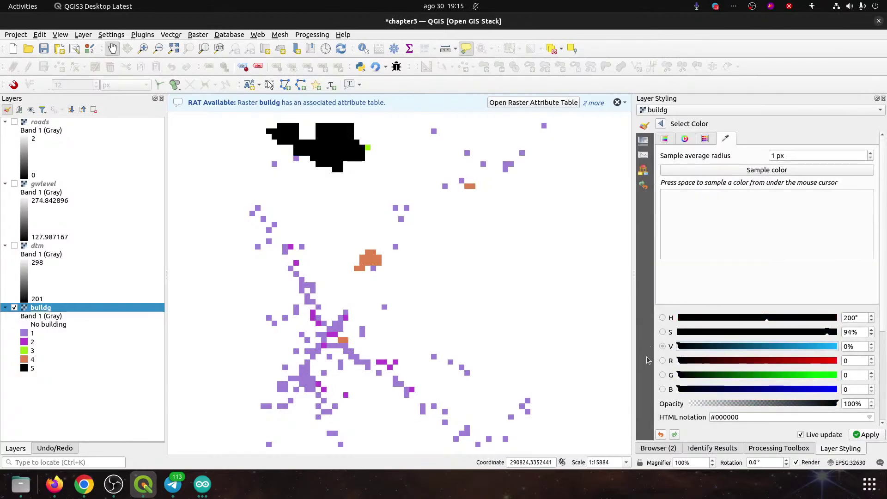
pyautogui.rightClick(42, 310)
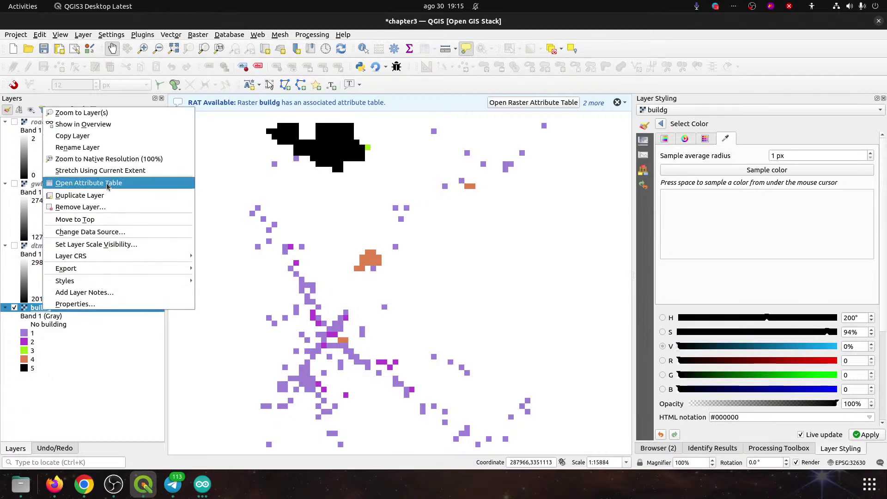
pyautogui.click(88, 183)
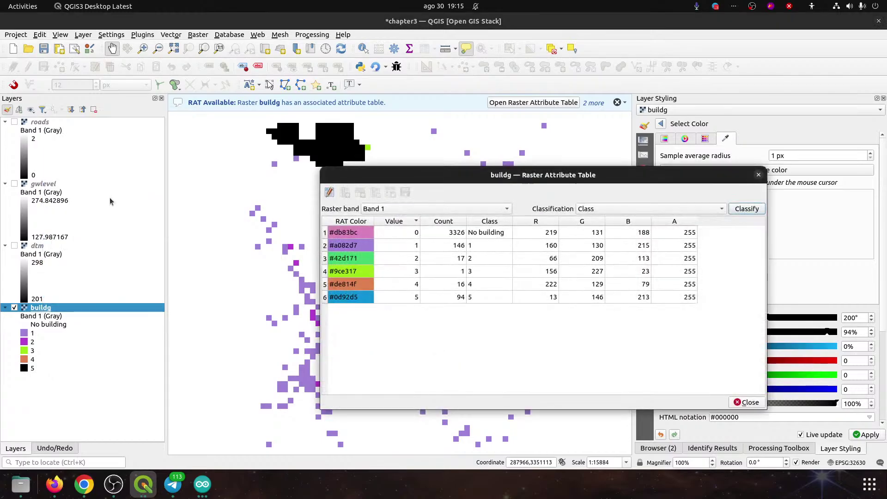
pyautogui.click(351, 259)
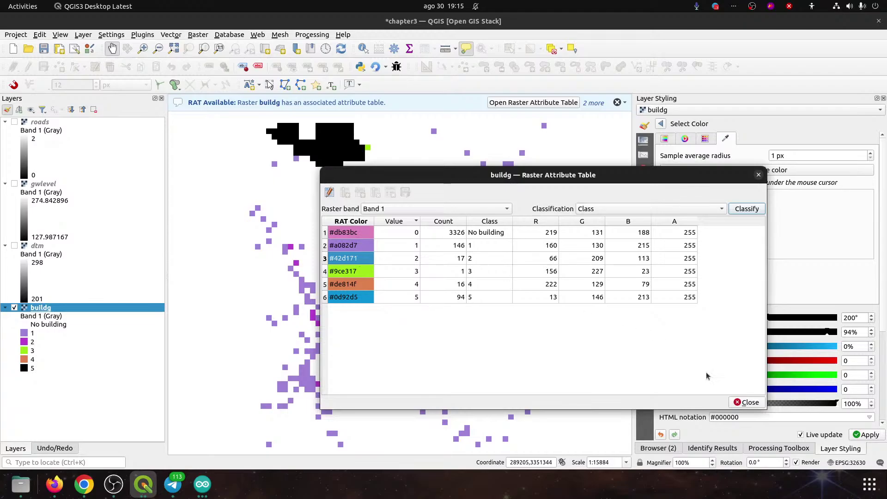
pyautogui.click(758, 174)
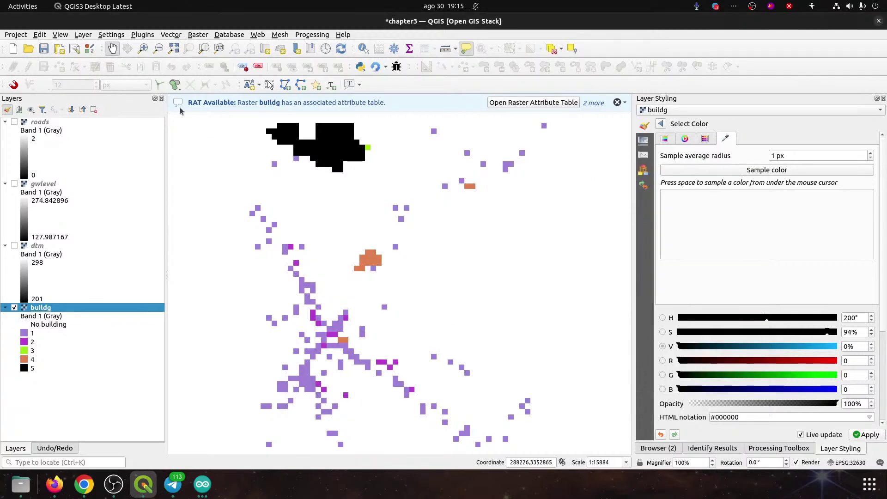
# - Save the symbology change in the project, create a blank project, and reload the recent chapter3 project
pyautogui.click(44, 49)
pyautogui.click(13, 48)
pyautogui.click(16, 35)
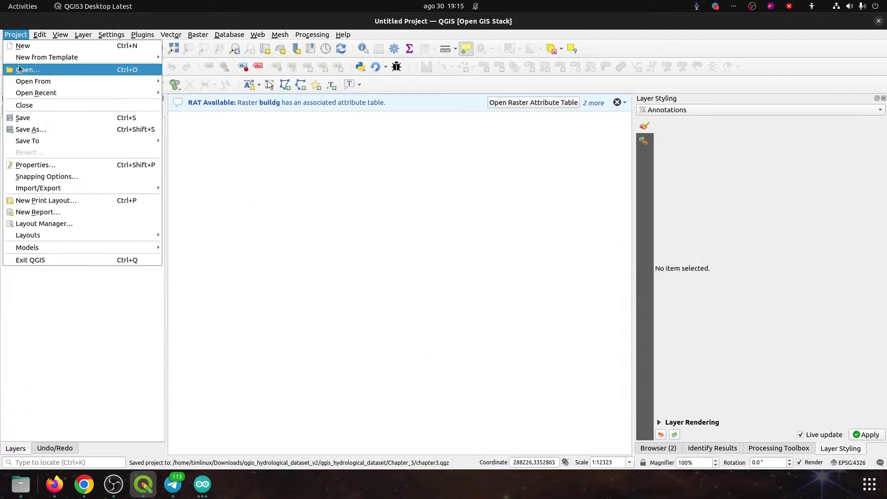
pyautogui.moveTo(85, 91)
pyautogui.click(206, 93)
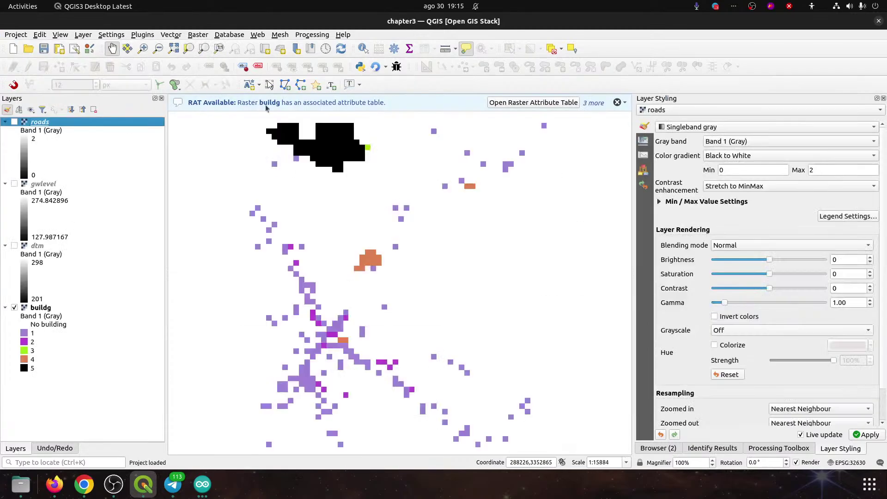
# - Open buildg's attribute table, place it beside the layer styling to compare the class colours, and close it
pyautogui.click(47, 309)
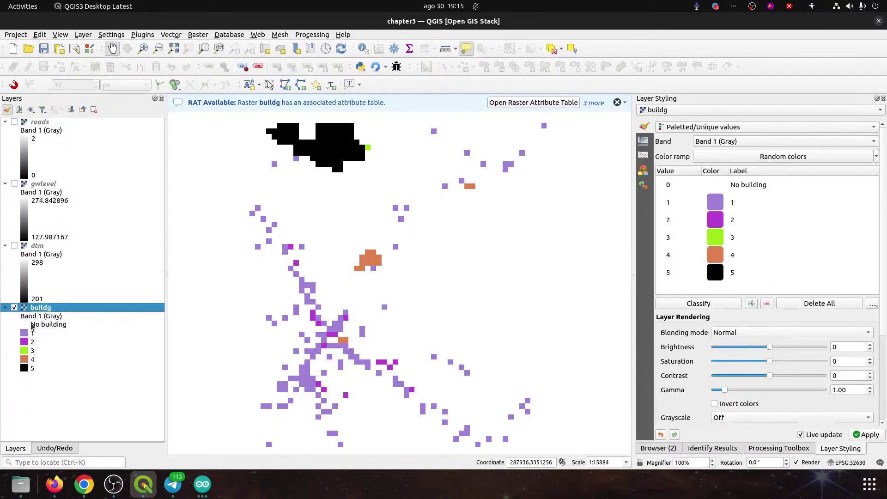
pyautogui.rightClick(33, 311)
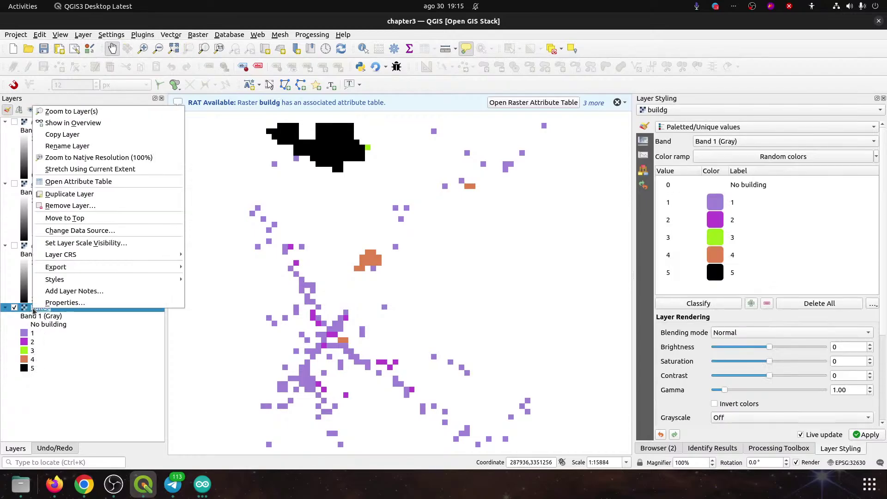
pyautogui.click(80, 185)
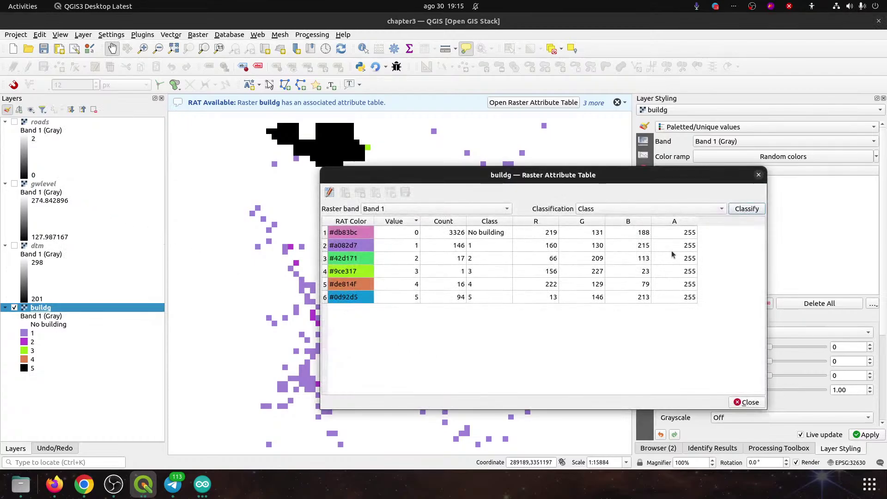
pyautogui.click(663, 213)
pyautogui.click(646, 184)
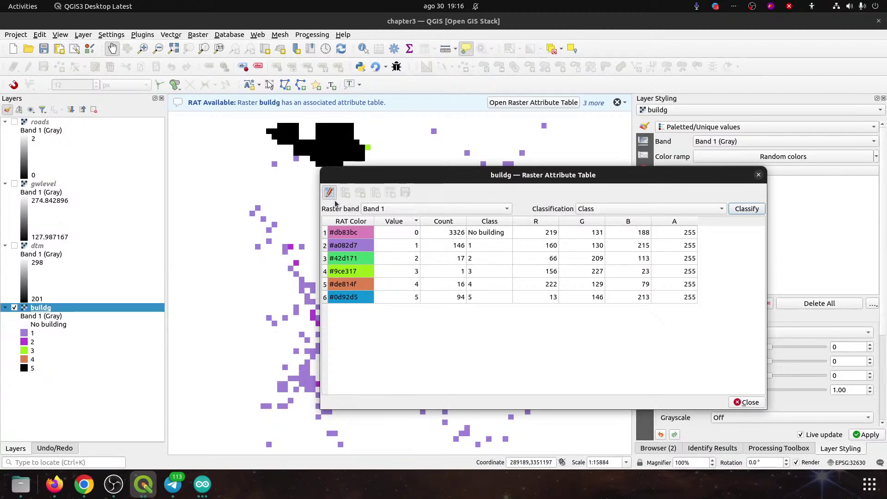
pyautogui.moveTo(431, 177); pyautogui.dragTo(307, 174)
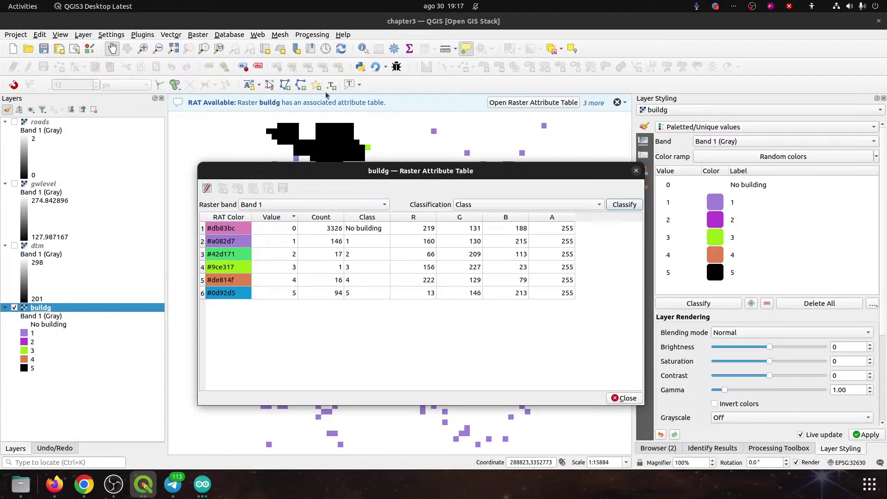
pyautogui.click(635, 170)
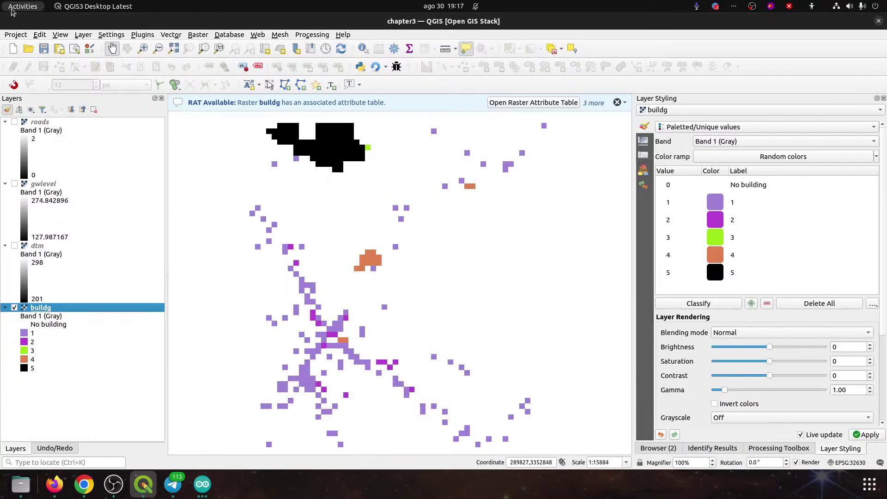
# - Save the project again, switch to a new empty project, and reopen the recent chapter3 project
pyautogui.click(41, 49)
pyautogui.click(13, 48)
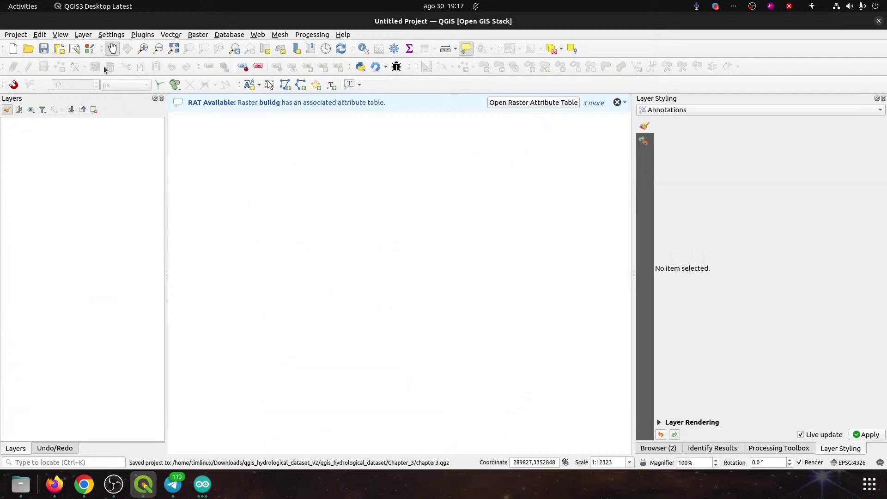
pyautogui.click(15, 35)
pyautogui.moveTo(61, 85)
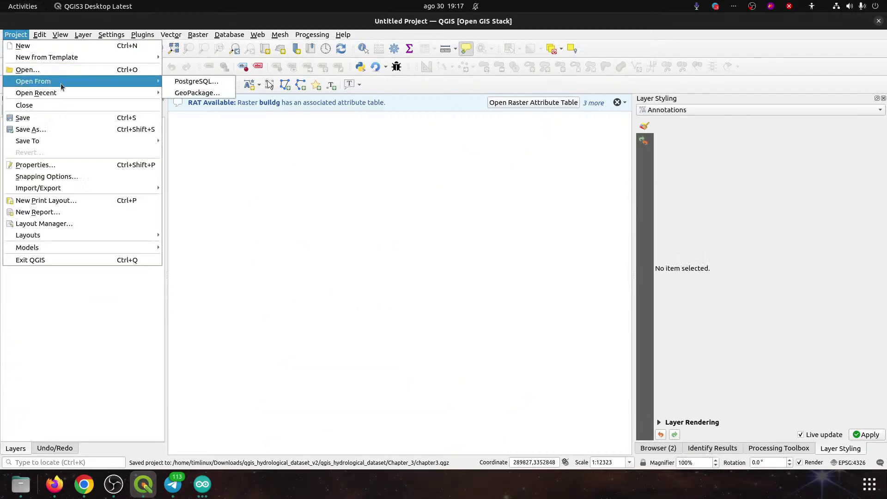
pyautogui.moveTo(134, 91)
pyautogui.click(200, 89)
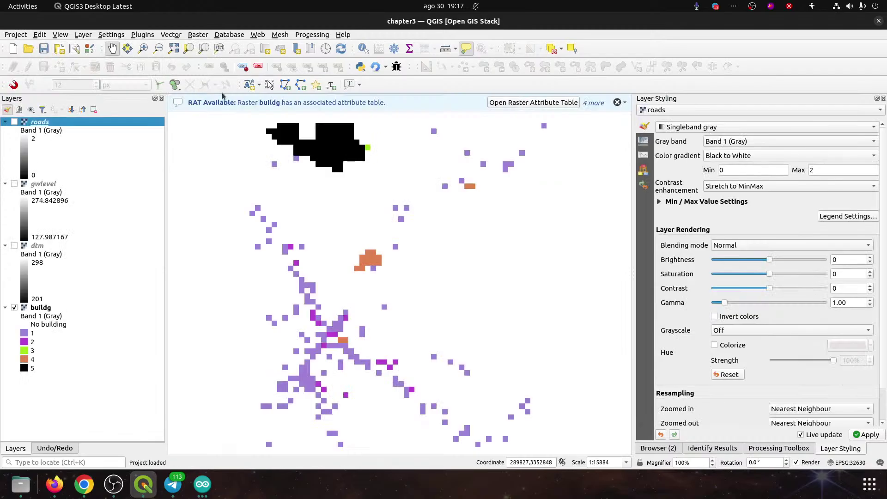
# - Check the class colours in buildg's symbology properties and reopen its raster attribute table for comparison
pyautogui.doubleClick(48, 309)
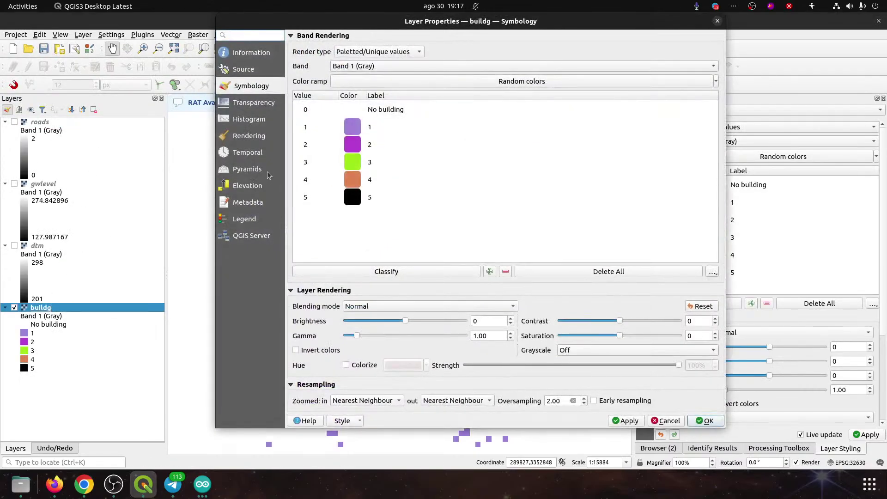
pyautogui.click(718, 20)
pyautogui.click(533, 102)
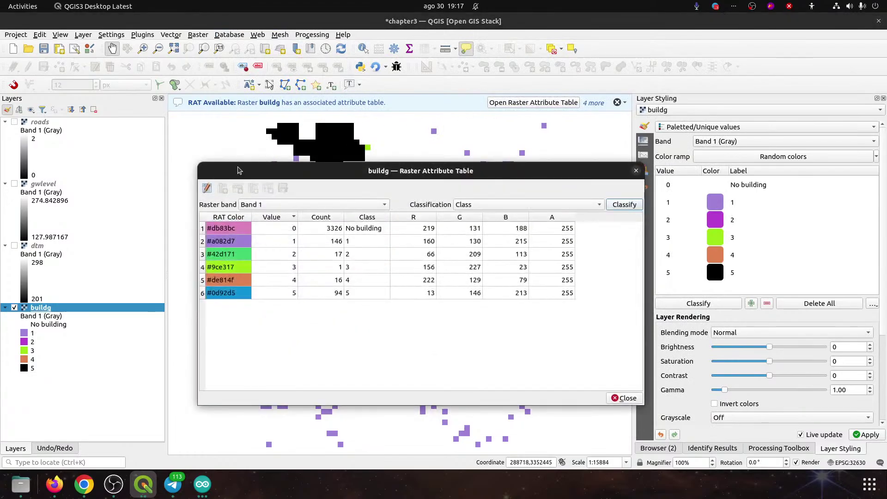
# - Enable editing of buildg's raster attribute table and define a new Class name column of type String named "Land Use"
pyautogui.click(224, 227)
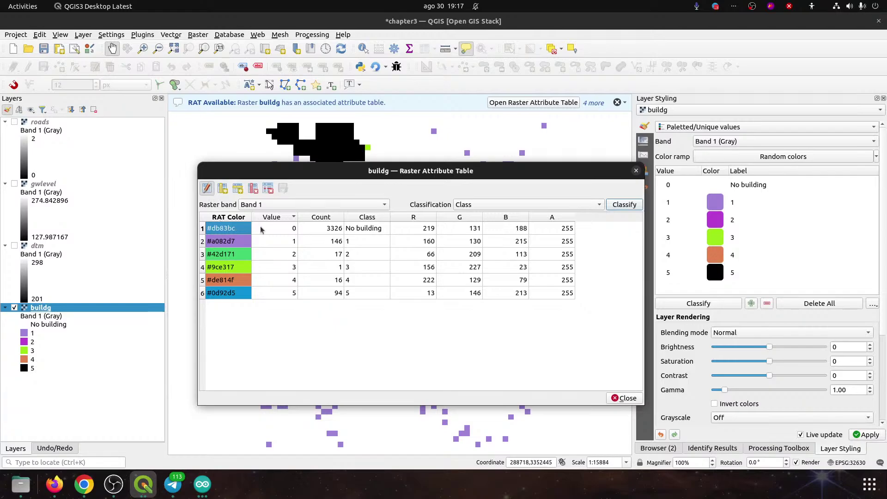
pyautogui.click(207, 190)
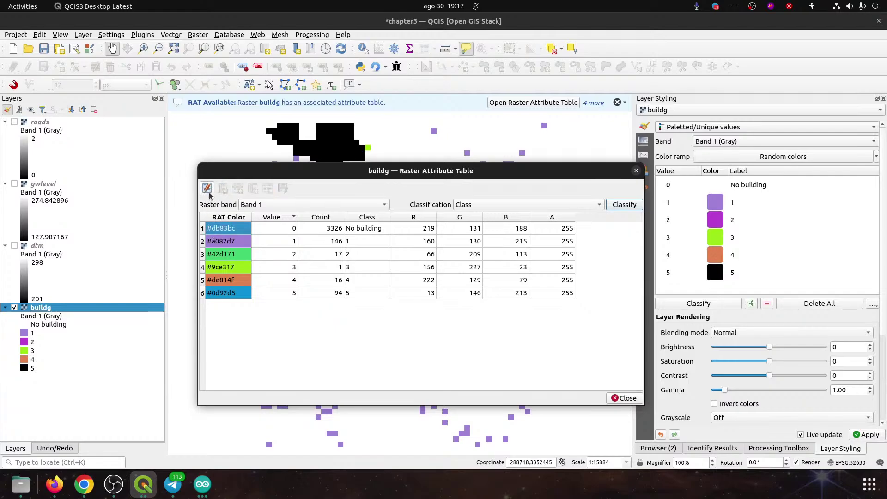
pyautogui.click(207, 189)
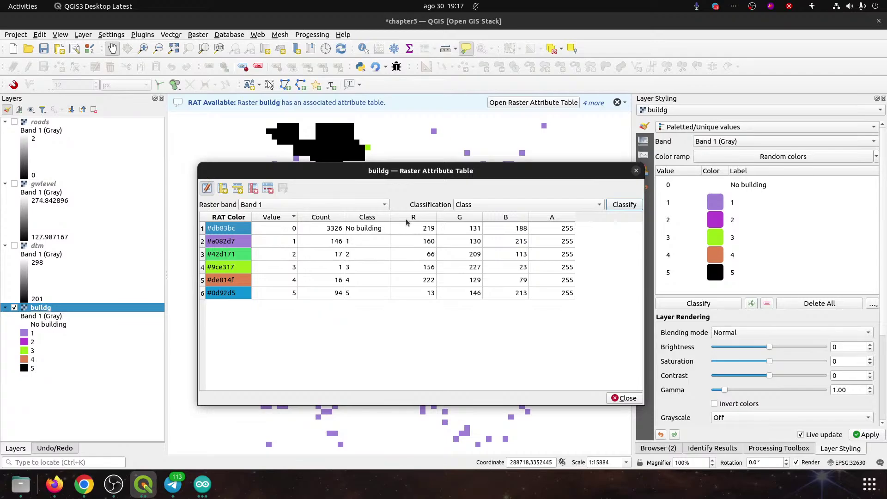
pyautogui.click(222, 188)
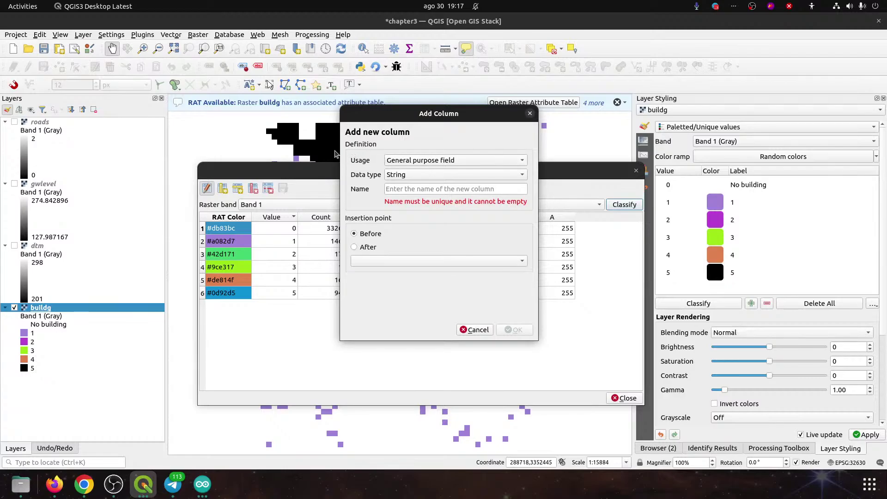
pyautogui.click(396, 162)
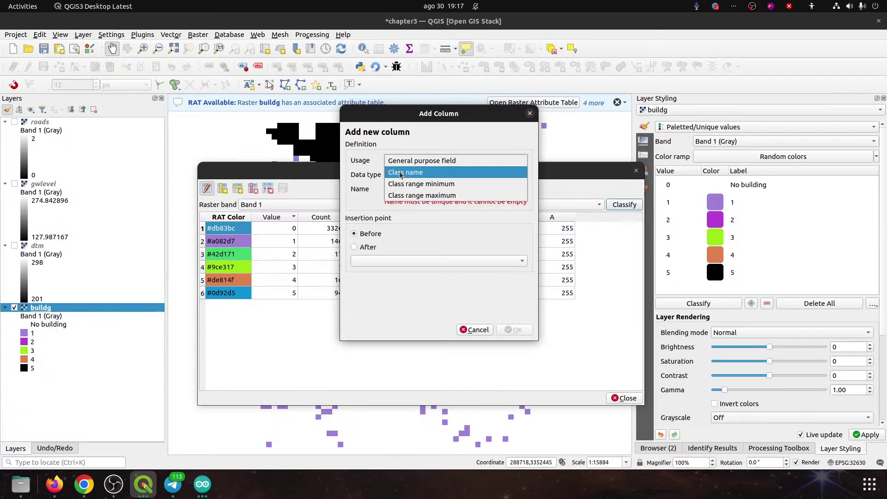
pyautogui.click(400, 172)
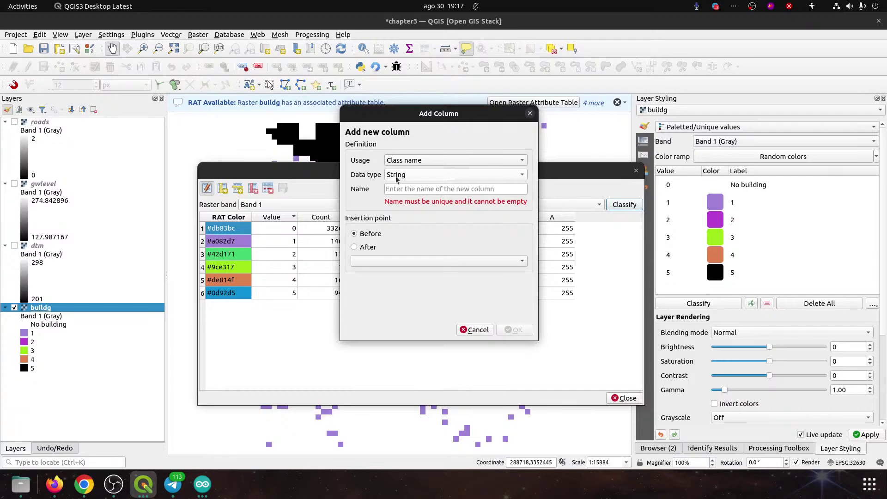
pyautogui.click(396, 177)
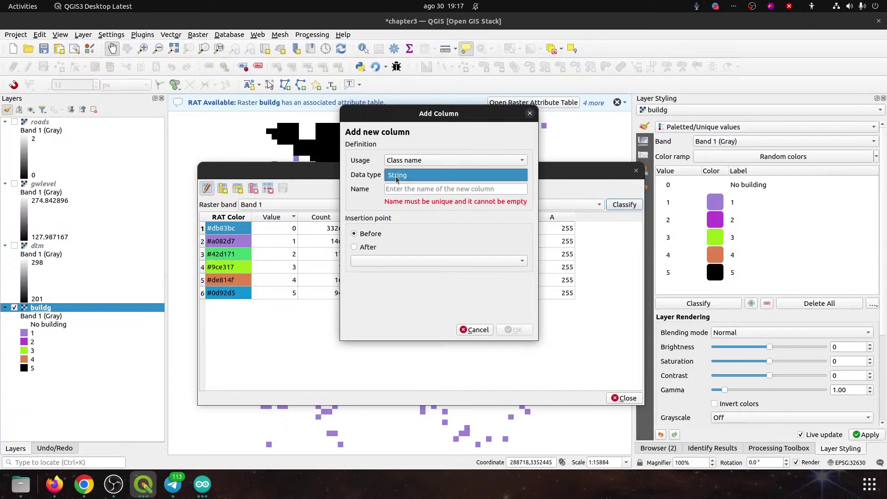
pyautogui.click(396, 177)
pyautogui.click(396, 176)
pyautogui.click(368, 191)
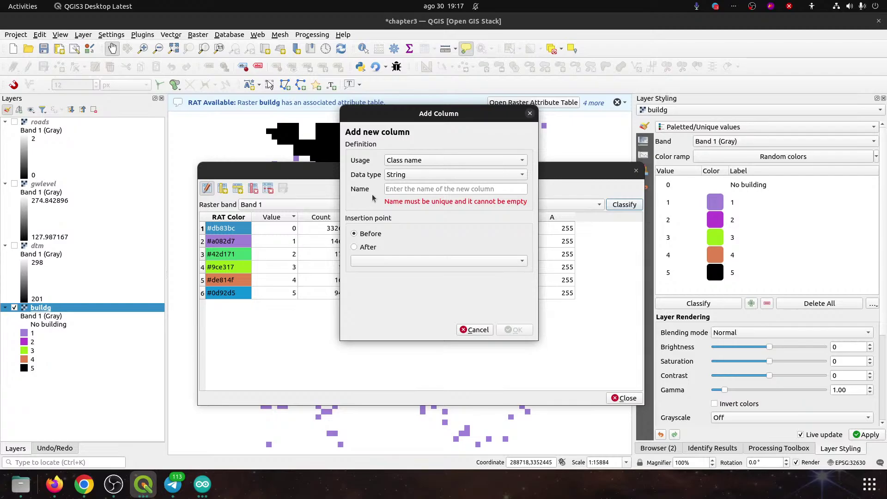
pyautogui.click(402, 191)
pyautogui.write('Land Use')
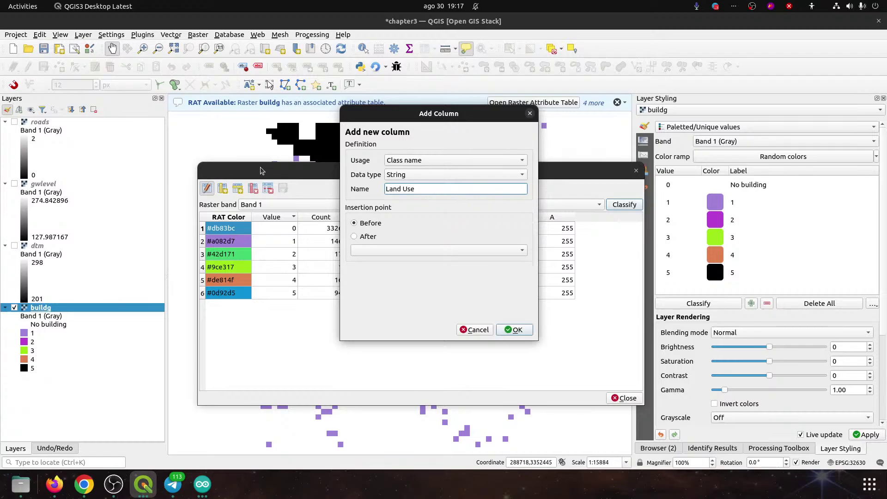
# - Place the new Land Use column after the Class column and add it to the table
pyautogui.click(353, 222)
pyautogui.click(364, 237)
pyautogui.click(366, 250)
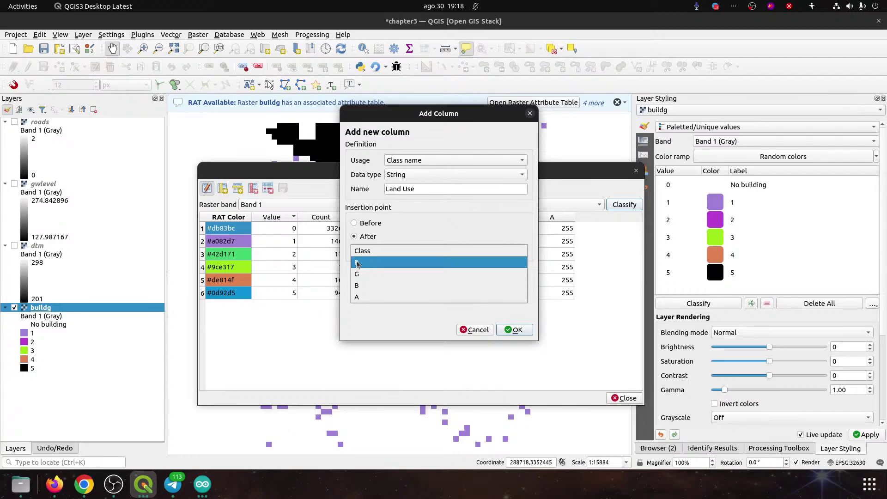
pyautogui.click(362, 251)
pyautogui.click(508, 330)
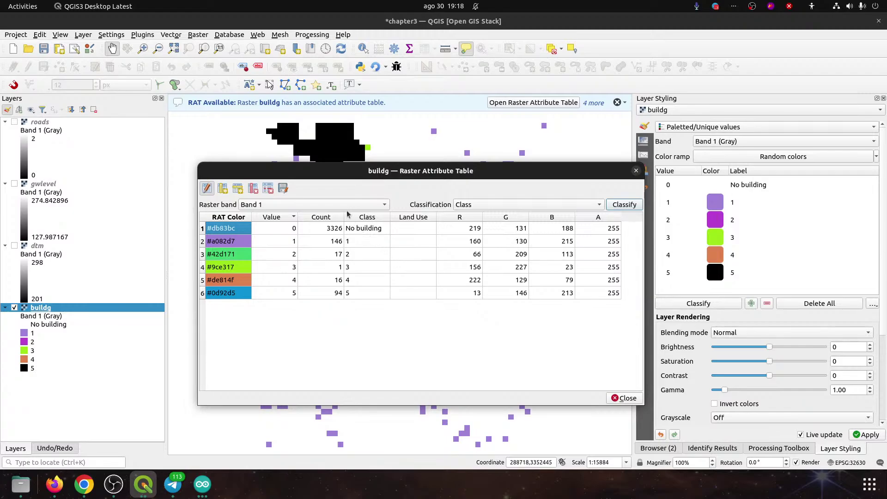
# - Enter None as the Land Use for value 0 and House for value 1, leaving the existing classification in place
pyautogui.doubleClick(406, 233)
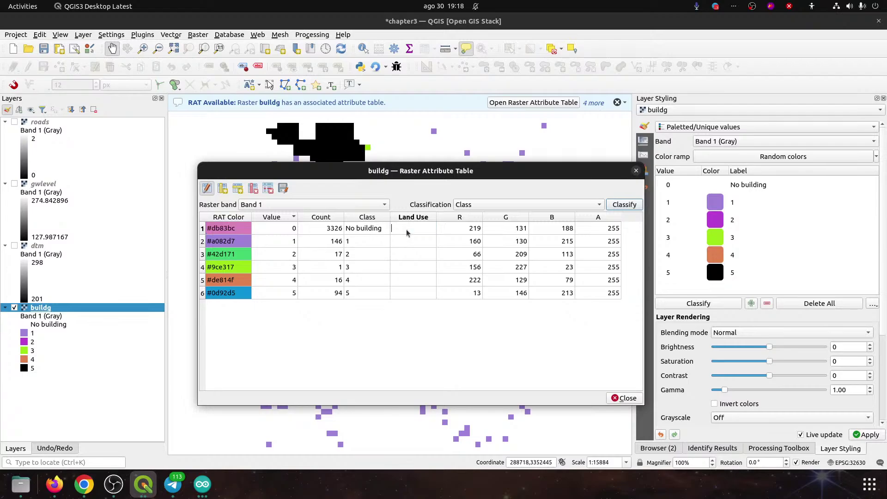
pyautogui.write('None')
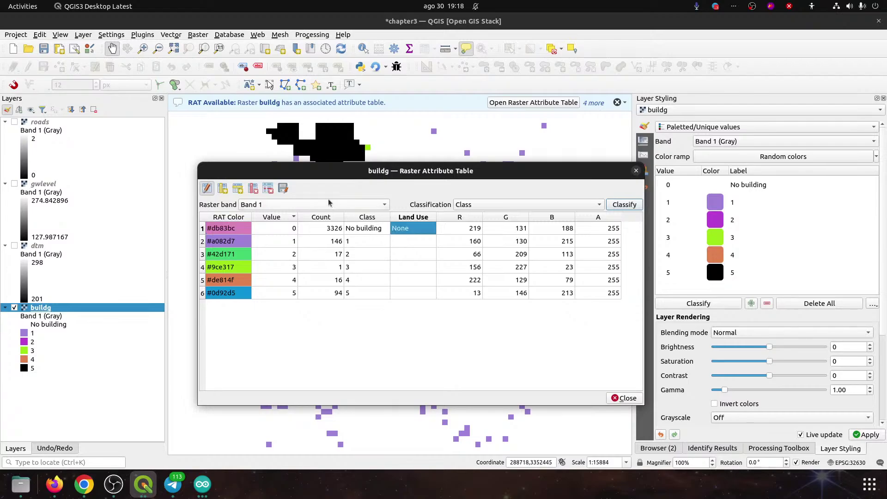
pyautogui.press('Return')
pyautogui.press('Return')
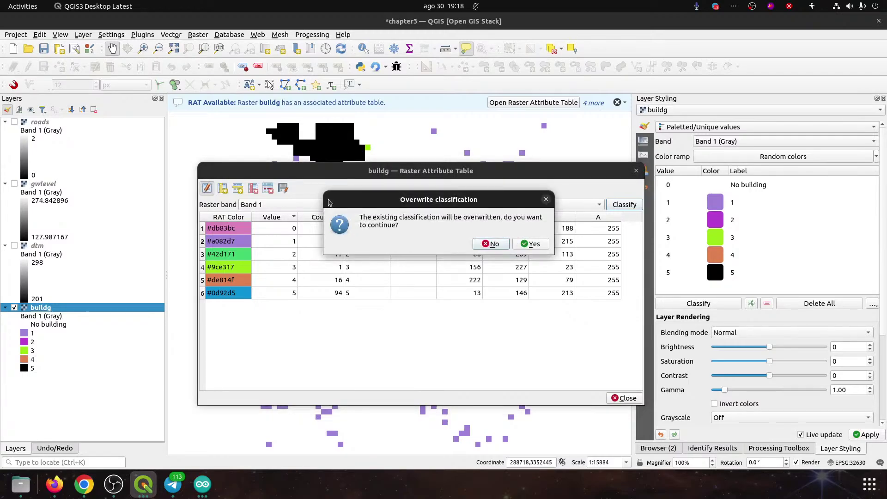
pyautogui.press('Return')
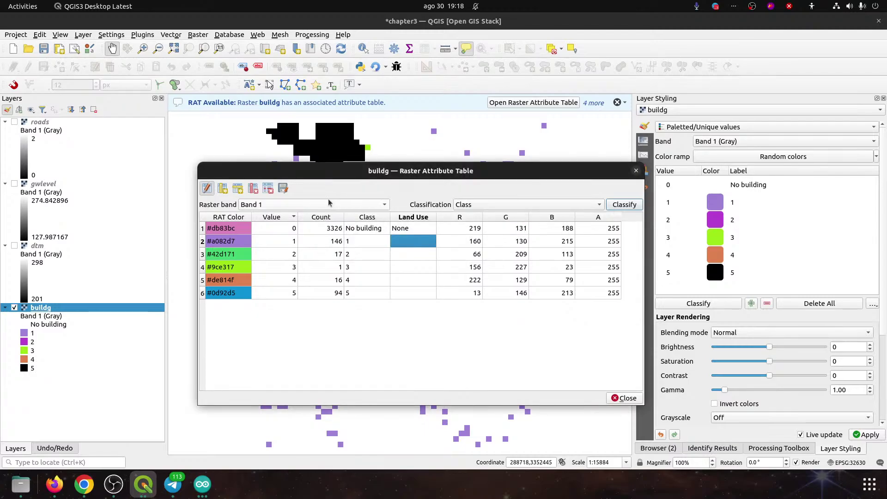
pyautogui.press('F2')
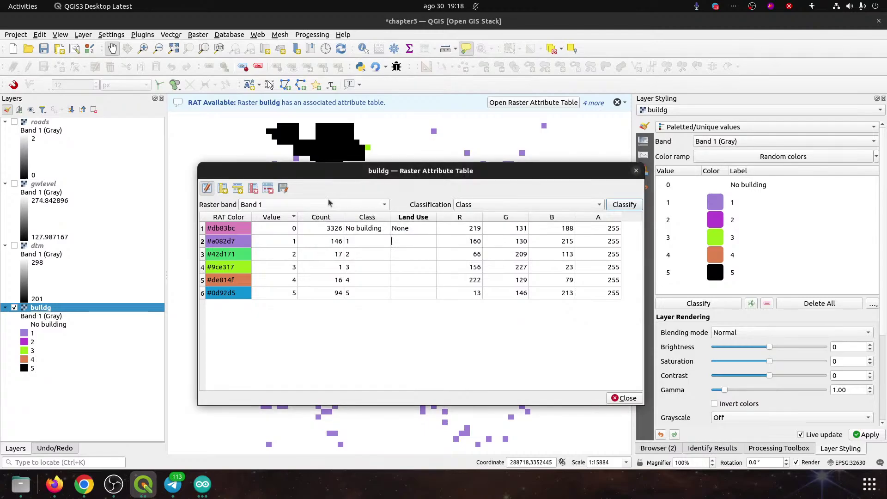
pyautogui.write('House')
pyautogui.press('Return')
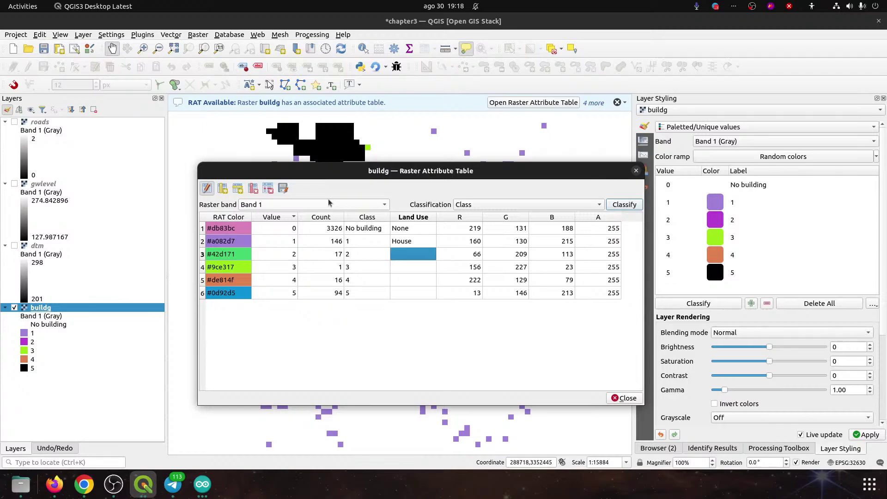
# - Fill in Land Use for values 2 to 5 with "Public ...", Landfill, Industry and Mine, and close the table
pyautogui.write('Publi')
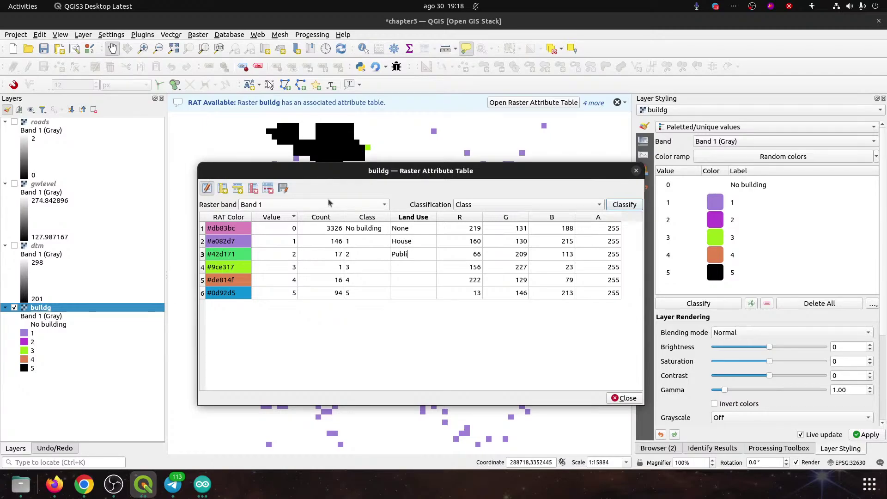
pyautogui.write('c ...')
pyautogui.press('Return')
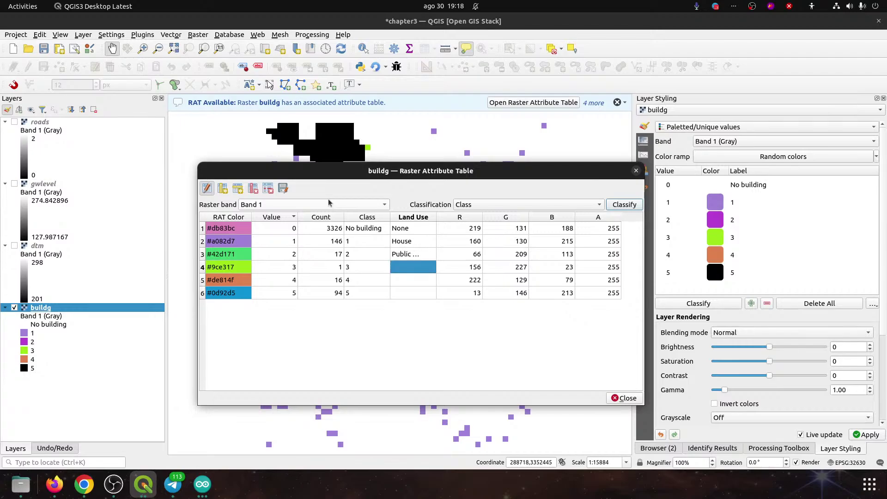
pyautogui.write('Landfill')
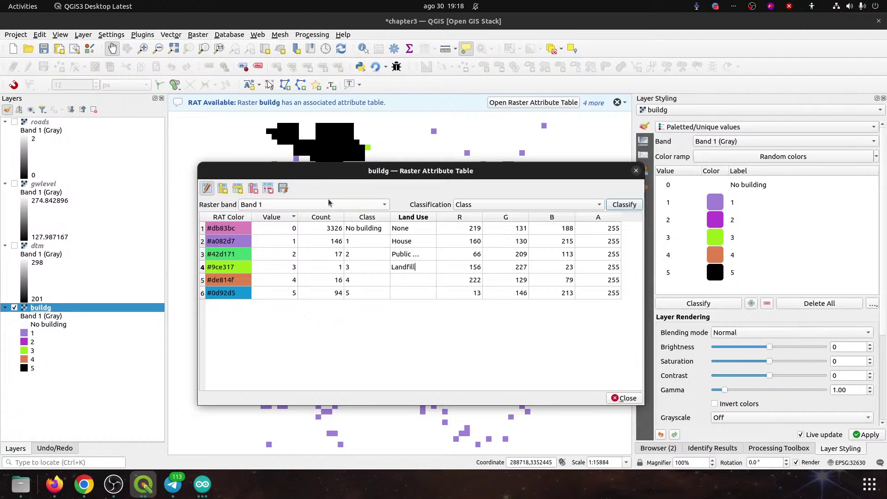
pyautogui.press('Return')
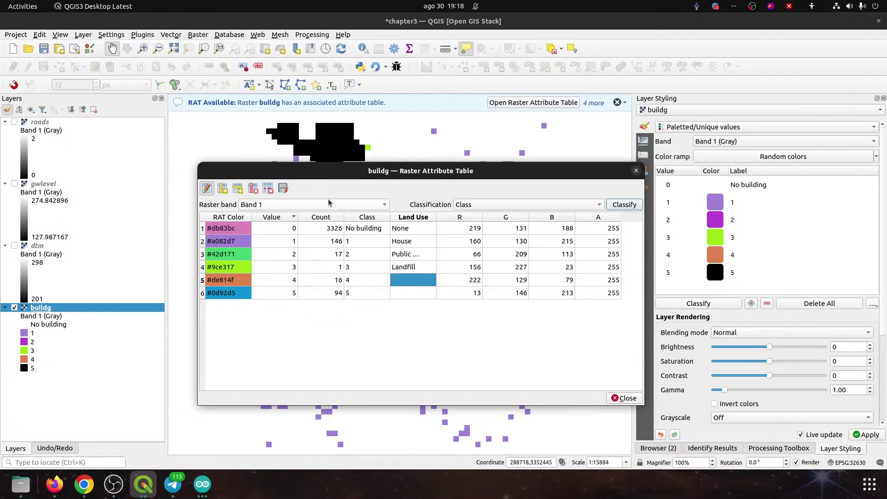
pyautogui.write('Industry')
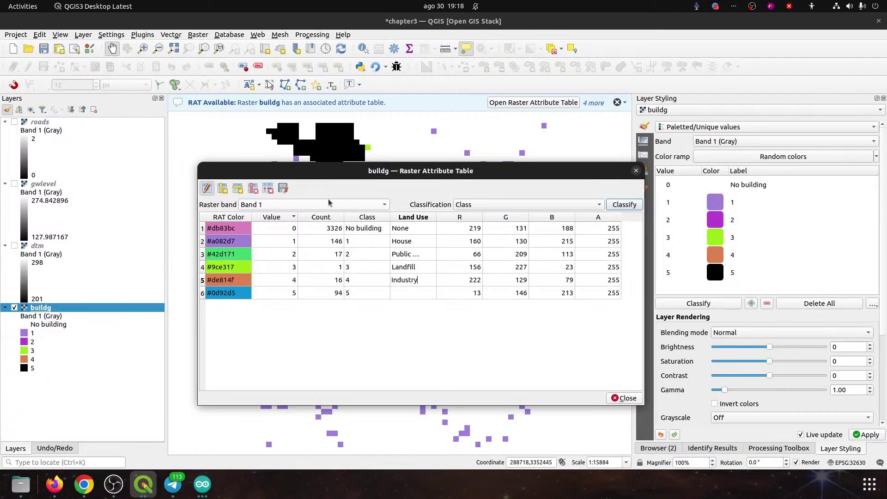
pyautogui.press('Return')
pyautogui.write('Mine')
pyautogui.press('Return')
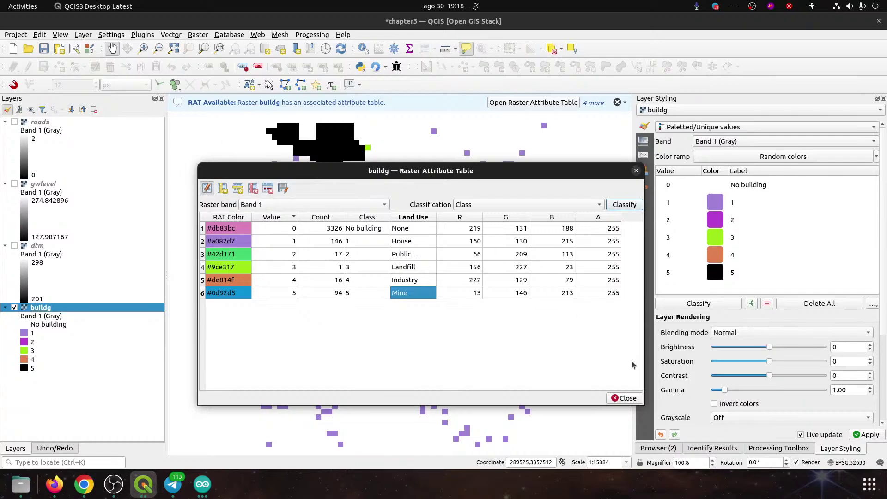
pyautogui.click(631, 397)
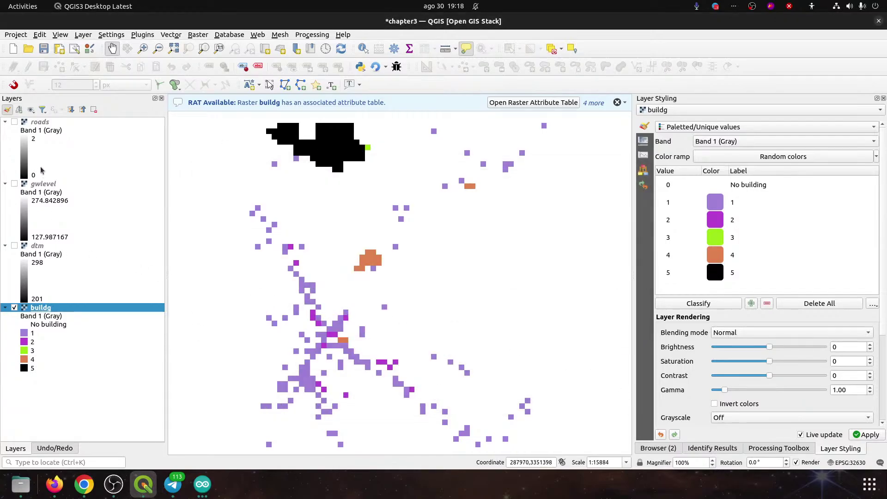
# - Turn on the roads layer and briefly reopen buildg's raster attribute table to view the Land Use column
pyautogui.click(36, 123)
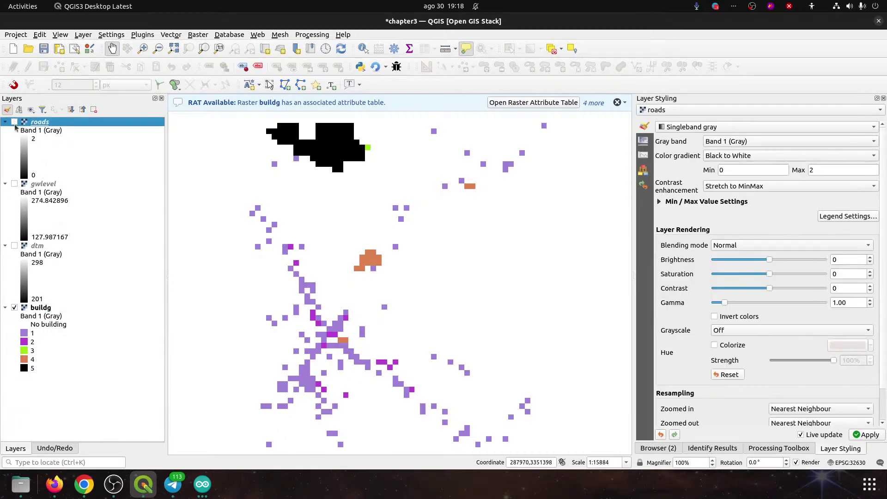
pyautogui.click(14, 123)
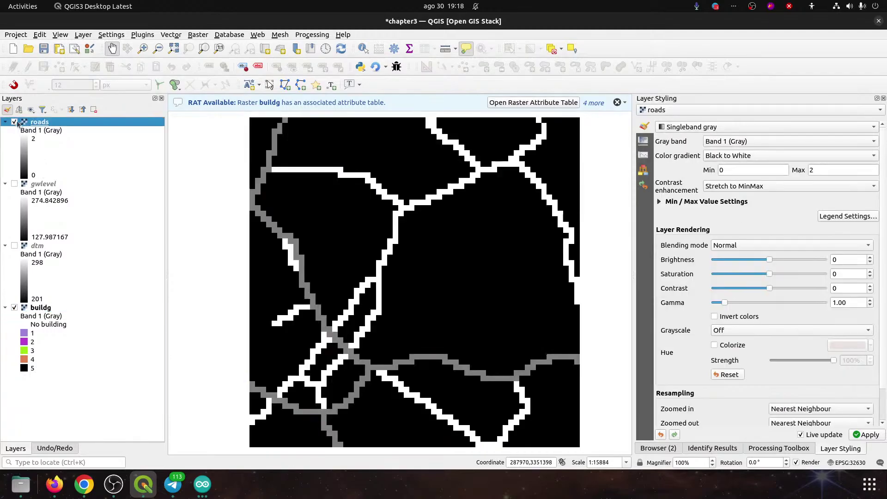
pyautogui.click(532, 103)
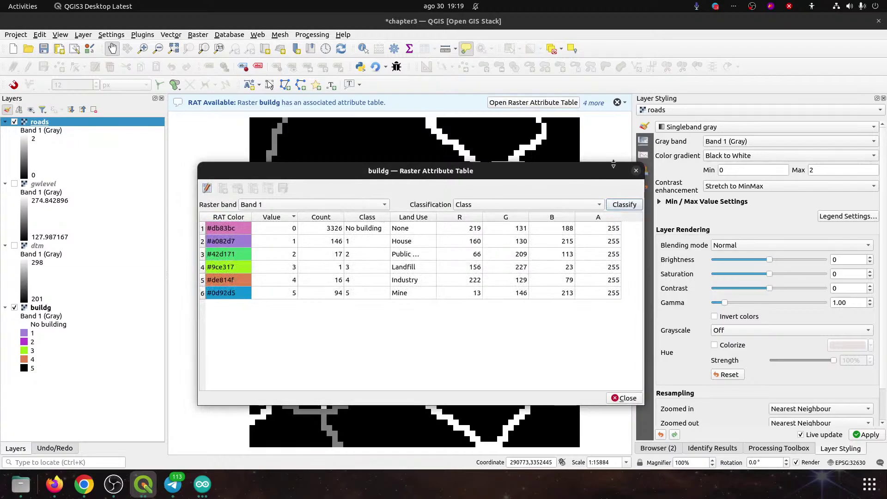
pyautogui.click(635, 170)
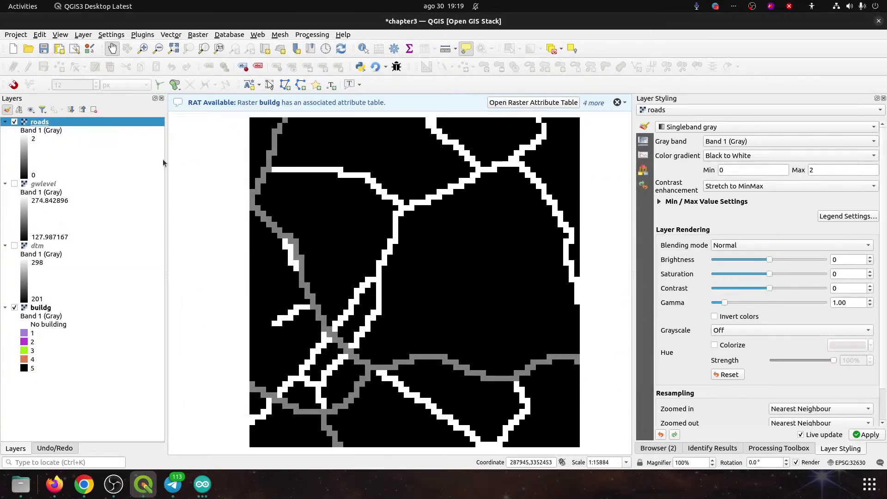
# - Select the roads layer and dismiss all the raster attribute table notifications over the map
pyautogui.click(28, 307)
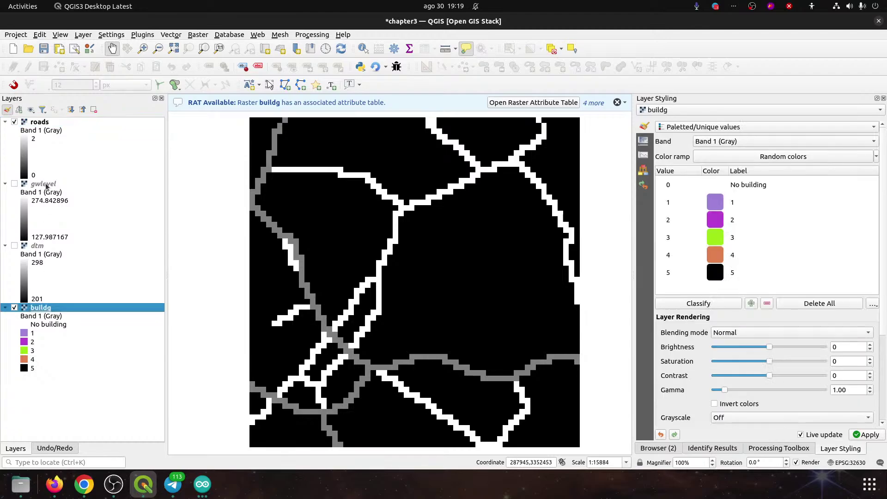
pyautogui.click(40, 122)
pyautogui.click(617, 102)
pyautogui.click(617, 102)
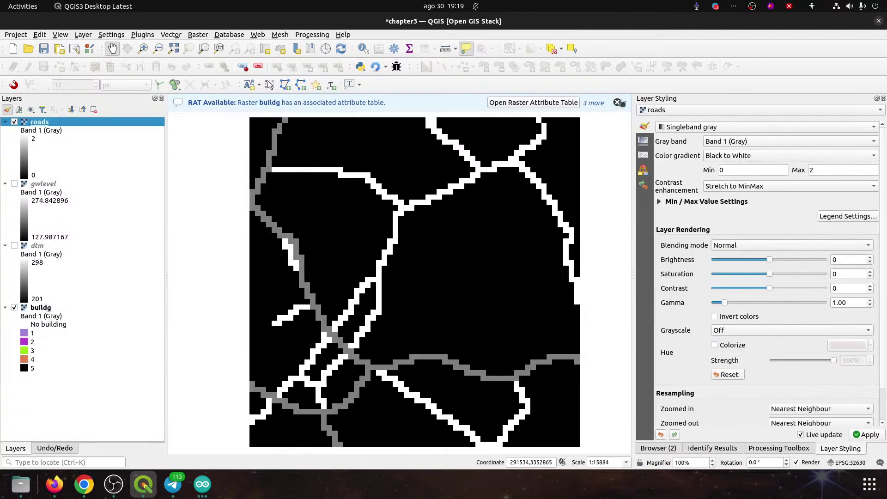
pyautogui.click(617, 103)
pyautogui.click(617, 103)
pyautogui.click(617, 102)
pyautogui.click(617, 103)
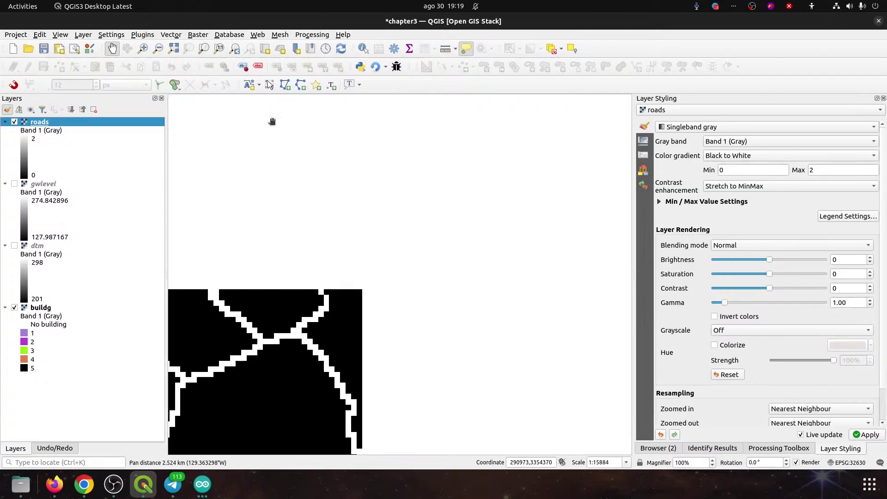
# - Look through the roads layer's context options and the raster and layer commands for a way to create an attribute table
pyautogui.rightClick(41, 126)
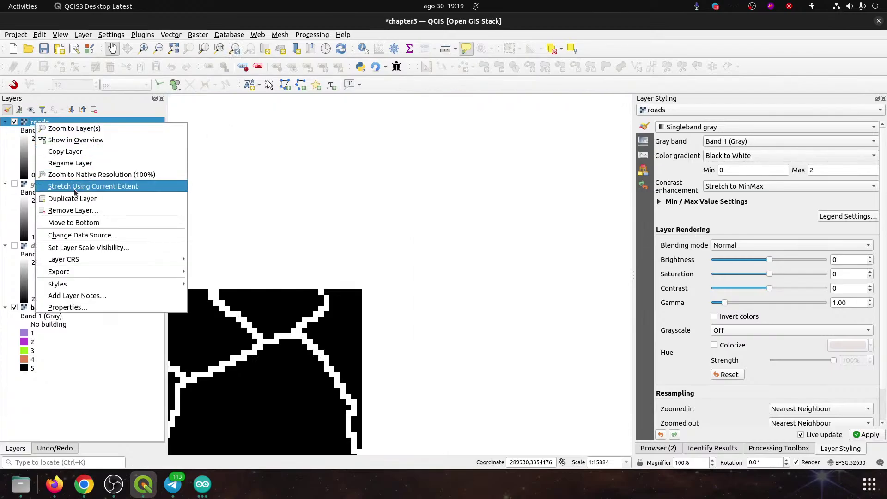
pyautogui.click(70, 373)
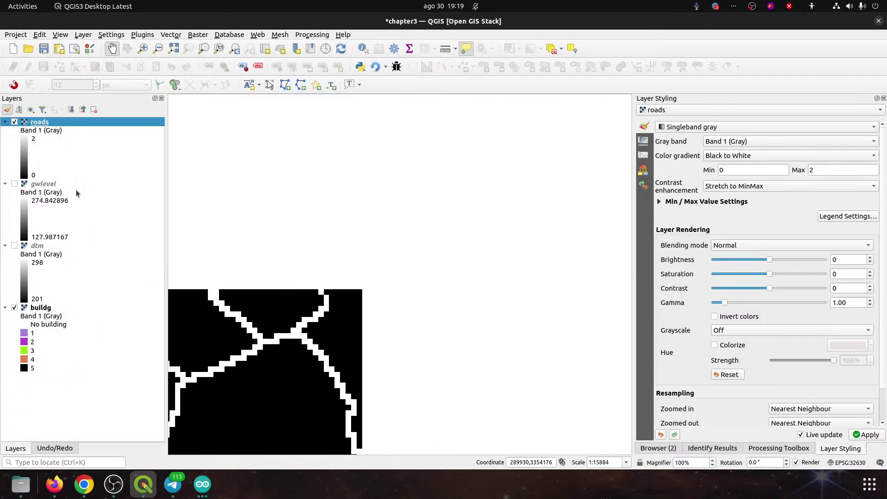
pyautogui.moveTo(235, 317); pyautogui.dragTo(436, 153)
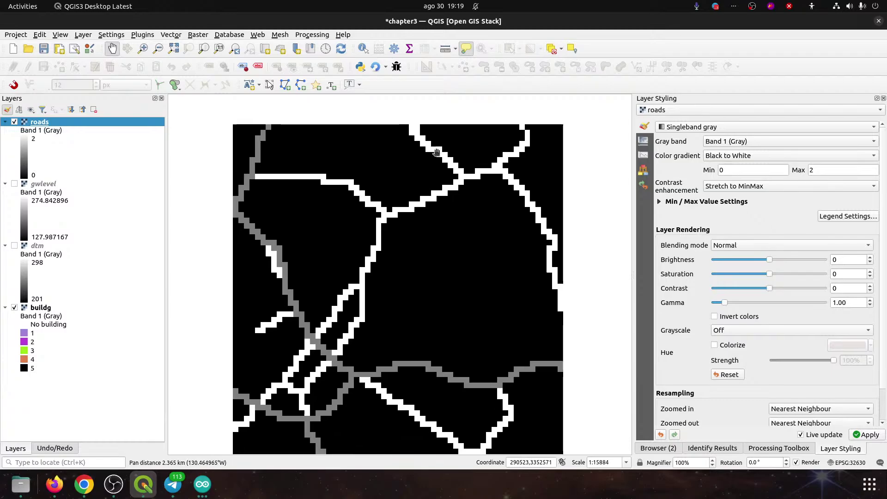
pyautogui.rightClick(34, 129)
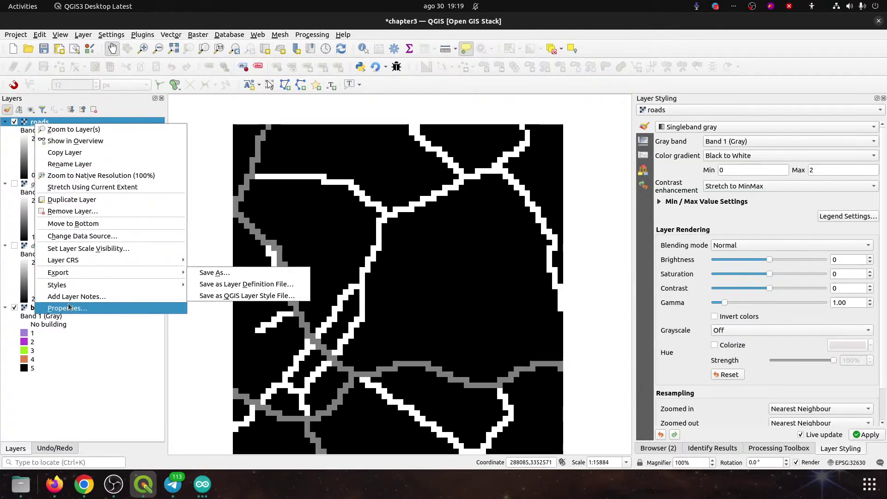
pyautogui.click(224, 37)
pyautogui.click(199, 35)
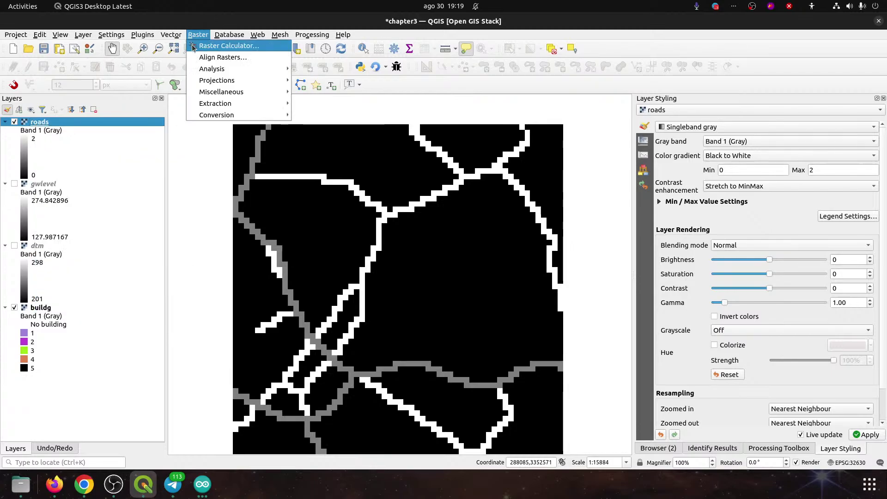
pyautogui.moveTo(72, 37)
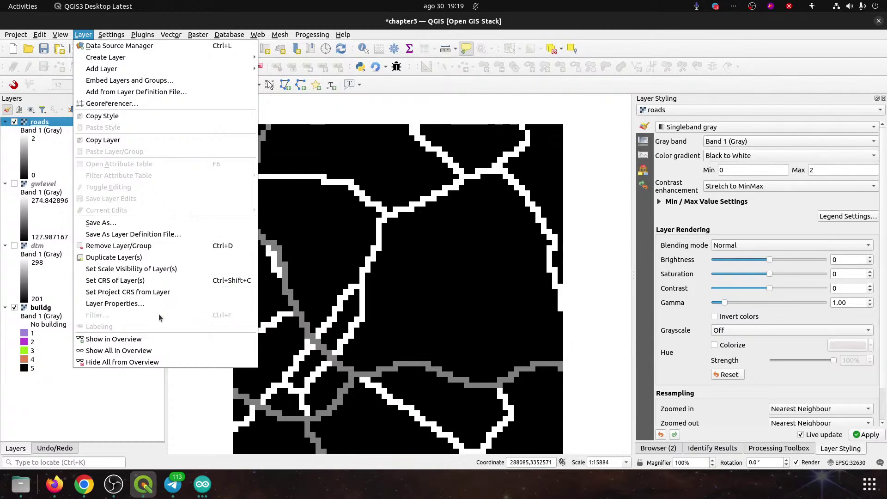
pyautogui.click(41, 411)
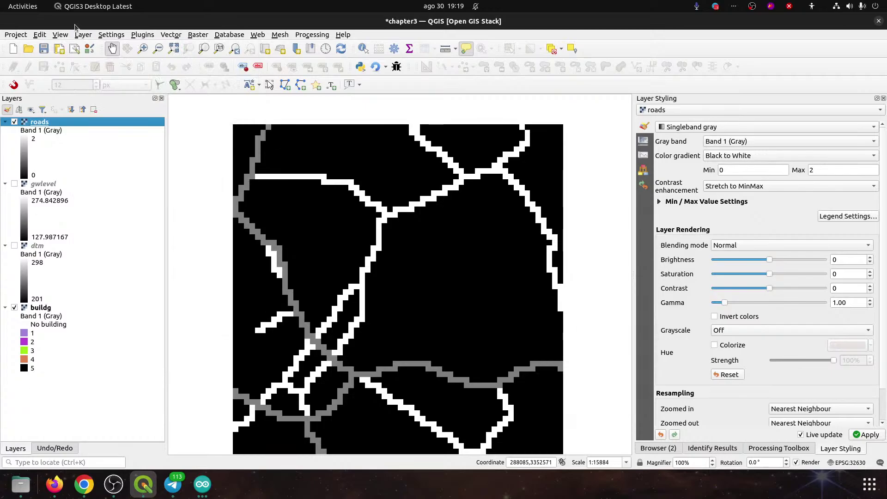
# - Save the chapter3 project while starting a new one, reopen it from the recent projects, and dismiss buildg's attribute table notification
pyautogui.click(13, 48)
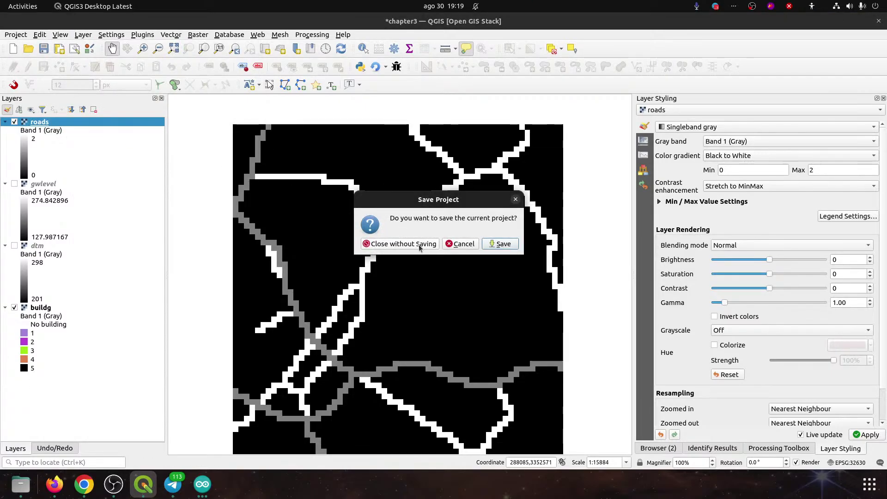
pyautogui.click(500, 243)
pyautogui.click(18, 35)
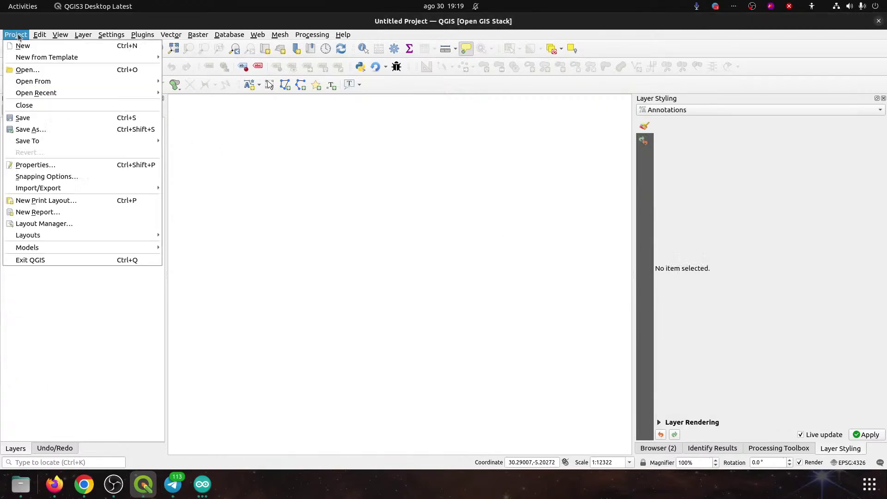
pyautogui.moveTo(82, 93)
pyautogui.click(222, 91)
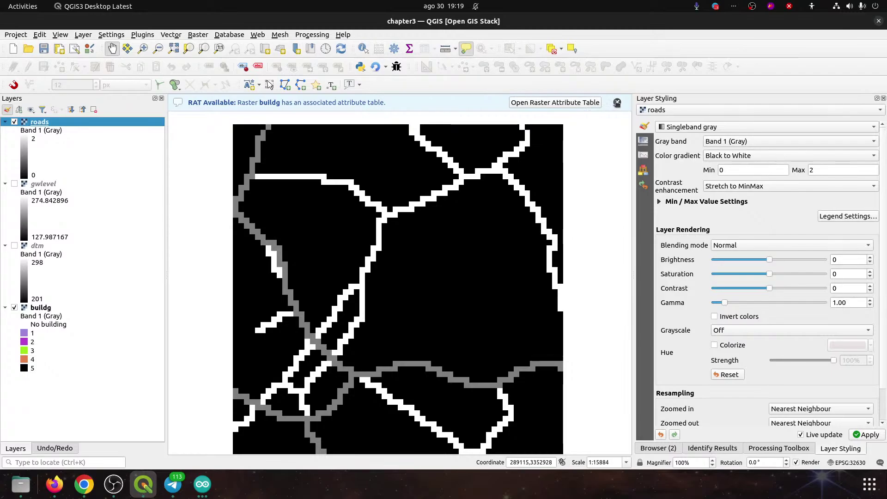
pyautogui.click(617, 102)
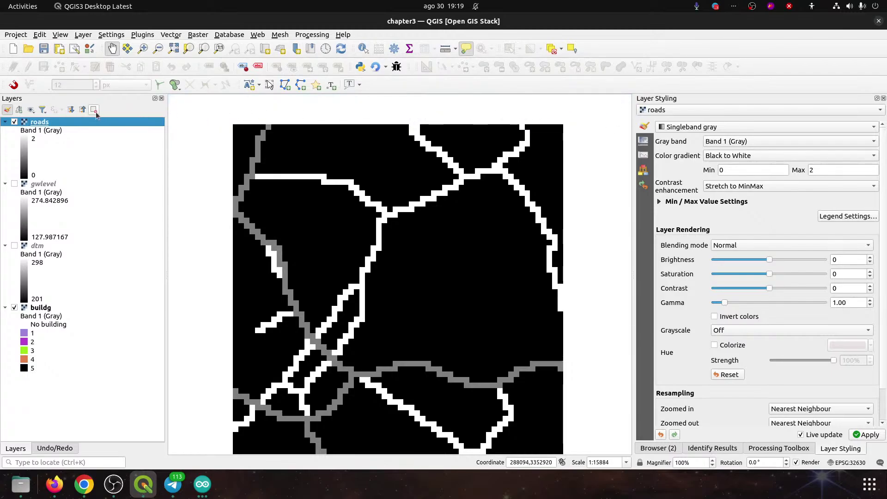
# - Examine the roads layer's information and symbology in its layer properties, and close them without making changes
pyautogui.rightClick(42, 123)
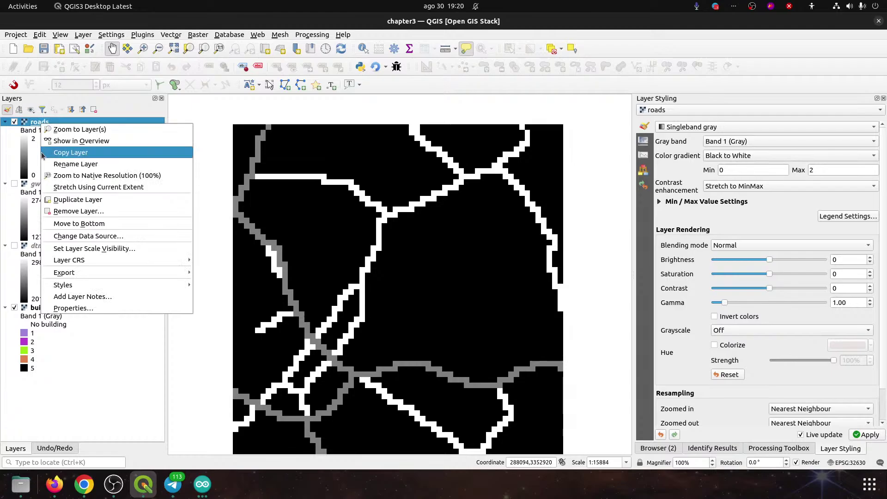
pyautogui.moveTo(81, 264)
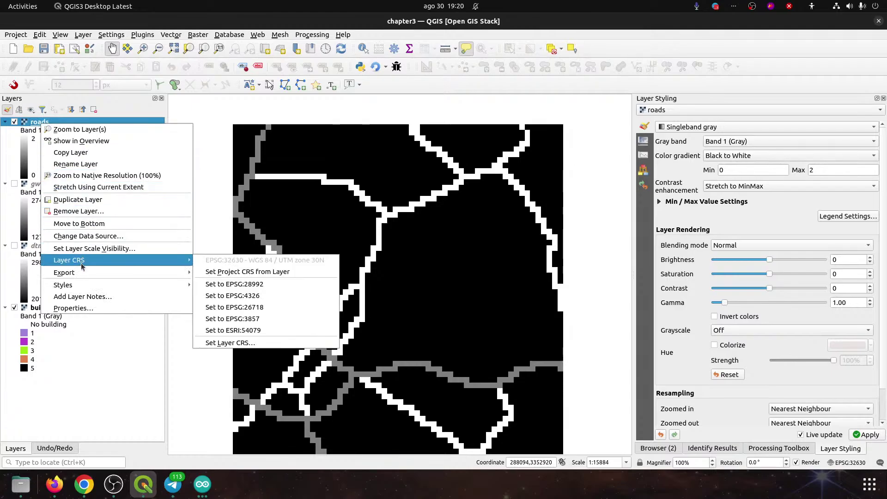
pyautogui.click(84, 308)
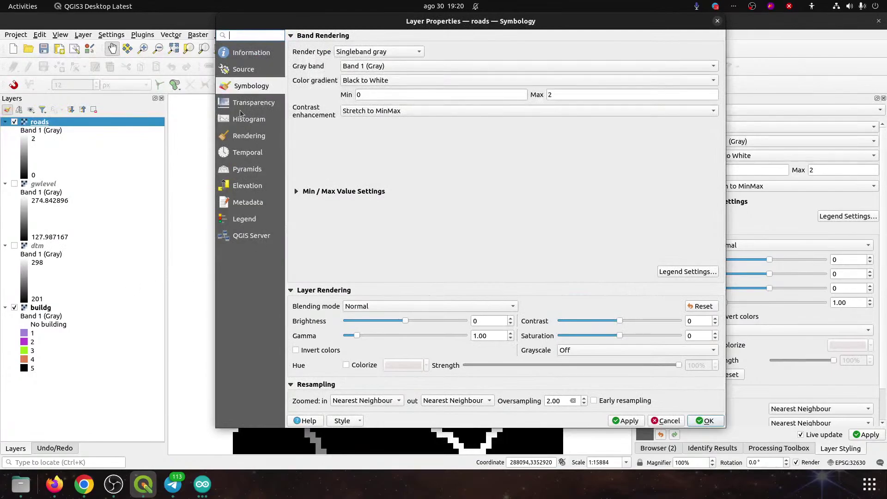
pyautogui.click(240, 60)
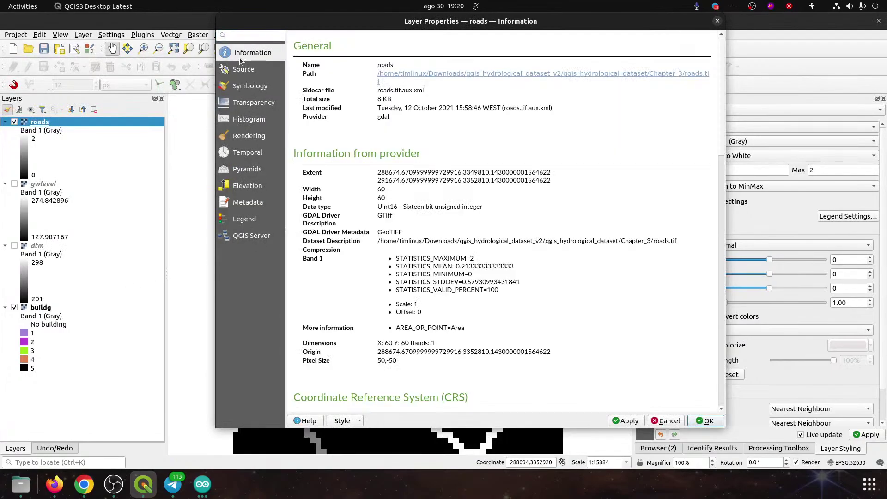
pyautogui.scroll(-4, 389, 148)
pyautogui.scroll(-10, 387, 148)
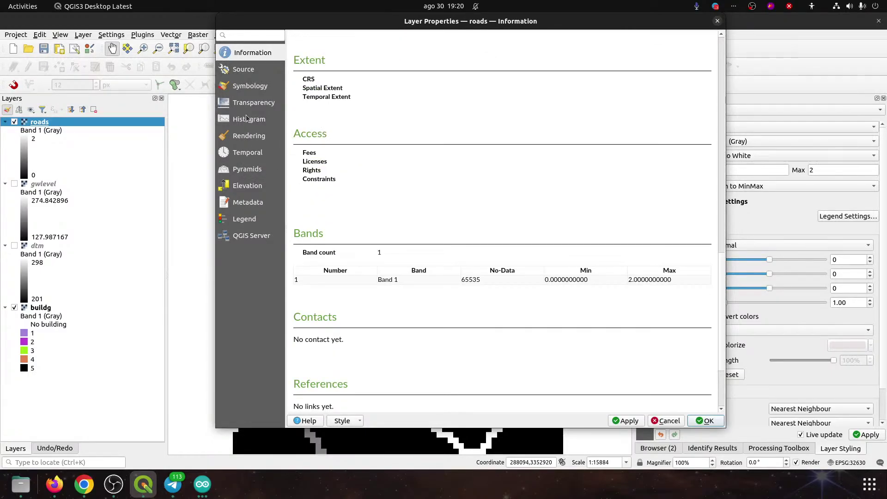
pyautogui.click(250, 87)
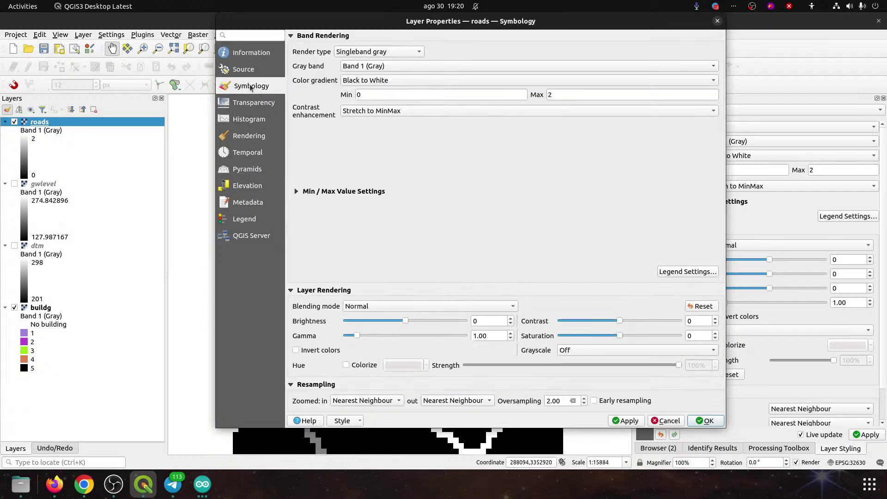
pyautogui.click(717, 21)
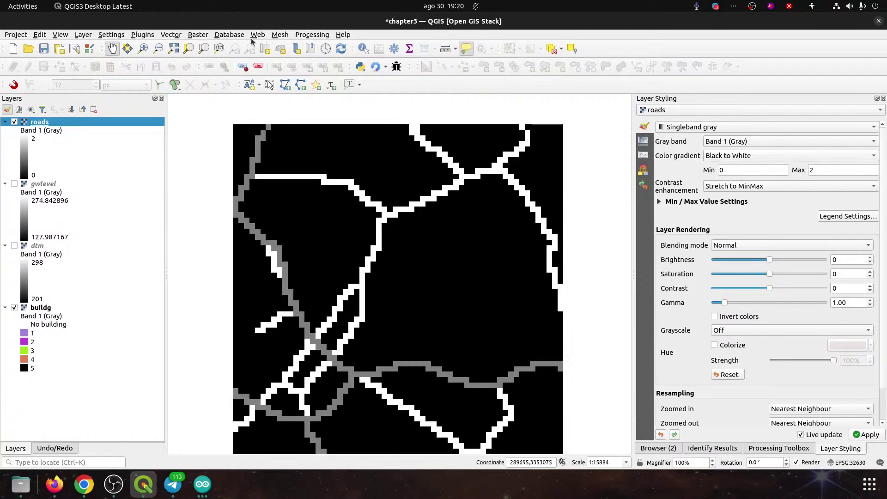
# - Check the Raster Attribute Table plugin's list of managed layers and close it
pyautogui.click(198, 37)
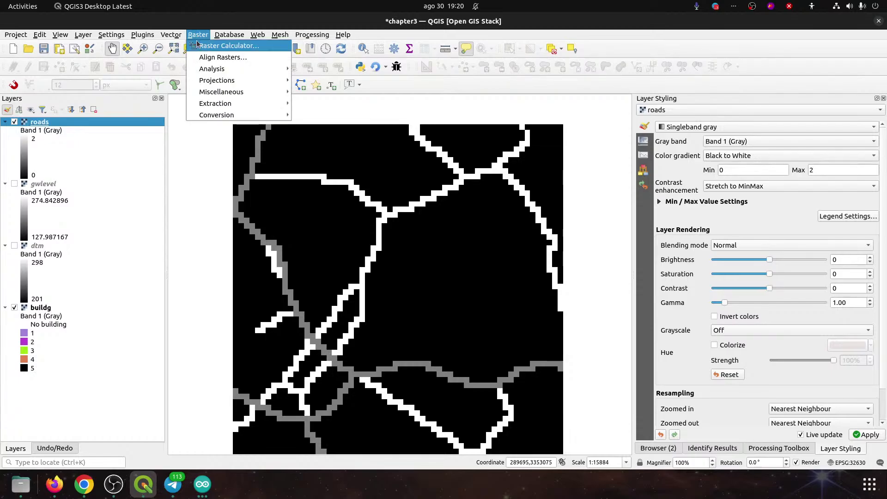
pyautogui.moveTo(220, 95)
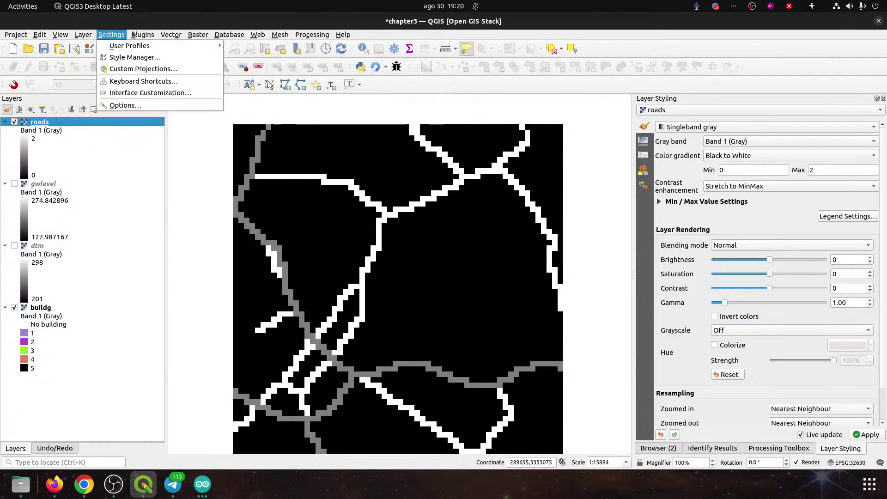
pyautogui.moveTo(174, 85)
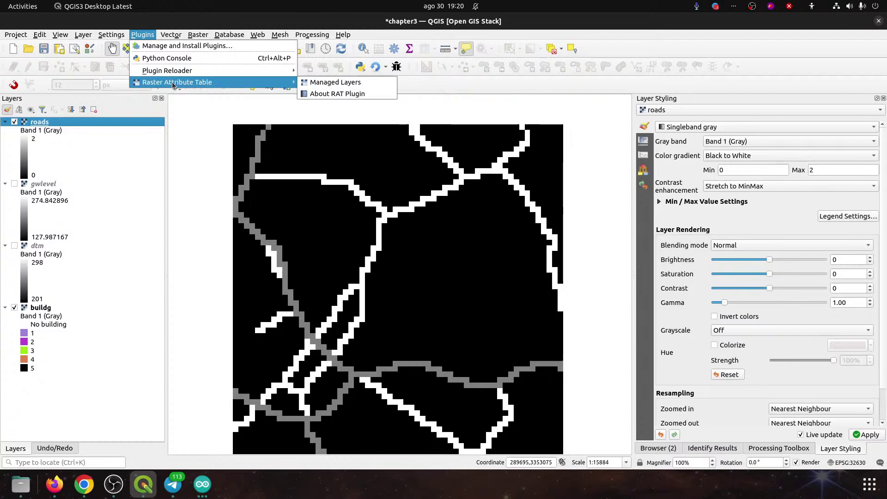
pyautogui.click(335, 82)
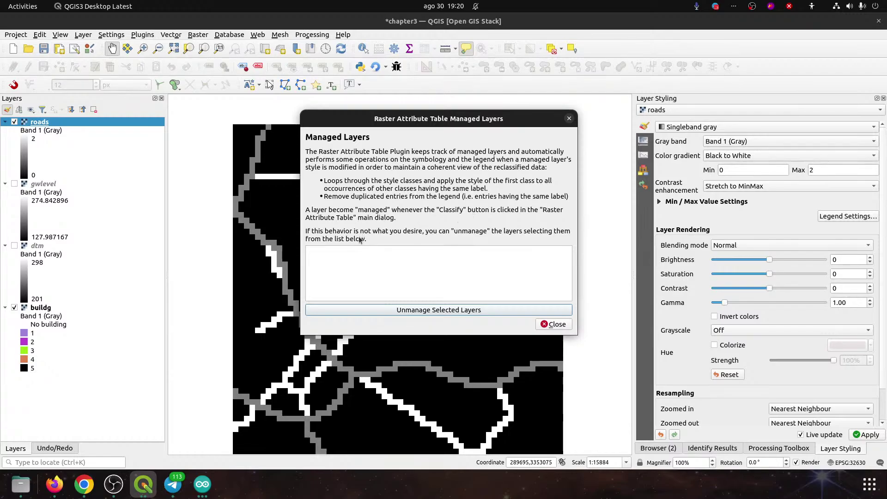
pyautogui.click(568, 118)
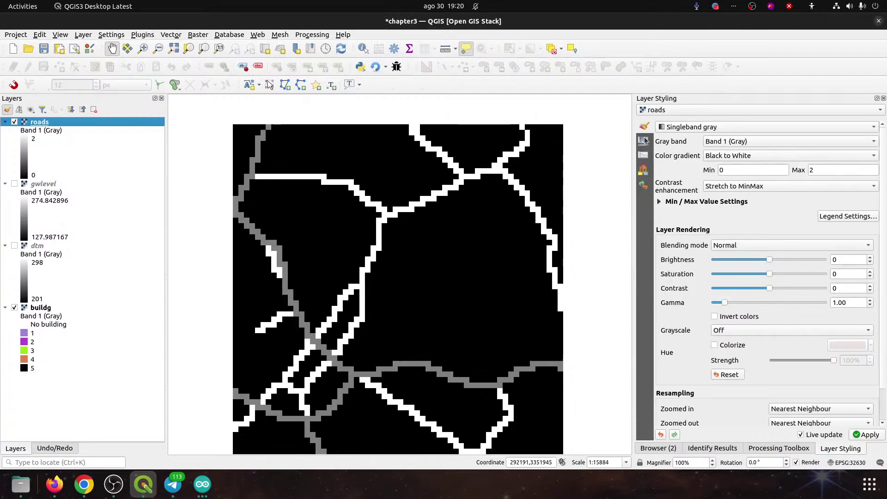
# - Try Singleband pseudocolor on the roads layer, switch it to Paletted/Unique values, and classify it with random colors
pyautogui.click(693, 127)
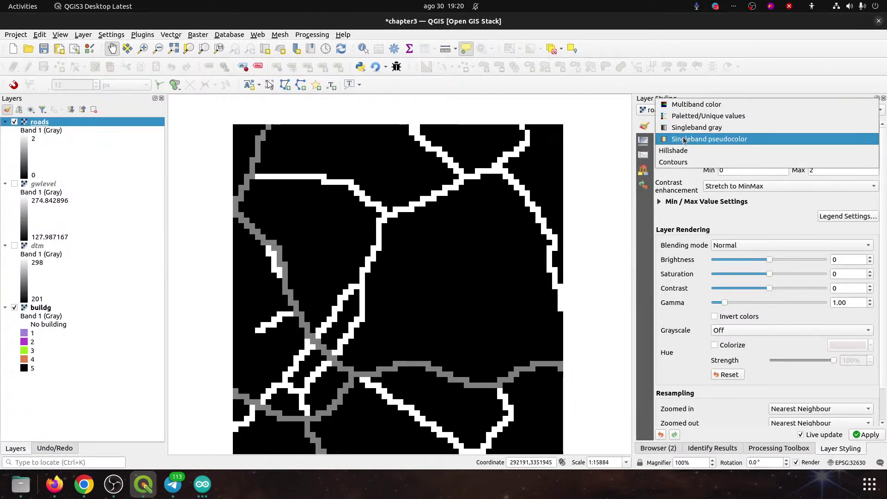
pyautogui.click(687, 139)
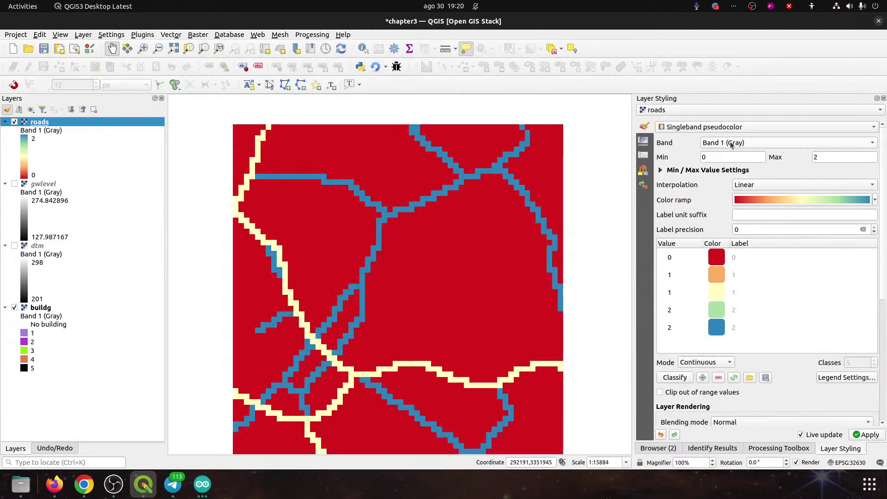
pyautogui.click(713, 127)
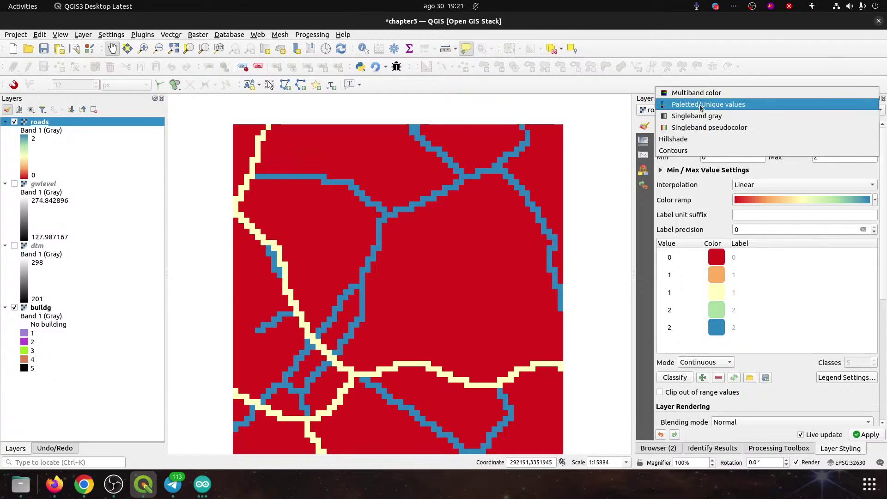
pyautogui.click(700, 106)
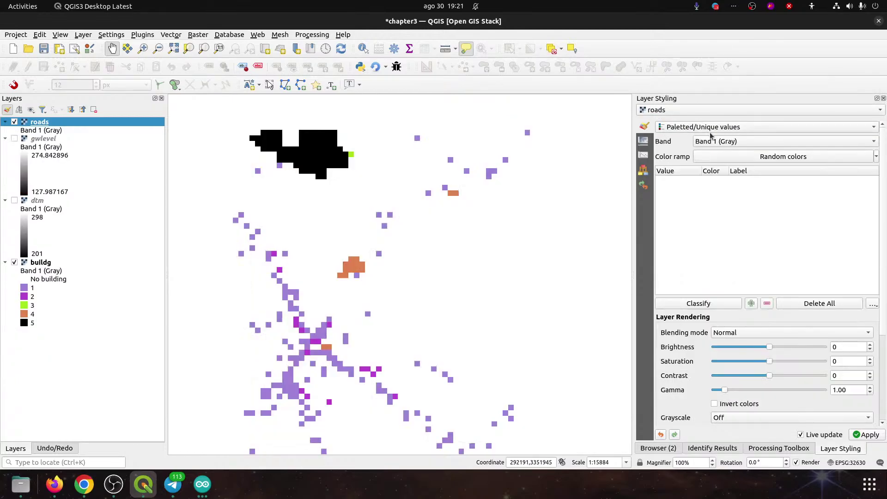
pyautogui.click(692, 303)
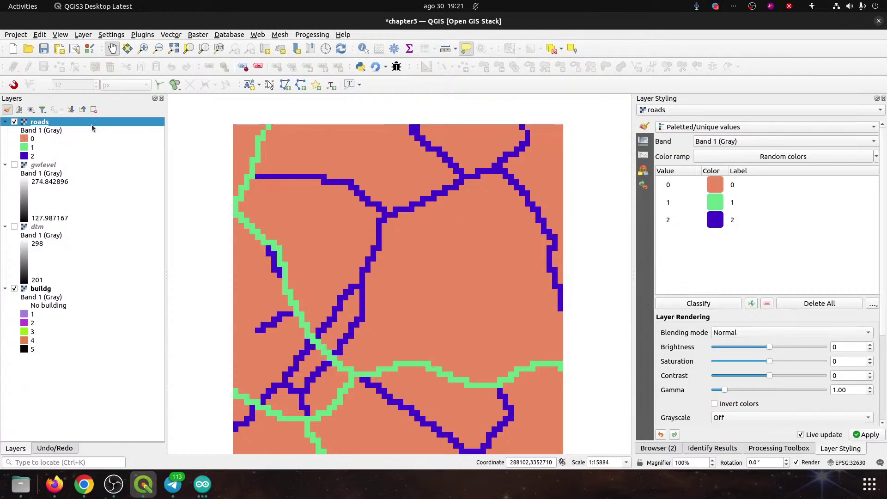
# - Create a new raster attribute table for the roads layer in GDAL auxiliary XML format
pyautogui.rightClick(32, 123)
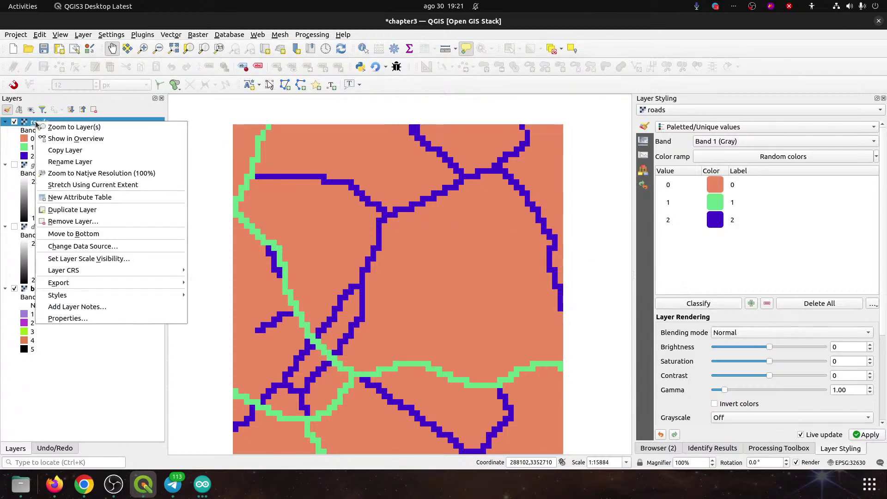
pyautogui.click(76, 200)
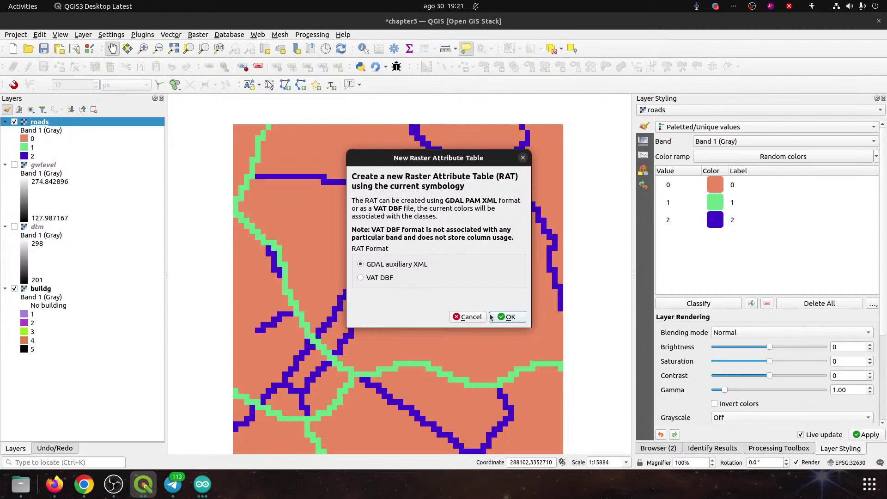
pyautogui.click(507, 316)
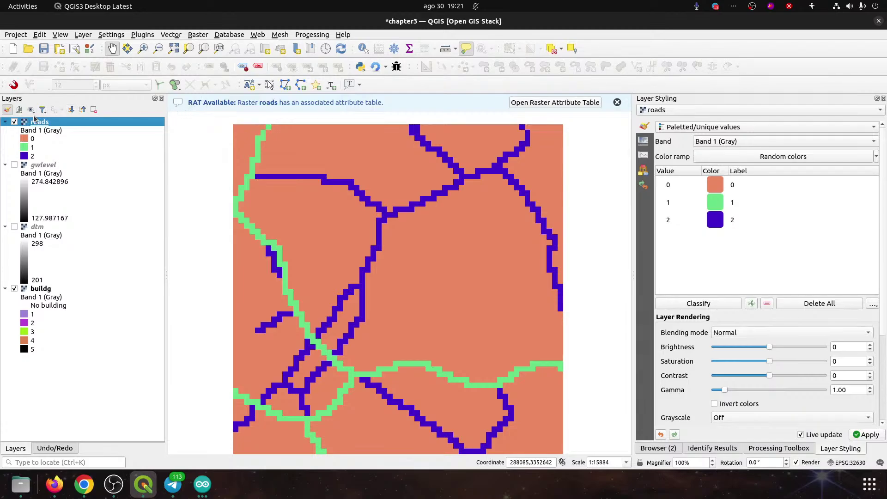
# - Open the roads layer's raster attribute table and enable editing
pyautogui.click(551, 105)
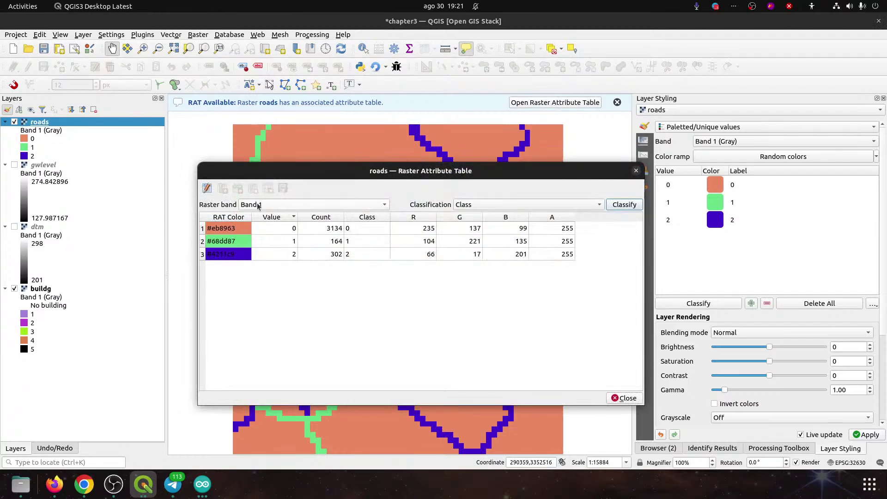
pyautogui.click(207, 188)
pyautogui.click(311, 230)
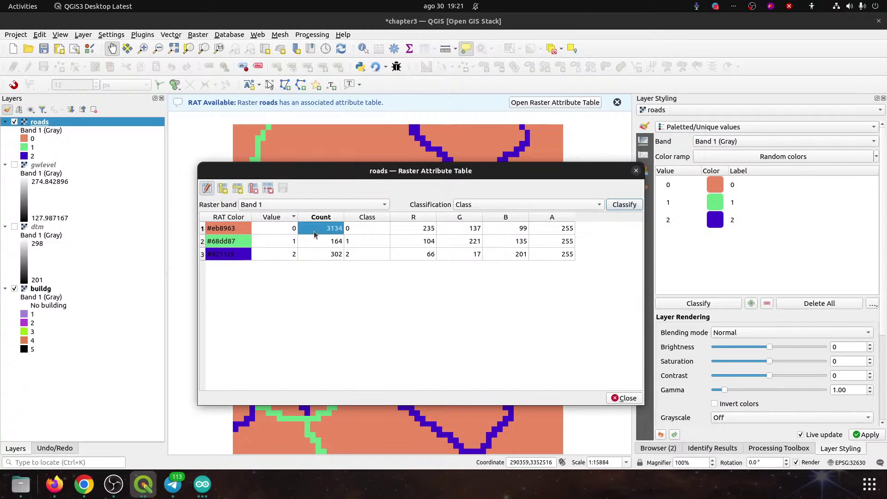
# - Add a String column named Road Type with Class name usage, inserted after the Class column
pyautogui.click(222, 188)
pyautogui.click(414, 175)
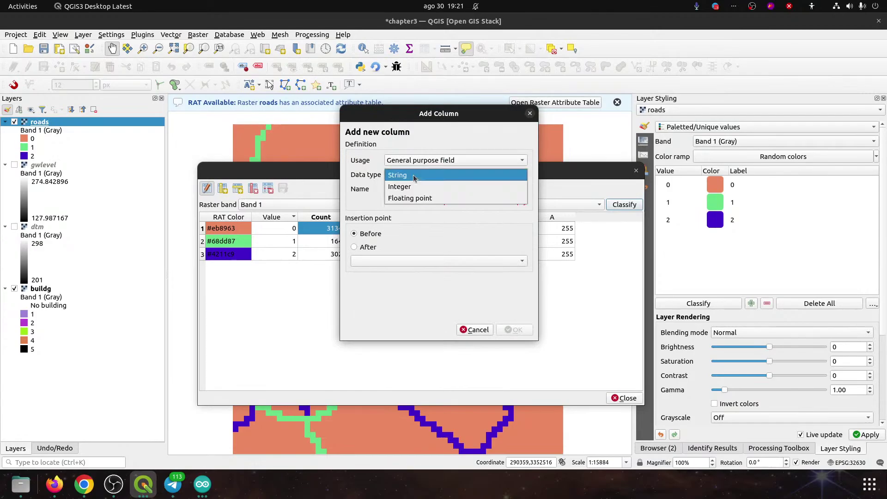
pyautogui.click(415, 152)
pyautogui.click(354, 247)
pyautogui.click(364, 262)
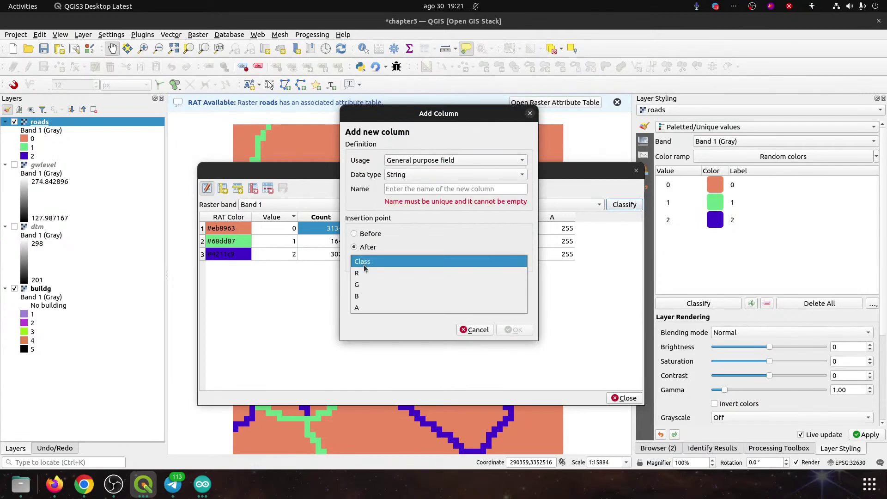
pyautogui.click(365, 261)
pyautogui.click(418, 161)
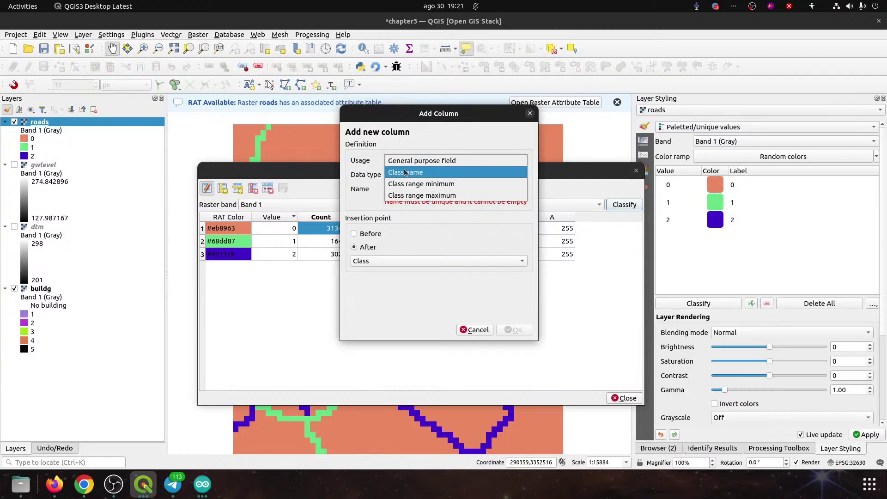
pyautogui.click(404, 173)
pyautogui.click(401, 179)
pyautogui.click(401, 179)
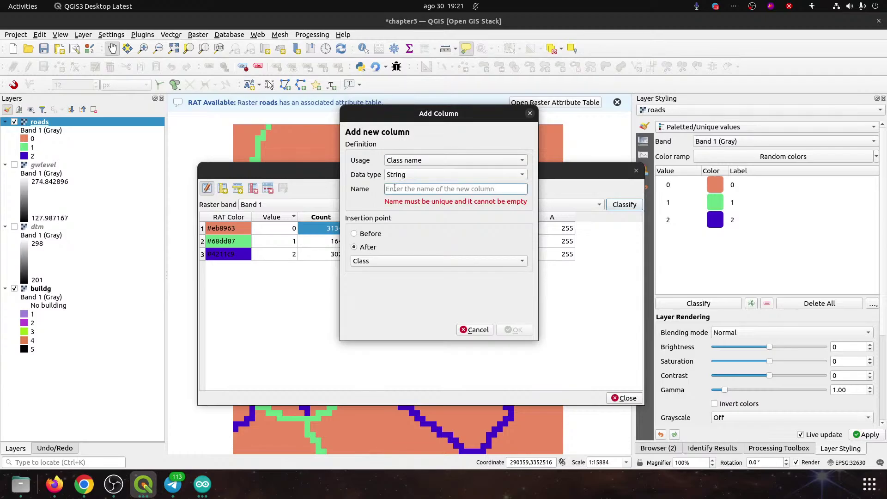
pyautogui.write('Road Tye')
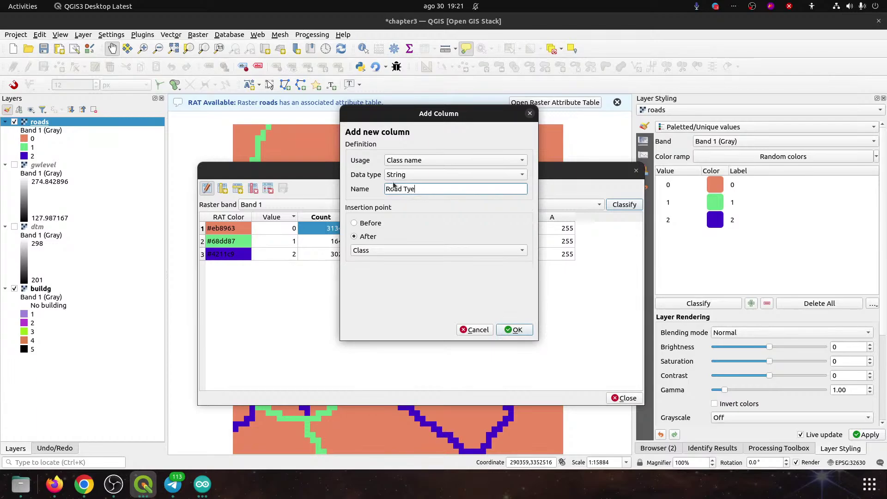
pyautogui.press('BackSpace')
pyautogui.write('pe')
pyautogui.click(520, 329)
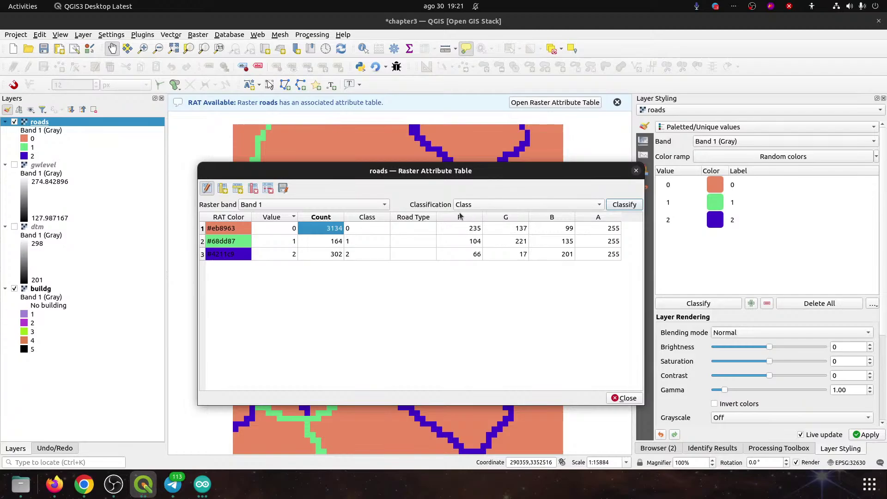
# - Fill Road Type with "no roads", "dirt road" and "tarmac" for values 0, 1 and 2, then end editing and close the table
pyautogui.click(408, 228)
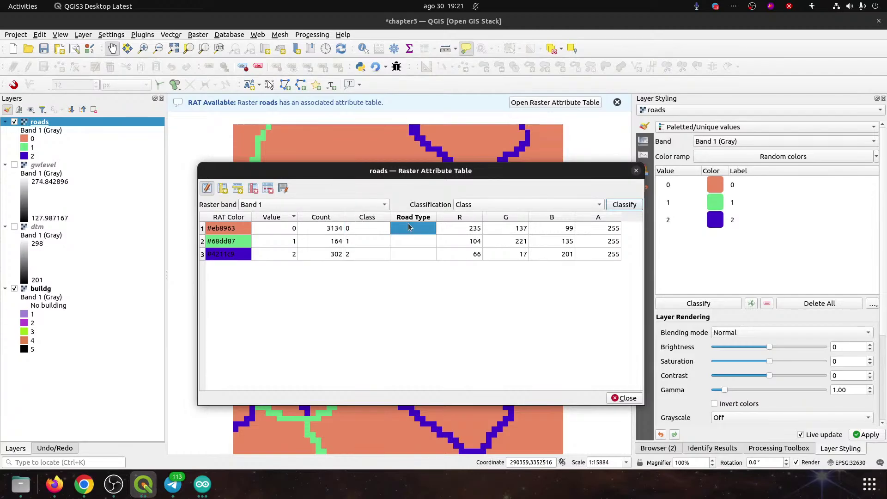
pyautogui.doubleClick(408, 227)
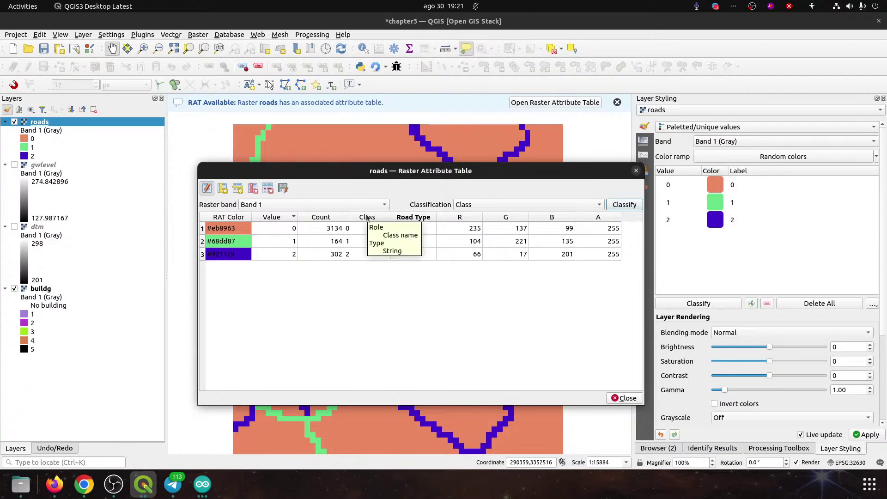
pyautogui.write('no roads')
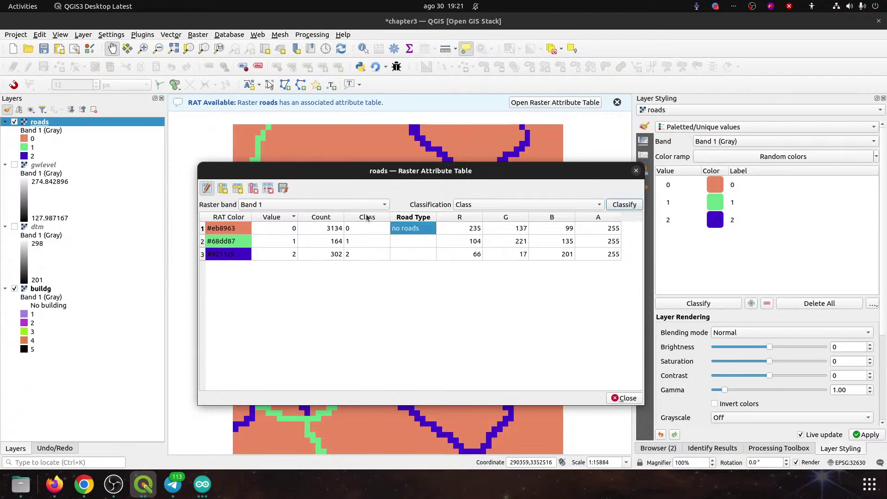
pyautogui.press('Return')
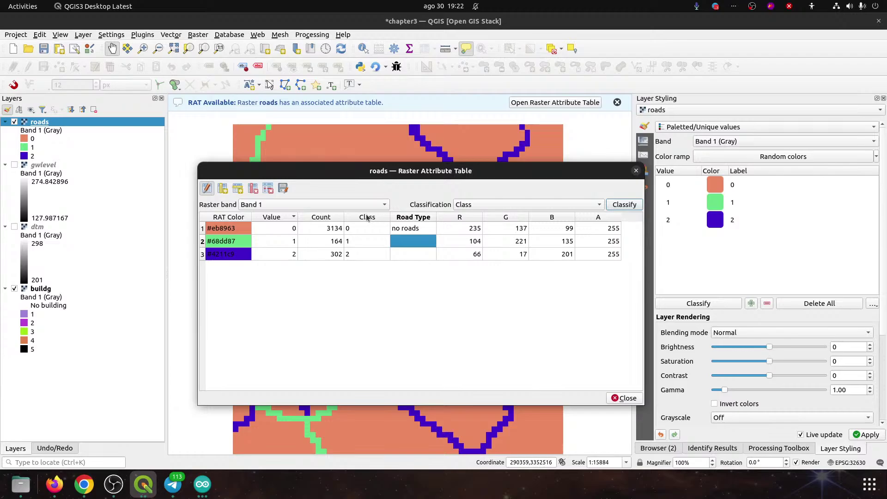
pyautogui.write('dirt ')
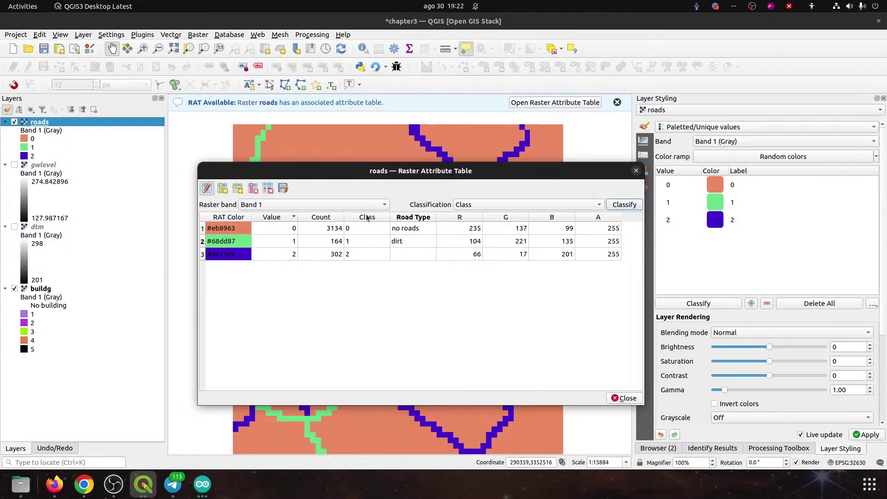
pyautogui.write('road')
pyautogui.press('Return')
pyautogui.press('Down')
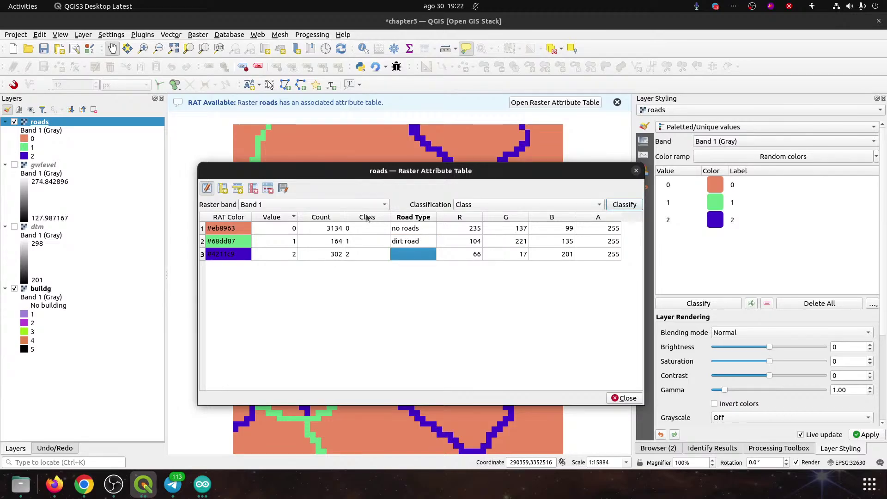
pyautogui.write('tar')
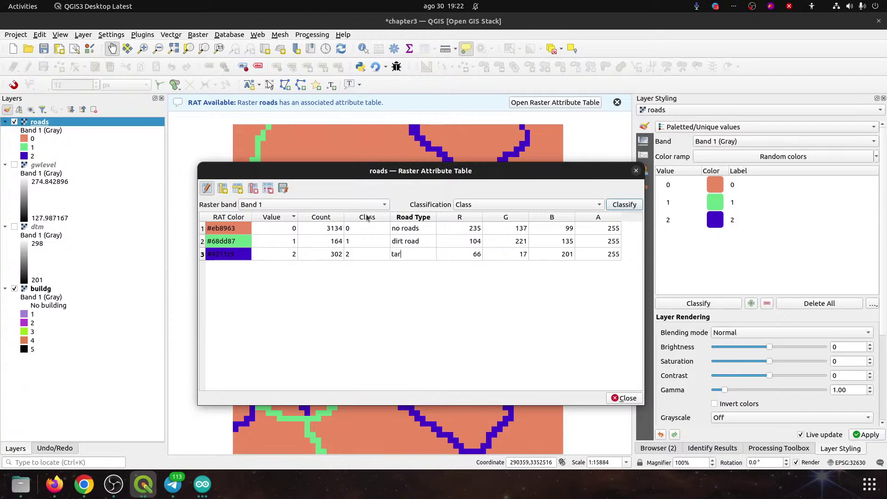
pyautogui.write('mac')
pyautogui.press('Return')
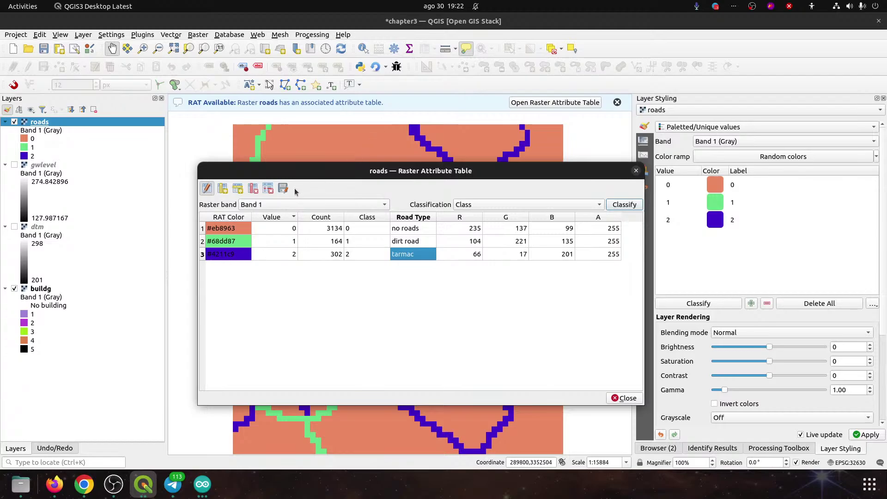
pyautogui.click(206, 188)
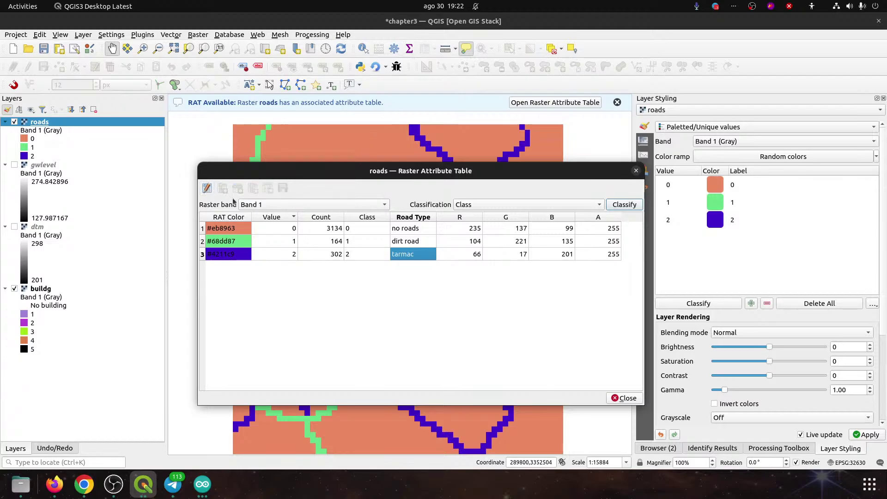
pyautogui.click(625, 398)
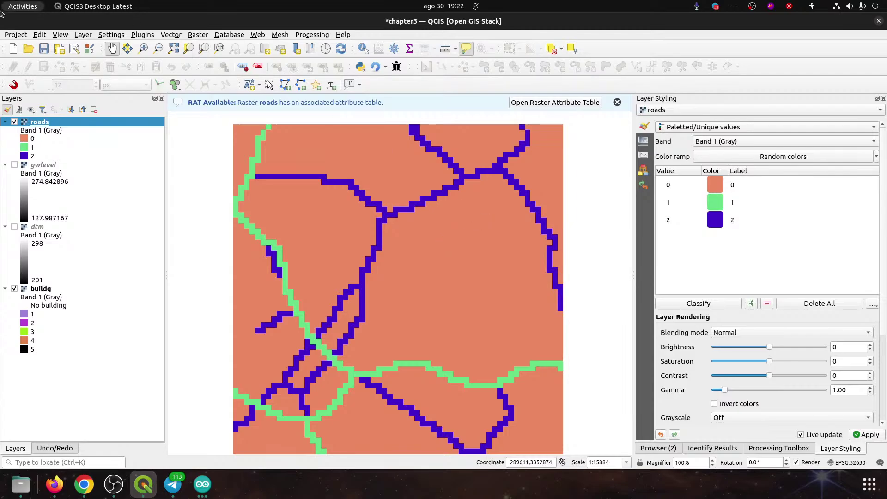
# - Save the chapter3 project and show the Processing Toolbox
pyautogui.click(43, 54)
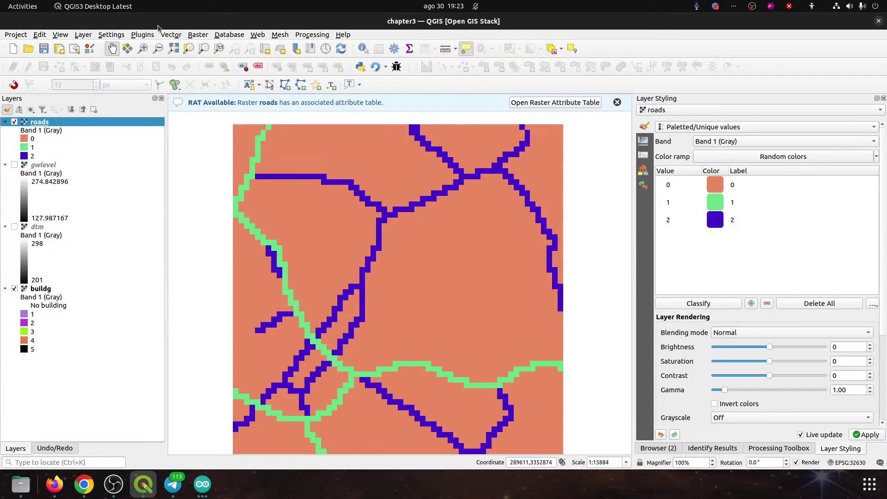
pyautogui.click(310, 35)
pyautogui.click(319, 46)
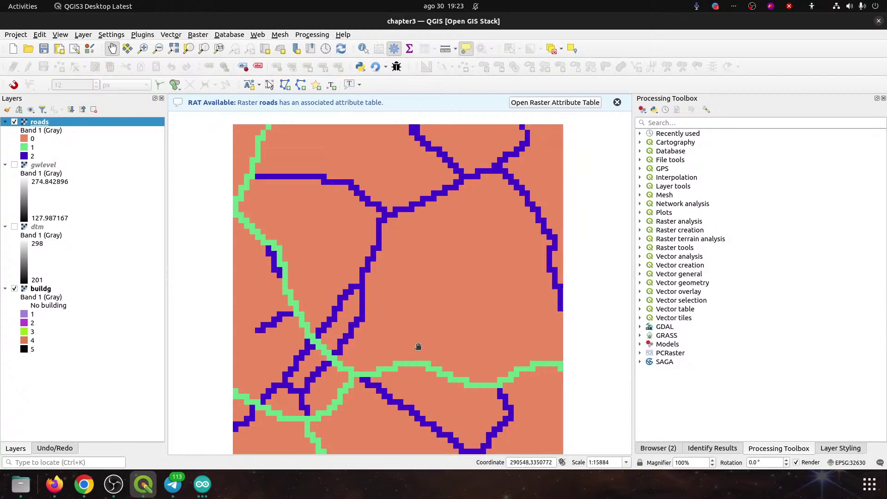
# - Open the buildg layer's raster attribute table and enable editing
pyautogui.click(41, 290)
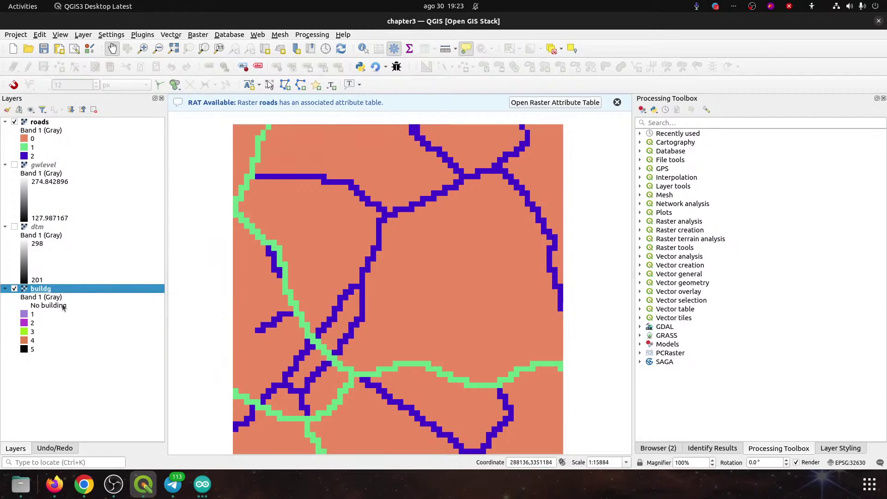
pyautogui.rightClick(49, 290)
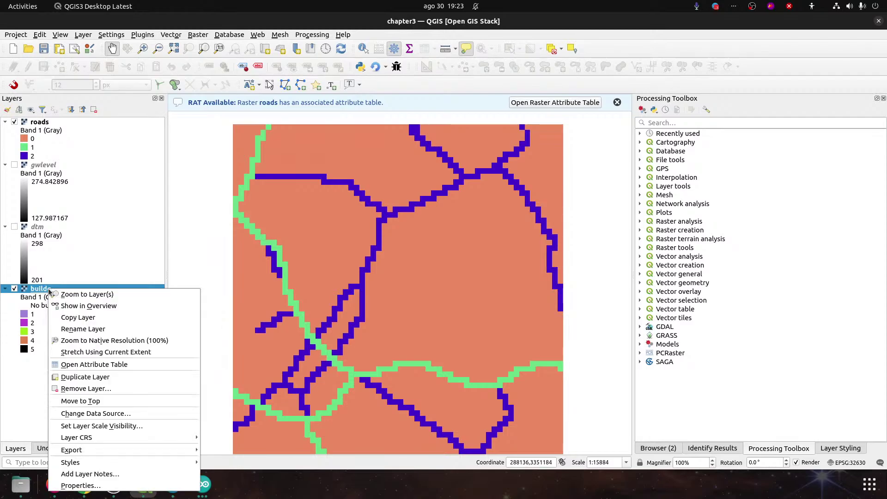
pyautogui.click(97, 365)
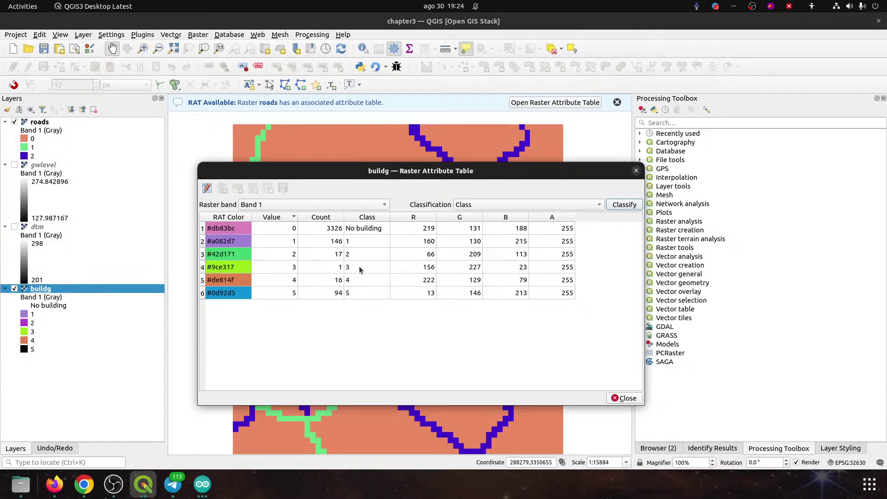
pyautogui.click(361, 230)
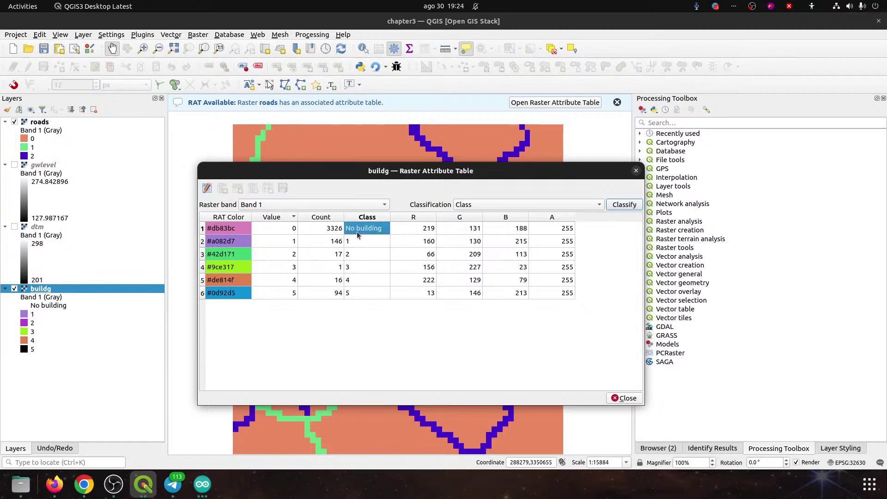
pyautogui.click(207, 188)
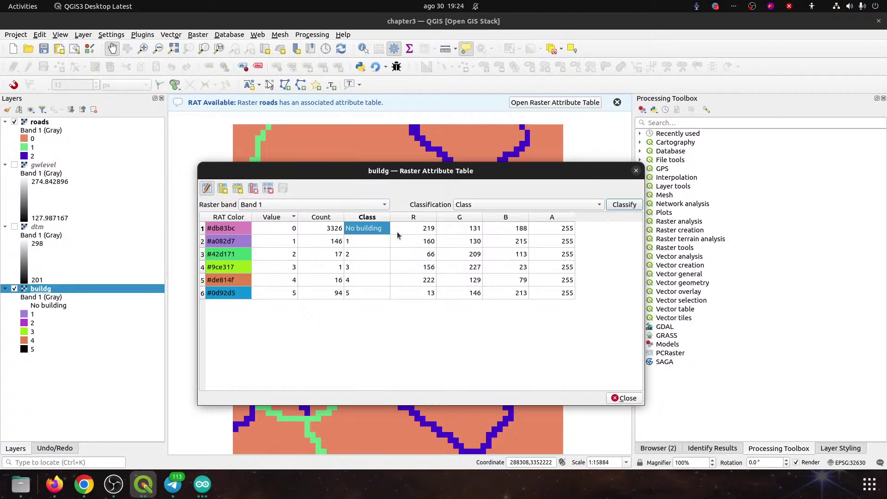
# - Set the Class entries for values 0, 1 and 2 to "none", "House" and "Public Building"
pyautogui.write('none')
pyautogui.press('Tab')
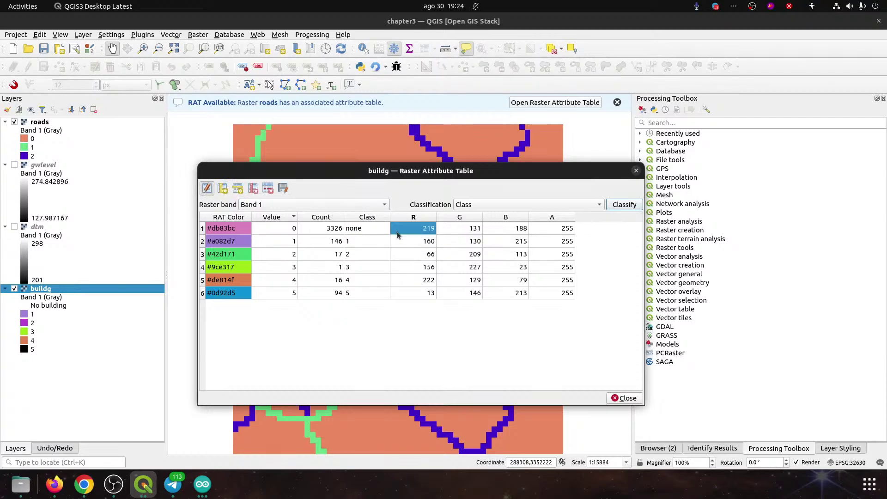
pyautogui.hotkey('shift', 'Tab')
pyautogui.press('Down')
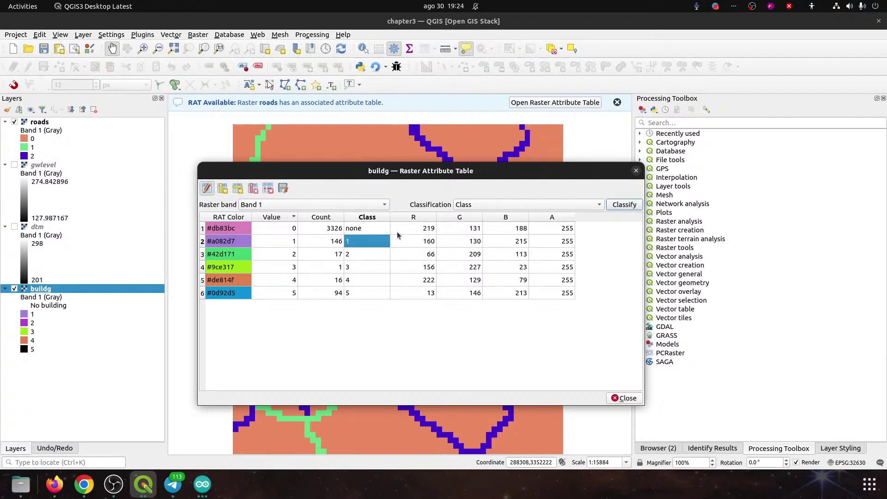
pyautogui.write('House')
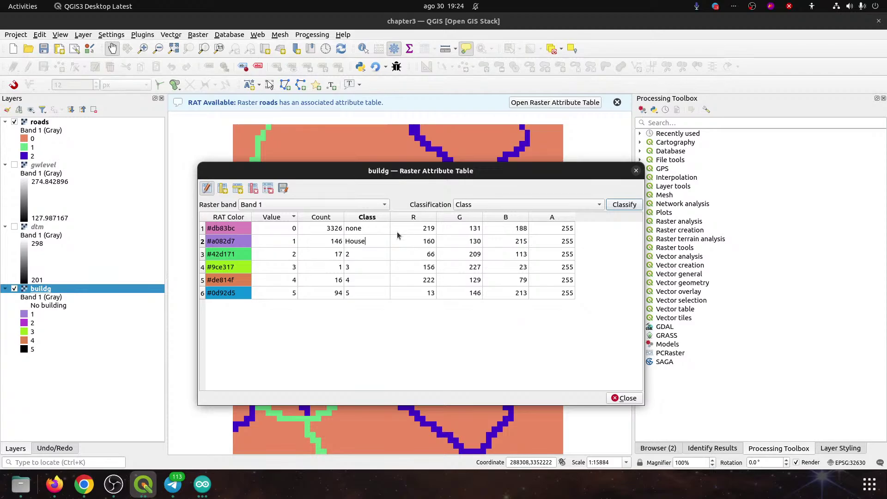
pyautogui.press('Down')
pyautogui.write('Public Building')
pyautogui.press('Down')
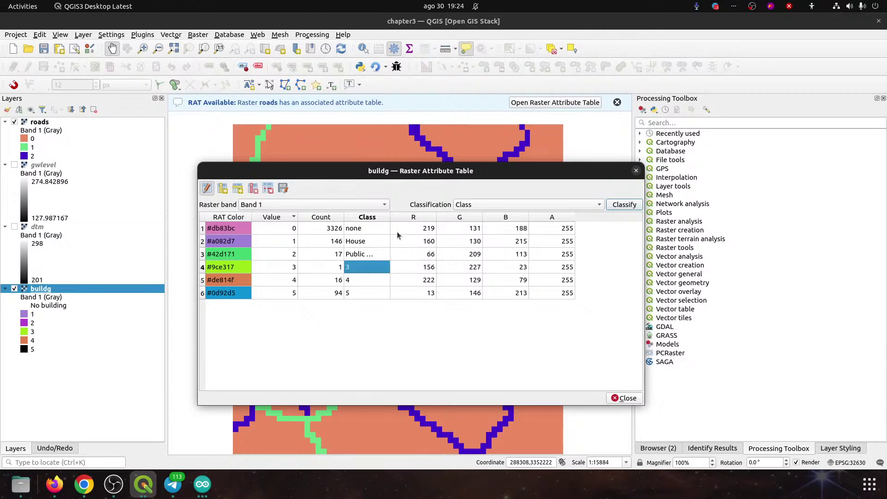
# - Set the Class entries for values 3, 4 and 5 to "Landfill", "Industry" and "Mine", then end editing and close the table
pyautogui.write('I')
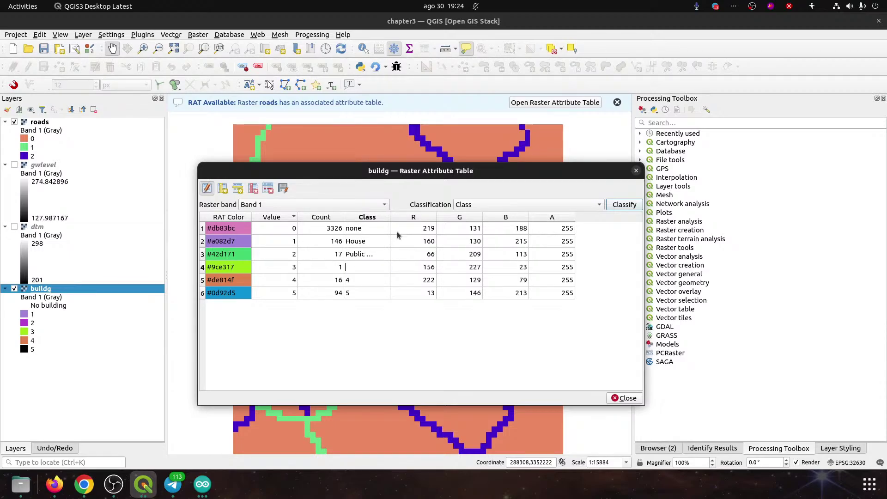
pyautogui.write('Landfill')
pyautogui.press('Down')
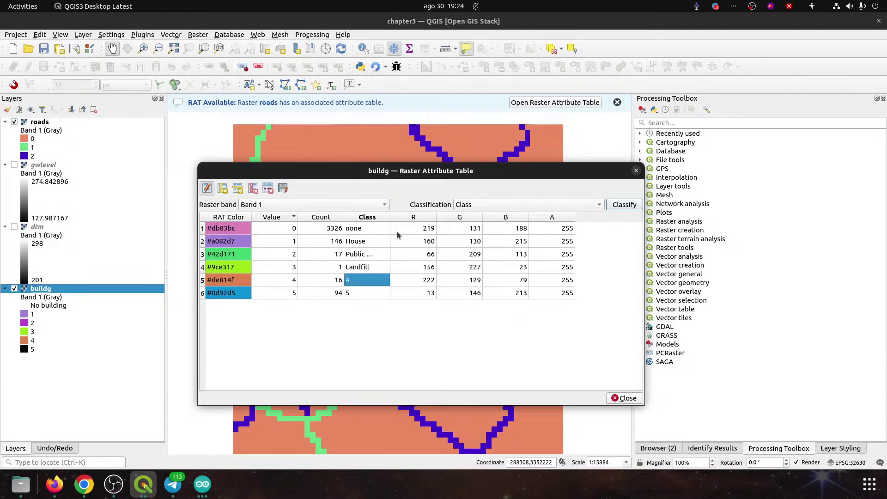
pyautogui.write('Industry')
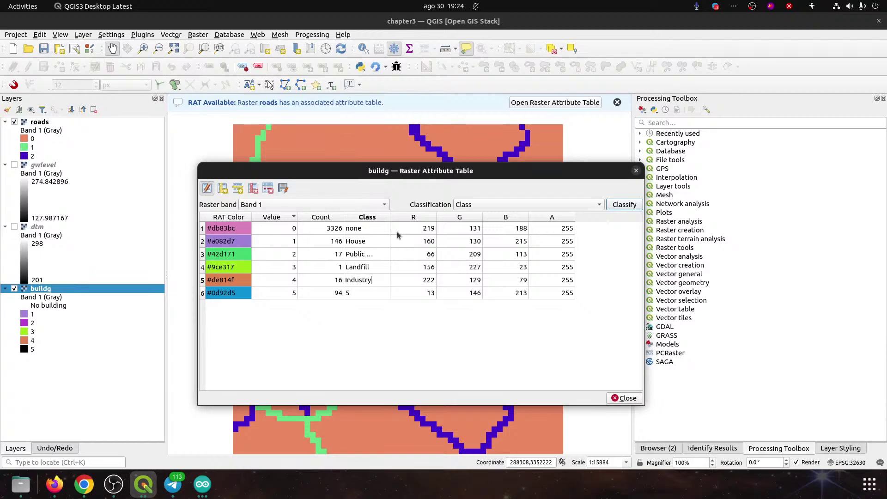
pyautogui.press('Down')
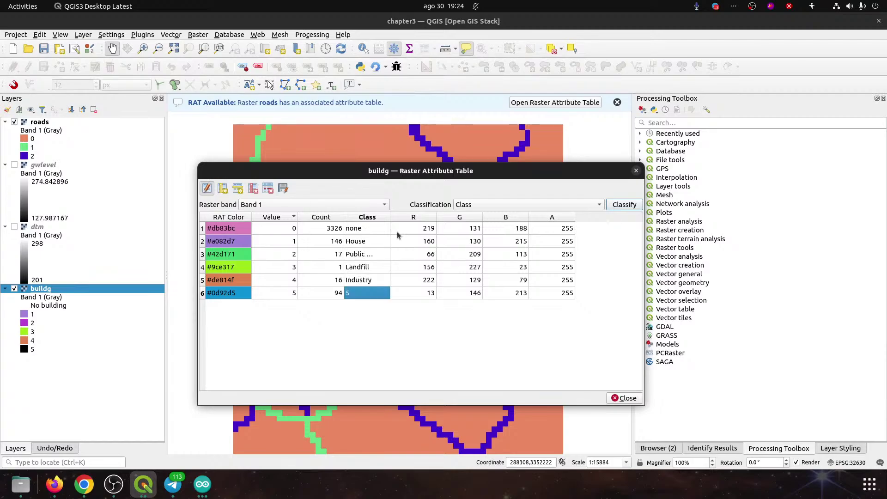
pyautogui.write('Mine')
pyautogui.press('Return')
pyautogui.click(206, 188)
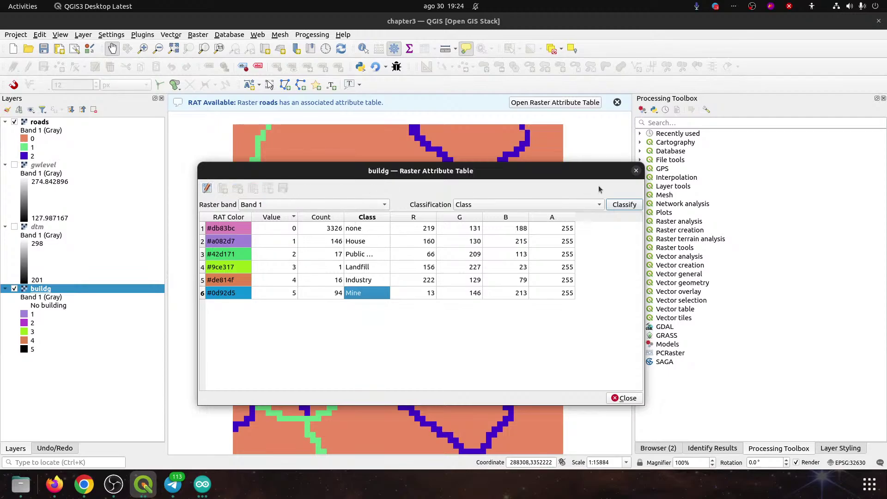
pyautogui.click(636, 172)
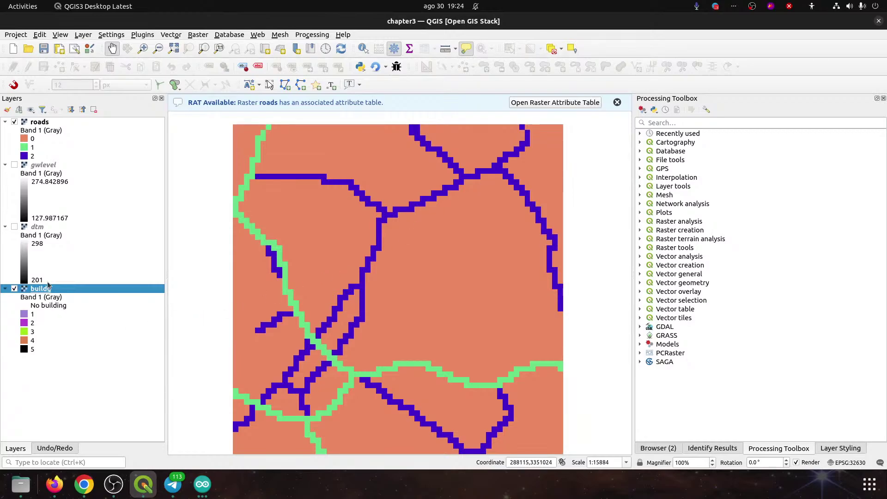
# - Start a new empty project and reopen the recent chapter3 project
pyautogui.click(13, 48)
pyautogui.click(16, 34)
pyautogui.moveTo(35, 93)
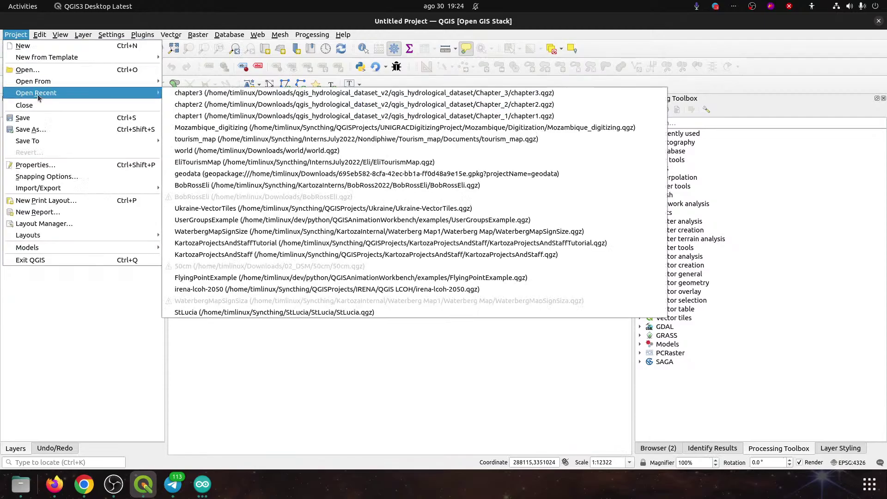
pyautogui.click(187, 93)
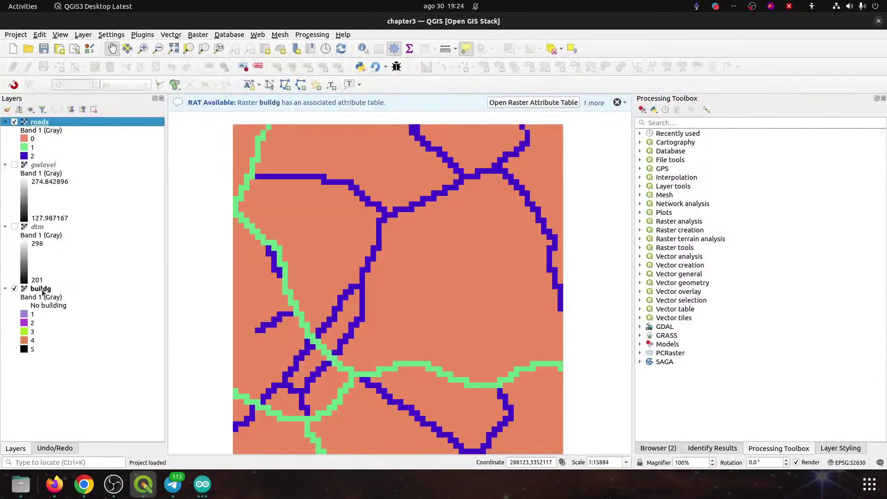
# - Inspect the class names in the buildg layer's raster attribute table, then close the table
pyautogui.click(42, 288)
pyautogui.rightClick(43, 287)
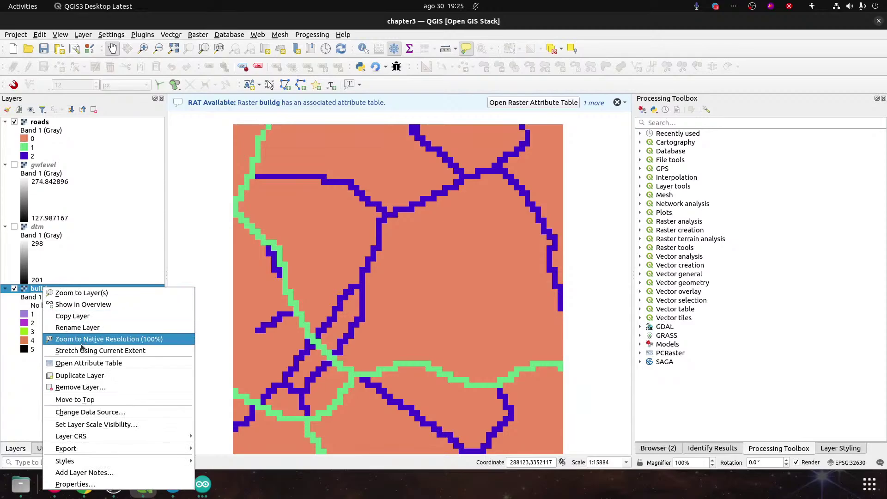
pyautogui.click(79, 363)
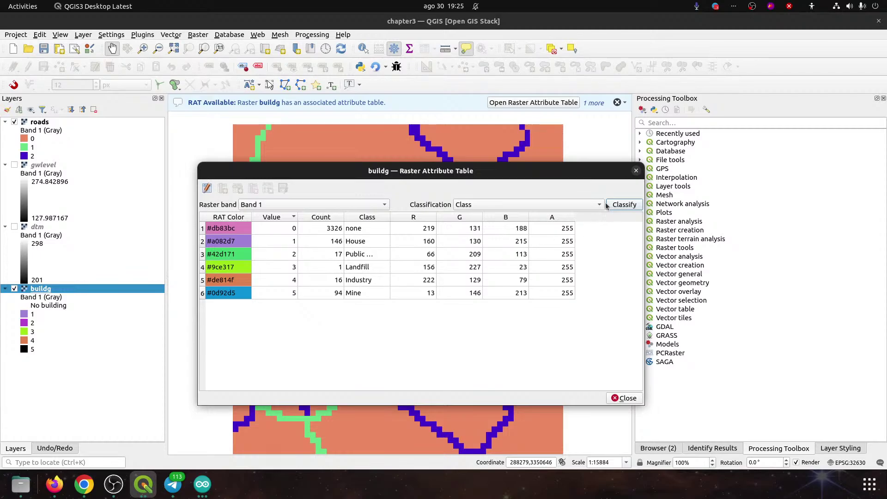
pyautogui.click(635, 171)
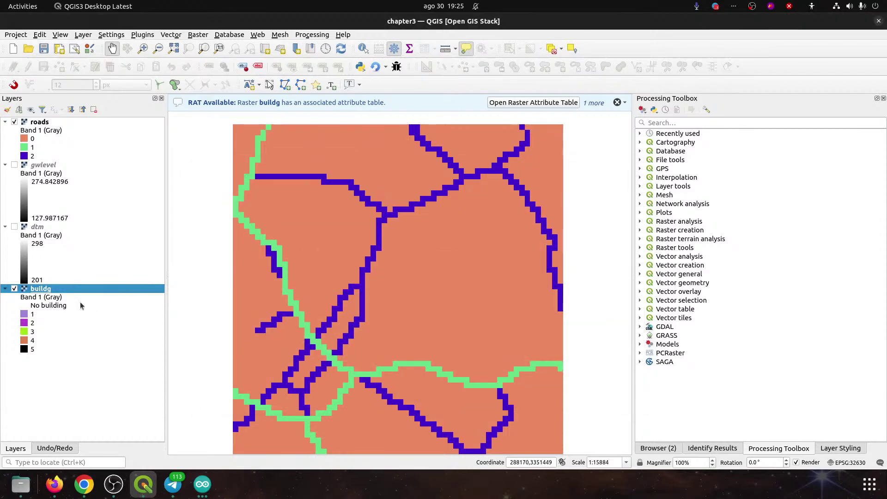
# - In the buildg layer's styling, label value 1 "House" and value 2 "Public Building"
pyautogui.click(826, 449)
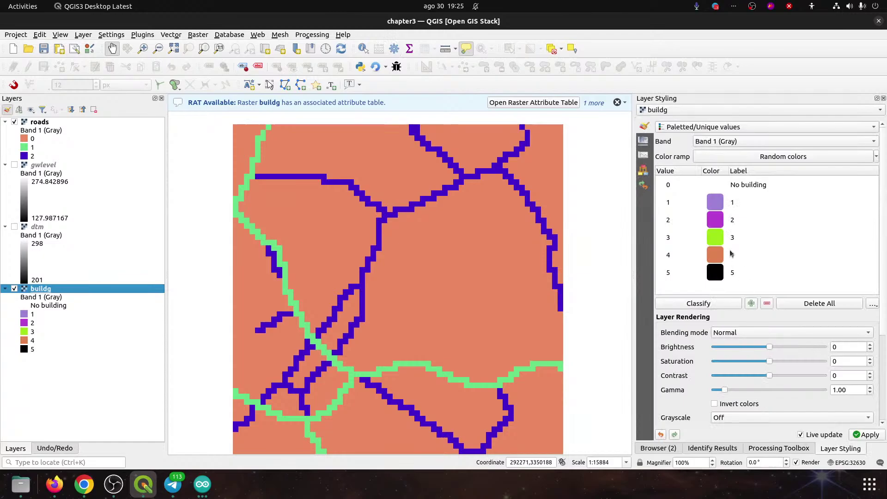
pyautogui.doubleClick(739, 202)
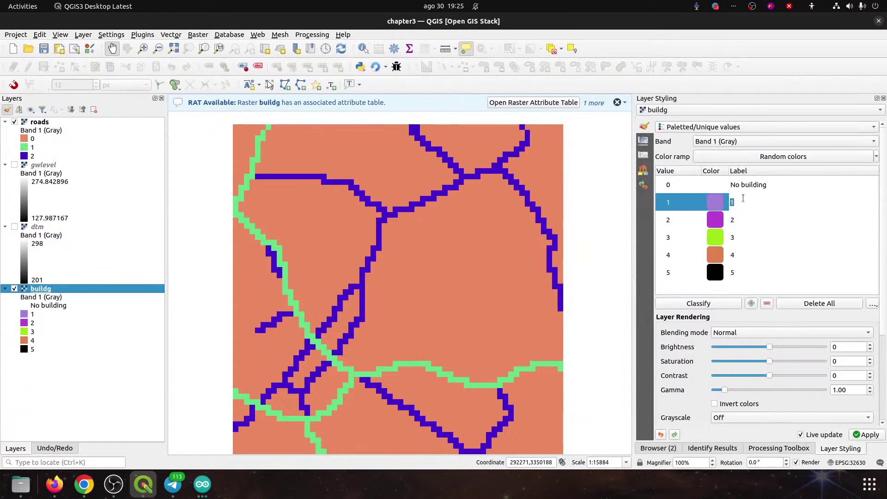
pyautogui.write('House')
pyautogui.press('Return')
pyautogui.press('Down')
pyautogui.press('F2')
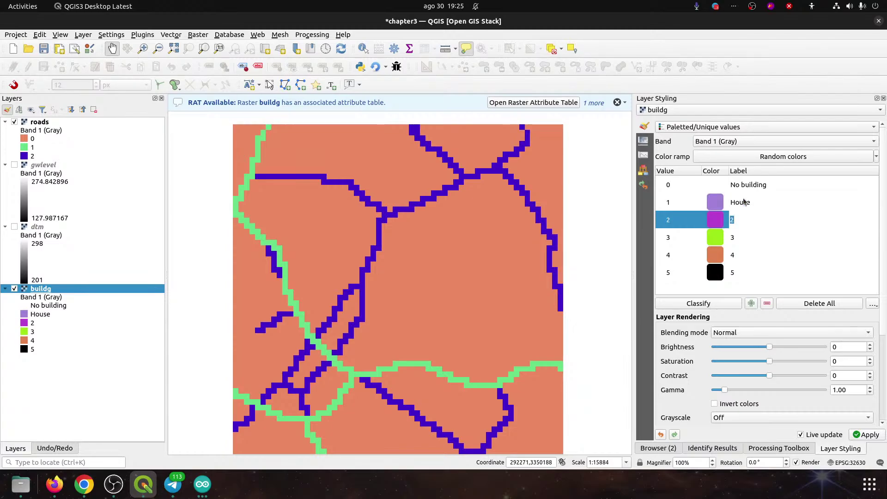
pyautogui.write('Public Building')
pyautogui.press('Return')
# - Label buildg values 3, 4 and 5 "Landfill", "Industry" and "Mine", and save the project
pyautogui.press('Down')
pyautogui.press('F2')
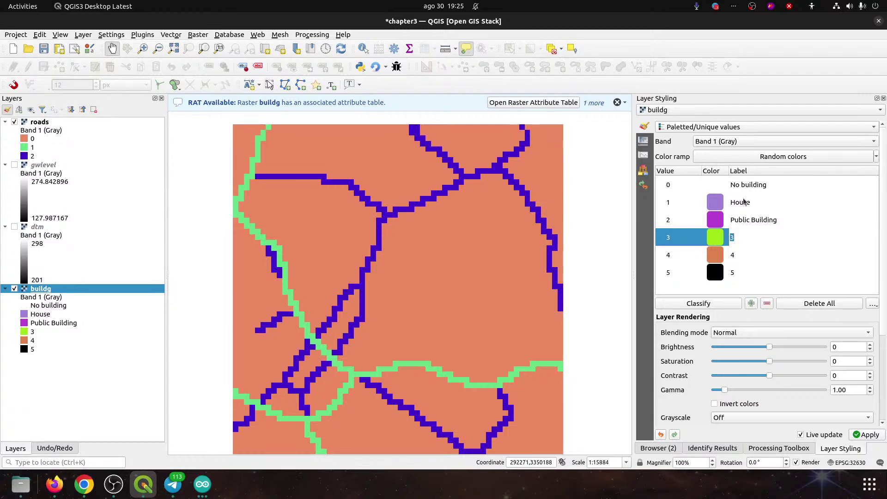
pyautogui.write('Landfill')
pyautogui.press('Return')
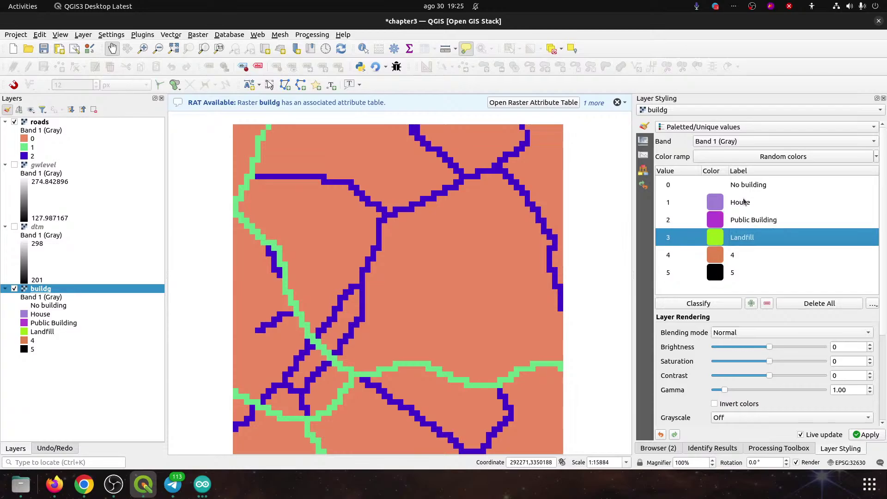
pyautogui.press('Down')
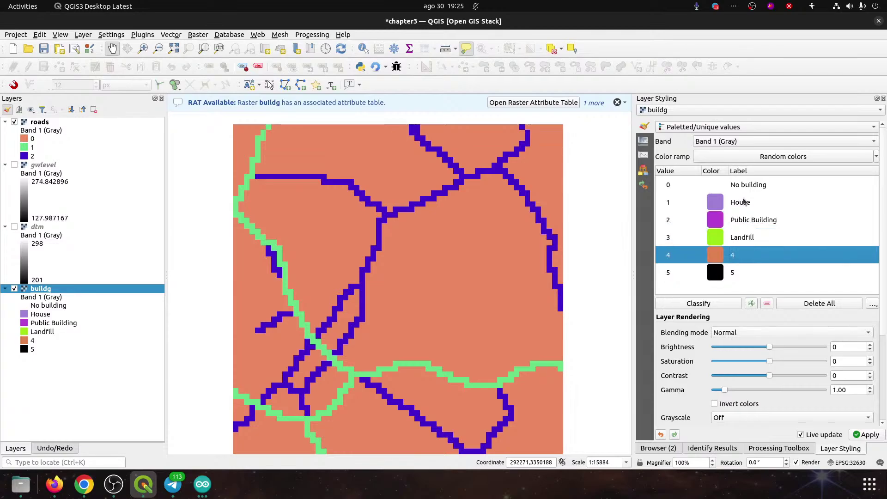
pyautogui.write('Industry')
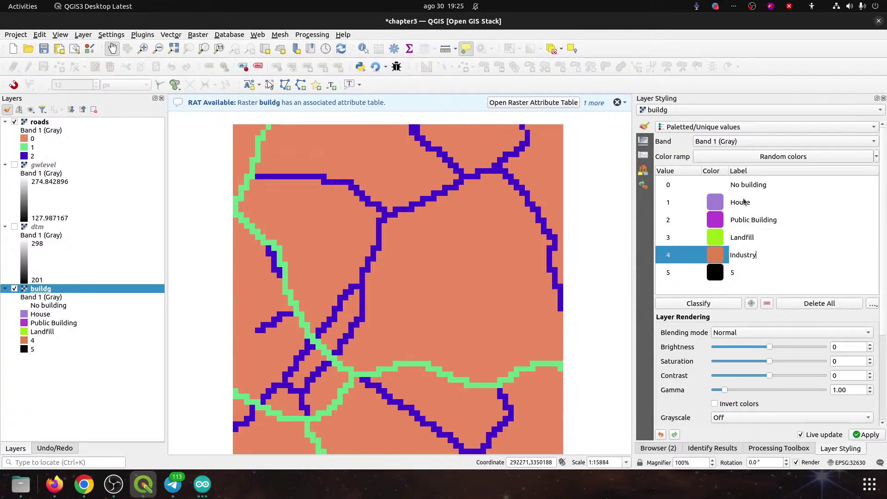
pyautogui.press('Return')
pyautogui.press('Down')
pyautogui.press('F2')
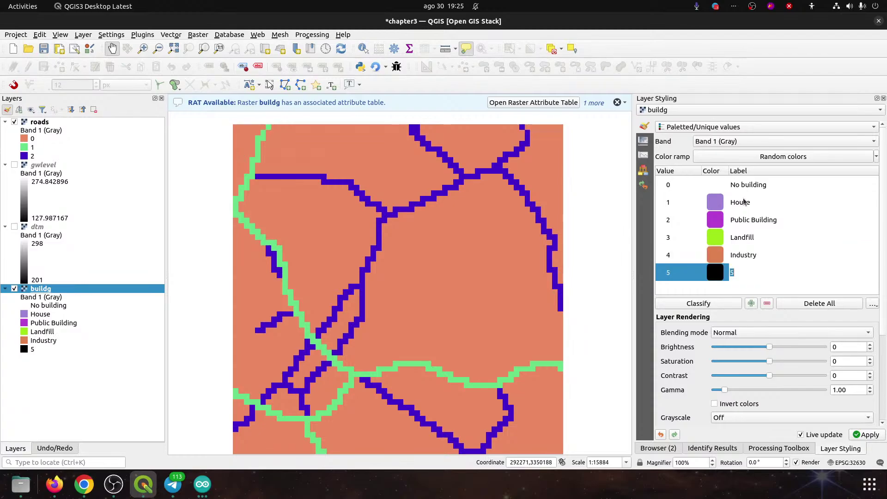
pyautogui.write('Mine')
pyautogui.press('Return')
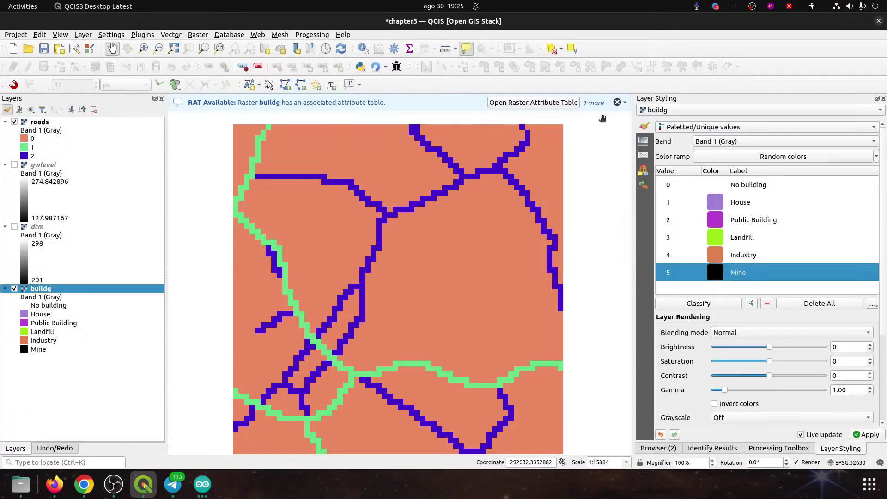
pyautogui.click(44, 49)
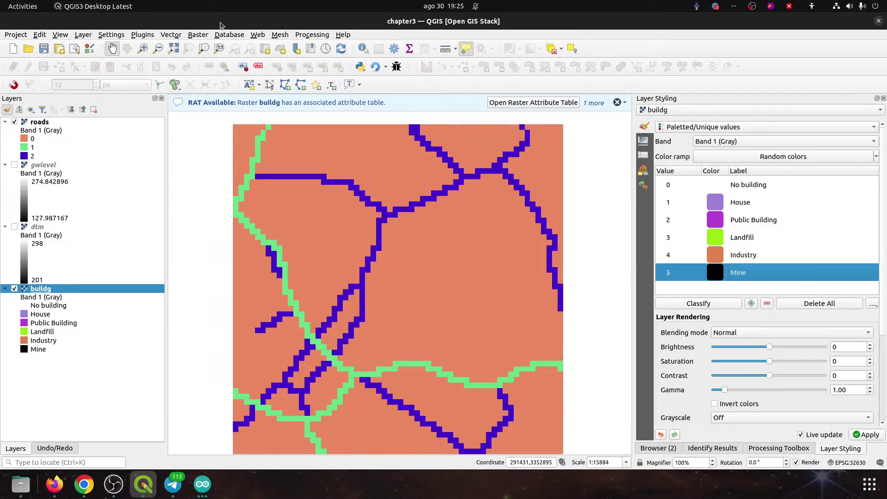
# - Open the Raster Calculator and enlarge its dialog
pyautogui.click(198, 35)
pyautogui.click(199, 46)
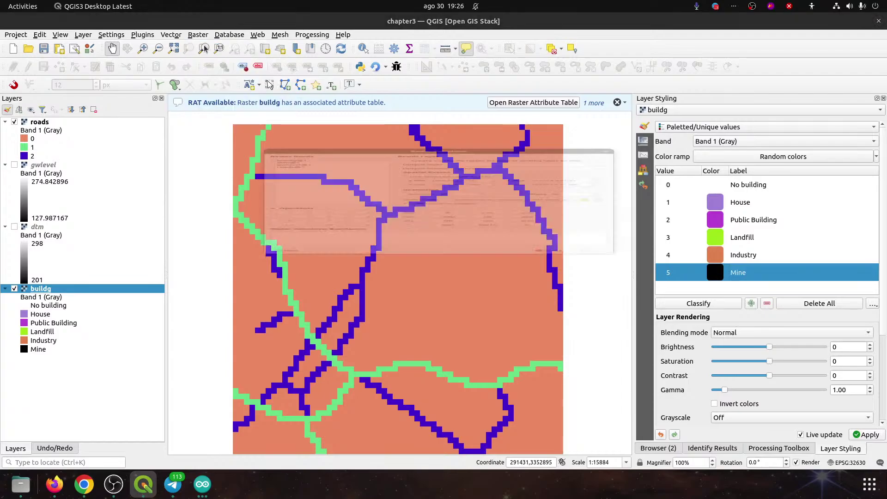
pyautogui.moveTo(327, 22); pyautogui.dragTo(253, 81)
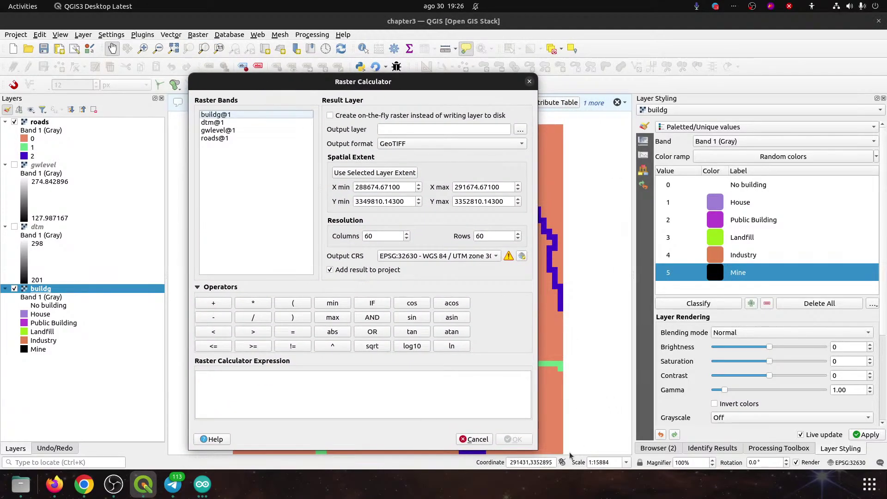
pyautogui.moveTo(538, 449); pyautogui.dragTo(623, 455)
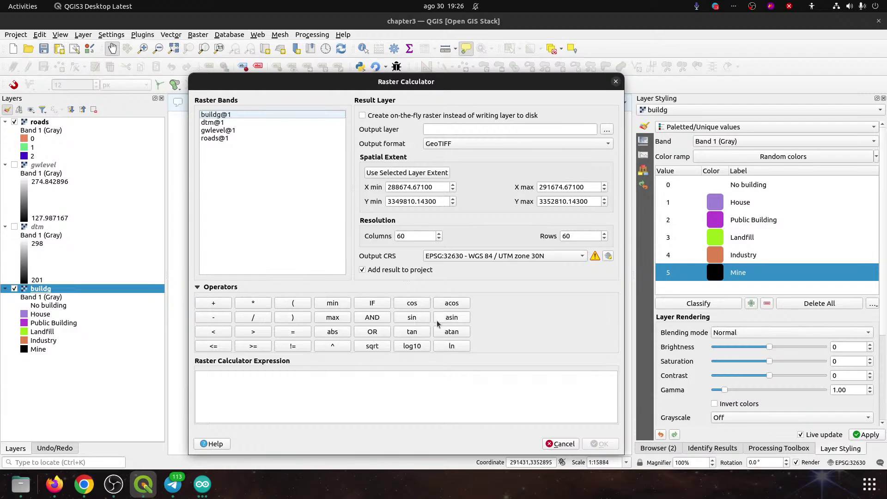
# - Set the calculator's output layer to houses.tif in the qgis_hydrological_dataset Chapter_3 folder
pyautogui.click(607, 129)
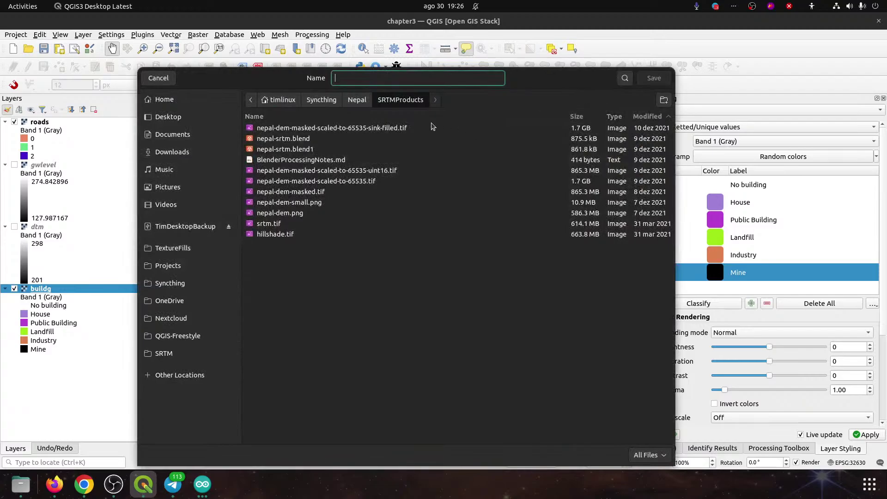
pyautogui.click(228, 147)
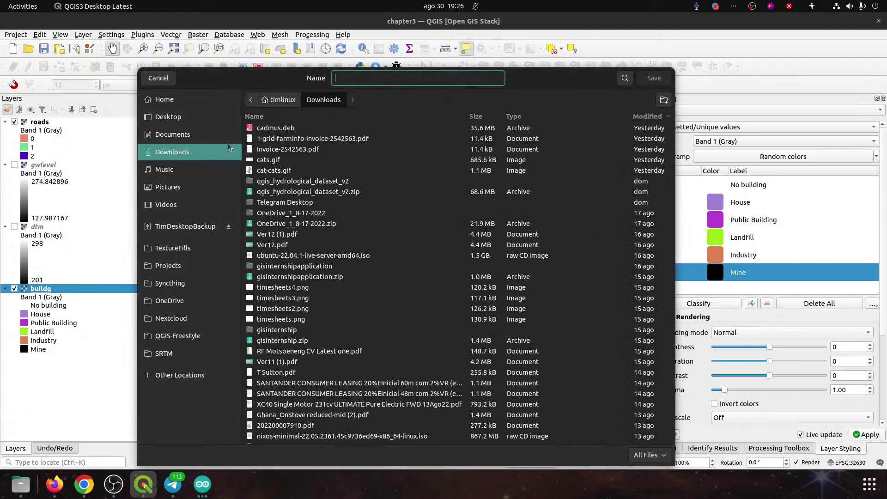
pyautogui.click(277, 185)
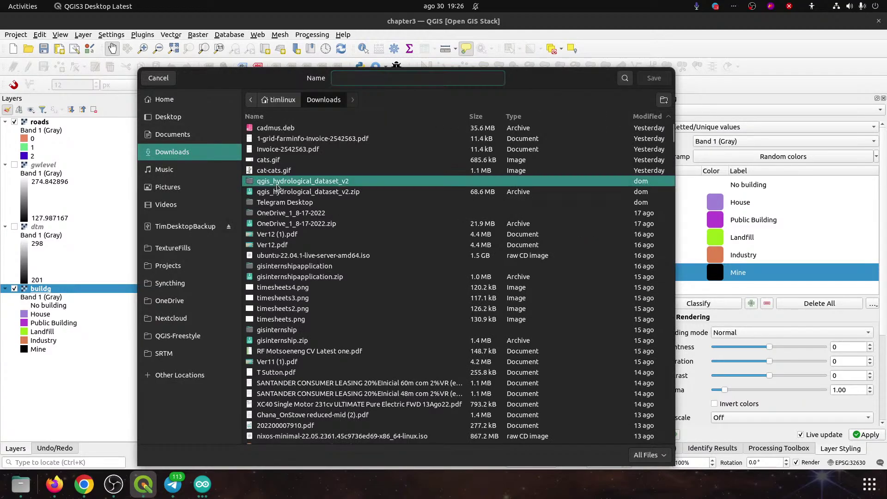
pyautogui.doubleClick(277, 185)
pyautogui.click(280, 132)
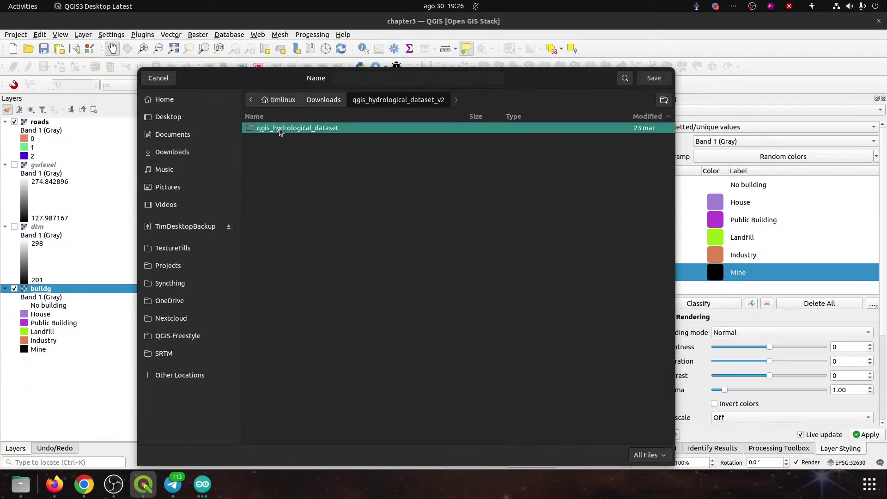
pyautogui.doubleClick(280, 132)
pyautogui.doubleClick(276, 133)
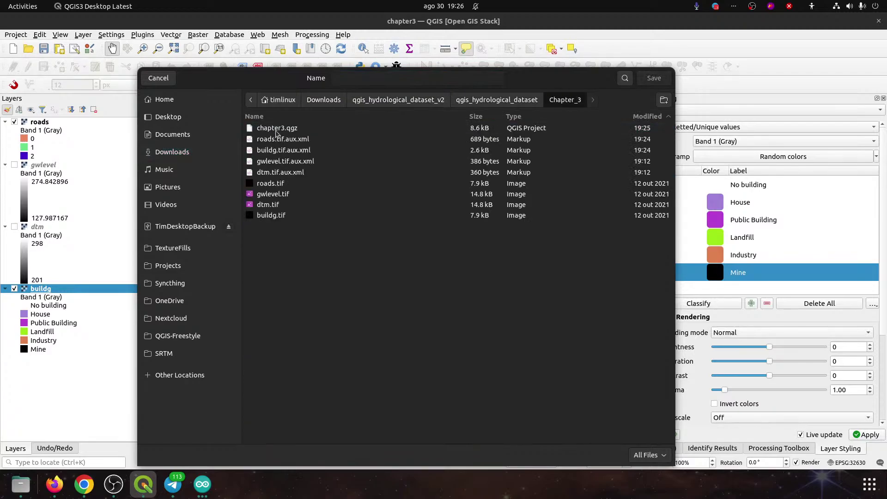
pyautogui.click(377, 78)
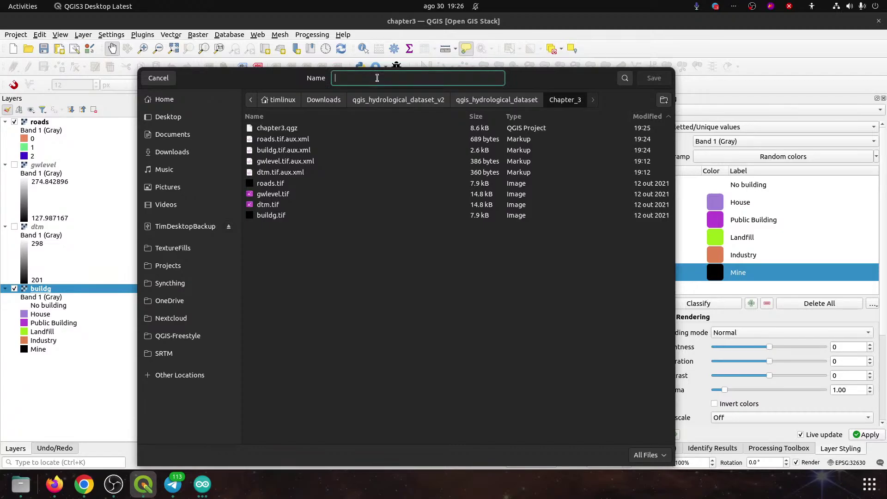
pyautogui.write('houses.')
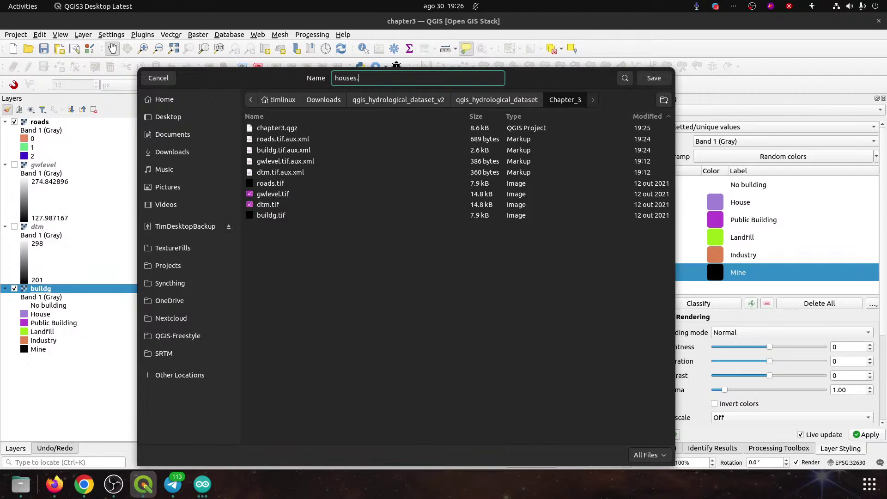
pyautogui.write('tif')
pyautogui.press('Return')
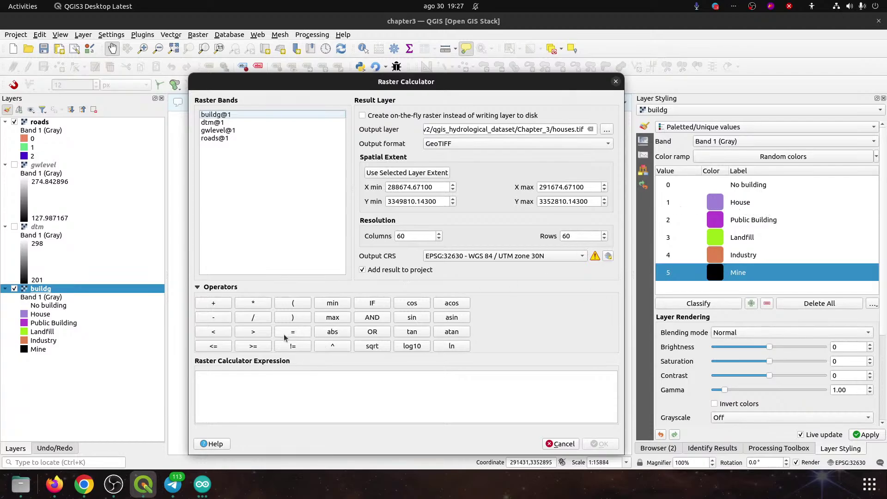
# - Enter the expression "buildg@1" = 1 and run the raster calculation
pyautogui.click(221, 116)
pyautogui.doubleClick(221, 116)
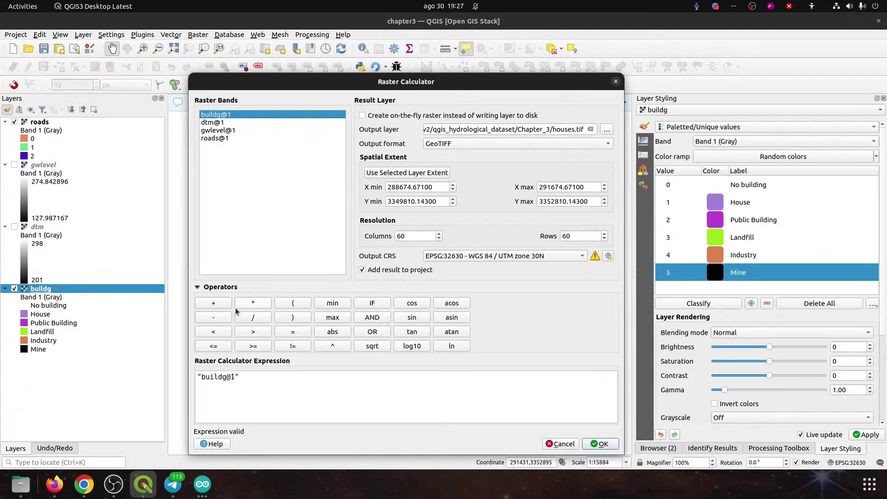
pyautogui.click(293, 332)
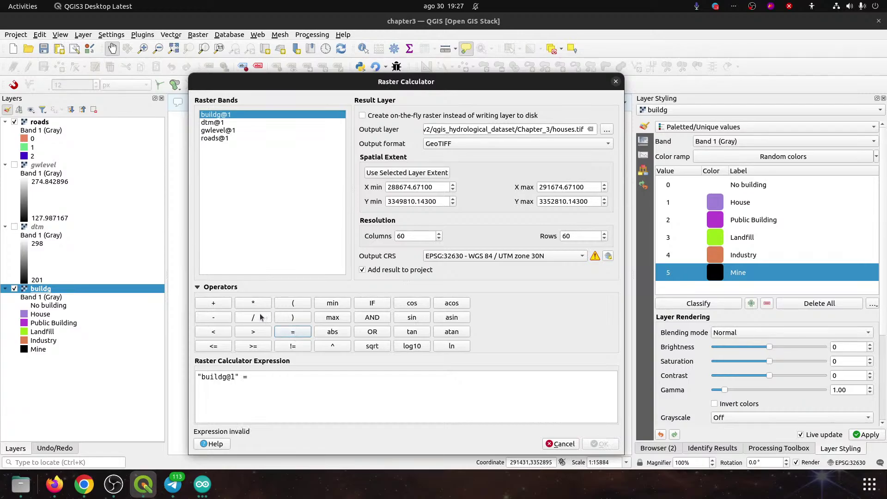
pyautogui.click(272, 377)
pyautogui.write('1')
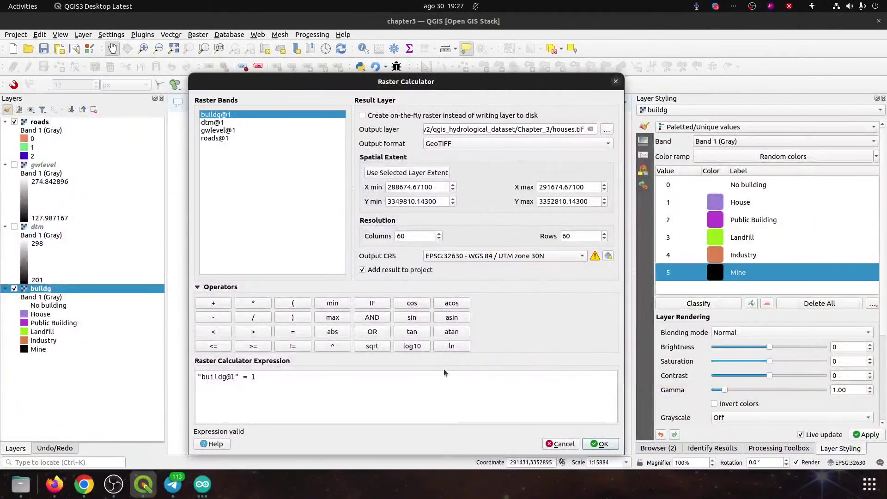
pyautogui.click(601, 444)
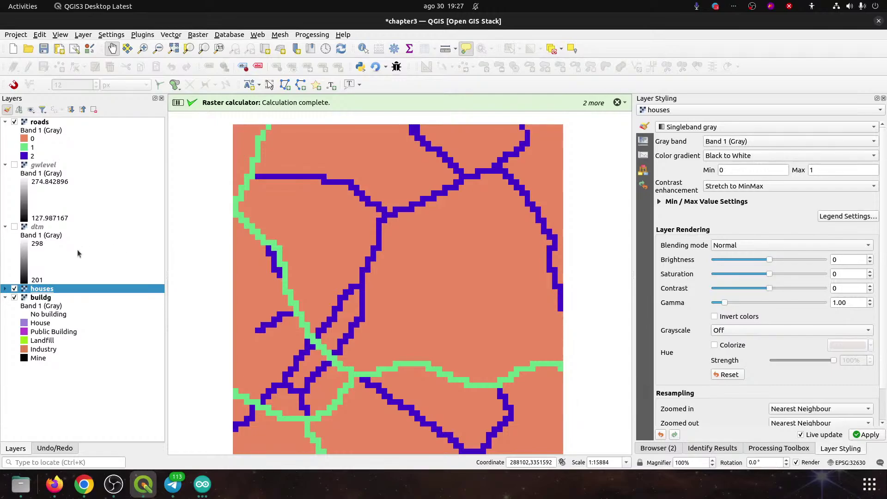
# - Hide the roads layer and classify the houses layer with the Paletted/Unique values renderer
pyautogui.click(16, 124)
pyautogui.click(15, 123)
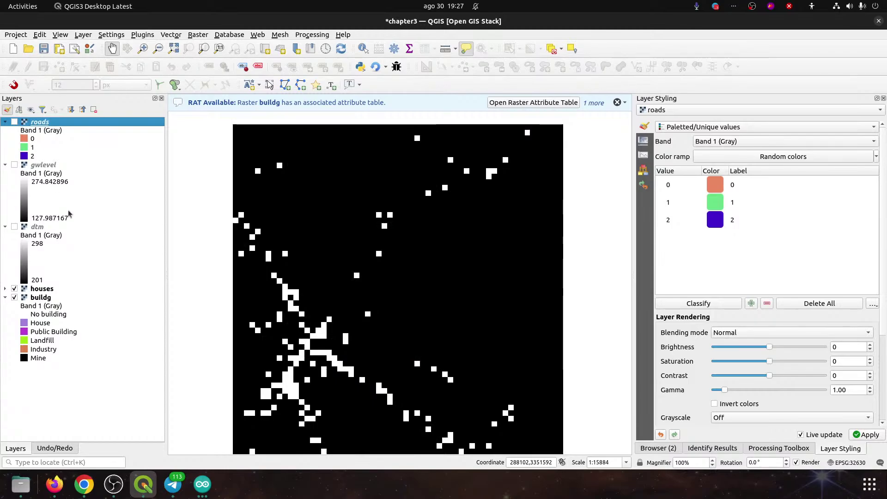
pyautogui.click(40, 289)
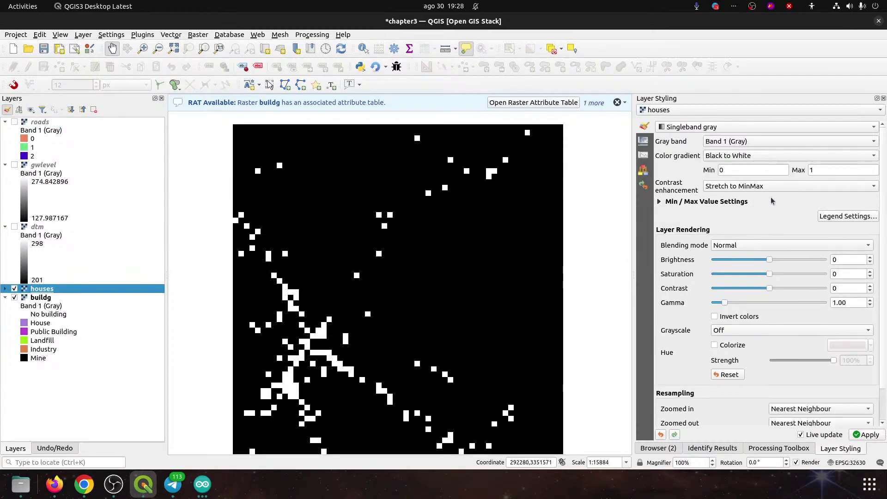
pyautogui.click(697, 128)
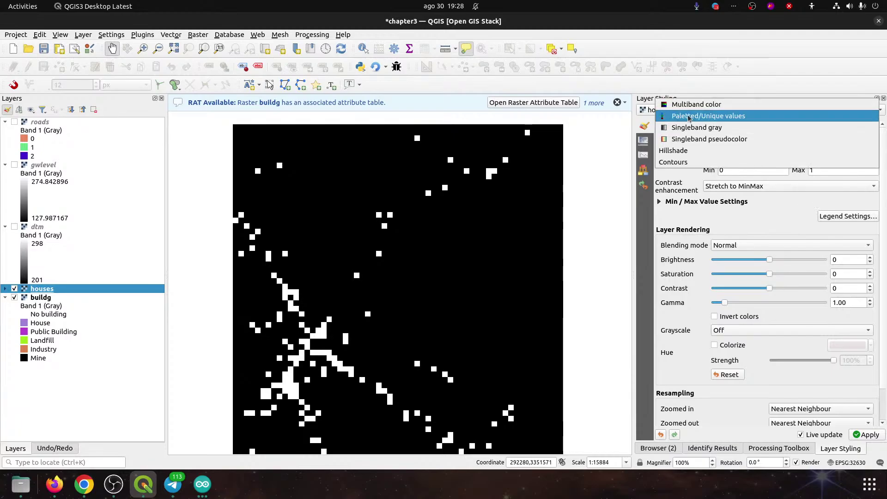
pyautogui.click(692, 117)
pyautogui.click(698, 303)
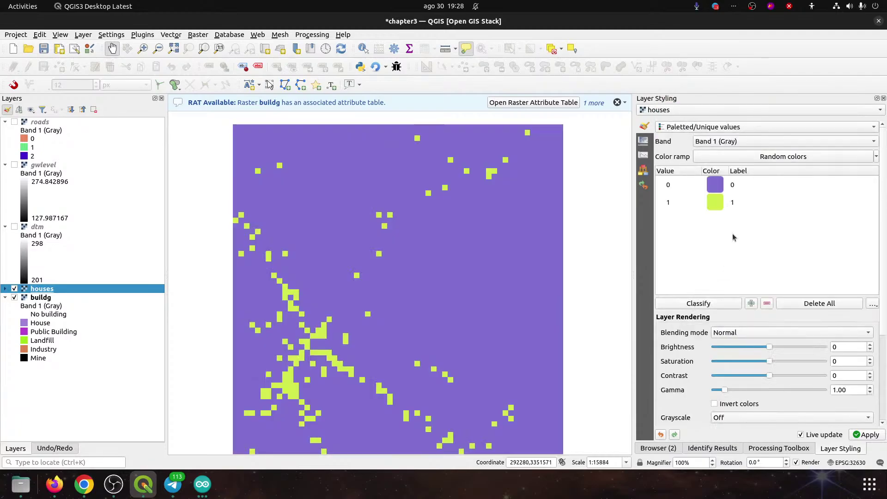
# - Label class 0 of the houses layer as No buildings and class 1 as Buildings, and save the project
pyautogui.doubleClick(732, 184)
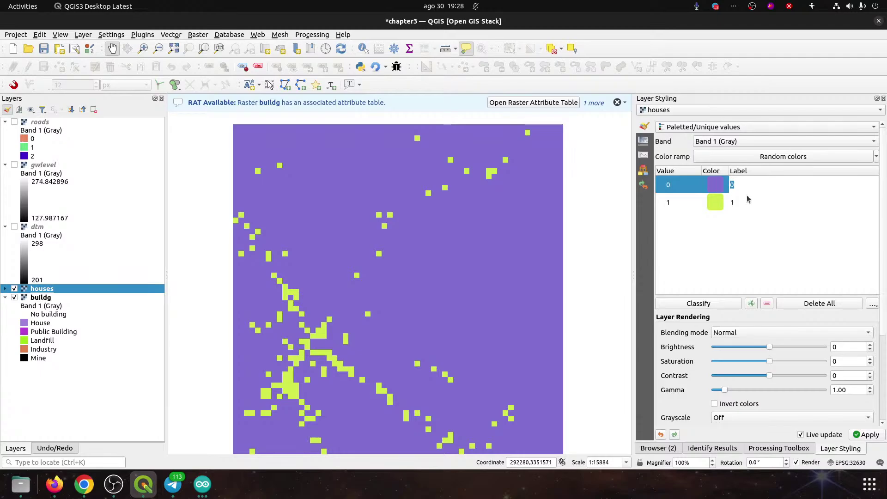
pyautogui.write('No buildings')
pyautogui.press('Return')
pyautogui.doubleClick(748, 200)
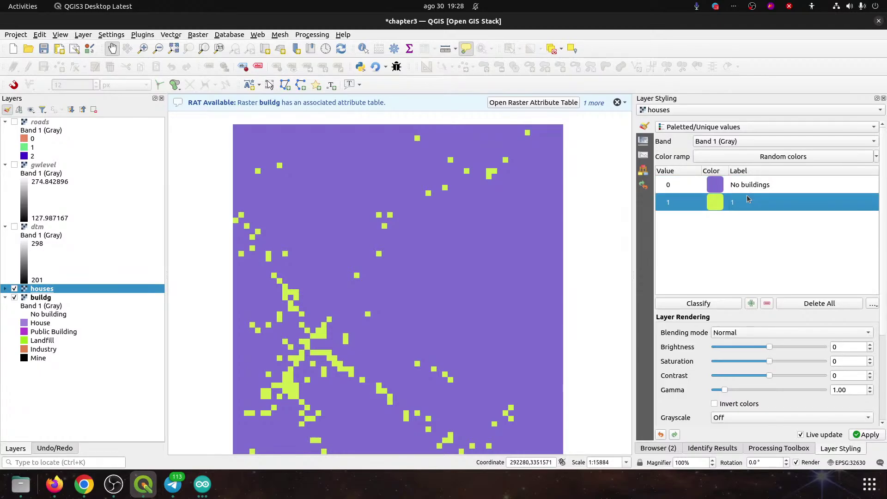
pyautogui.write('Buildings')
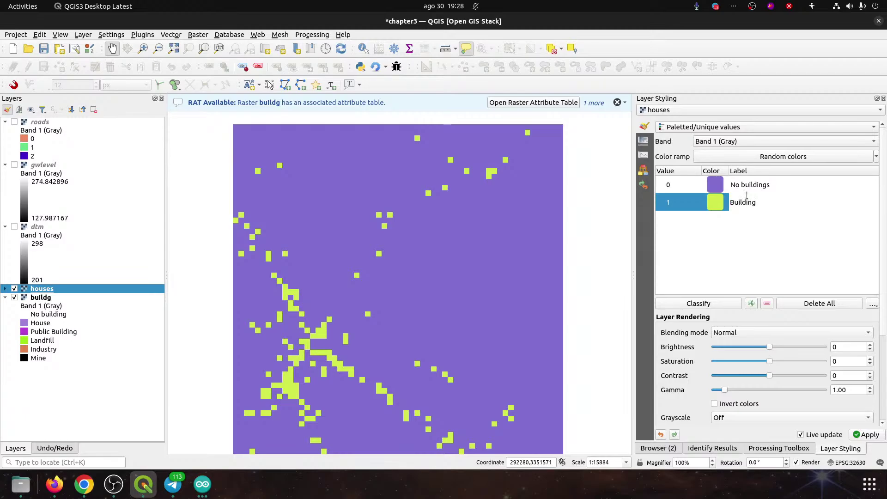
pyautogui.press('Return')
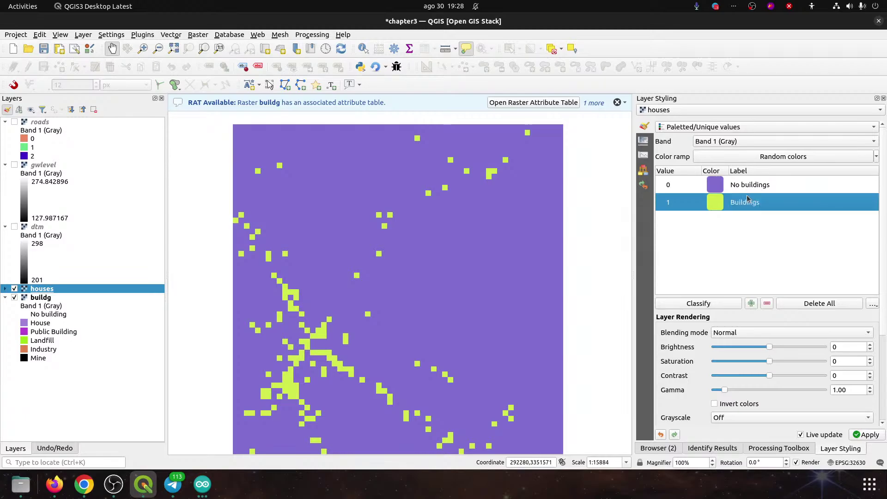
pyautogui.click(46, 50)
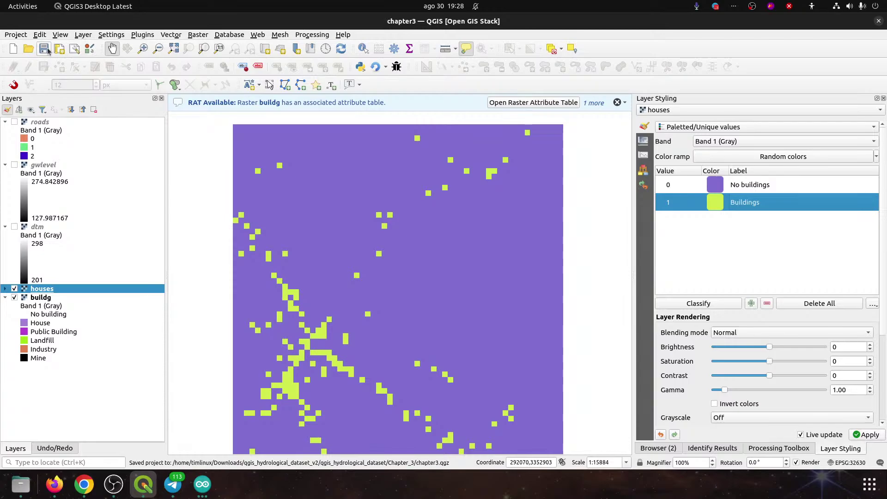
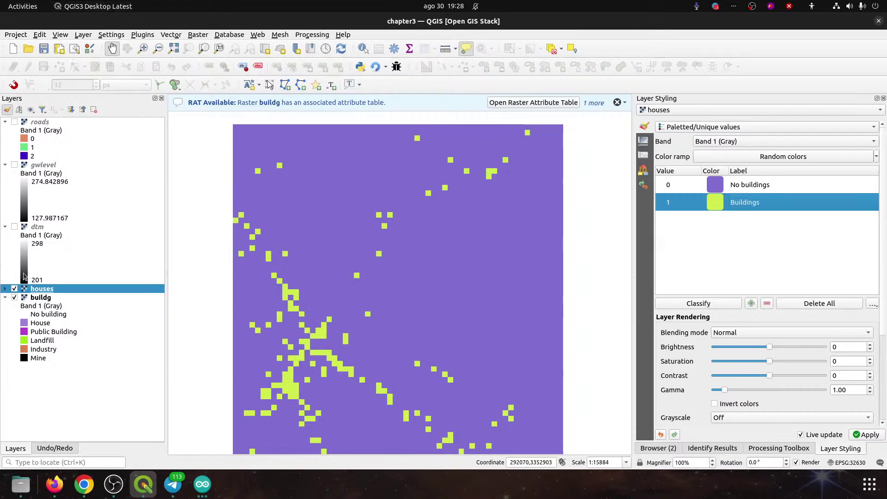
# - Find the Proximity (raster distance) algorithm and open it for the houses layer
pyautogui.hotkey('ctrl', 'k')
pyautogui.write('prix')
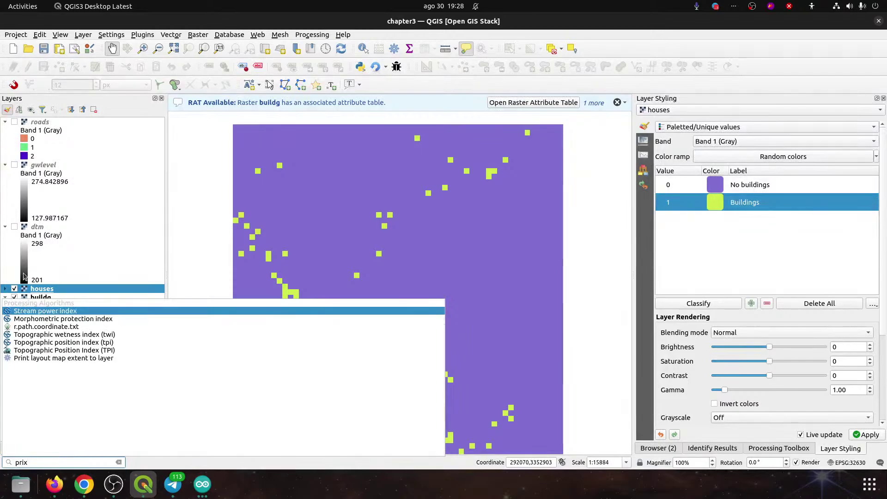
pyautogui.press('BackSpace')
pyautogui.press('BackSpace')
pyautogui.write('oximi')
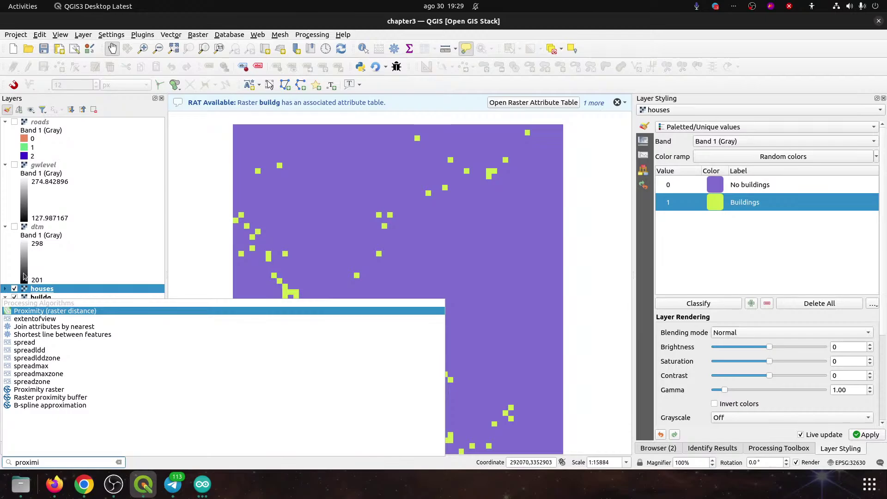
pyautogui.press('Return')
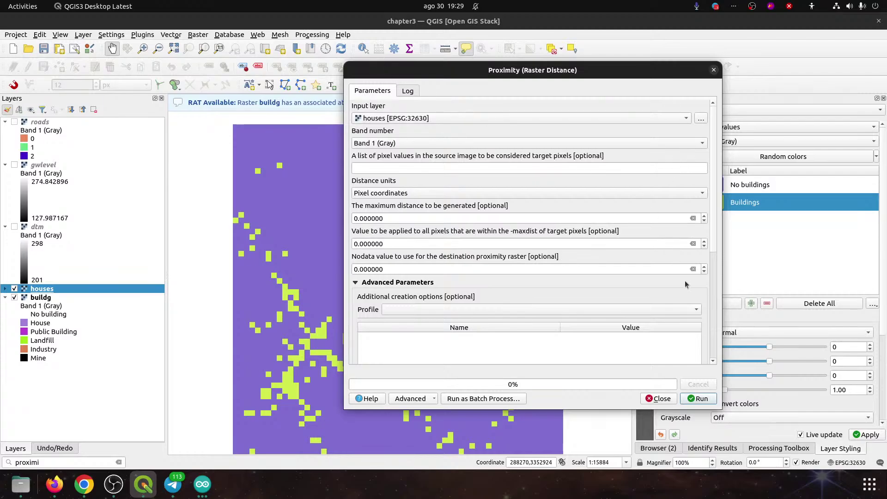
# - Set the proximity map output to a file named houses_150m in the qgis_hydrological_dataset Chapter_3 folder
pyautogui.scroll(-3, 711, 278)
pyautogui.scroll(-4, 710, 278)
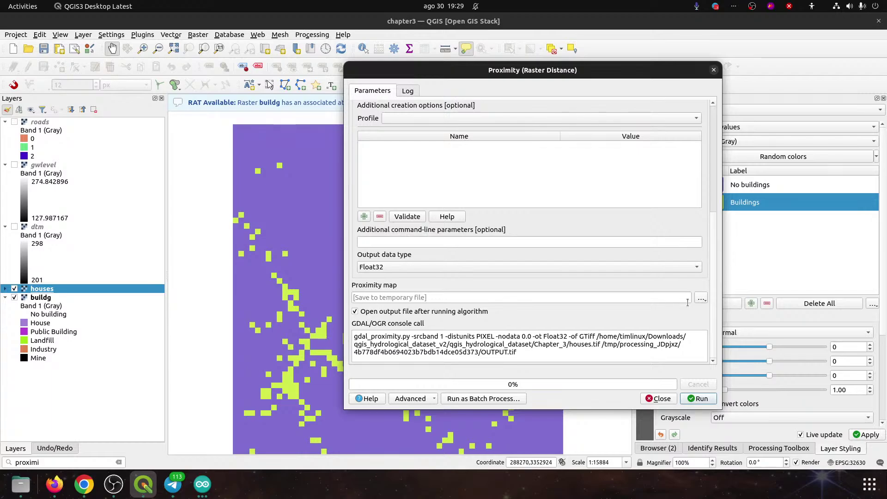
pyautogui.click(702, 299)
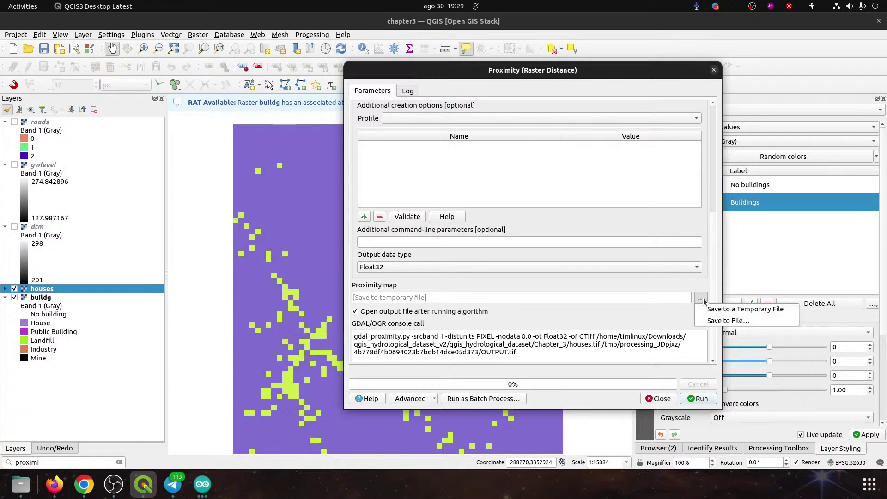
pyautogui.click(723, 321)
pyautogui.click(547, 88)
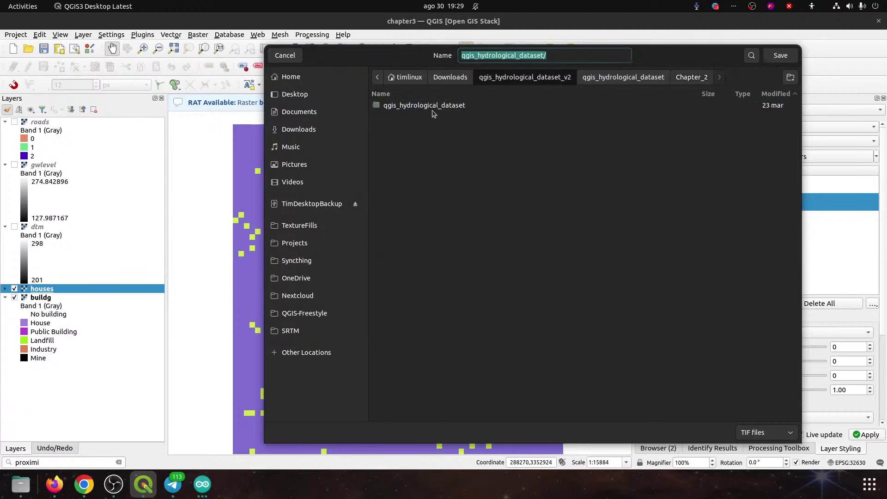
pyautogui.doubleClick(428, 106)
pyautogui.doubleClick(404, 106)
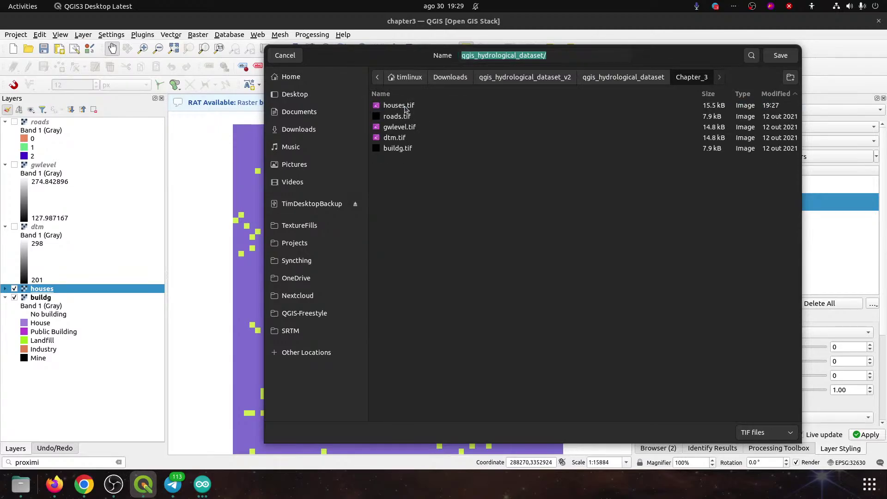
pyautogui.click(579, 53)
pyautogui.tripleClick(579, 53)
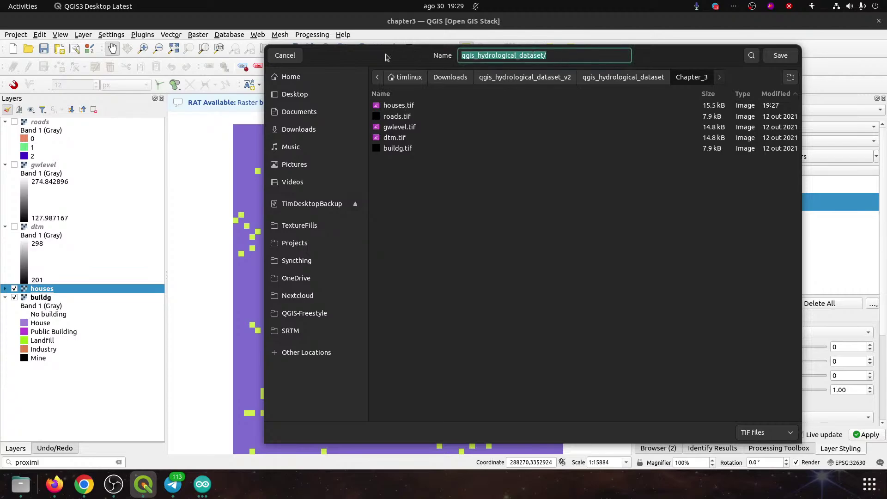
pyautogui.write('houses')
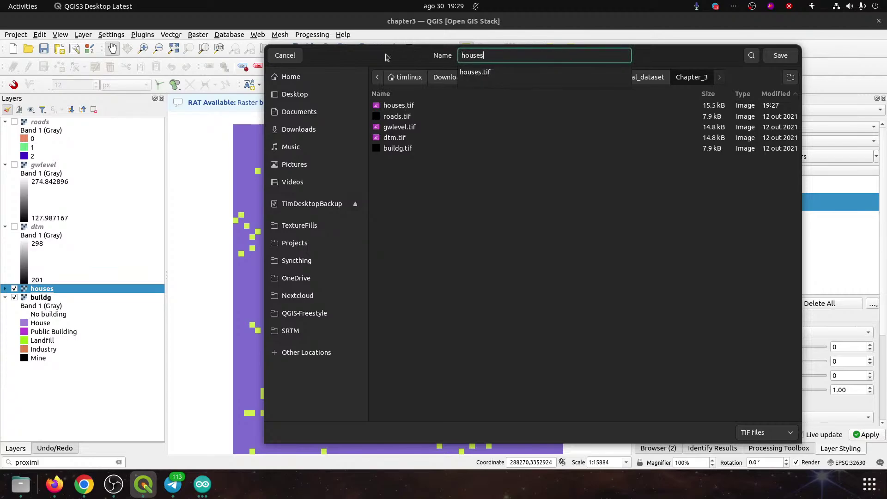
pyautogui.write('_')
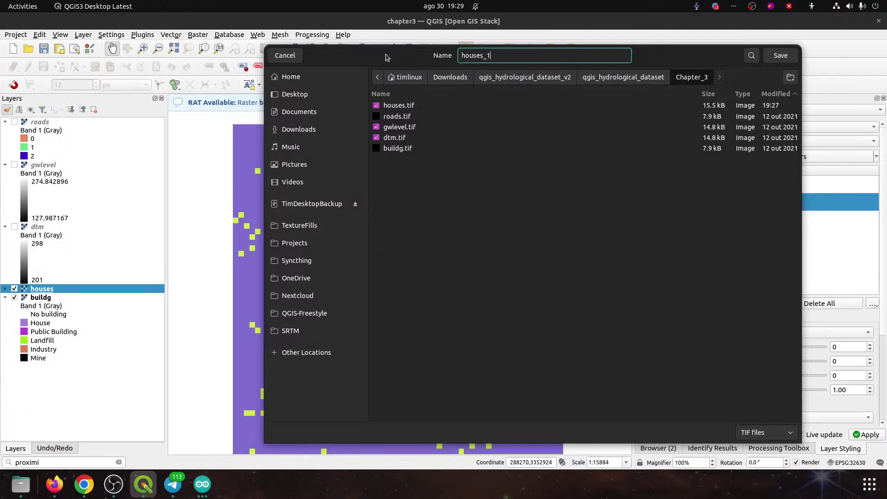
pyautogui.write('150m')
pyautogui.click(780, 55)
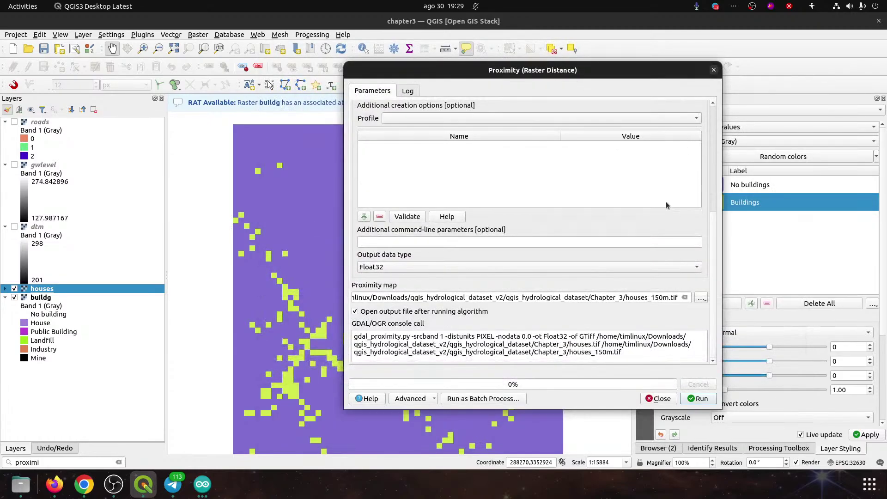
# - Set the target pixel value to 1, the maximum distance to 150, and the value for pixels within that distance to 1
pyautogui.scroll(3, 651, 252)
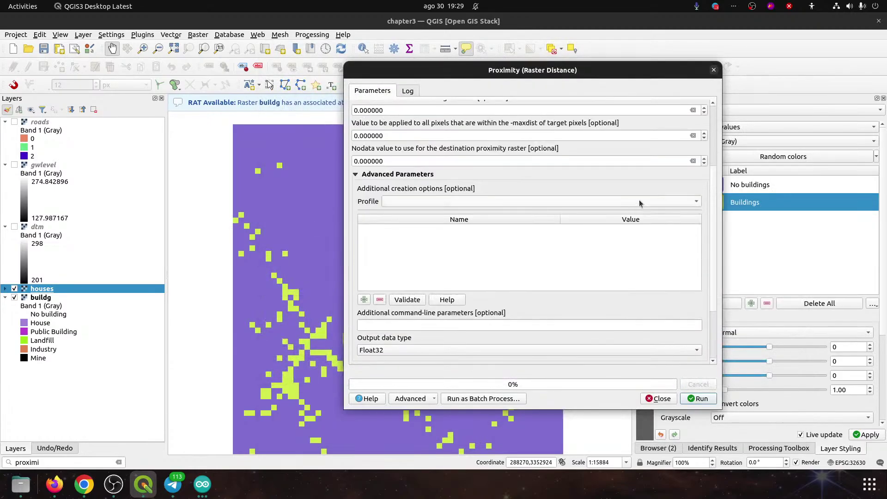
pyautogui.scroll(3, 640, 203)
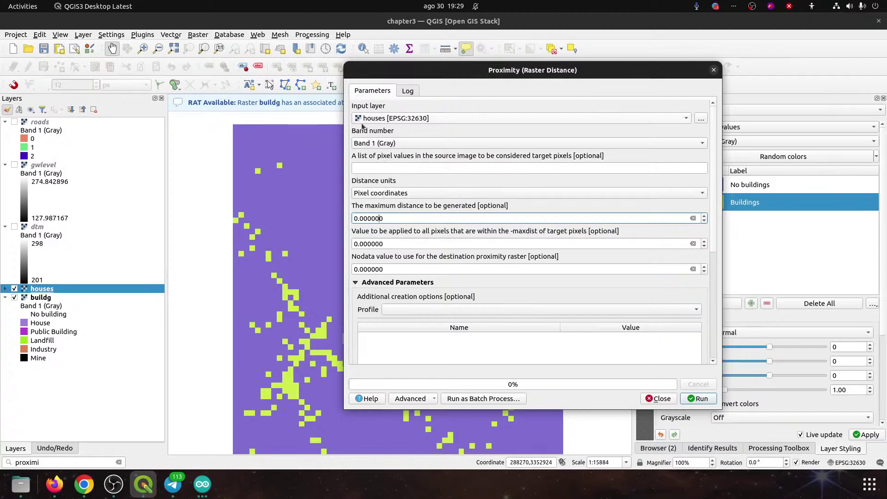
pyautogui.click(377, 164)
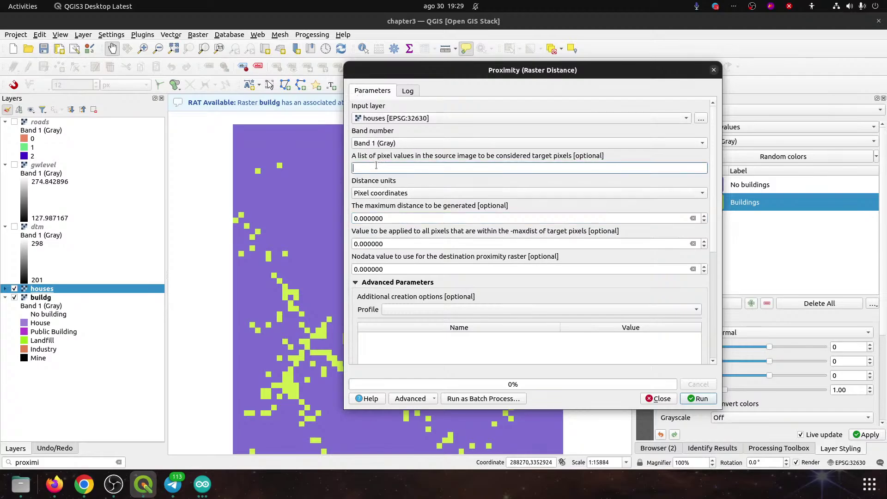
pyautogui.moveTo(583, 72); pyautogui.dragTo(462, 82)
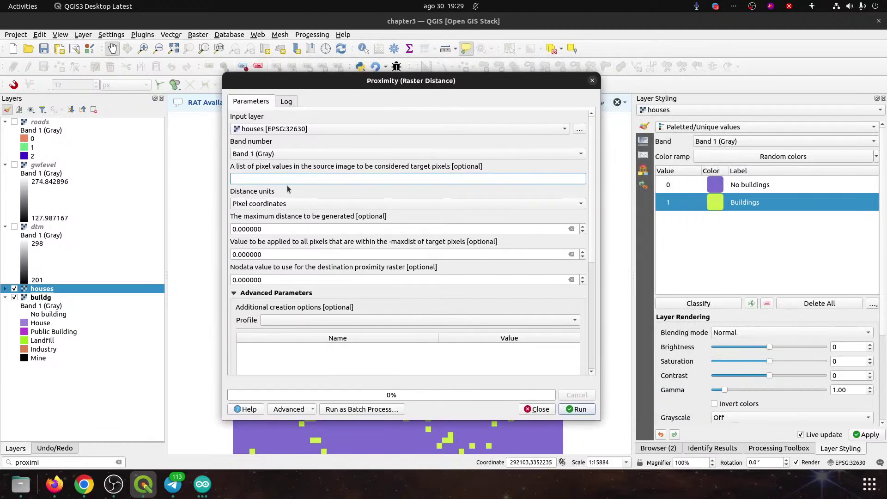
pyautogui.write('1')
pyautogui.click(277, 228)
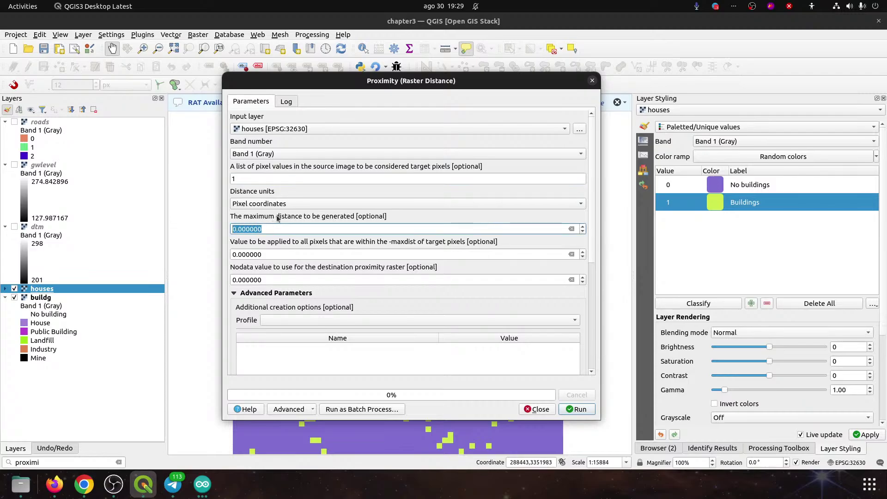
pyautogui.write('150')
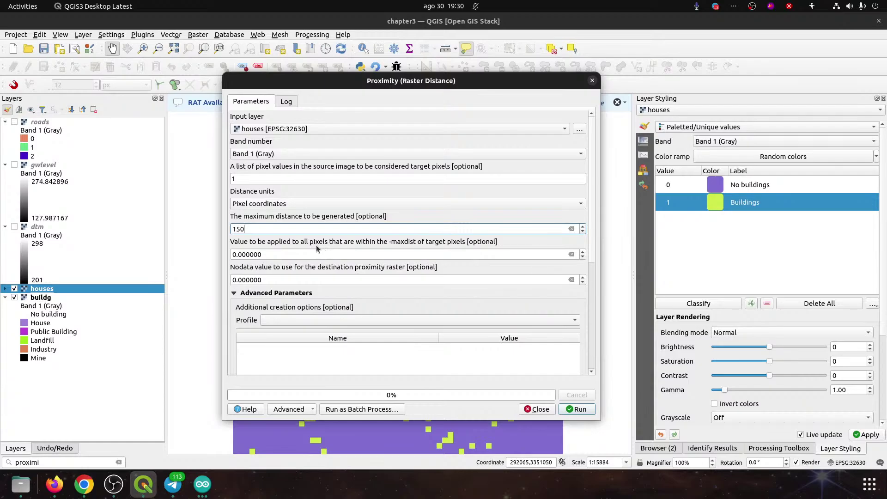
pyautogui.press('Tab')
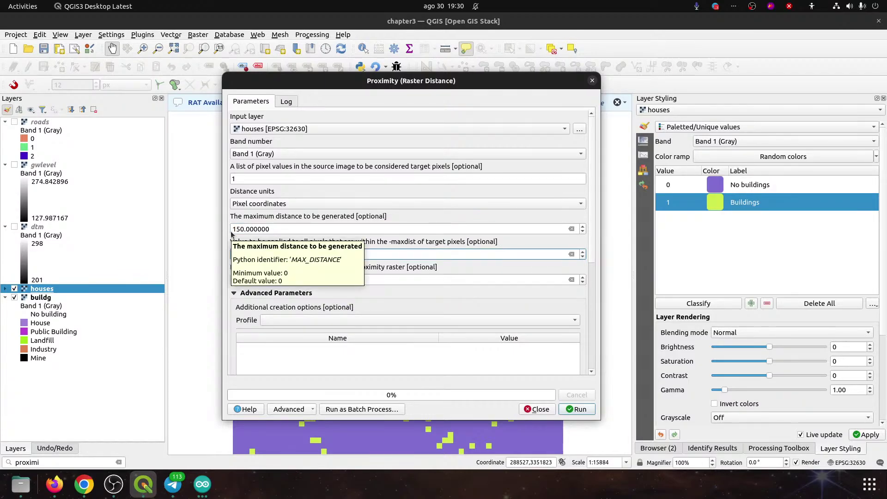
pyautogui.write('1')
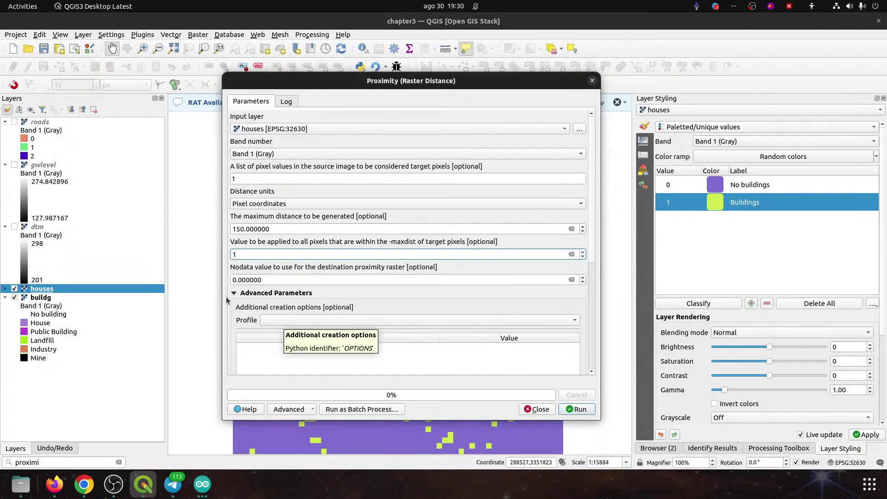
# - Set the output data type to Byte, run the proximity calculation and clear its dialog from the map
pyautogui.scroll(-3, 233, 303)
pyautogui.scroll(-4, 233, 303)
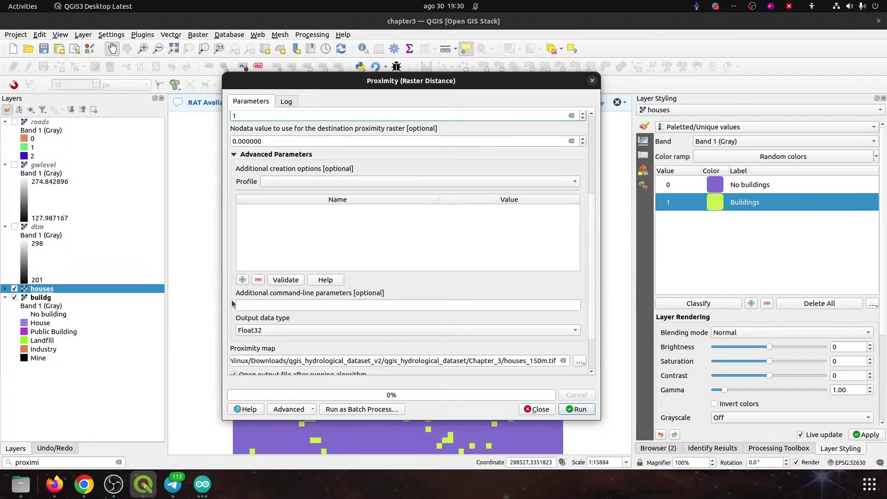
pyautogui.click(260, 331)
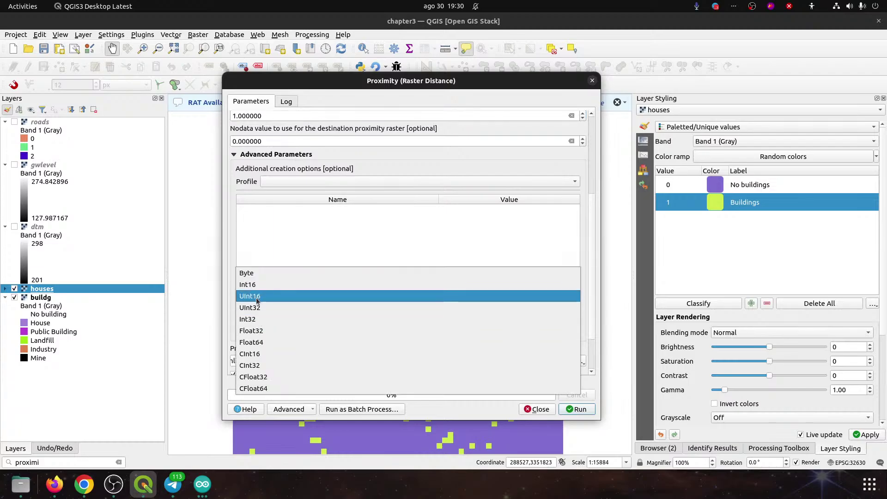
pyautogui.click(259, 274)
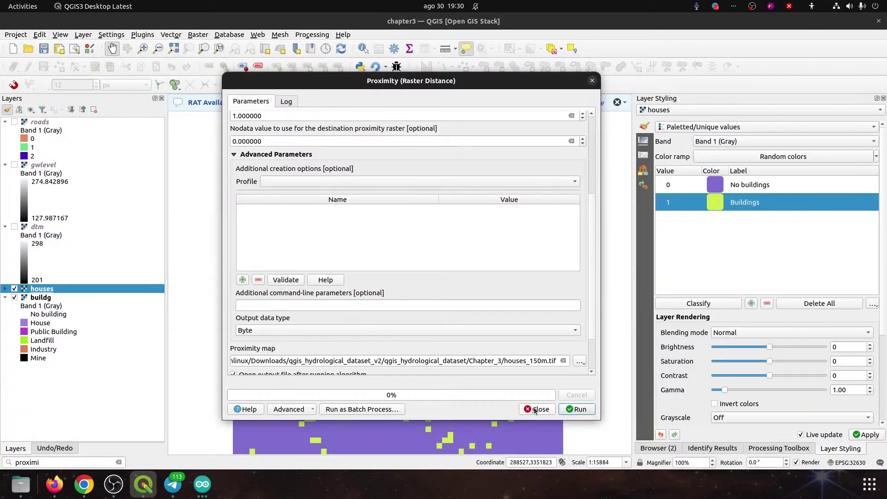
pyautogui.click(573, 409)
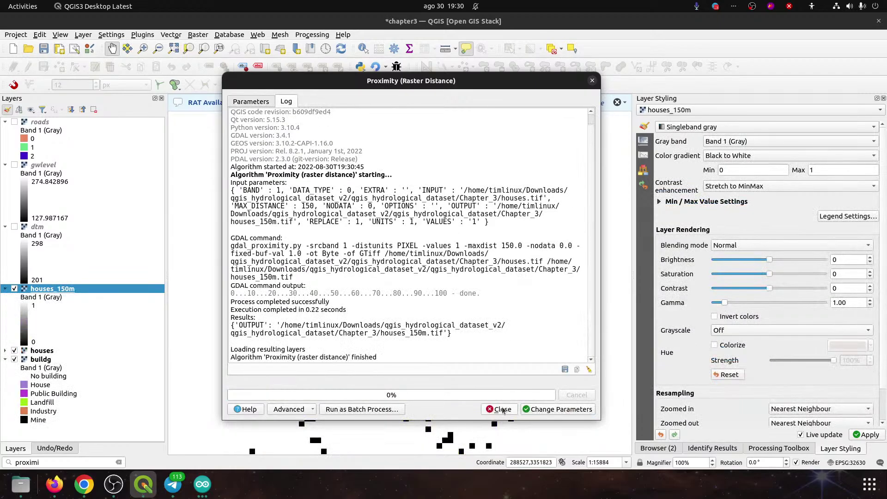
pyautogui.moveTo(340, 83); pyautogui.dragTo(886, 185)
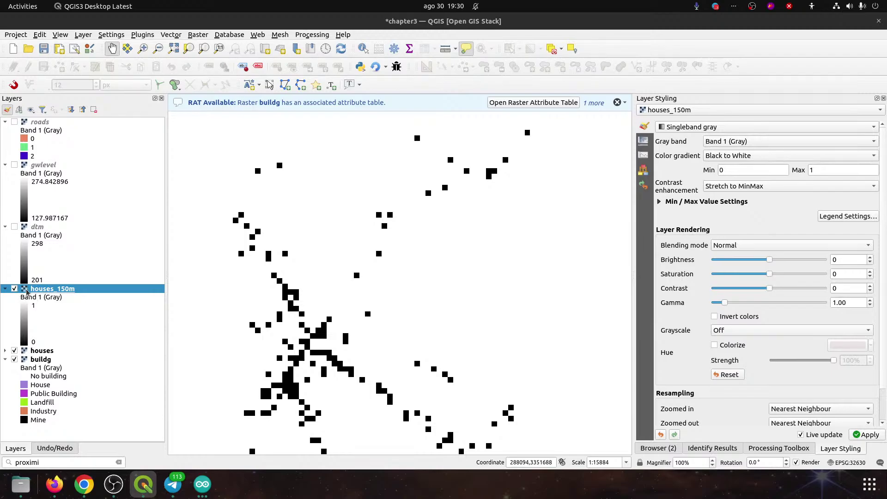
# - Add an opacity slider to the houses_150m layer's legend and reduce the layer's opacity to fully transparent
pyautogui.doubleClick(26, 291)
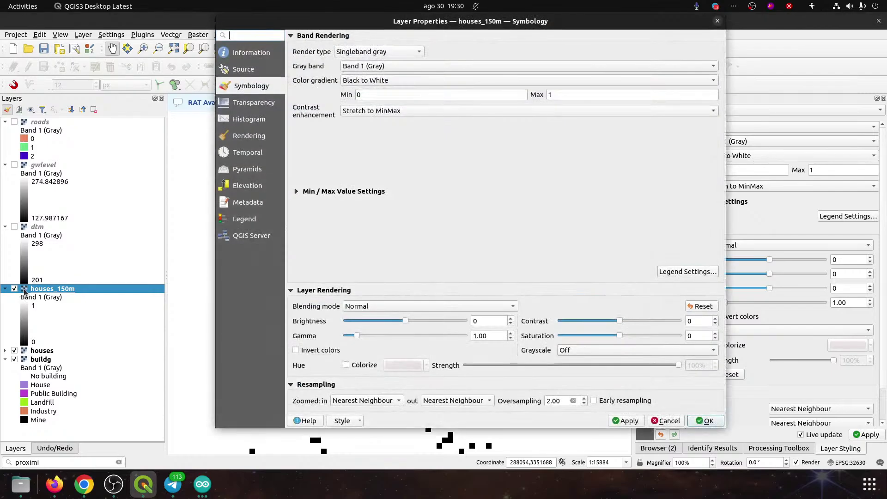
pyautogui.click(239, 219)
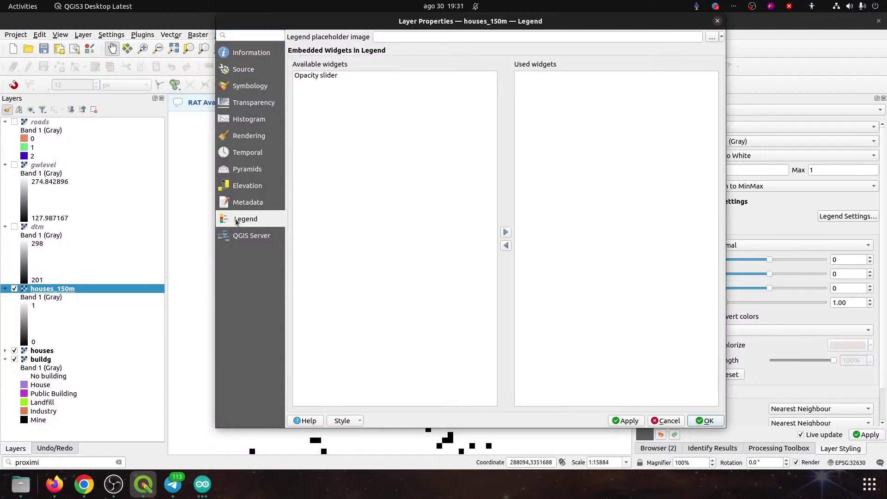
pyautogui.click(319, 76)
pyautogui.click(506, 232)
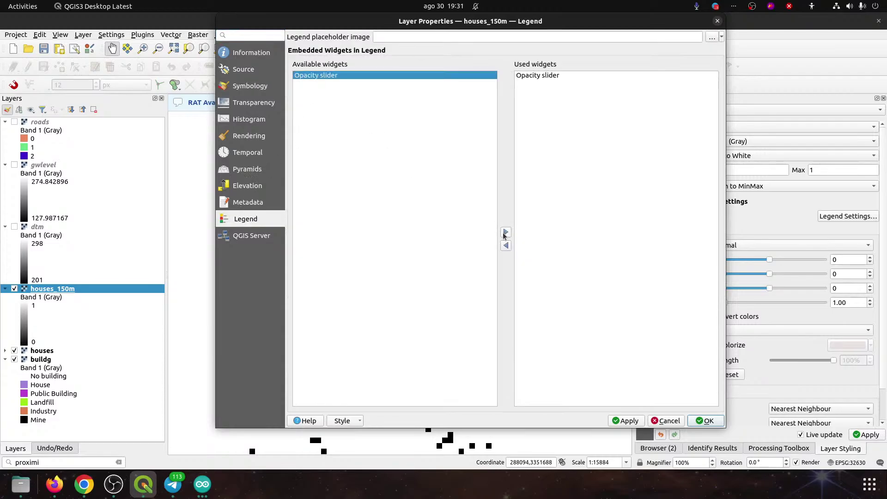
pyautogui.click(705, 420)
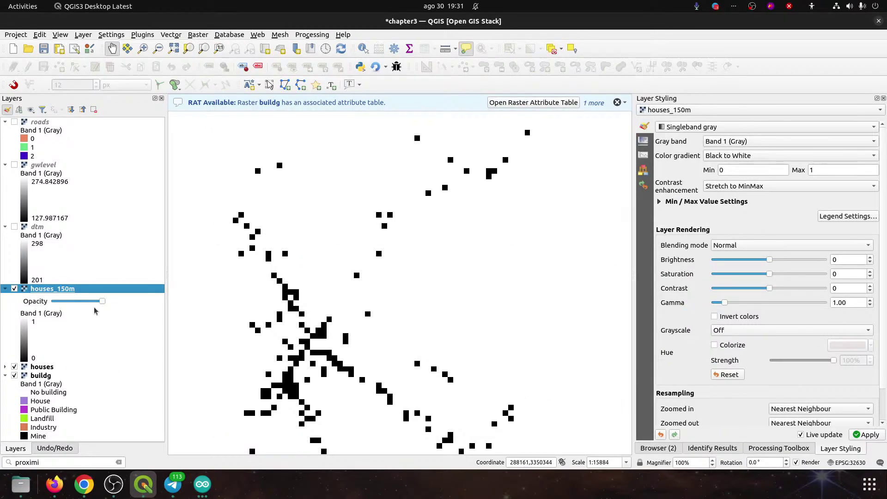
pyautogui.moveTo(103, 306); pyautogui.dragTo(10, 310)
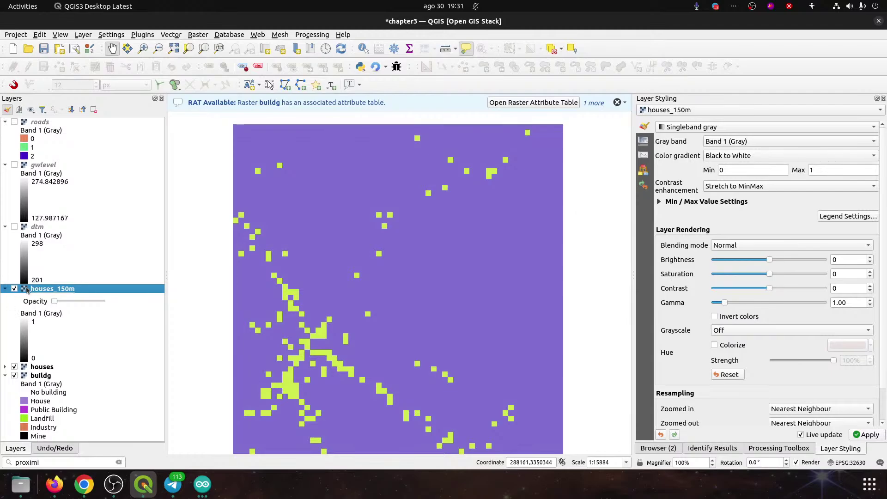
# - Change the proximity tool's distance units to Georeferenced coordinates and run the calculation on the houses layer again
pyautogui.click(41, 367)
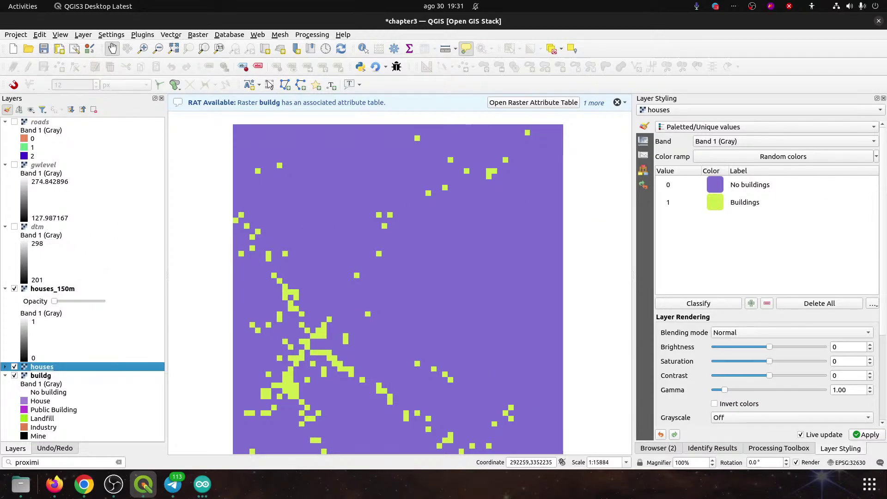
pyautogui.moveTo(886, 115); pyautogui.dragTo(503, 89)
pyautogui.click(437, 110)
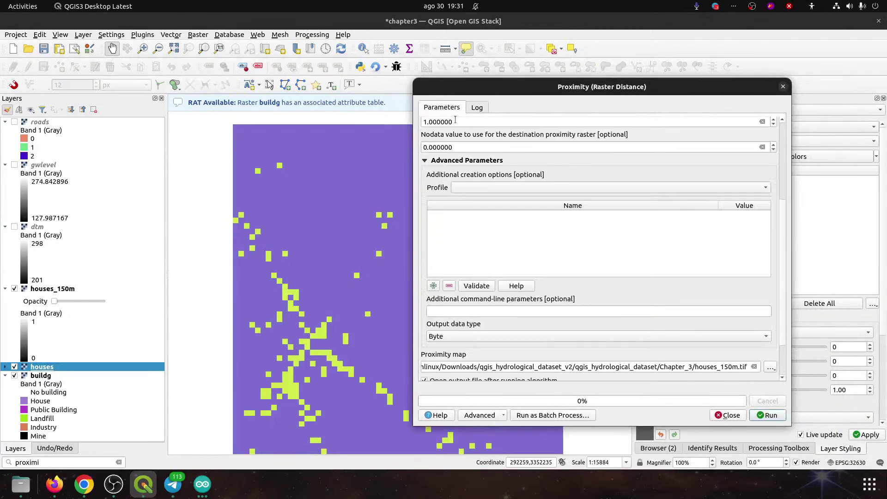
pyautogui.click(783, 187)
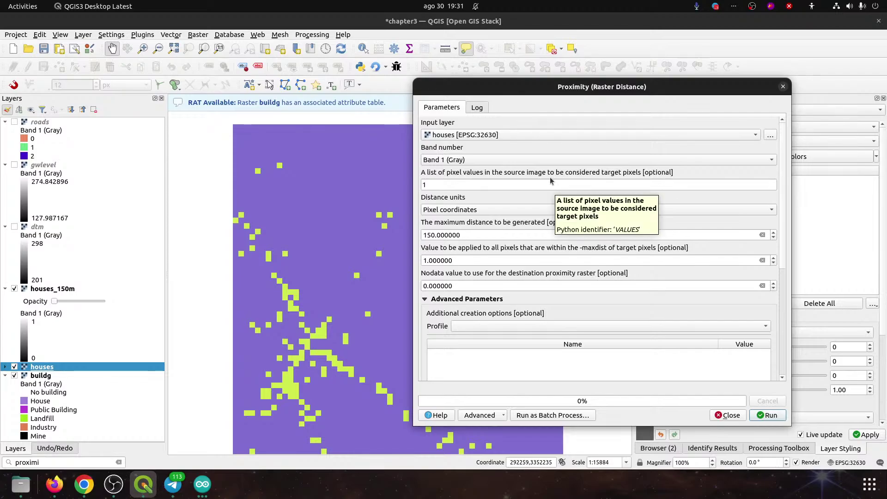
pyautogui.click(482, 208)
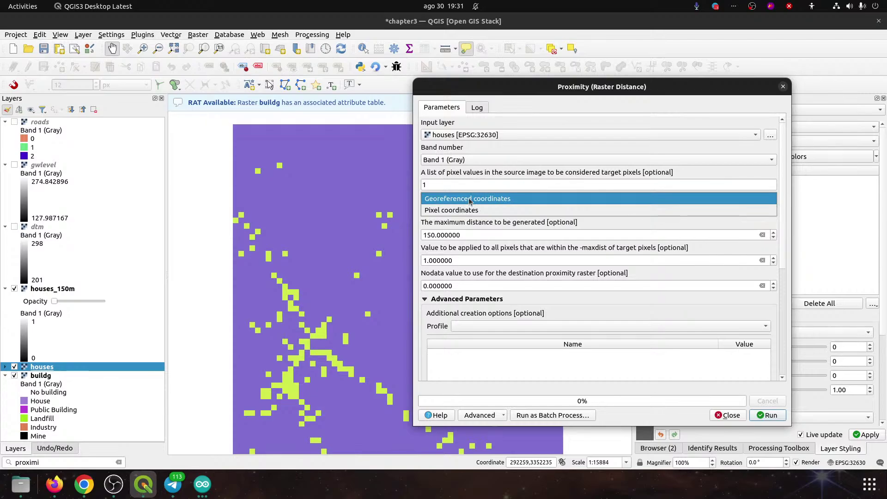
pyautogui.click(469, 199)
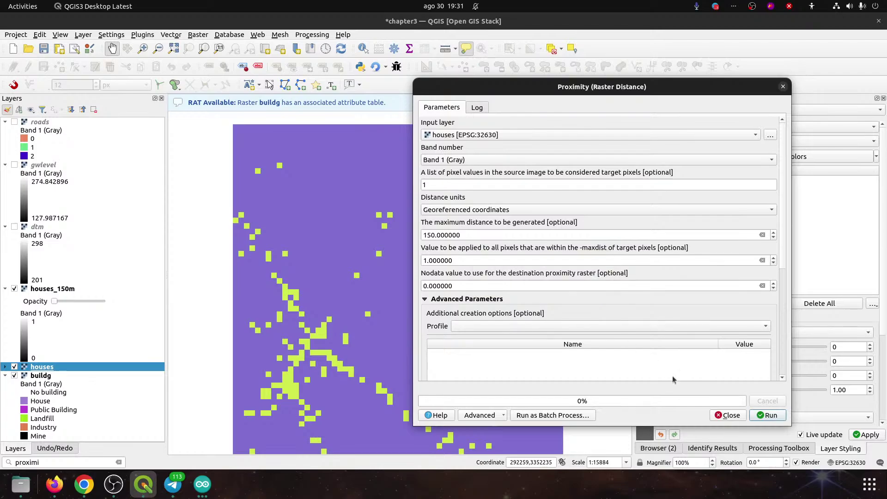
pyautogui.click(768, 416)
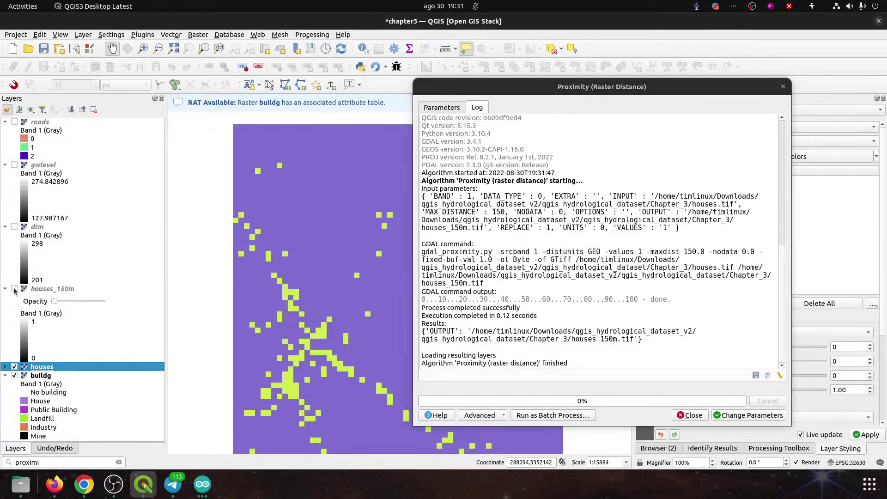
# - Remove the old houses_150m layer from the project
pyautogui.click(14, 289)
pyautogui.click(45, 289)
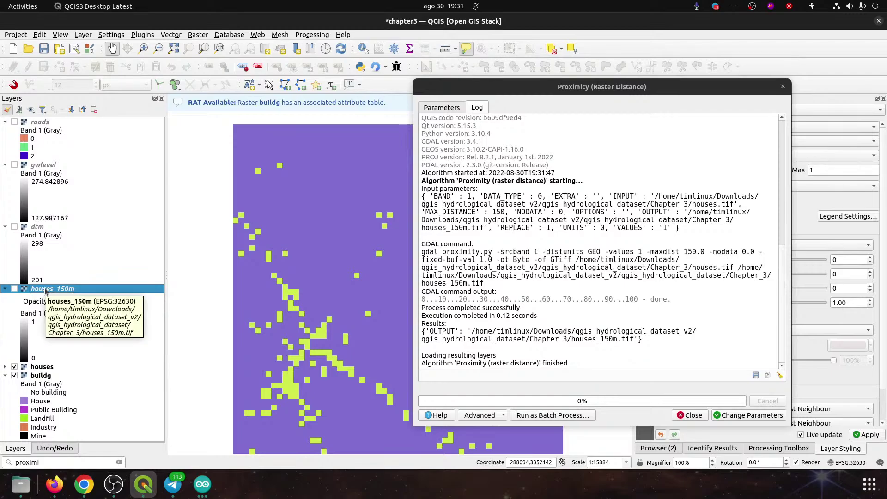
pyautogui.hotkey('ctrl', 'd')
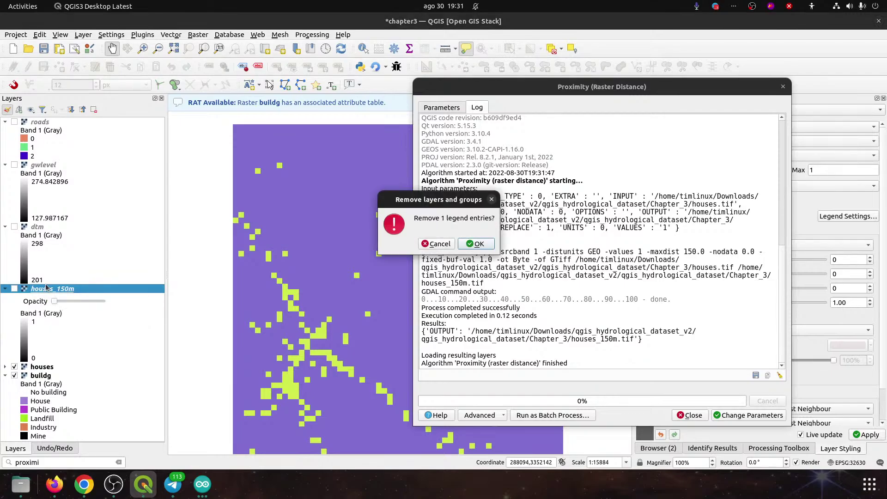
pyautogui.click(465, 243)
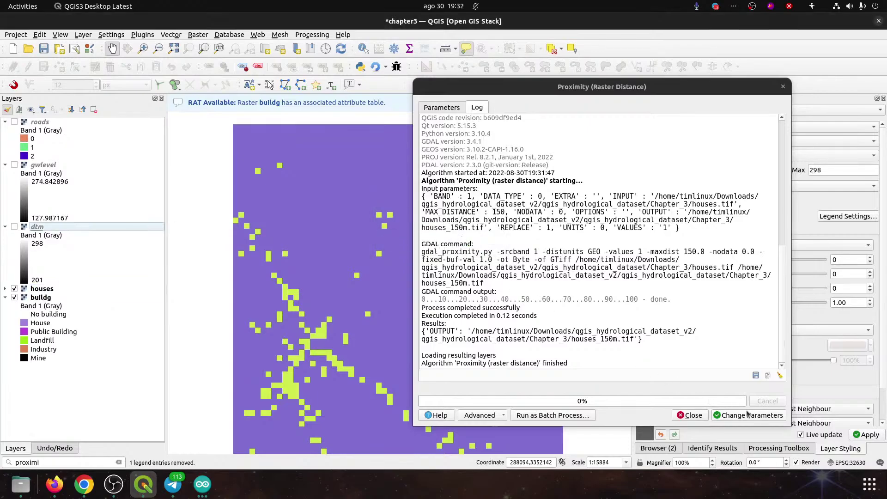
# - Rerun the proximity calculation with the same parameters to load a new houses_150m layer, and uncover the map to inspect it
pyautogui.click(452, 110)
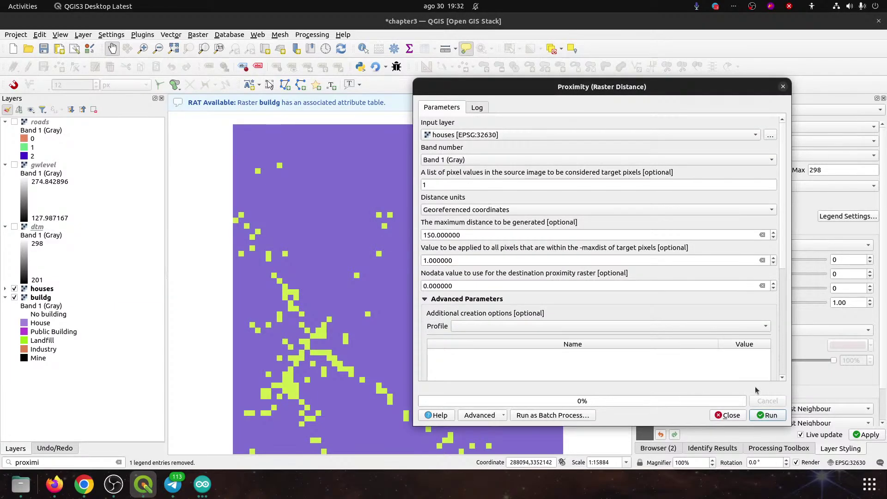
pyautogui.click(766, 416)
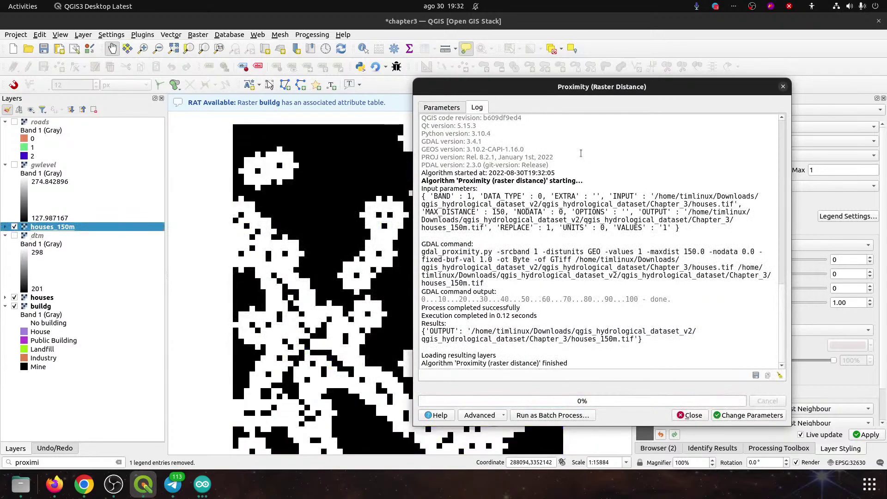
pyautogui.moveTo(582, 92); pyautogui.dragTo(886, 159)
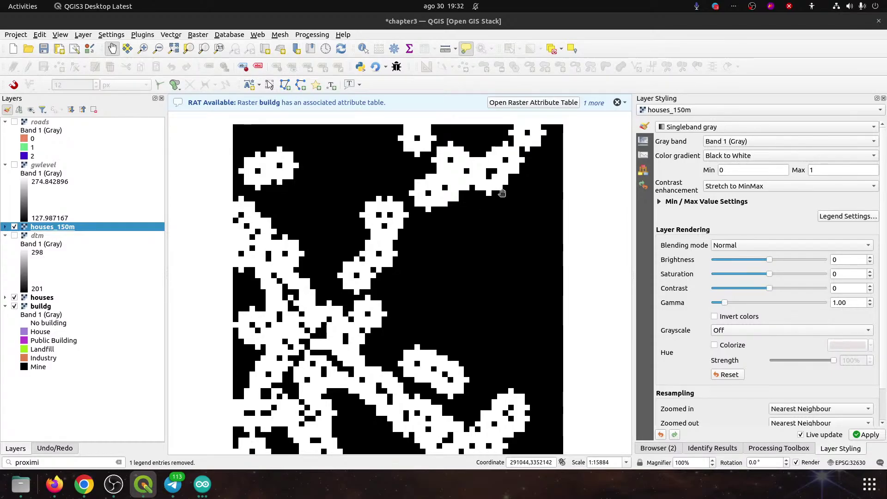
pyautogui.moveTo(886, 129); pyautogui.dragTo(484, 76)
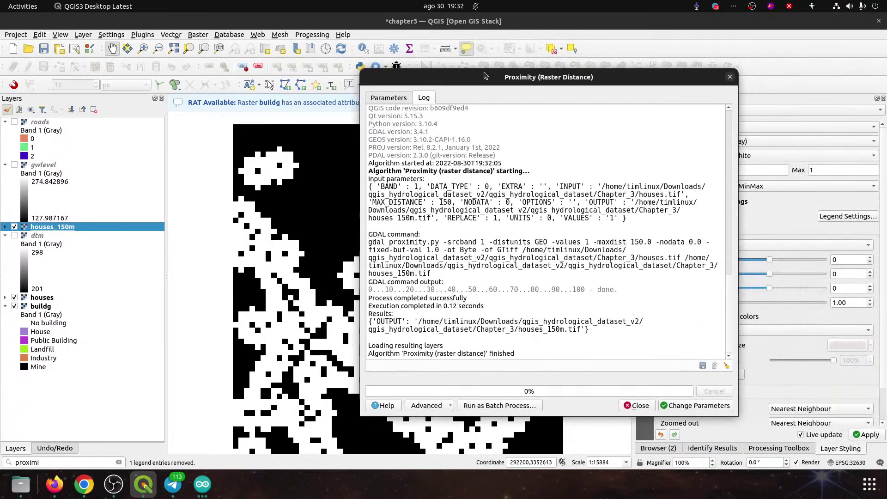
# - Remove the existing houses_150m layer from the project and confirm the removal
pyautogui.click(58, 229)
pyautogui.hotkey('ctrl', 'd')
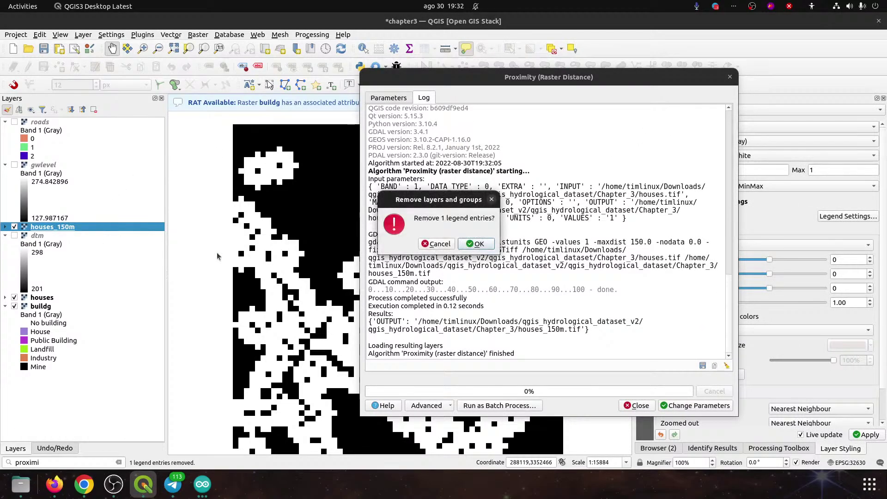
pyautogui.click(475, 244)
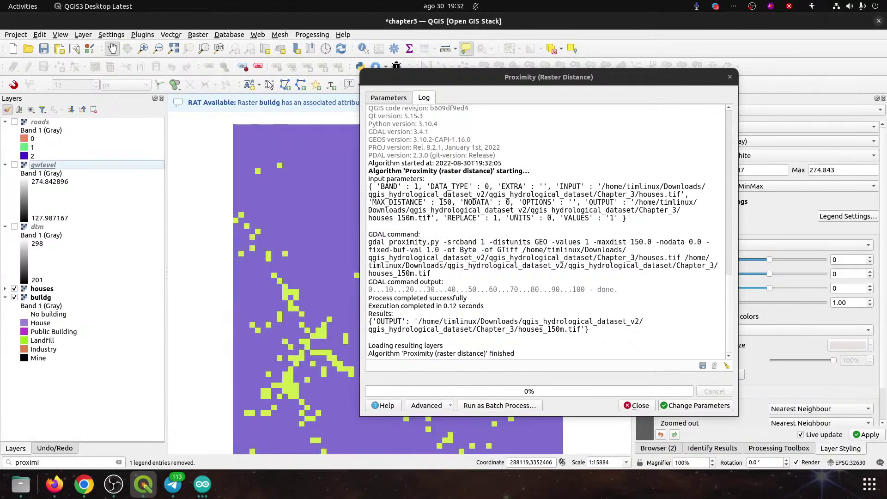
# - Rerun Proximity (Raster Distance) on the houses layer with its existing parameters to regenerate houses_150m, and save the project
pyautogui.click(389, 99)
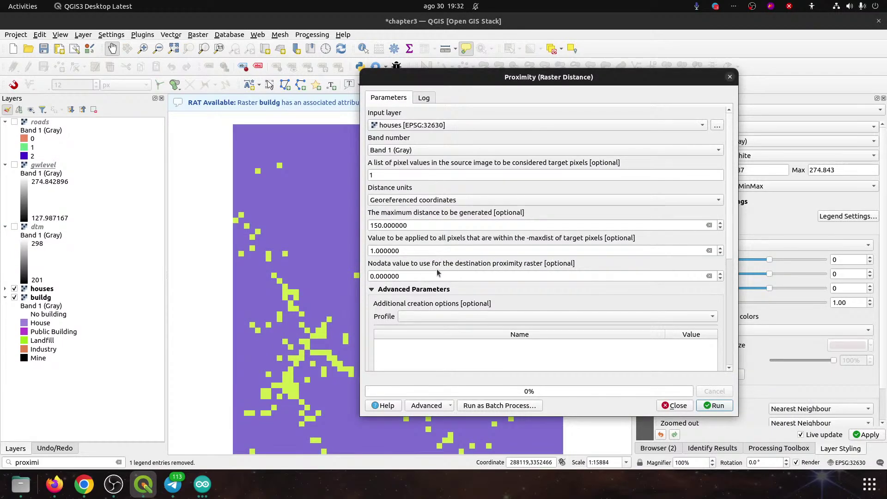
pyautogui.doubleClick(427, 274)
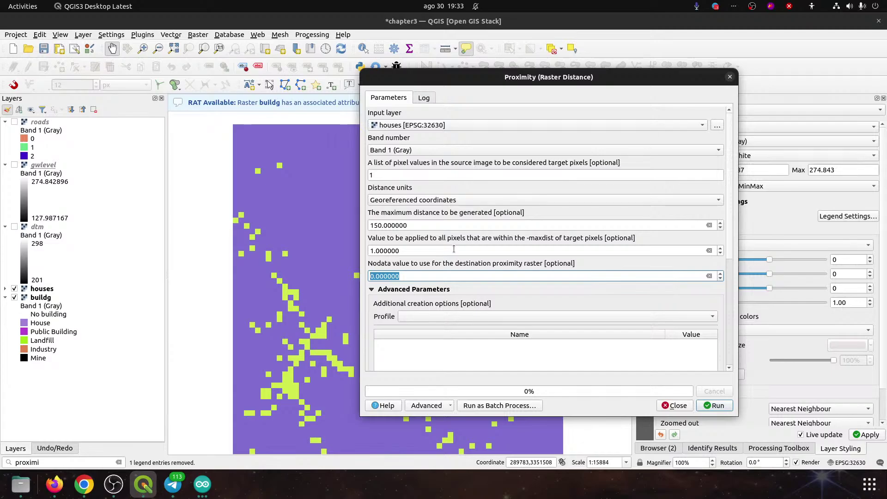
pyautogui.click(714, 405)
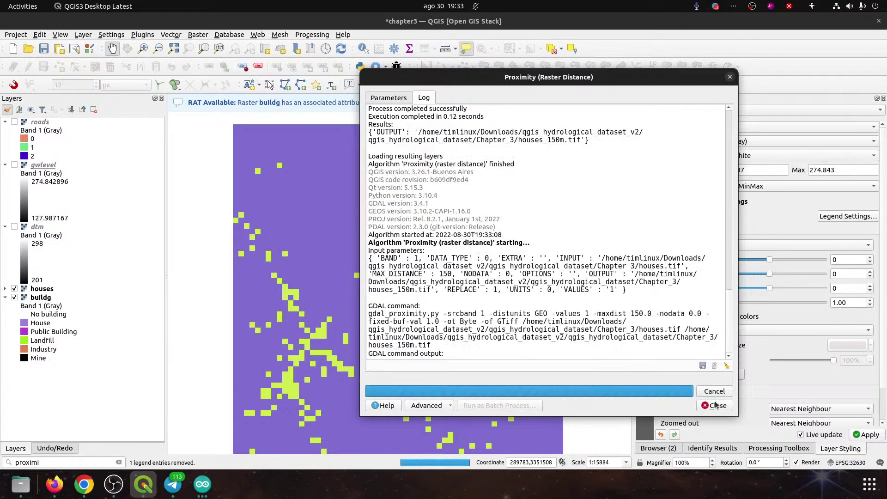
pyautogui.click(730, 77)
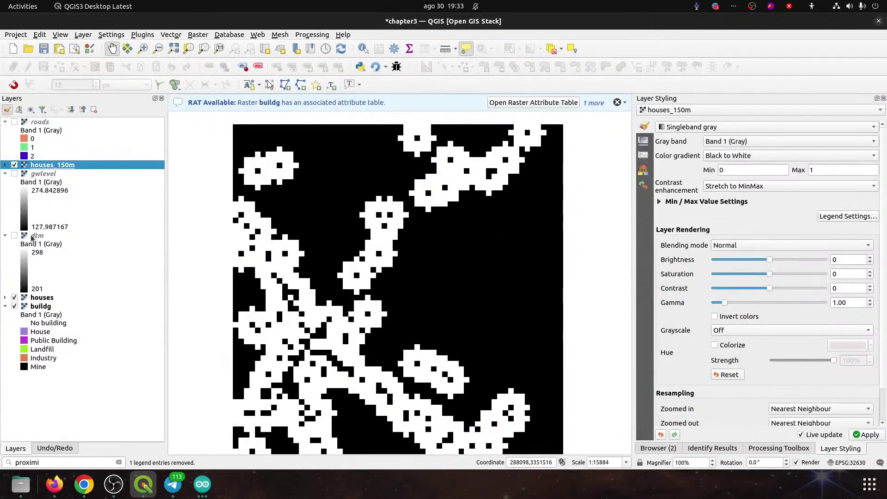
pyautogui.click(32, 298)
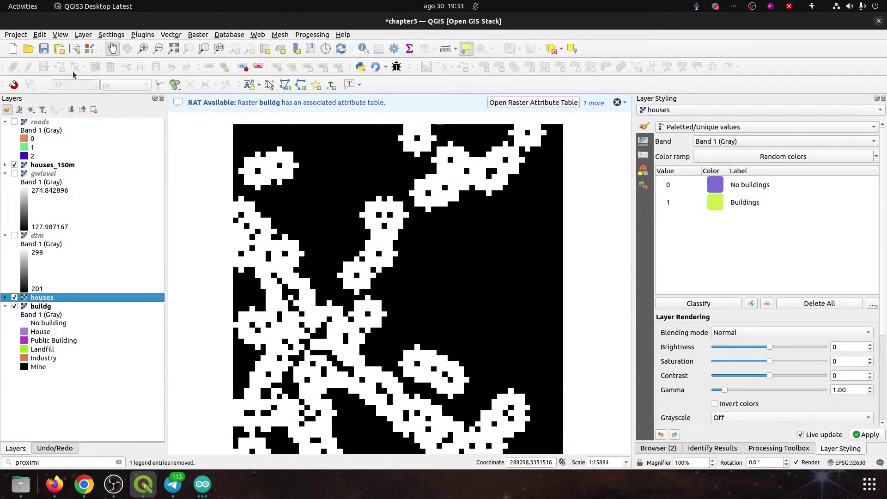
pyautogui.click(43, 48)
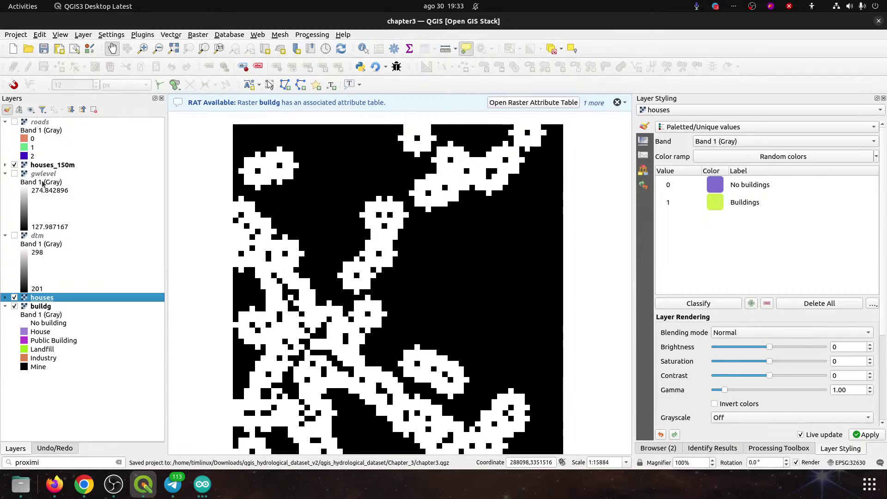
# - Render the houses_150m layer with Paletted/Unique values and classify its pixel values
pyautogui.click(46, 165)
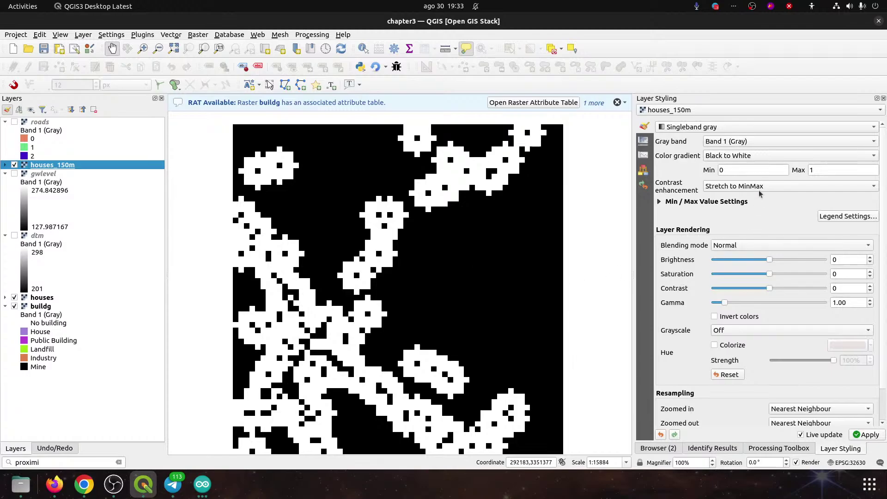
pyautogui.click(684, 127)
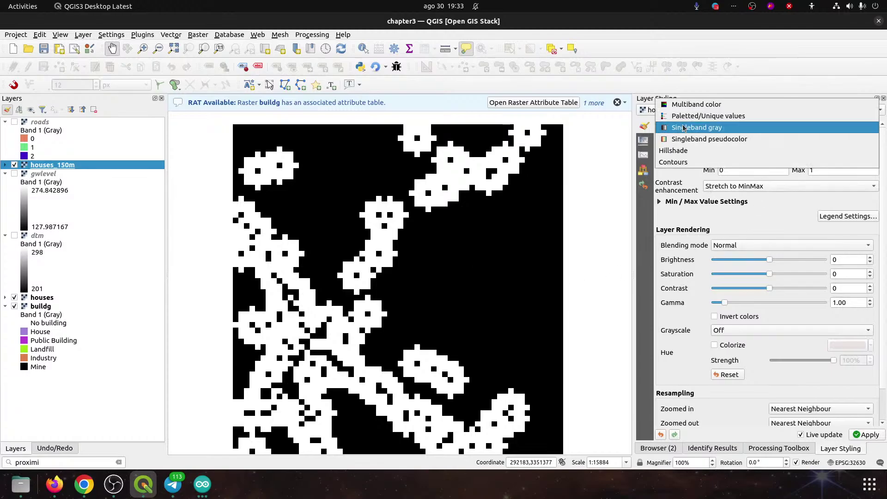
pyautogui.click(684, 119)
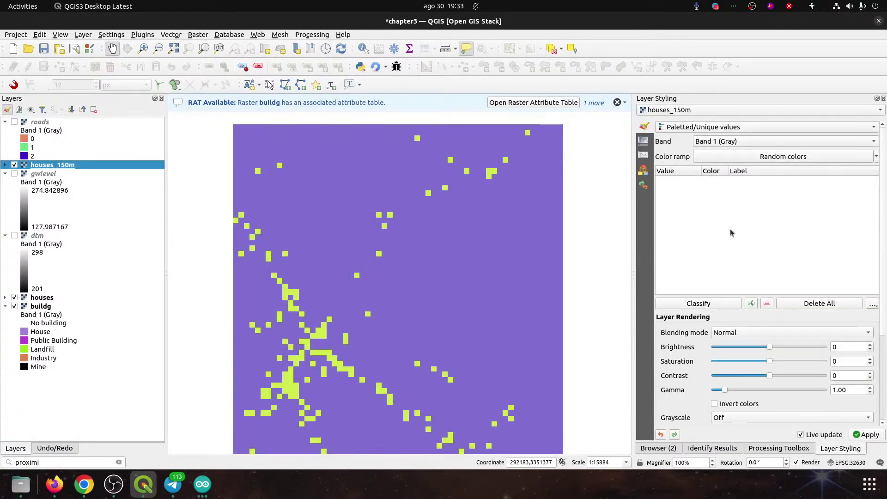
pyautogui.click(707, 302)
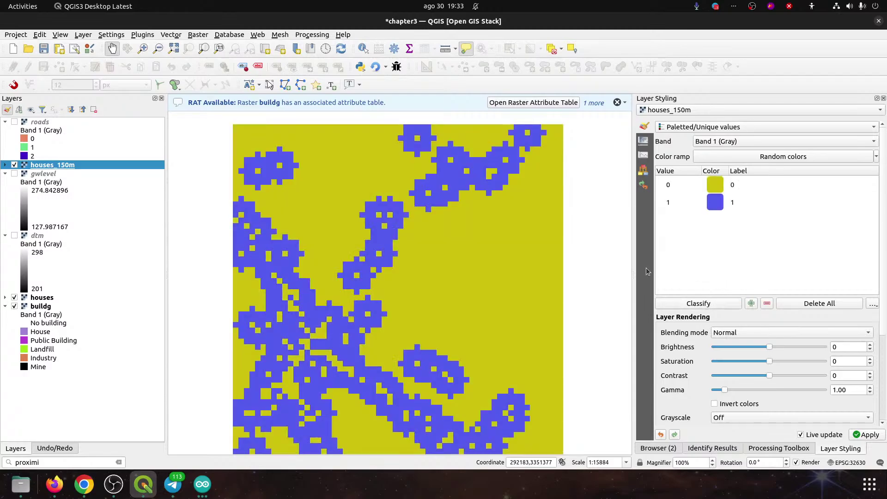
# - Label houses_150m value 0 "far from houses" and value 1 "with 150m to house", and save the project
pyautogui.doubleClick(731, 184)
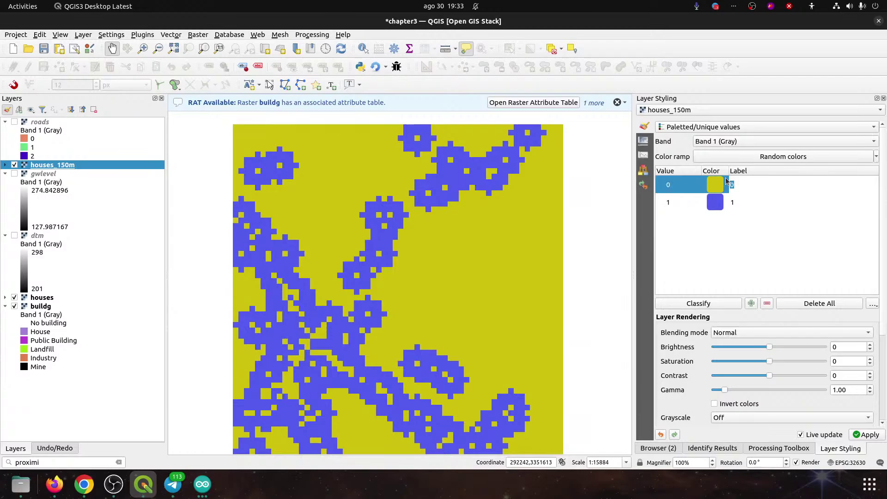
pyautogui.write('far from houses')
pyautogui.press('Tab')
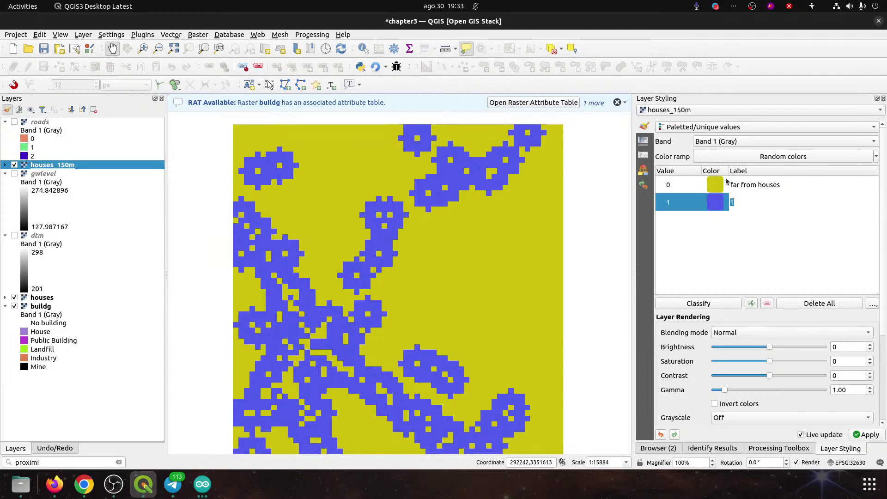
pyautogui.write('1:')
pyautogui.write('15')
pyautogui.press('BackSpace')
pyautogui.press('BackSpace')
pyautogui.write('with 150')
pyautogui.press('BackSpace')
pyautogui.press('BackSpace')
pyautogui.write('50')
pyautogui.press('BackSpace')
pyautogui.press('BackSpace')
pyautogui.write('50m to house')
pyautogui.press('Return')
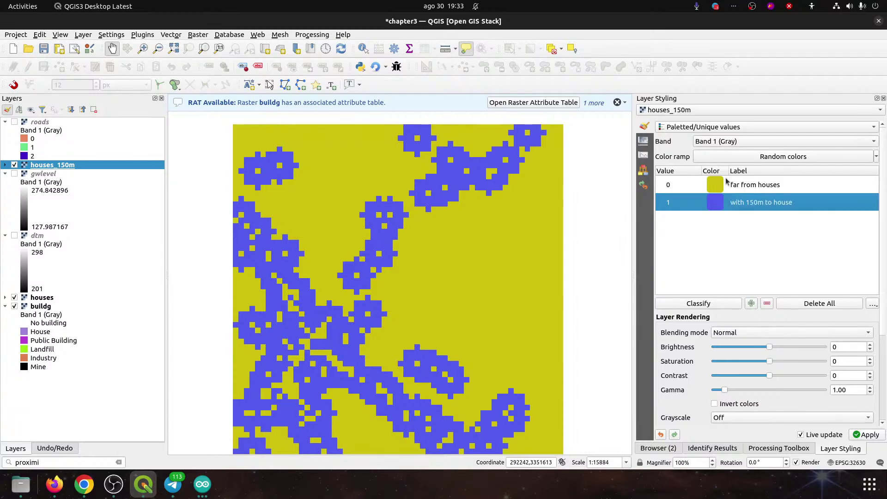
pyautogui.hotkey('ctrl', 's')
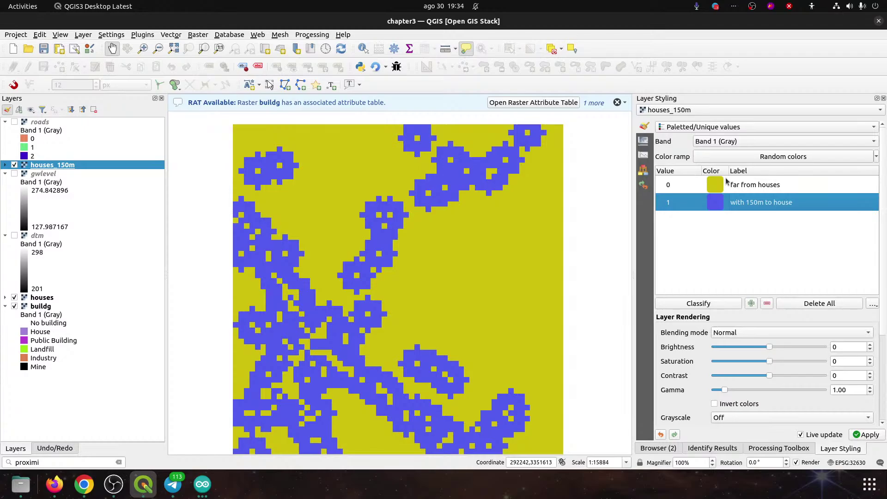
# - Recolour the houses_150m classes: green for "far from houses" and red (#ed5252) for "with 150m to house"
pyautogui.click(724, 185)
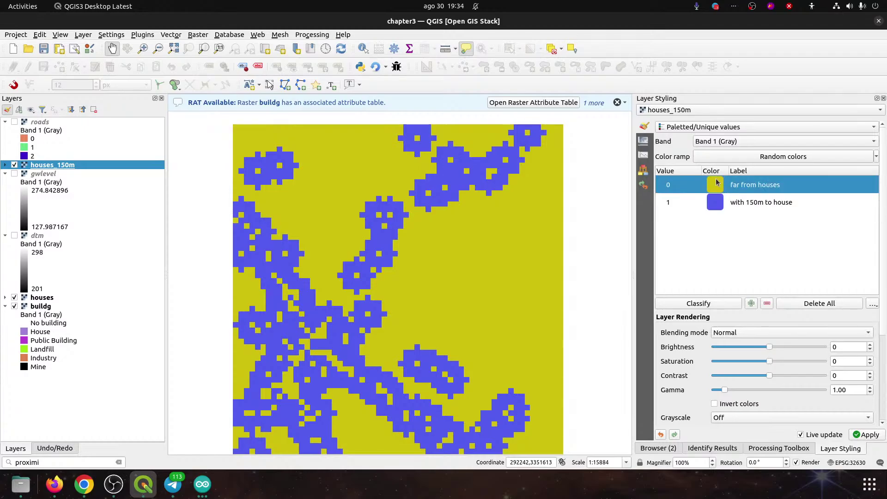
pyautogui.doubleClick(724, 185)
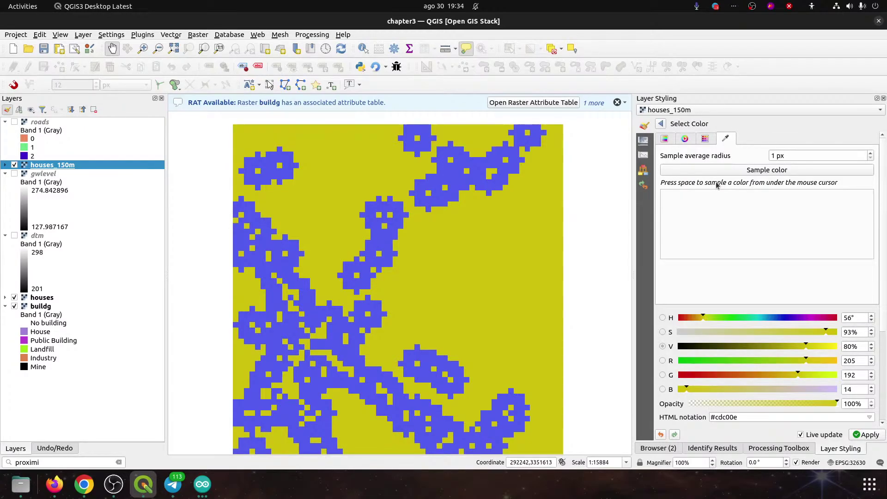
pyautogui.click(661, 124)
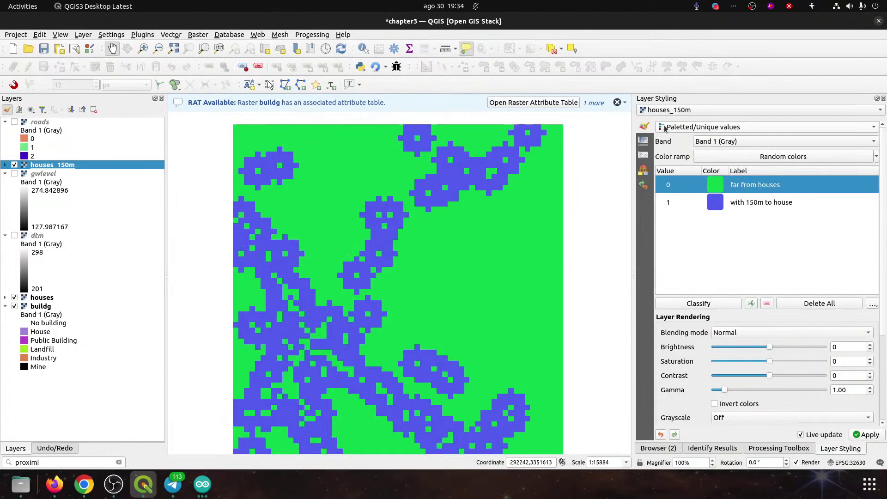
pyautogui.doubleClick(715, 185)
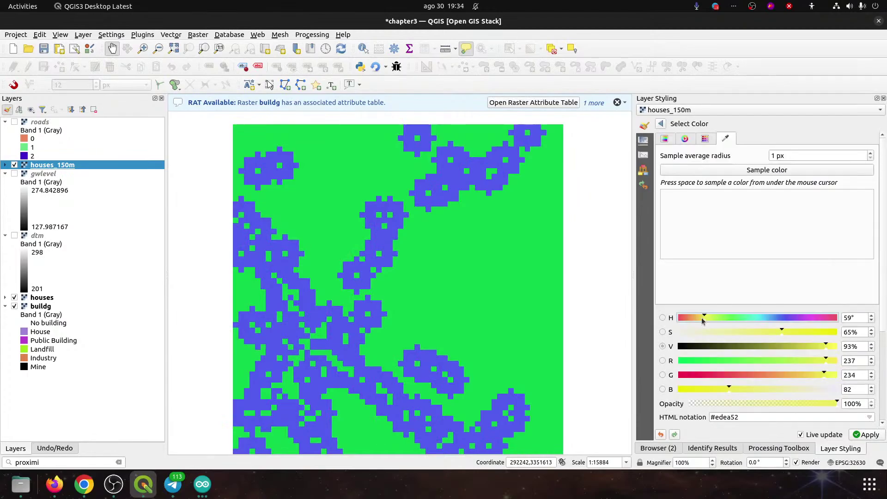
pyautogui.moveTo(702, 321); pyautogui.dragTo(635, 144)
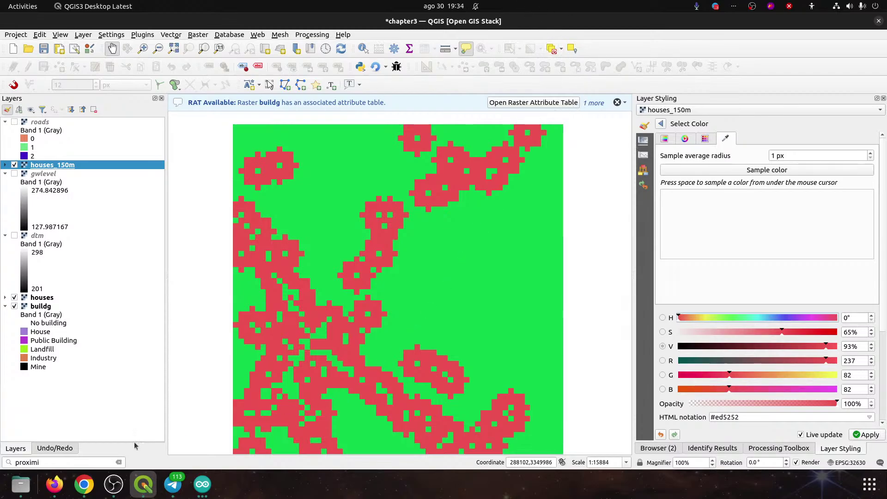
# - Open the Proximity (raster distance) algorithm again and choose the roads layer as its input
pyautogui.click(56, 461)
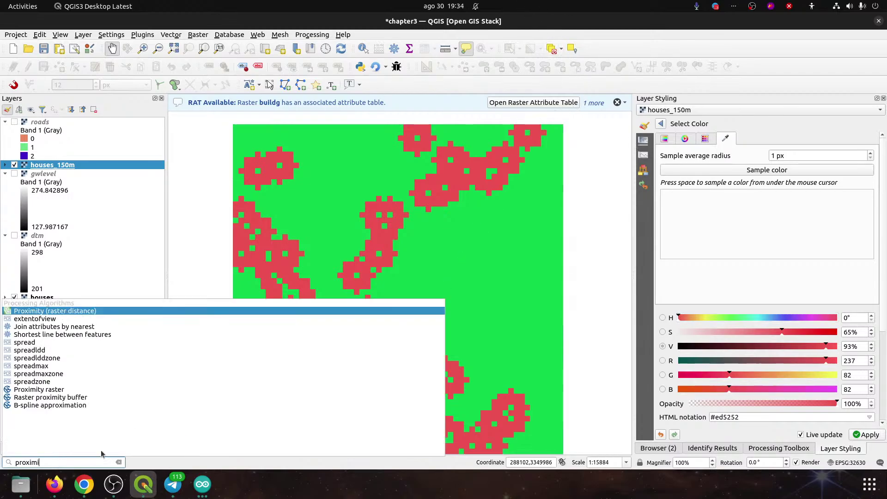
pyautogui.click(24, 313)
pyautogui.click(417, 126)
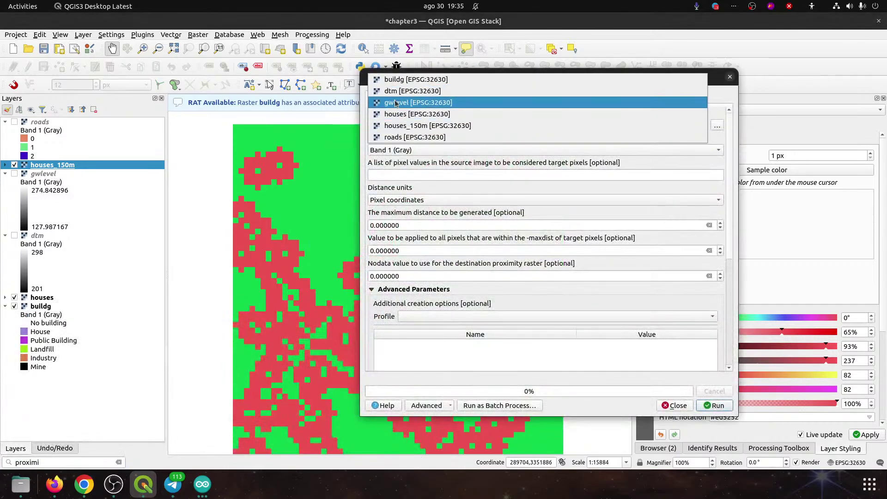
pyautogui.click(411, 137)
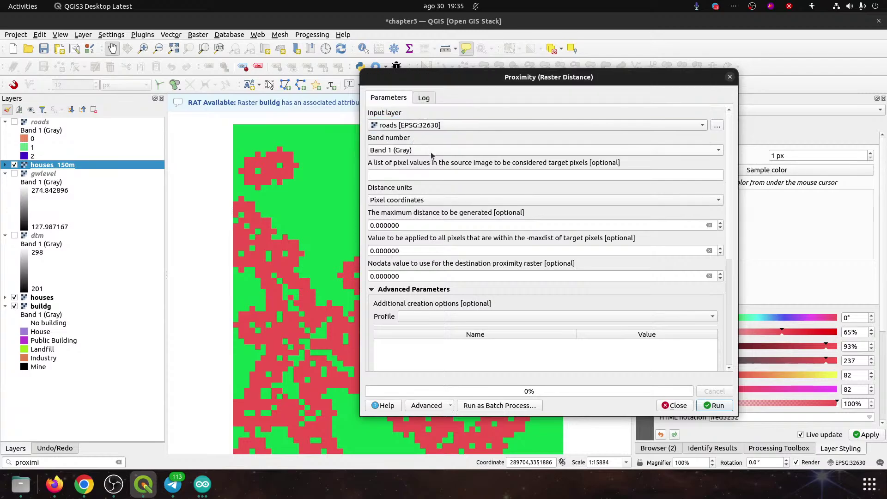
pyautogui.click(392, 176)
# - Hide the houses_150m layer, show the roads layer, and move the Proximity dialog aside to reveal the roads styling
pyautogui.moveTo(488, 81); pyautogui.dragTo(354, 109)
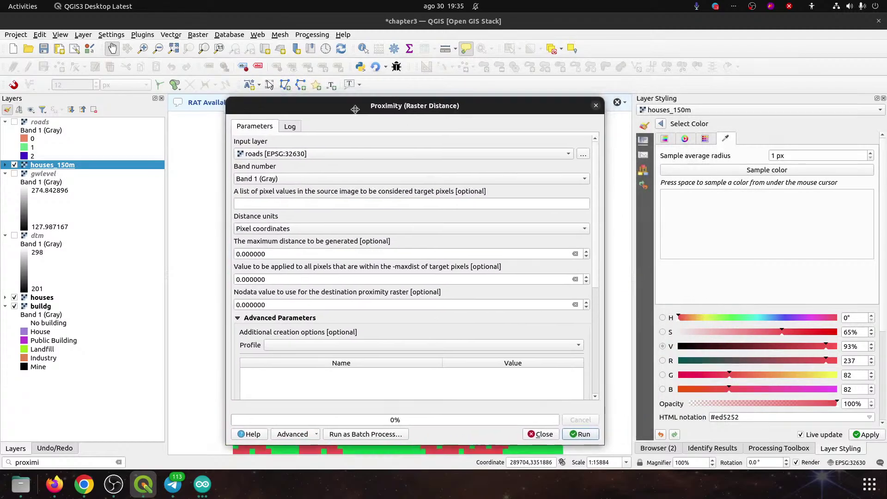
pyautogui.click(15, 165)
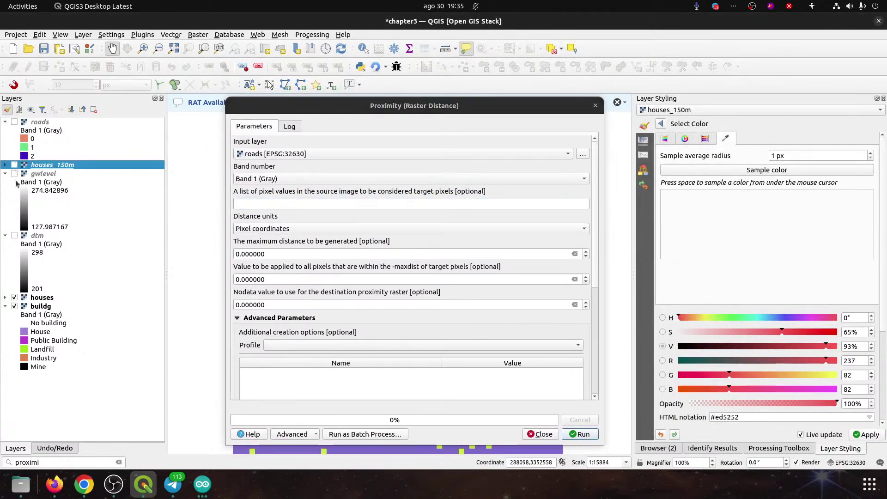
pyautogui.click(40, 122)
pyautogui.click(15, 122)
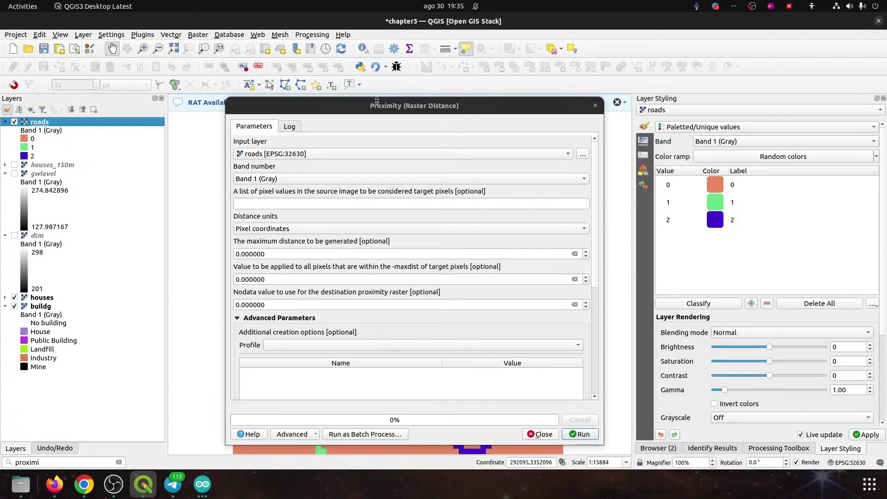
pyautogui.moveTo(377, 101); pyautogui.dragTo(252, 103)
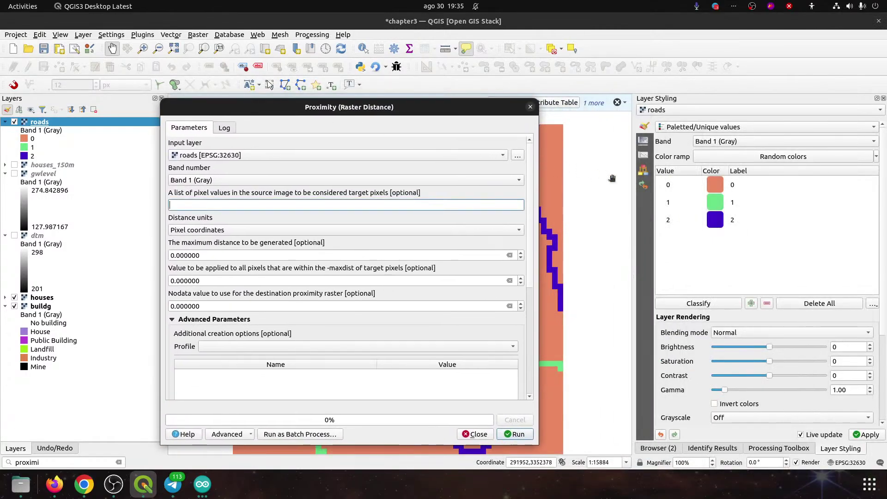
# - Label the roads classes 0, 1 and 2 as "No Roads", "Minor Road" and "Major Road", and save the project
pyautogui.doubleClick(746, 187)
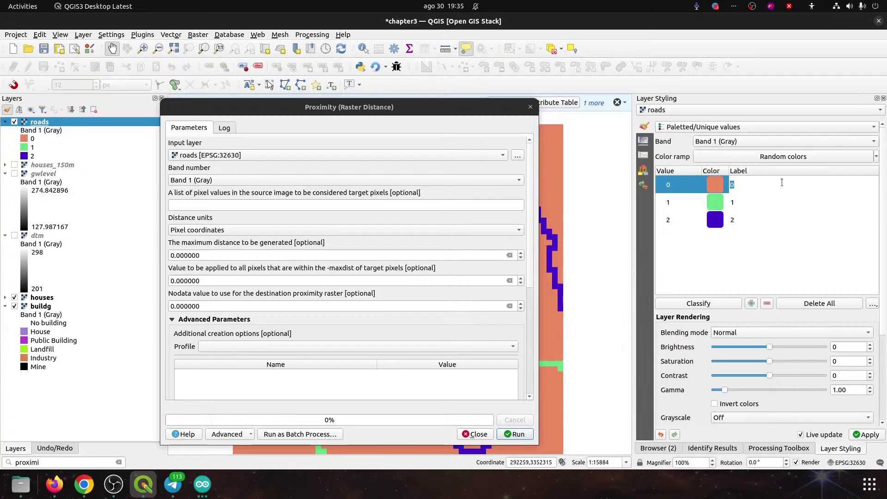
pyautogui.write('No Roads')
pyautogui.press('Tab')
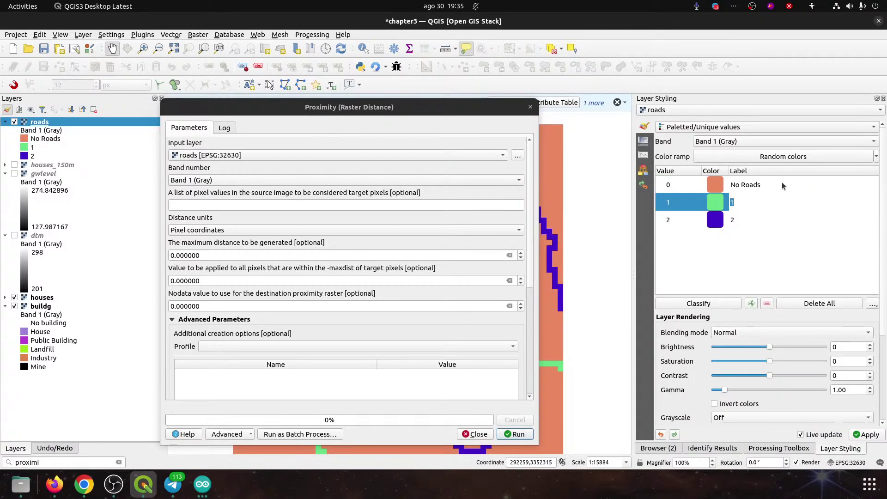
pyautogui.write('Minor Ria')
pyautogui.press('BackSpace')
pyautogui.press('BackSpace')
pyautogui.write('oad')
pyautogui.press('Tab')
pyautogui.write('Maj')
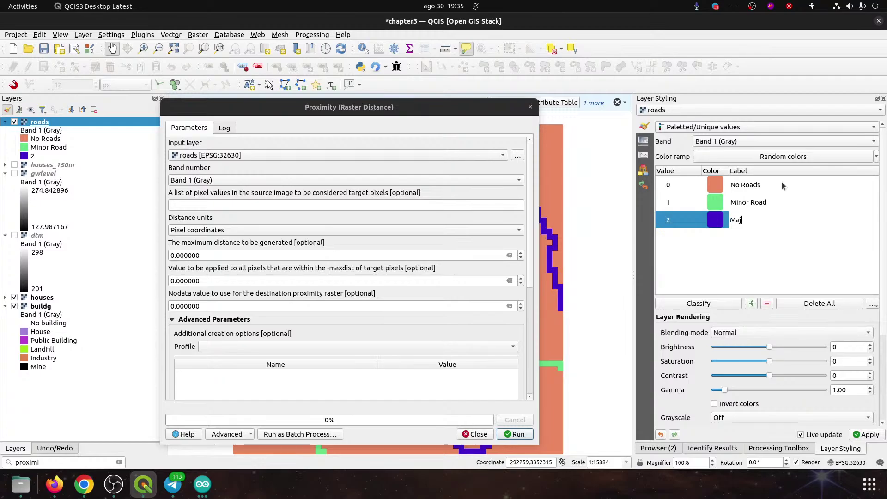
pyautogui.write('or road')
pyautogui.press('BackSpace')
pyautogui.press('BackSpace')
pyautogui.press('BackSpace')
pyautogui.press('BackSpace')
pyautogui.write('Road')
pyautogui.press('Return')
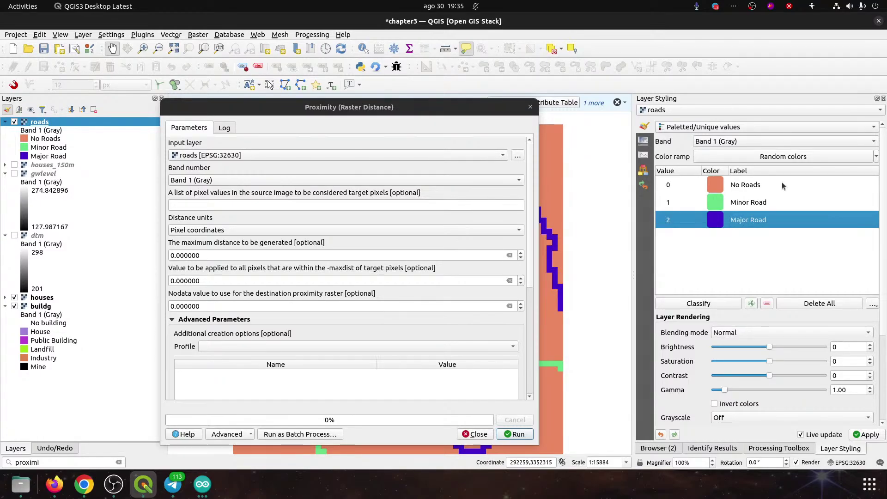
pyautogui.hotkey('ctrl', 's')
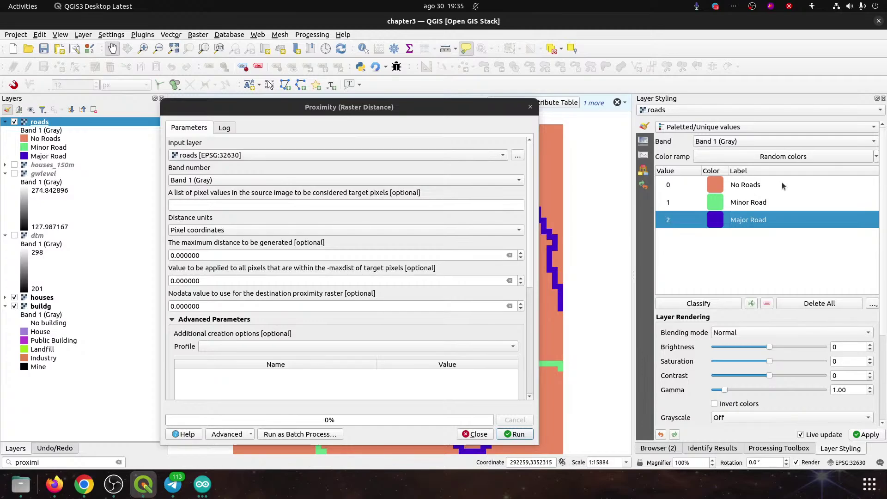
# - Set the Proximity tool's target pixel values to 1,2 for the roads layer
pyautogui.click(185, 206)
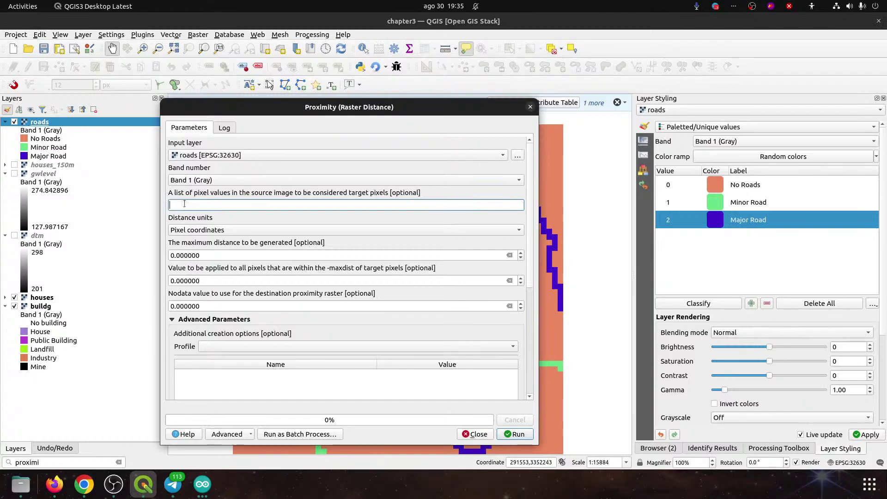
pyautogui.write('1,2')
pyautogui.click(292, 218)
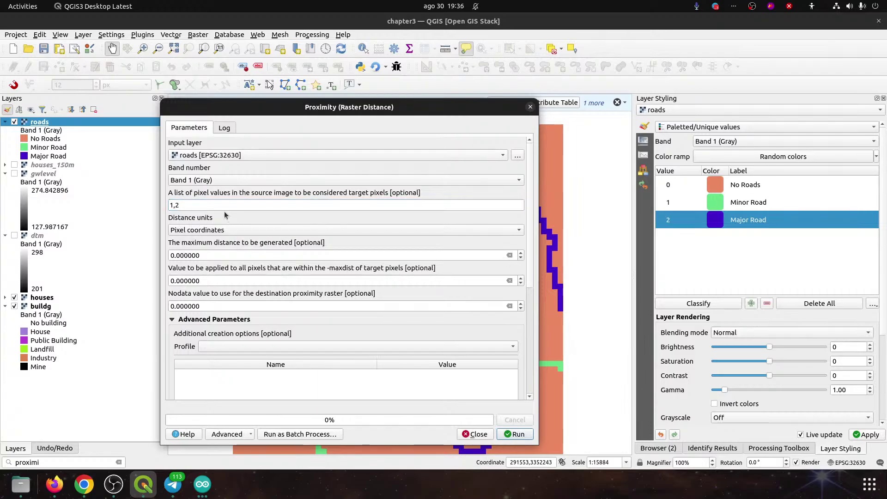
# - Keep target pixel values 1,2, set the distance units to Georeferenced coordinates, and set the maximum distance to 150
pyautogui.click(173, 206)
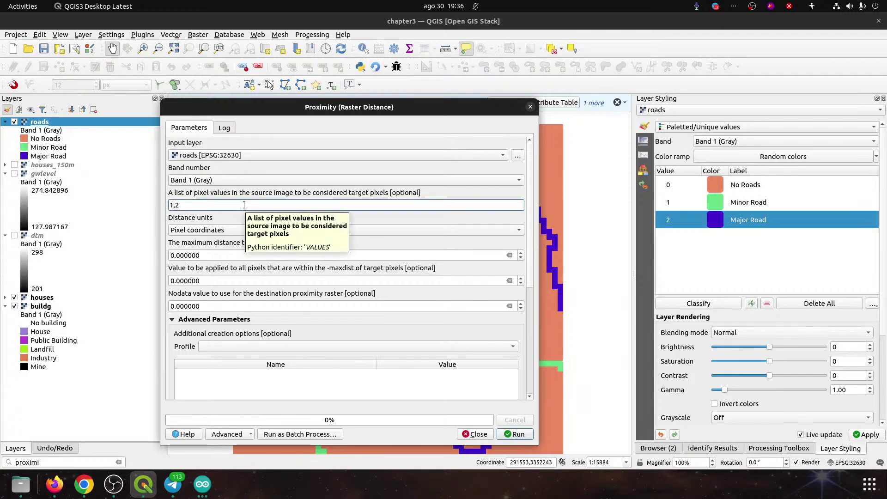
pyautogui.press('BackSpace')
pyautogui.write(',')
pyautogui.click(209, 229)
pyautogui.click(214, 218)
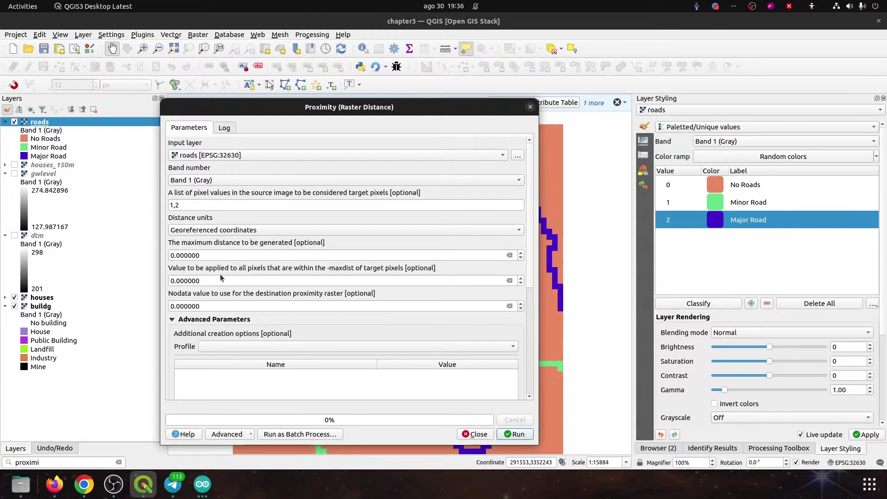
pyautogui.click(204, 256)
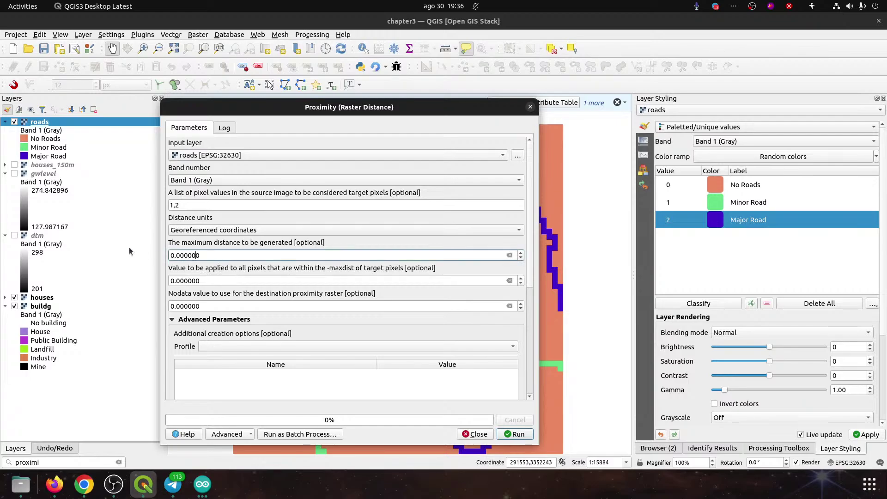
pyautogui.write('250')
pyautogui.hotkey('ctrl', 'a')
pyautogui.write('150')
pyautogui.doubleClick(200, 280)
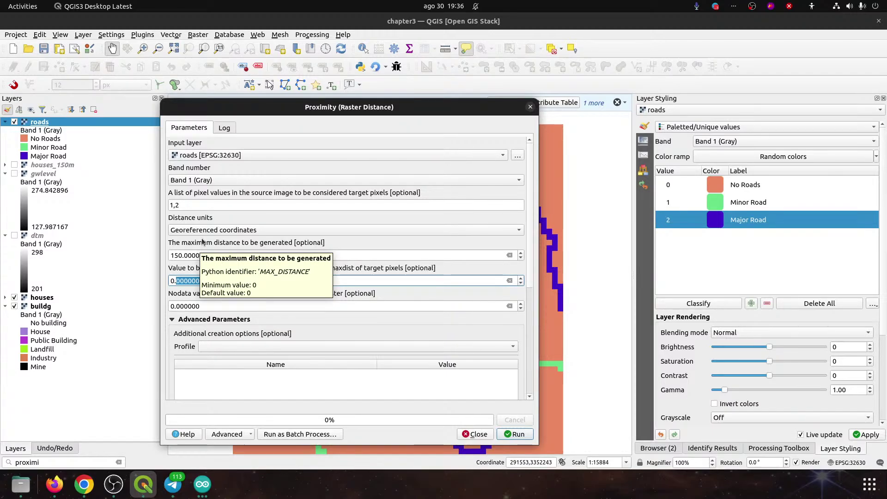
# - Move the Proximity dialog aside and toggle the roads and houses_150m layers to compare them, leaving only roads of the two visible
pyautogui.moveTo(236, 109); pyautogui.dragTo(320, 93)
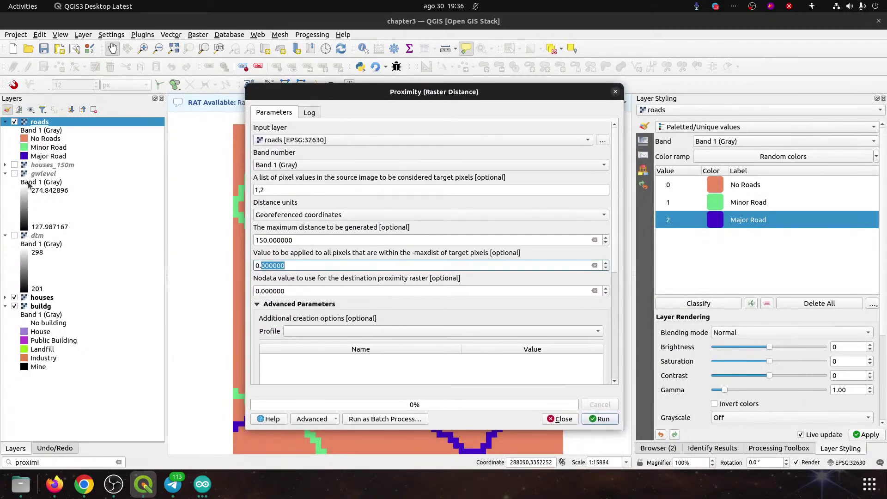
pyautogui.click(14, 165)
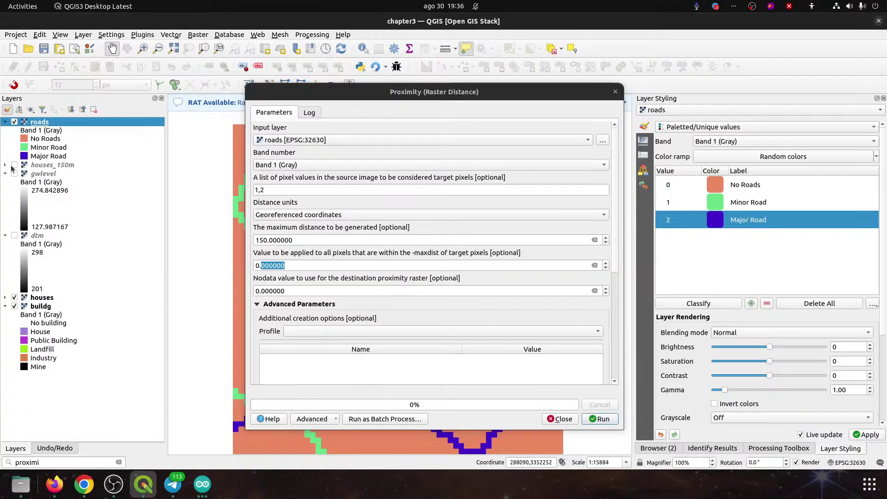
pyautogui.click(14, 121)
pyautogui.moveTo(312, 98); pyautogui.dragTo(387, 115)
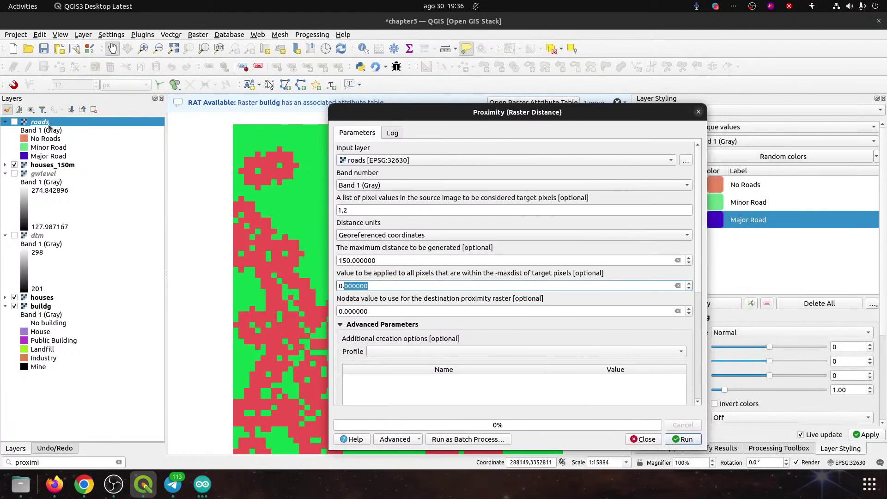
pyautogui.click(15, 165)
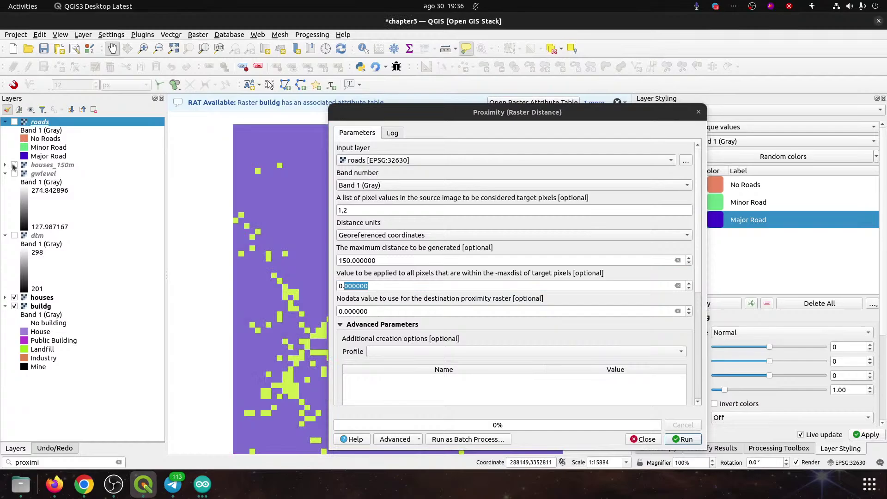
pyautogui.click(14, 122)
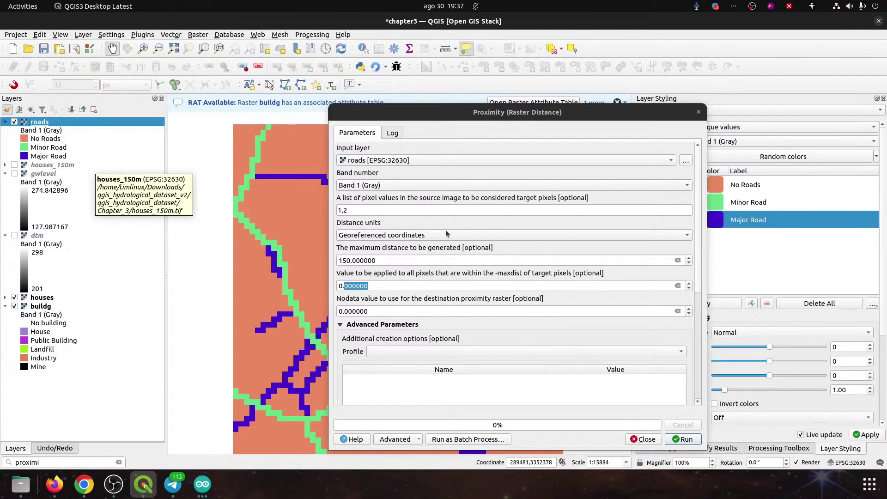
# - Set the output data type of the roads proximity raster to Byte
pyautogui.scroll(-4, 687, 341)
pyautogui.scroll(-3, 687, 341)
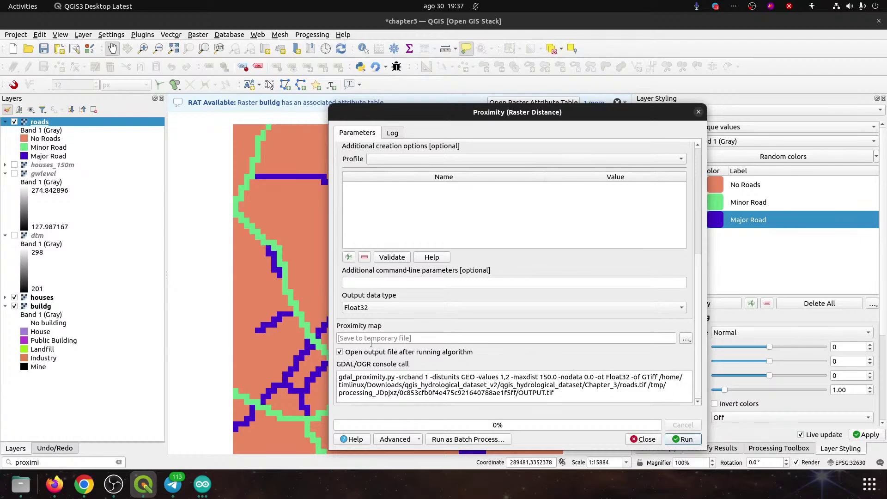
pyautogui.click(367, 308)
pyautogui.click(362, 251)
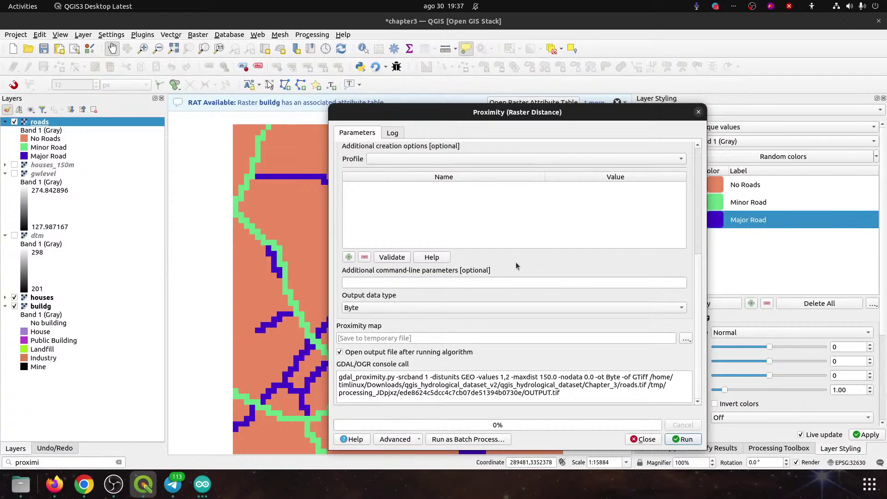
pyautogui.moveTo(697, 304); pyautogui.dragTo(695, 190)
pyautogui.moveTo(699, 147); pyautogui.dragTo(704, 338)
# - Set the proximity map to save as roads_150m.tif in the Chapter_3 folder
pyautogui.click(690, 342)
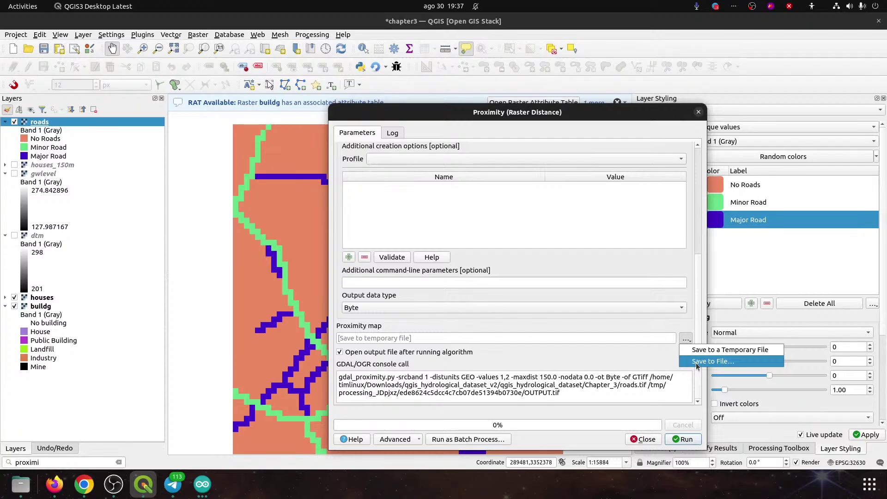
pyautogui.click(697, 366)
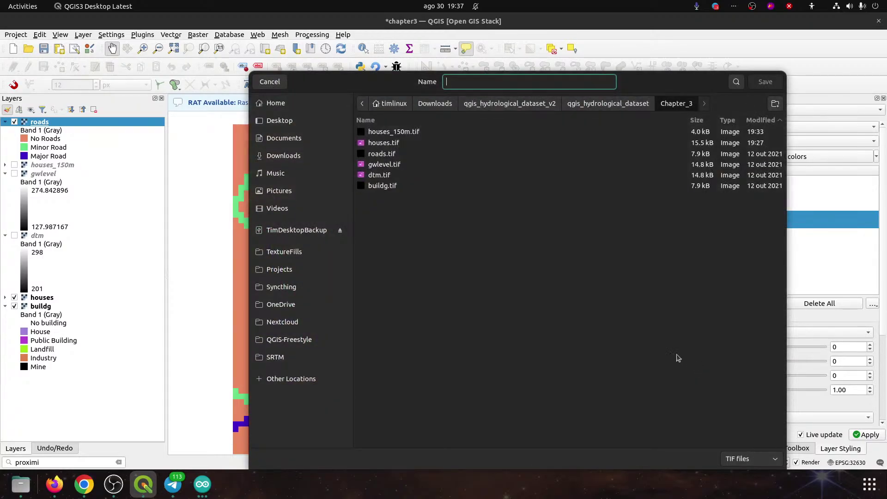
pyautogui.click(406, 133)
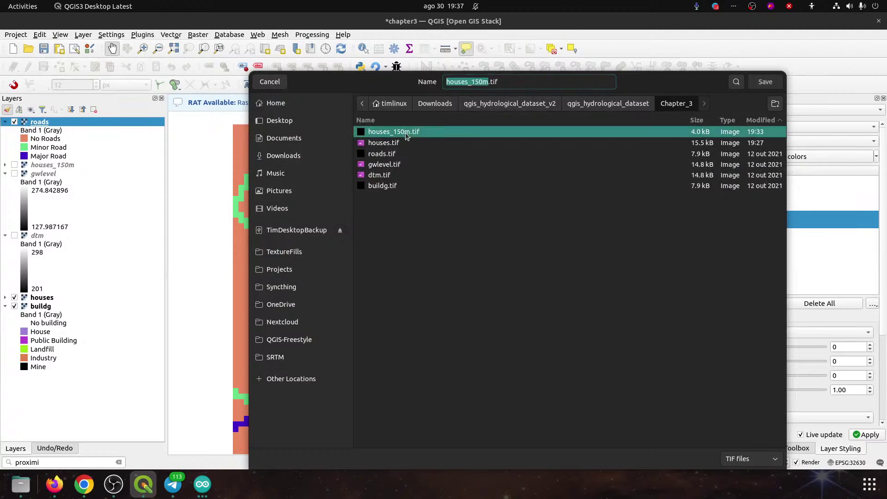
pyautogui.click(467, 81)
pyautogui.moveTo(467, 82); pyautogui.dragTo(314, 82)
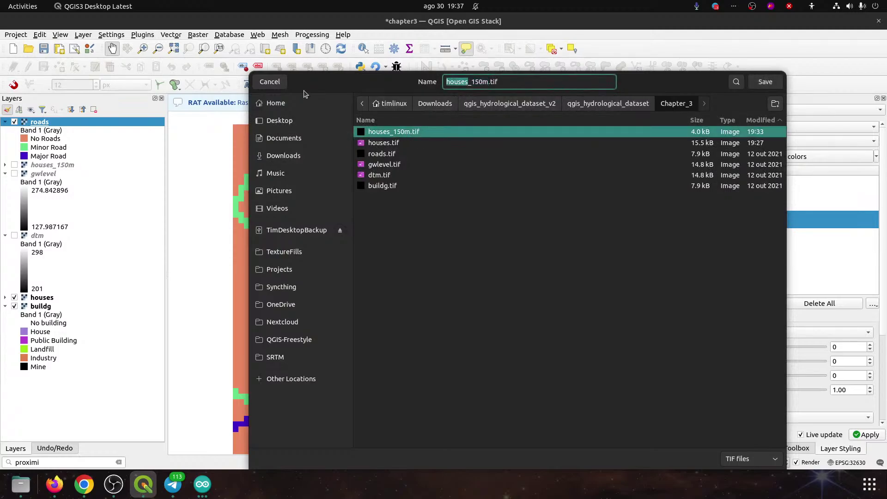
pyautogui.write('roads')
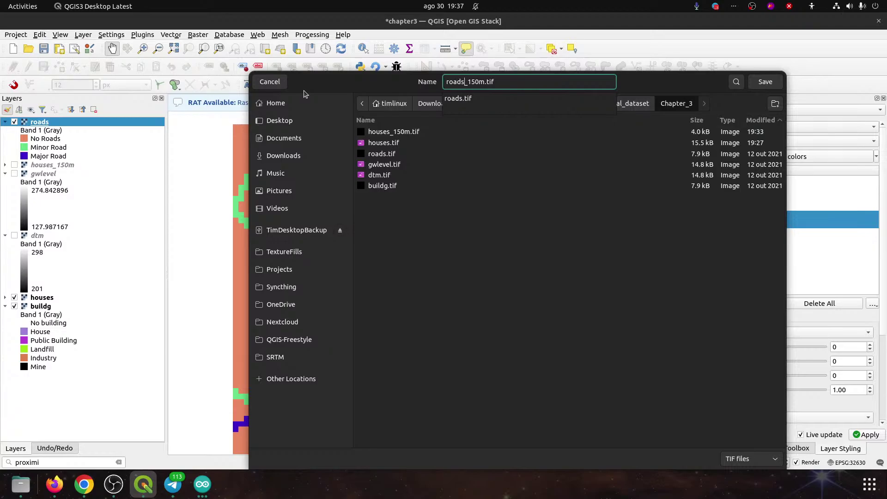
pyautogui.click(758, 85)
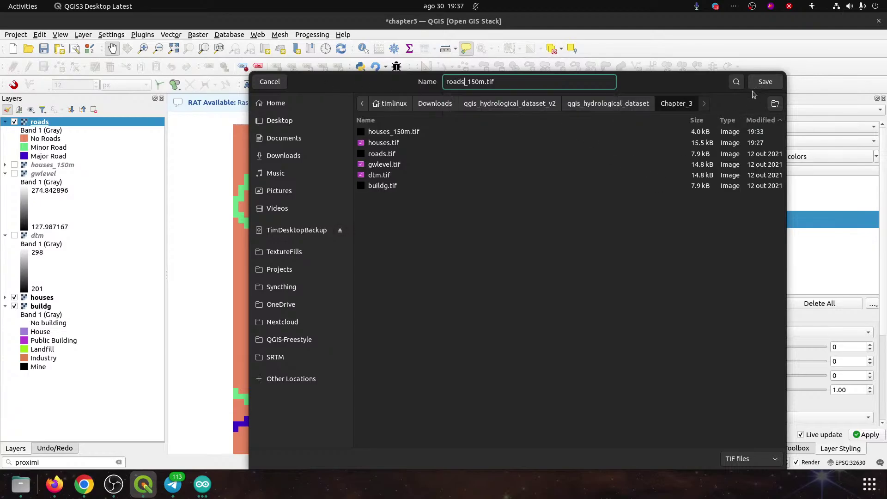
pyautogui.click(759, 86)
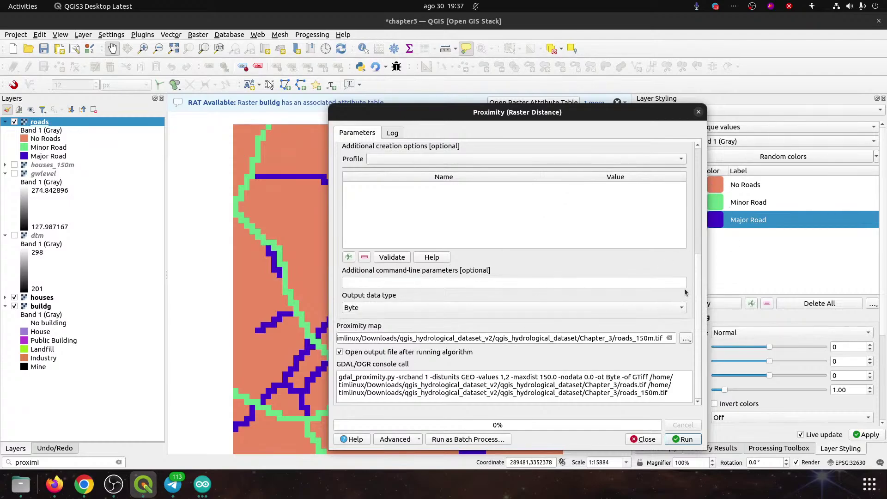
# - Set the value for pixels within the maximum distance to 1 and run the Proximity algorithm on the roads
pyautogui.scroll(10, 697, 279)
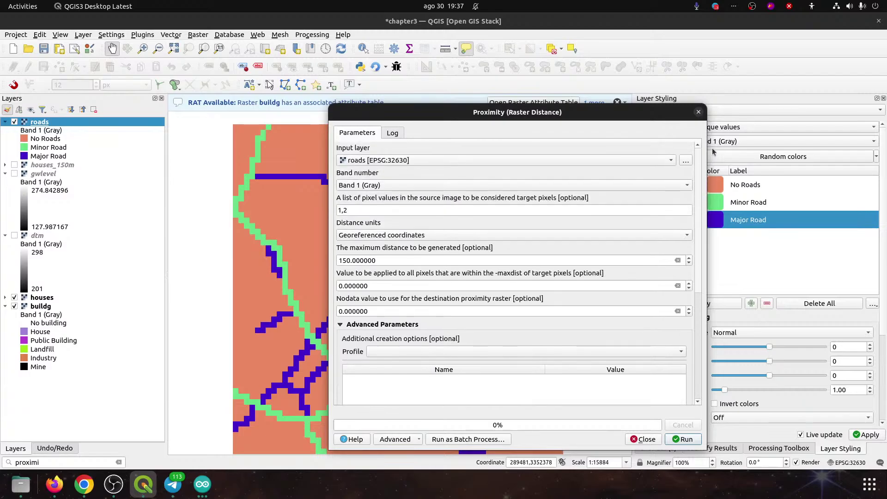
pyautogui.moveTo(369, 285); pyautogui.dragTo(307, 287)
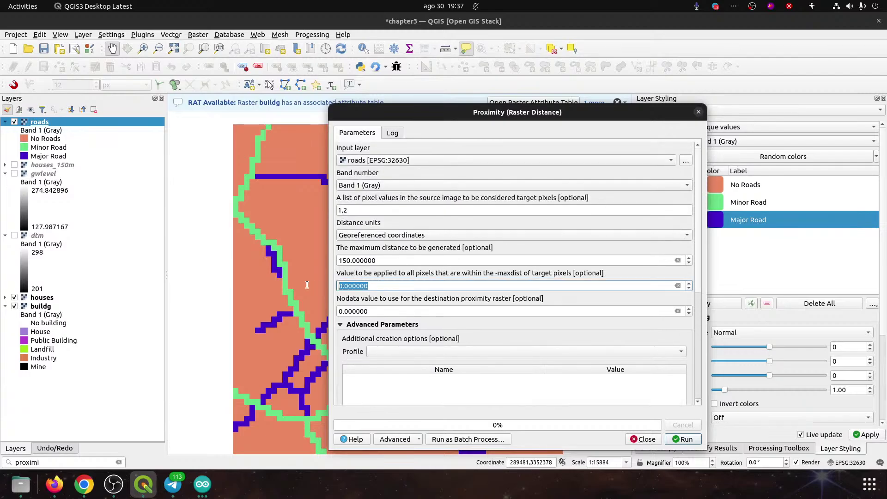
pyautogui.write('1')
pyautogui.click(391, 312)
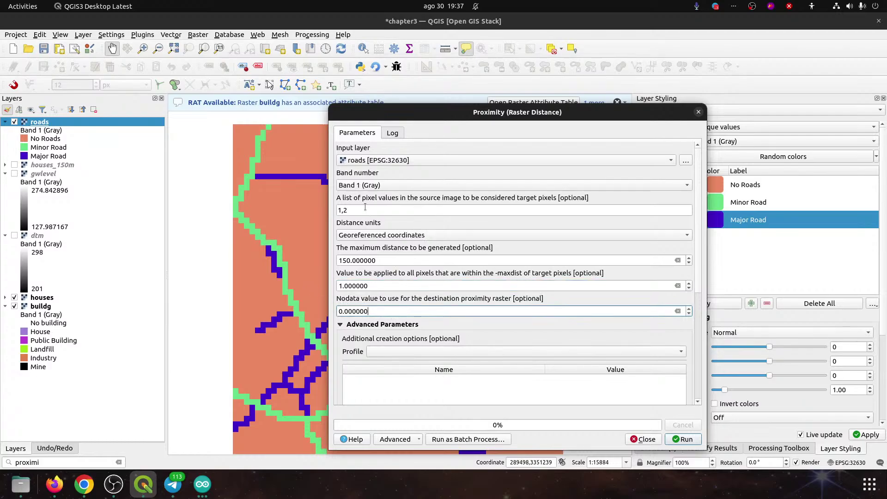
pyautogui.tripleClick(421, 206)
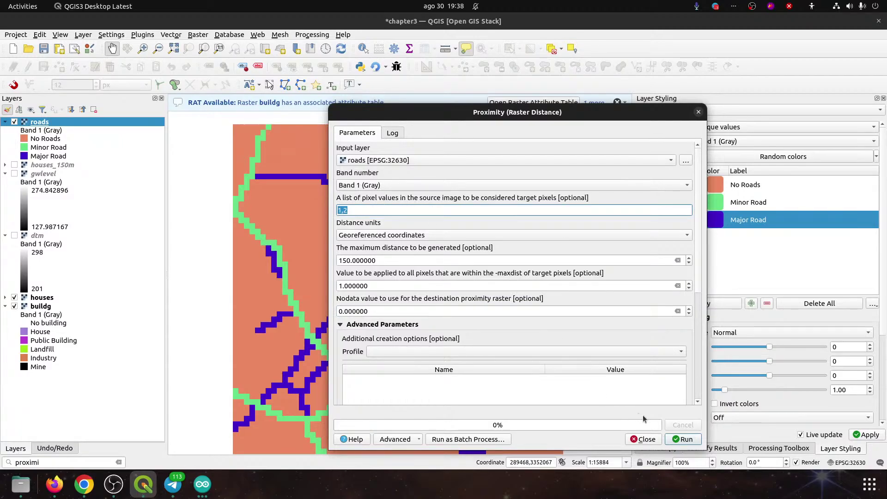
pyautogui.click(683, 439)
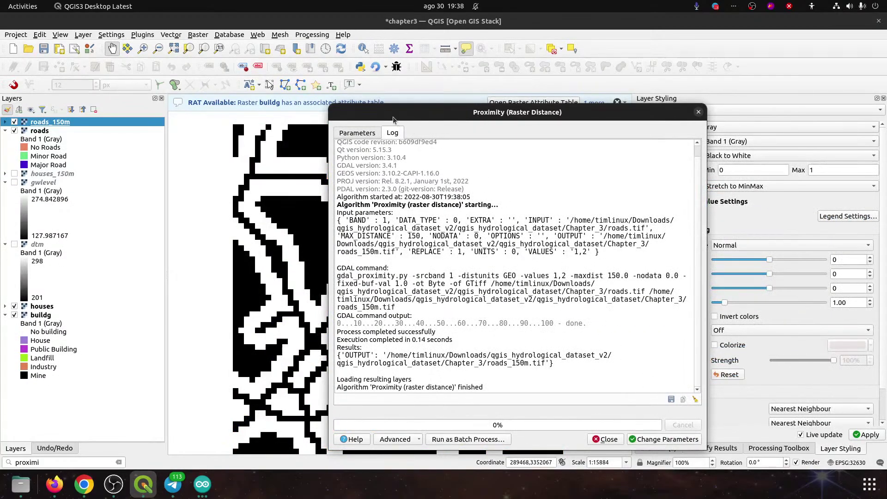
# - Move the Proximity dialog off the map, close it, and save the project
pyautogui.moveTo(395, 115); pyautogui.dragTo(691, 100)
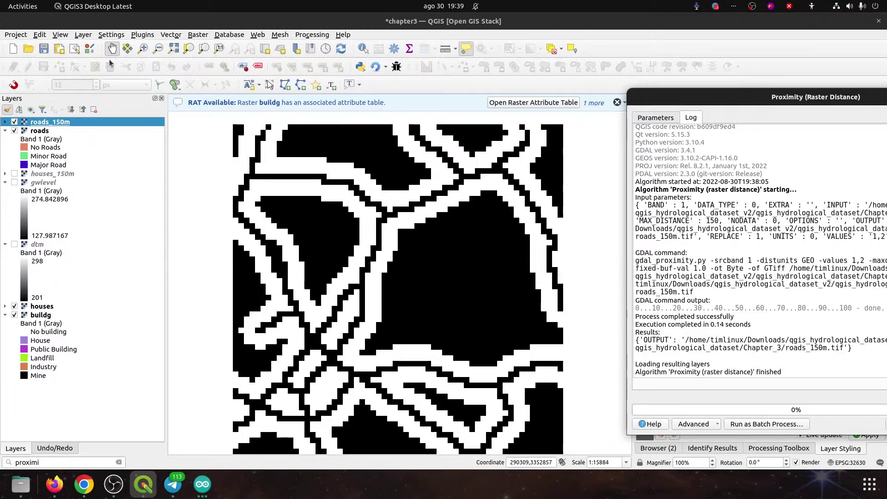
pyautogui.moveTo(879, 104); pyautogui.dragTo(651, 107)
pyautogui.click(768, 99)
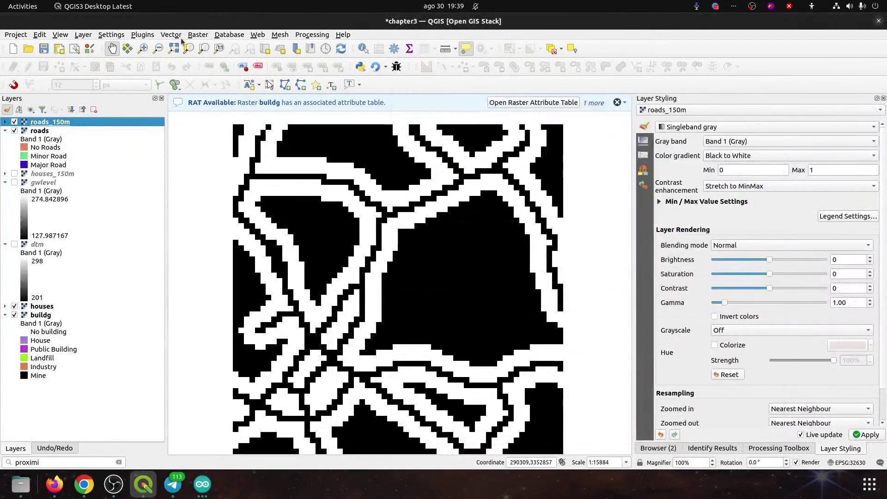
pyautogui.click(44, 48)
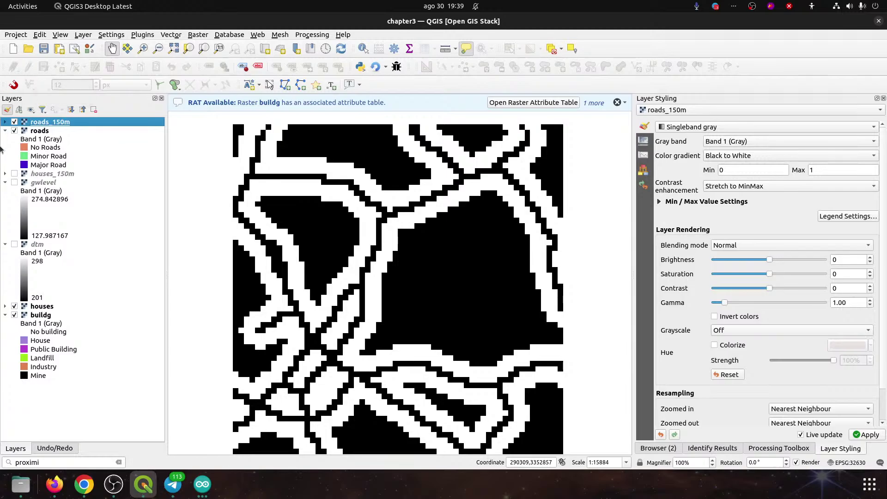
# - Select the buildg layer, open the Raster Calculator, and add the buildg@1 band to the expression
pyautogui.click(40, 316)
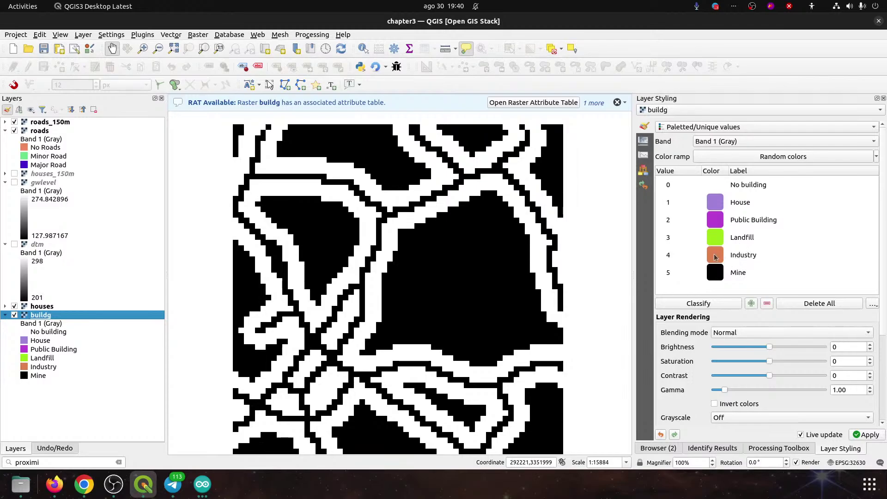
pyautogui.click(204, 37)
pyautogui.click(205, 45)
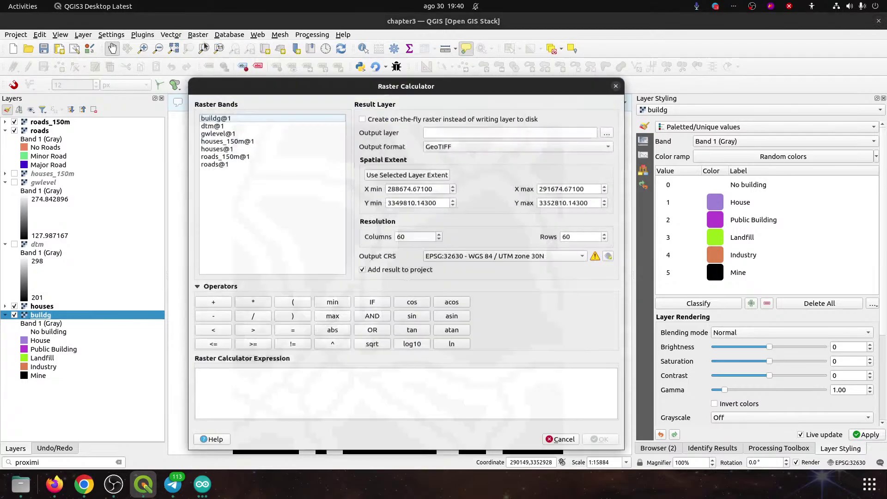
pyautogui.click(220, 116)
pyautogui.doubleClick(220, 115)
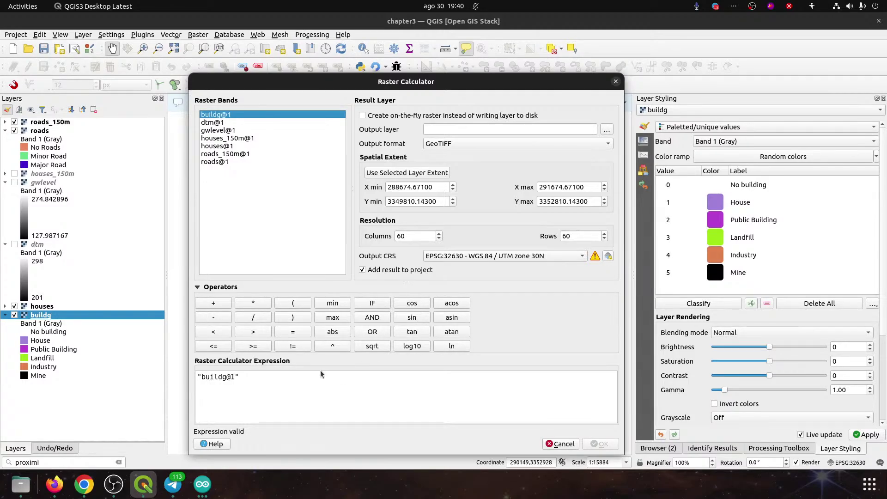
# - Try to extend the buildg@1 expression with the ln operator and the class values 3,4,5
pyautogui.click(268, 379)
pyautogui.click(463, 347)
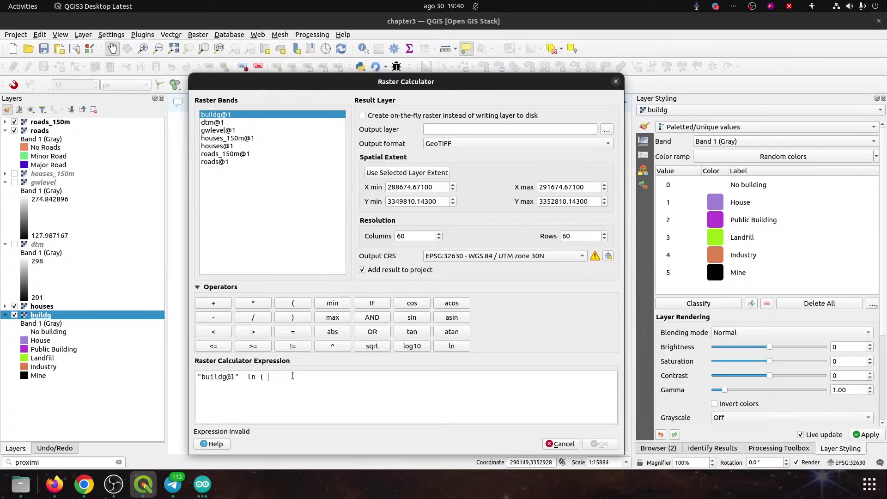
pyautogui.write('3,4,5')
pyautogui.click(264, 379)
pyautogui.press('BackSpace')
# - Open the Raster Calculator help page in the browser and search its text for the "in" operator
pyautogui.click(214, 444)
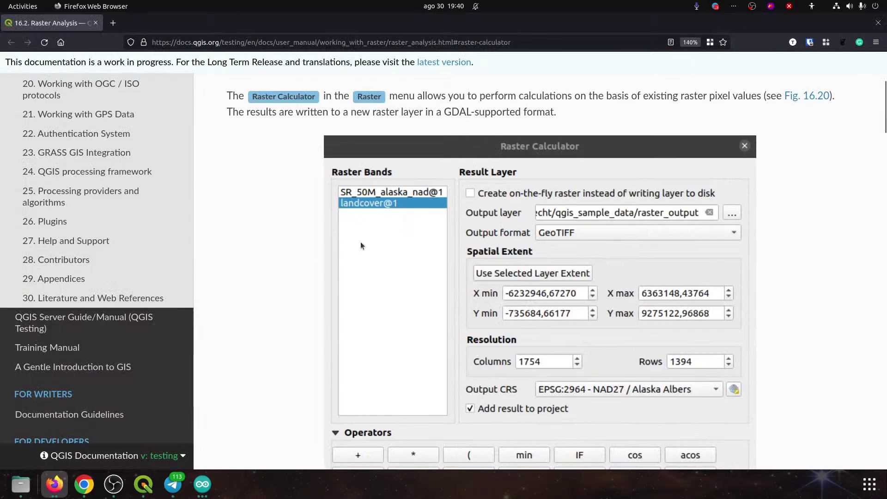
pyautogui.scroll(-6, 241, 295)
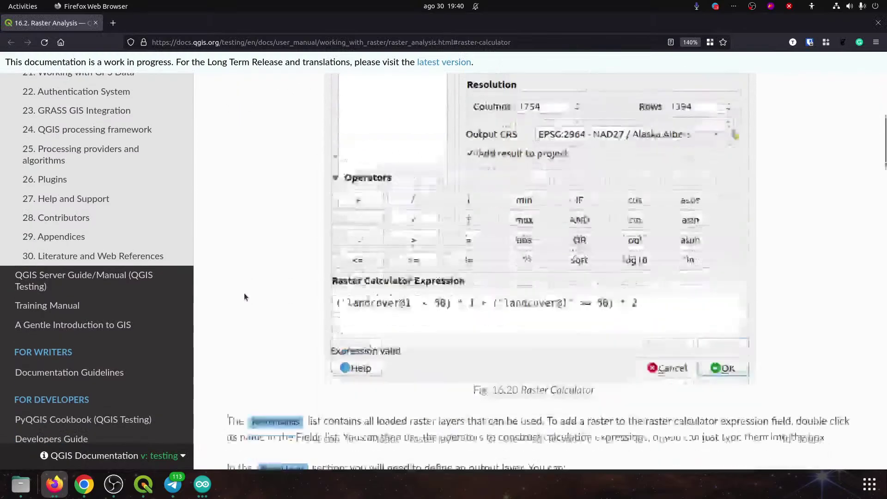
pyautogui.scroll(-8, 245, 288)
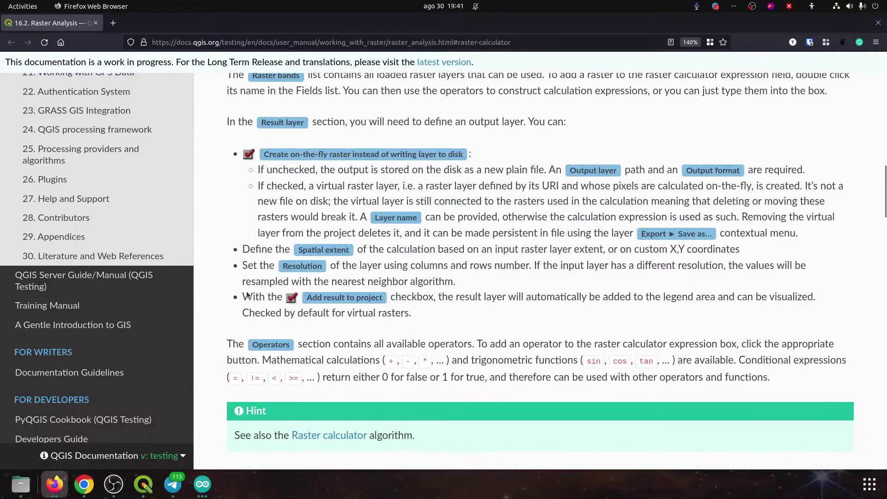
pyautogui.scroll(-1, 247, 295)
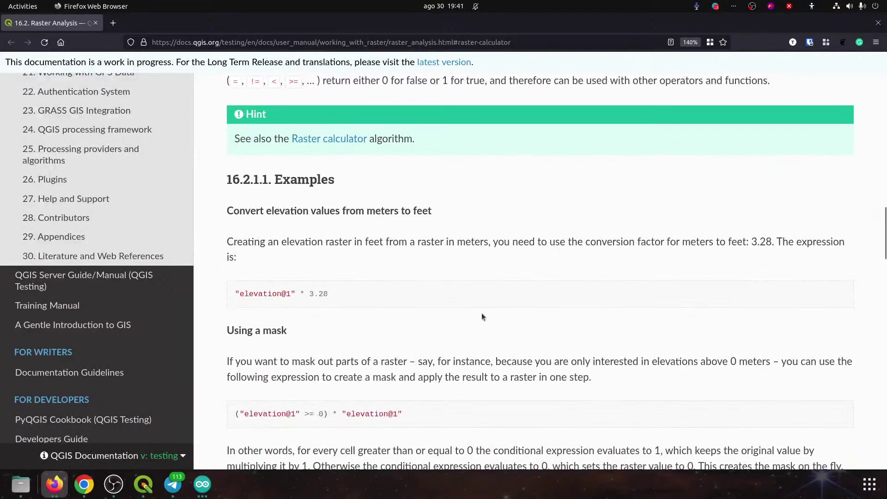
pyautogui.hotkey('ctrl', 'f')
pyautogui.write('in')
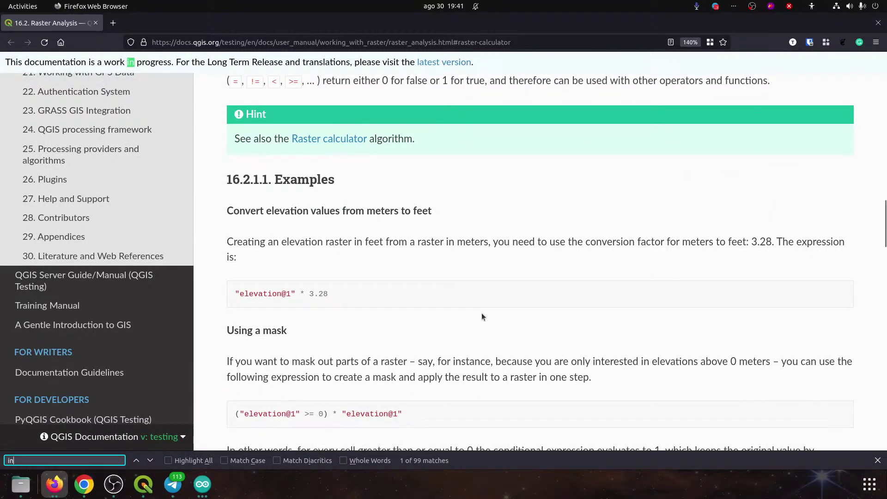
pyautogui.press('Return')
pyautogui.press('Return')
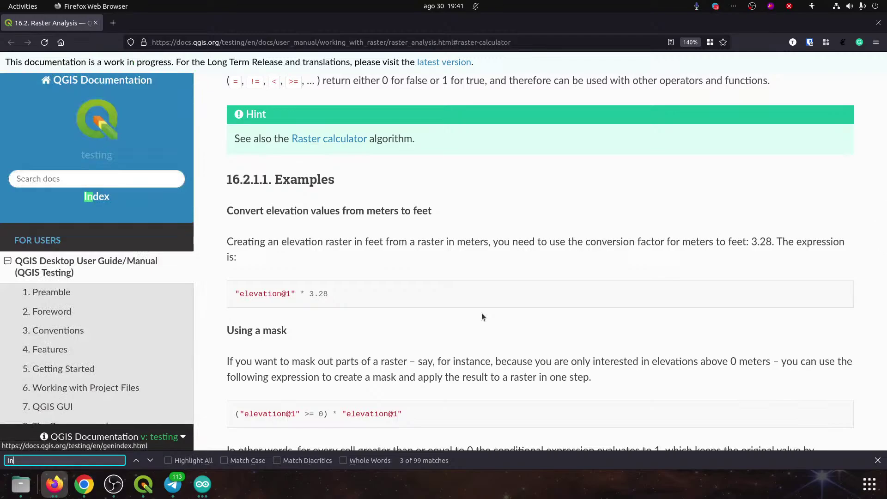
pyautogui.press('Return')
pyautogui.press('Return')
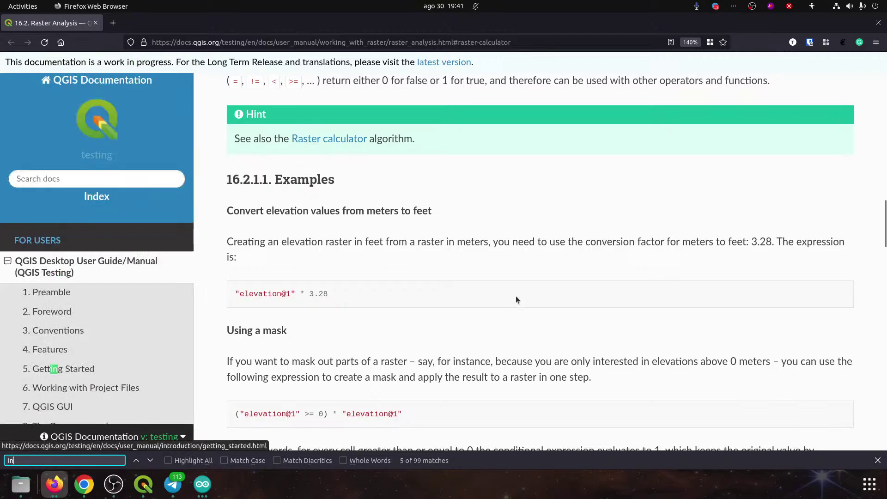
# - Search the documentation for "in (", examine the expression examples and the rest of the page, and close the browser
pyautogui.scroll(-1, 515, 296)
pyautogui.scroll(-10, 516, 299)
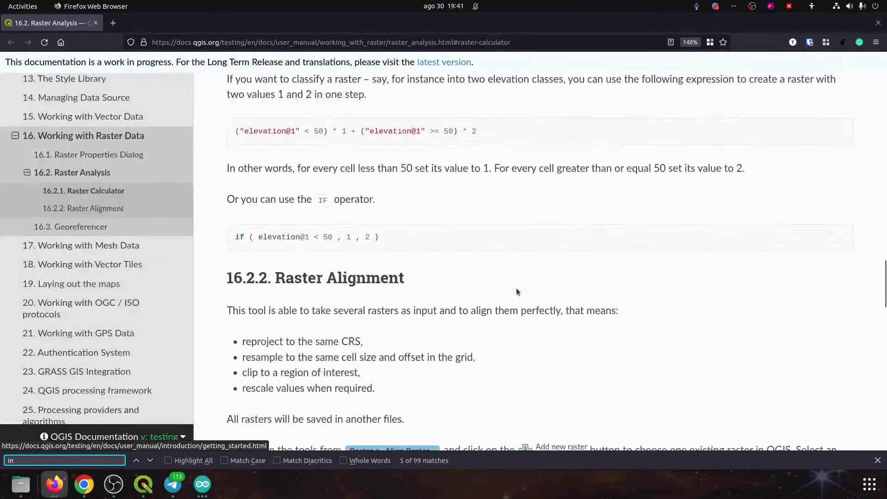
pyautogui.scroll(-10, 516, 292)
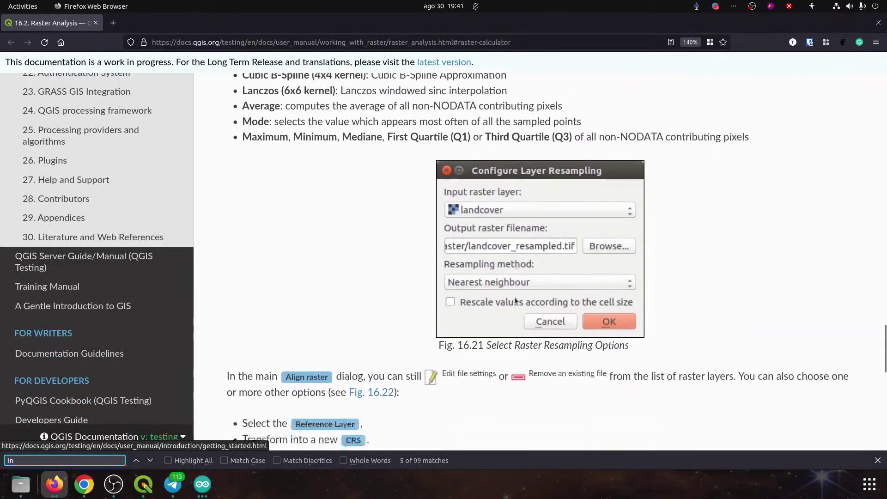
pyautogui.write('(')
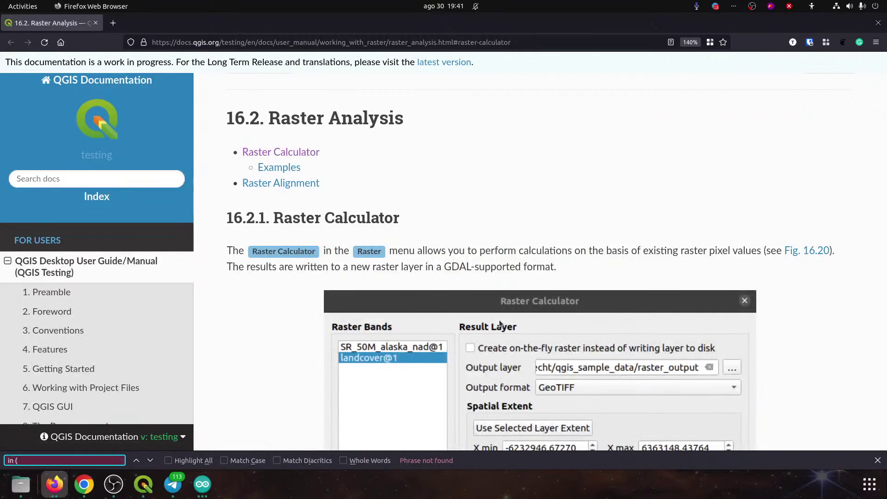
pyautogui.scroll(-12, 649, 307)
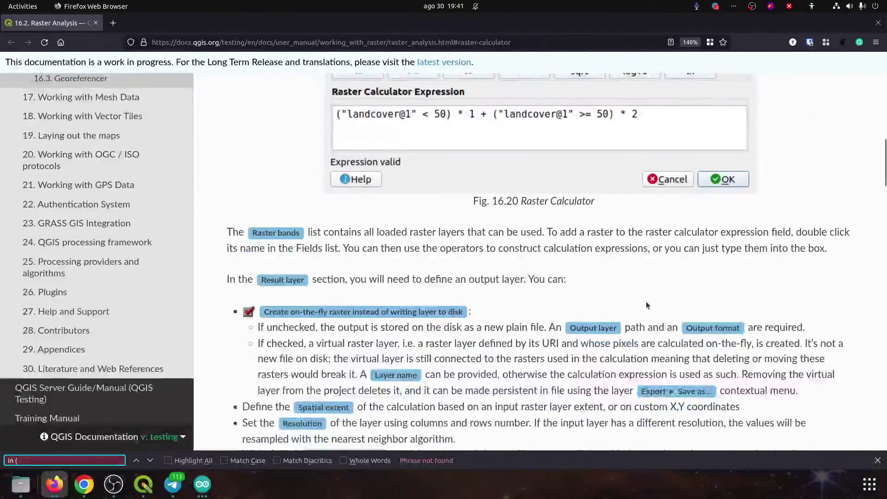
pyautogui.scroll(-9, 644, 303)
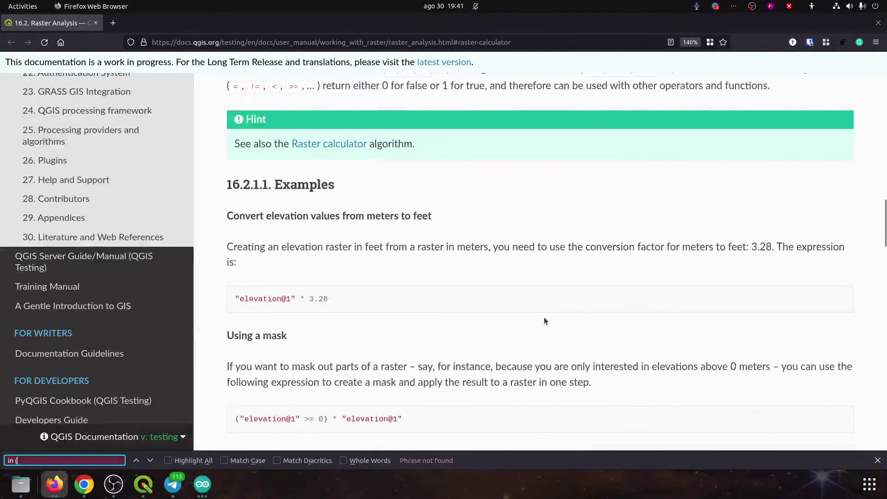
pyautogui.scroll(-9, 542, 321)
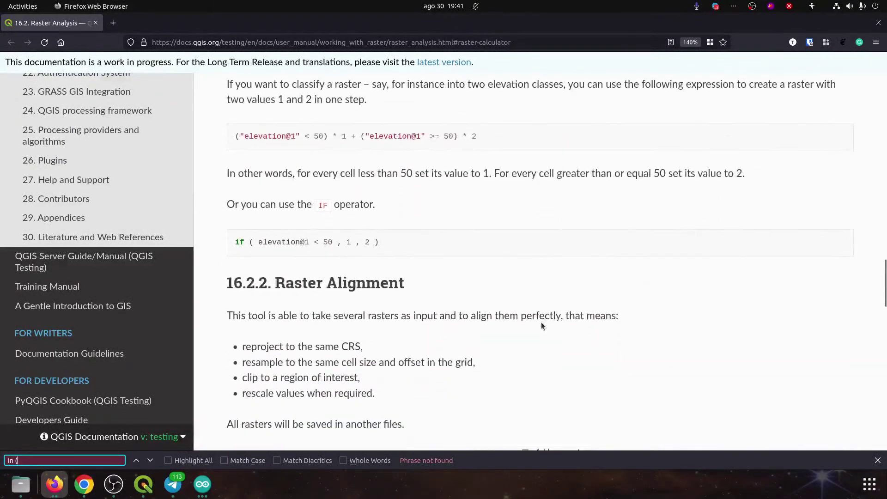
pyautogui.scroll(-10, 437, 294)
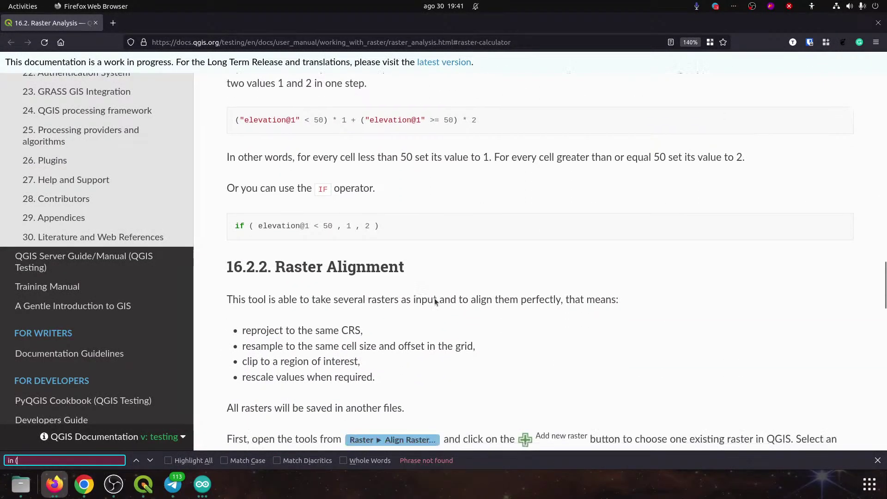
pyautogui.scroll(-10, 434, 315)
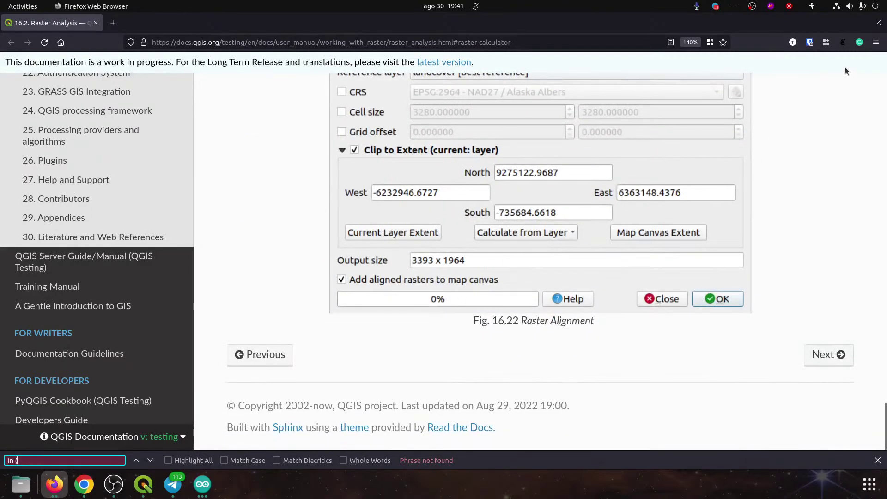
pyautogui.click(878, 23)
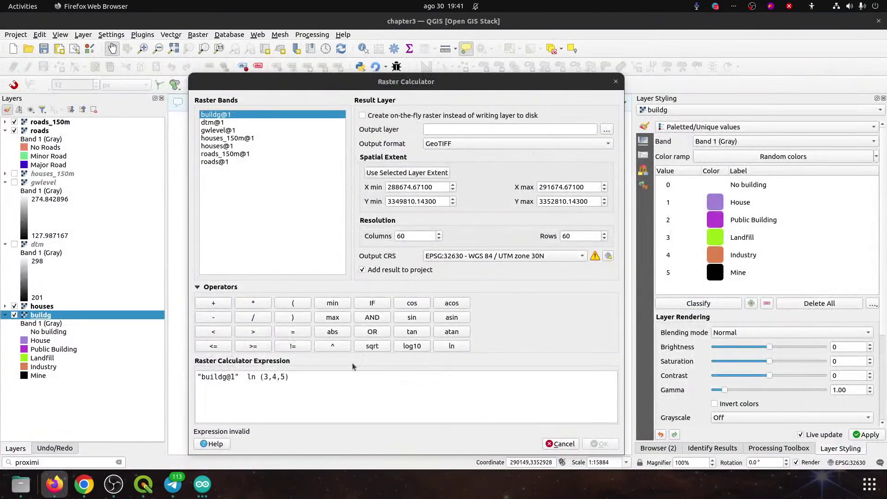
# - Wrap the building class test in a conditional so the expression reads if ("buildg@1" ln (3,4,5), 1, 0)
pyautogui.click(248, 376)
pyautogui.press('BackSpace')
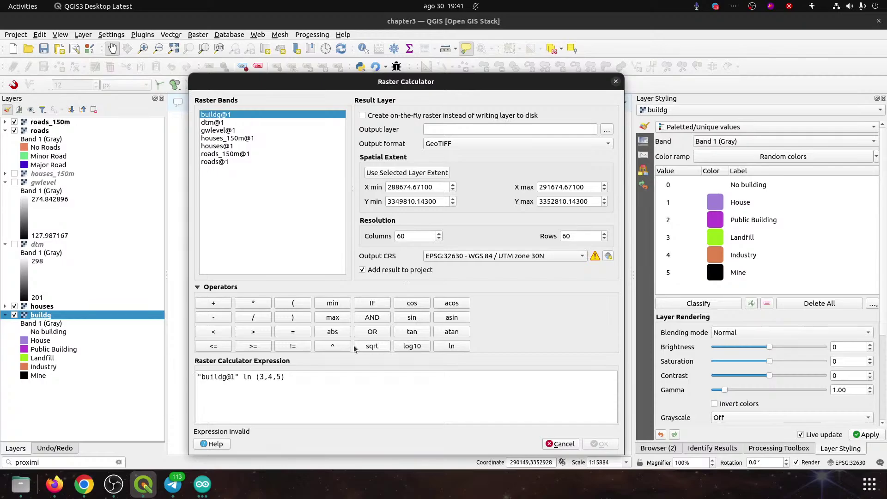
pyautogui.write('if')
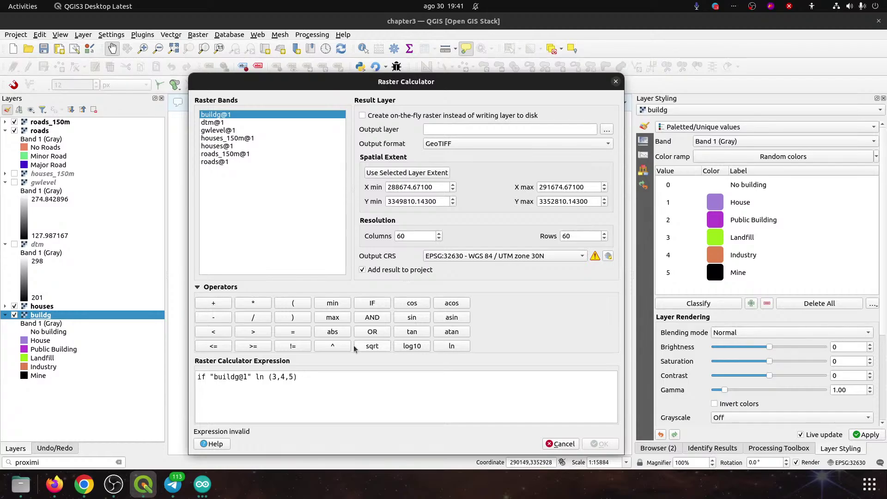
pyautogui.write('(3,4,5')
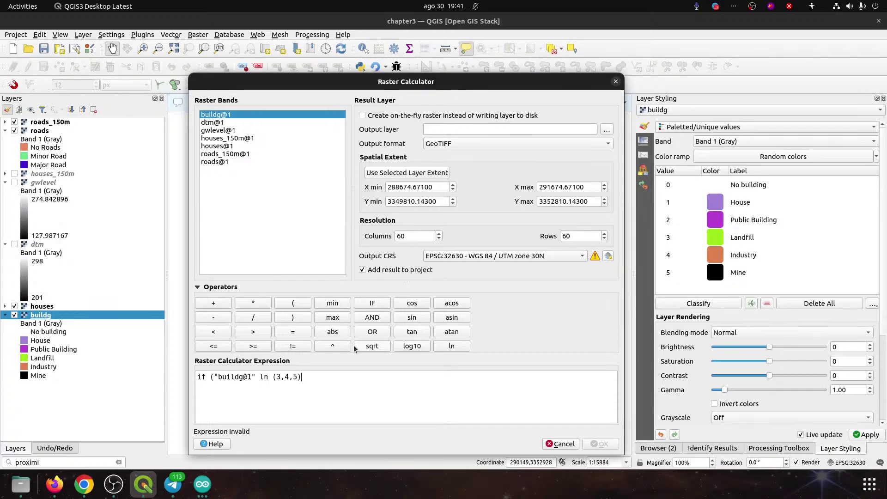
pyautogui.write('),')
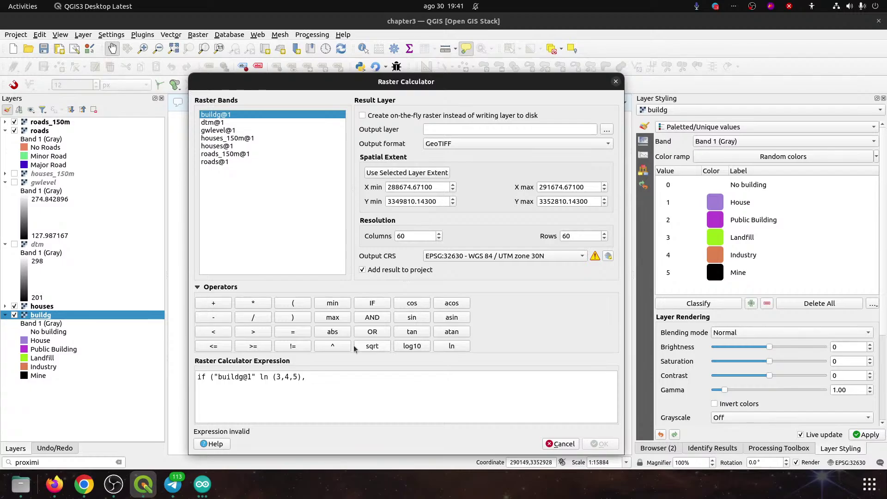
pyautogui.write(' 1, 0)')
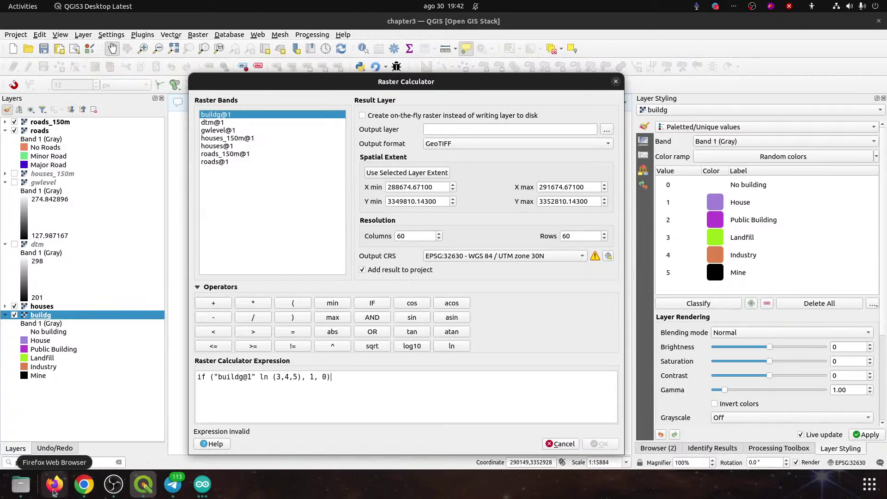
pyautogui.click(84, 485)
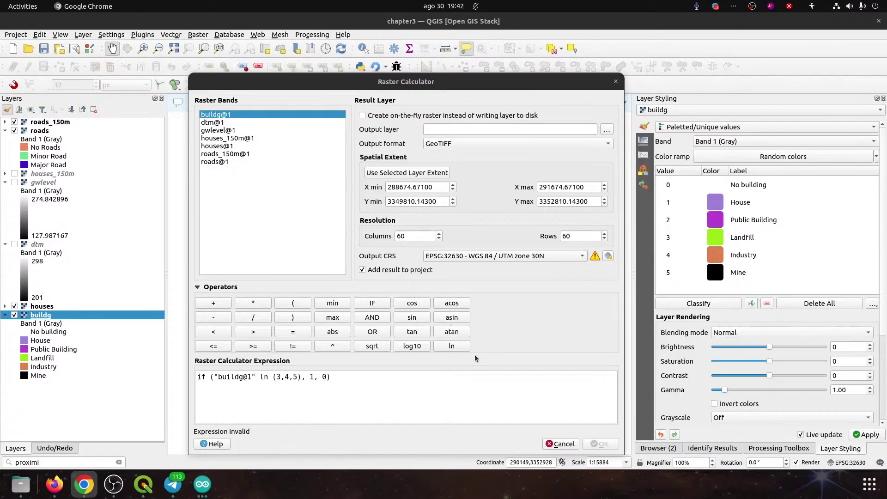
pyautogui.click(375, 360)
pyautogui.hotkey('shift', 'Left')
pyautogui.hotkey('shift', 'Left')
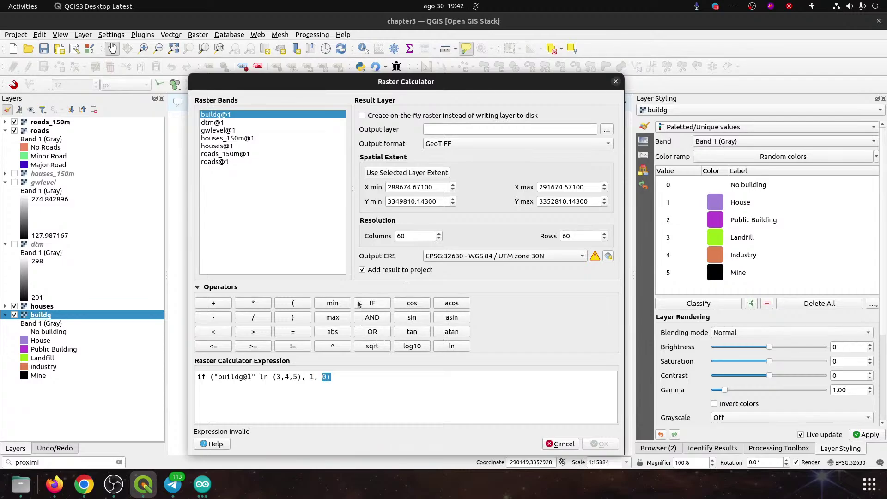
pyautogui.click(373, 384)
pyautogui.hotkey('ctrl', 'a')
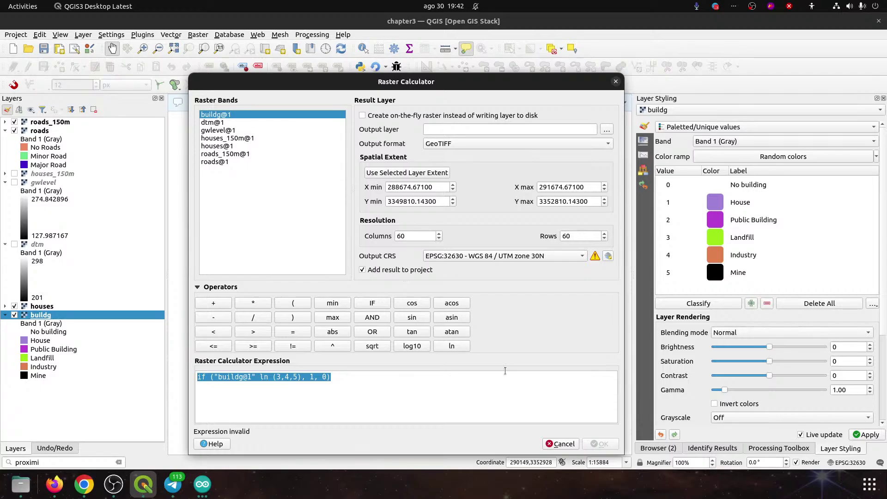
# - Rewrite the start of the expression as if "buildg@1" = 3 or, removing the ln operator and both opening parentheses
pyautogui.press('Home')
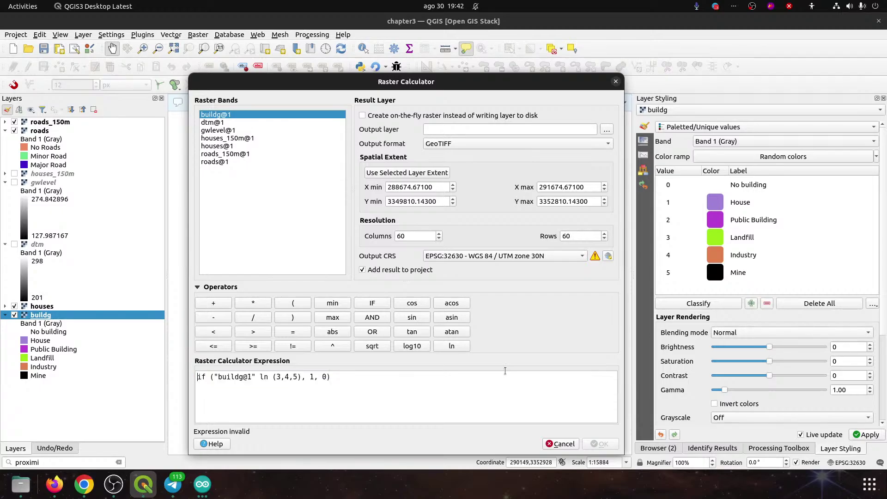
pyautogui.press('Delete')
pyautogui.press('Delete')
pyautogui.press('Delete')
pyautogui.press('Delete')
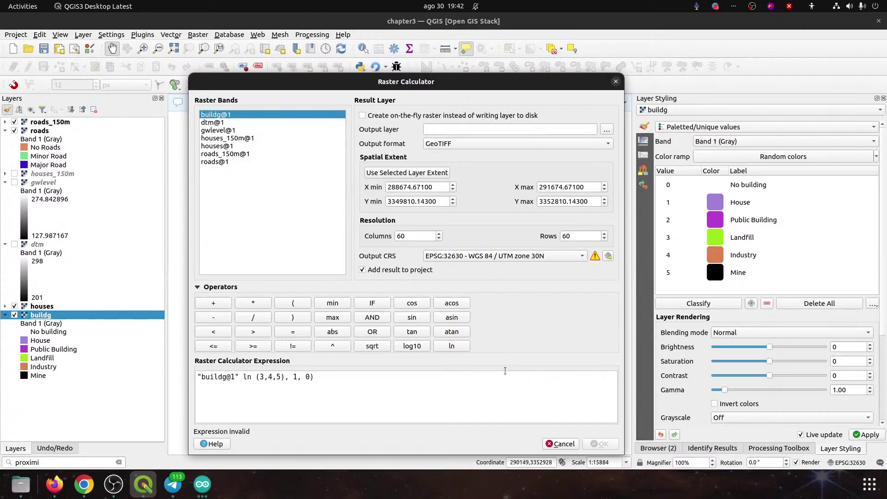
pyautogui.write('if')
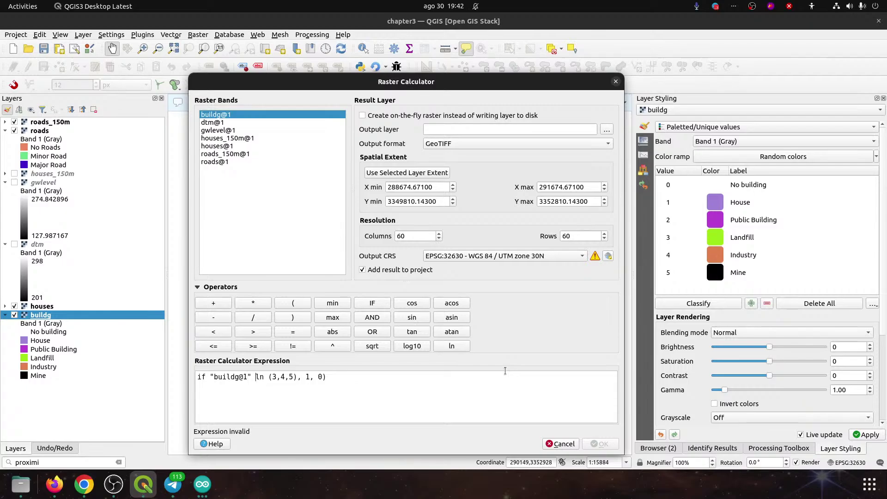
pyautogui.press('Delete')
pyautogui.press('Delete')
pyautogui.press('Delete')
pyautogui.press('Delete')
pyautogui.write('=')
pyautogui.press('Right')
pyautogui.write('or')
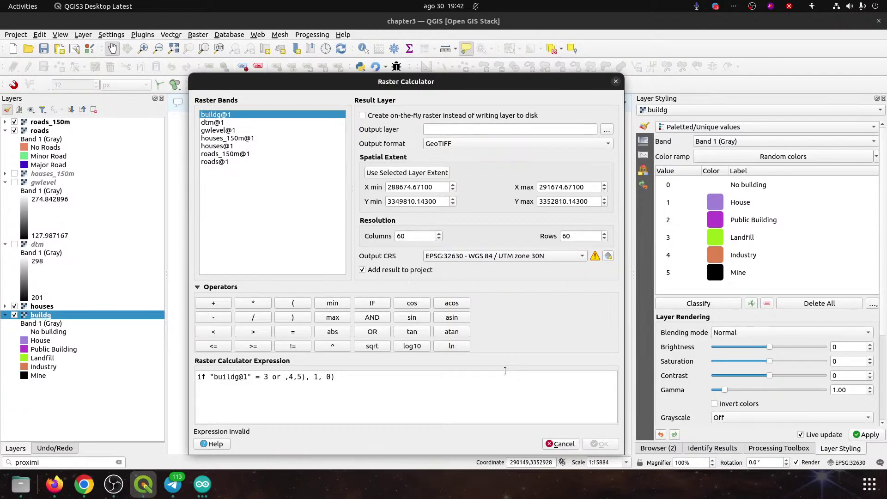
# - Copy the "buildg@1" = part of the first condition and paste it after the or operator
pyautogui.hotkey('shift', 'Left')
pyautogui.hotkey('shift', 'Left')
pyautogui.hotkey('shift', 'Left')
pyautogui.hotkey('shift', 'Left')
pyautogui.hotkey('shift', 'Left')
pyautogui.hotkey('shift', 'Left')
pyautogui.hotkey('shift', 'Left')
pyautogui.hotkey('shift', 'Left')
pyautogui.hotkey('shift', 'Left')
pyautogui.hotkey('shift', 'Left')
pyautogui.hotkey('shift', 'Left')
pyautogui.hotkey('shift', 'Left')
pyautogui.hotkey('shift', 'Left')
pyautogui.hotkey('ctrl', 'c')
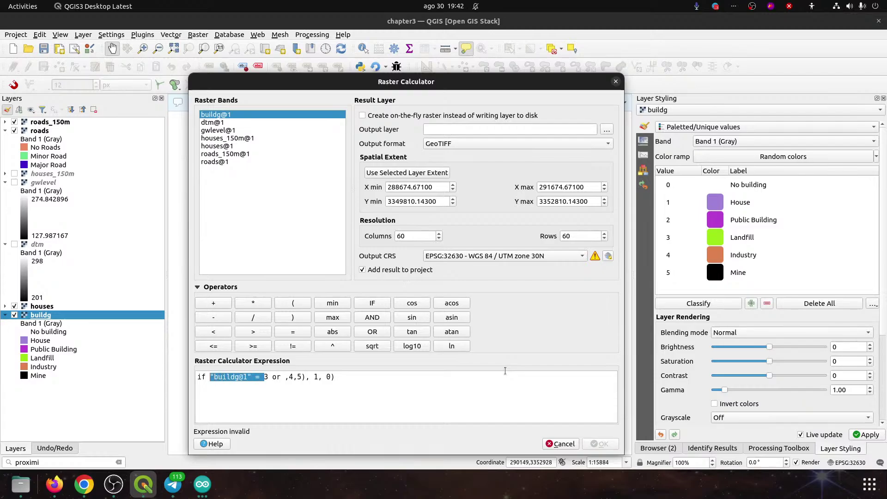
pyautogui.press('Right')
pyautogui.hotkey('ctrl', 'v')
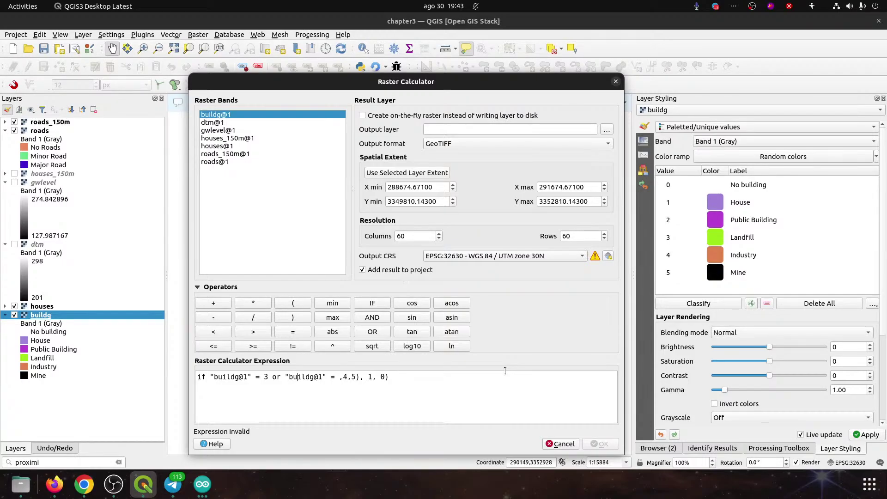
# - Add an opening parenthesis after the initial if and remove the extra if ( inserted on a separate line
pyautogui.hotkey('alt', 'Tab')
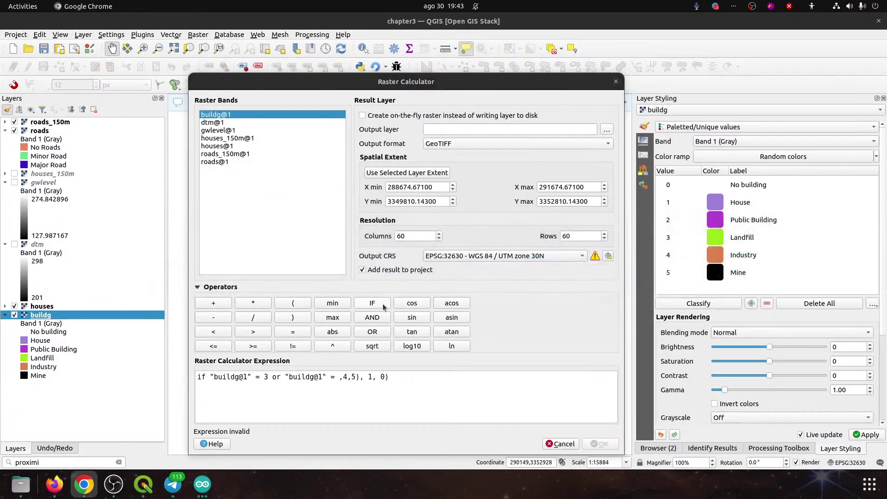
pyautogui.click(400, 386)
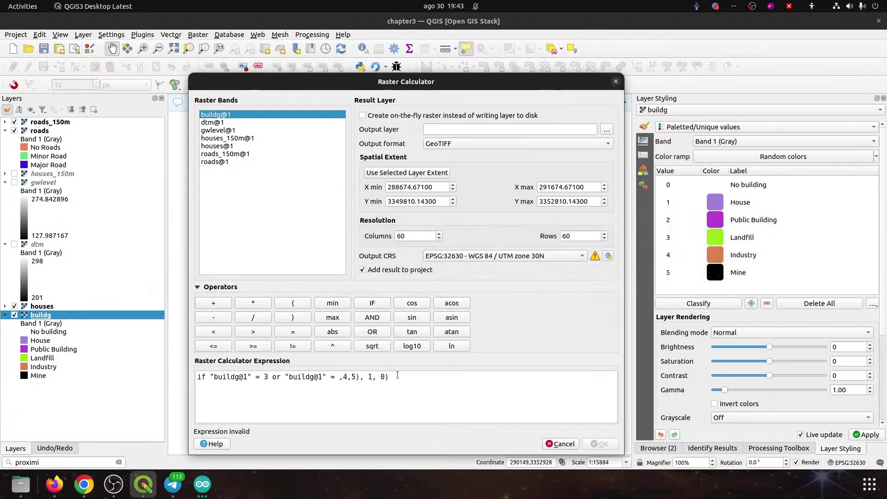
pyautogui.click(386, 306)
pyautogui.click(211, 377)
pyautogui.write('(')
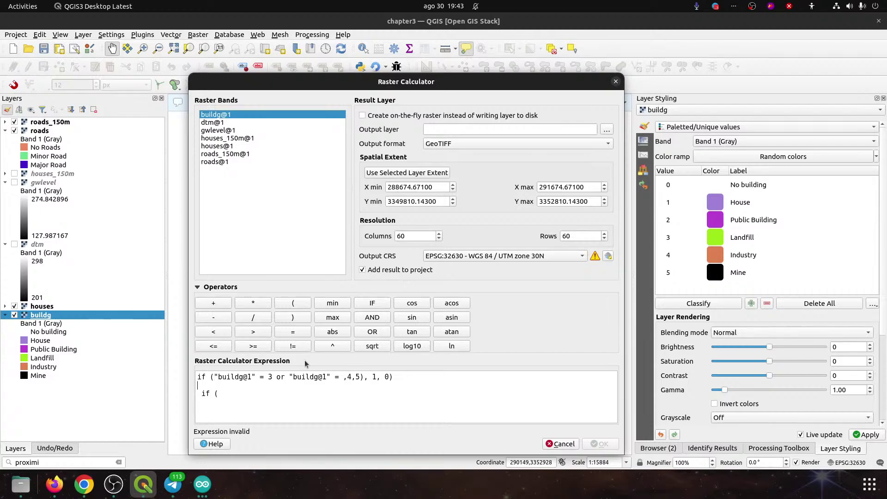
pyautogui.press('Down')
pyautogui.hotkey('shift', 'Down')
pyautogui.hotkey('shift', 'Down')
pyautogui.press('BackSpace')
# - Close the first condition with a parenthesis after 3 and put if ( before the second "buildg@1" condition
pyautogui.press('Left')
pyautogui.press('Left')
pyautogui.press('Left')
pyautogui.press('Left')
pyautogui.press('Left')
pyautogui.press('Left')
pyautogui.press('Left')
pyautogui.press('Left')
pyautogui.press('Left')
pyautogui.press('Left')
pyautogui.press('Left')
pyautogui.press('Left')
pyautogui.press('Left')
pyautogui.press('Left')
pyautogui.press('Left')
pyautogui.press('Left')
pyautogui.write(')')
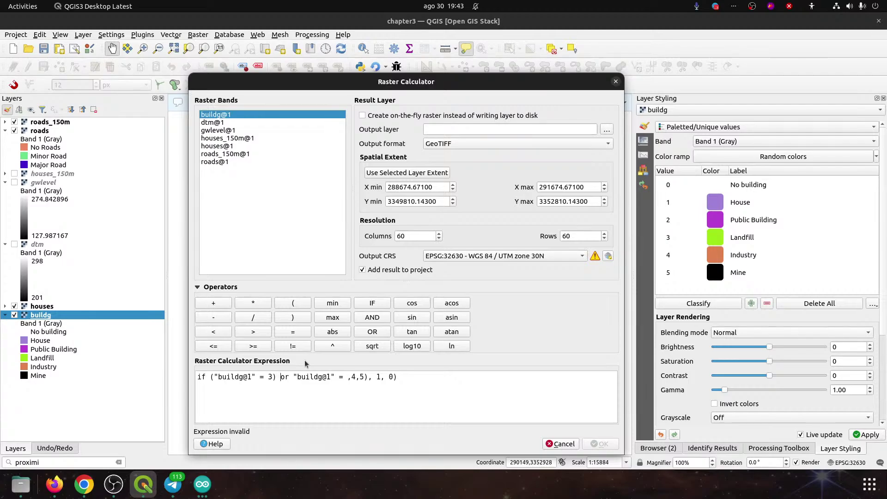
pyautogui.press('Right')
pyautogui.write('if (')
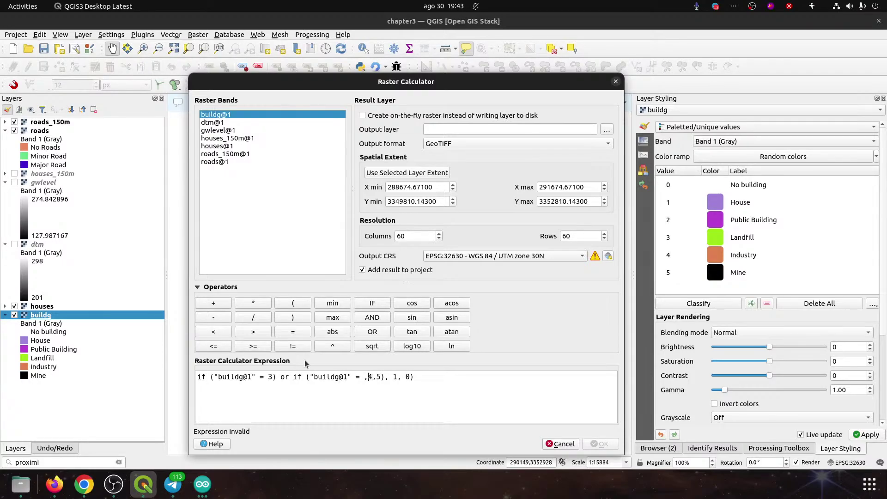
# - Close the second condition as "buildg@1" = 4) and add or if ( followed by the buildg@1 band for a third condition
pyautogui.press('BackSpace')
pyautogui.write(') or')
pyautogui.write('if (')
pyautogui.doubleClick(224, 116)
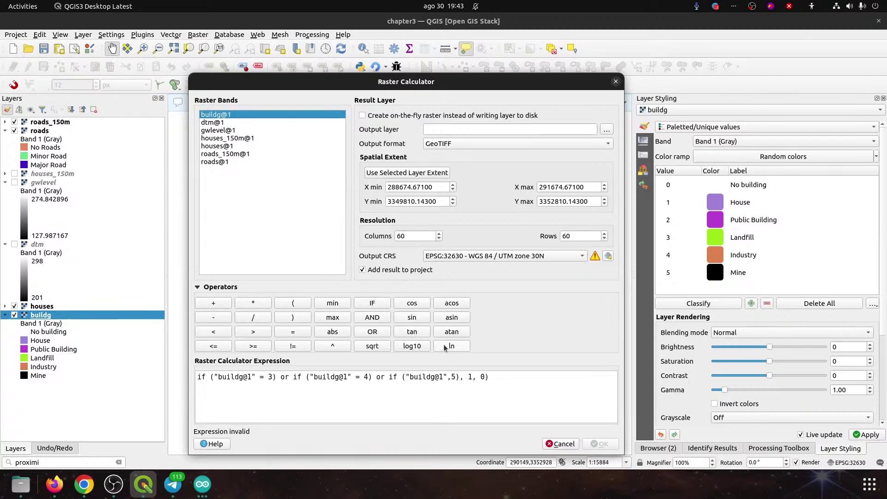
# - Finish the third condition as "buildg@1" = 5) and remove the trailing , 1, 0) from the expression
pyautogui.click(449, 376)
pyautogui.write('=')
pyautogui.press('Delete')
pyautogui.hotkey('shift', 'End')
pyautogui.press('Delete')
# - Add the result values , 1, 0 inside the first condition's parentheses, after the 3
pyautogui.click(273, 377)
pyautogui.write(', ')
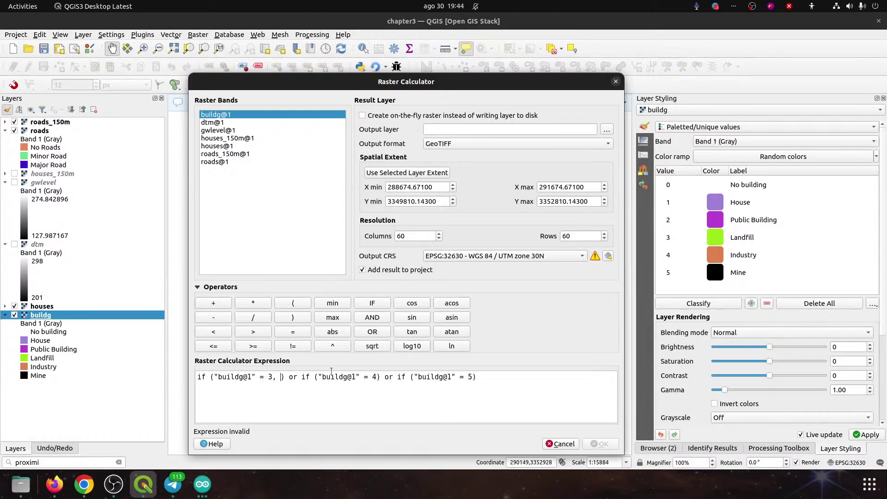
pyautogui.write('1,')
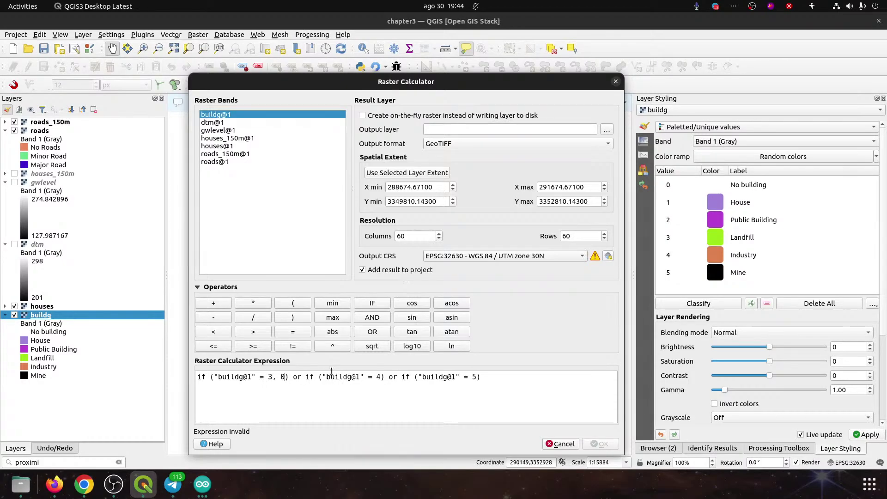
pyautogui.write(' 0')
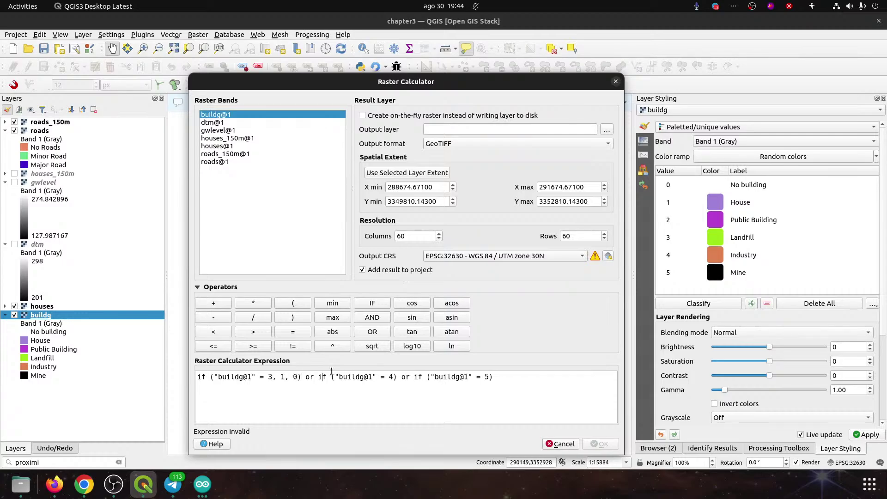
# - Add the result values , 1, 0 inside the second and third conditions, after the 4 and the 5
pyautogui.press('Right')
pyautogui.press('Right')
pyautogui.press('Right')
pyautogui.press('Right')
pyautogui.press('Right')
pyautogui.press('Right')
pyautogui.press('Right')
pyautogui.press('Right')
pyautogui.press('Right')
pyautogui.press('Right')
pyautogui.write(', 1, 0')
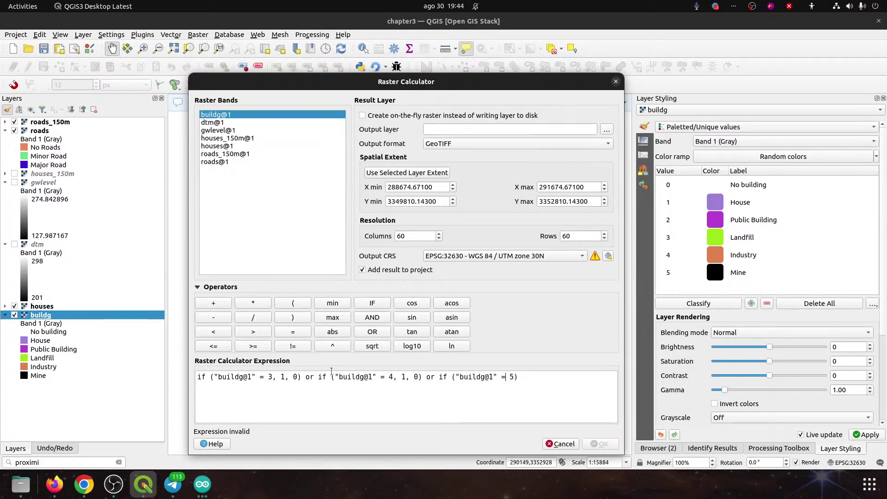
pyautogui.write(', 1, 0')
pyautogui.click(568, 375)
pyautogui.click(267, 377)
# - Replace the whole conditional expression with "buildg@1" >= 3
pyautogui.tripleClick(387, 372)
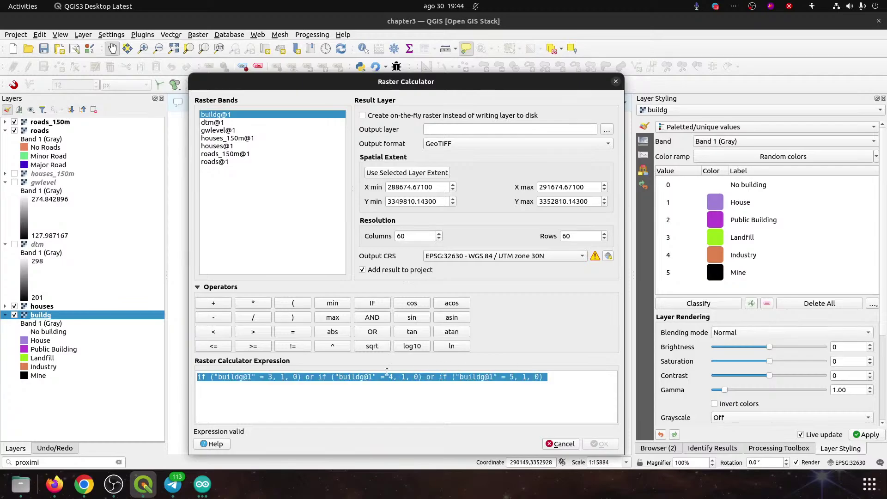
pyautogui.press('BackSpace')
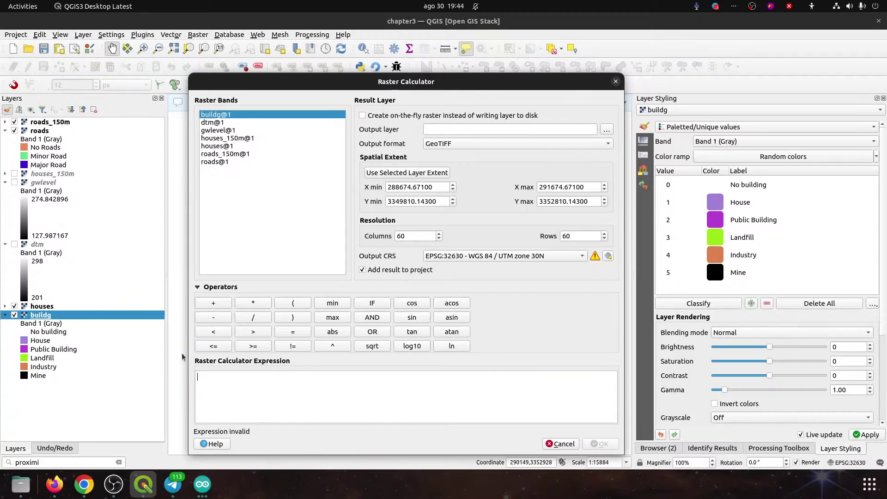
pyautogui.doubleClick(224, 116)
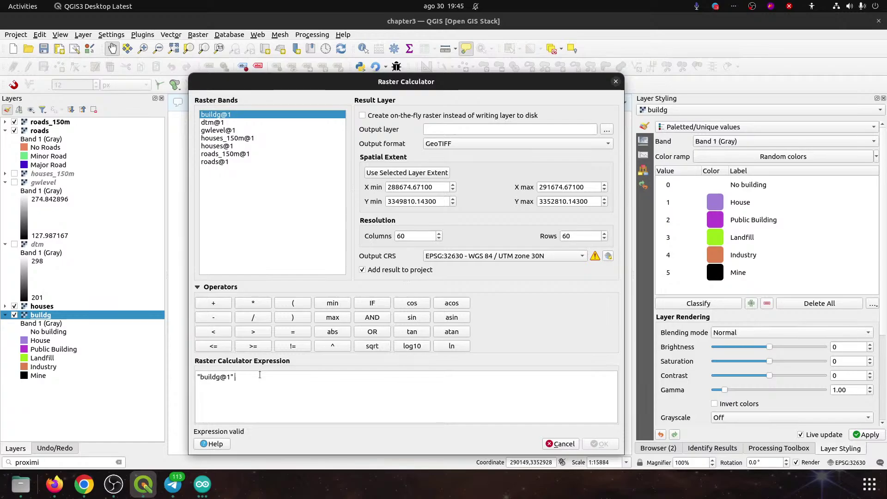
pyautogui.write('>0')
pyautogui.press('BackSpace')
pyautogui.write('= 3')
pyautogui.tripleClick(258, 382)
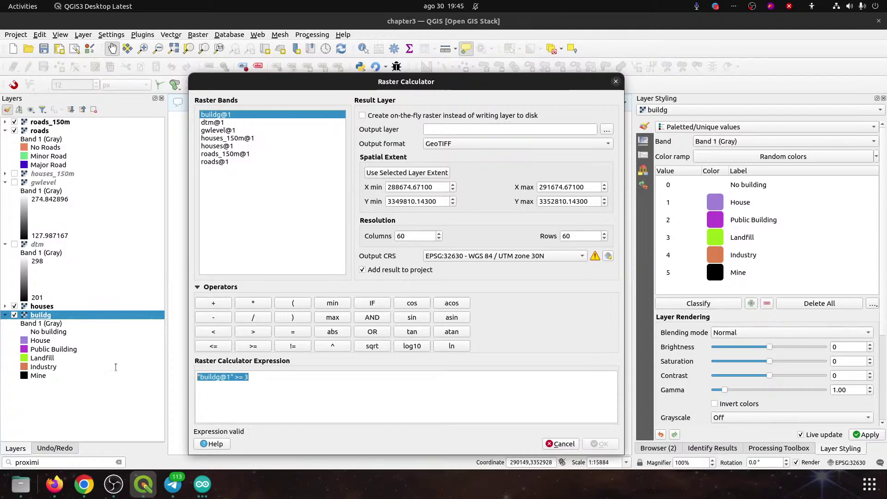
# - Set the output layer to undersirable_landuse.tif in the Chapter_3 folder and run the raster calculation
pyautogui.click(607, 129)
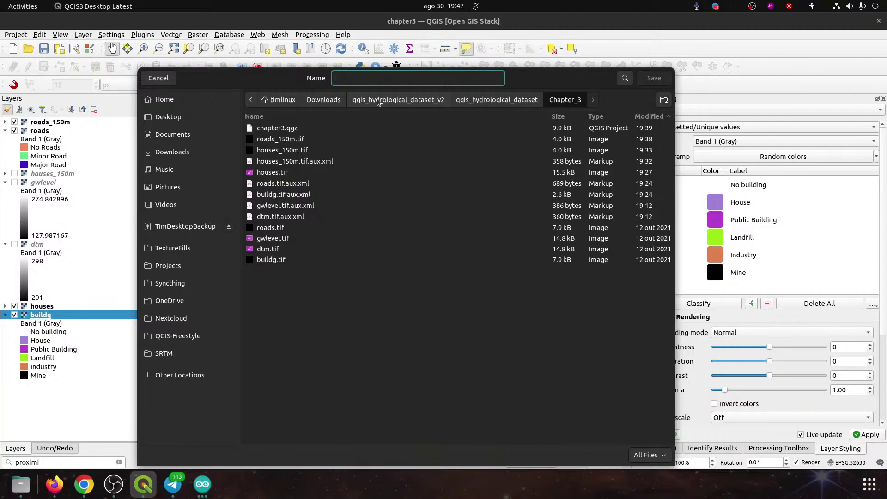
pyautogui.write('undersirable-')
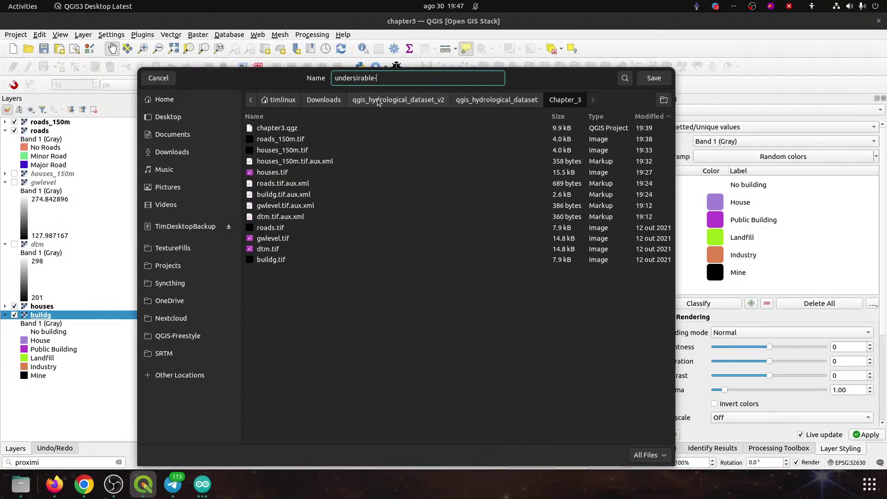
pyautogui.press('BackSpace')
pyautogui.write('_landuse.tif')
pyautogui.press('Return')
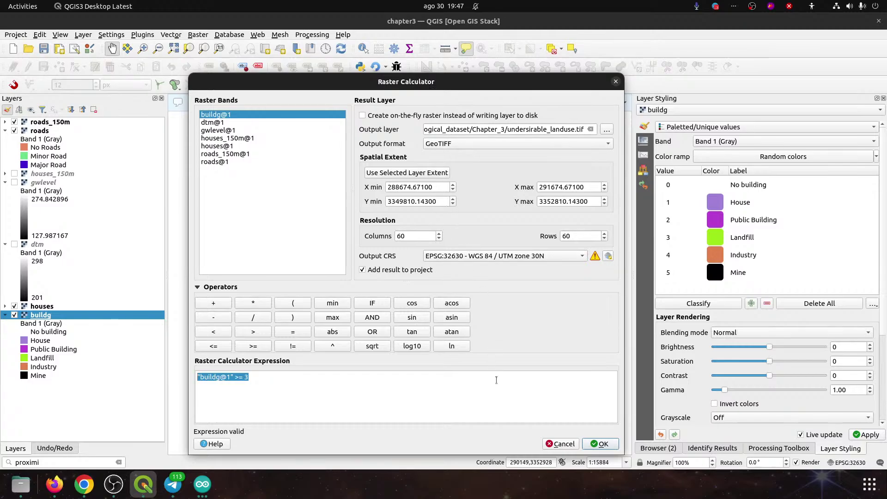
pyautogui.click(585, 442)
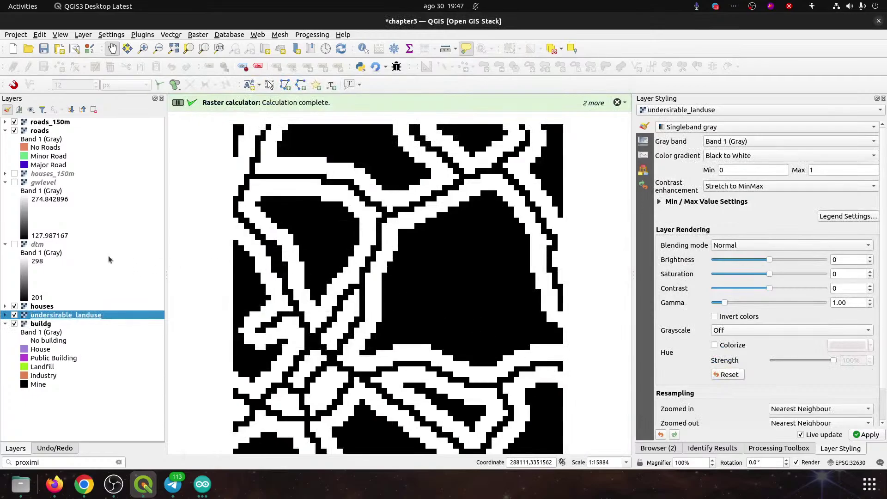
# - Hide the roads_150m, houses and roads layers so that undersirable_landuse is the topmost visible layer
pyautogui.click(13, 307)
pyautogui.click(13, 307)
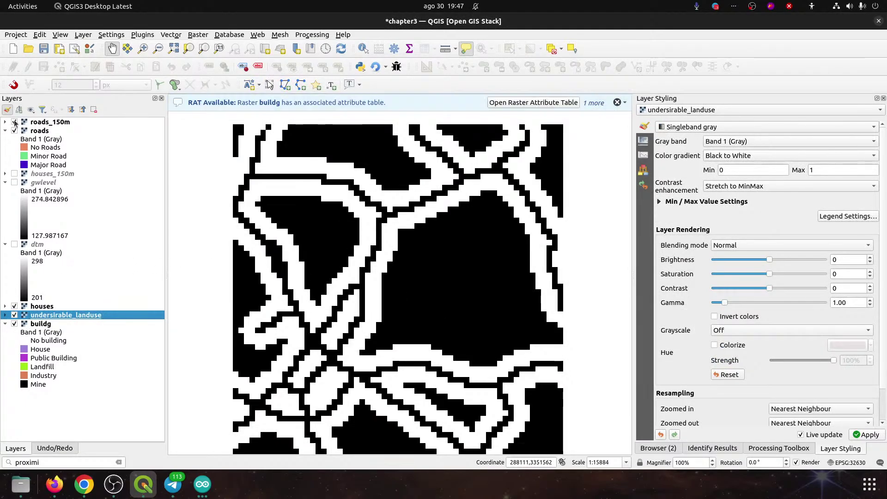
pyautogui.click(14, 122)
pyautogui.click(15, 124)
pyautogui.click(14, 306)
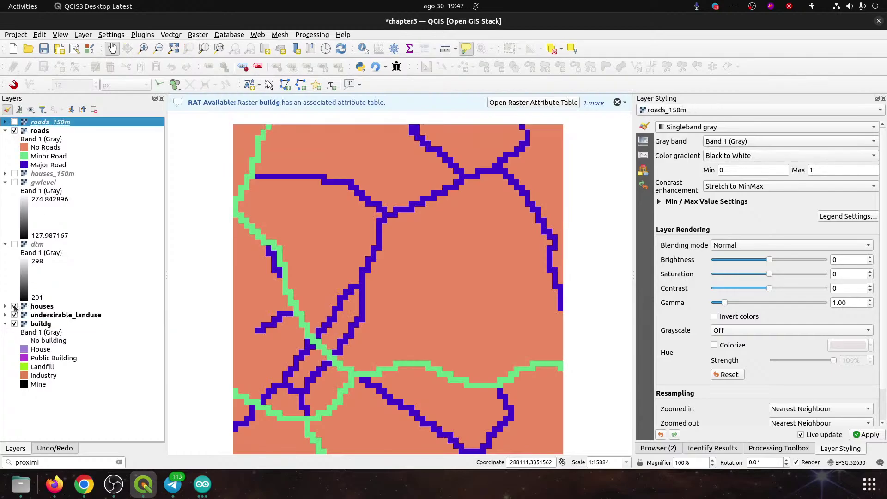
pyautogui.click(15, 315)
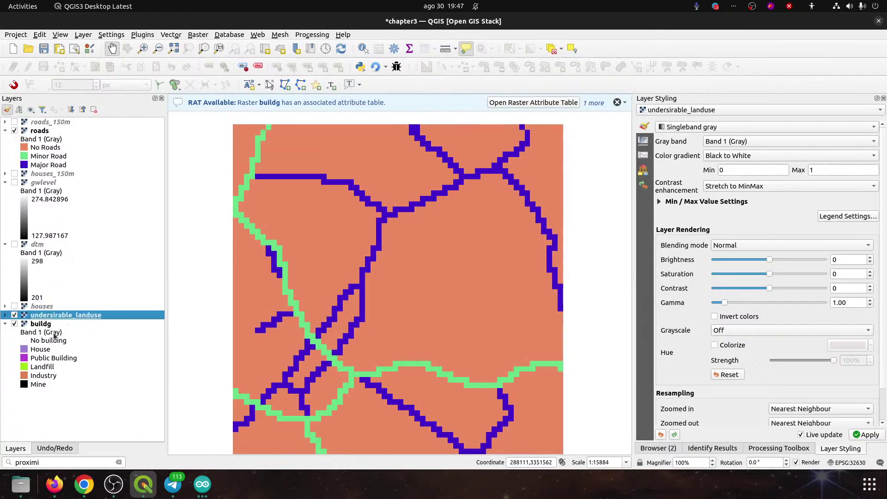
pyautogui.click(14, 131)
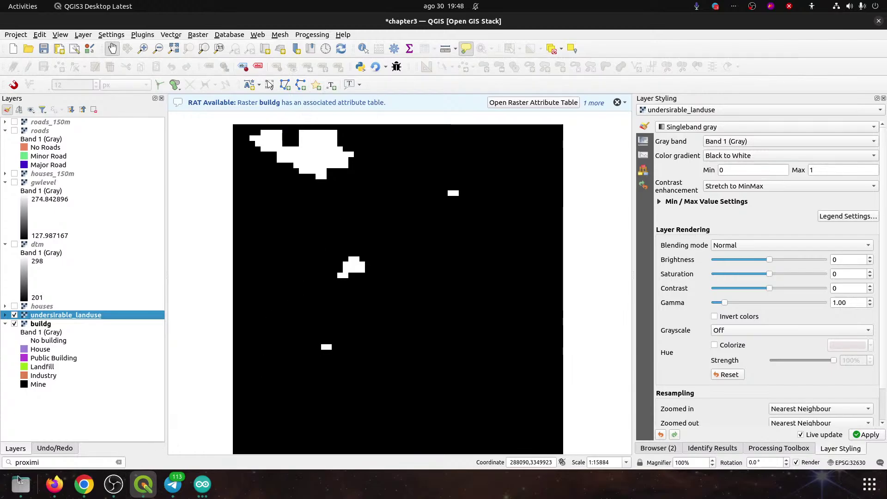
pyautogui.click(27, 461)
pyautogui.write('rec')
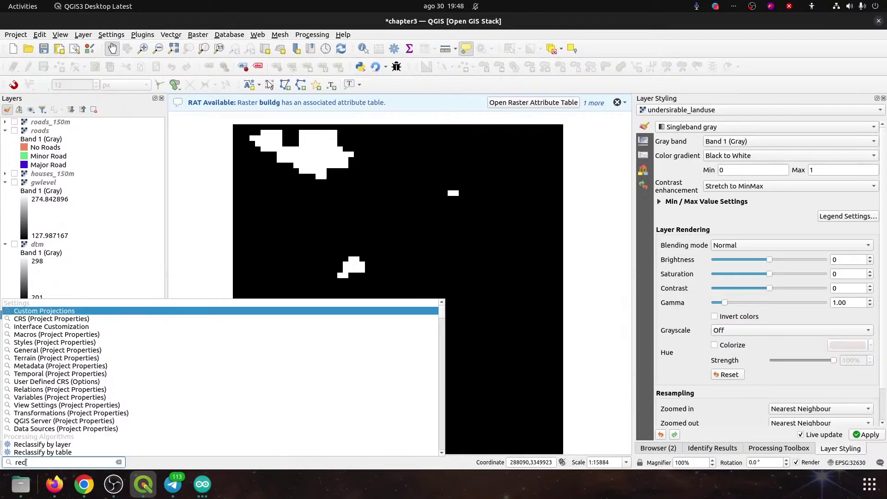
pyautogui.write('k')
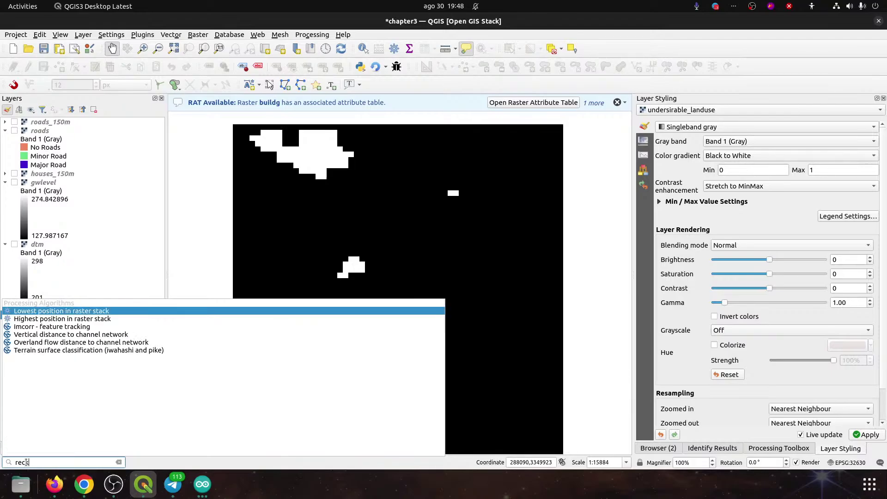
pyautogui.press('BackSpace')
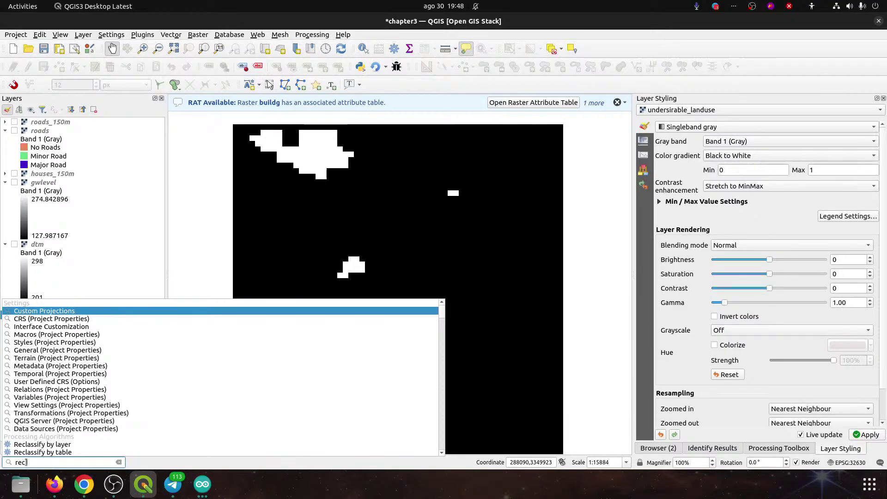
pyautogui.write('lass')
pyautogui.press('Down')
pyautogui.press('Return')
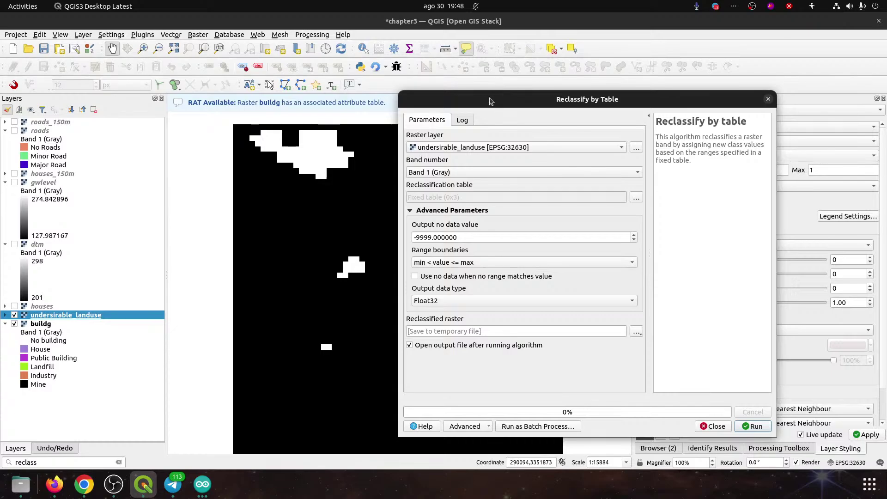
pyautogui.moveTo(491, 101); pyautogui.dragTo(575, 111)
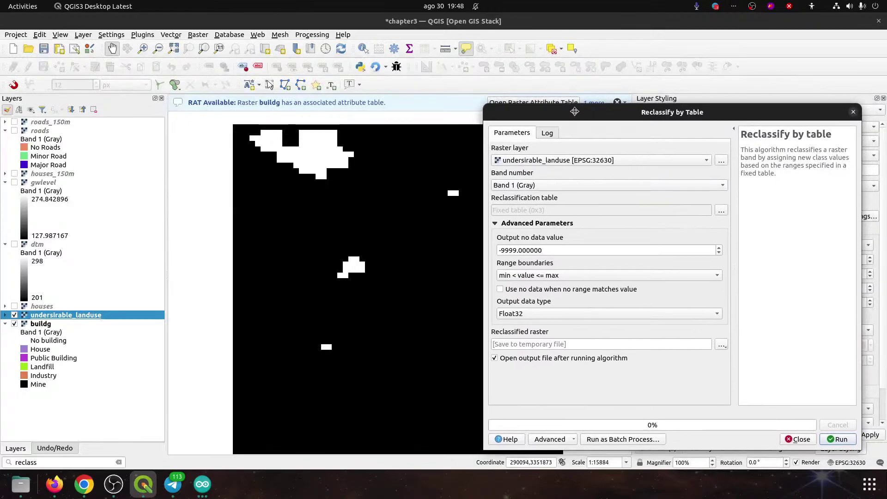
pyautogui.moveTo(574, 112); pyautogui.dragTo(580, 106)
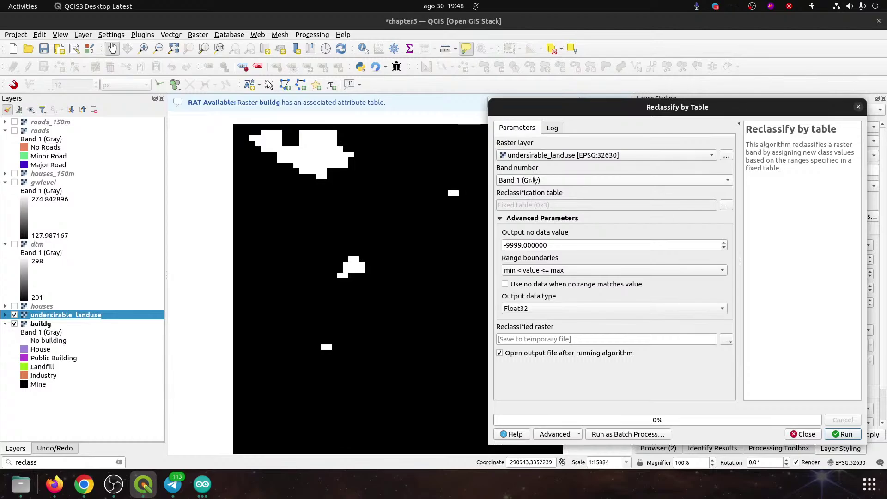
pyautogui.click(858, 106)
# - Select the buildg layer and examine the classes in its raster attribute table, widening the Class column to read the names
pyautogui.click(38, 322)
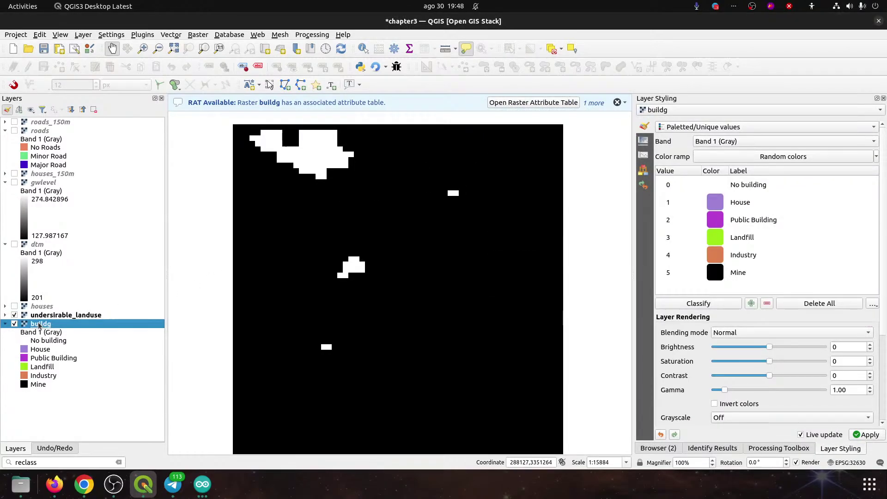
pyautogui.click(539, 104)
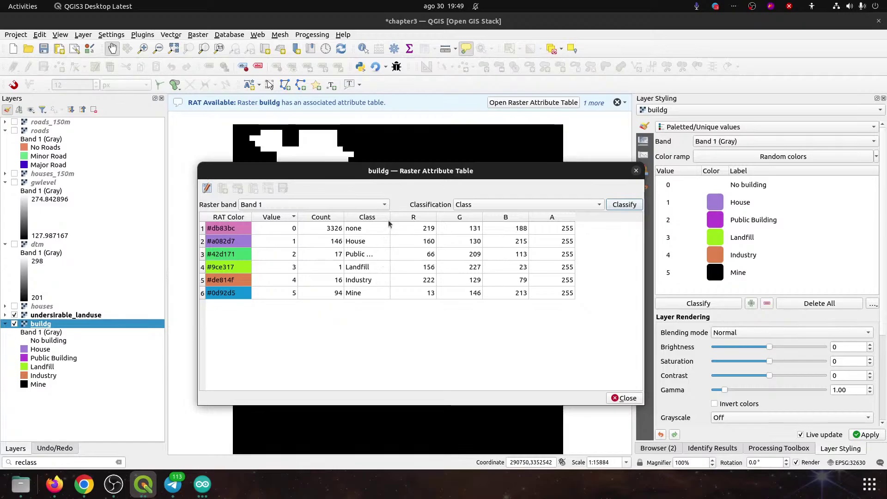
pyautogui.moveTo(391, 219); pyautogui.dragTo(408, 219)
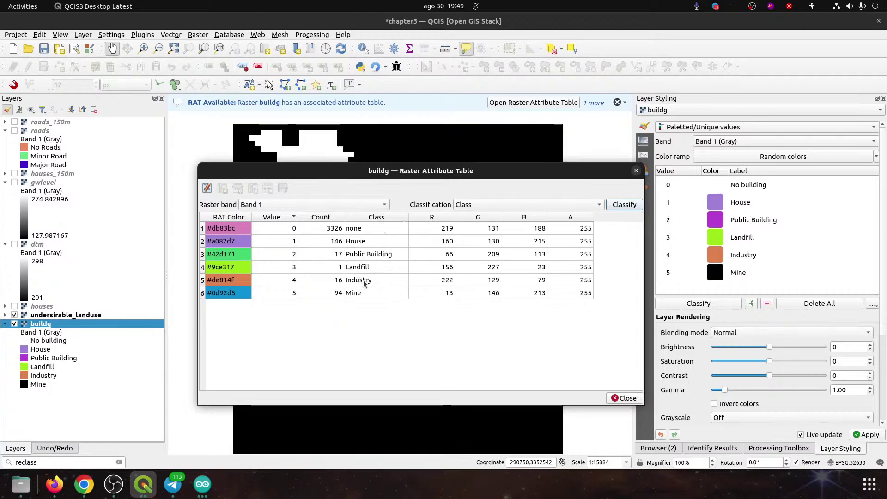
pyautogui.click(636, 172)
pyautogui.click(73, 461)
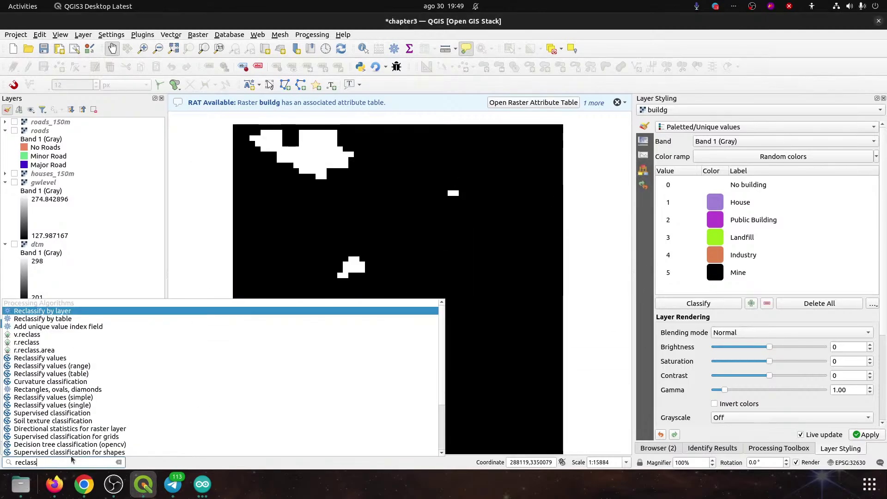
pyautogui.click(51, 312)
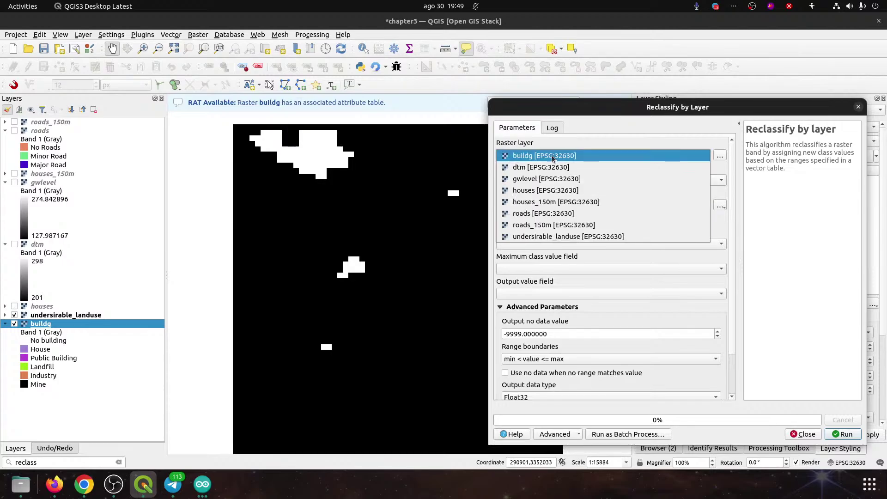
pyautogui.click(559, 156)
pyautogui.click(544, 156)
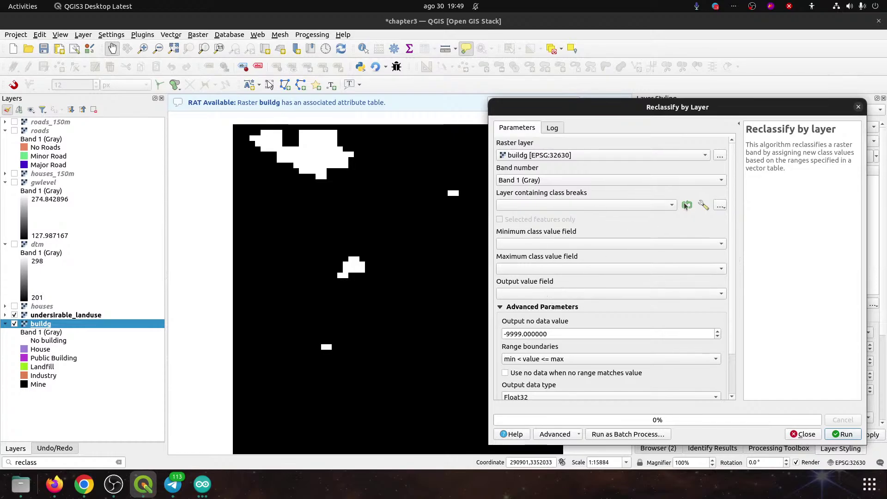
pyautogui.click(858, 107)
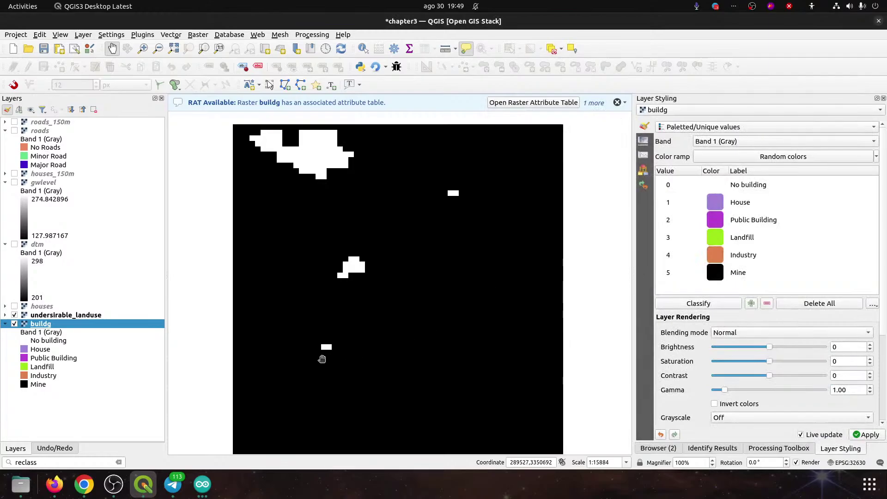
# - Open the Reclassify by Table tool for the buildg raster
pyautogui.click(54, 455)
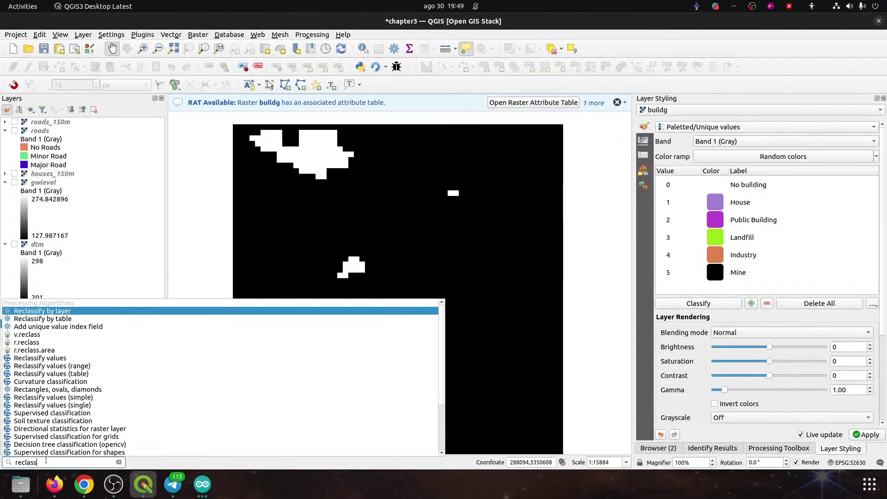
pyautogui.click(43, 318)
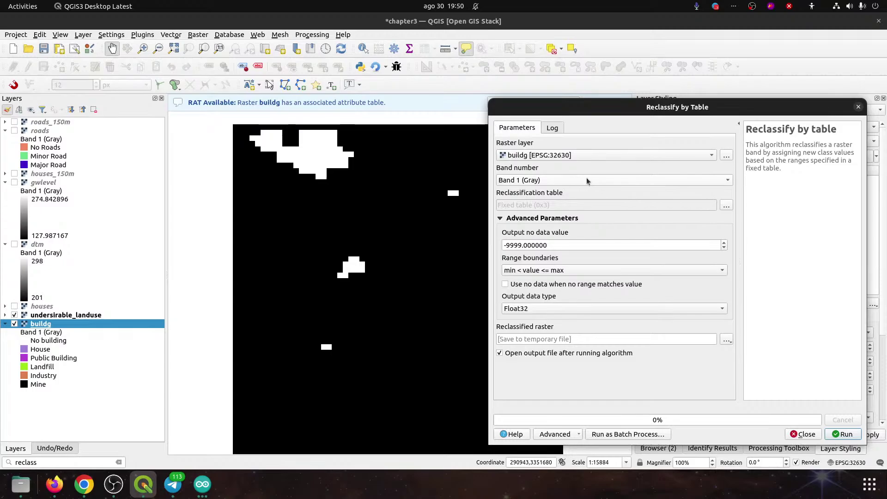
# - Try to define a first reclassification table row with minimum 0, maximum 2 and value 0
pyautogui.click(726, 205)
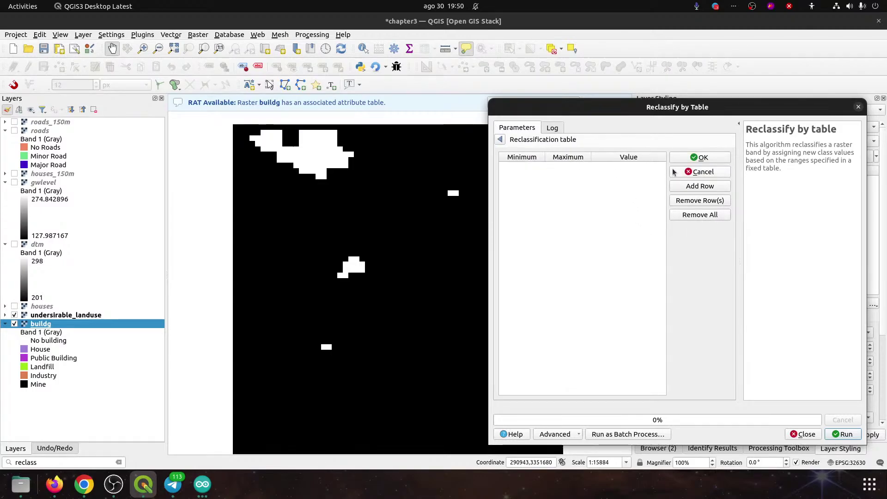
pyautogui.click(700, 185)
pyautogui.click(527, 170)
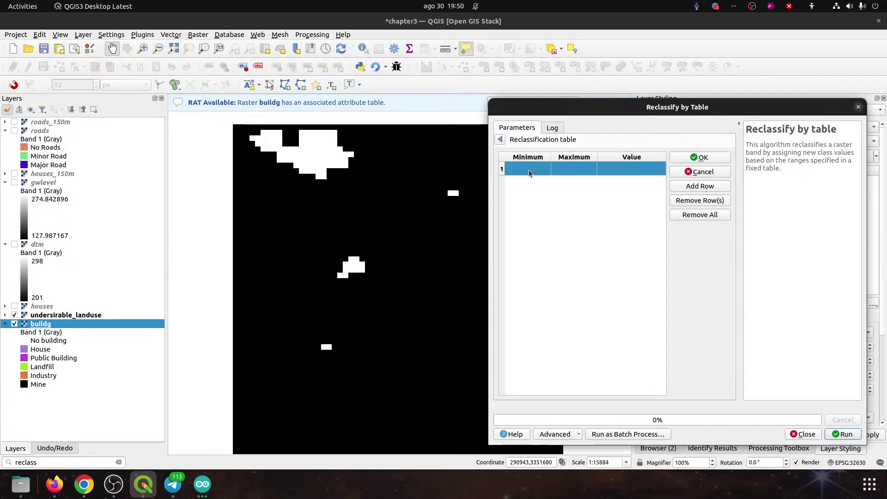
pyautogui.doubleClick(529, 170)
pyautogui.write('0')
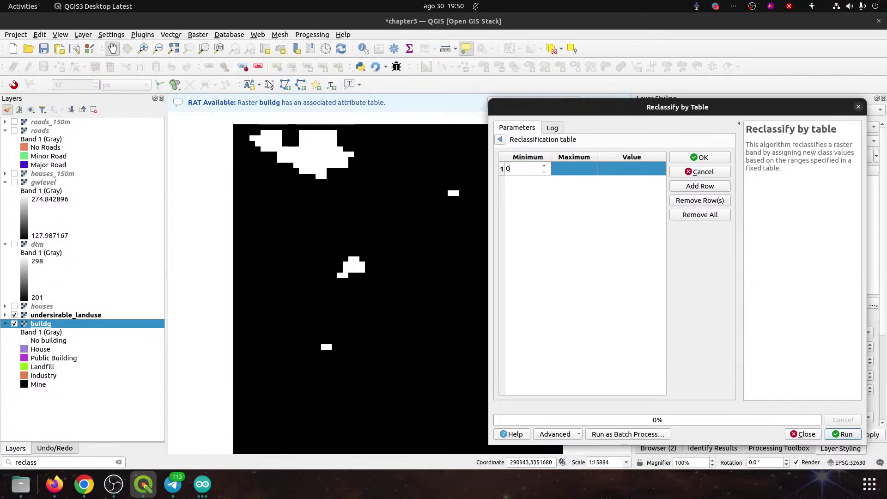
pyautogui.doubleClick(569, 170)
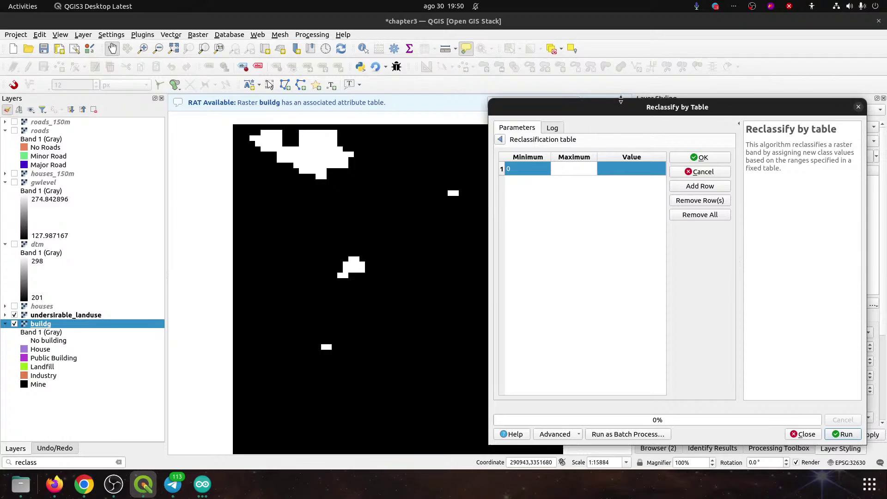
pyautogui.moveTo(602, 106); pyautogui.dragTo(376, 112)
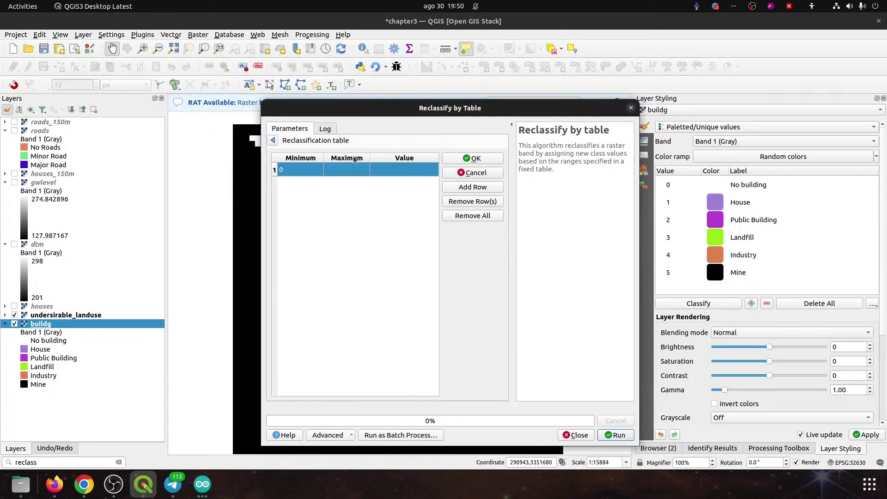
pyautogui.doubleClick(343, 168)
pyautogui.write('2')
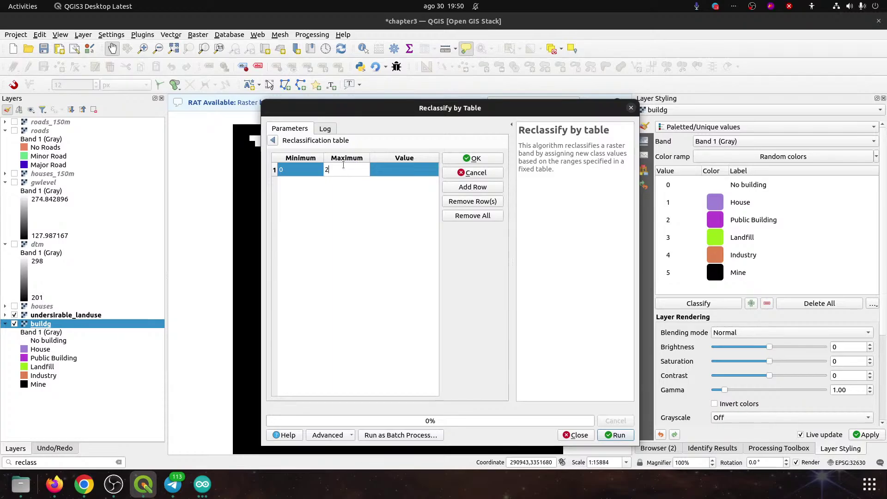
pyautogui.click(405, 170)
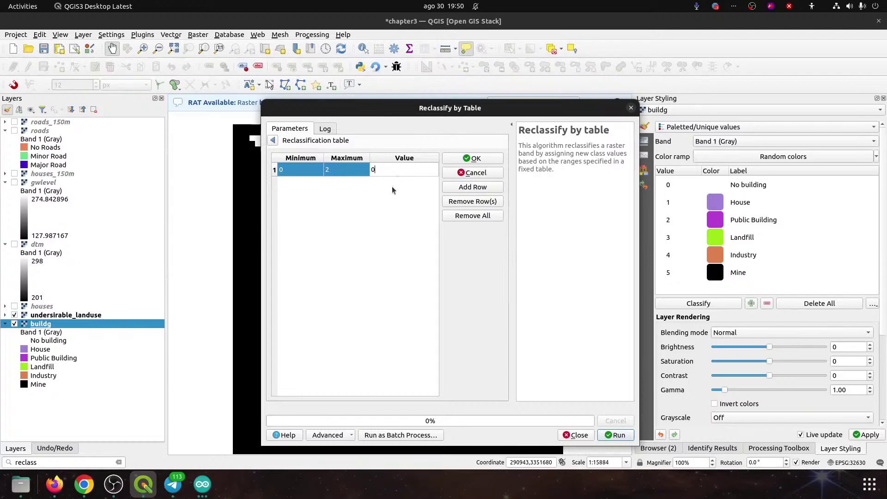
pyautogui.write('0')
# - Try to add a second row with minimum 3, maximum 5 and value 1, and return to the tool parameters
pyautogui.click(472, 187)
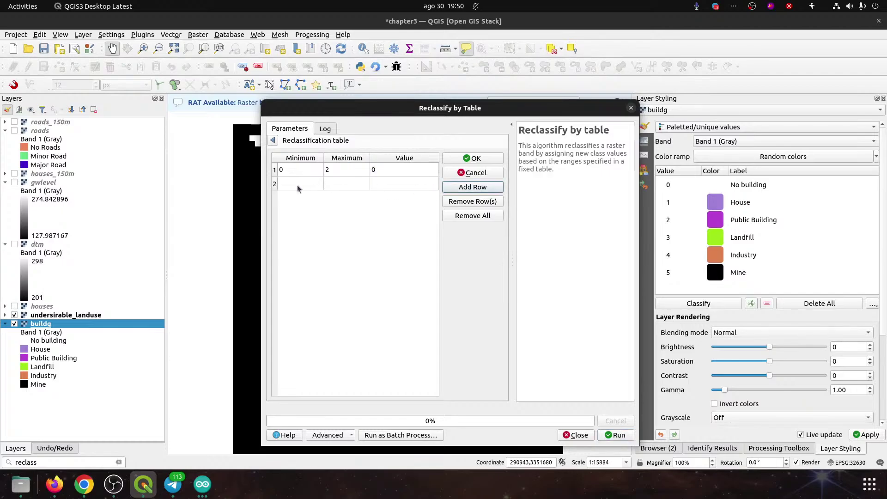
pyautogui.doubleClick(297, 184)
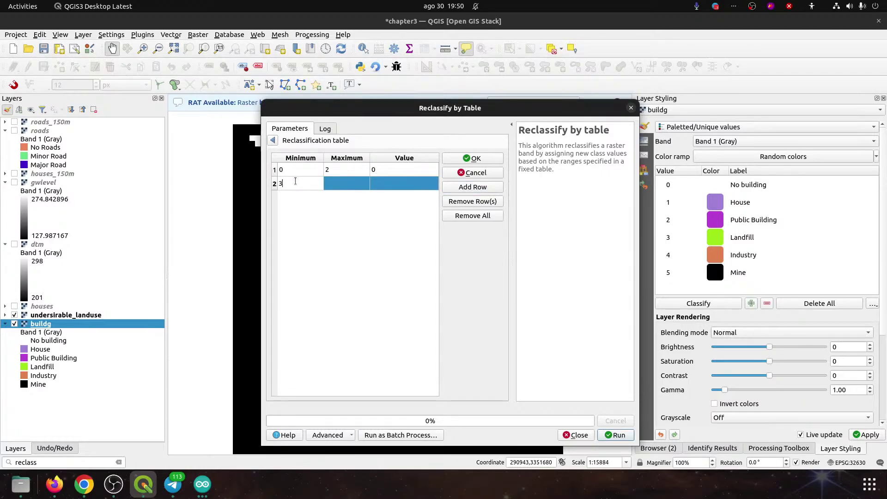
pyautogui.write('3')
pyautogui.click(351, 183)
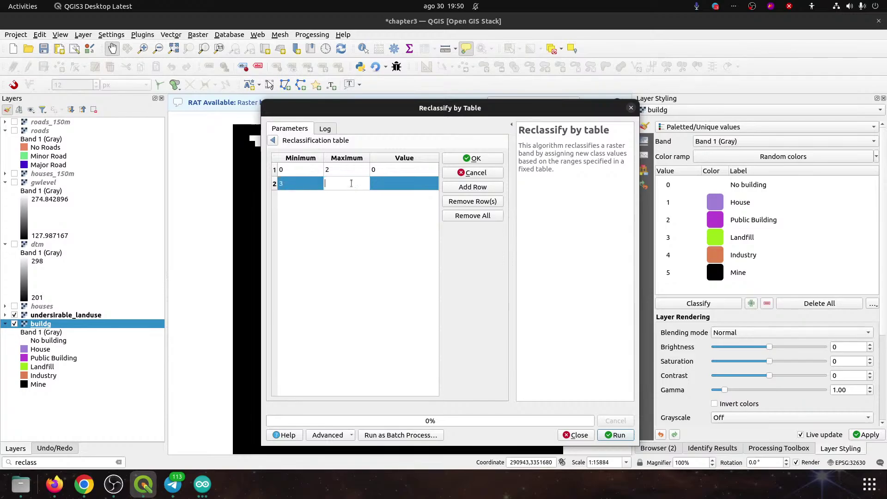
pyautogui.write('5')
pyautogui.click(399, 181)
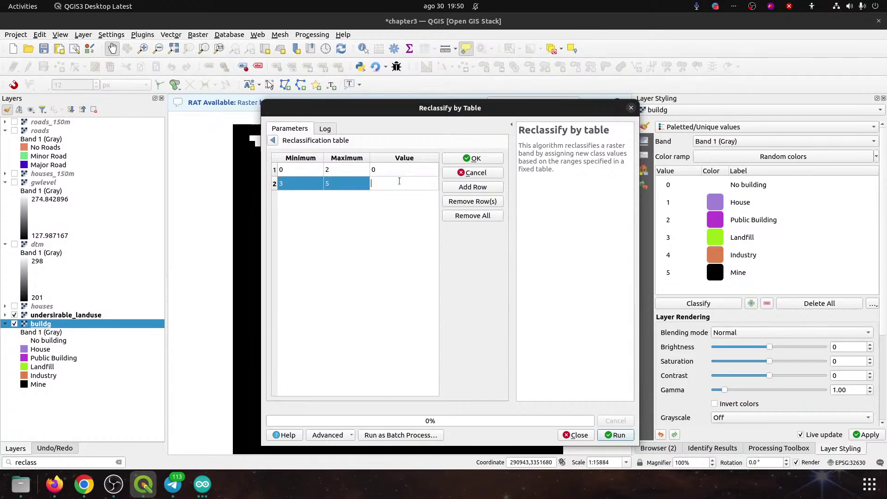
pyautogui.click(408, 232)
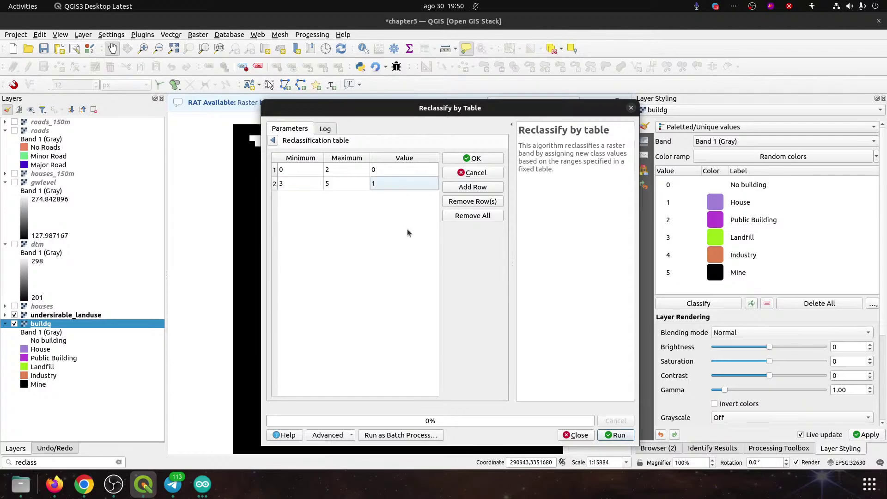
pyautogui.click(273, 140)
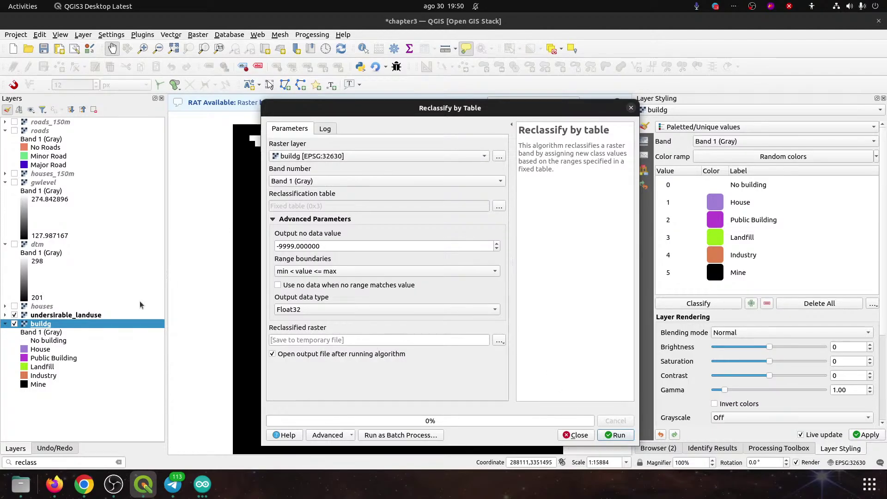
# - Set the output data type of the reclassification to Byte
pyautogui.moveTo(295, 112); pyautogui.dragTo(432, 108)
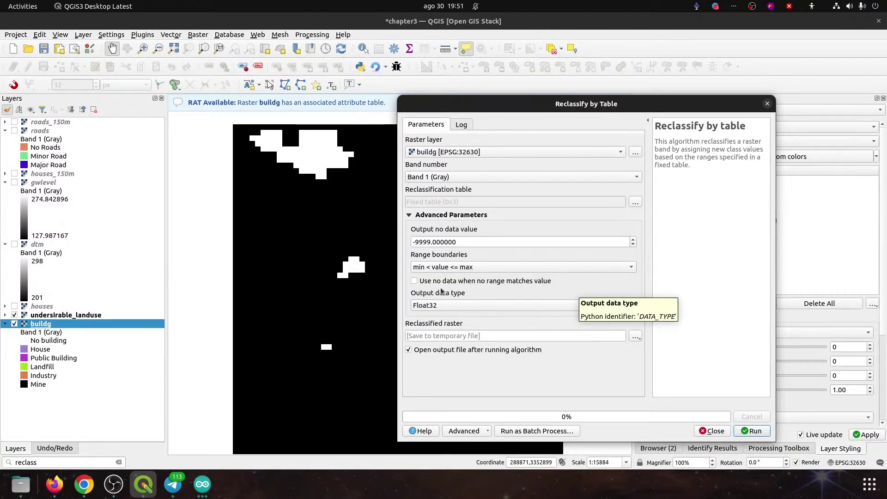
pyautogui.click(430, 306)
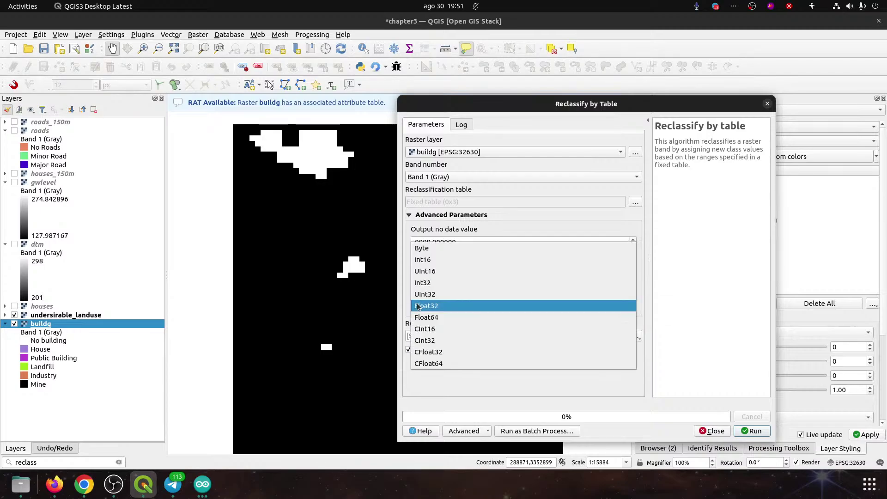
pyautogui.click(421, 248)
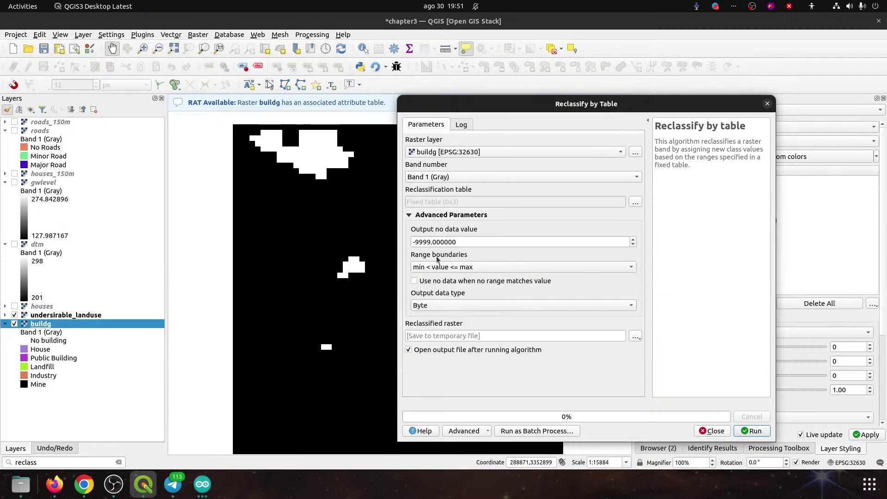
# - Set the reclassified raster output to a file named industry.tif in the Chapter_3 folder
pyautogui.click(631, 338)
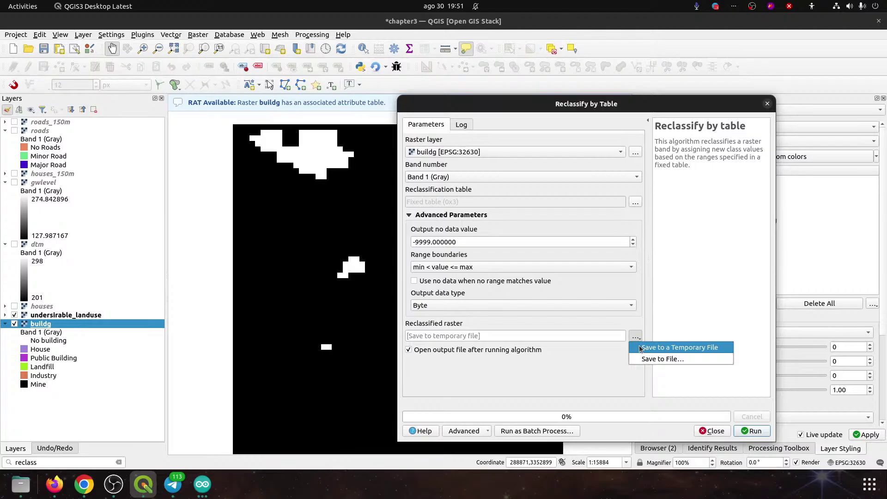
pyautogui.click(647, 359)
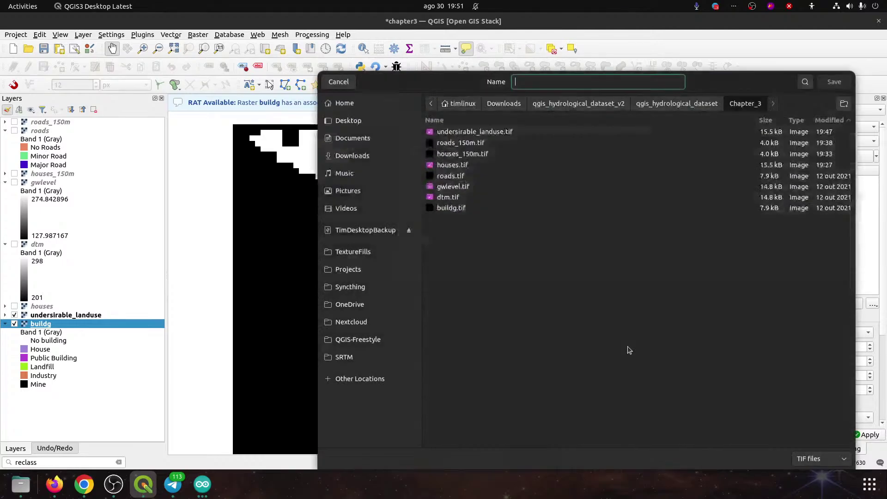
pyautogui.click(499, 133)
pyautogui.click(582, 82)
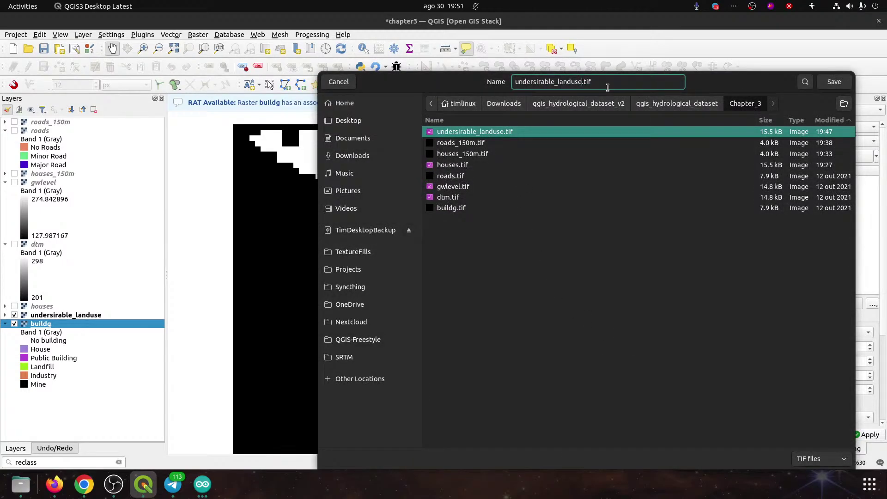
pyautogui.write('v2')
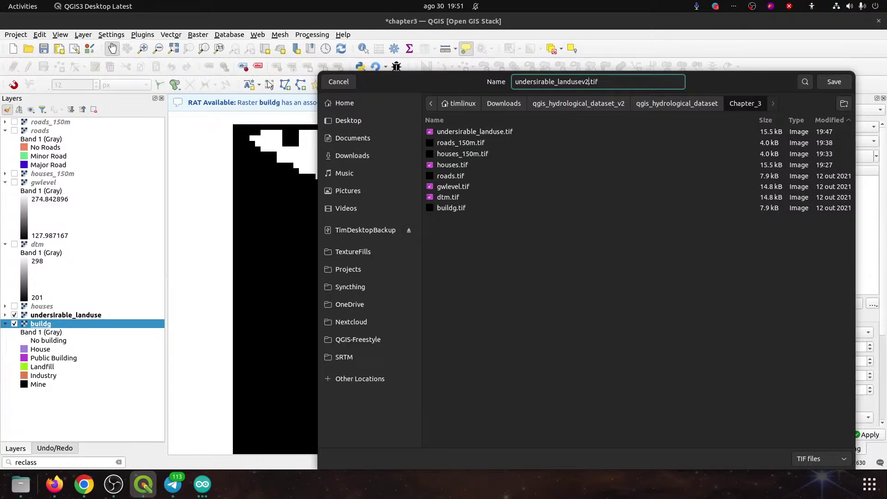
pyautogui.hotkey('shift', 'Home')
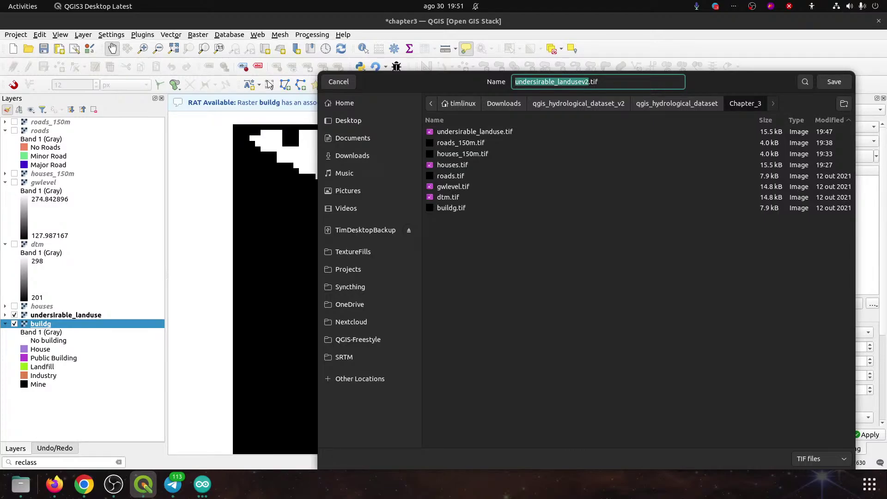
pyautogui.write('industry')
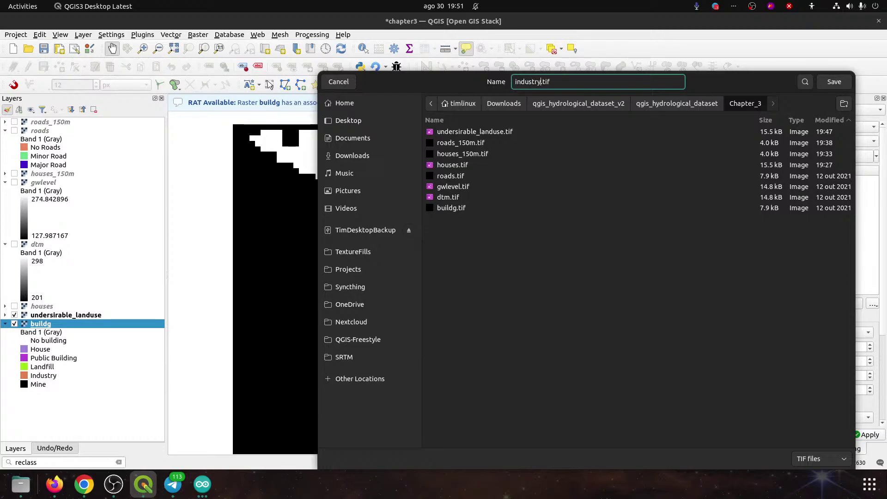
pyautogui.click(835, 82)
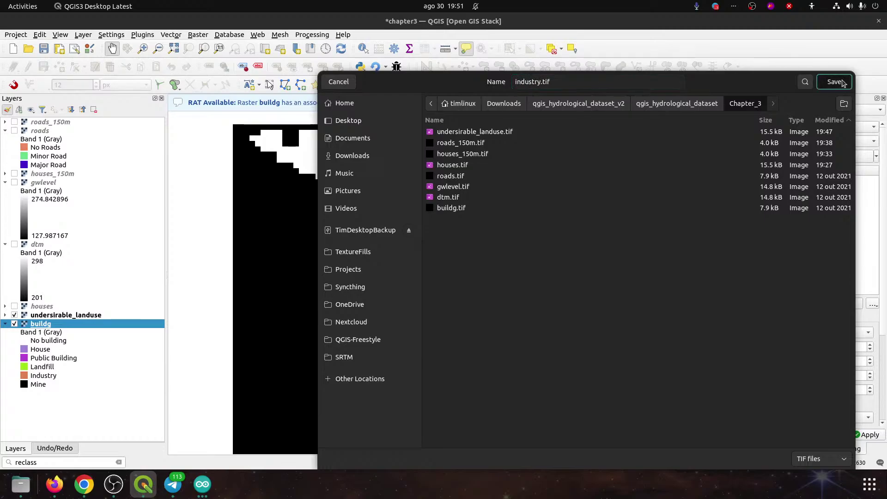
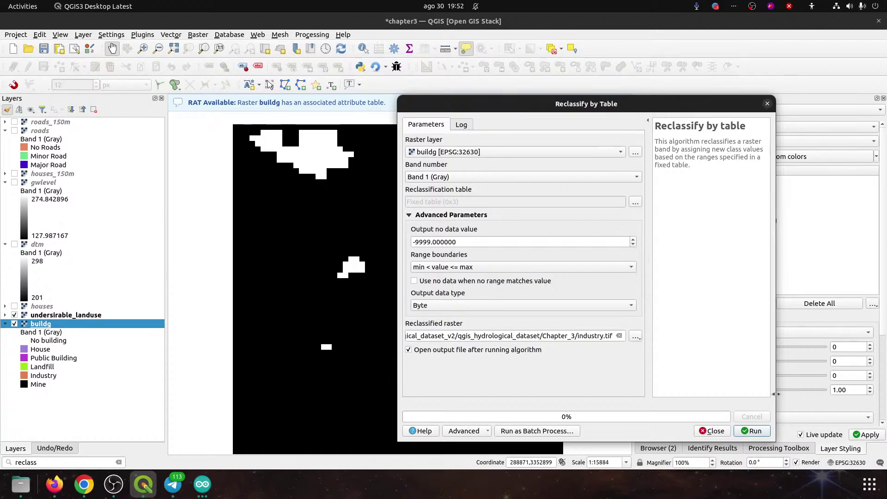
# - Try to run the table reclassification and go back to its parameters
pyautogui.click(760, 432)
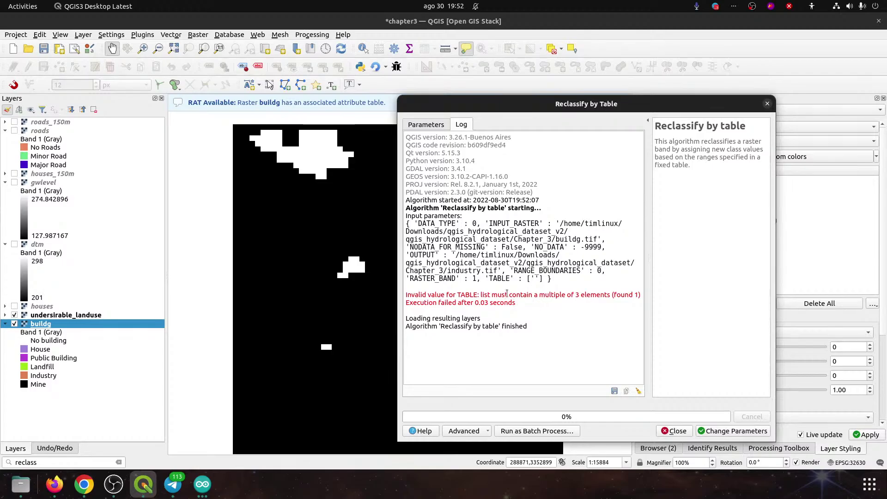
pyautogui.click(437, 127)
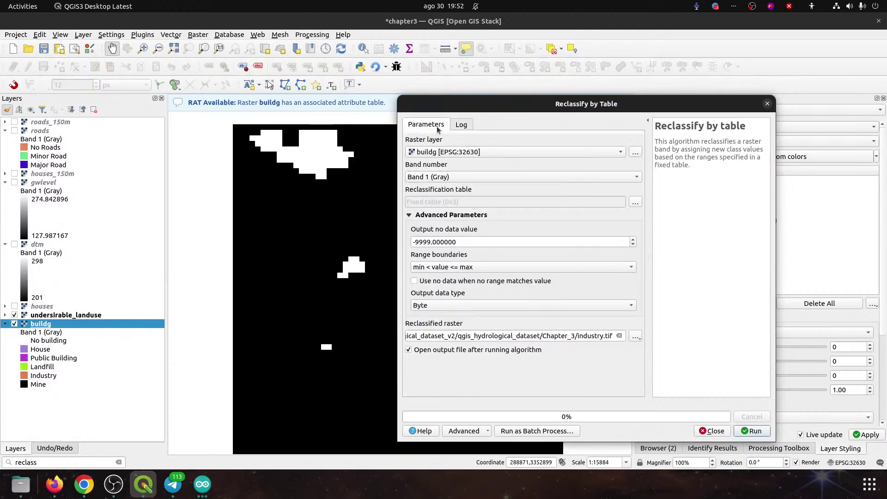
# - Reopen the reclassification table and add a row with minimum 0, maximum 2 and value 0
pyautogui.click(634, 202)
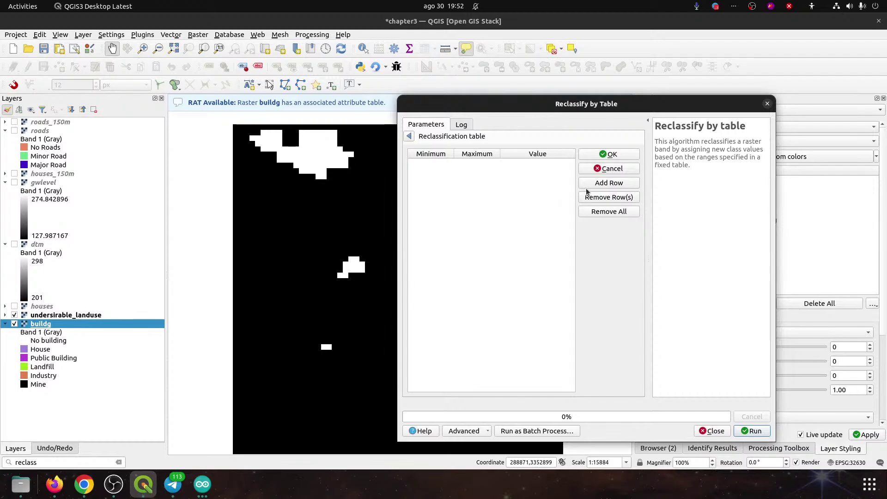
pyautogui.click(604, 183)
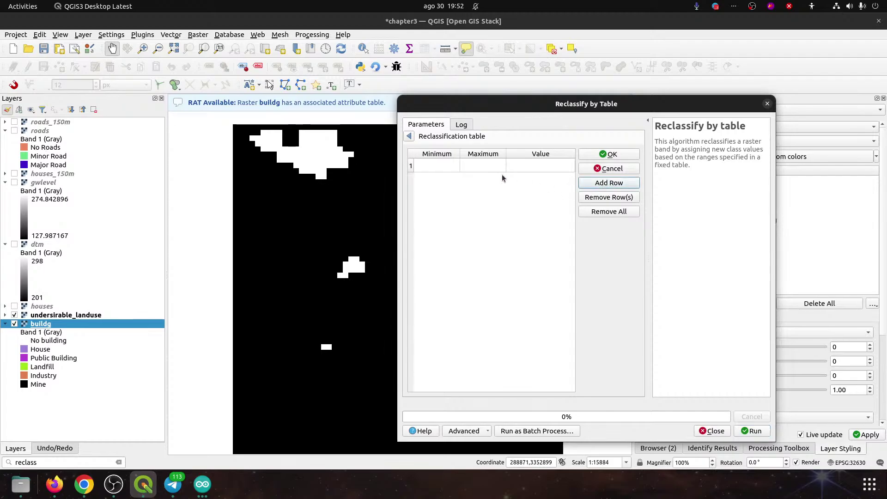
pyautogui.click(433, 166)
pyautogui.write('0')
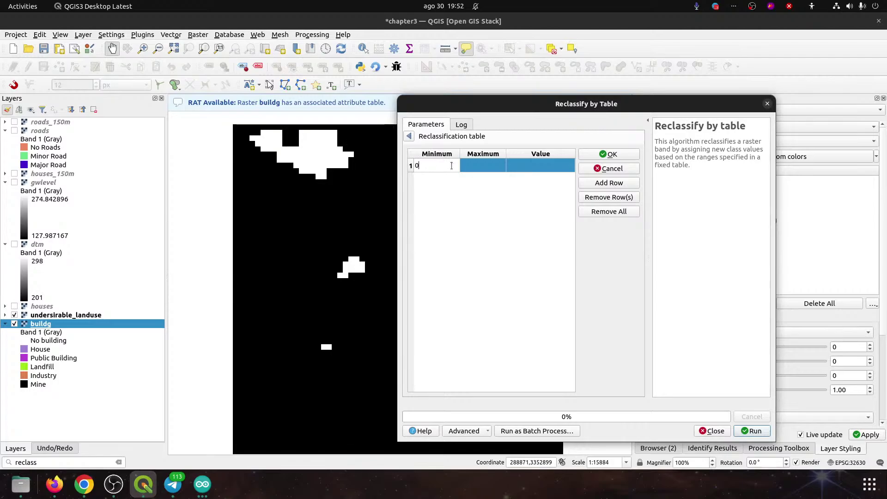
pyautogui.moveTo(539, 104); pyautogui.dragTo(406, 112)
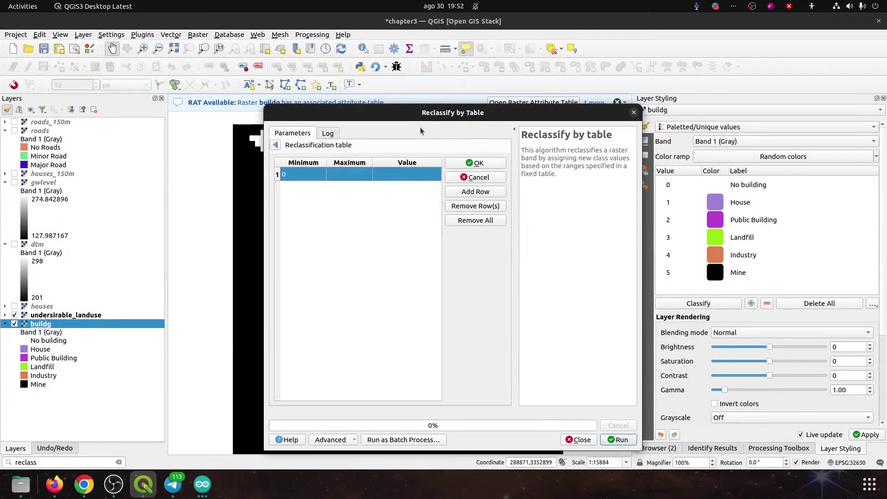
pyautogui.press('Tab')
pyautogui.write('2')
pyautogui.press('Tab')
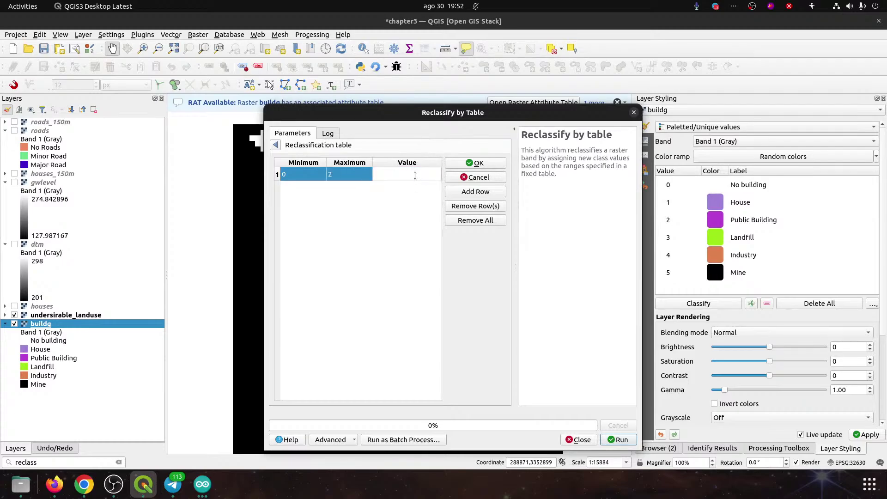
pyautogui.write('0')
pyautogui.press('Return')
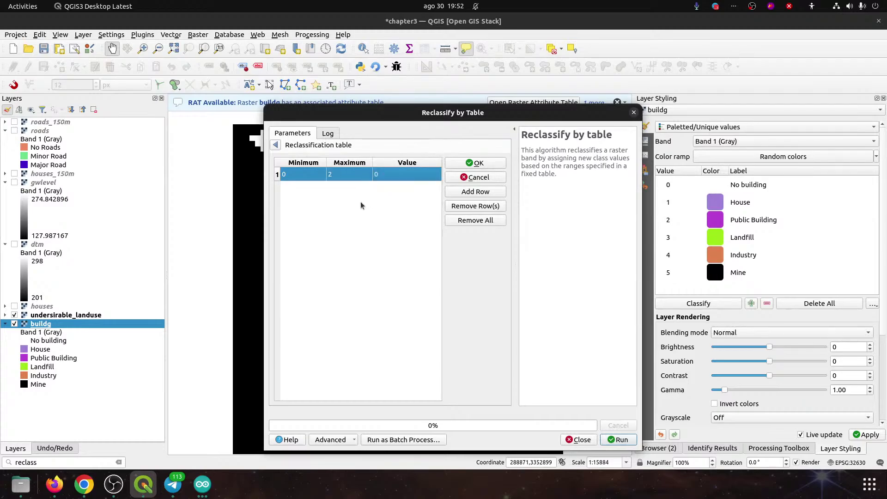
# - Add a second row with minimum 3, maximum 5 and value 1, and accept the reclassification table
pyautogui.click(472, 191)
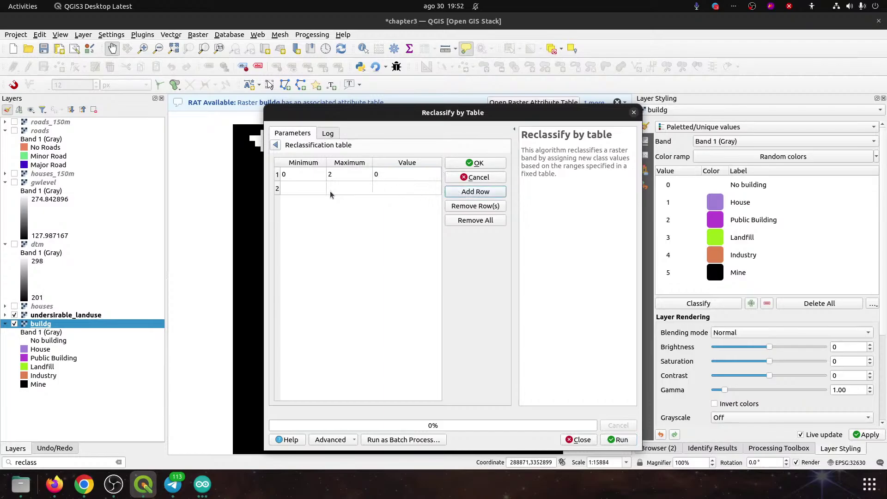
pyautogui.doubleClick(307, 188)
pyautogui.write('3')
pyautogui.doubleClick(366, 185)
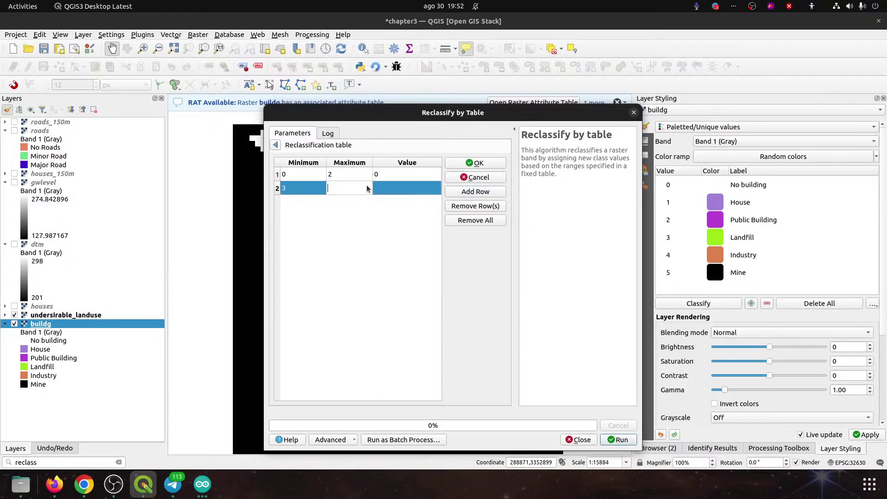
pyautogui.write('5')
pyautogui.doubleClick(408, 187)
pyautogui.write('1')
pyautogui.click(387, 212)
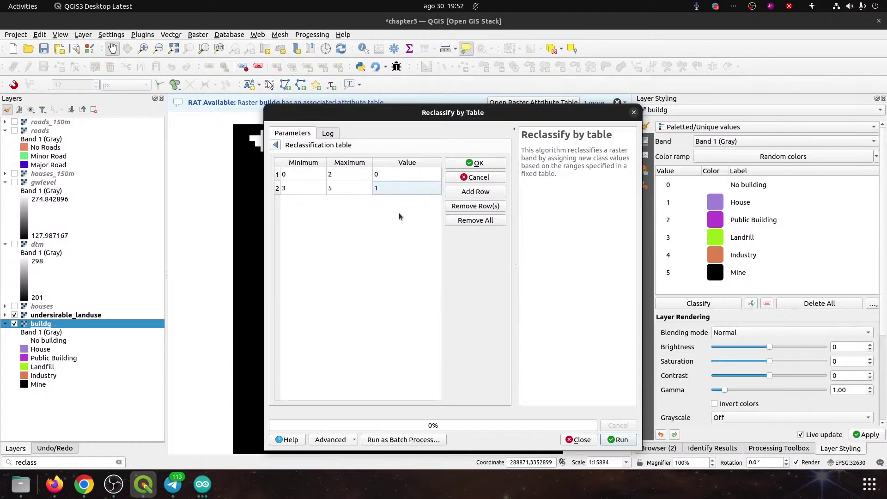
pyautogui.click(468, 164)
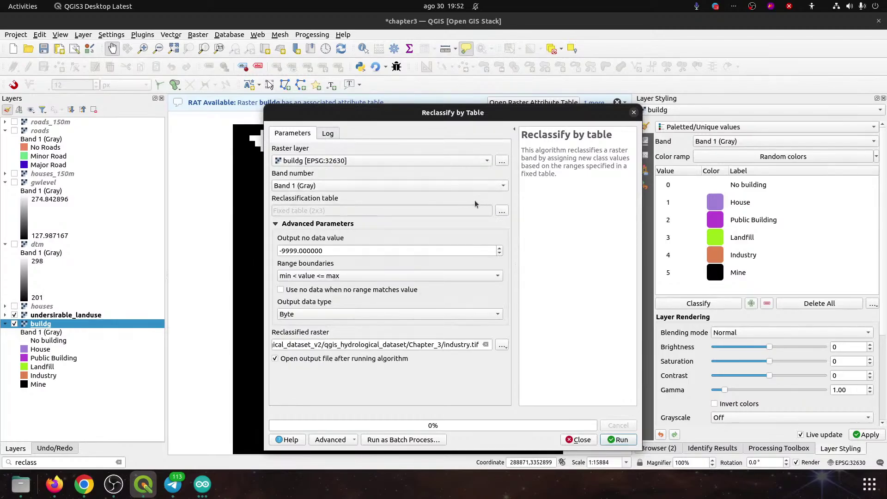
# - Recheck the reclassification table, run the reclassification to industry.tif, and move the dialog off the map
pyautogui.click(502, 211)
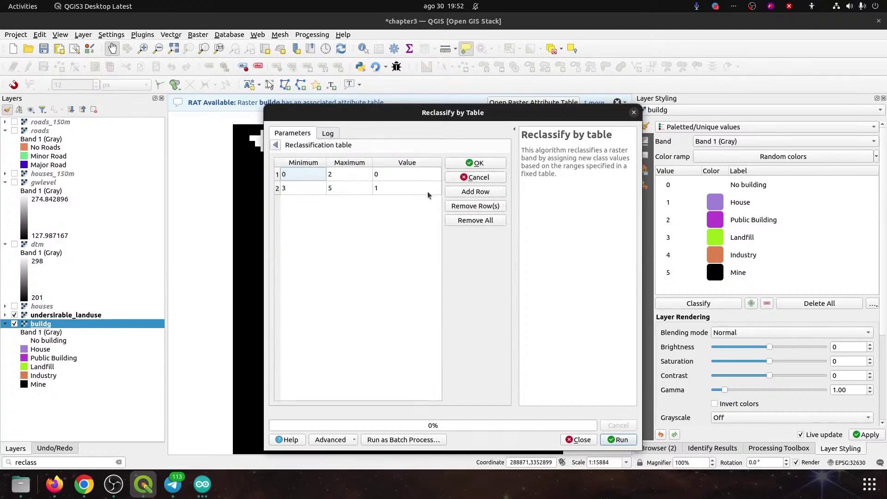
pyautogui.click(275, 144)
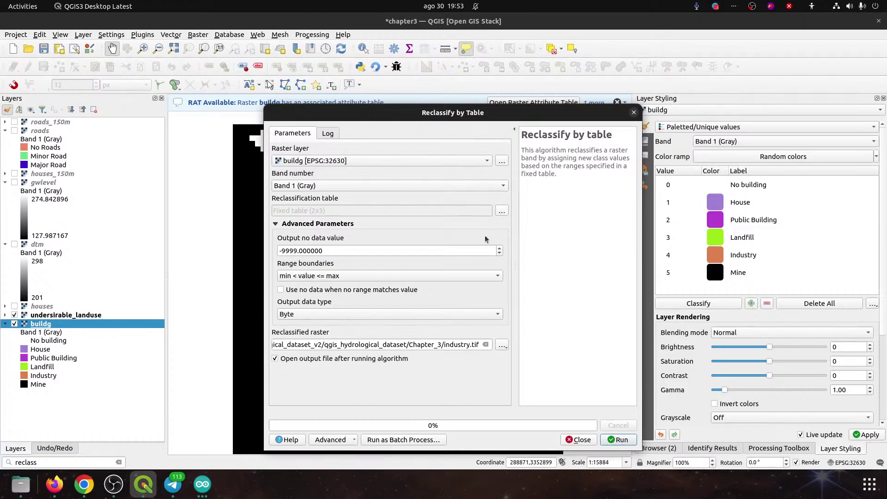
pyautogui.click(615, 439)
pyautogui.moveTo(379, 116); pyautogui.dragTo(566, 120)
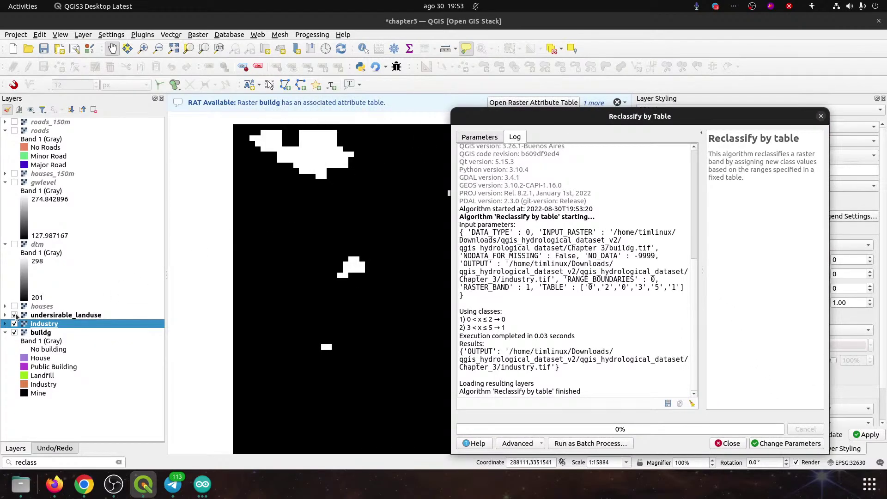
# - Compare the industry raster with undersirable_landuse and buildg by toggling layer visibility, then close the reclassification dialog
pyautogui.click(14, 315)
pyautogui.click(14, 315)
pyautogui.click(14, 315)
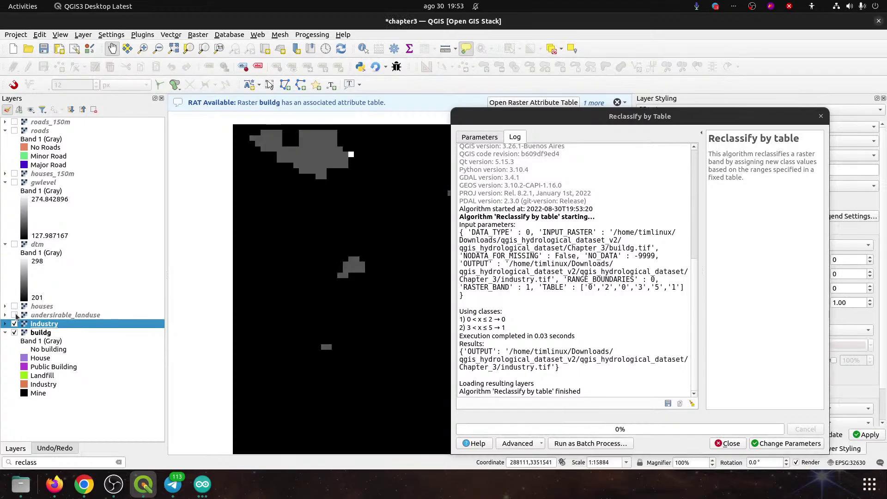
pyautogui.click(15, 315)
pyautogui.click(14, 315)
pyautogui.moveTo(679, 111); pyautogui.dragTo(645, 112)
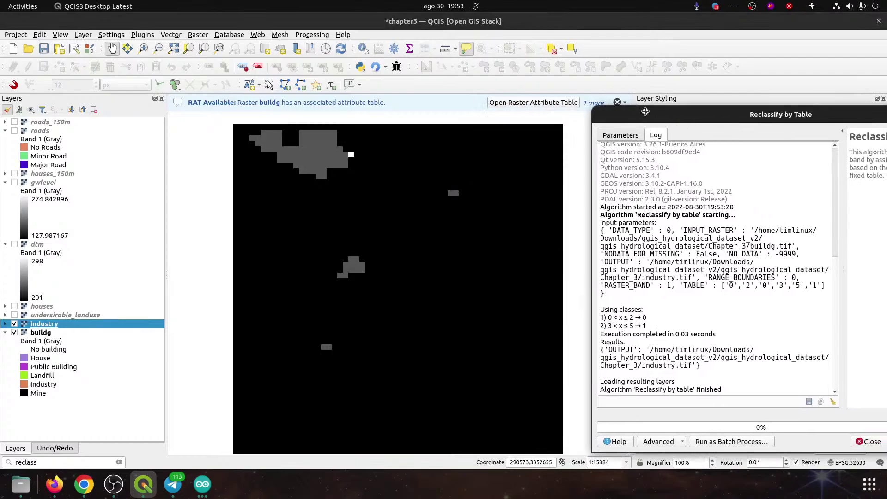
pyautogui.click(14, 324)
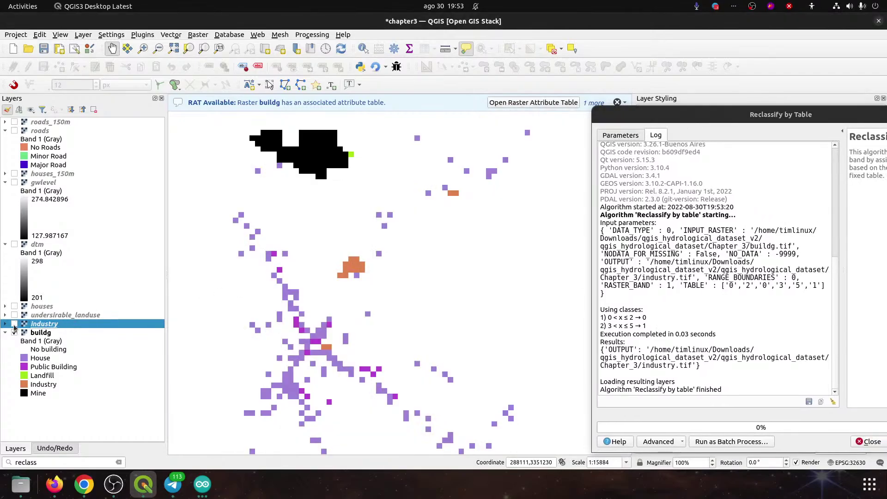
pyautogui.click(14, 324)
pyautogui.click(13, 315)
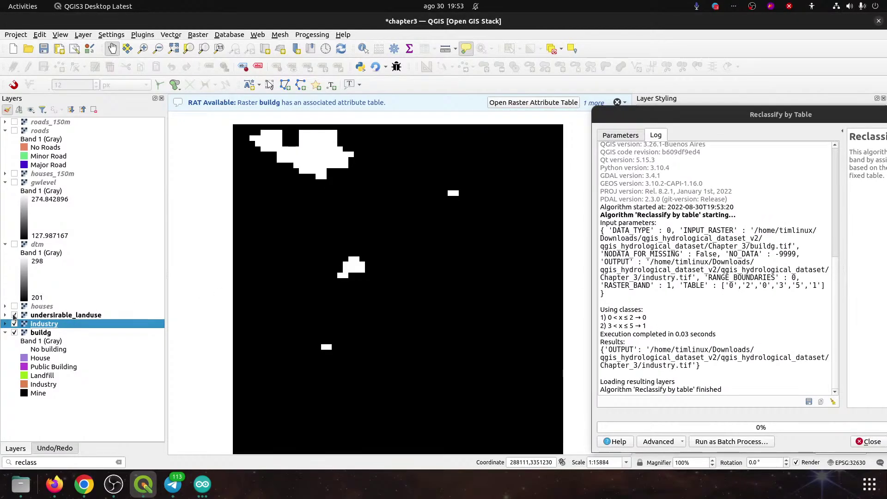
pyautogui.click(14, 315)
pyautogui.click(14, 315)
pyautogui.click(14, 315)
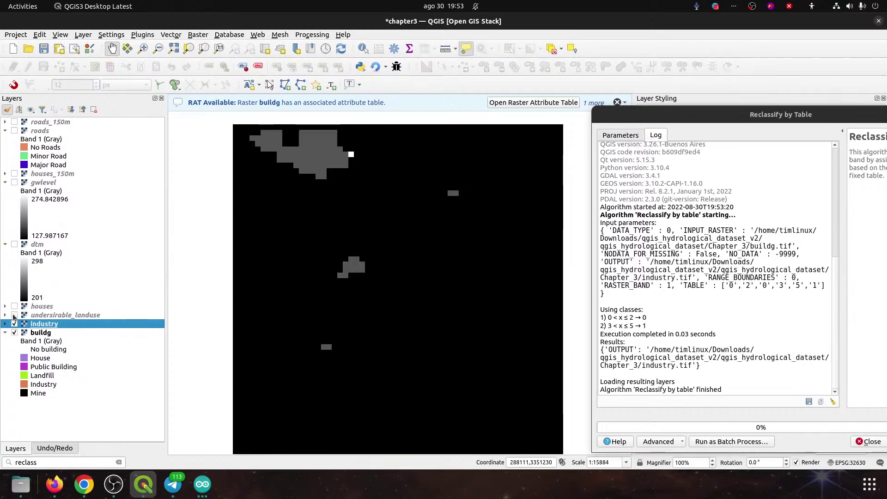
pyautogui.click(14, 324)
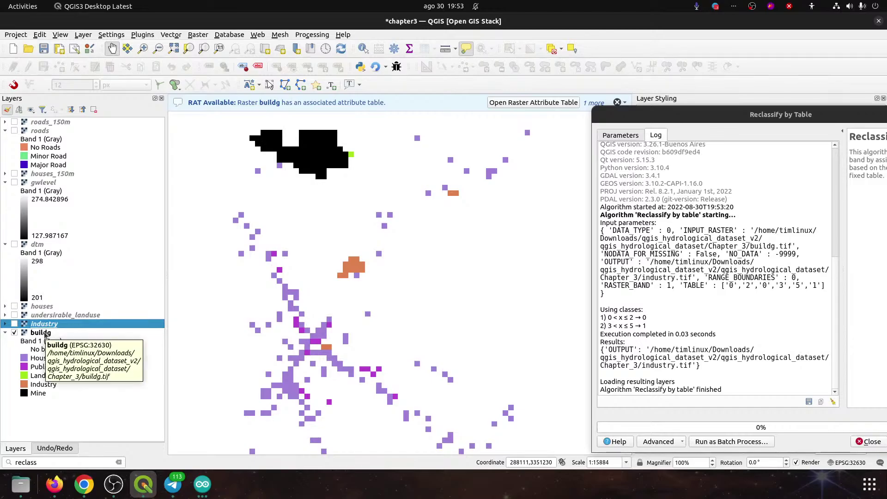
pyautogui.moveTo(636, 117); pyautogui.dragTo(461, 123)
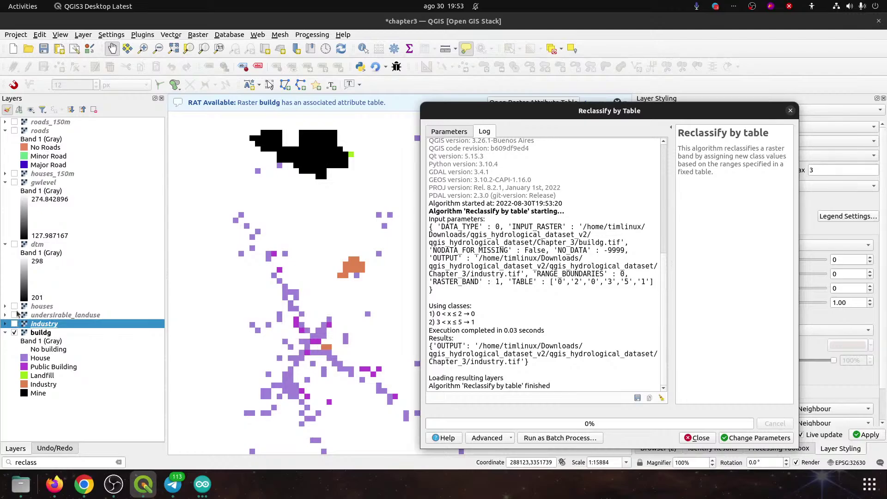
pyautogui.click(699, 437)
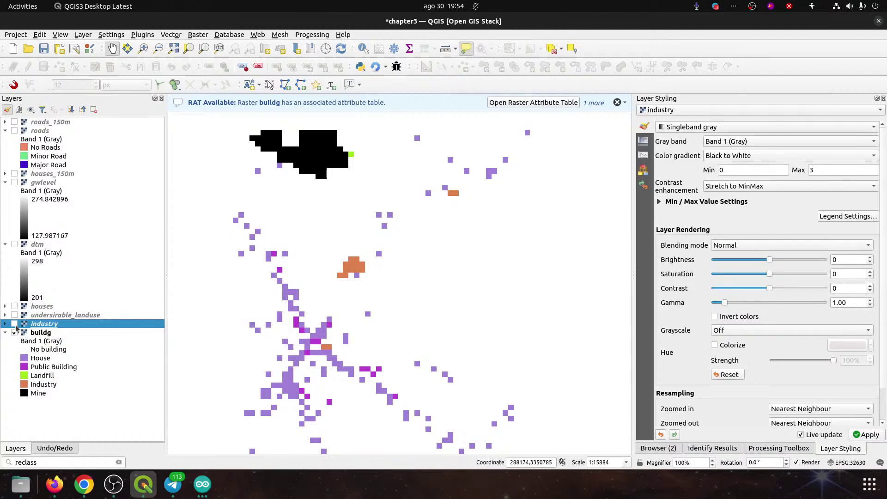
# - Start a new Reclassify by table on the buildg raster and add two table rows, the first with minimum 0, maximum 2 and value 0
pyautogui.click(44, 462)
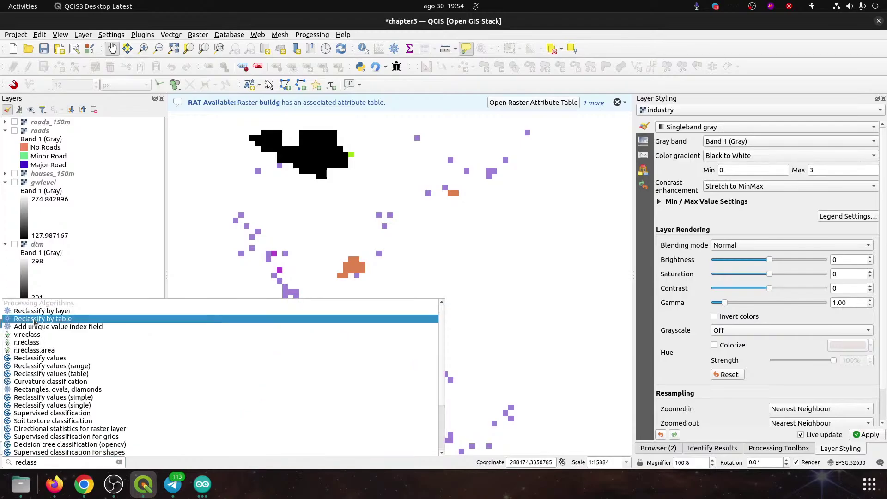
pyautogui.click(37, 318)
pyautogui.click(543, 159)
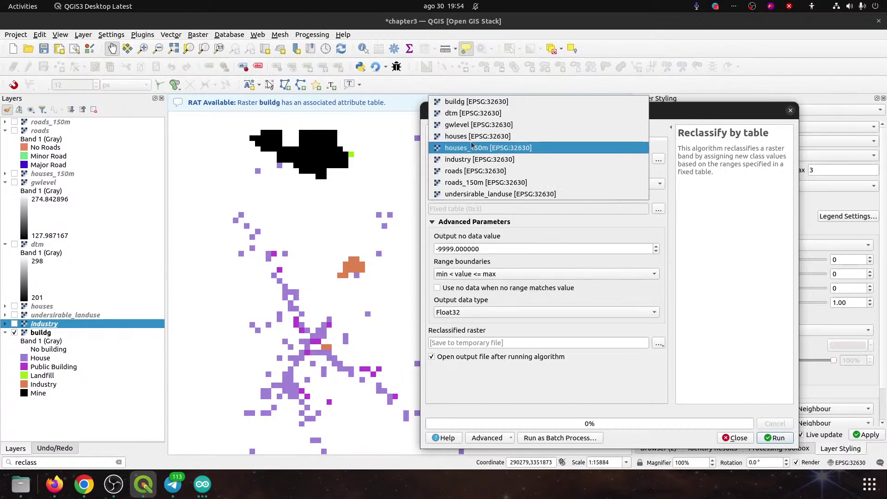
pyautogui.click(473, 103)
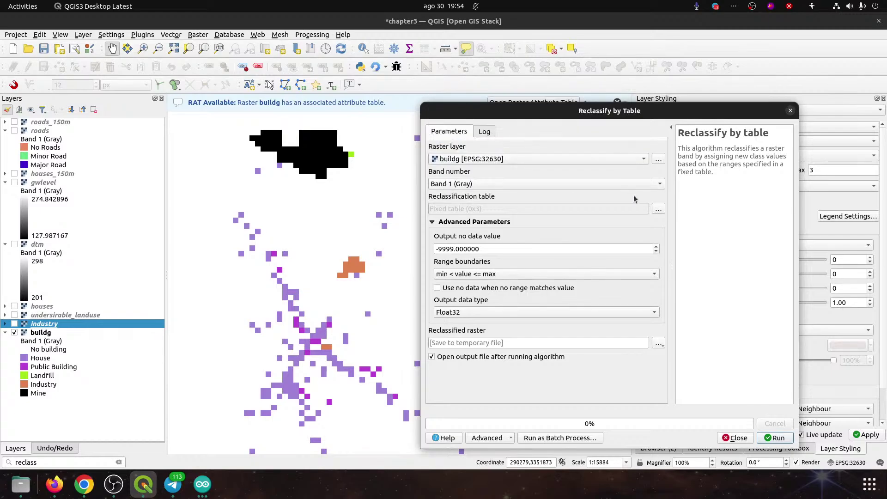
pyautogui.click(659, 208)
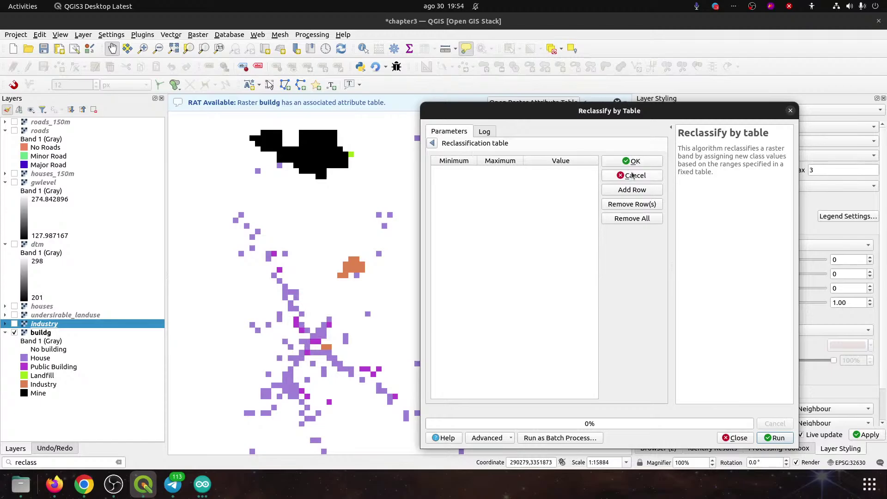
pyautogui.click(636, 190)
pyautogui.click(621, 194)
pyautogui.click(461, 174)
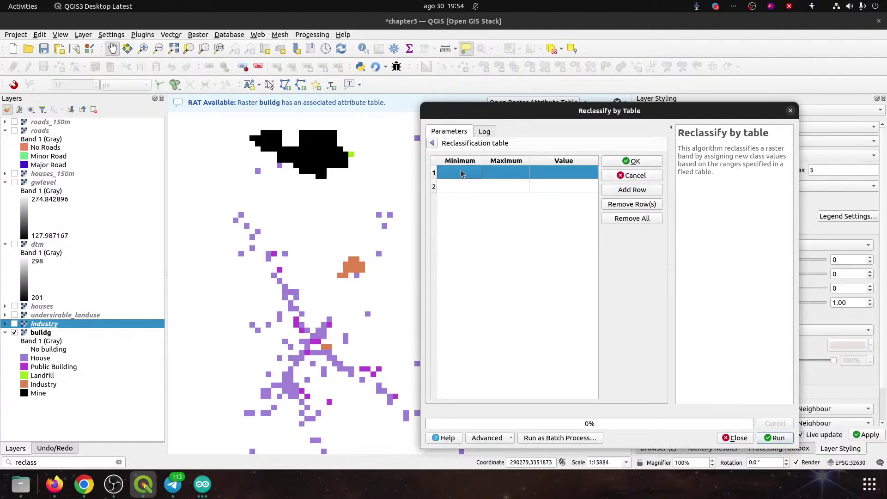
pyautogui.doubleClick(462, 173)
pyautogui.write('0')
pyautogui.doubleClick(513, 173)
pyautogui.write('2')
pyautogui.doubleClick(556, 172)
# - Fill the second reclassification row with minimum 3, maximum 5 and value 1, and accept the table
pyautogui.doubleClick(458, 185)
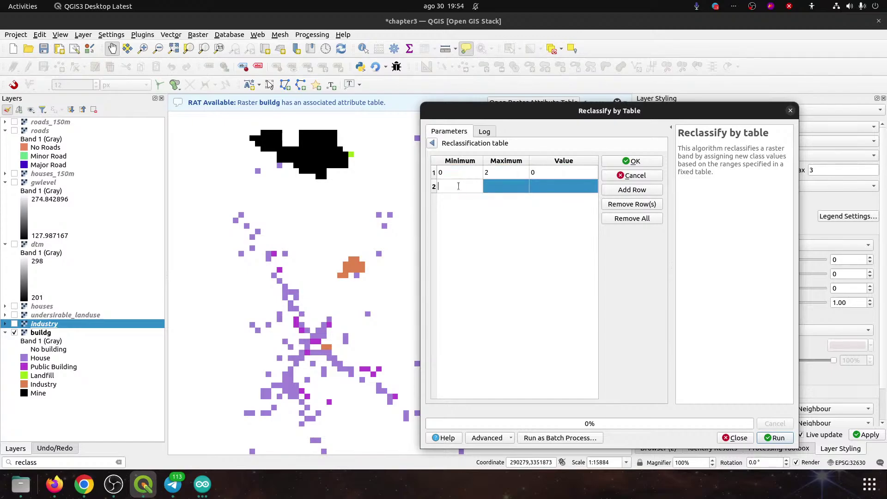
pyautogui.doubleClick(516, 187)
pyautogui.write('45')
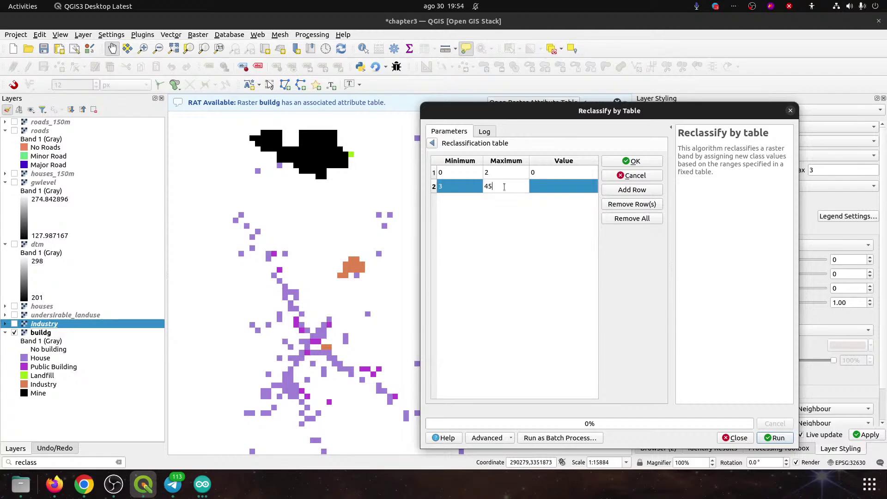
pyautogui.doubleClick(504, 187)
pyautogui.write('5')
pyautogui.doubleClick(558, 187)
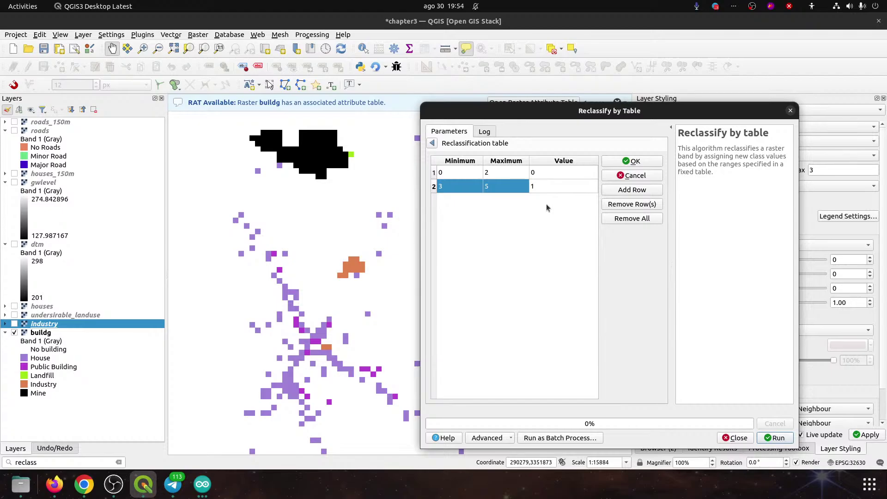
pyautogui.write('1')
pyautogui.press('Return')
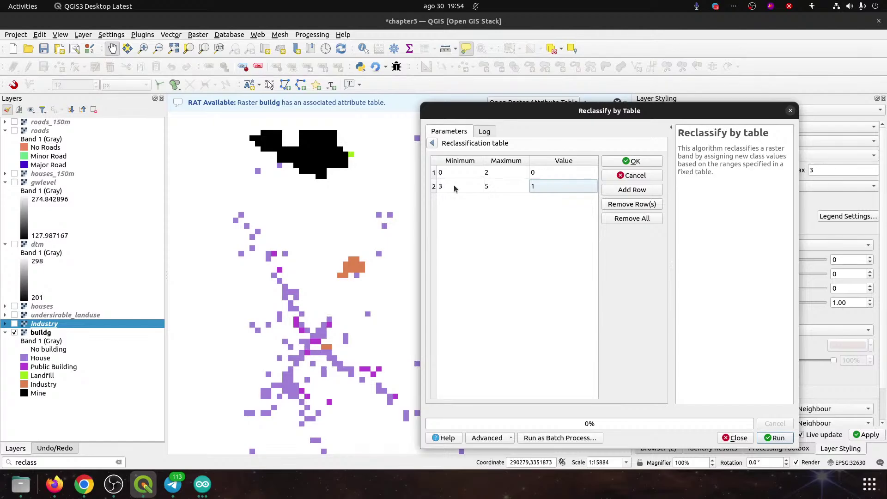
pyautogui.click(625, 162)
# - Set the output data type to Byte and the range boundaries to min <= value <= max
pyautogui.click(505, 312)
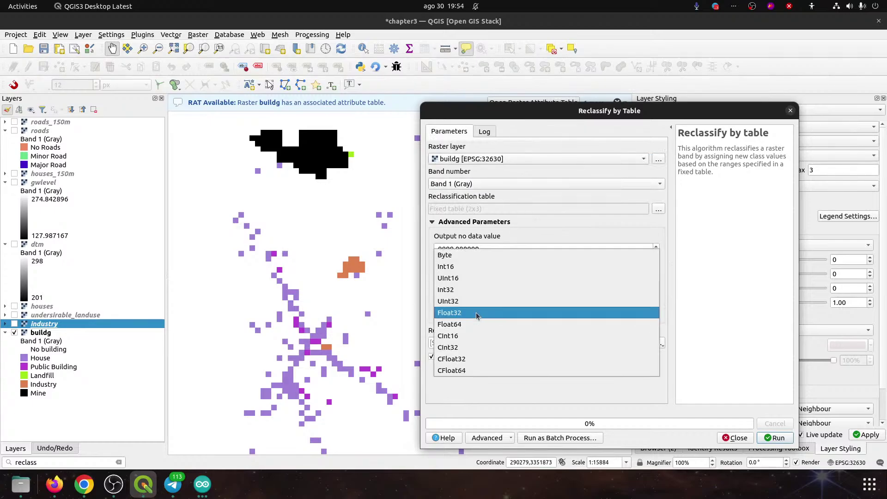
pyautogui.click(457, 255)
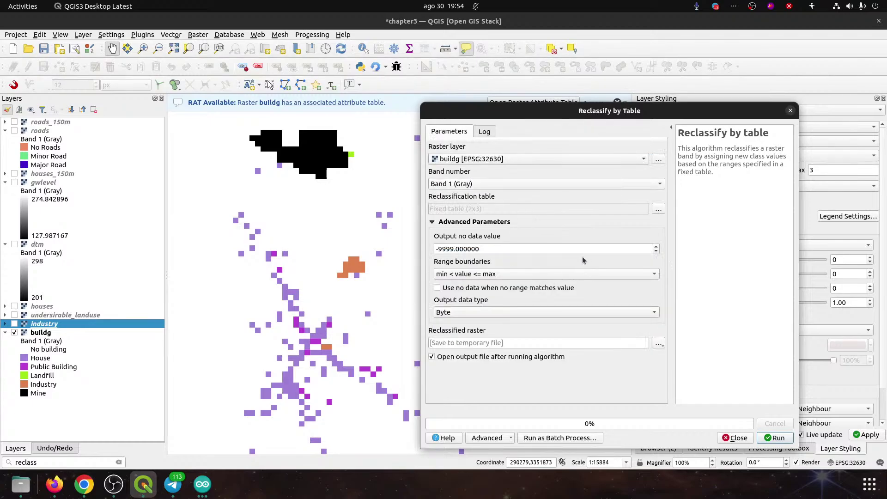
pyautogui.click(459, 279)
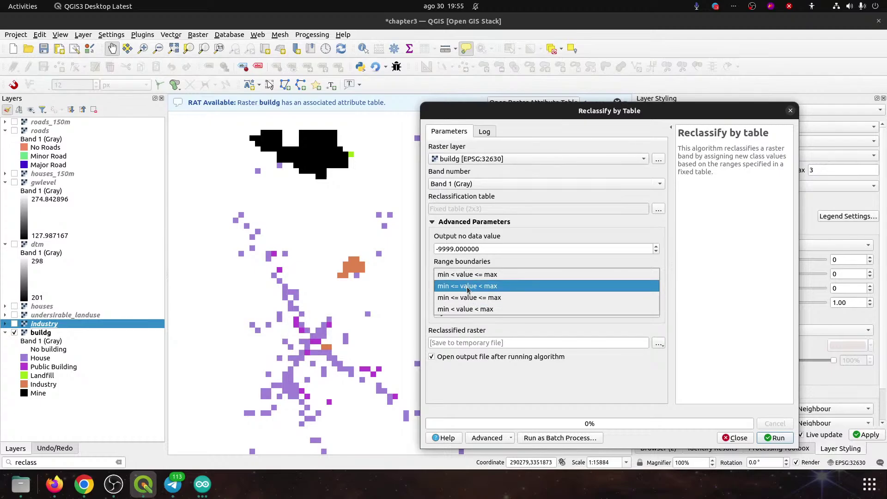
pyautogui.click(471, 298)
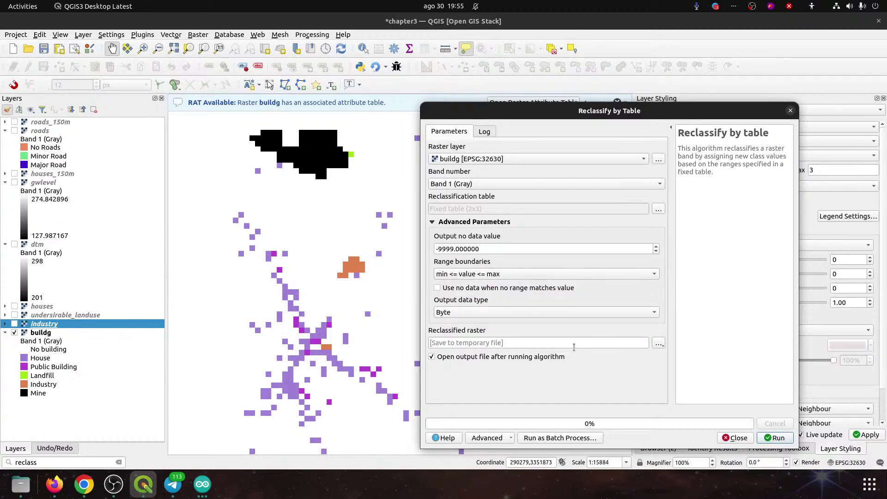
# - Save the reclassified raster output to industry.tif in the Chapter_3 folder, replacing the existing file
pyautogui.click(658, 343)
pyautogui.click(677, 365)
pyautogui.doubleClick(486, 134)
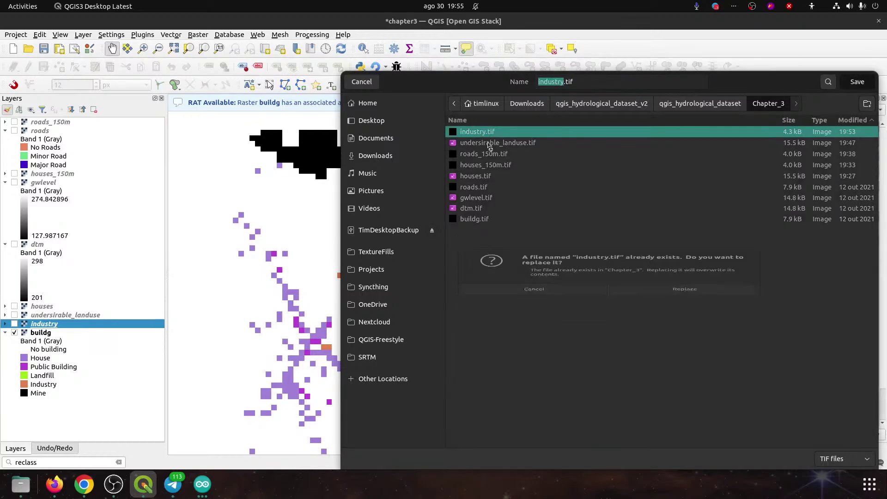
pyautogui.click(665, 305)
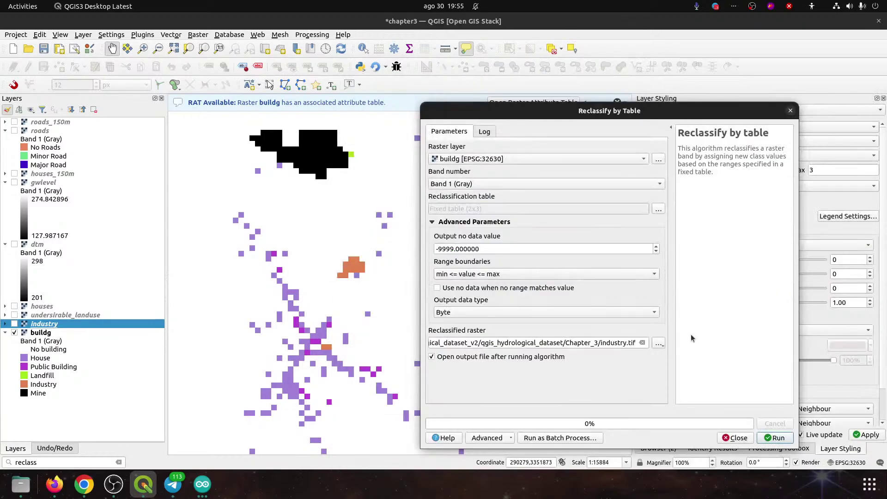
# - Remove the old industry layer from the project
pyautogui.click(45, 323)
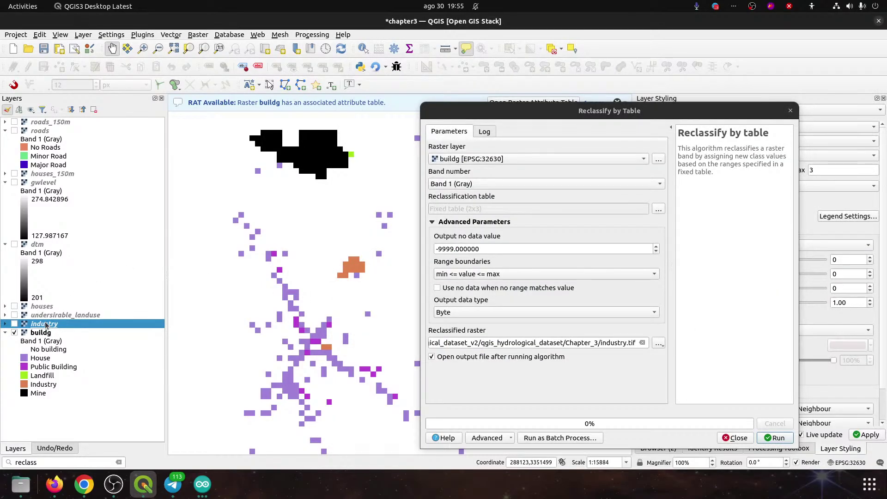
pyautogui.hotkey('ctrl', 'd')
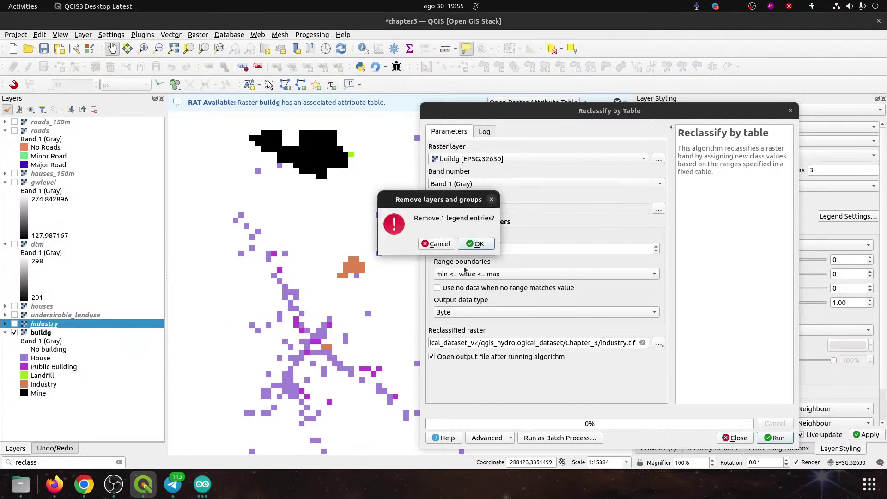
pyautogui.click(473, 247)
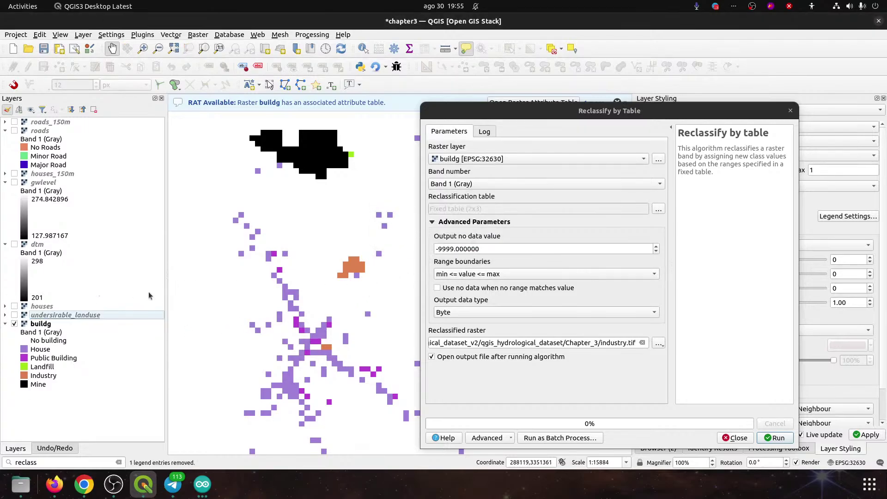
# - Run the table reclassification, clear the dialog from the map, and show the undersirable_landuse layer for comparison
pyautogui.click(776, 438)
pyautogui.moveTo(458, 113); pyautogui.dragTo(586, 163)
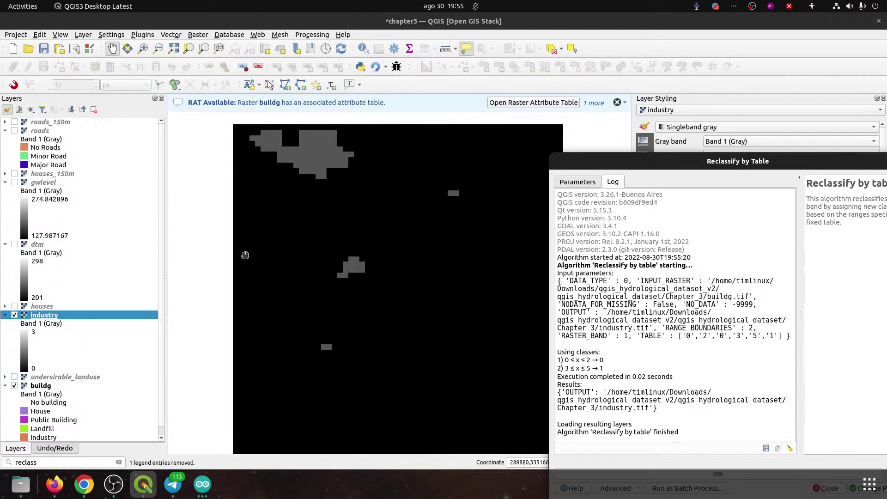
pyautogui.click(14, 377)
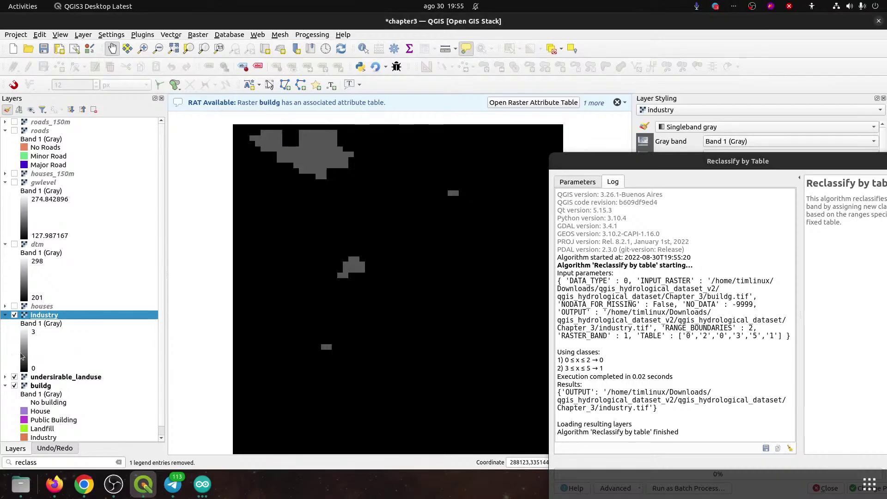
# - Compare the industry raster with undersirable_landuse by repeatedly switching the industry layer's visibility
pyautogui.click(14, 315)
pyautogui.click(14, 315)
pyautogui.click(15, 315)
pyautogui.click(14, 315)
pyautogui.click(14, 315)
pyautogui.click(14, 315)
pyautogui.click(14, 315)
pyautogui.click(15, 315)
pyautogui.click(14, 315)
pyautogui.click(14, 315)
pyautogui.click(15, 315)
pyautogui.click(14, 315)
# - Close the finished table reclassification dialog and save the chapter3 project
pyautogui.moveTo(779, 162); pyautogui.dragTo(654, 90)
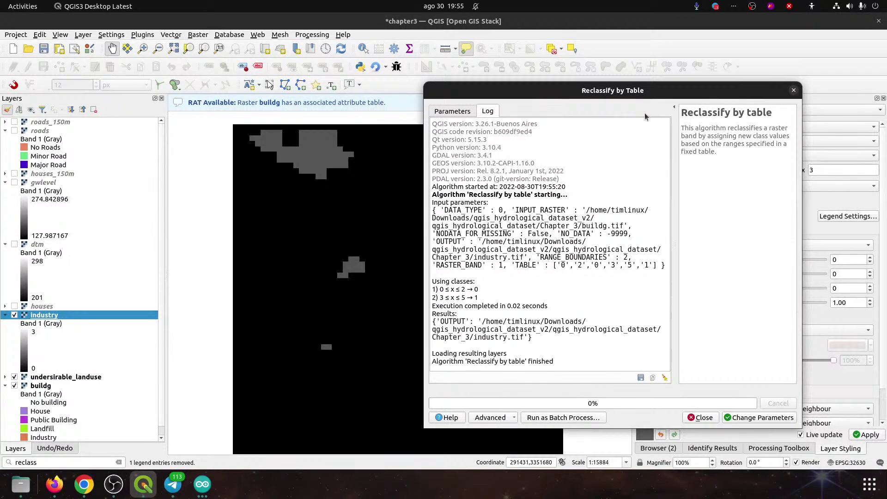
pyautogui.click(706, 419)
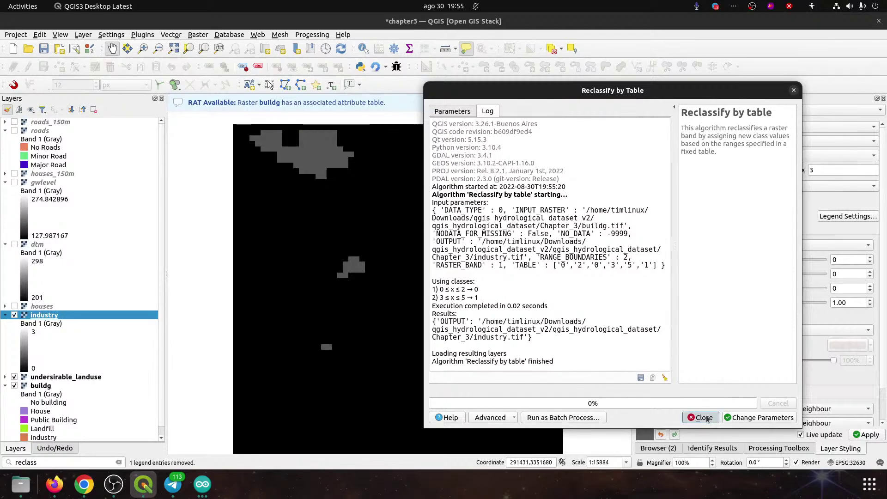
pyautogui.click(42, 50)
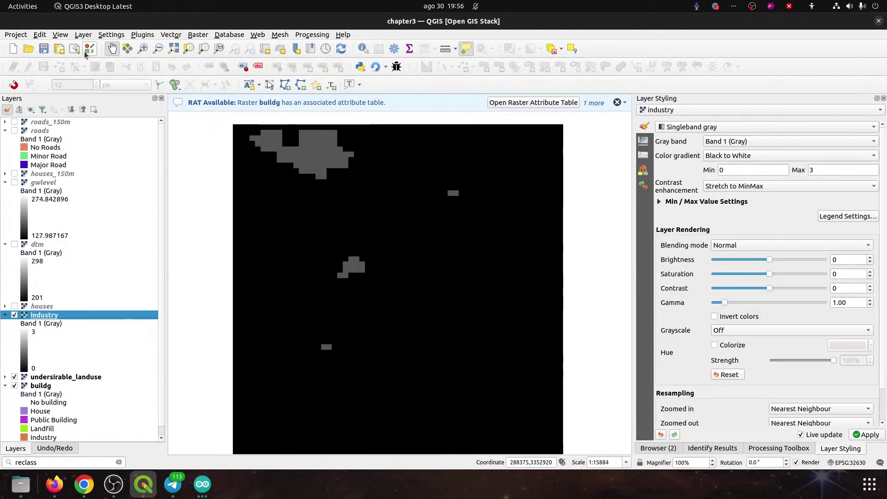
# - Show the gwlevel layer on its own by hiding the industry, undersirable_landuse and buildg layers
pyautogui.click(47, 185)
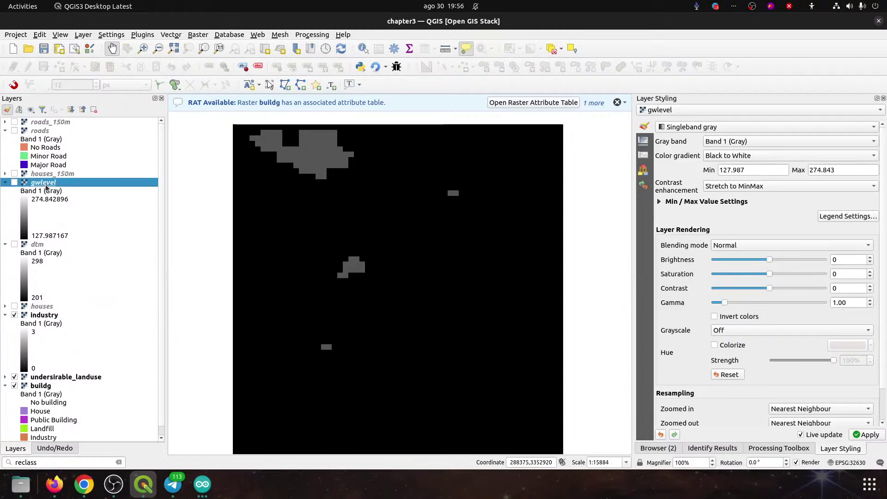
pyautogui.click(15, 182)
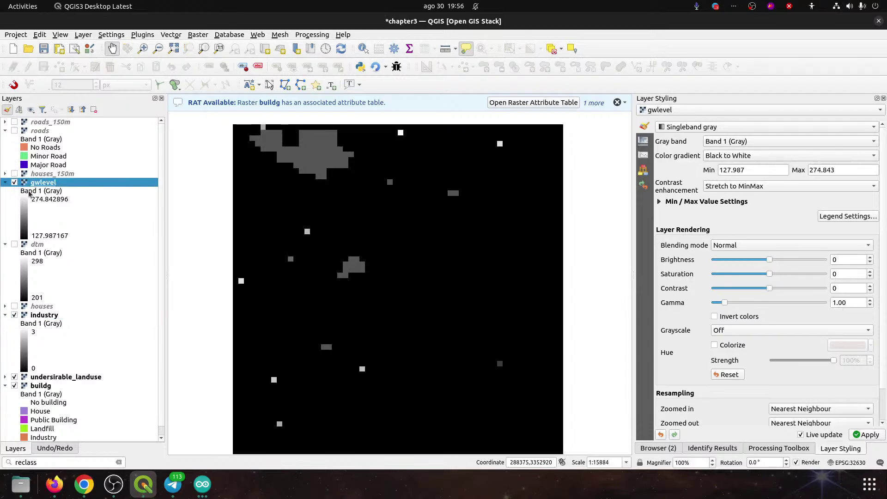
pyautogui.click(15, 315)
pyautogui.click(14, 377)
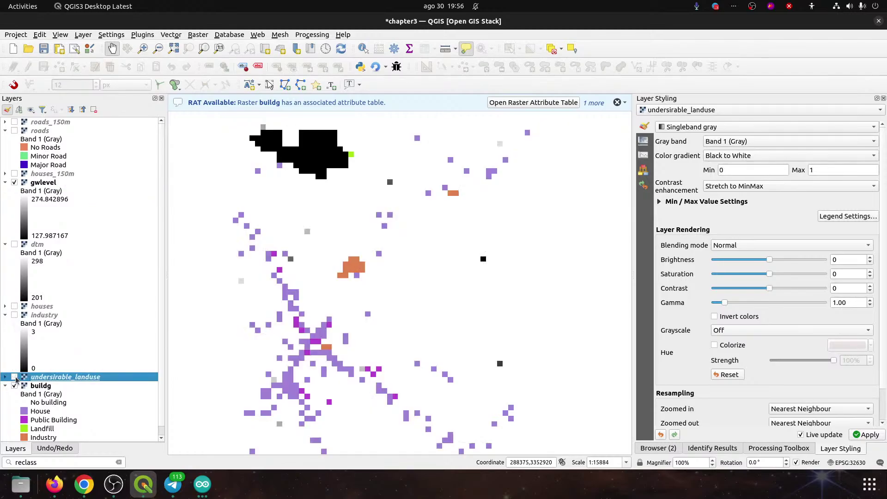
pyautogui.click(15, 386)
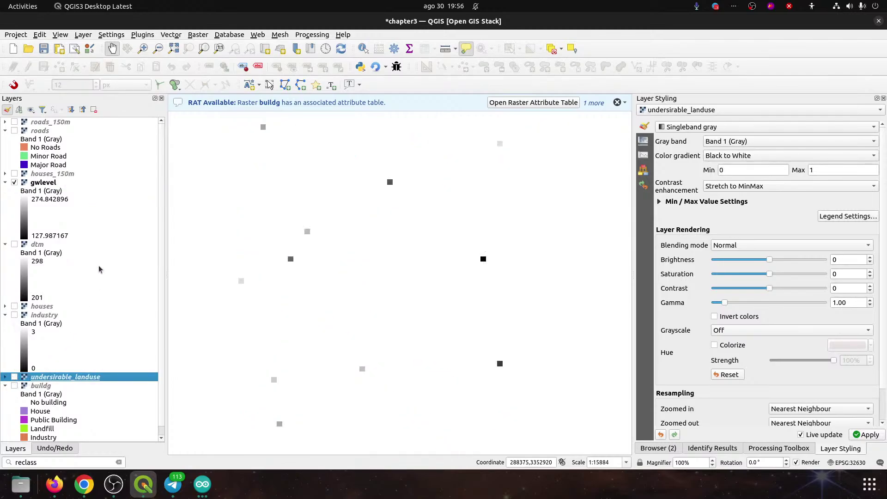
pyautogui.scroll(-1, 101, 255)
pyautogui.scroll(1, 66, 246)
# - Apply singleband pseudocolor rendering to the gwlevel layer in its symbology properties
pyautogui.click(42, 184)
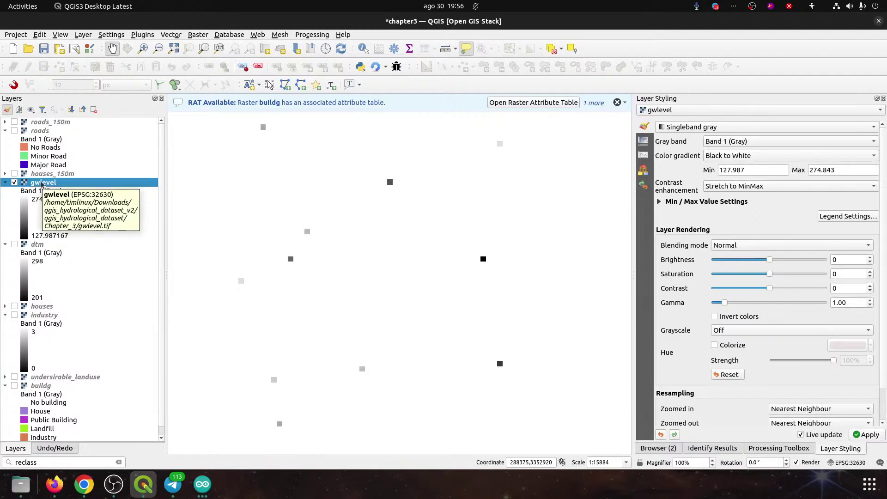
pyautogui.doubleClick(41, 183)
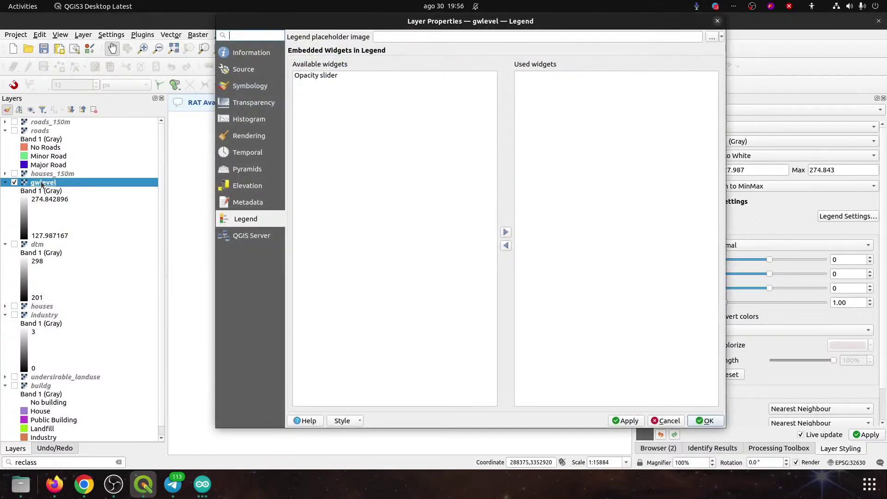
pyautogui.click(244, 86)
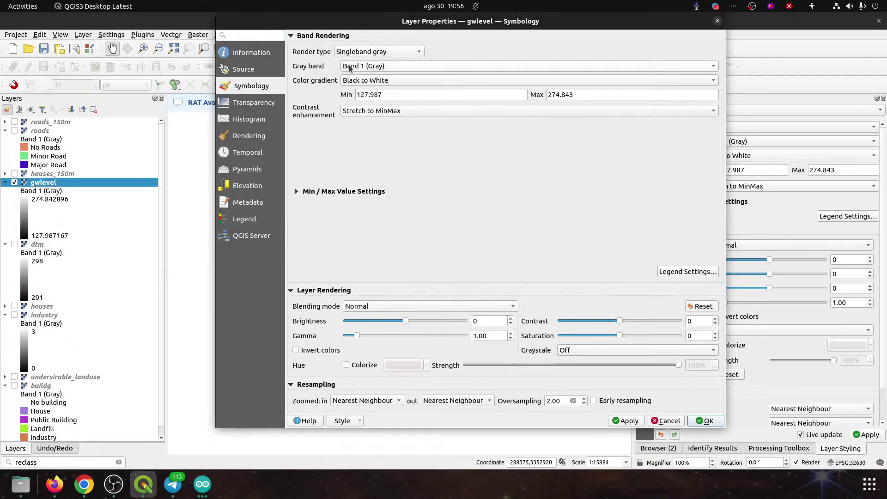
pyautogui.click(371, 52)
pyautogui.click(370, 61)
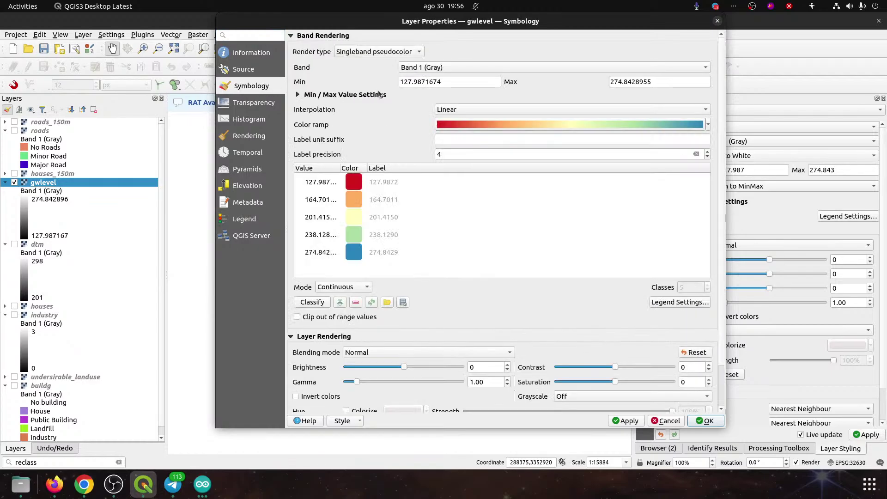
pyautogui.click(626, 421)
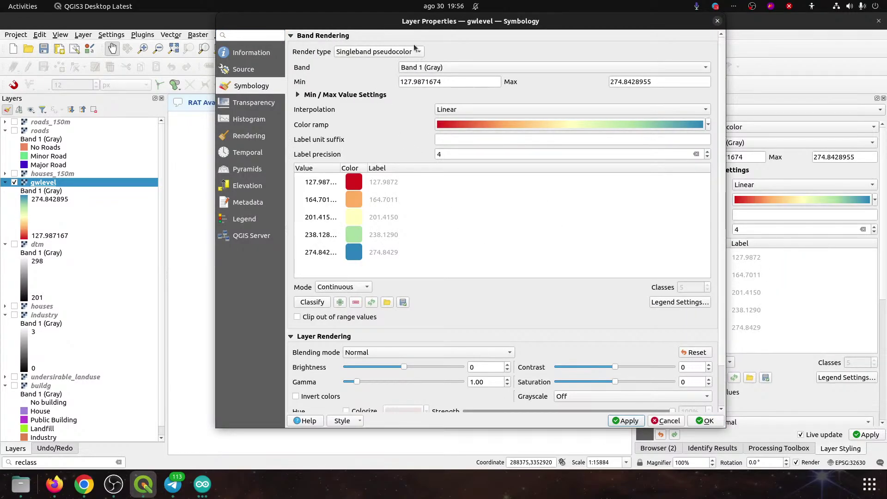
# - Invert the gwlevel color ramp so low values are blue and high values red, and accept the layer properties
pyautogui.moveTo(395, 30); pyautogui.dragTo(443, 57)
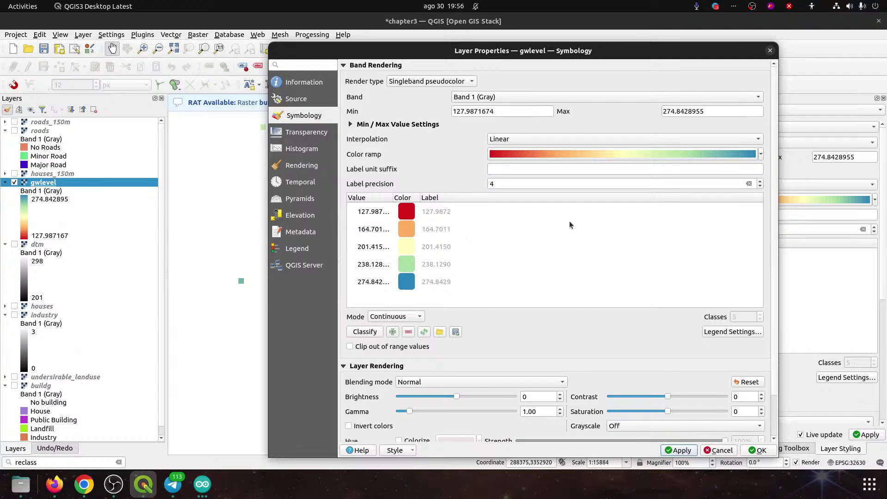
pyautogui.click(761, 154)
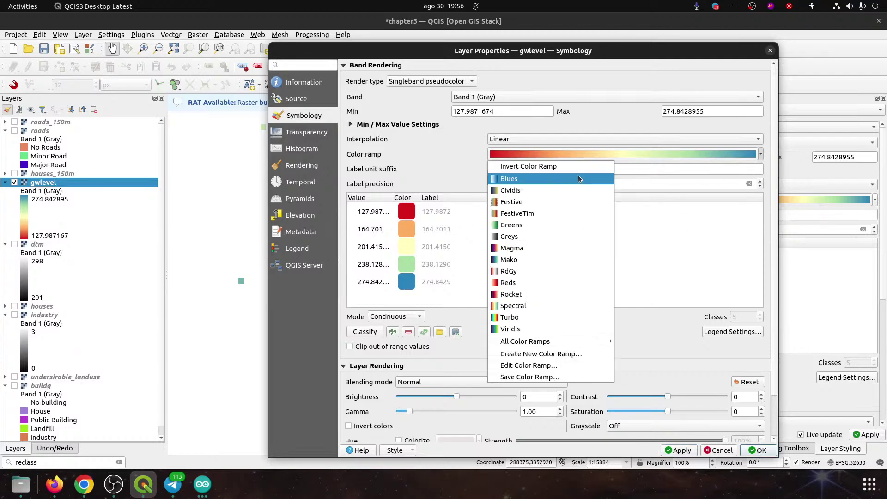
pyautogui.click(520, 166)
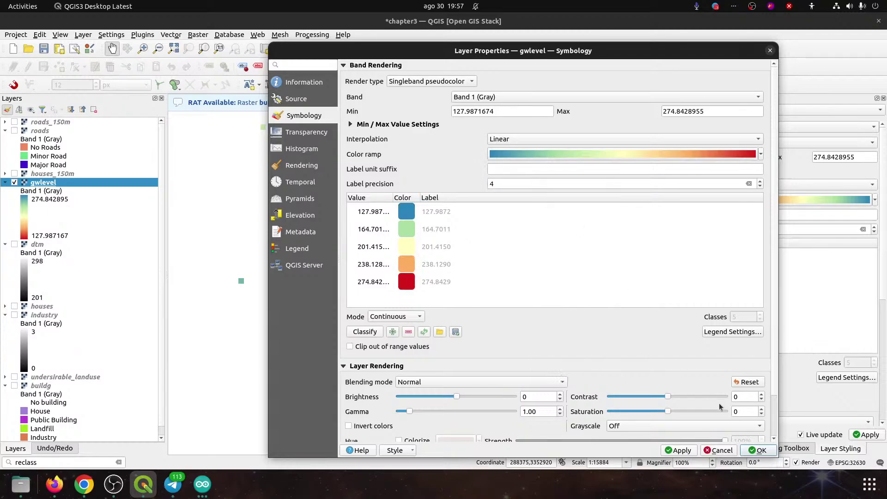
pyautogui.click(760, 451)
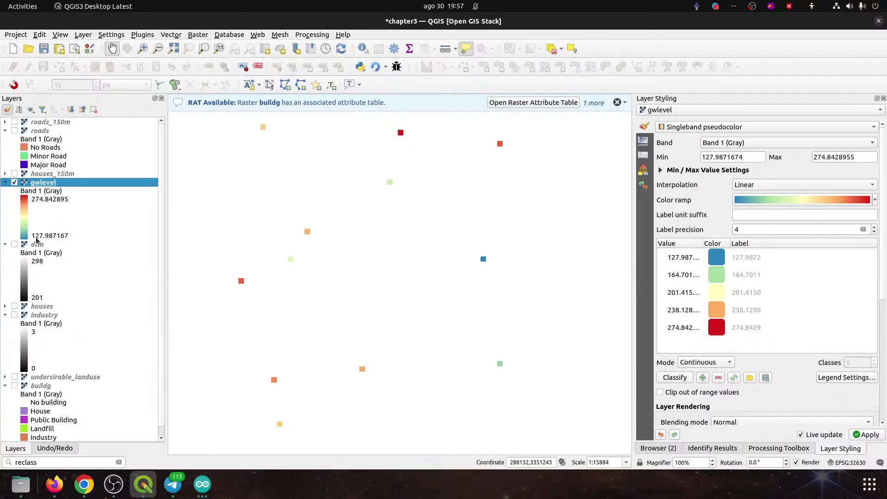
# - Show the dtm elevation layer beneath the gwlevel points
pyautogui.scroll(-1, 65, 258)
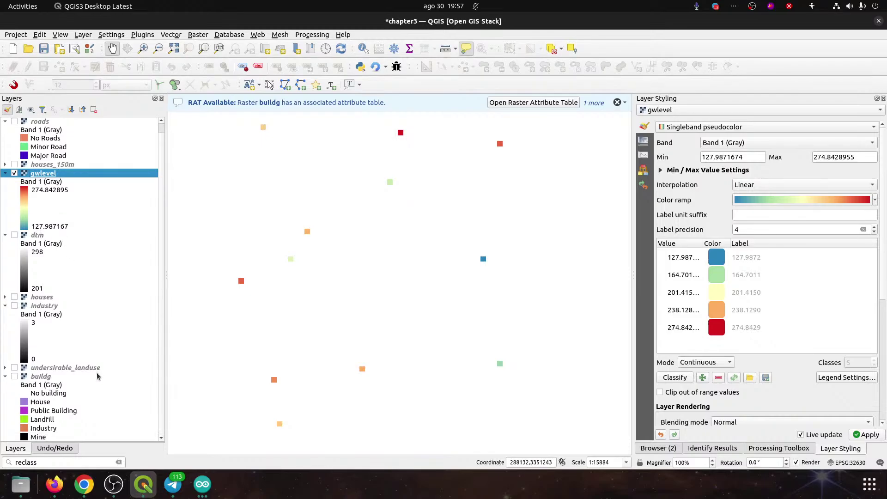
pyautogui.scroll(1, 49, 228)
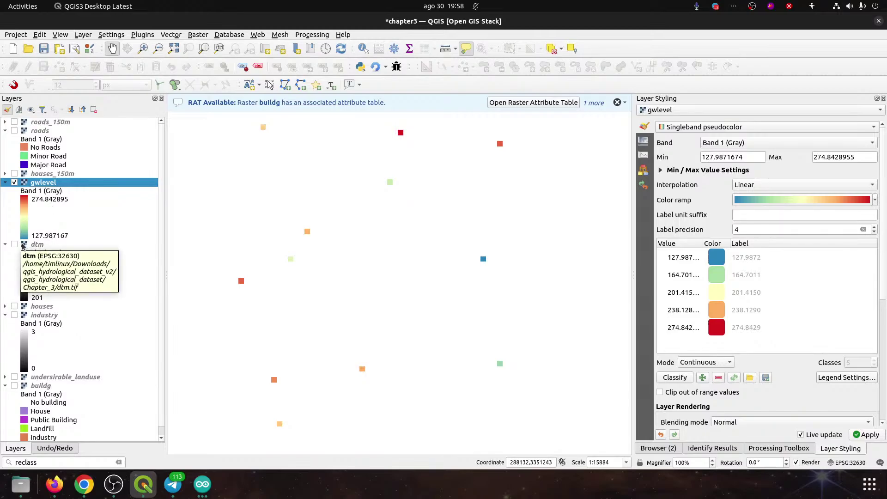
pyautogui.click(37, 245)
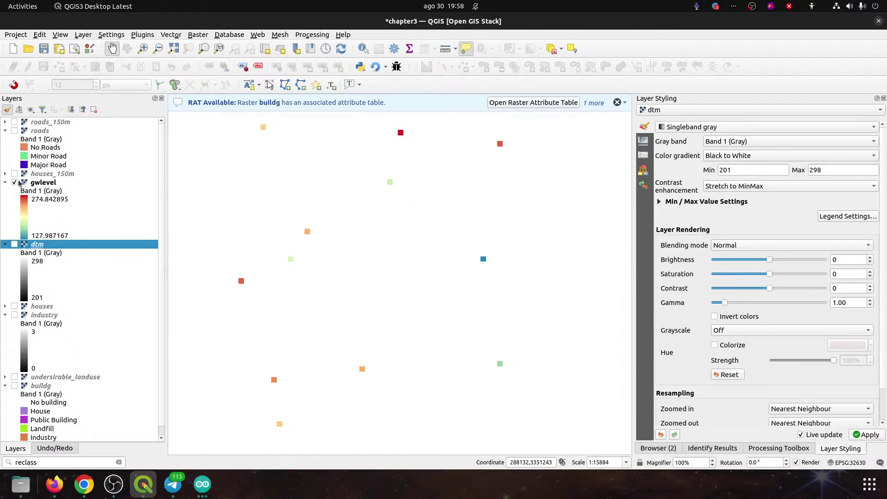
pyautogui.moveTo(33, 186)
pyautogui.click(14, 245)
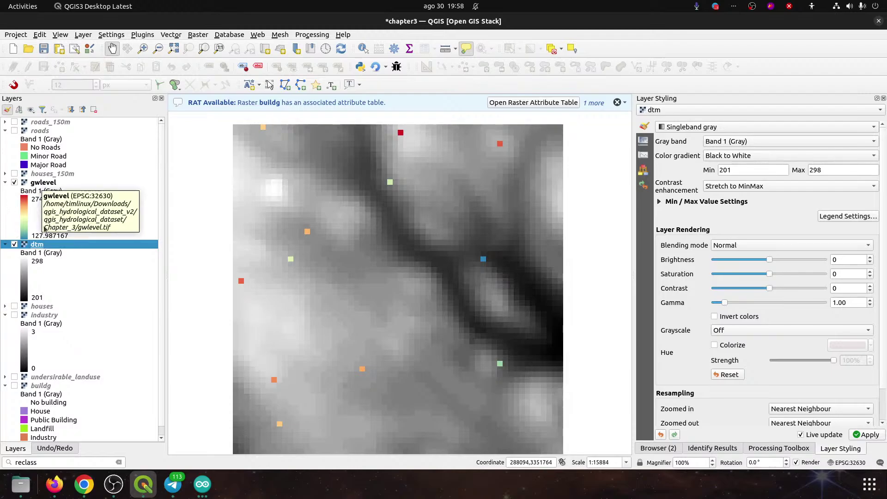
# - Enter the Raster Calculator expression "dtm@1" - "gwlevel@1"
pyautogui.click(198, 34)
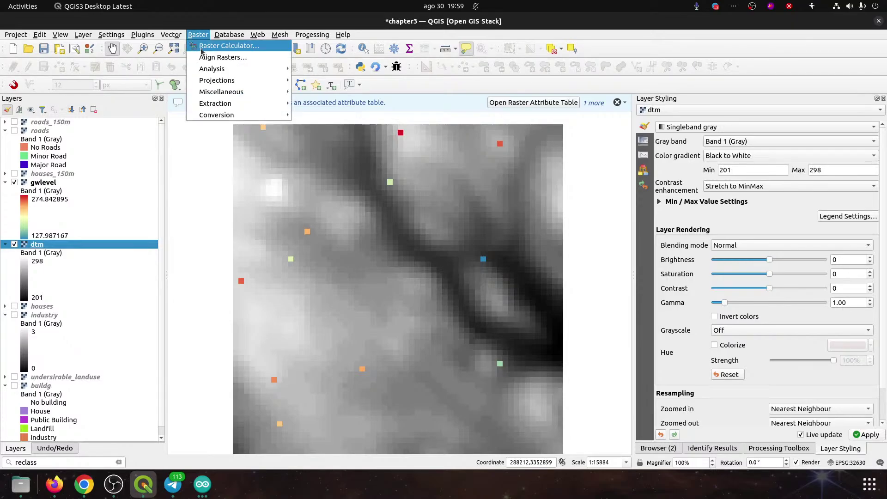
pyautogui.click(203, 49)
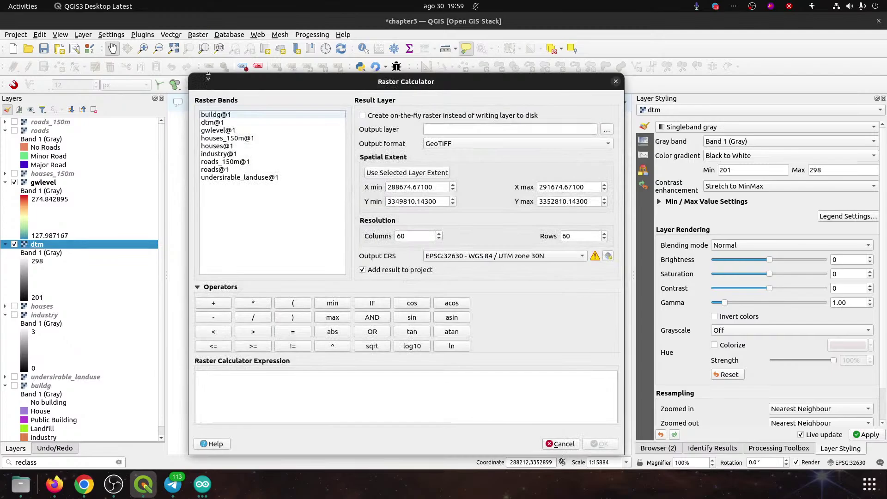
pyautogui.doubleClick(205, 122)
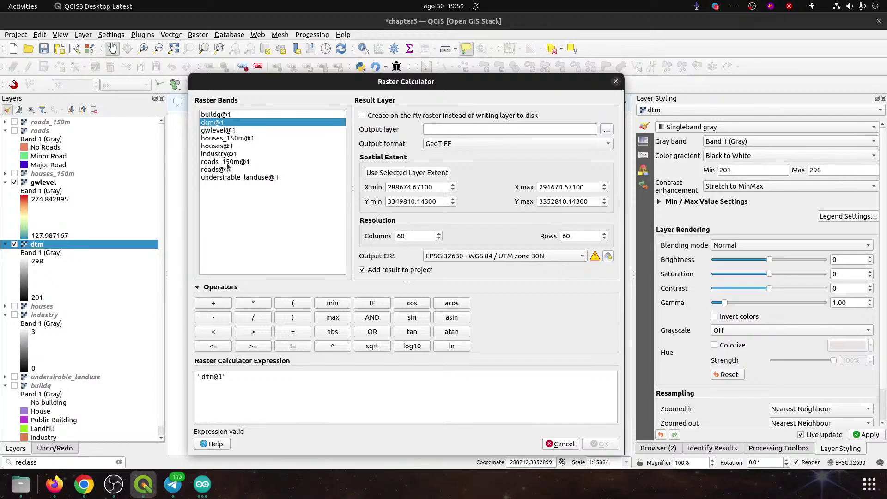
pyautogui.click(215, 317)
pyautogui.doubleClick(221, 131)
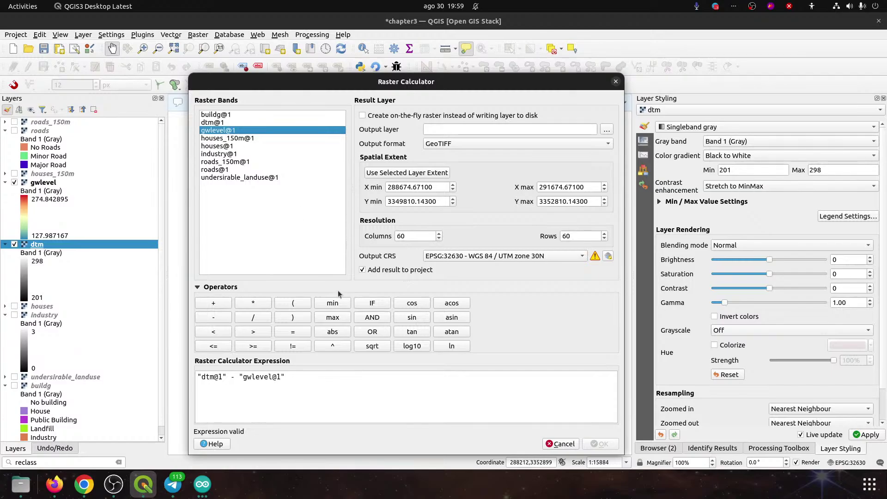
# - Set the Raster Calculator output layer to well_depth.tif in the Chapter_3 folder
pyautogui.click(606, 130)
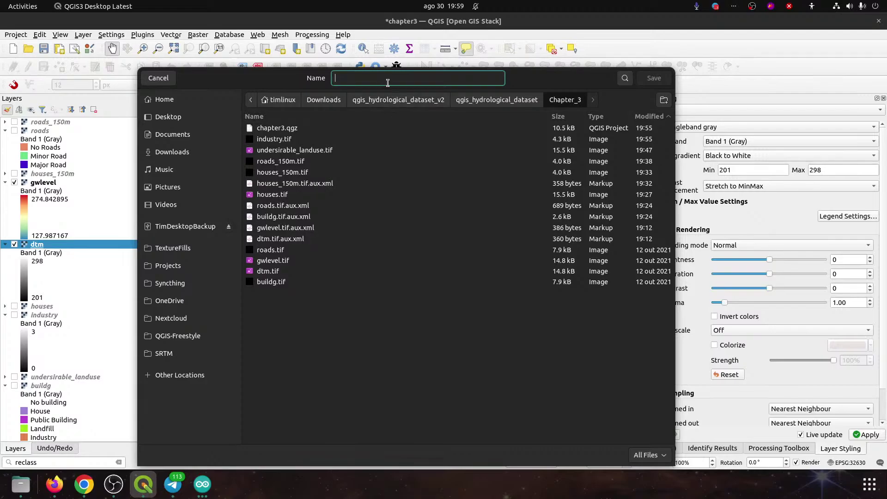
pyautogui.write('well_')
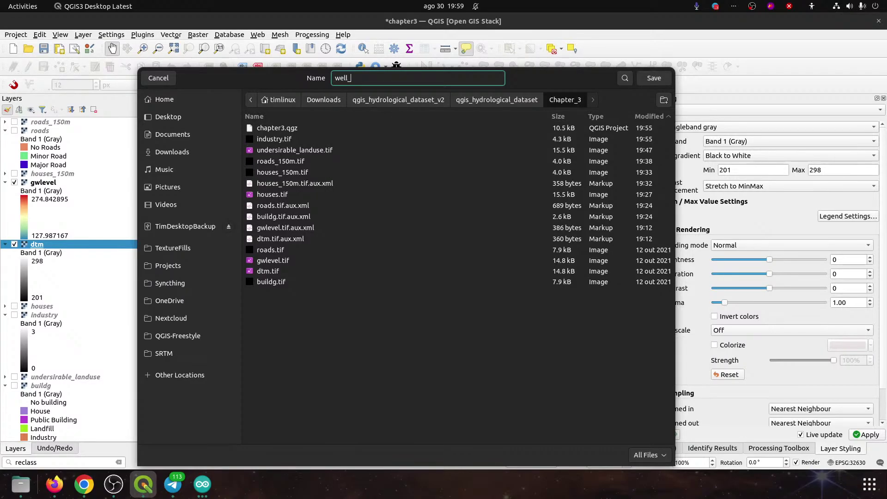
pyautogui.write('depth.tif')
pyautogui.click(651, 75)
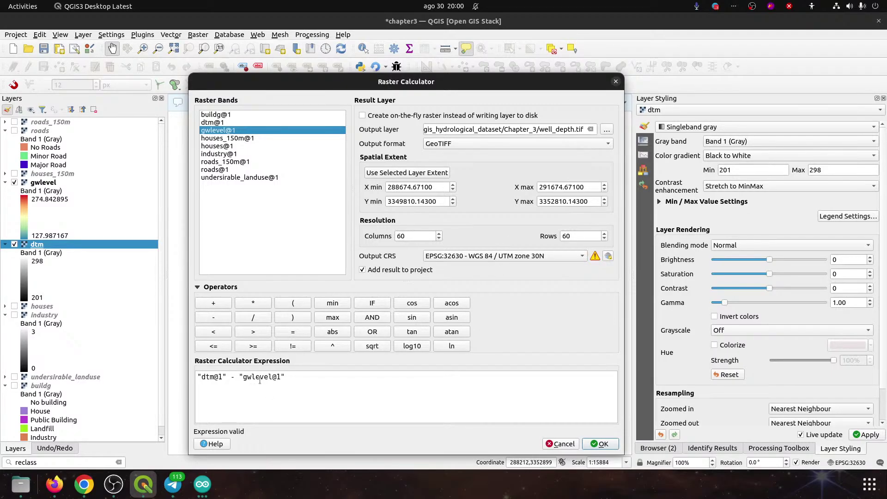
# - Run the raster calculation and hide the dtm and gwlevel layers so only well_depth is shown
pyautogui.click(602, 445)
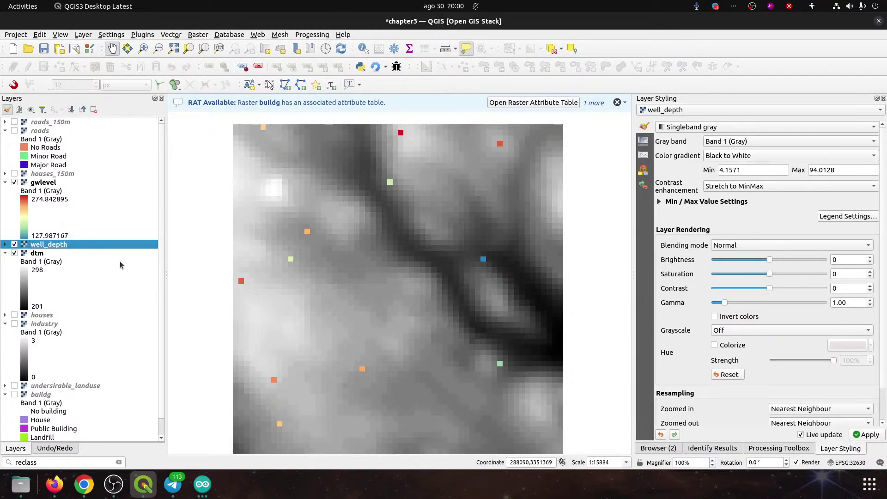
pyautogui.click(13, 254)
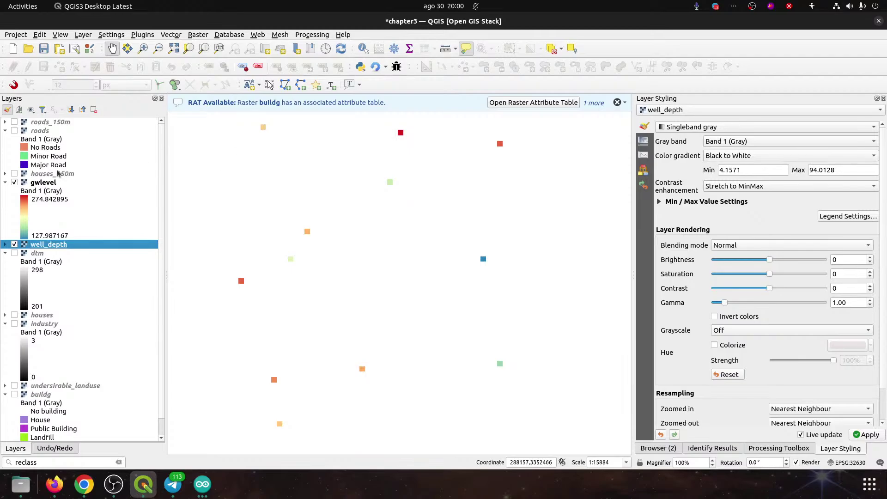
pyautogui.click(14, 183)
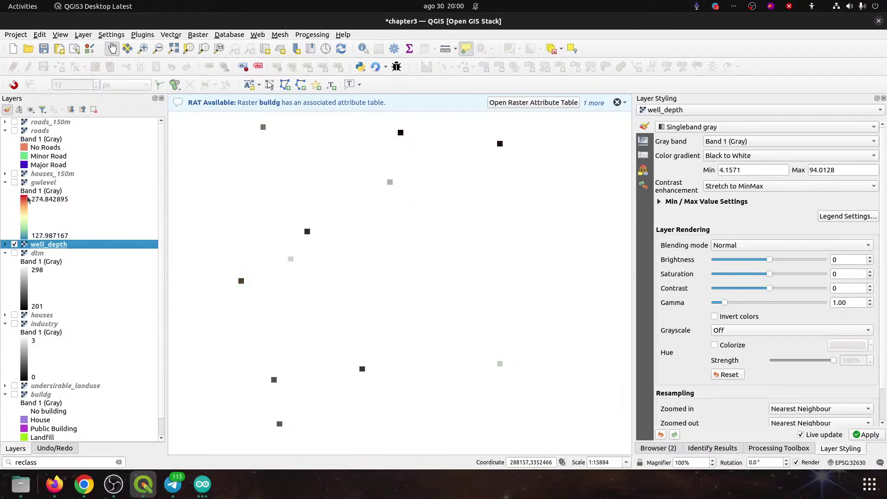
# - Style the well_depth layer as singleband pseudocolor with the color ramp inverted, from blue for low to red for high values
pyautogui.doubleClick(51, 247)
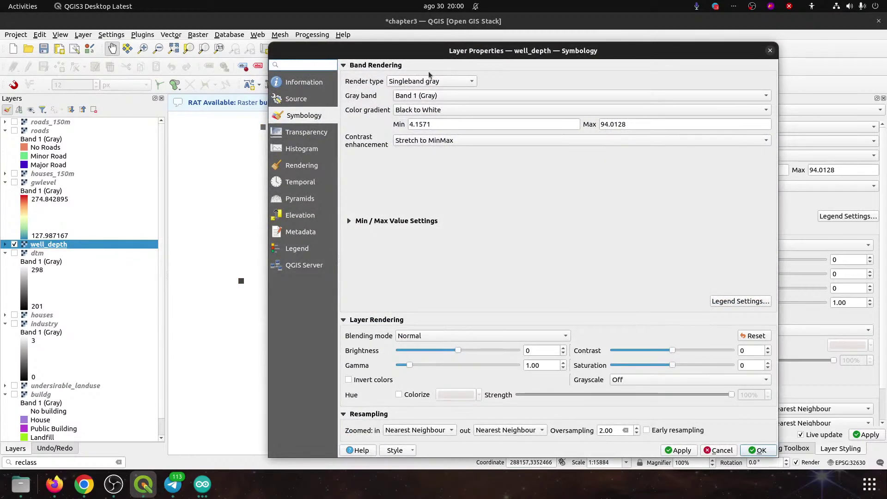
pyautogui.click(415, 86)
pyautogui.click(411, 92)
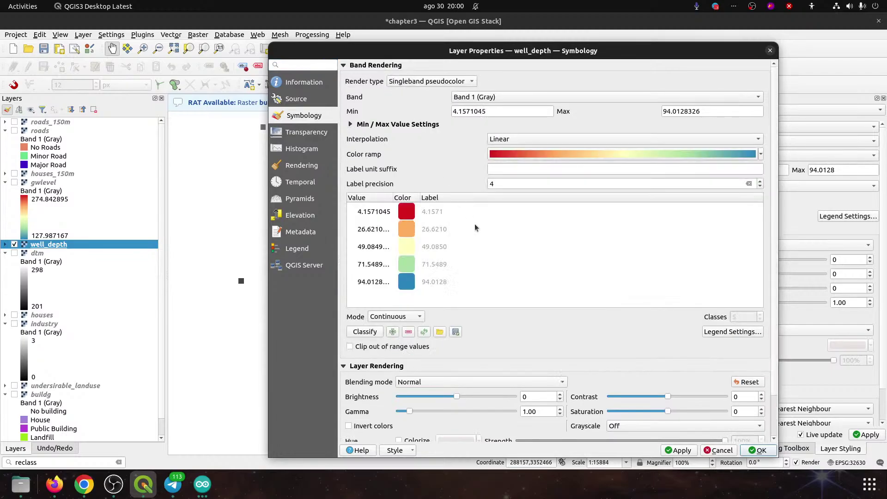
pyautogui.click(760, 155)
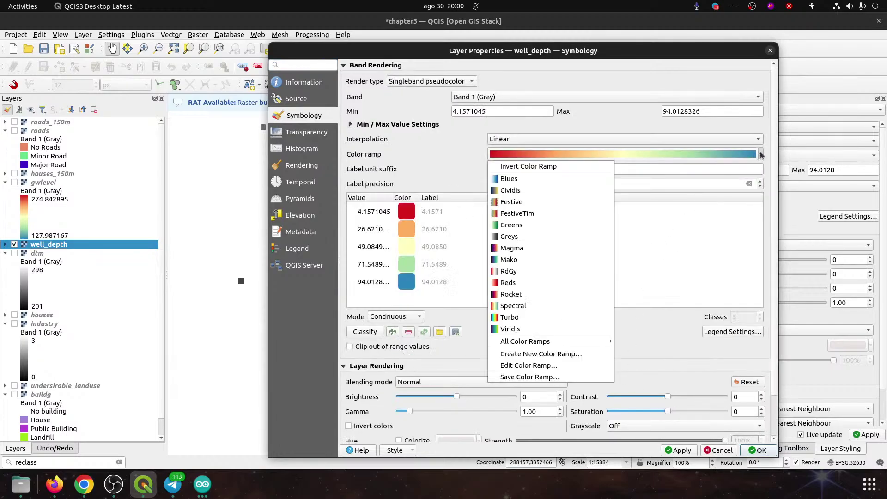
pyautogui.click(550, 166)
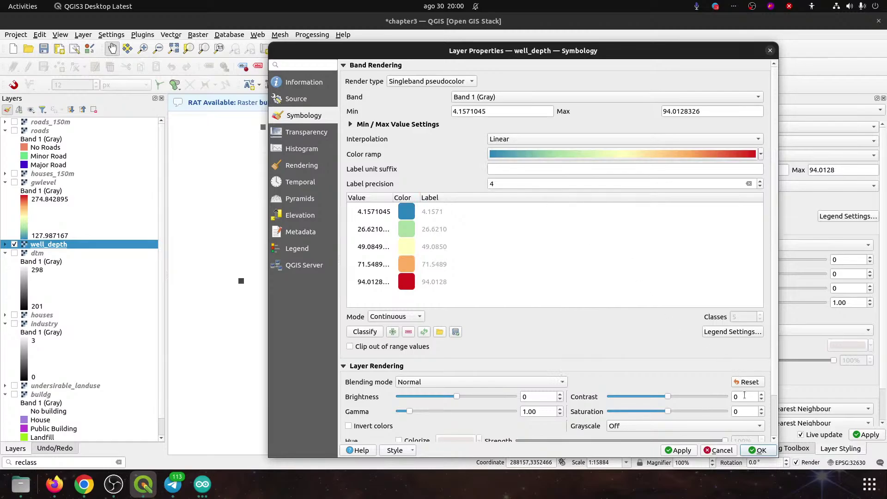
pyautogui.click(757, 450)
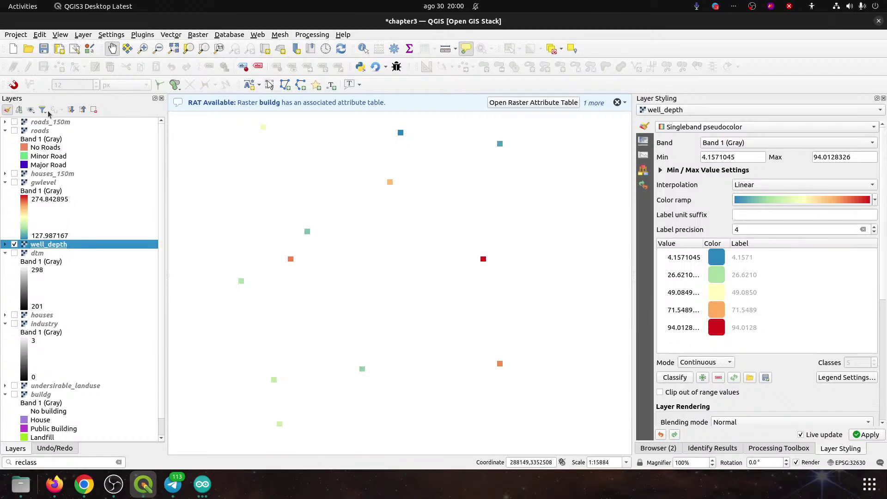
# - Save the project and identify the well_depth values at three of the well cells
pyautogui.click(45, 51)
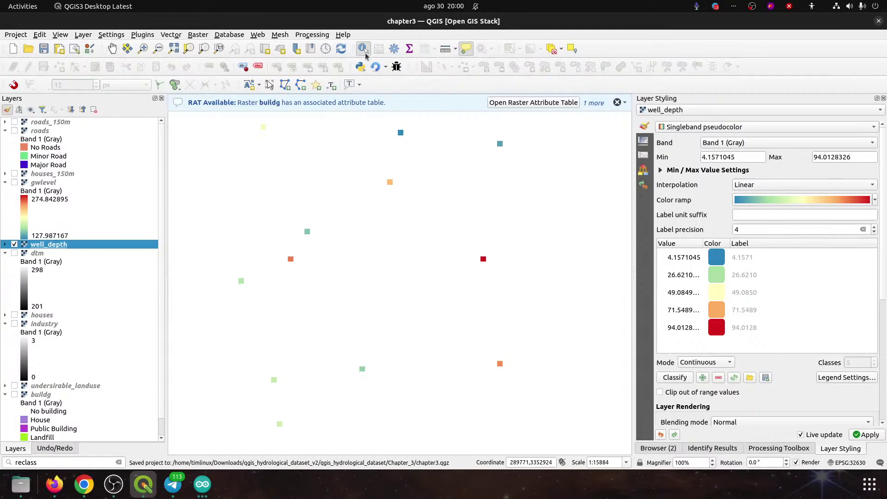
pyautogui.click(400, 132)
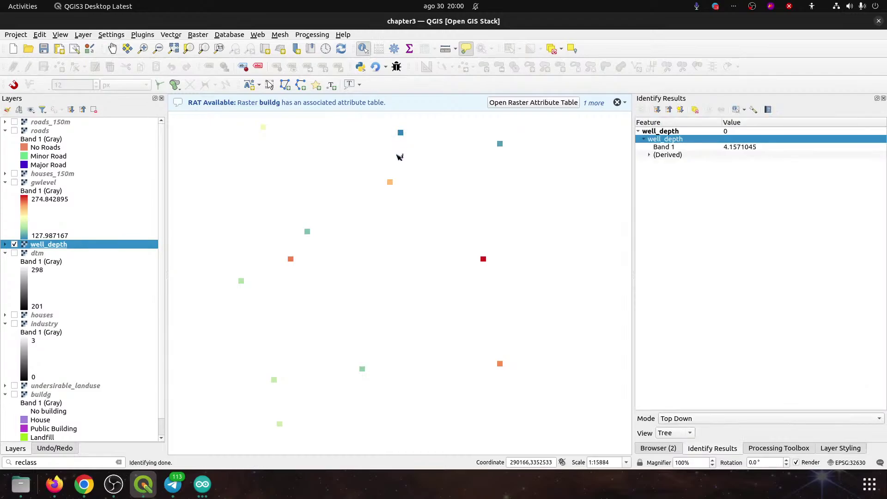
pyautogui.click(392, 183)
pyautogui.click(307, 232)
# - Show the gwlevel and dtm layers and compare their values with well_depth at the dark blue well_depth cell near the northern edge
pyautogui.click(15, 183)
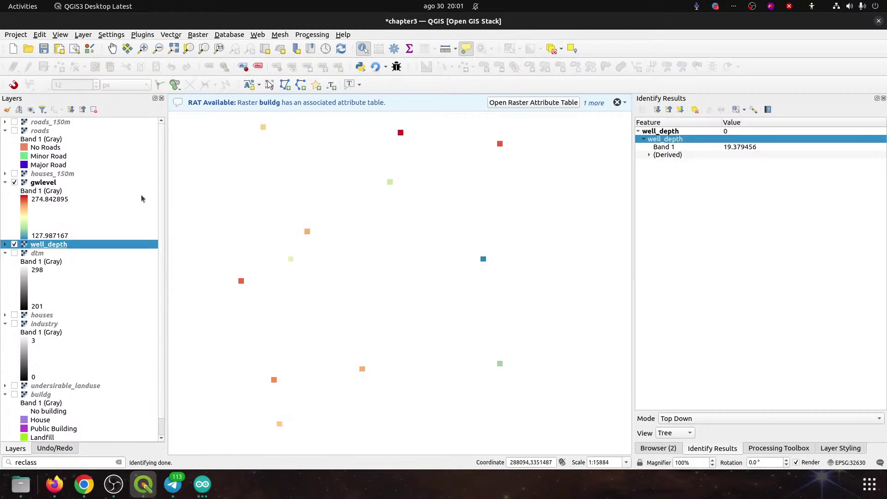
pyautogui.click(401, 132)
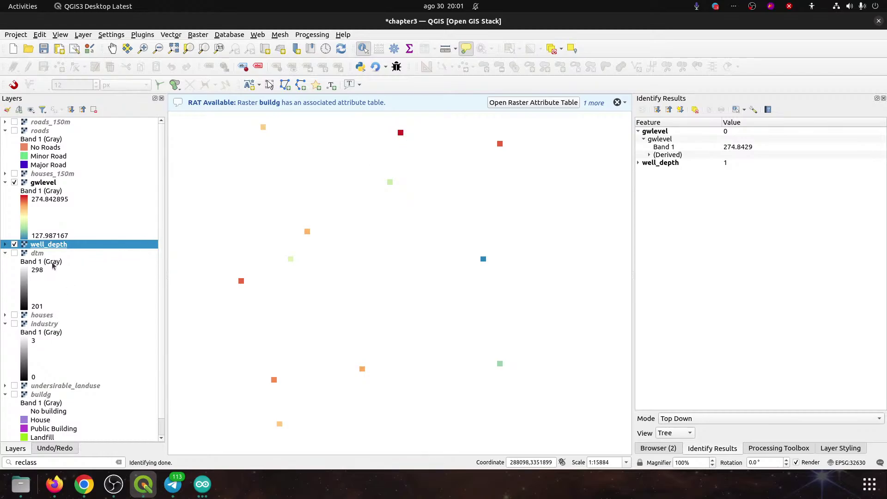
pyautogui.click(14, 253)
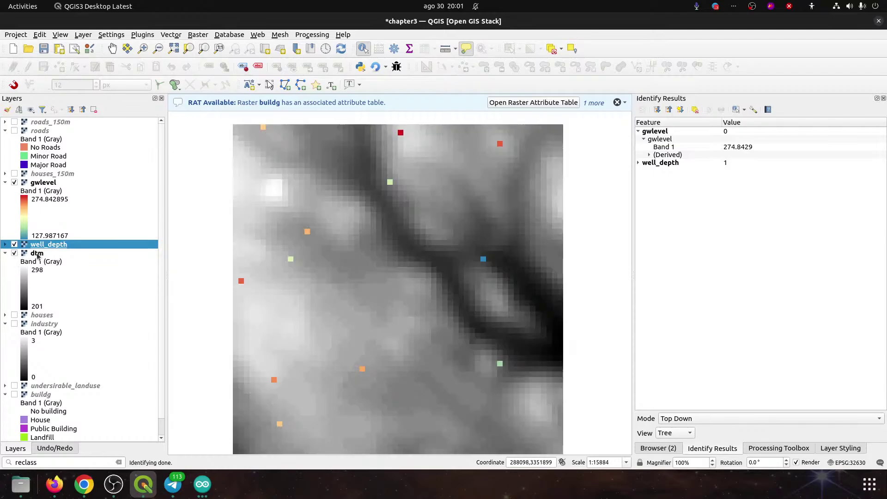
pyautogui.click(37, 253)
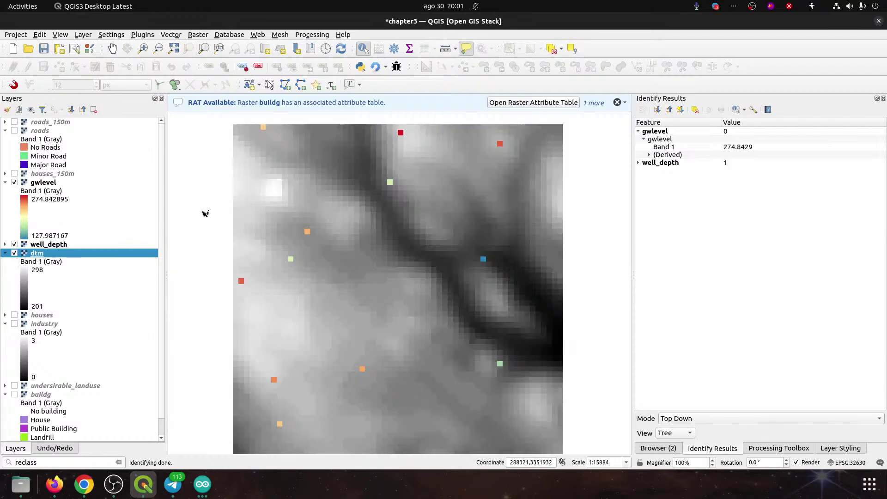
pyautogui.click(401, 133)
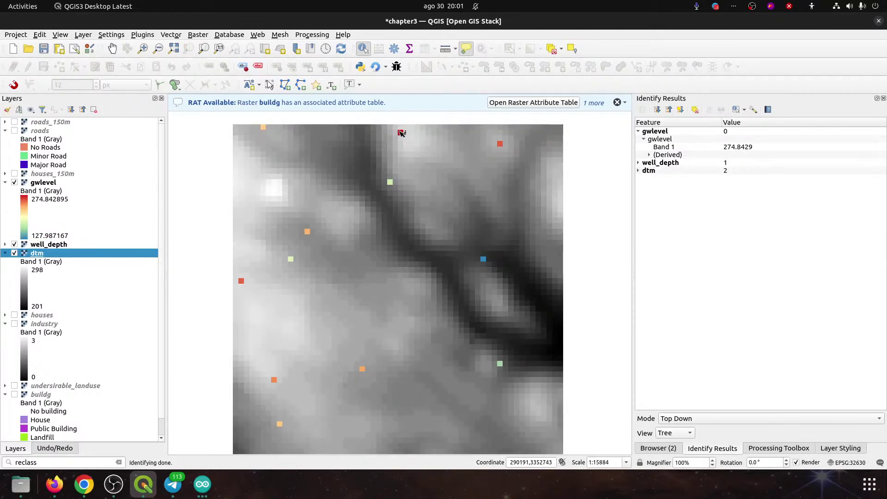
pyautogui.click(638, 170)
pyautogui.click(643, 179)
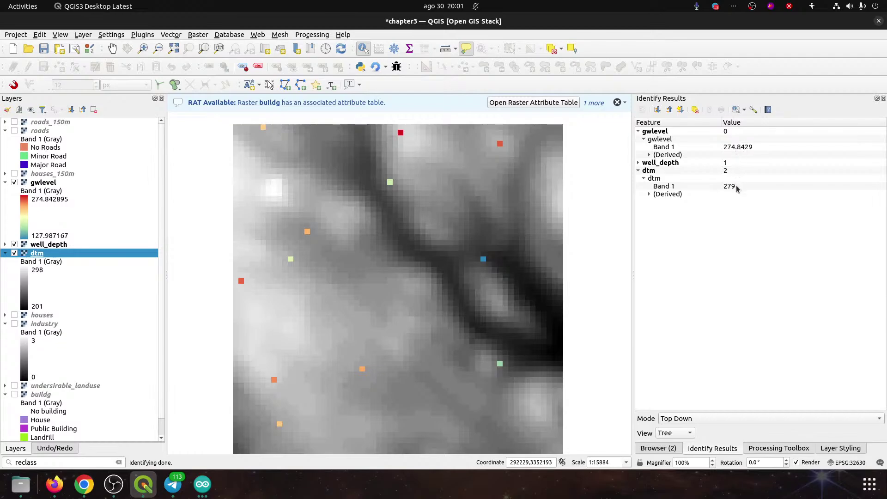
pyautogui.click(639, 163)
pyautogui.click(644, 170)
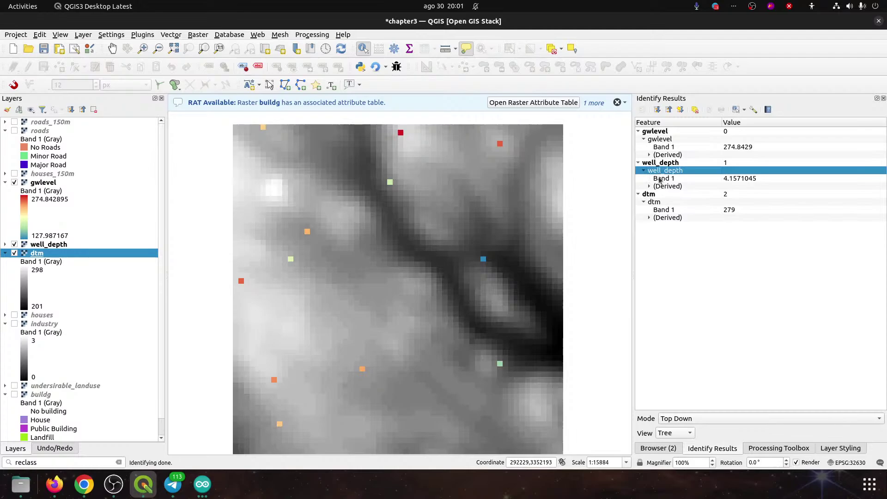
pyautogui.click(730, 179)
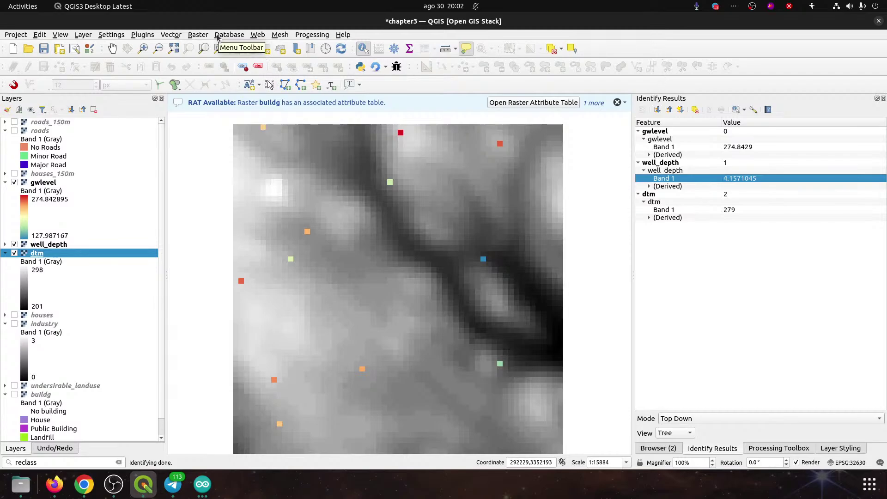
# - Enter the Raster Calculator expression "well_depth@1" < 40
pyautogui.click(199, 35)
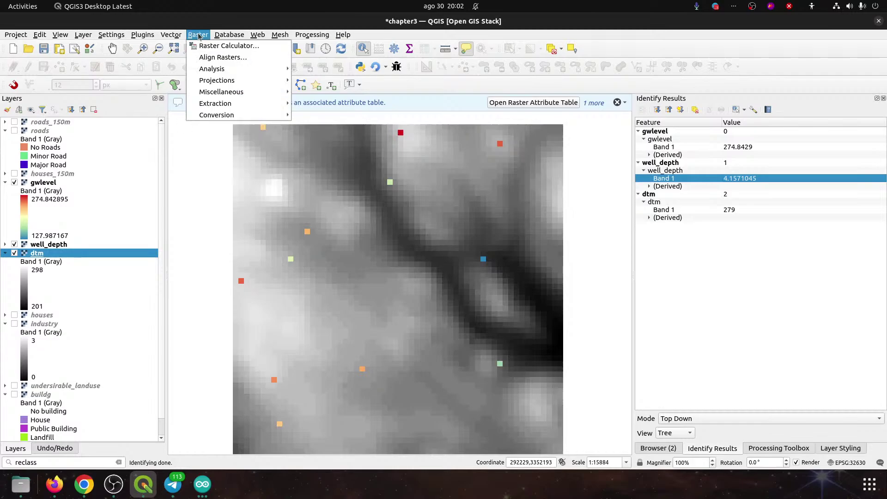
pyautogui.click(200, 46)
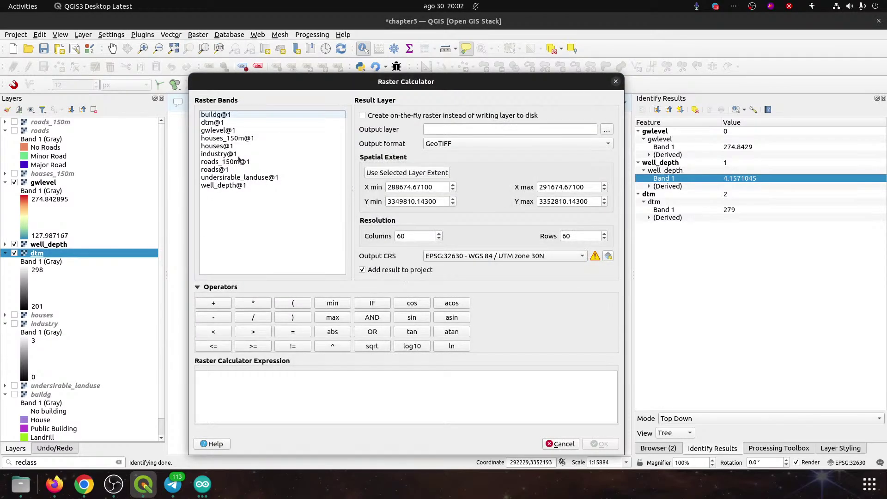
pyautogui.doubleClick(221, 185)
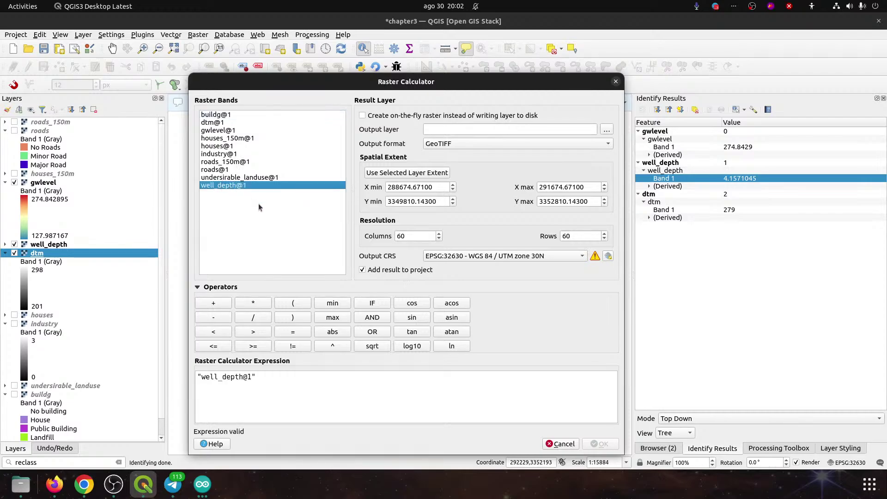
pyautogui.click(259, 333)
pyautogui.click(287, 378)
pyautogui.press('BackSpace')
pyautogui.write('> 40')
pyautogui.press('BackSpace')
pyautogui.write('< 40')
# - Set the output layer to not-deep.tif in the Chapter_3 folder and run the raster calculation
pyautogui.click(607, 129)
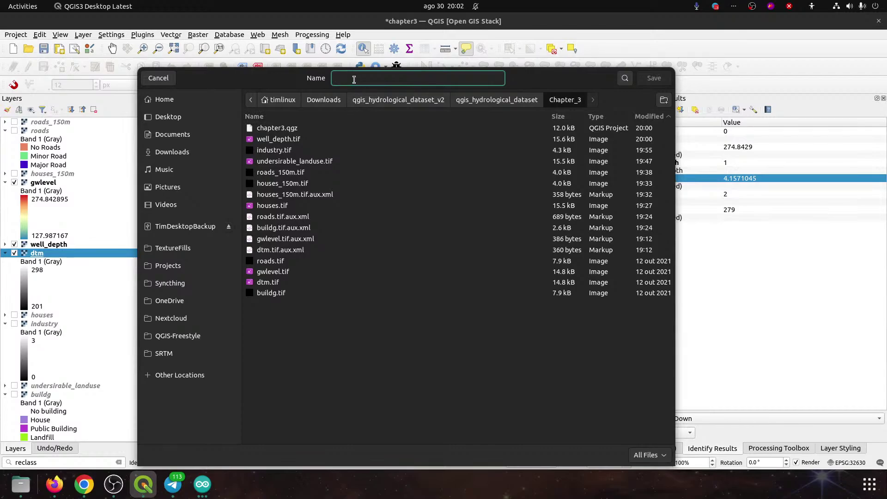
pyautogui.write('not-deep.tif')
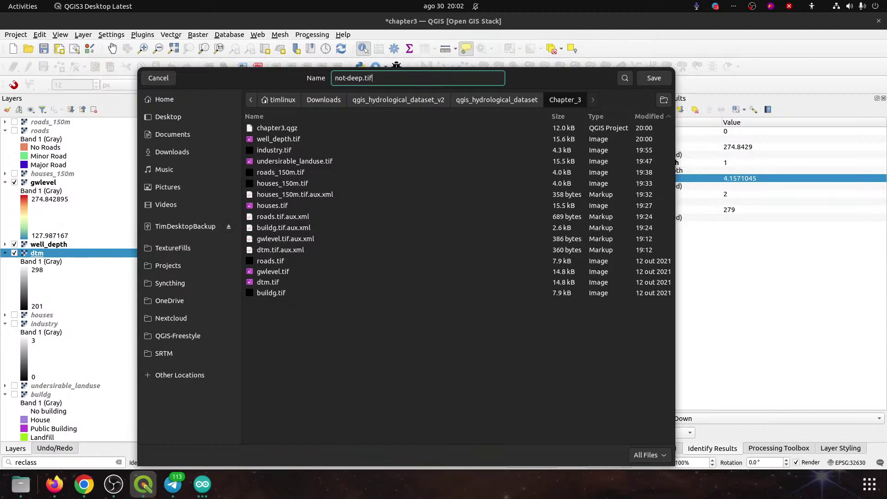
pyautogui.click(652, 78)
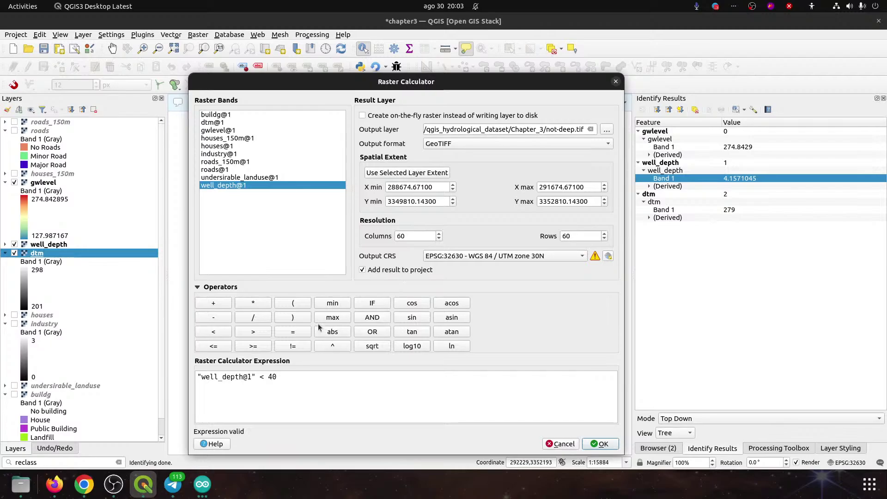
pyautogui.click(600, 444)
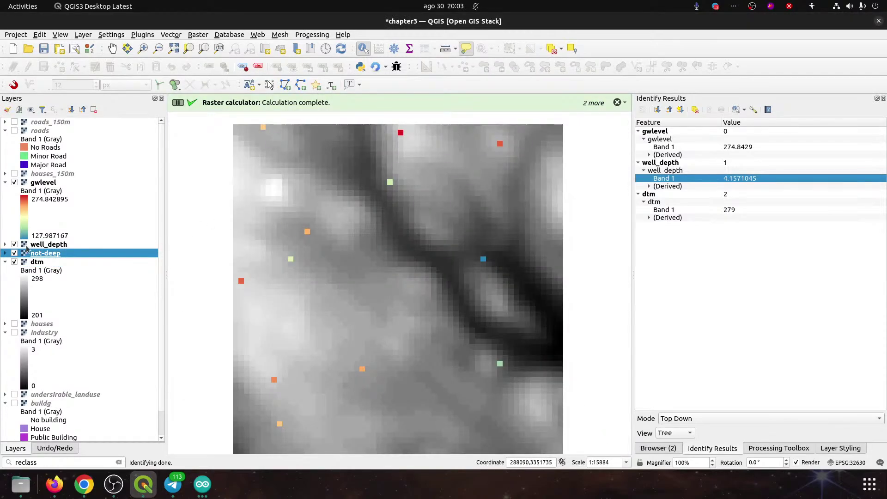
# - Hide the well_depth and gwlevel layers, and classify the not-deep layer with the Paletted/Unique values renderer
pyautogui.click(15, 244)
pyautogui.click(14, 182)
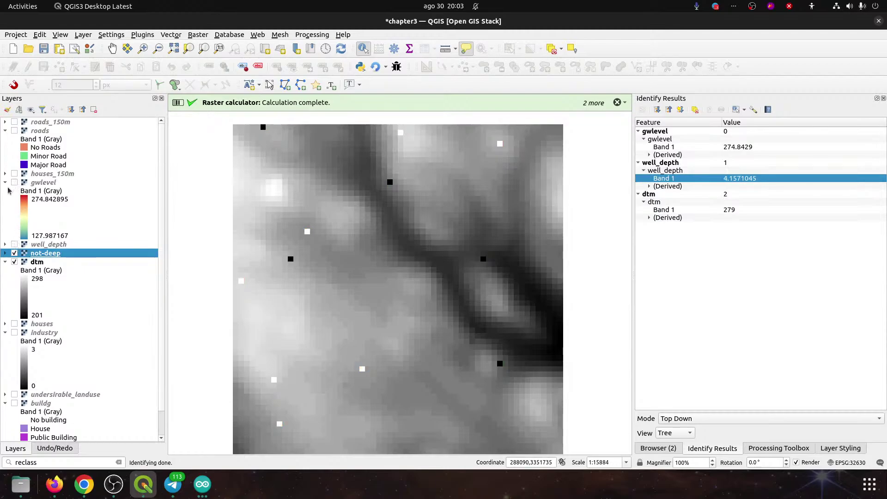
pyautogui.doubleClick(38, 255)
pyautogui.click(418, 97)
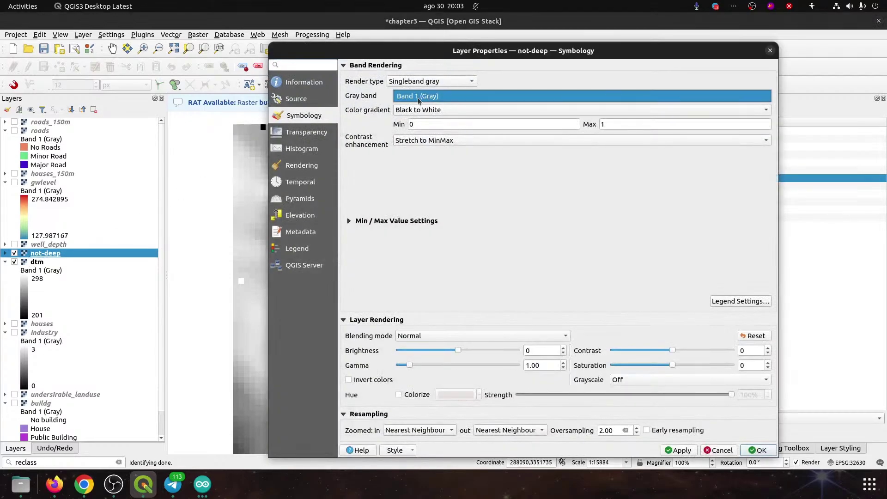
pyautogui.click(418, 97)
pyautogui.click(416, 79)
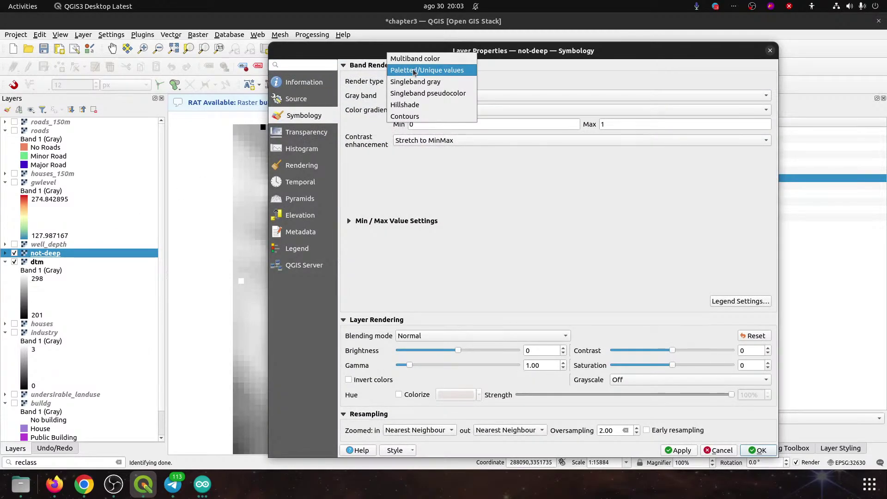
pyautogui.click(414, 70)
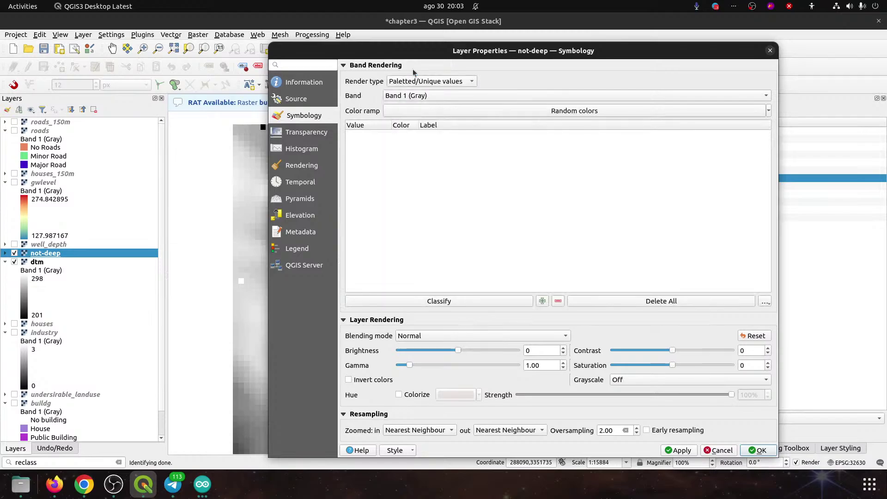
pyautogui.click(391, 300)
# - Label the not-deep classes Too Deep for value 0 and Not Deep for value 1, and apply the symbology
pyautogui.doubleClick(435, 140)
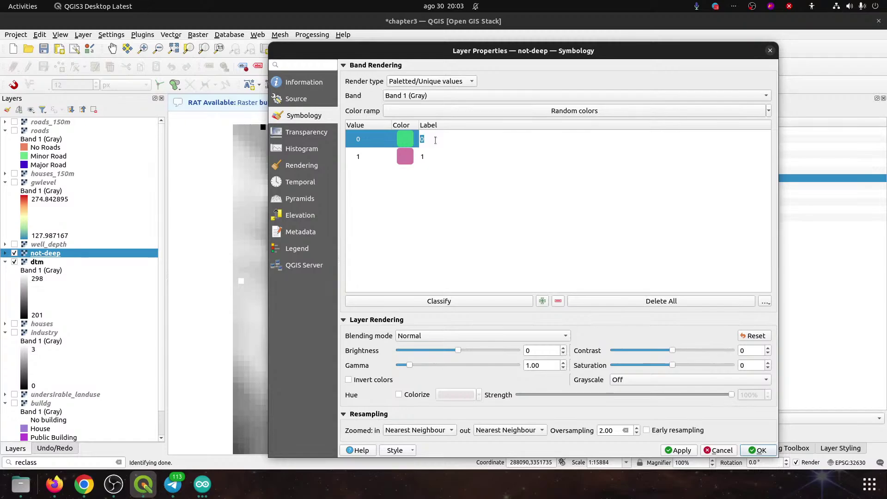
pyautogui.write('Deep')
pyautogui.press('BackSpace')
pyautogui.press('BackSpace')
pyautogui.press('BackSpace')
pyautogui.press('BackSpace')
pyautogui.write('Too Deep')
pyautogui.doubleClick(436, 159)
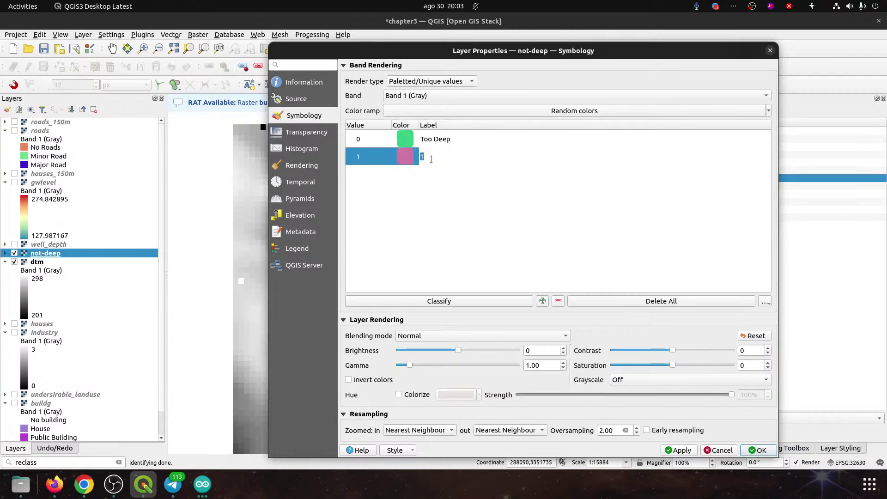
pyautogui.write('Not Deep')
pyautogui.press('Return')
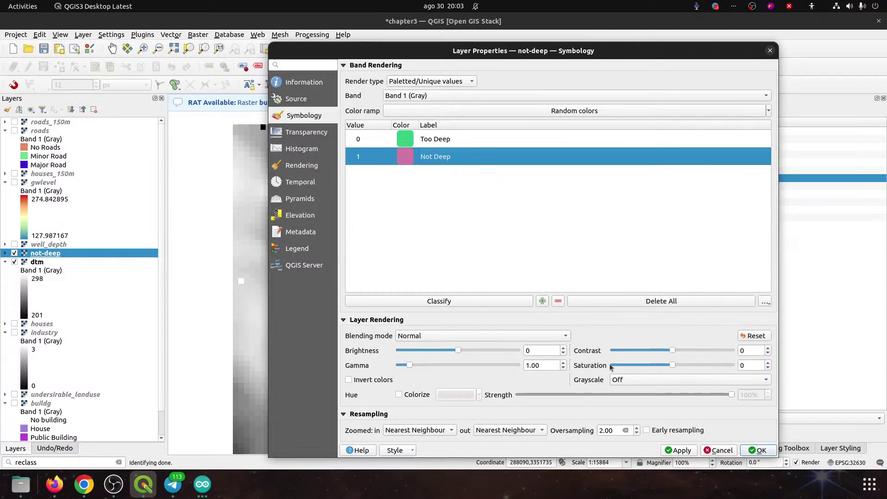
pyautogui.click(757, 449)
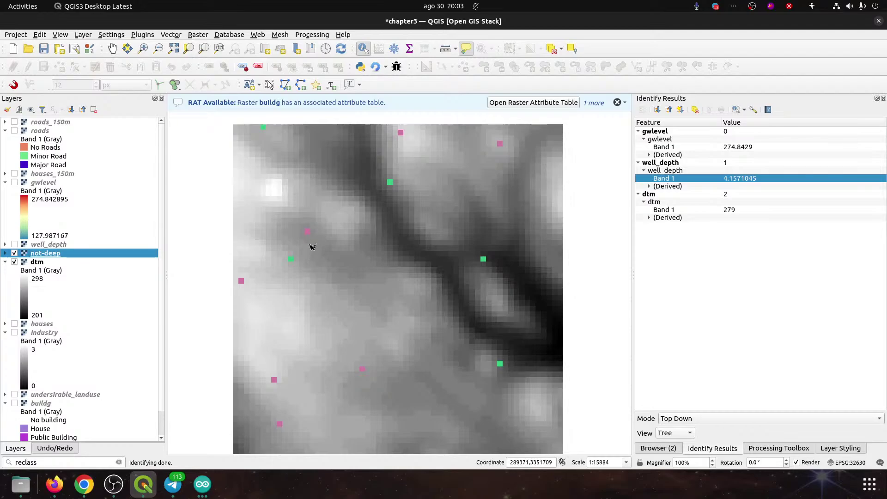
# - Compare the not-deep classes with the well_depth layer's values and colors on the map, identifying one western well cell
pyautogui.click(47, 245)
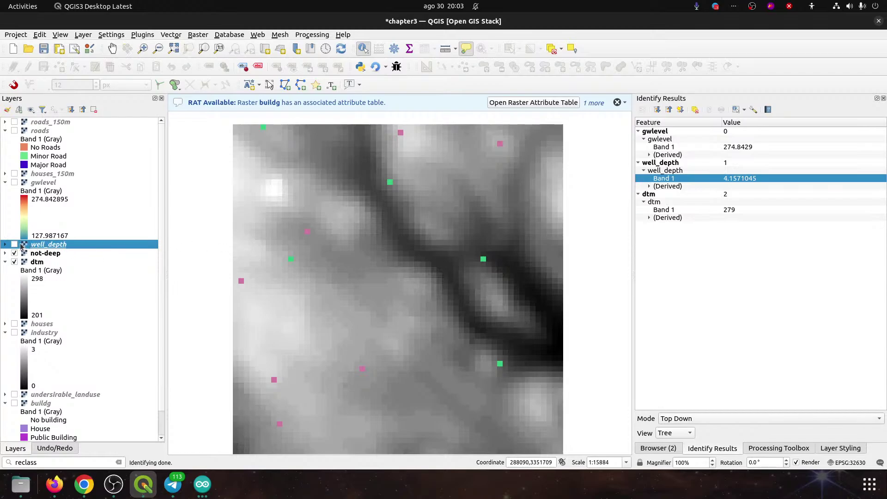
pyautogui.click(15, 244)
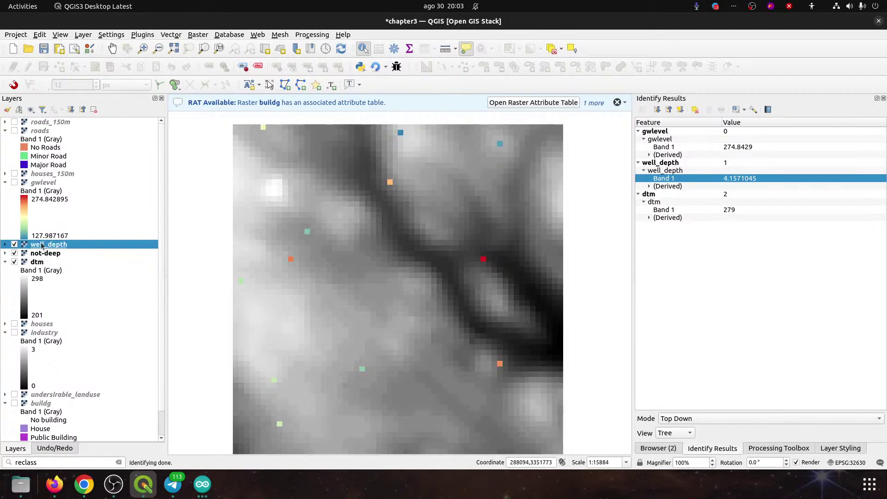
pyautogui.click(14, 244)
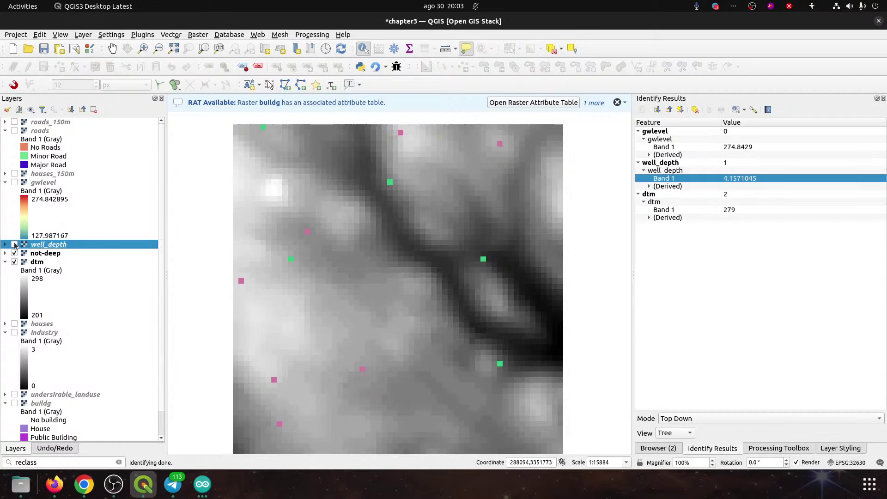
pyautogui.click(834, 449)
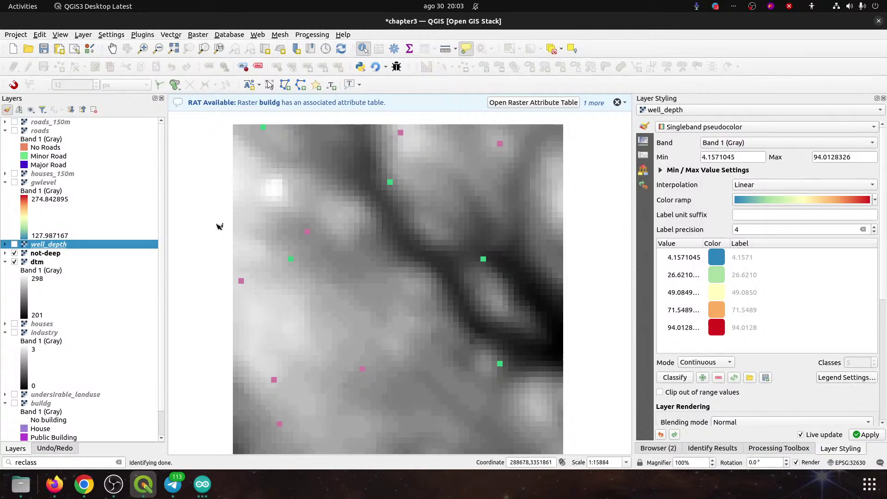
pyautogui.click(35, 254)
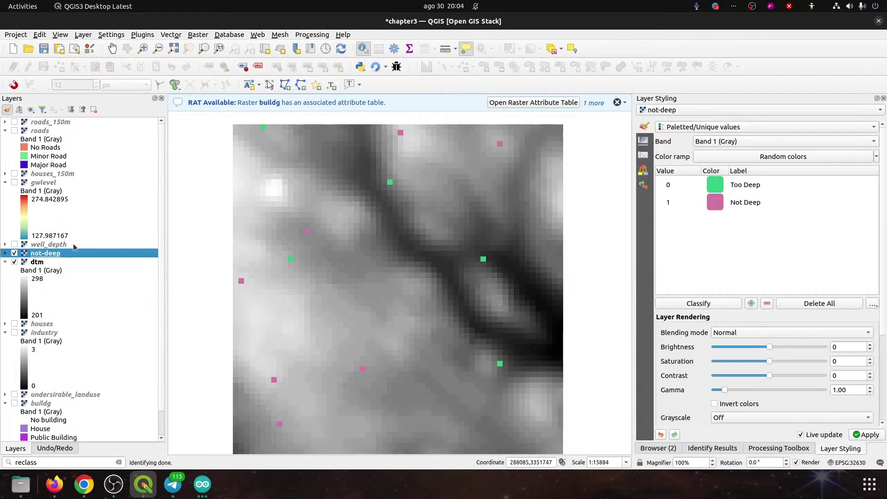
pyautogui.click(51, 245)
pyautogui.click(15, 245)
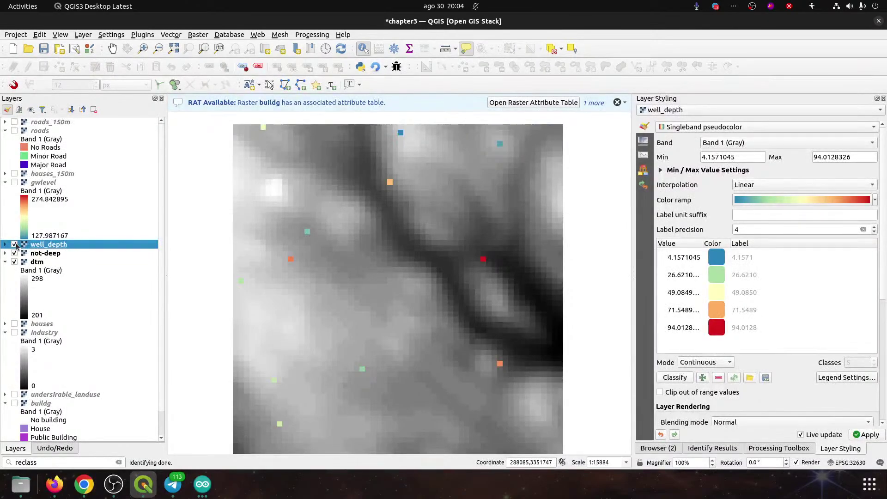
pyautogui.click(309, 231)
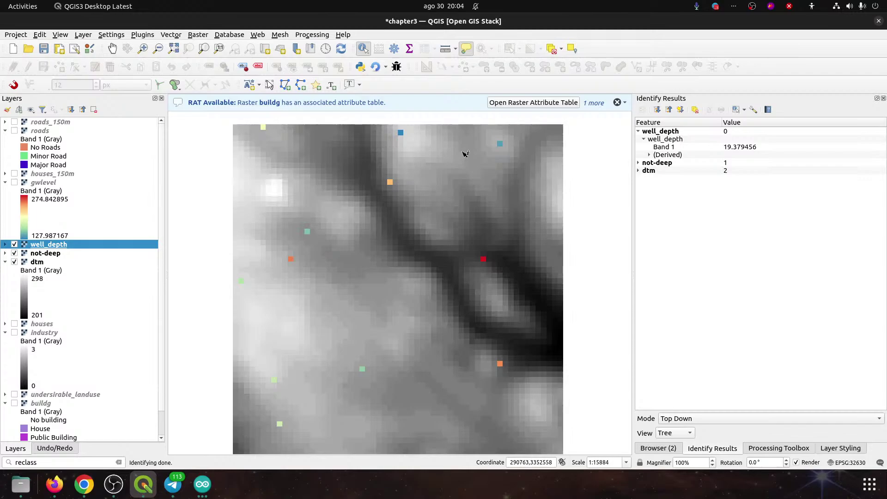
pyautogui.click(14, 244)
# - Move group1 to the top of the layer list with the not-deep layer inside it, and expand the group
pyautogui.click(30, 255)
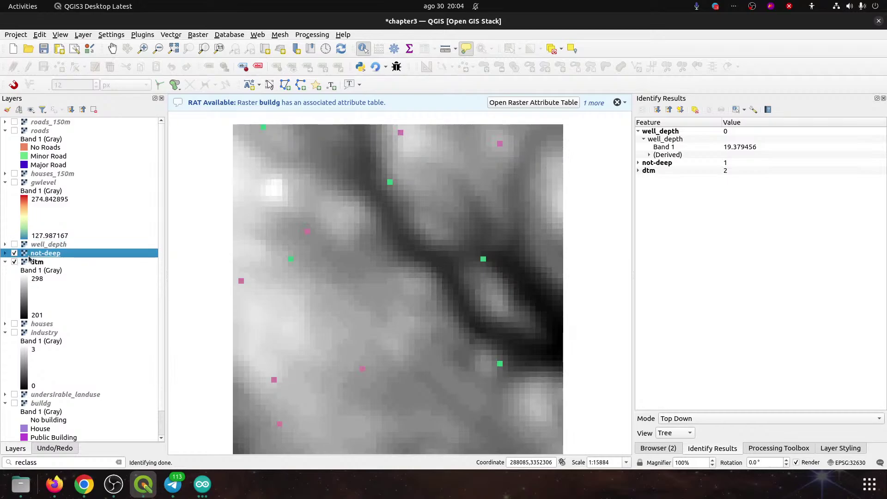
pyautogui.moveTo(48, 257); pyautogui.dragTo(43, 121)
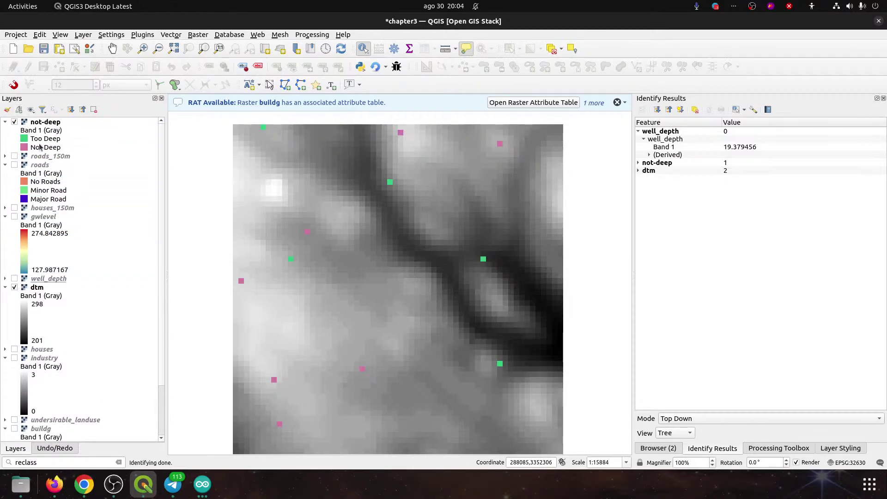
pyautogui.scroll(-2, 123, 191)
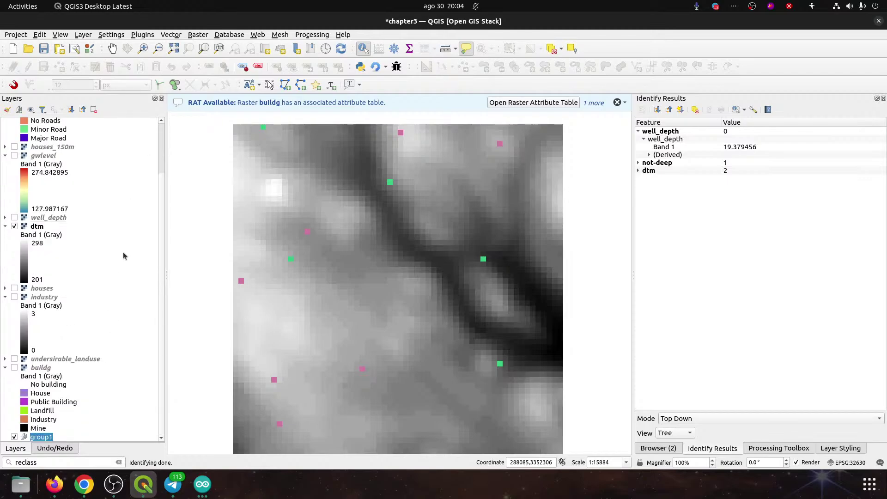
pyautogui.moveTo(26, 436); pyautogui.dragTo(28, 121)
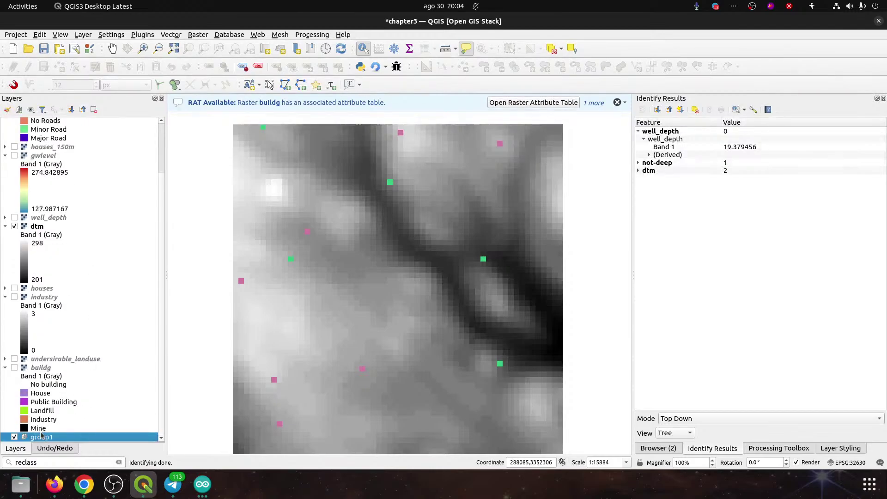
pyautogui.moveTo(42, 439); pyautogui.dragTo(71, 153)
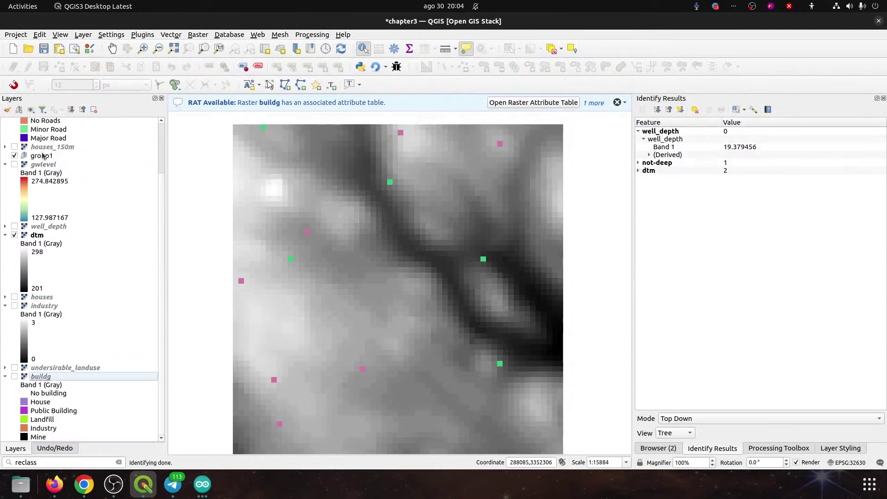
pyautogui.scroll(3, 107, 210)
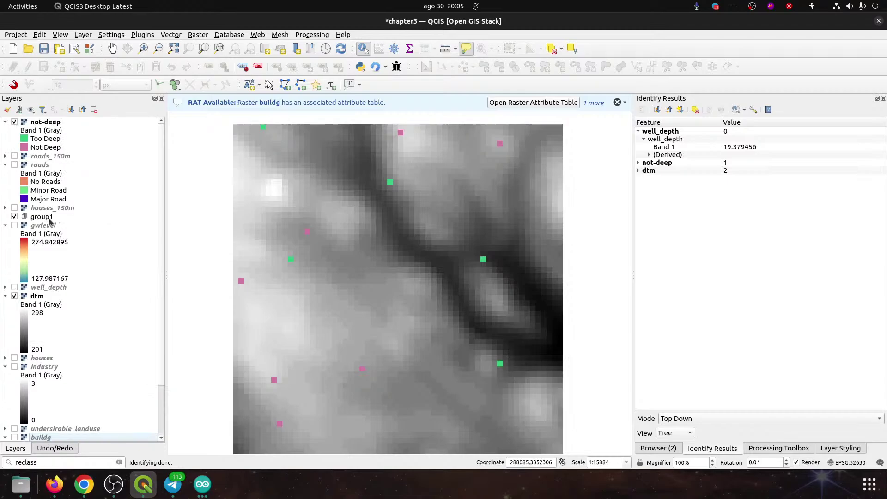
pyautogui.moveTo(41, 220); pyautogui.dragTo(41, 127)
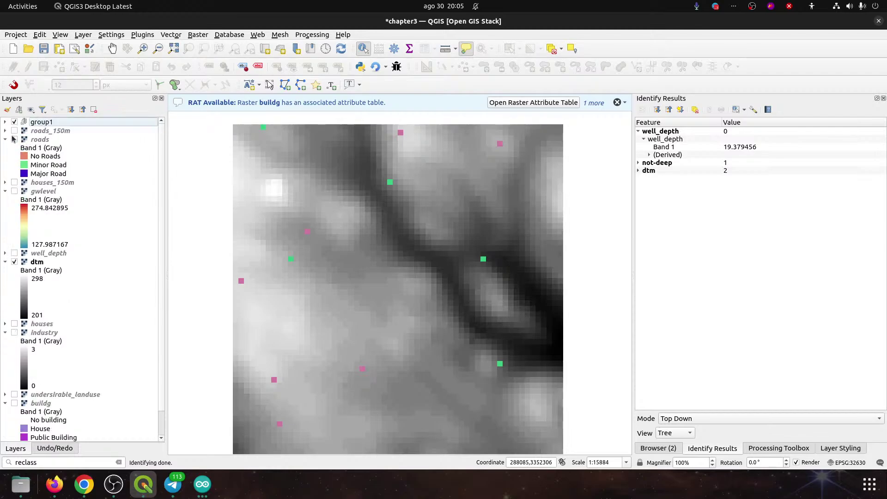
pyautogui.click(5, 123)
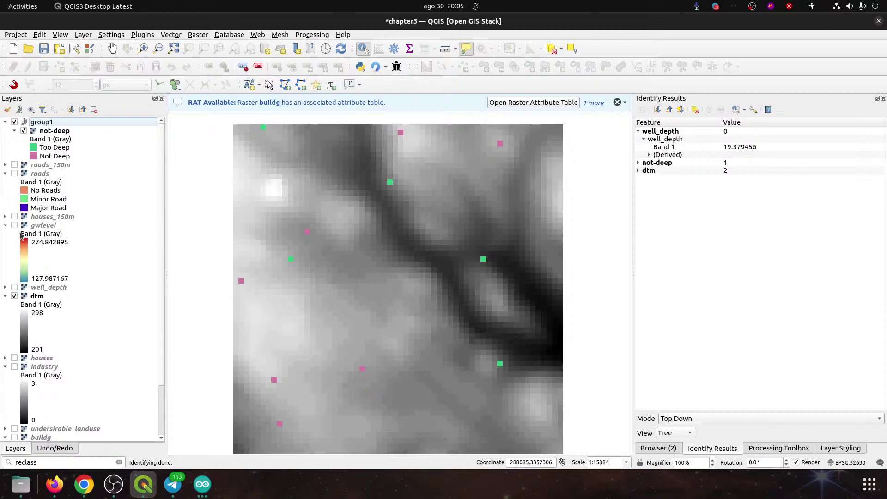
# - Preview the houses_150m layer on the map, hide it again, and move it into group1 above not-deep
pyautogui.click(29, 217)
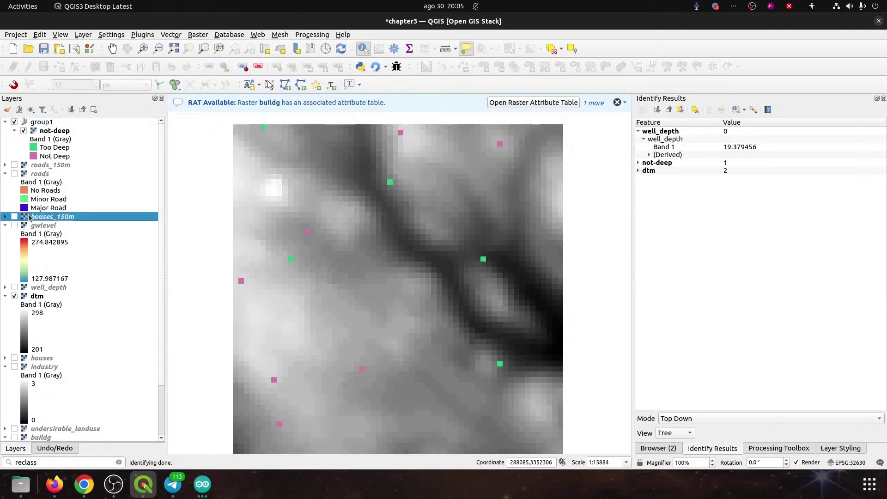
pyautogui.click(14, 217)
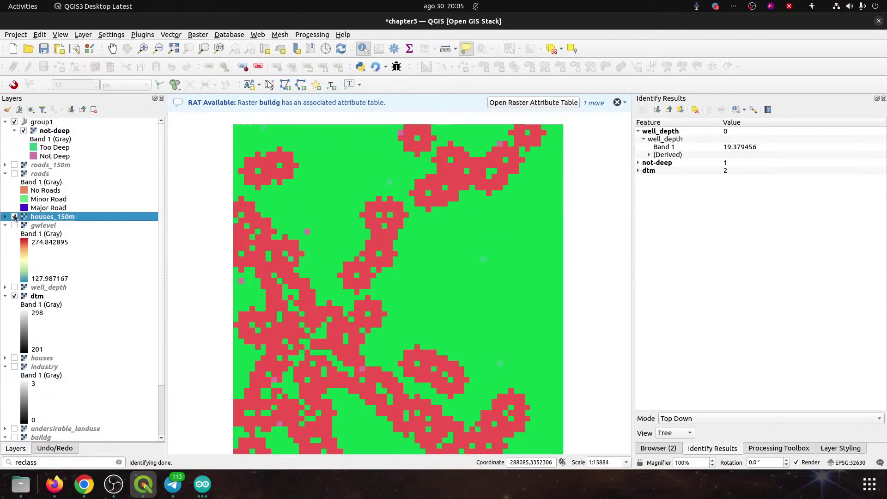
pyautogui.click(14, 216)
pyautogui.moveTo(37, 217); pyautogui.dragTo(65, 132)
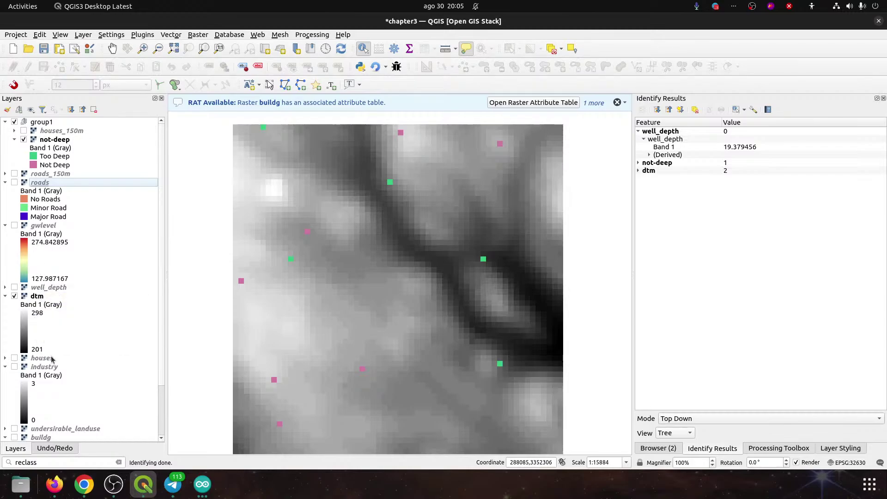
# - Move the industry layer into group1 above houses_150m and show it on the map
pyautogui.click(39, 368)
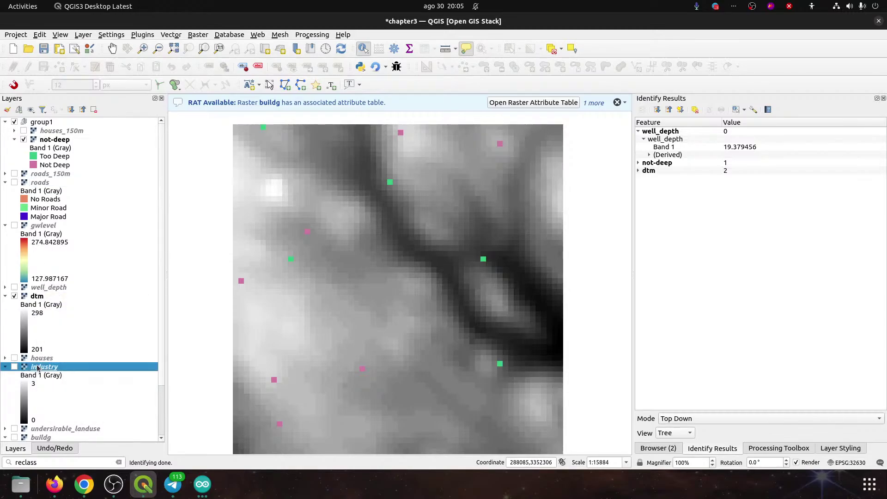
pyautogui.moveTo(37, 368); pyautogui.dragTo(69, 131)
pyautogui.click(23, 130)
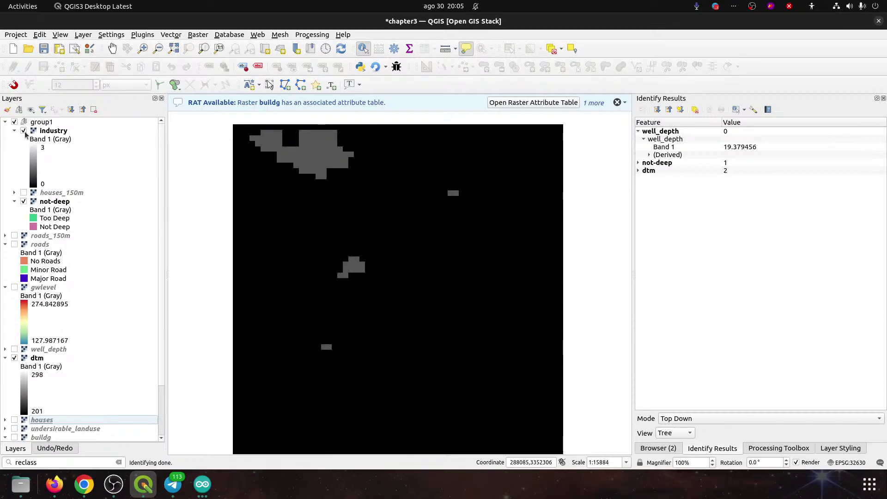
# - Identify the industry layer's raster values at cells around the northern gray patch
pyautogui.click(52, 131)
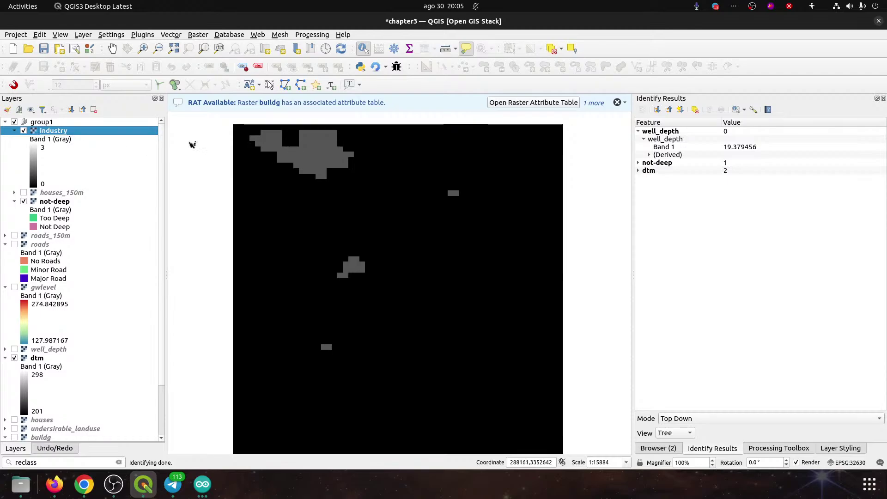
pyautogui.click(322, 154)
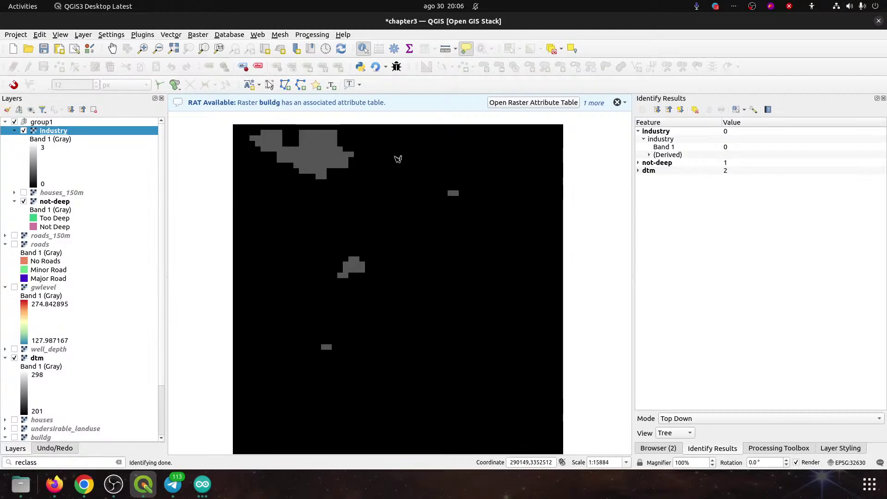
pyautogui.click(410, 197)
# - Classify the industry layer with the Paletted/Unique values renderer using random colors, and apply the symbology
pyautogui.doubleClick(53, 131)
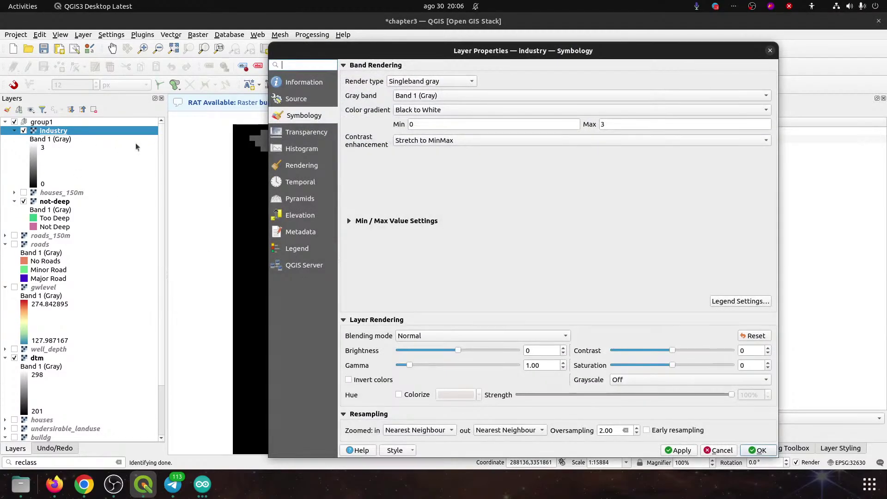
pyautogui.click(436, 83)
pyautogui.click(427, 69)
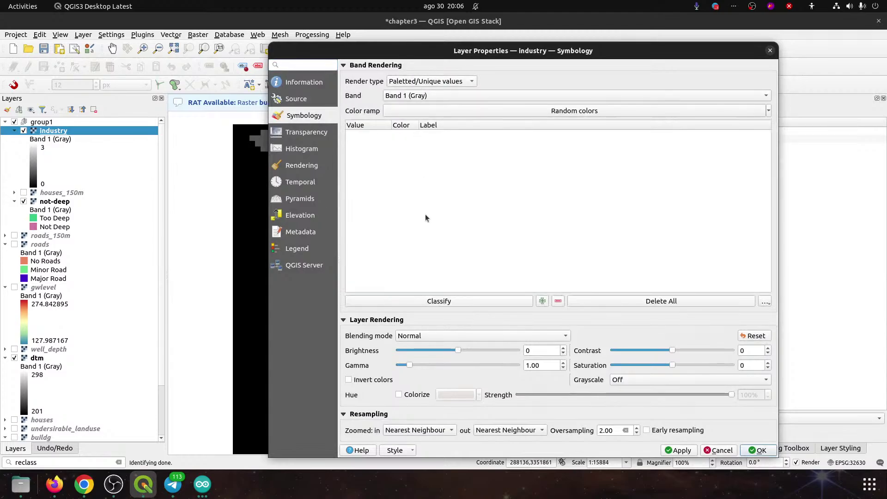
pyautogui.click(401, 301)
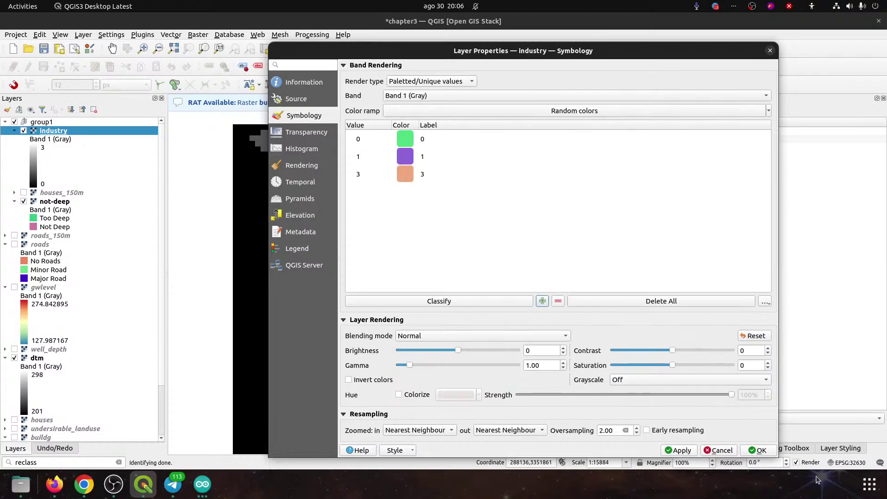
pyautogui.click(756, 450)
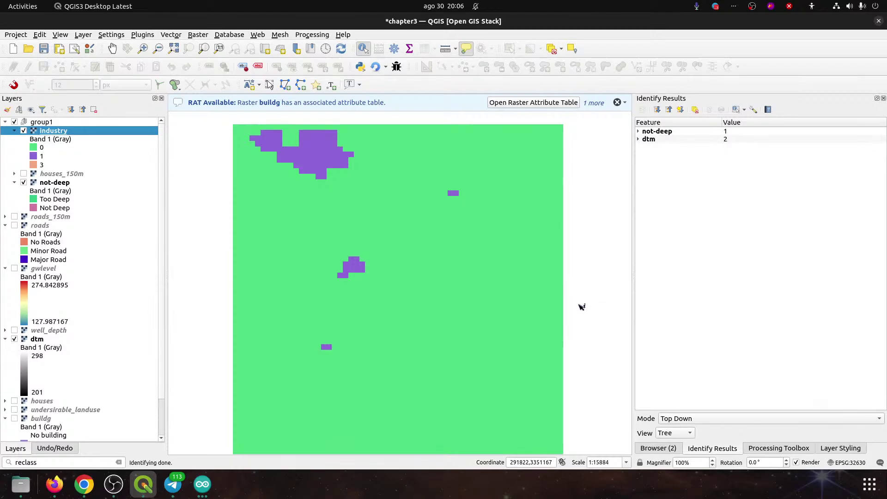
# - Show the undersirable_landuse layer and hide the industry, not-deep and dtm layers
pyautogui.moveTo(581, 307)
pyautogui.mouseDown()
pyautogui.moveTo(577, 297)
pyautogui.moveTo(586, 296)
pyautogui.mouseUp()
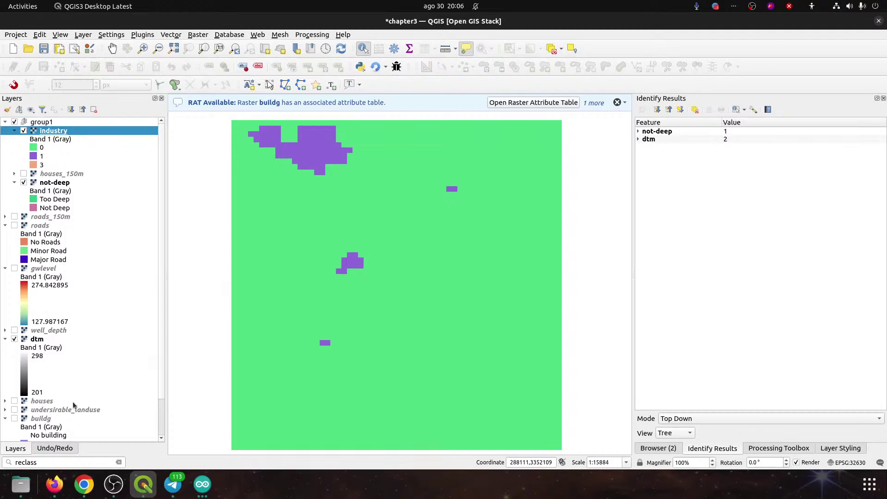
pyautogui.click(52, 410)
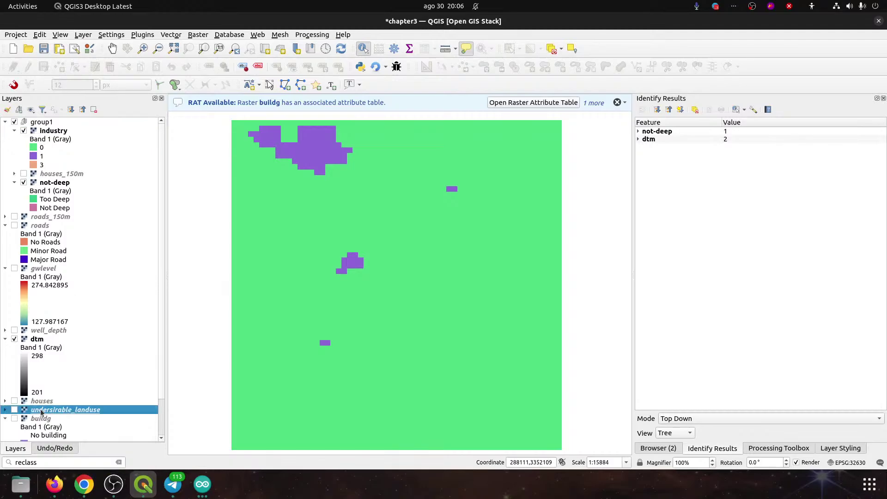
pyautogui.click(15, 410)
pyautogui.click(23, 131)
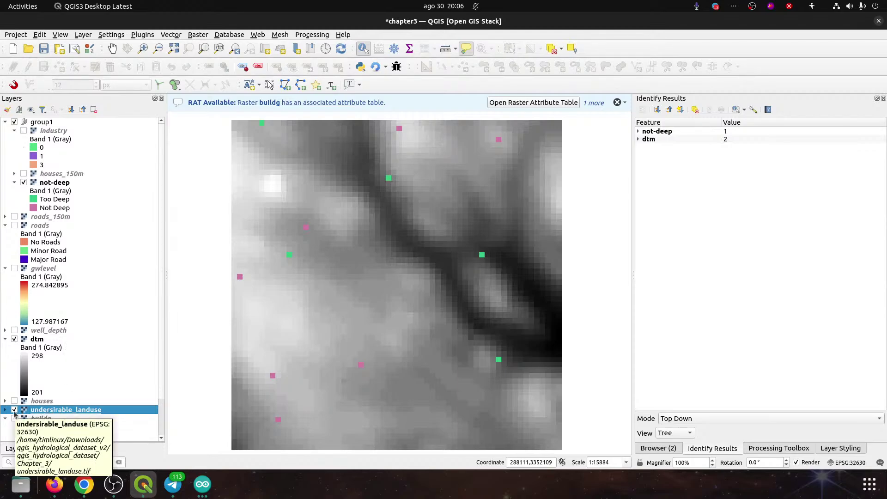
pyautogui.click(23, 182)
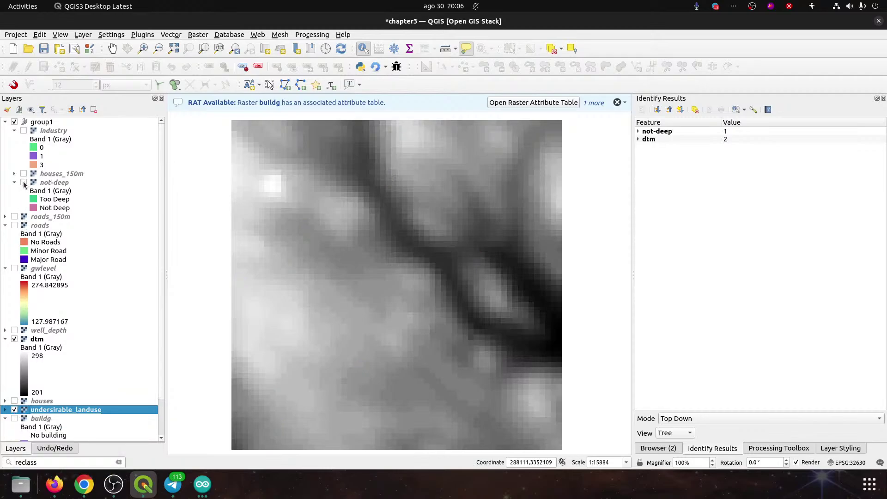
pyautogui.click(15, 339)
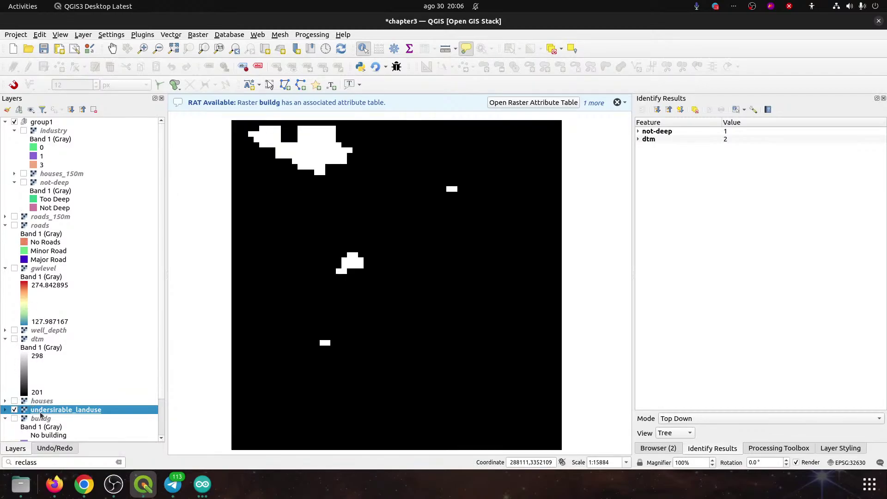
# - Classify the undersirable_landuse layer with the Paletted/Unique values renderer using random colors, and apply the symbology
pyautogui.doubleClick(40, 411)
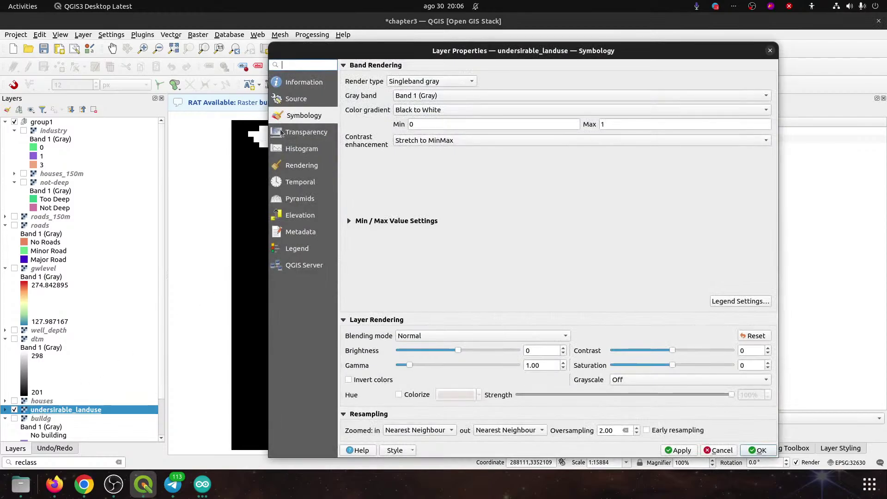
pyautogui.click(432, 95)
pyautogui.click(432, 95)
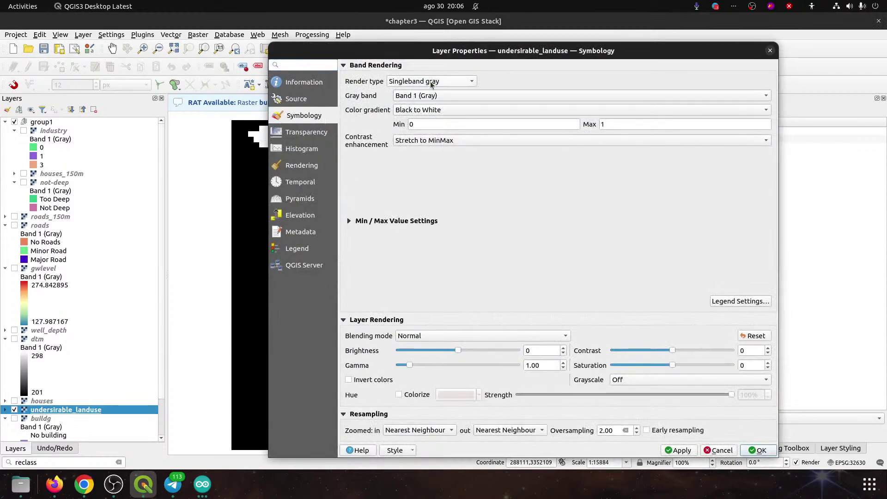
pyautogui.click(430, 81)
pyautogui.click(410, 72)
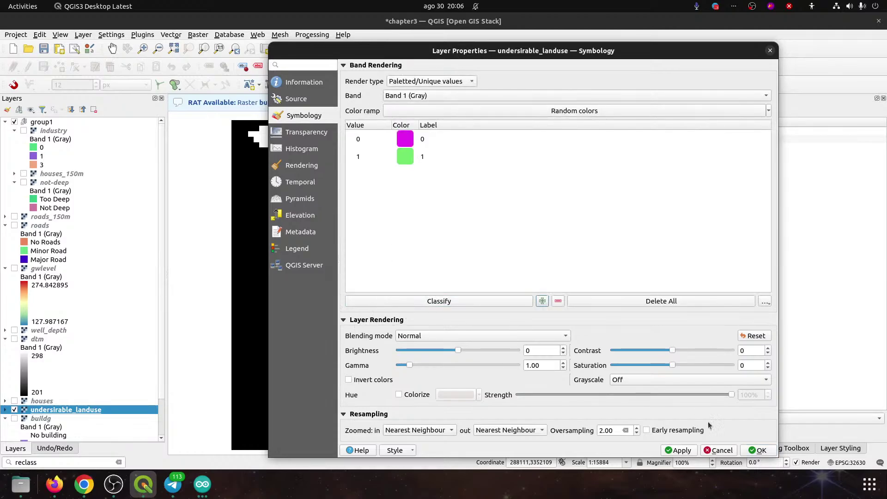
pyautogui.click(758, 450)
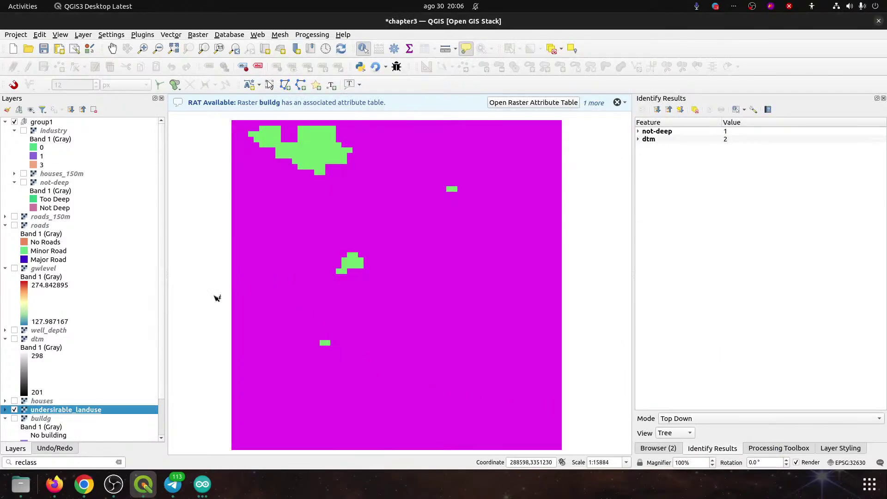
# - Label the industry layer's classes Industry for value 0 and Not Industry for value 1, and show the layer
pyautogui.click(839, 448)
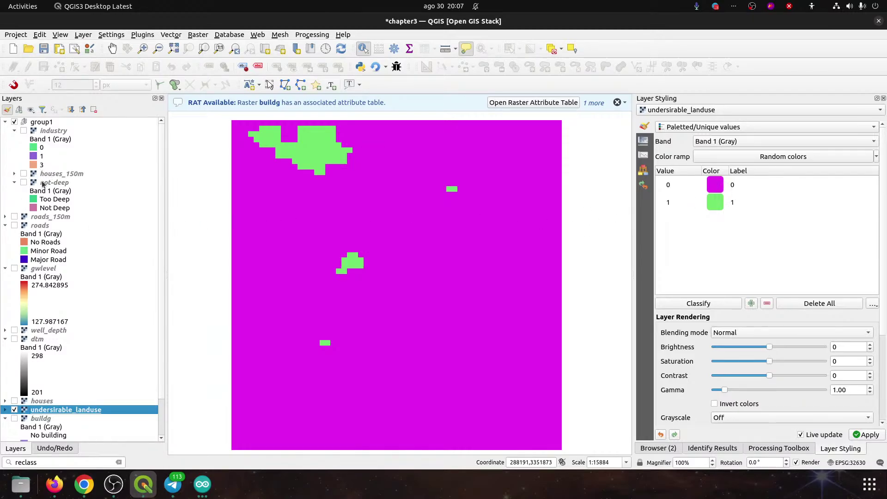
pyautogui.click(53, 132)
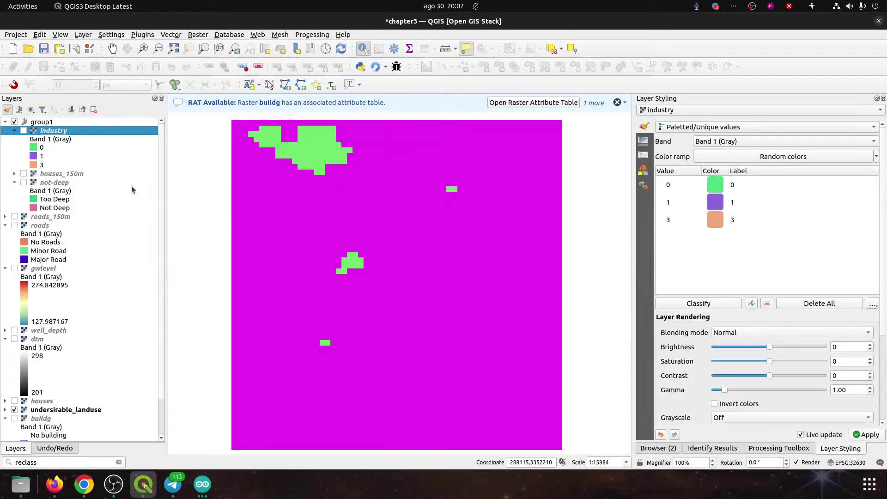
pyautogui.doubleClick(732, 185)
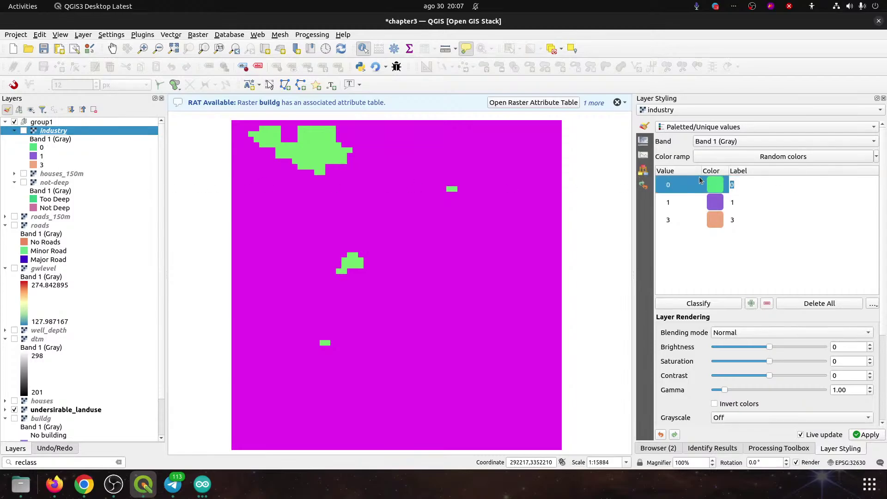
pyautogui.write('No')
pyautogui.press('BackSpace')
pyautogui.press('BackSpace')
pyautogui.write('Industry')
pyautogui.doubleClick(737, 203)
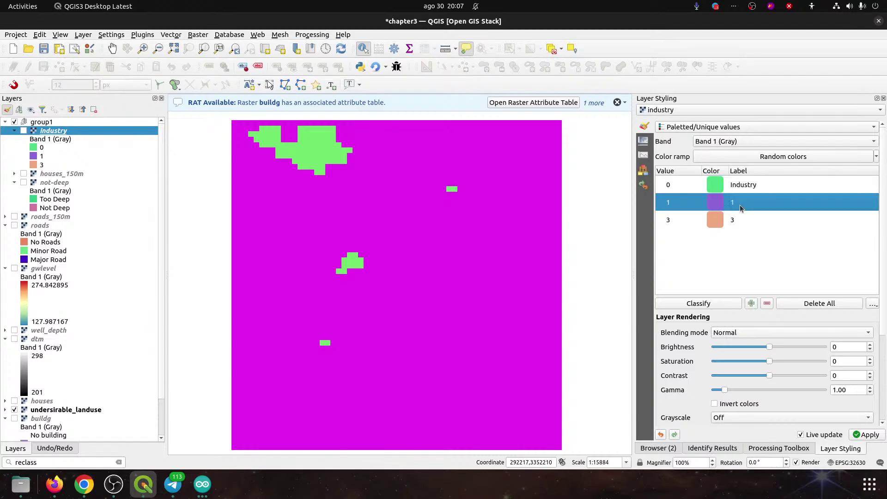
pyautogui.write('Not In')
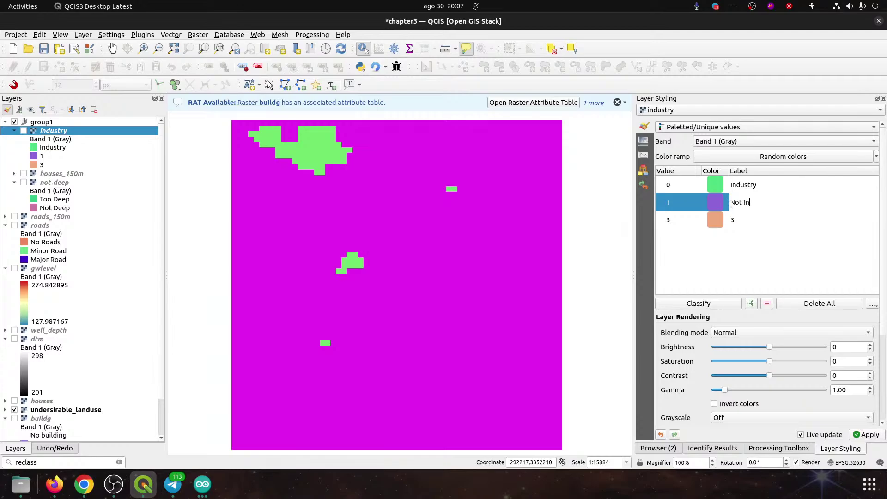
pyautogui.write('dustry')
pyautogui.press('Return')
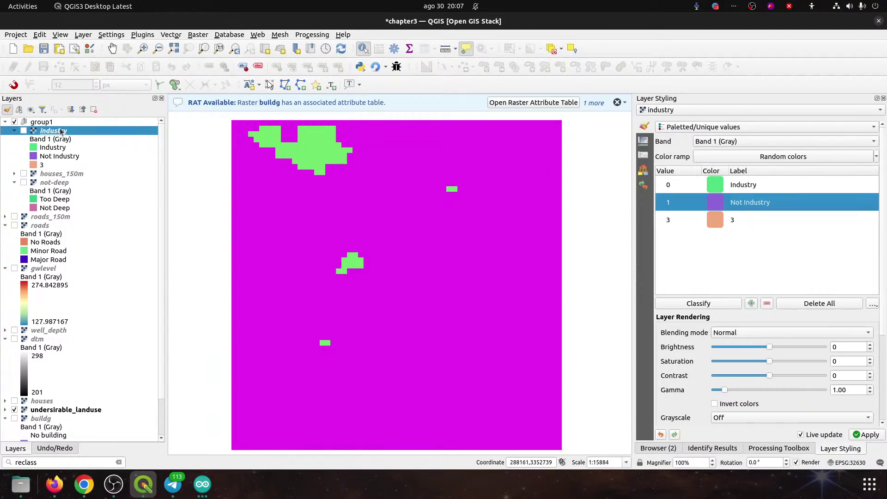
pyautogui.click(23, 131)
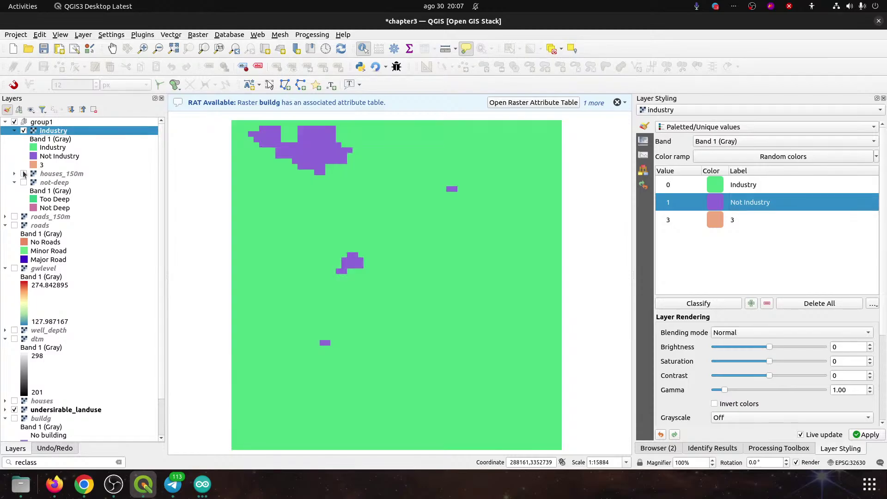
# - Toggle the industry and houses_150m layers to check them, leaving both hidden, and hide the undersirable_landuse layer
pyautogui.click(23, 131)
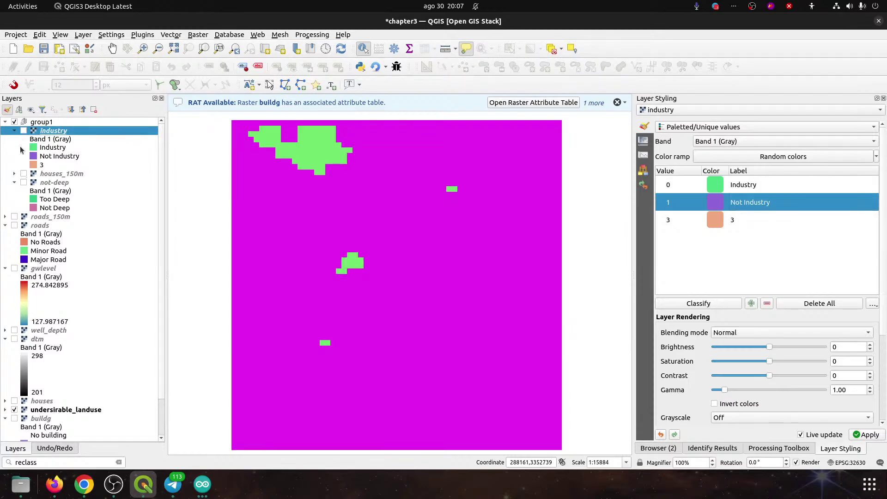
pyautogui.click(22, 175)
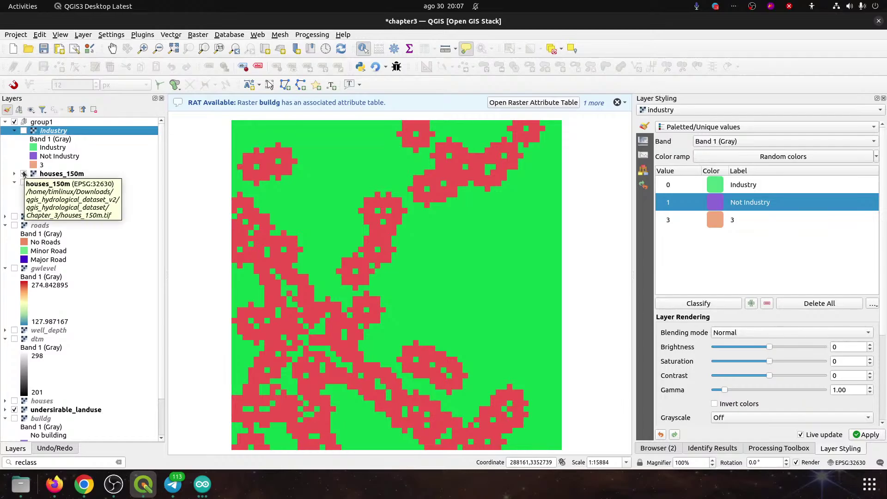
pyautogui.click(23, 174)
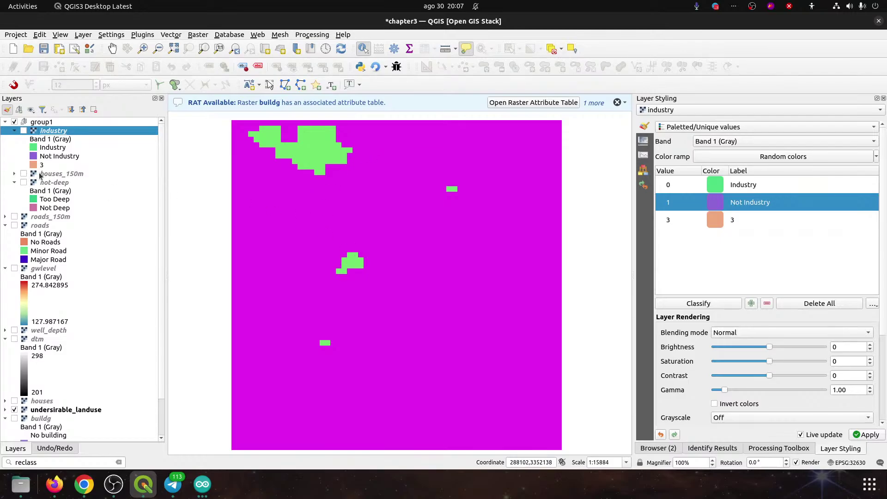
pyautogui.click(23, 131)
pyautogui.click(24, 131)
pyautogui.click(15, 409)
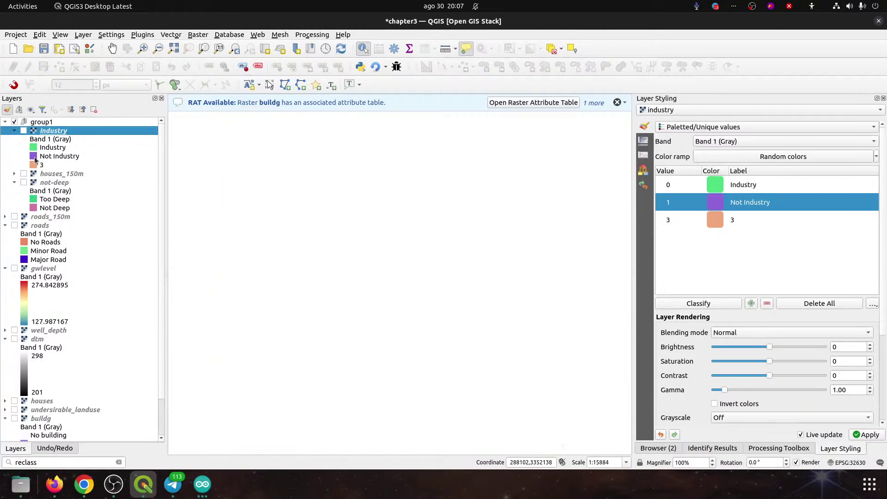
# - Preview the houses_150m and not-deep layers individually on the map, hiding each one again
pyautogui.click(24, 174)
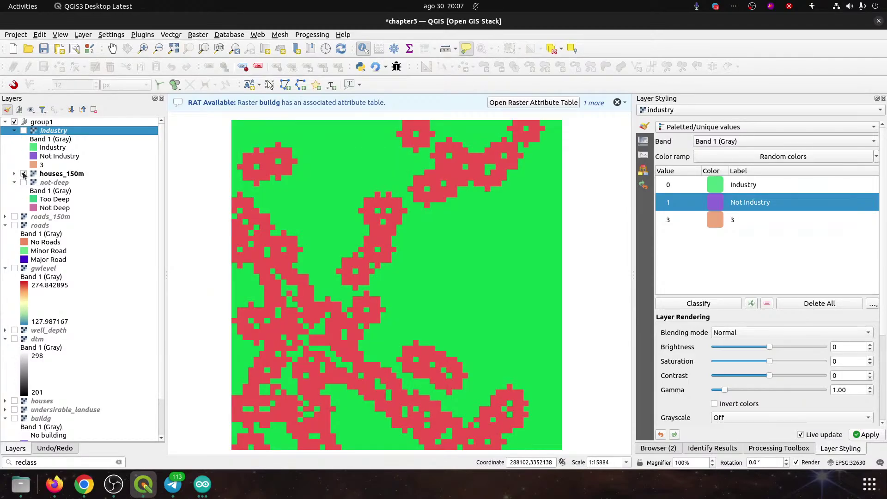
pyautogui.click(23, 174)
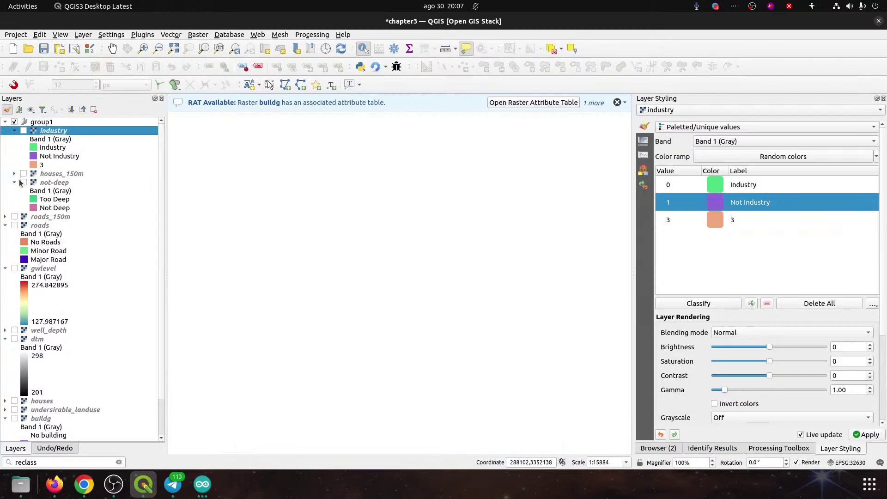
pyautogui.click(24, 183)
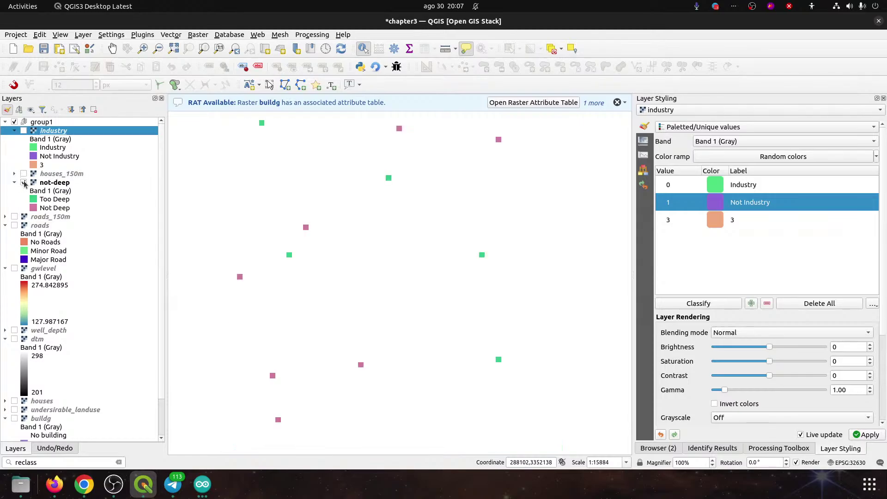
pyautogui.click(24, 183)
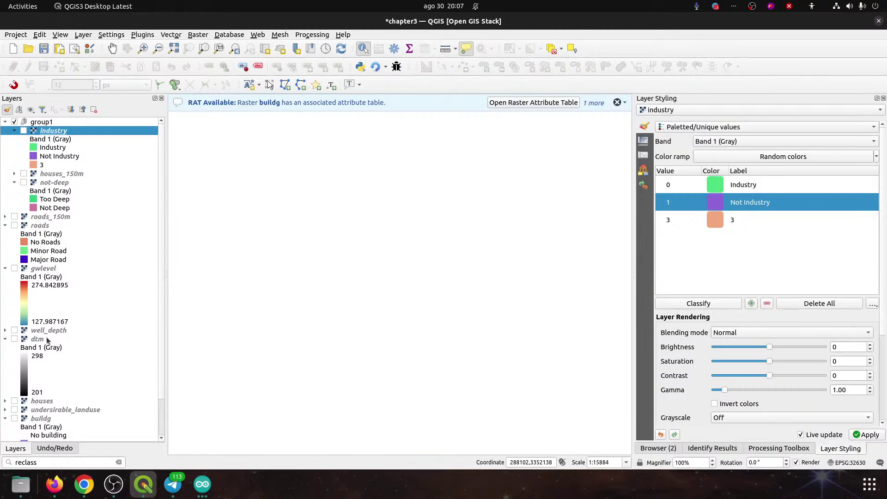
# - Look through the layer list and select the roads_150m layer
pyautogui.scroll(-2, 88, 334)
pyautogui.scroll(-1, 88, 333)
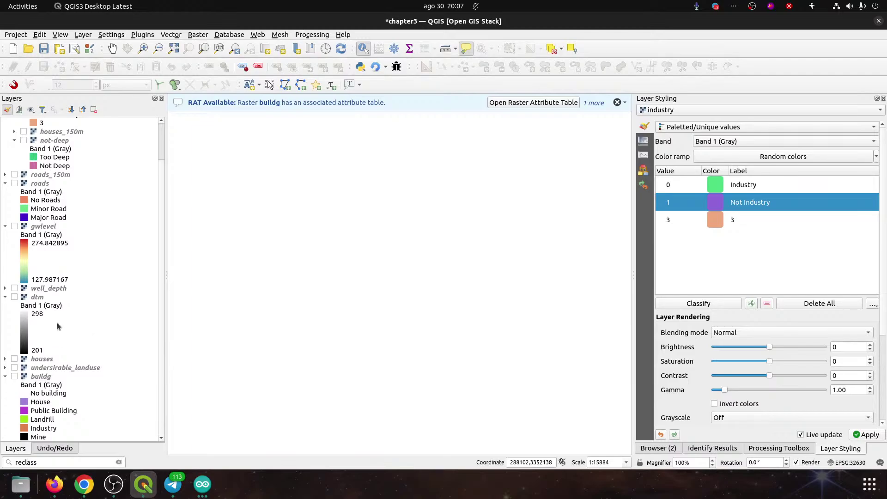
pyautogui.scroll(3, 57, 323)
pyautogui.click(28, 216)
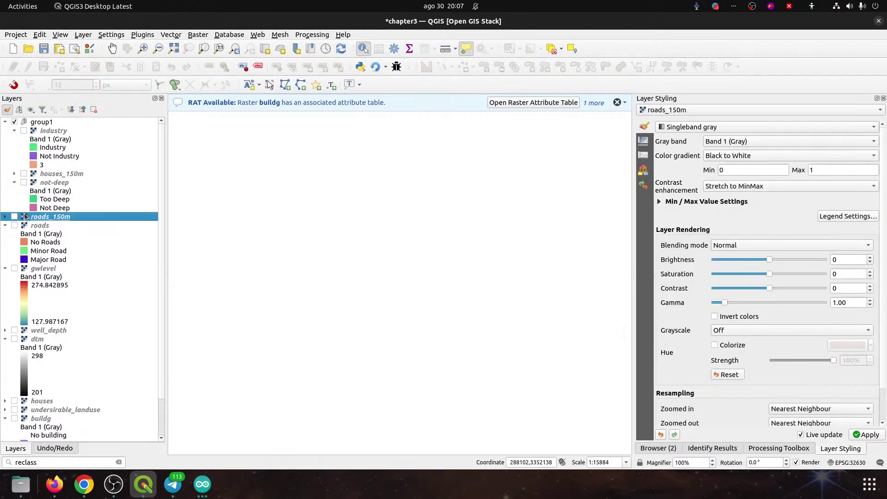
# - Move the roads_150m layer into group1 and rename the group to Criteria
pyautogui.moveTo(27, 216); pyautogui.dragTo(34, 134)
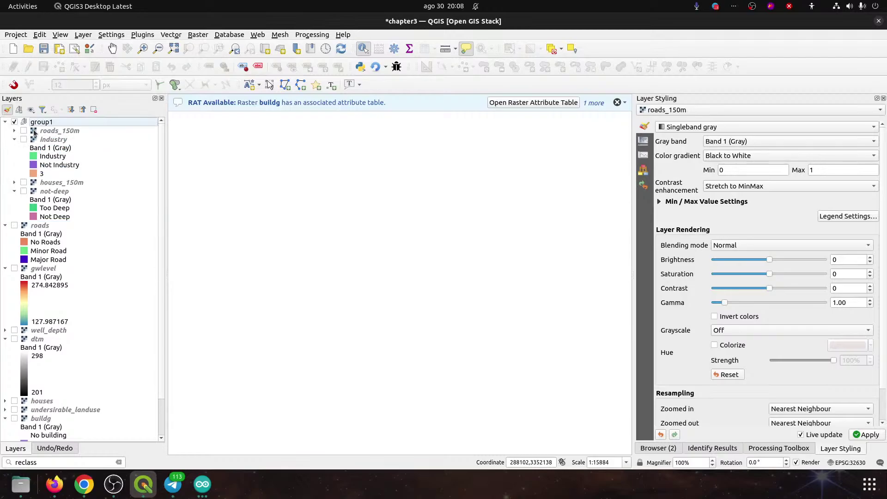
pyautogui.click(37, 123)
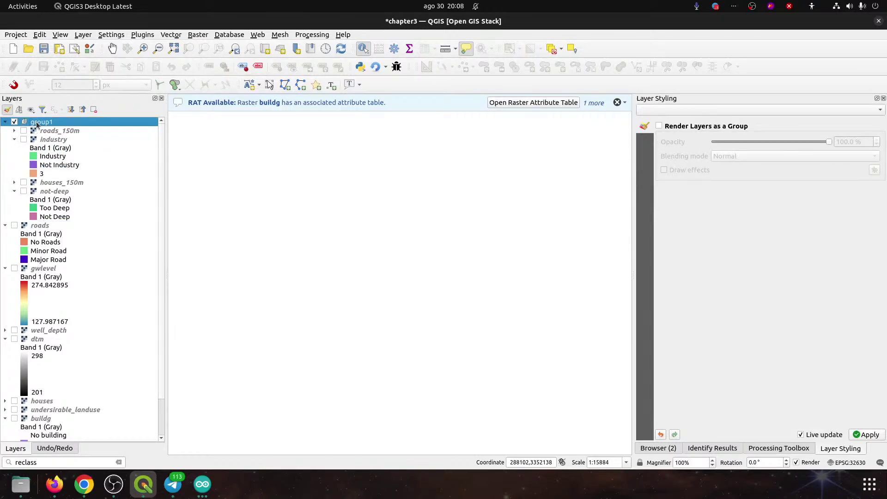
pyautogui.click(37, 123)
pyautogui.write('Cri')
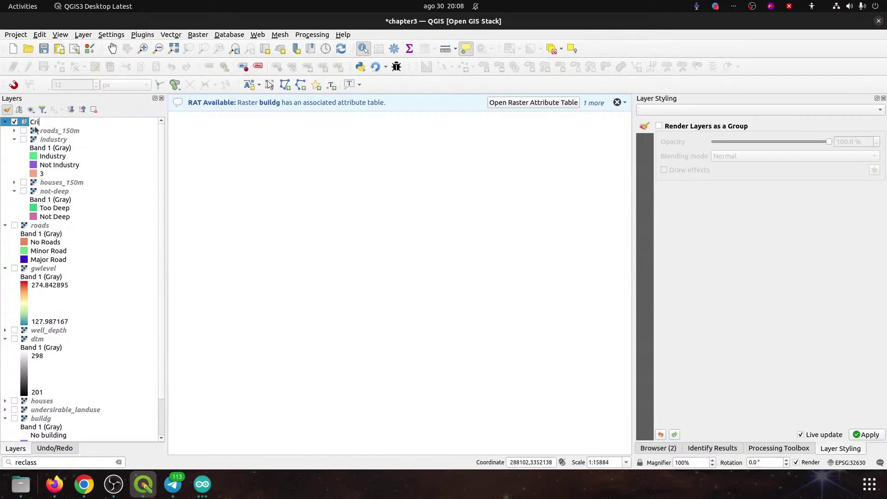
pyautogui.write('teria')
pyautogui.press('Return')
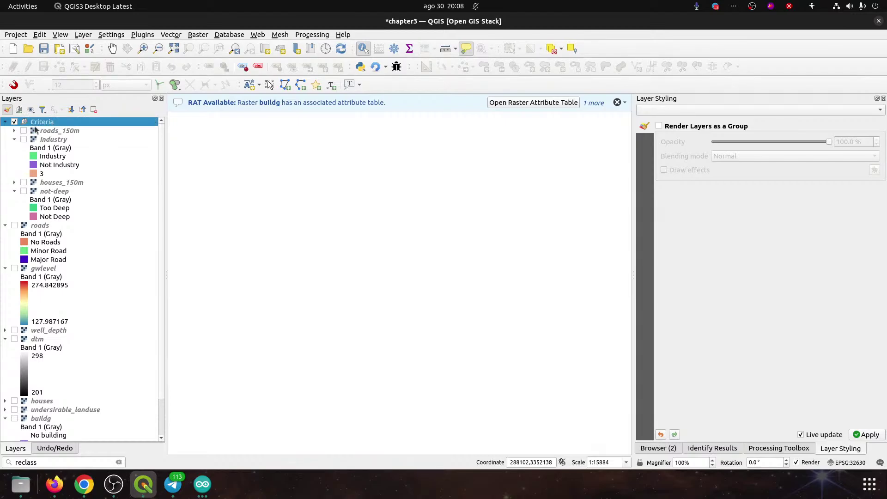
# - Group all layers from roads through buildg and name the new group Input Layers
pyautogui.click(39, 225)
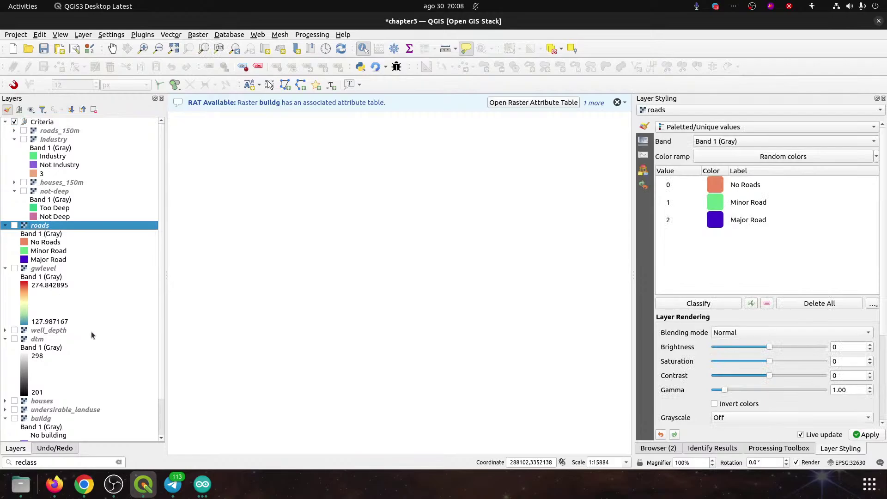
pyautogui.scroll(-2, 92, 334)
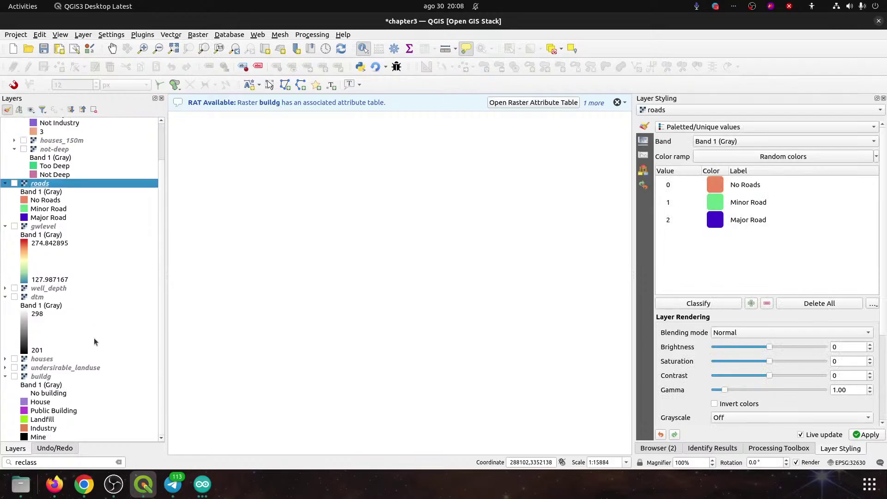
pyautogui.keyDown('shift'); pyautogui.click(40, 376); pyautogui.keyUp('shift')
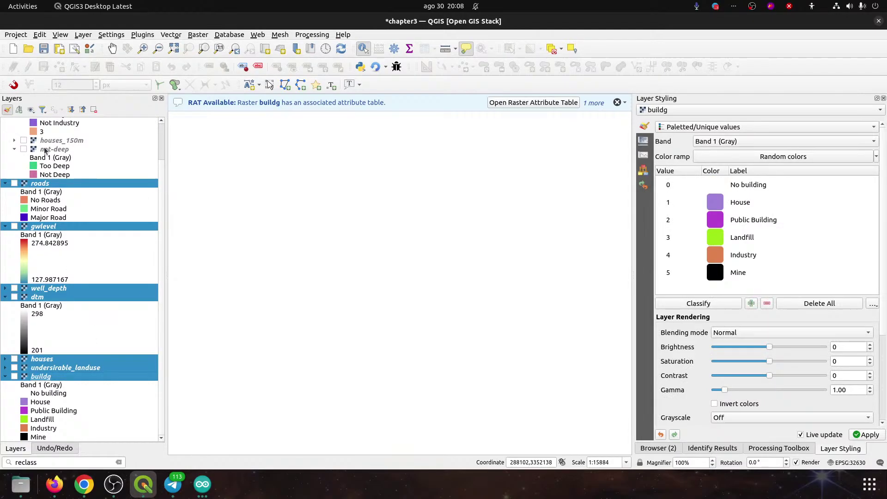
pyautogui.click(19, 110)
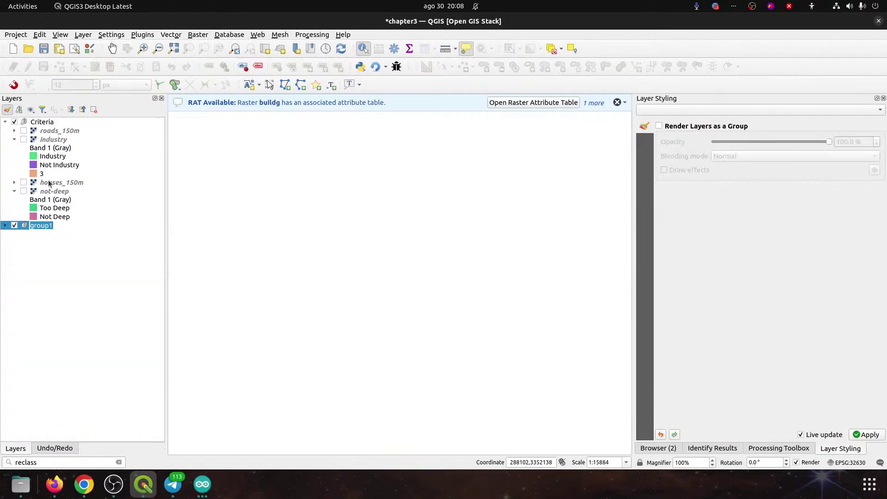
pyautogui.write('Input')
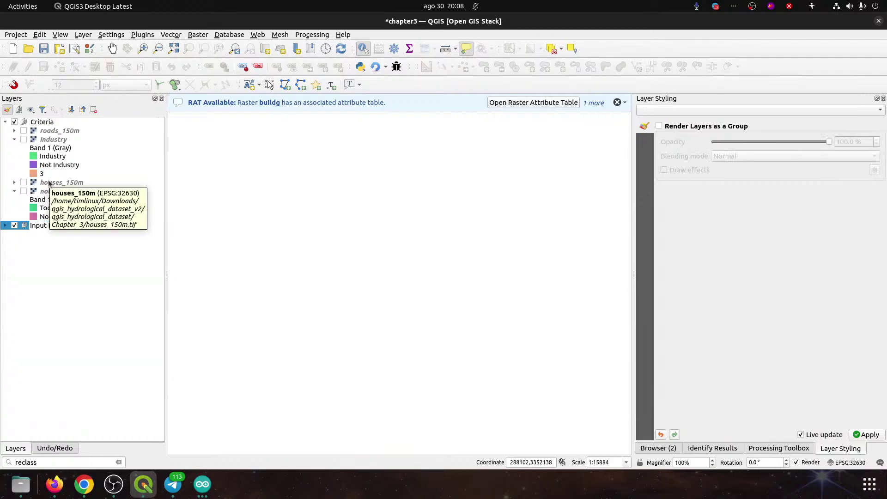
pyautogui.press('Return')
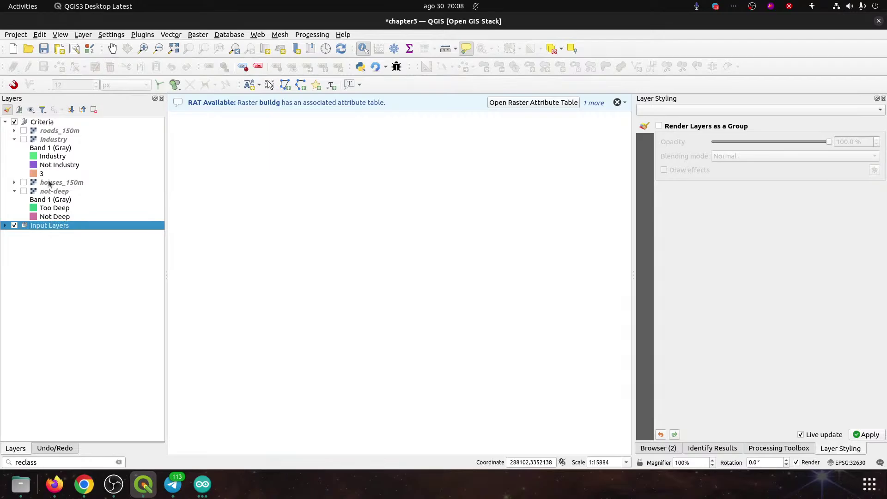
# - Try to move the undersirable_landuse layer out of the expanded Input Layers group to below buildg
pyautogui.click(5, 226)
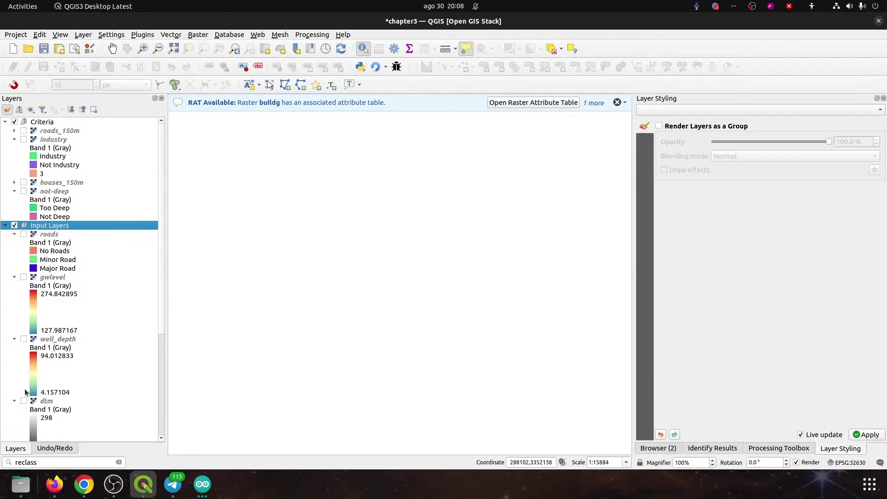
pyautogui.scroll(-4, 26, 392)
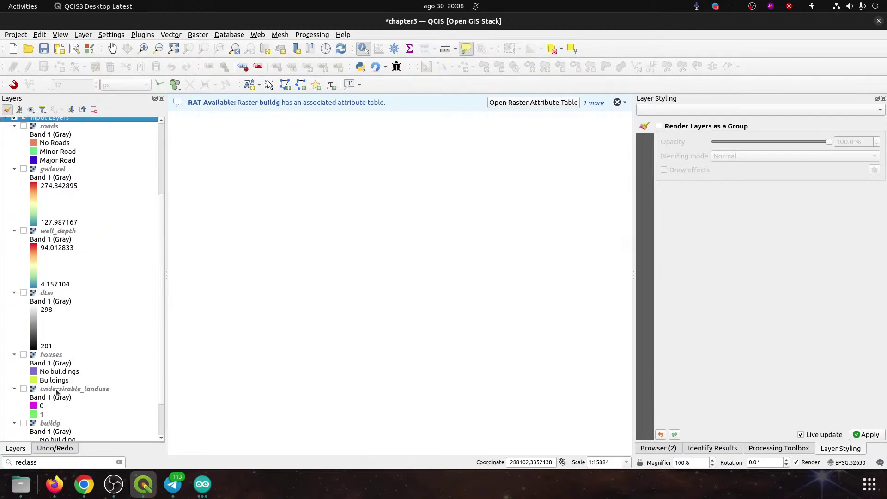
pyautogui.click(56, 392)
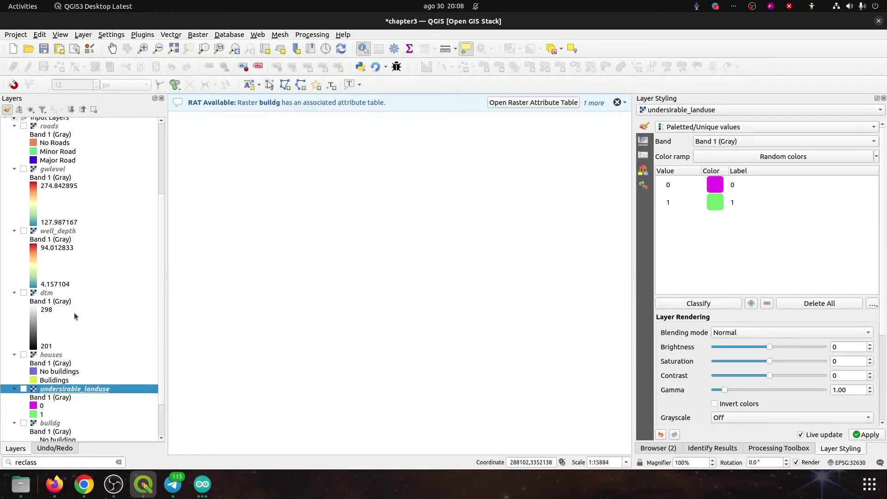
pyautogui.scroll(-1, 79, 320)
pyautogui.scroll(1, 77, 333)
pyautogui.scroll(-2, 71, 345)
pyautogui.moveTo(61, 348); pyautogui.dragTo(71, 434)
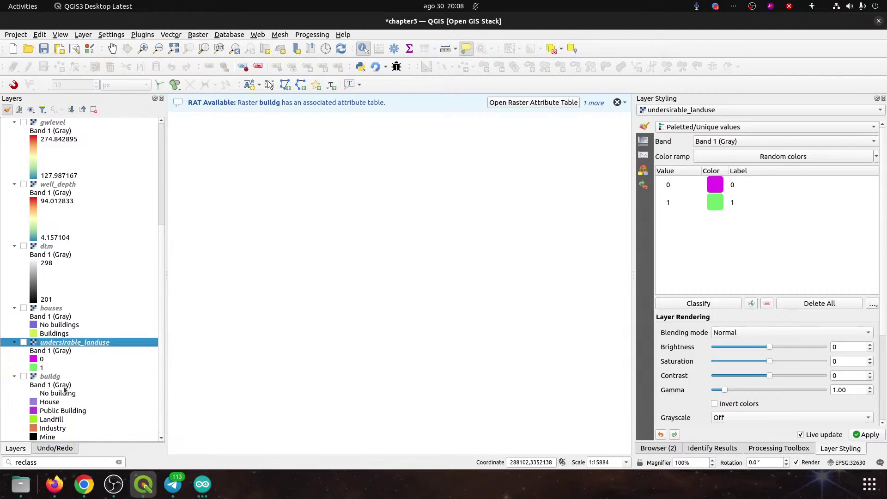
pyautogui.scroll(3, 41, 255)
pyautogui.scroll(1, 41, 255)
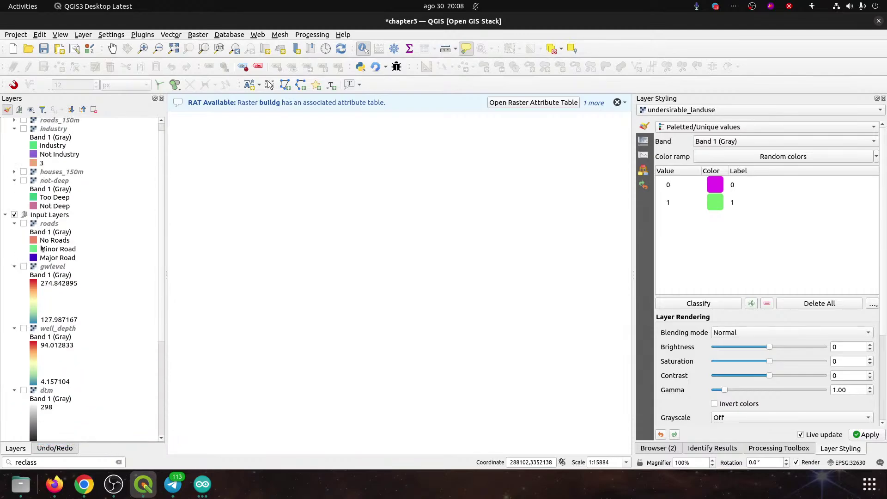
# - Move undersirable_landuse out of Input Layers to the top level of the layer tree, with both groups collapsed, and save the project
pyautogui.click(5, 214)
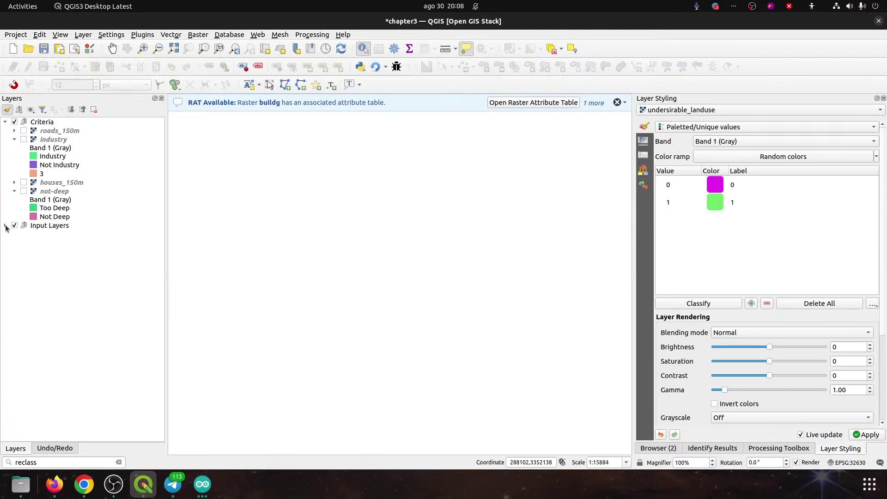
pyautogui.click(5, 121)
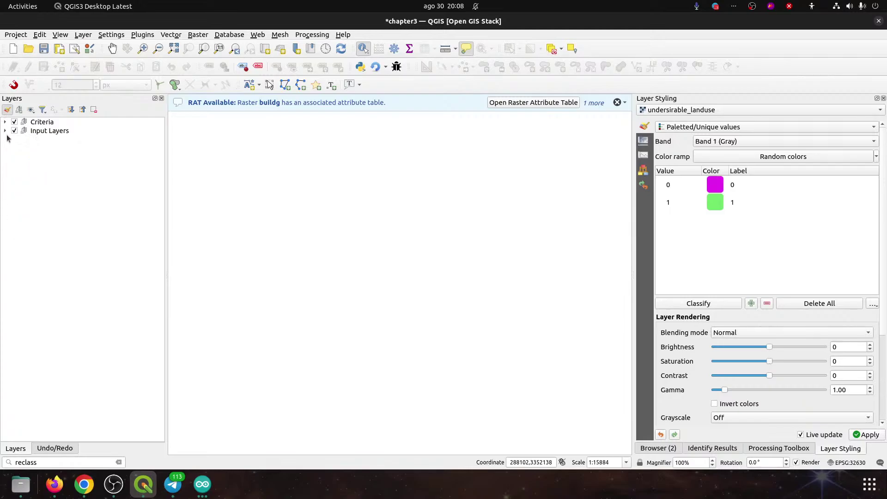
pyautogui.click(5, 131)
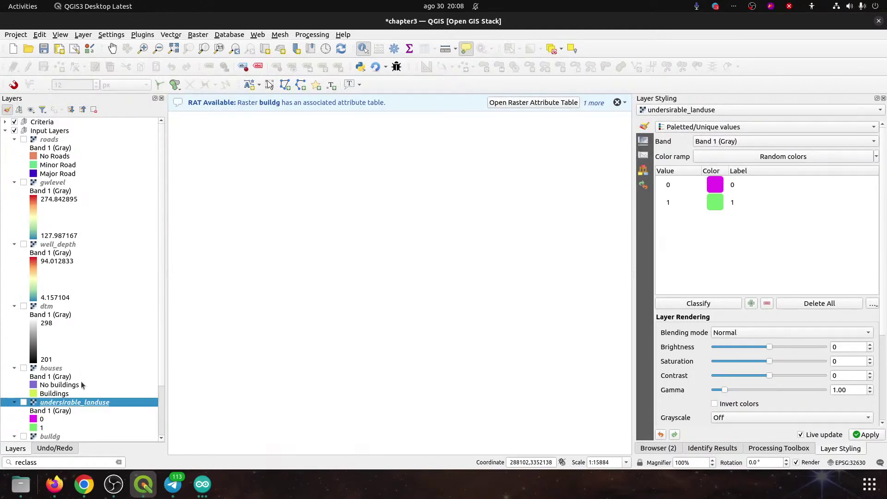
pyautogui.moveTo(77, 403); pyautogui.dragTo(33, 170)
pyautogui.click(5, 139)
pyautogui.click(5, 140)
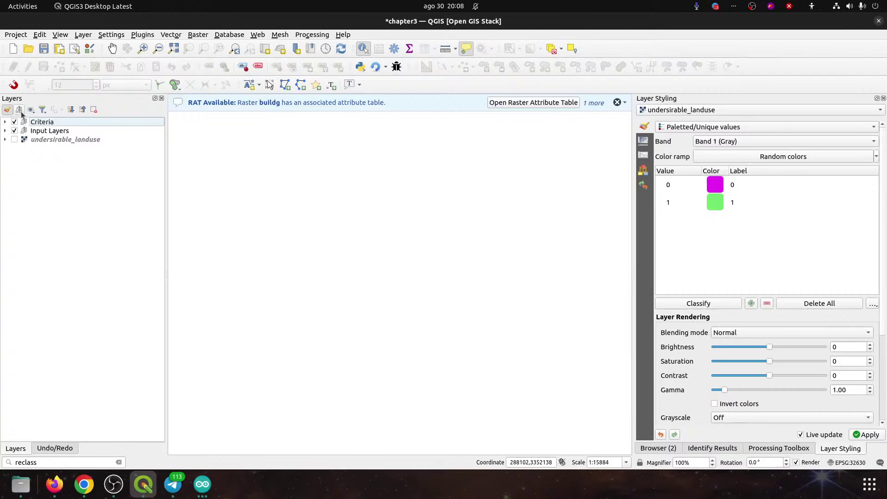
pyautogui.click(43, 49)
# - Examine the roads_150m, industry, houses_150m and not-deep layers of the Criteria group on the map, one at a time
pyautogui.click(5, 122)
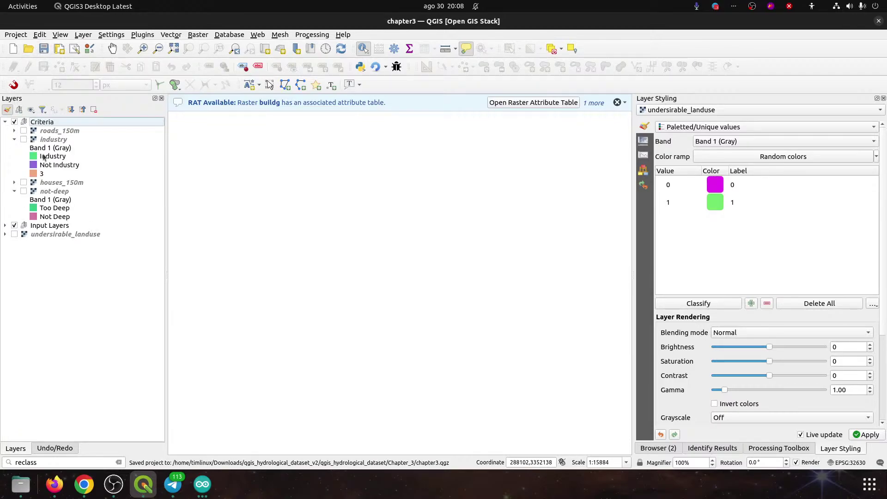
pyautogui.click(23, 130)
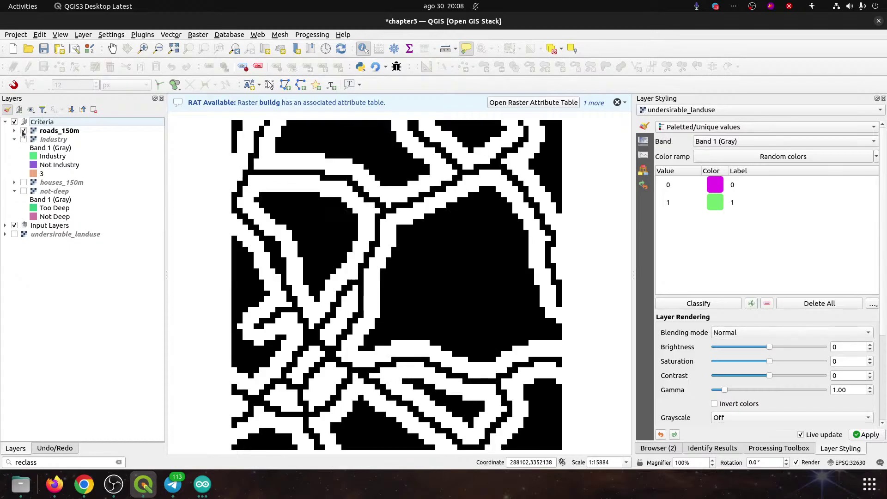
pyautogui.click(23, 131)
pyautogui.click(23, 139)
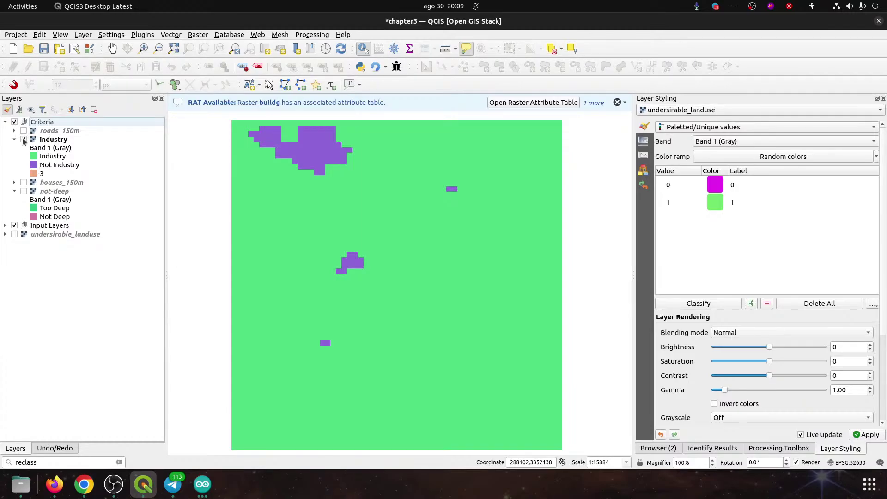
pyautogui.click(23, 139)
pyautogui.click(23, 183)
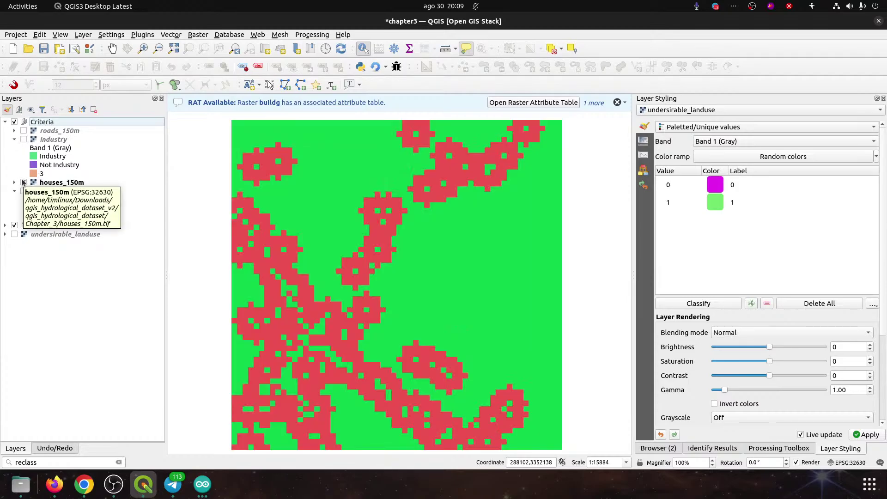
pyautogui.click(23, 183)
pyautogui.click(23, 191)
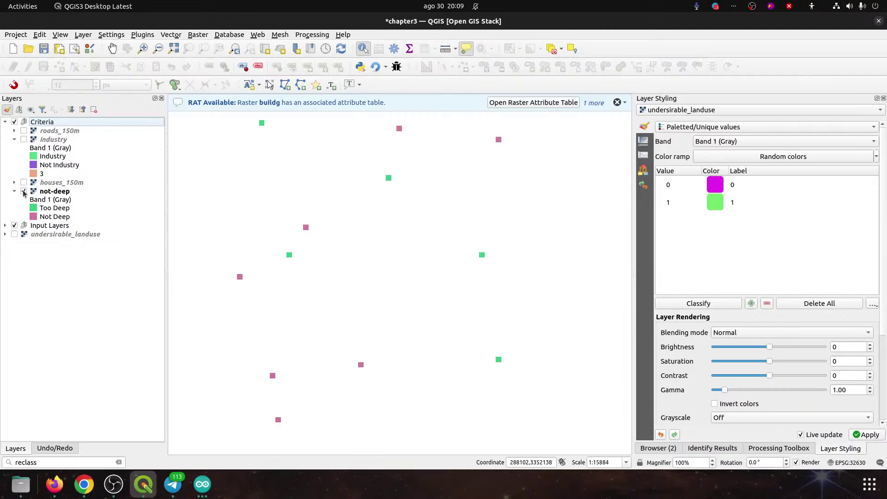
pyautogui.click(24, 192)
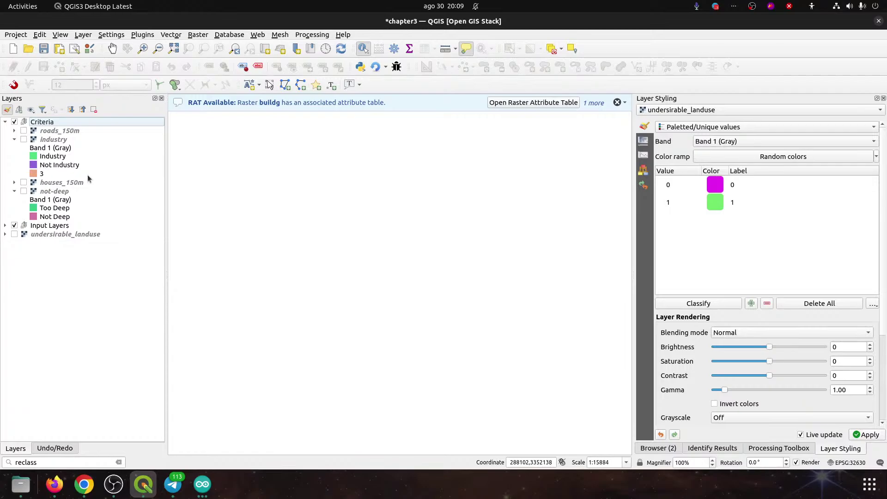
pyautogui.click(24, 130)
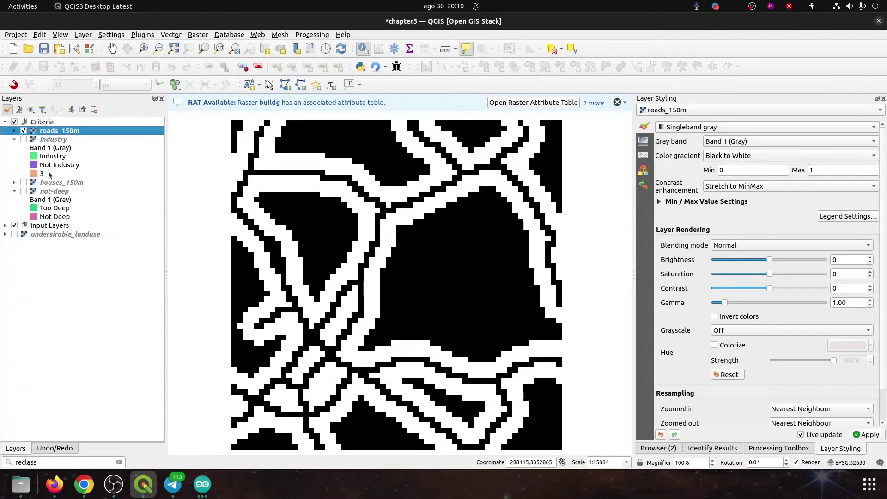
pyautogui.click(23, 131)
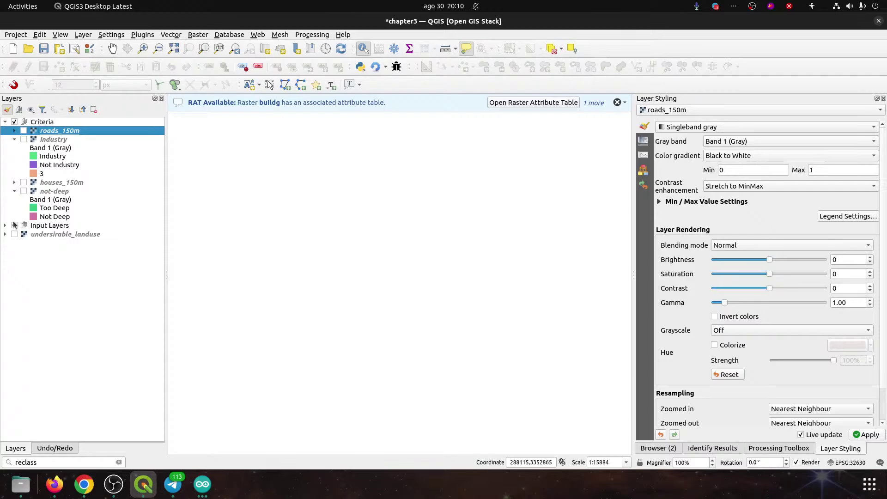
# - Show the industry layer on the map and open the Proximity (raster distance) algorithm
pyautogui.click(23, 140)
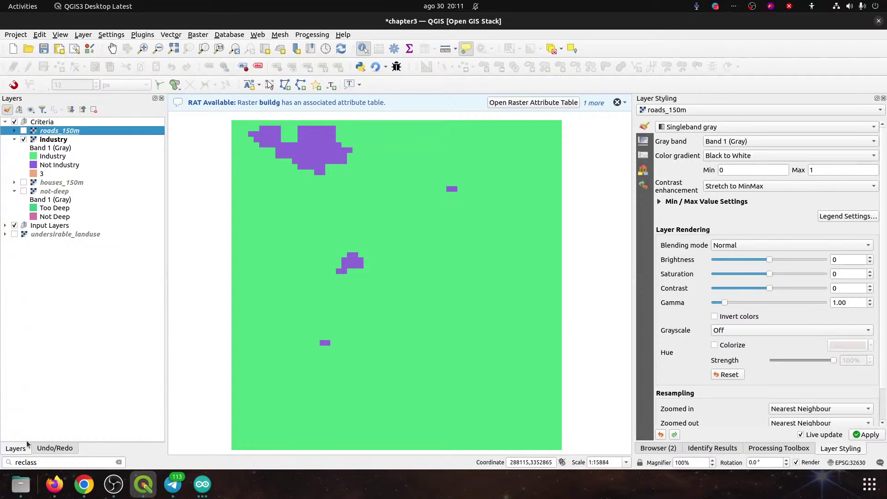
pyautogui.click(29, 461)
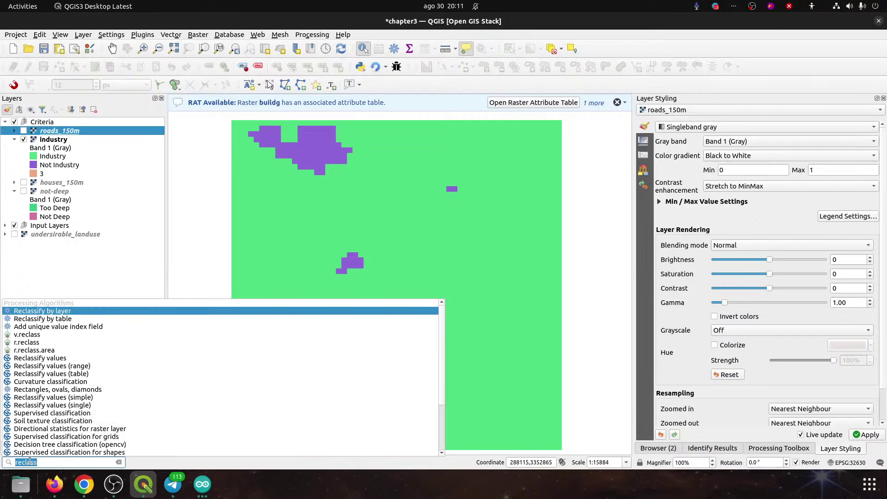
pyautogui.write('proxim')
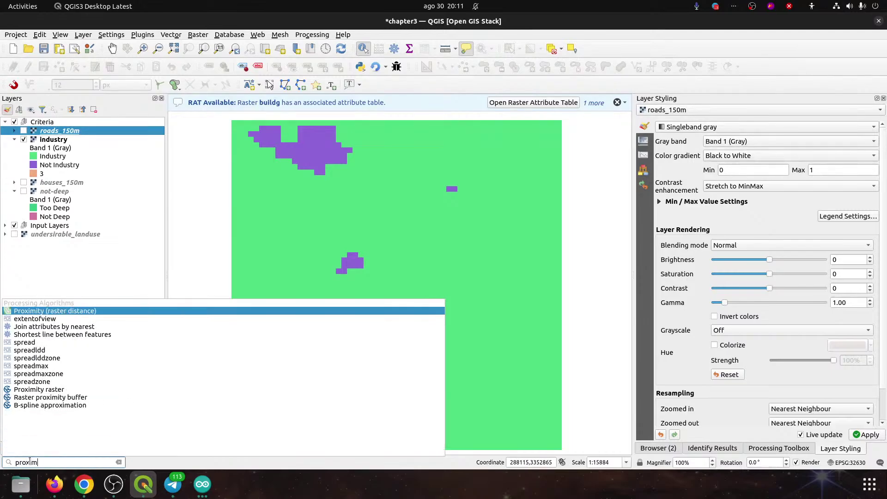
pyautogui.write('ity')
pyautogui.press('Return')
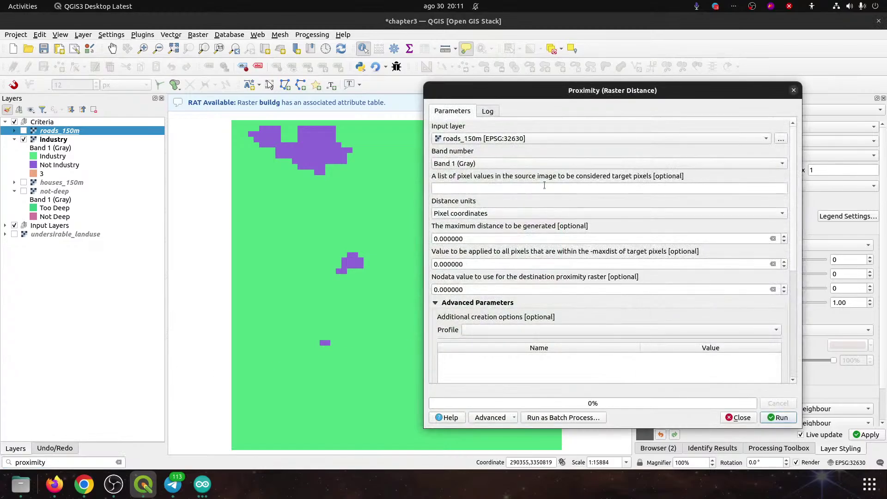
# - Set the Proximity input layer to industry and the target pixel value to 1, checking the industry layer's class values
pyautogui.click(474, 141)
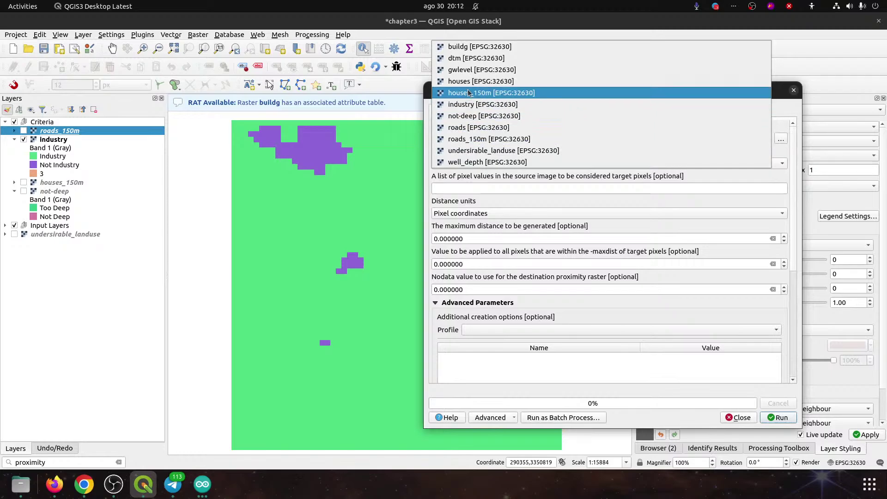
pyautogui.click(470, 104)
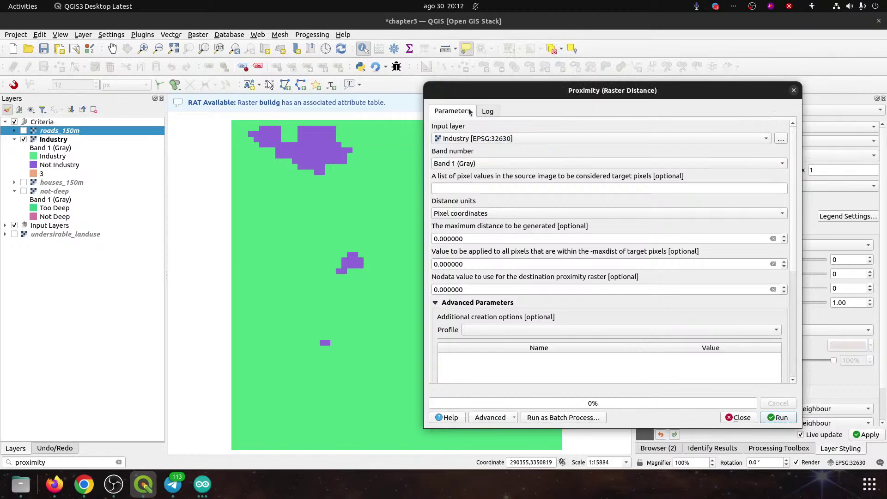
pyautogui.click(469, 185)
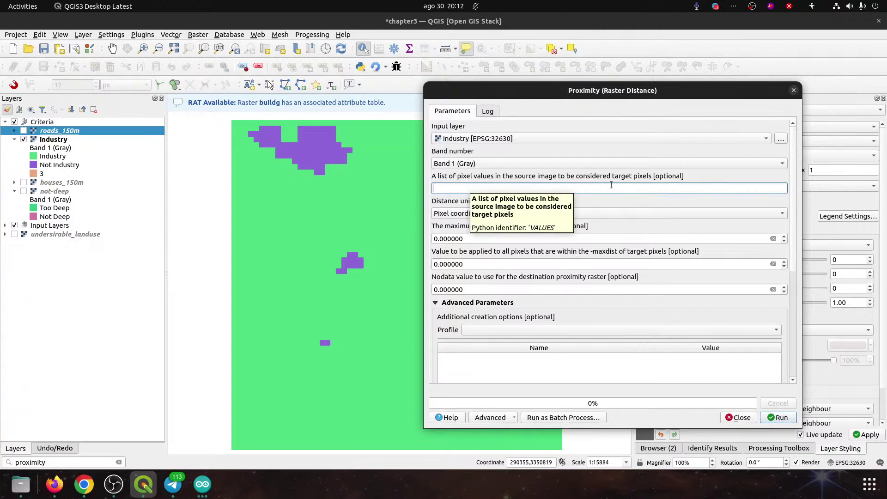
pyautogui.moveTo(609, 92); pyautogui.dragTo(490, 110)
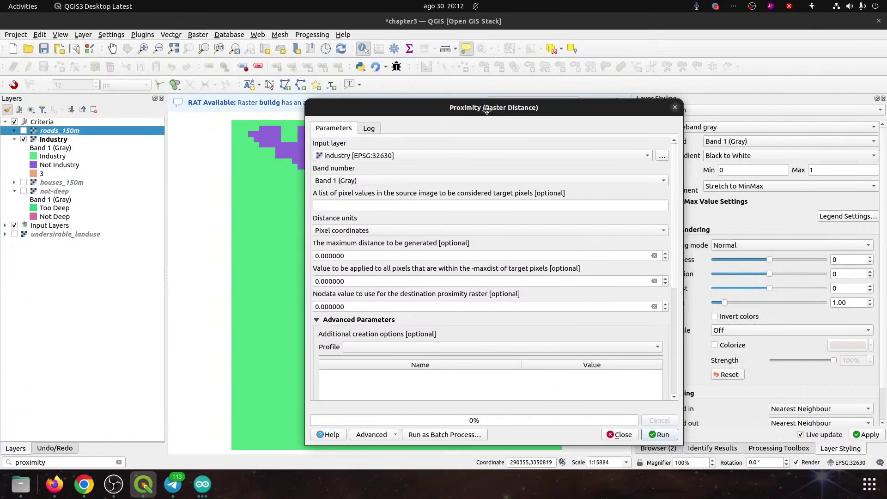
pyautogui.click(98, 140)
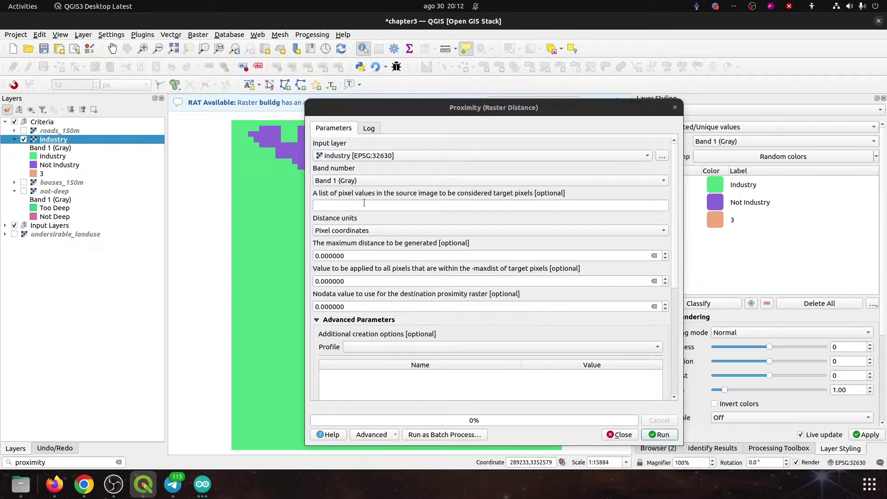
pyautogui.moveTo(580, 122); pyautogui.dragTo(534, 123)
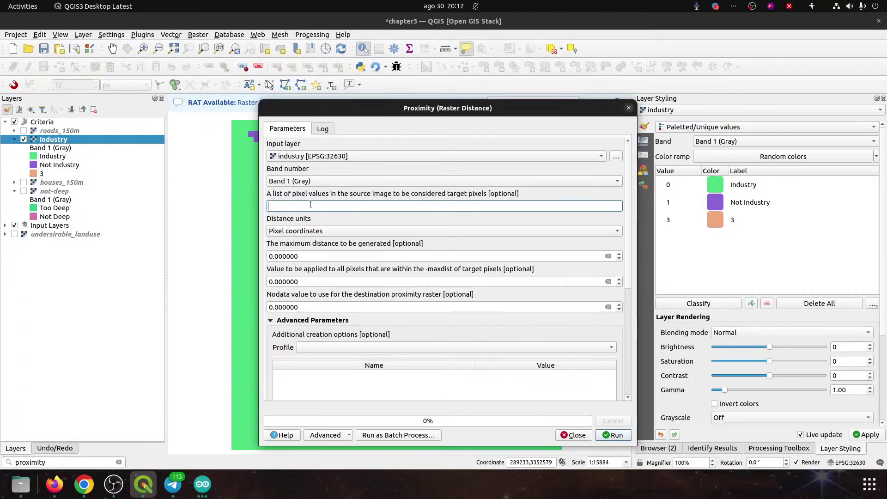
pyautogui.write('1')
# - Set the maximum distance to 300 and the value applied to pixels within that distance to 1
pyautogui.click(317, 256)
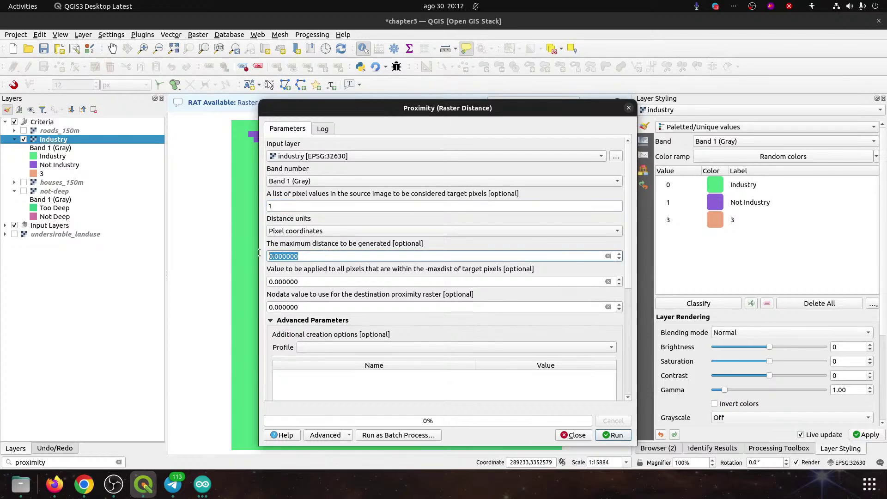
pyautogui.write('300')
pyautogui.click(315, 282)
pyautogui.hotkey('ctrl', 'a')
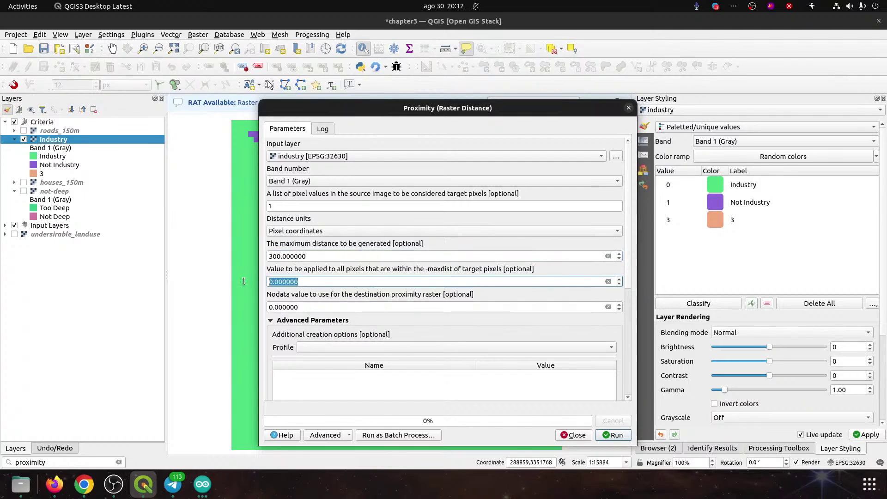
pyautogui.write('1')
# - Set the output data type of the proximity raster to Byte and review the other parameters
pyautogui.moveTo(627, 243); pyautogui.dragTo(627, 361)
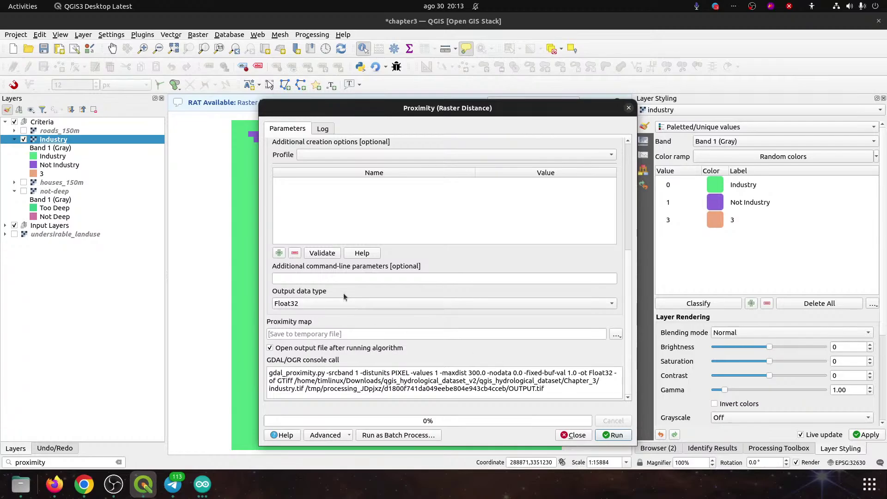
pyautogui.click(333, 303)
pyautogui.click(295, 246)
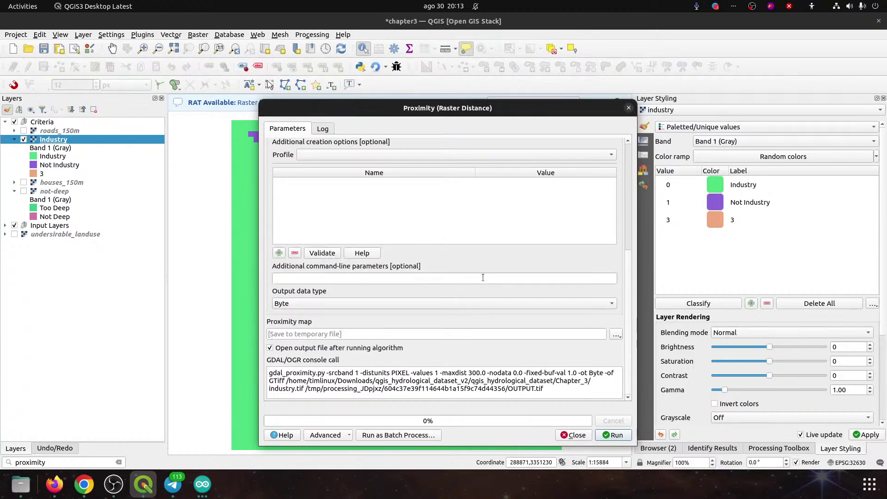
pyautogui.moveTo(630, 259); pyautogui.dragTo(640, 149)
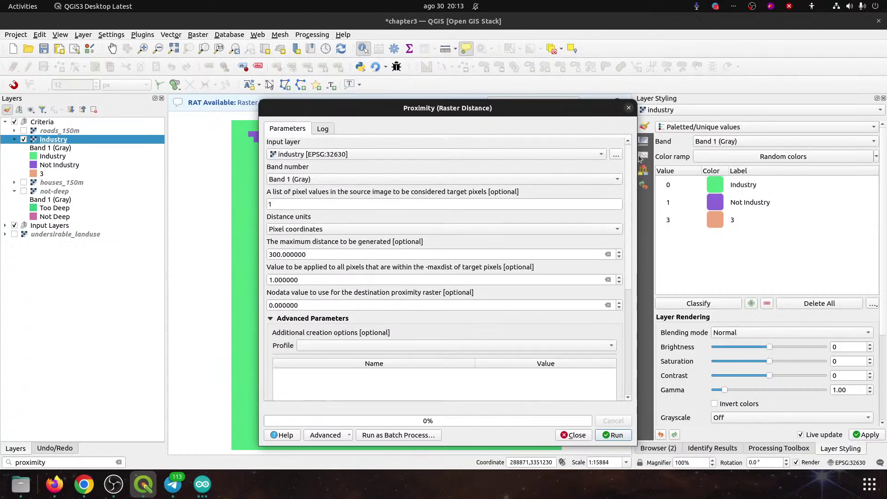
# - Set the proximity map output to a file named inddist.tif in the Chapter_3 folder
pyautogui.scroll(-5, 487, 337)
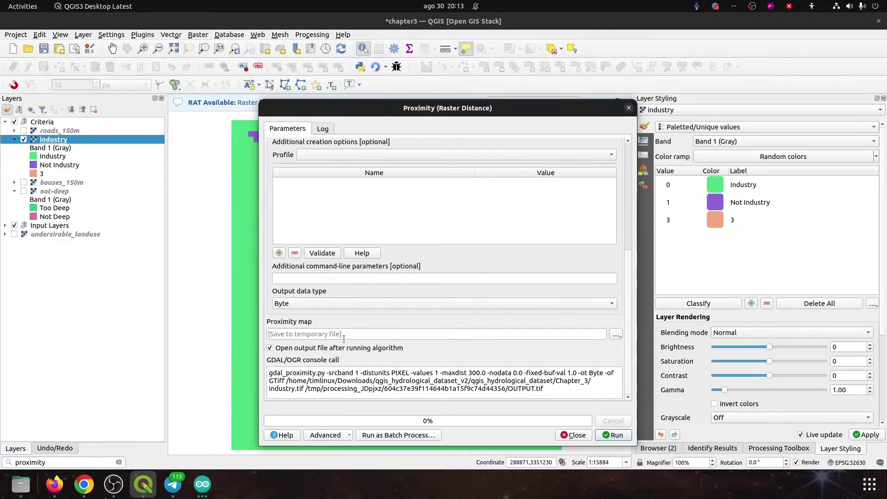
pyautogui.click(616, 334)
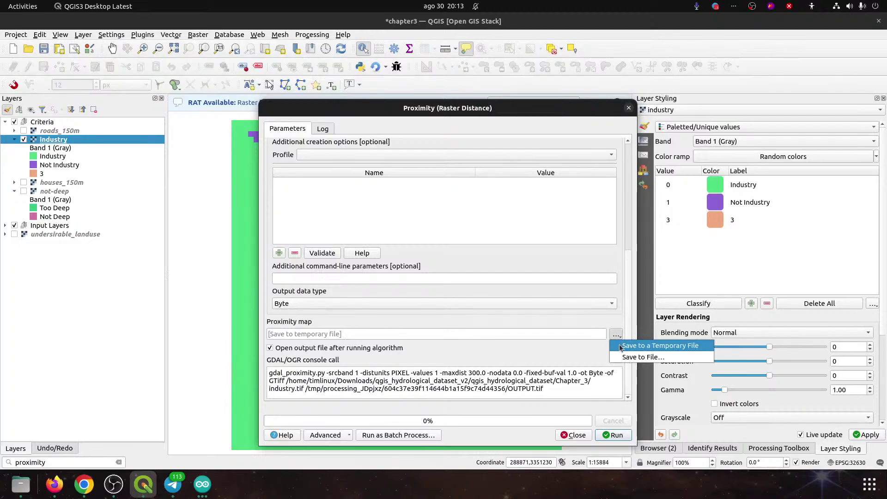
pyautogui.click(622, 343)
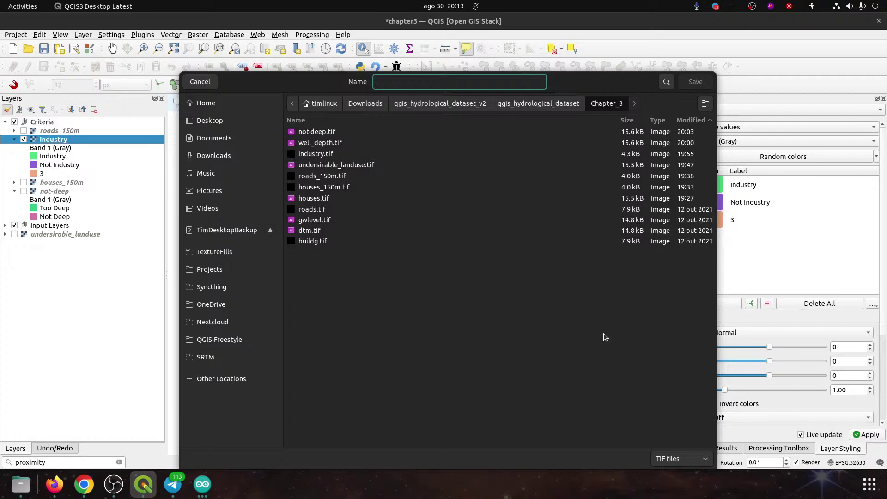
pyautogui.write('inddist')
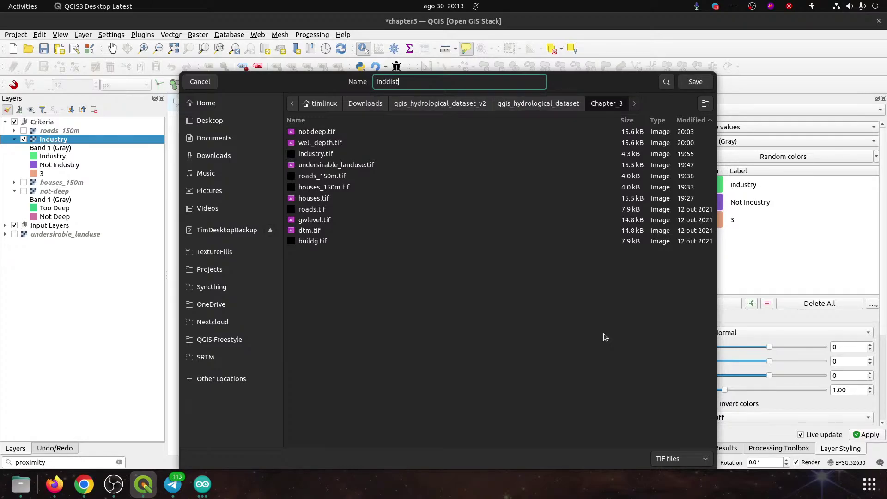
pyautogui.write('.tif')
pyautogui.click(695, 82)
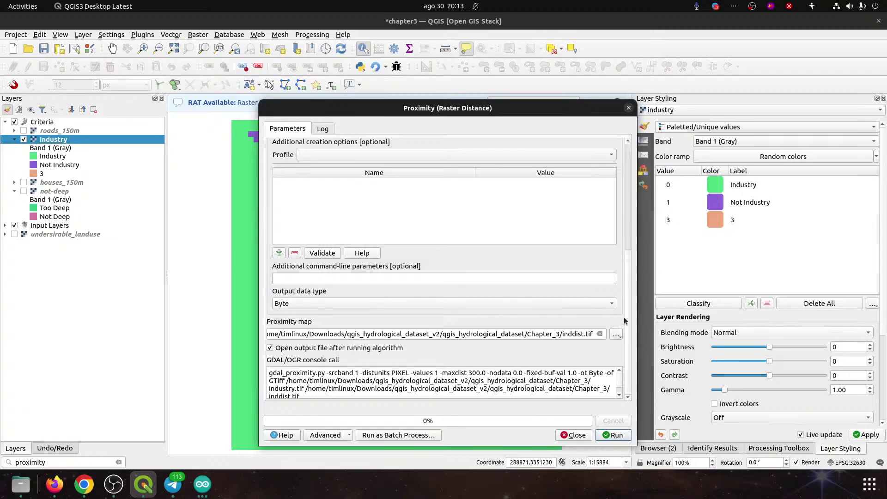
# - Run the Proximity algorithm on the industry layer with distances in pixel coordinates
pyautogui.scroll(5, 624, 321)
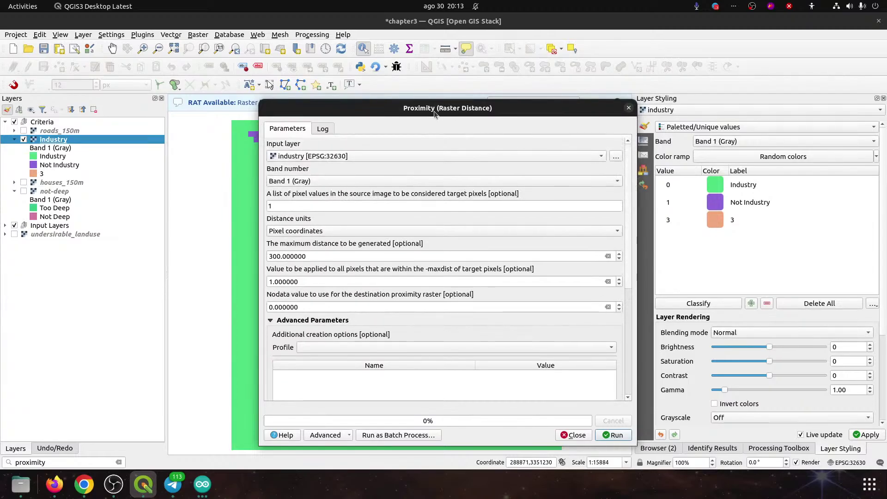
pyautogui.moveTo(434, 114); pyautogui.dragTo(626, 108)
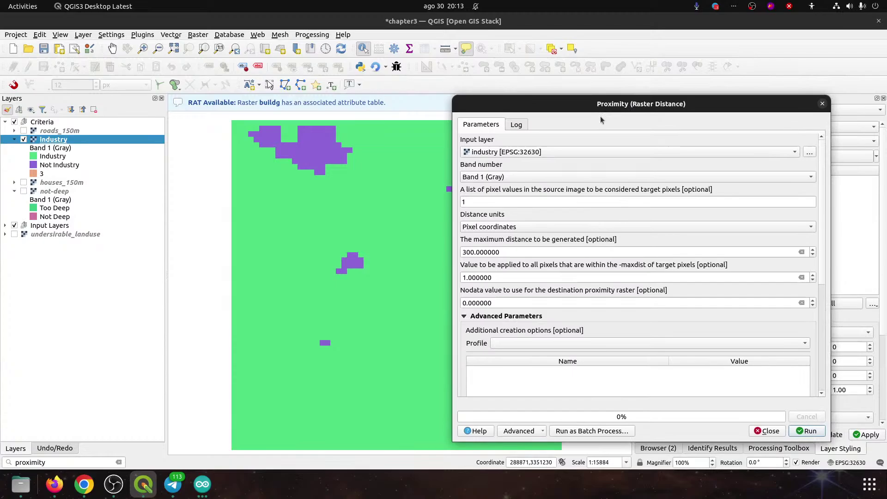
pyautogui.click(814, 434)
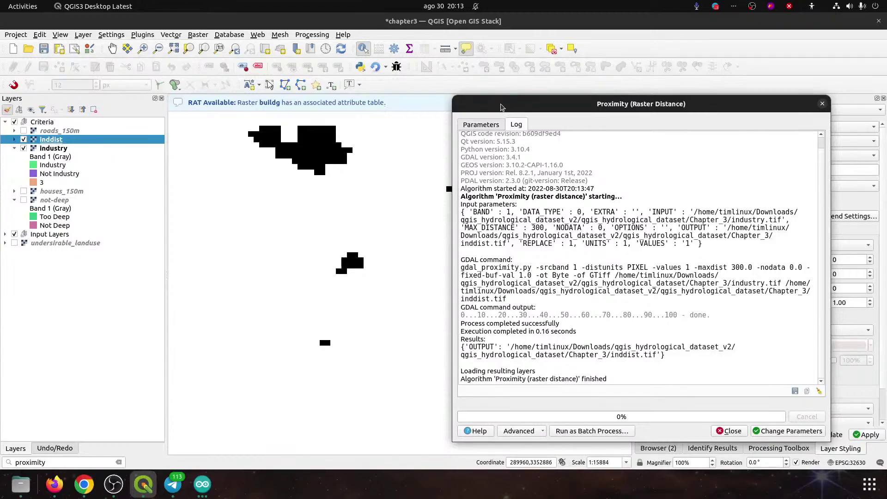
pyautogui.moveTo(502, 104); pyautogui.dragTo(517, 114)
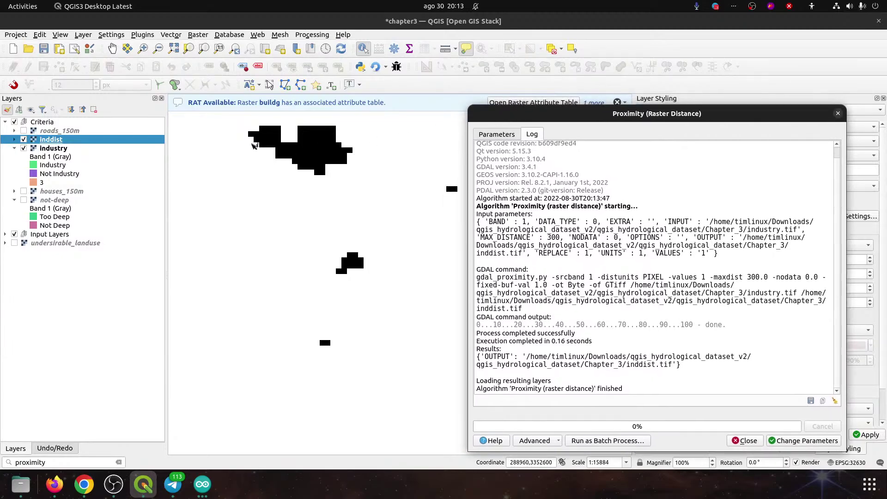
# - Compare the inddist raster with the industry layer beneath it by switching inddist's visibility off and on
pyautogui.click(23, 139)
pyautogui.click(23, 139)
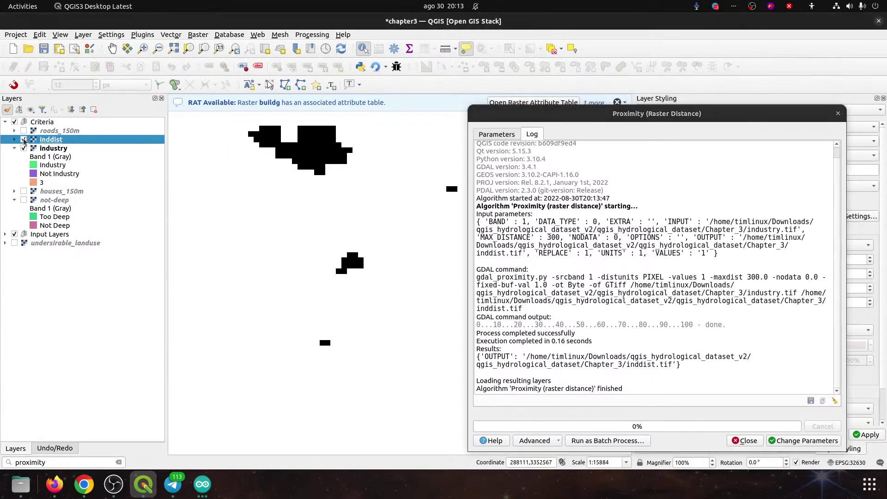
pyautogui.click(23, 139)
pyautogui.click(23, 140)
pyautogui.click(23, 139)
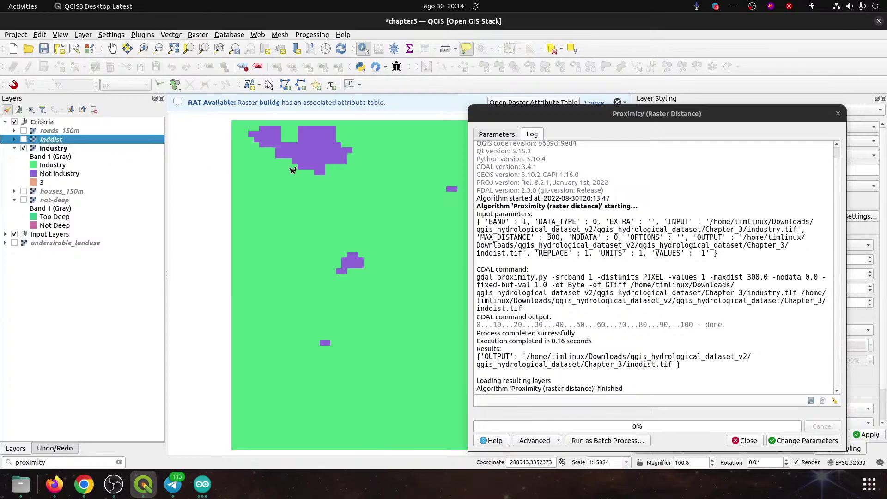
# - Change the Proximity distance units to Georeferenced coordinates
pyautogui.click(496, 134)
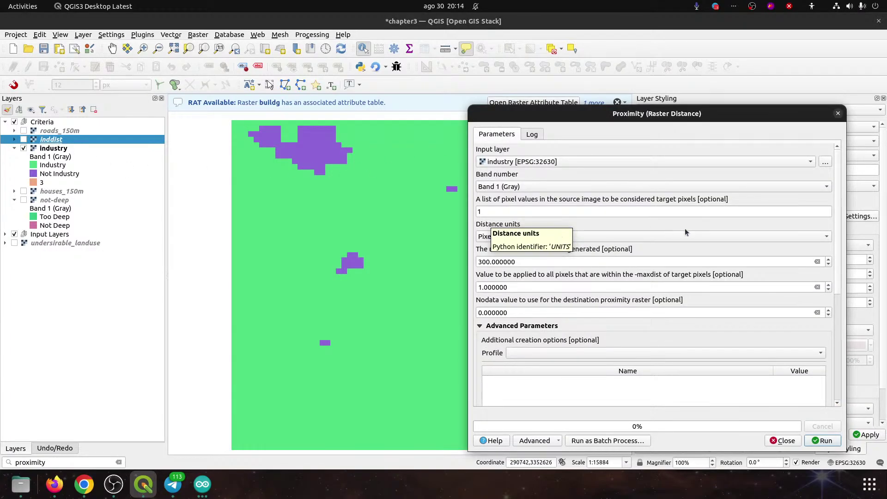
pyautogui.click(652, 237)
pyautogui.click(652, 220)
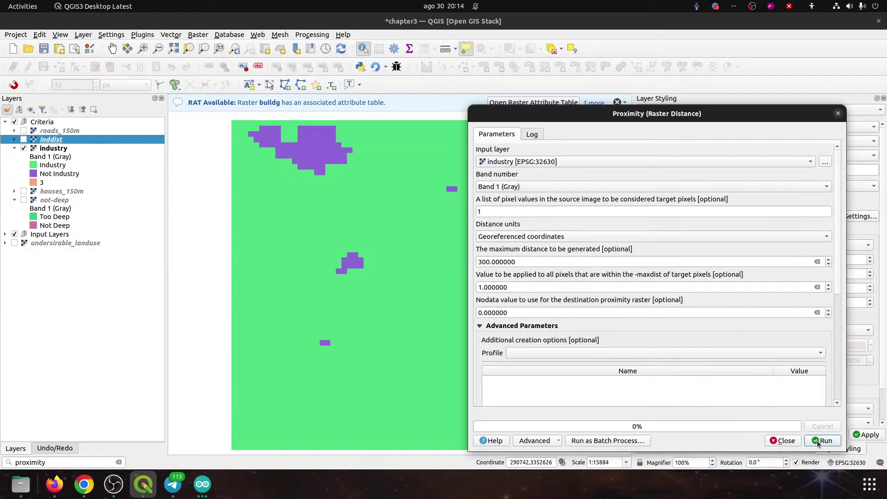
# - Remove the existing inddist layer from the project and rerun the Proximity algorithm with georeferenced distance units
pyautogui.click(64, 139)
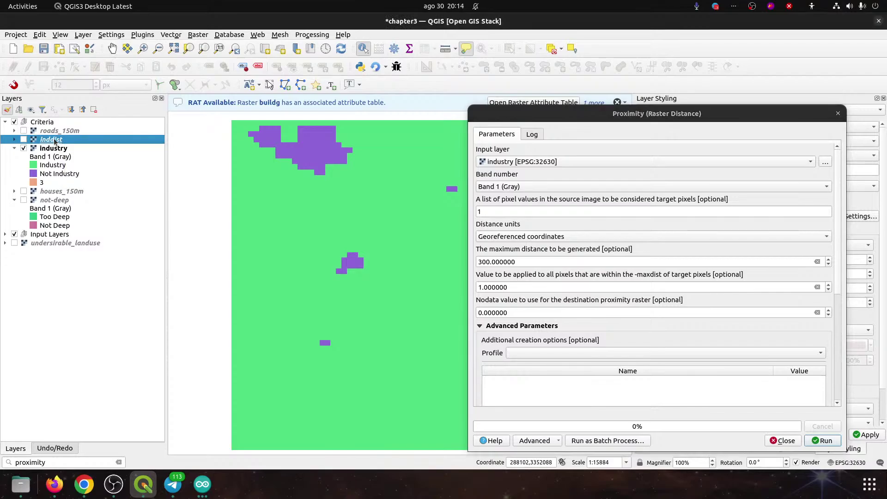
pyautogui.hotkey('ctrl', 'd')
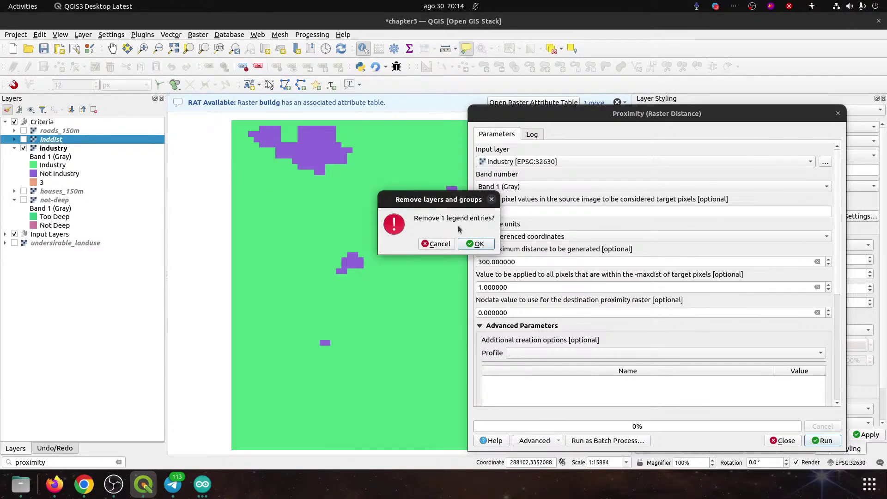
pyautogui.click(477, 243)
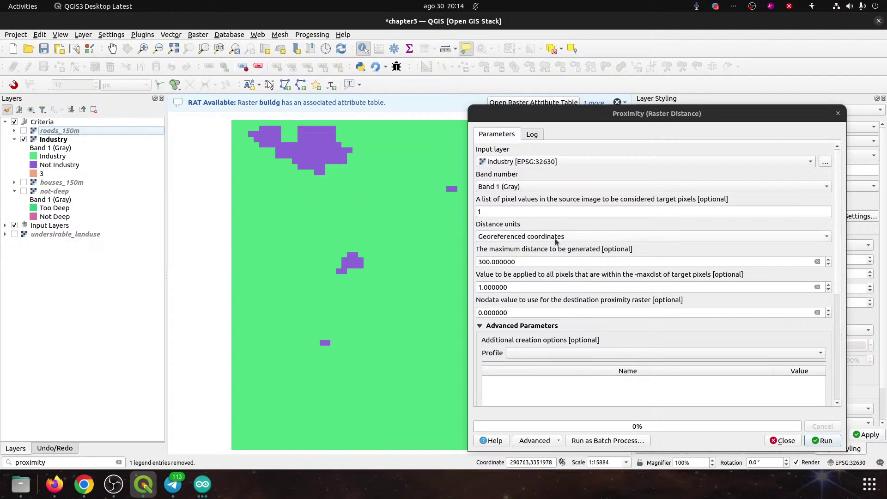
pyautogui.click(835, 444)
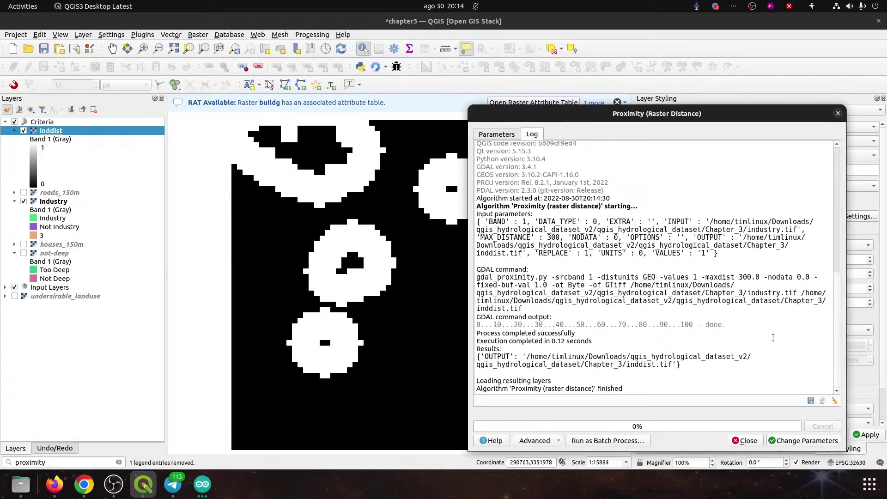
# - Review the Proximity parameters and identify the inddist and industry pixel values around the northernmost industry area
pyautogui.click(497, 134)
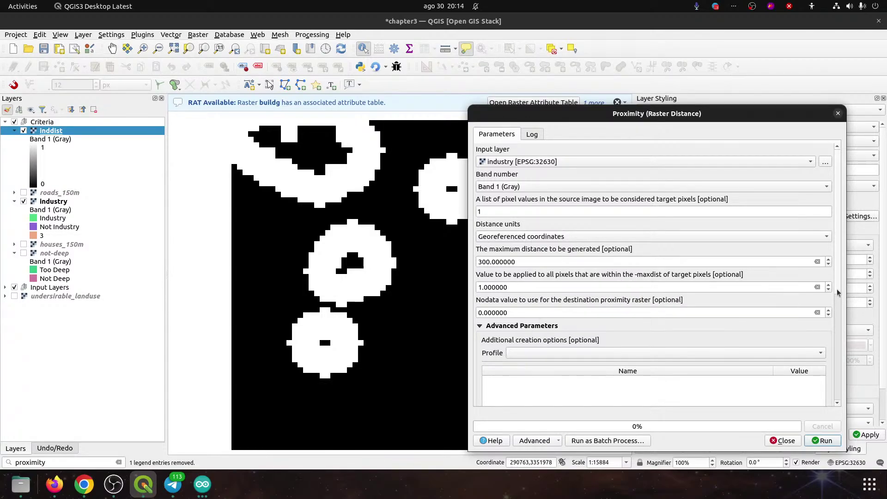
pyautogui.scroll(-6, 837, 292)
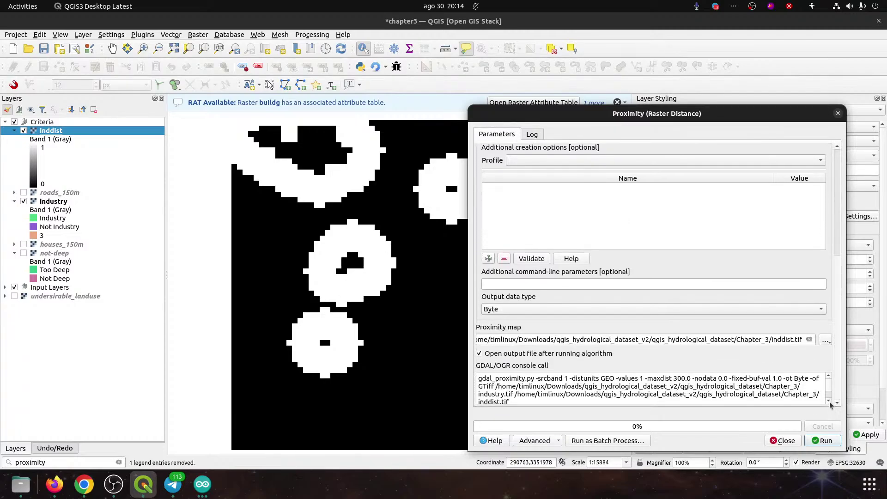
pyautogui.scroll(6, 830, 401)
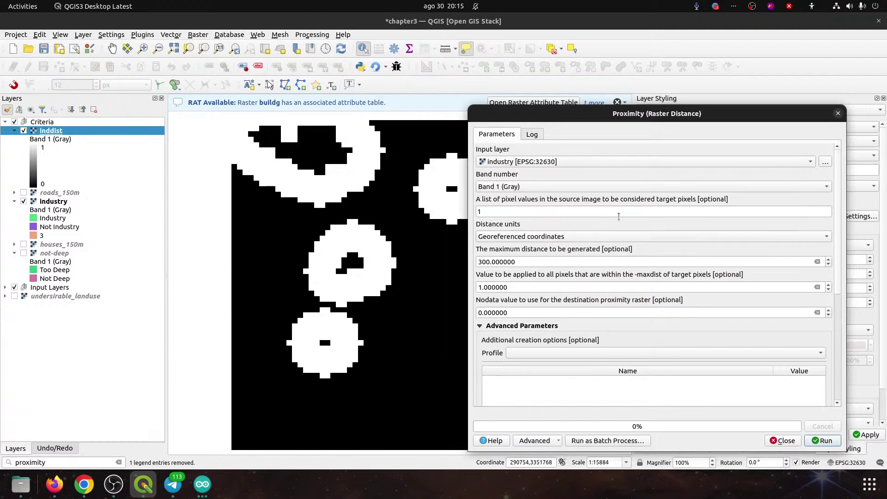
pyautogui.moveTo(524, 112); pyautogui.dragTo(237, 358)
pyautogui.click(315, 152)
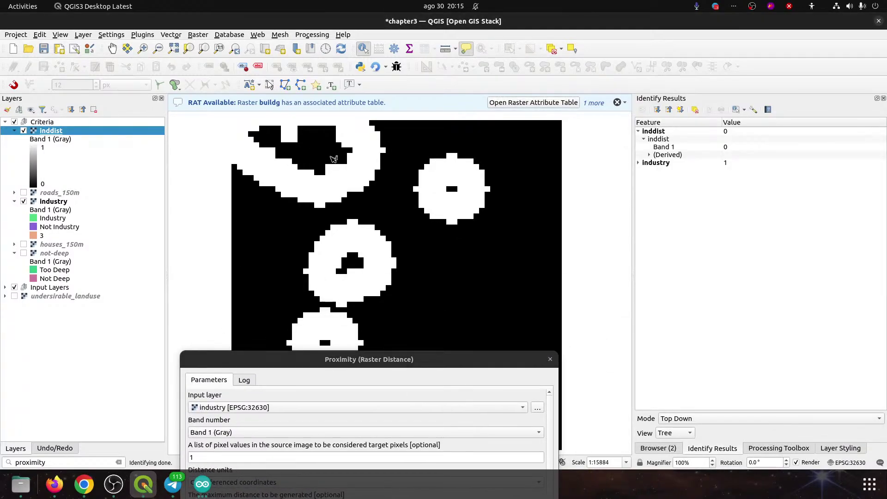
pyautogui.click(362, 168)
# - Clear the maximum distance in the Proximity parameters, run the algorithm and uncover the map
pyautogui.moveTo(354, 361); pyautogui.dragTo(484, 117)
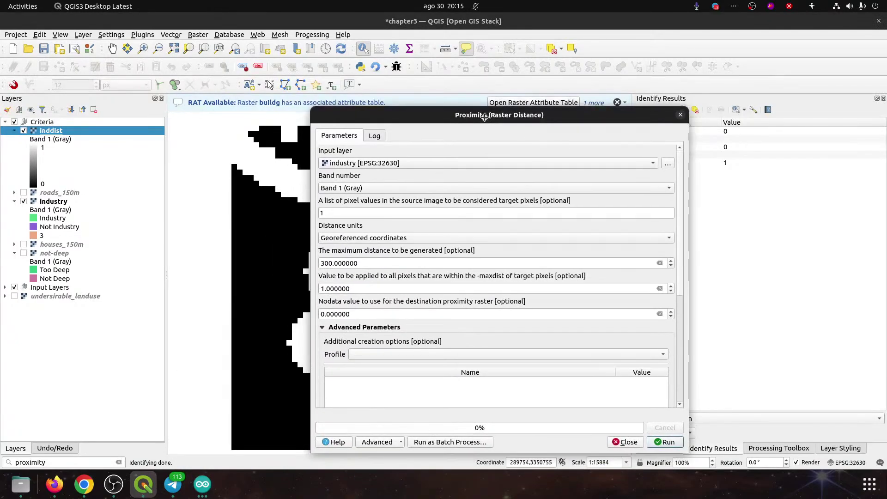
pyautogui.moveTo(484, 117); pyautogui.dragTo(480, 103)
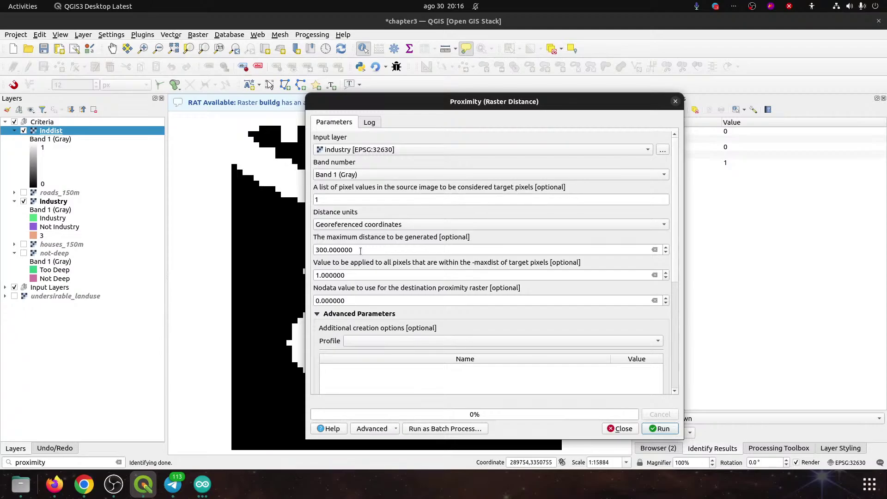
pyautogui.doubleClick(361, 251)
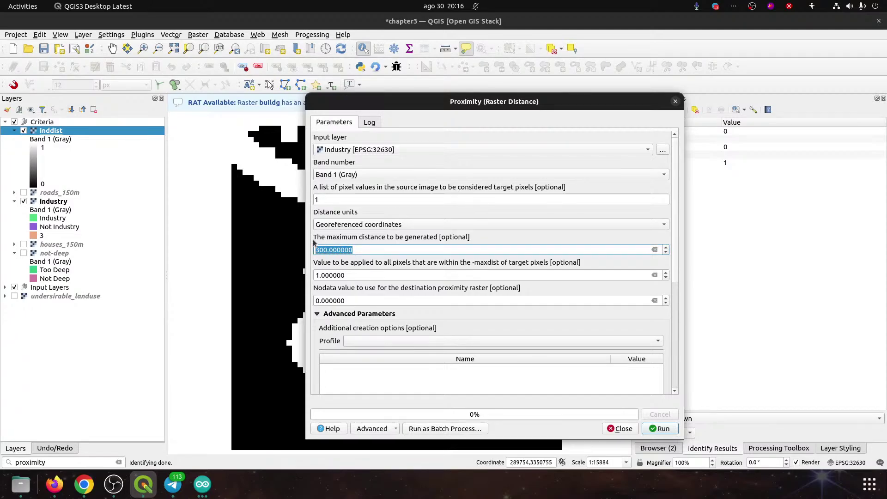
pyautogui.press('BackSpace')
pyautogui.click(661, 429)
pyautogui.moveTo(415, 102); pyautogui.dragTo(666, 112)
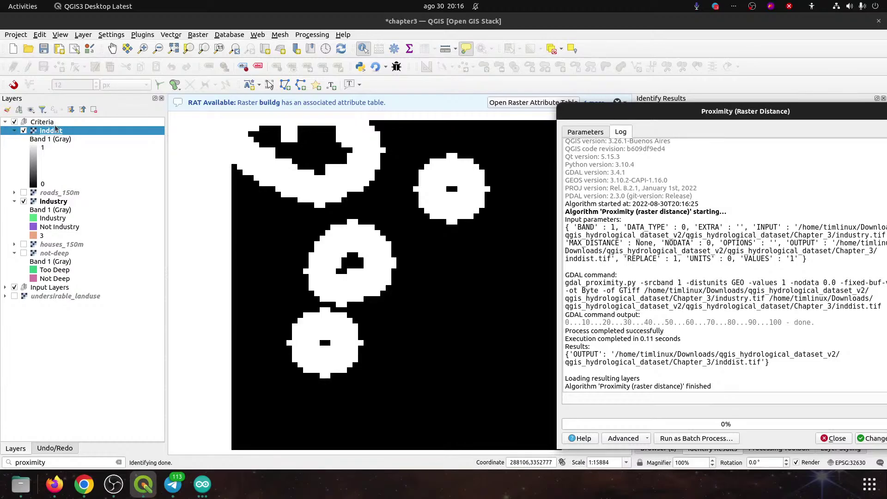
# - Remove the old inddist layer from the project and rerun Proximity with no maximum distance set
pyautogui.click(24, 131)
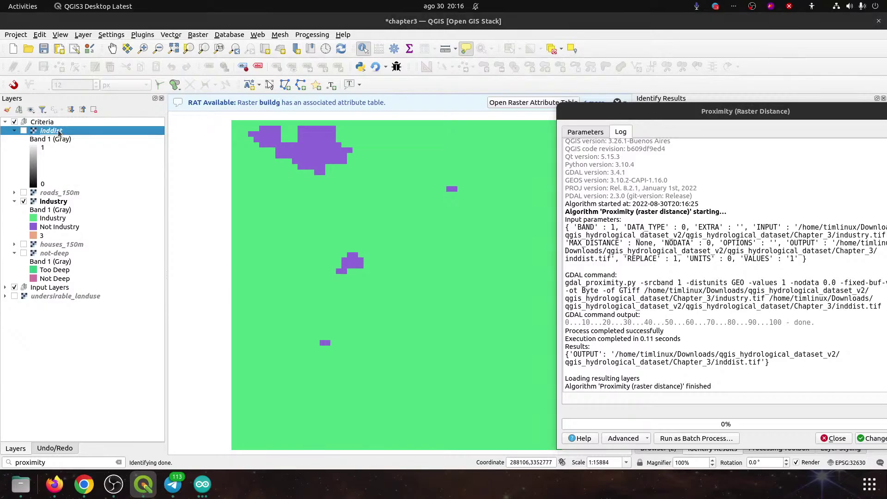
pyautogui.hotkey('ctrl', 'd')
pyautogui.click(484, 244)
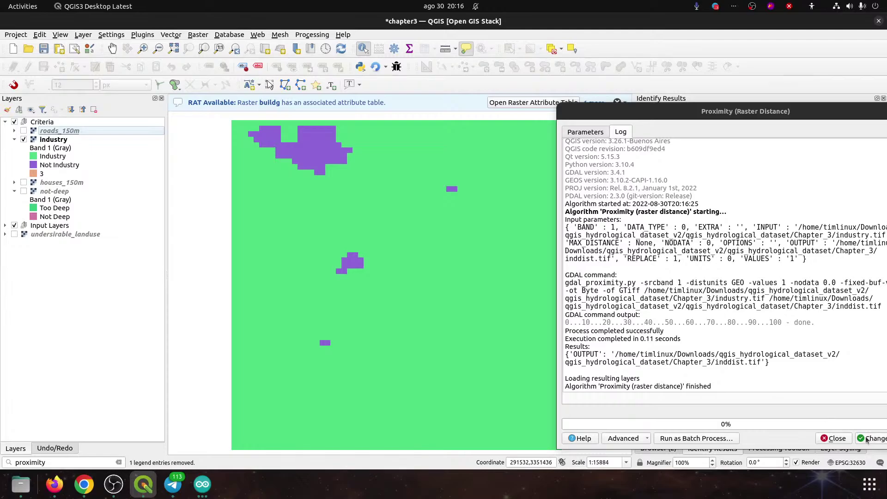
pyautogui.moveTo(798, 115); pyautogui.dragTo(682, 114)
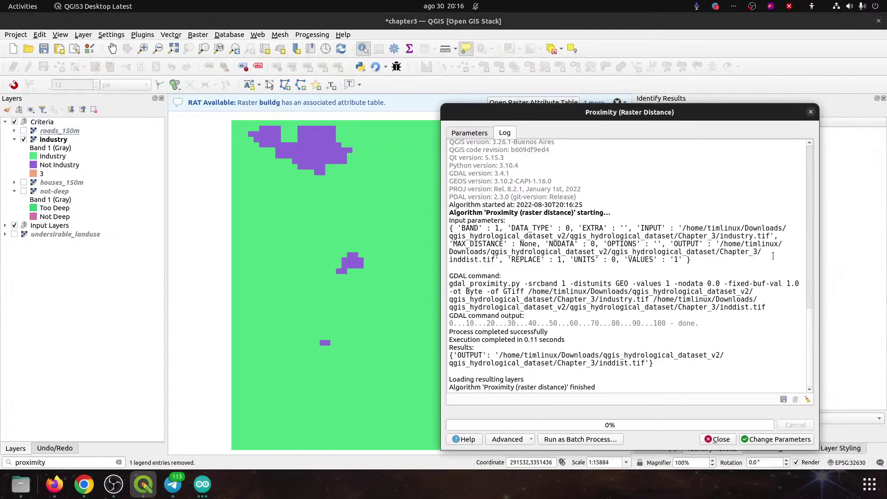
pyautogui.click(469, 134)
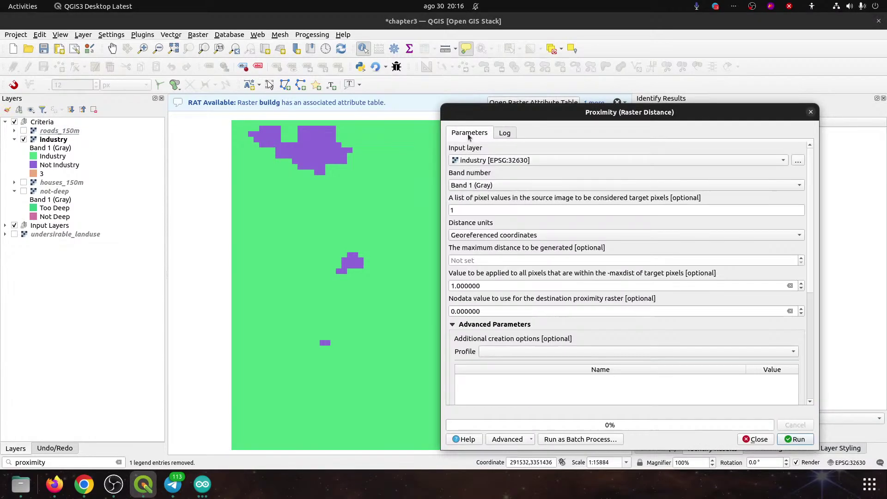
pyautogui.click(794, 439)
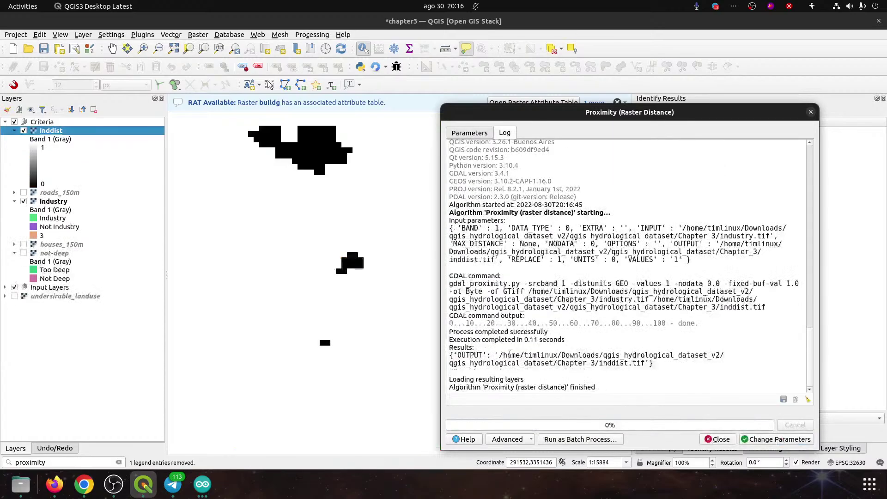
# - Identify the new inddist raster's pixel values inside and progressively farther from the northernmost industry area
pyautogui.moveTo(464, 116); pyautogui.dragTo(661, 146)
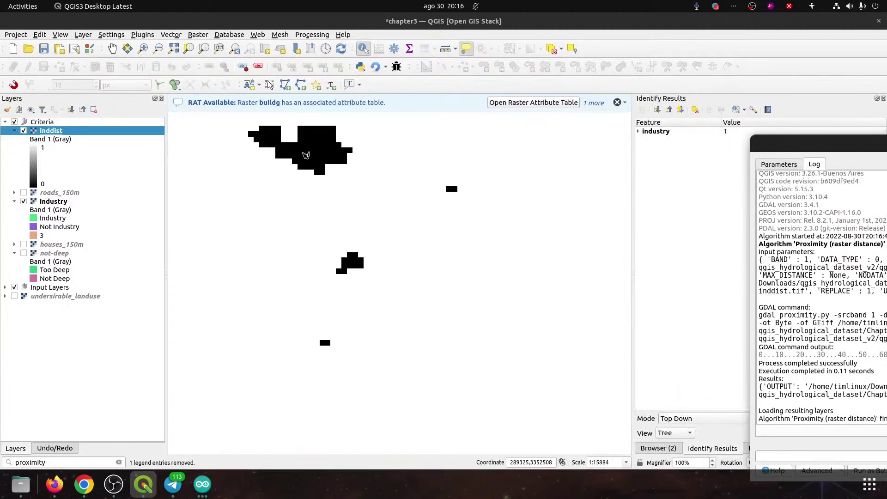
pyautogui.click(349, 181)
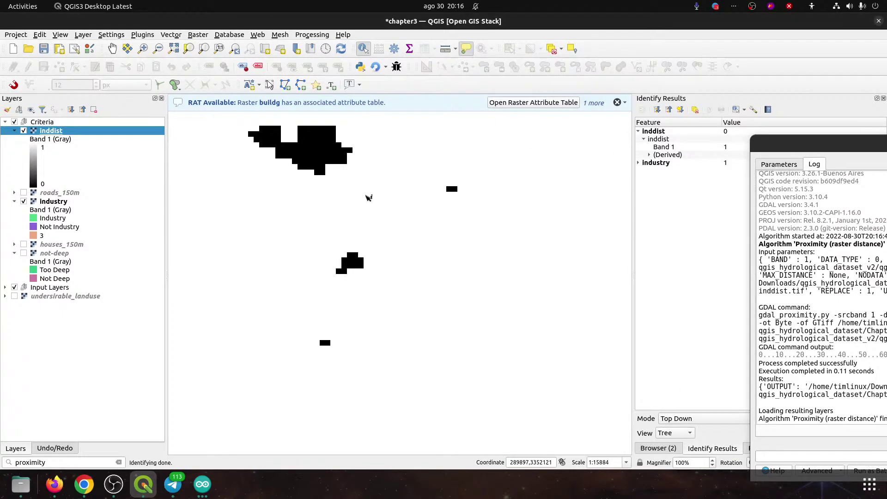
pyautogui.click(404, 219)
pyautogui.click(405, 220)
pyautogui.click(425, 244)
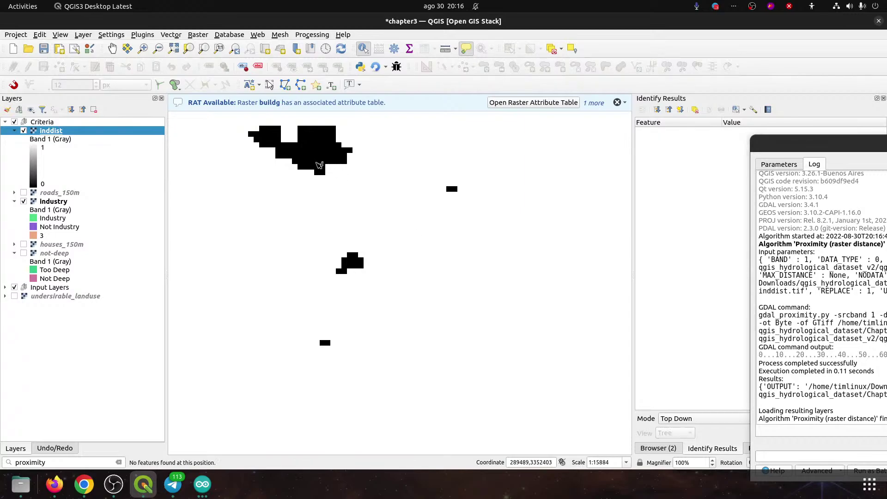
pyautogui.click(302, 152)
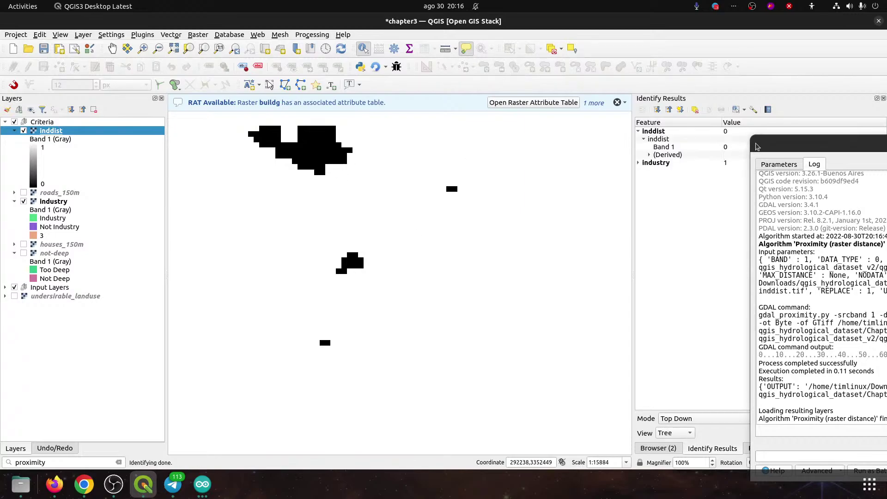
# - Clear the Proximity value applied to all pixels within the maximum distance of target pixels
pyautogui.moveTo(774, 144); pyautogui.dragTo(369, 84)
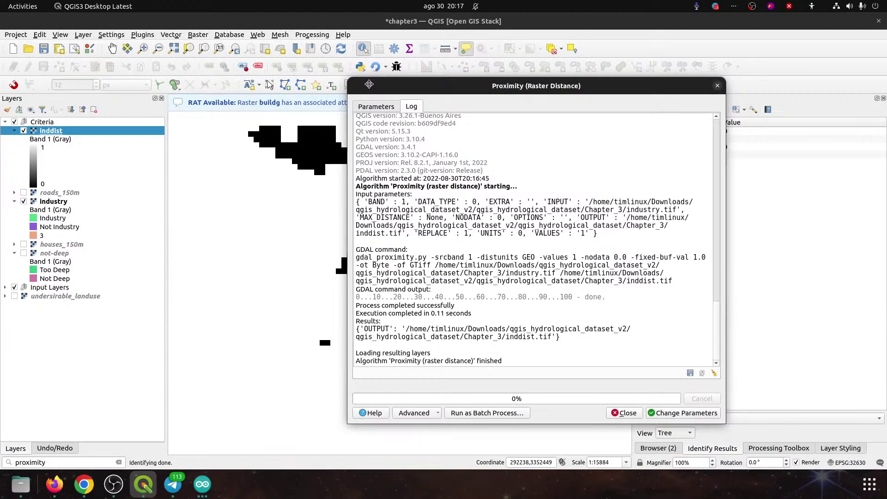
pyautogui.click(363, 106)
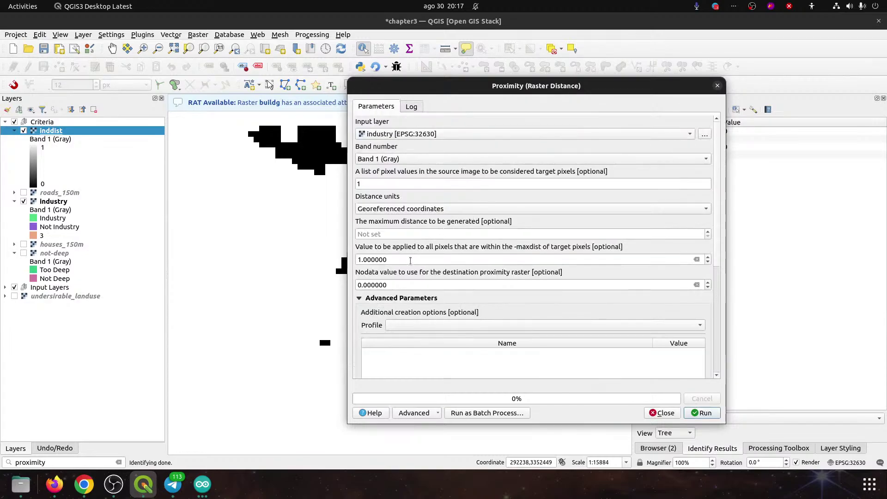
pyautogui.doubleClick(409, 260)
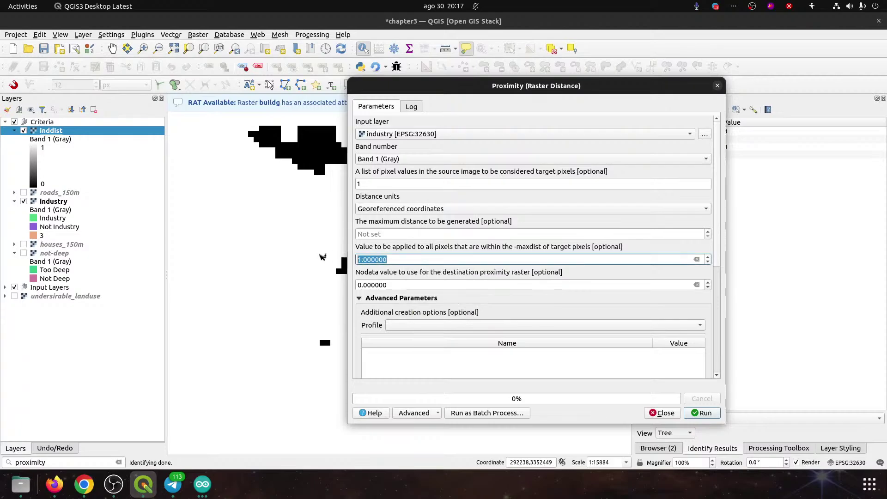
pyautogui.press('BackSpace')
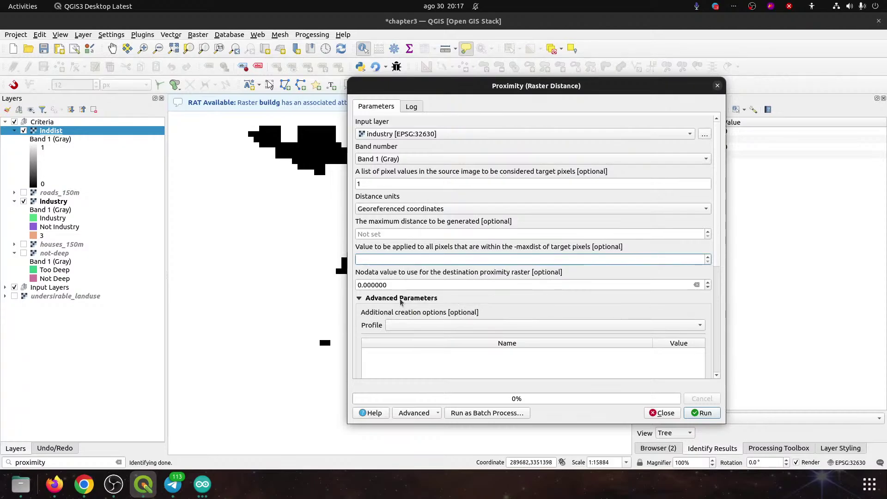
# - Remove inddist from the project and rerun Proximity with neither a maximum distance nor a fixed pixel value
pyautogui.click(52, 133)
pyautogui.press('Delete')
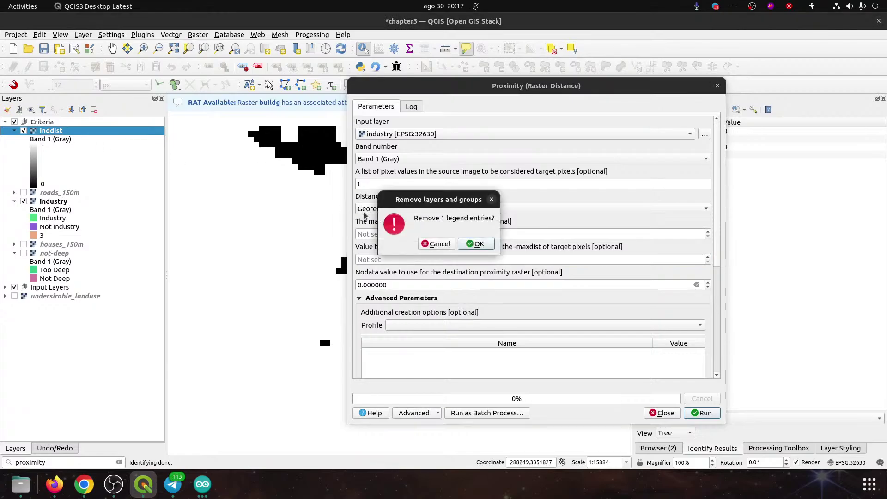
pyautogui.click(470, 243)
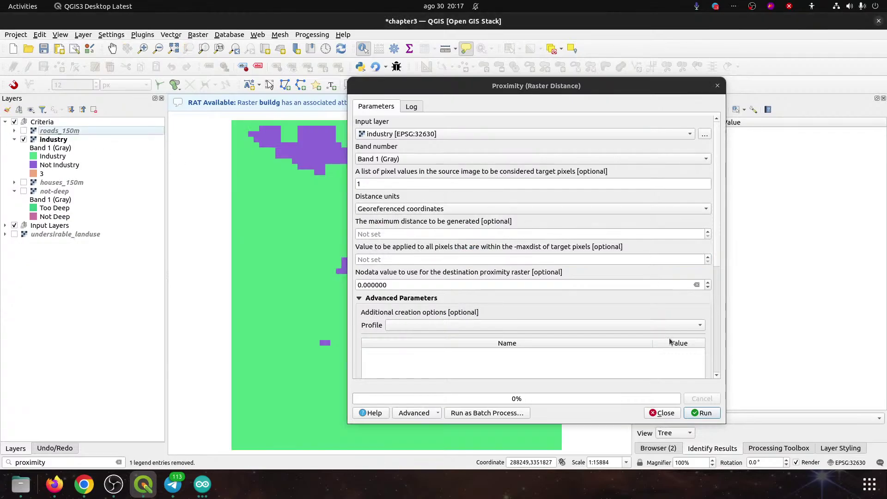
pyautogui.click(708, 412)
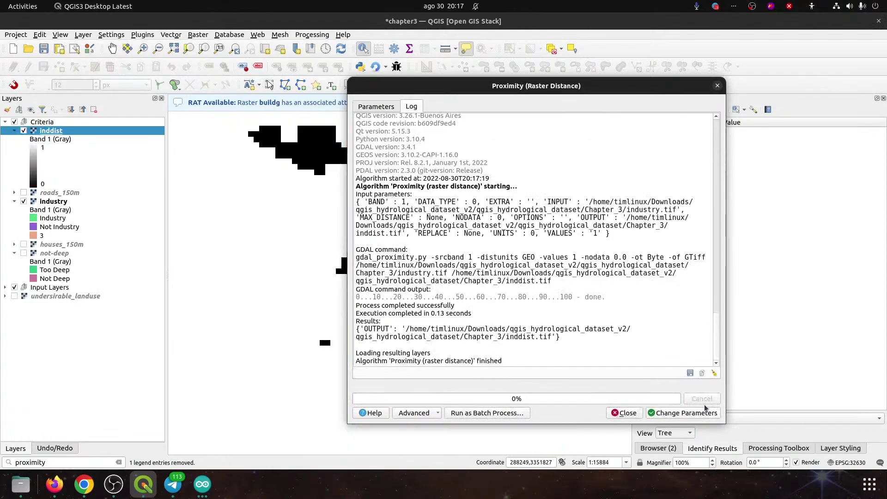
# - Identify the regenerated inddist pixel values at increasing distances from the northernmost industry area
pyautogui.click(245, 150)
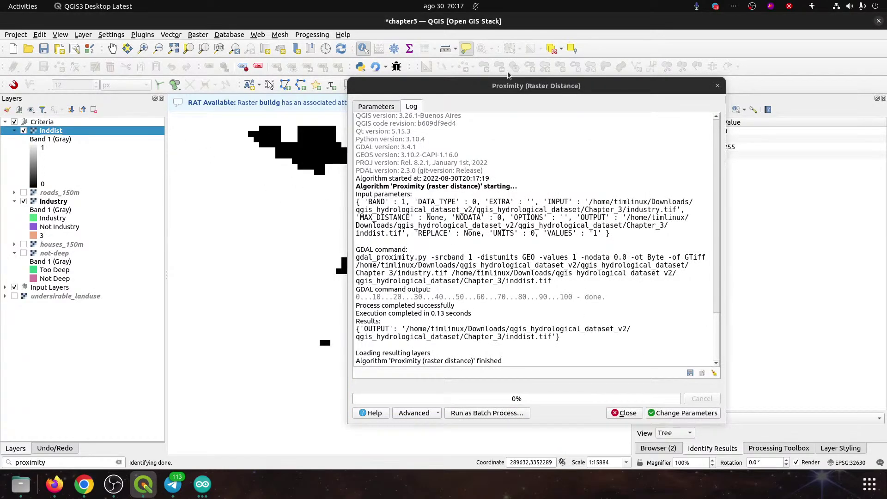
pyautogui.moveTo(498, 87); pyautogui.dragTo(476, 123)
pyautogui.click(301, 161)
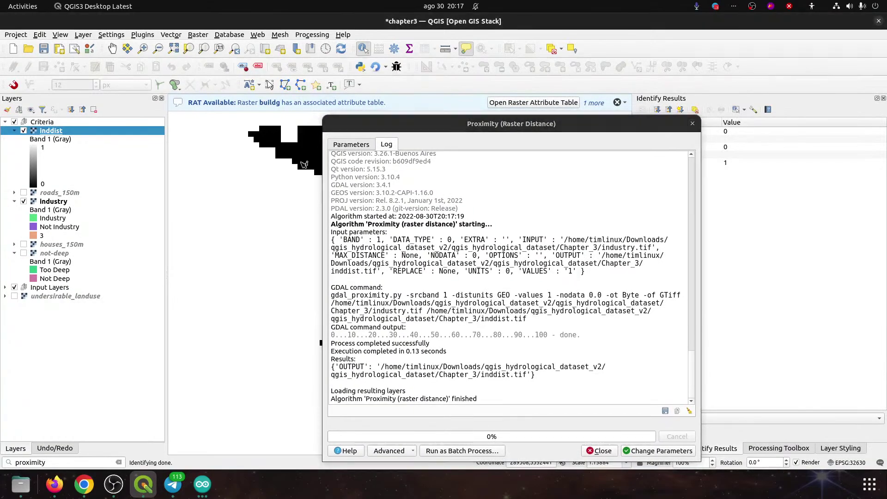
pyautogui.click(299, 177)
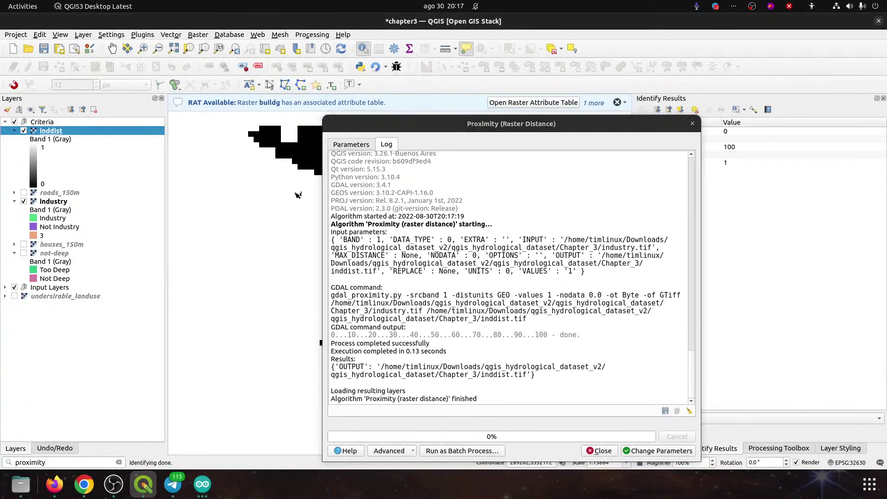
pyautogui.click(312, 159)
pyautogui.click(307, 172)
pyautogui.click(299, 183)
pyautogui.click(298, 187)
pyautogui.moveTo(413, 126); pyautogui.dragTo(399, 260)
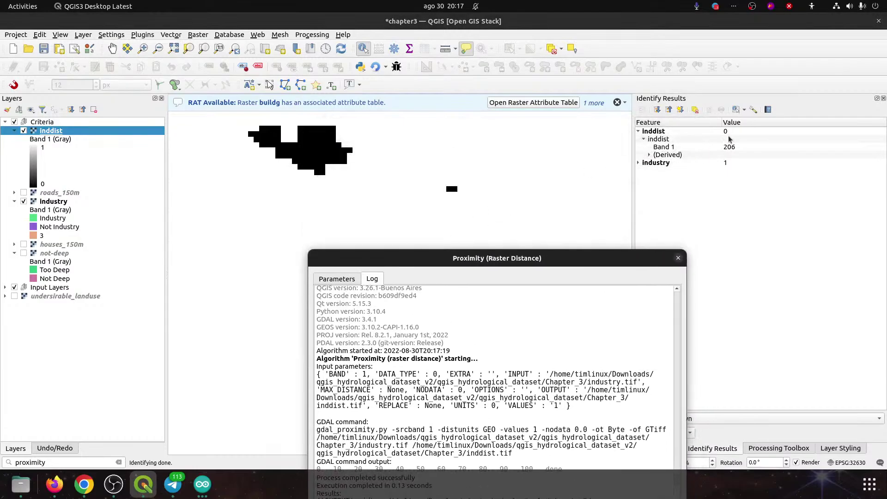
pyautogui.click(388, 202)
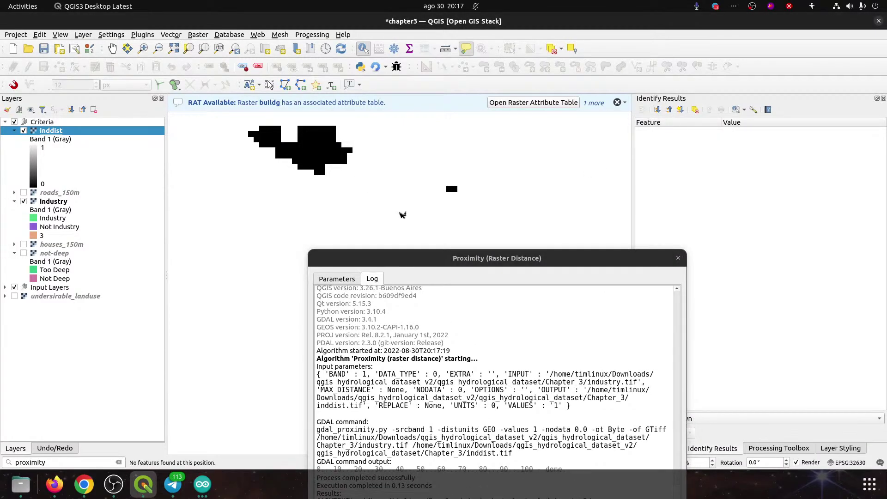
# - Change the inddist layer's render type to Singleband pseudocolor
pyautogui.doubleClick(51, 132)
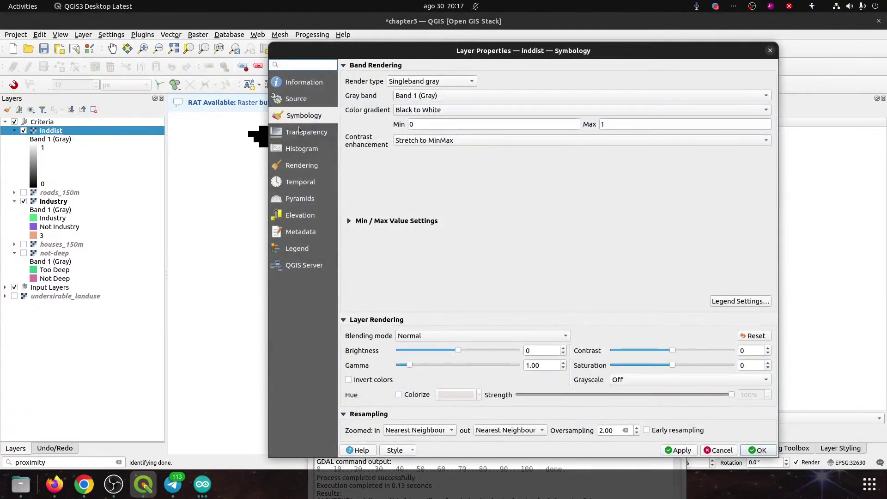
pyautogui.click(403, 83)
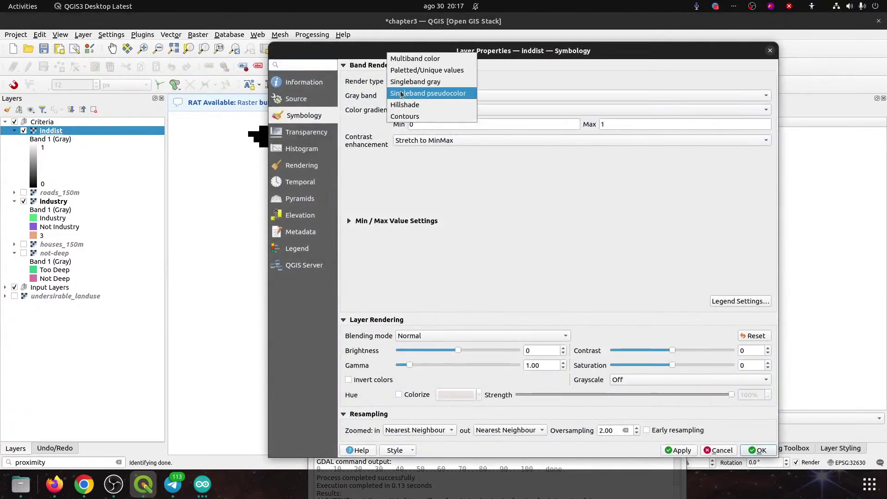
pyautogui.click(401, 94)
pyautogui.click(769, 449)
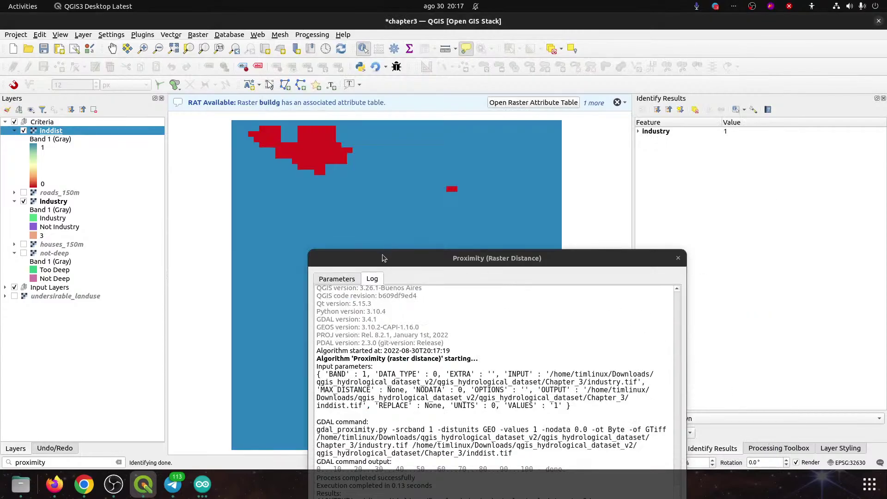
# - Hide the industry layer and identify only inddist's pixel values around the northernmost industry area
pyautogui.click(348, 193)
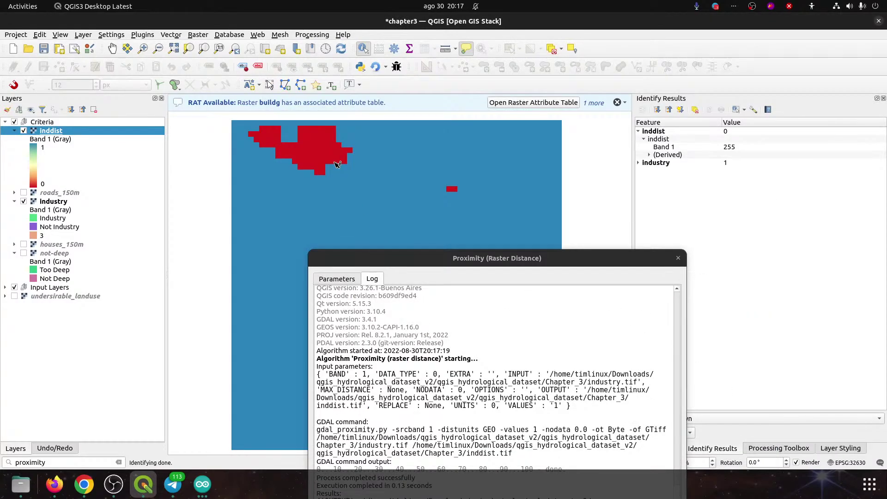
pyautogui.click(24, 201)
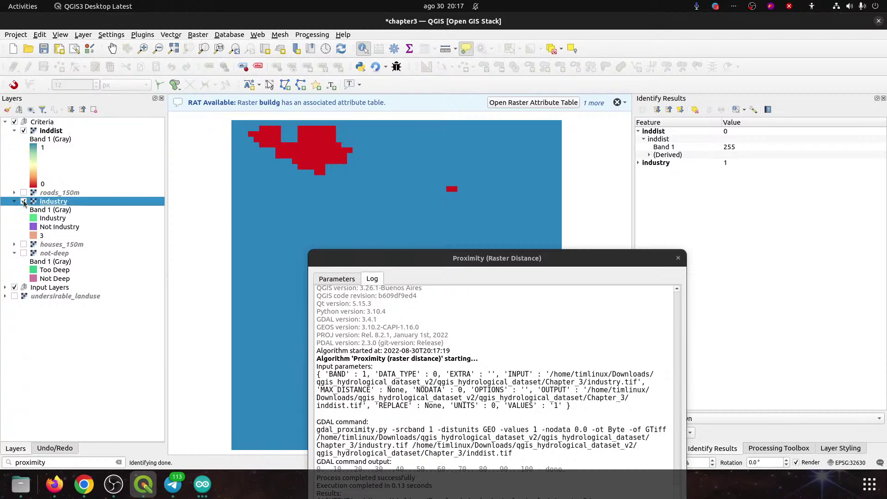
pyautogui.click(355, 177)
pyautogui.click(397, 211)
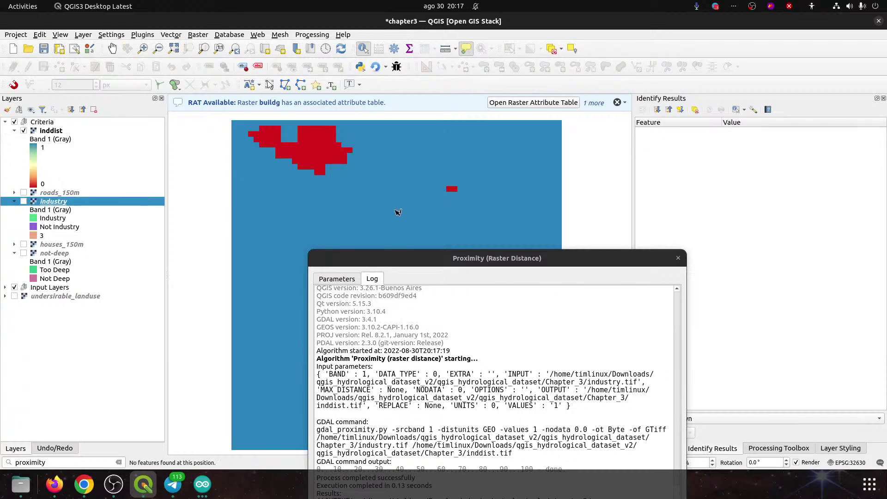
pyautogui.click(369, 187)
pyautogui.click(340, 162)
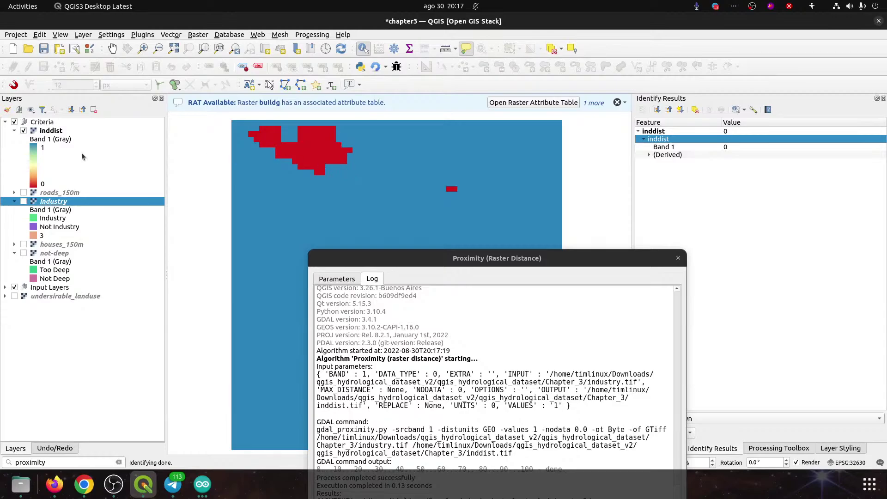
# - Review inddist's symbology settings and identify its pixel value inside the northernmost industry area
pyautogui.doubleClick(45, 133)
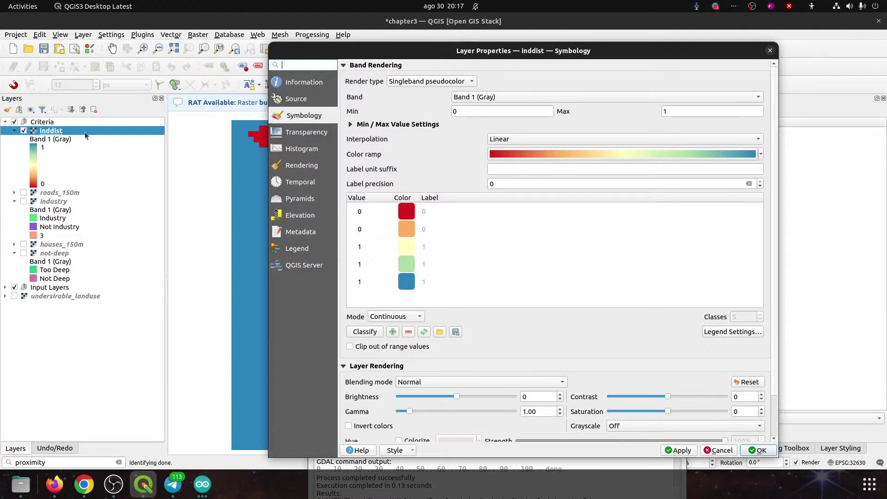
pyautogui.click(769, 50)
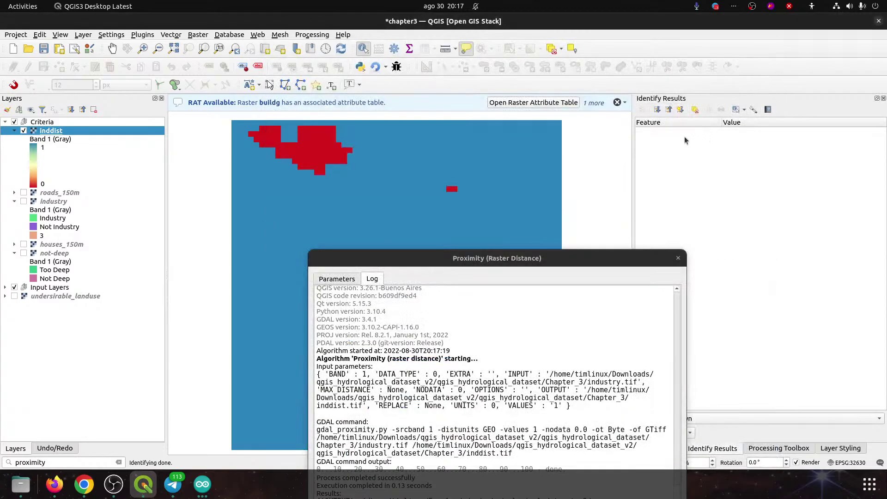
pyautogui.click(308, 152)
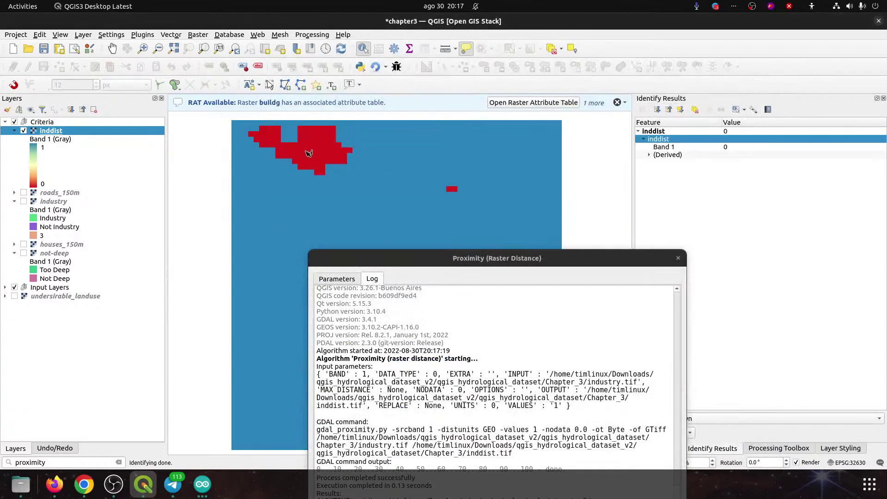
# - Identify inddist's pixel values at several points just outside the southeastern edge of the northernmost industry area
pyautogui.click(342, 175)
pyautogui.click(360, 184)
pyautogui.click(381, 196)
pyautogui.click(356, 174)
pyautogui.click(364, 182)
pyautogui.click(360, 178)
pyautogui.click(355, 175)
pyautogui.click(362, 185)
# - Inspect inddist's symbology, previewing the Paletted/Unique values and Singleband pseudocolor render types, and close the settings without applying changes
pyautogui.doubleClick(62, 130)
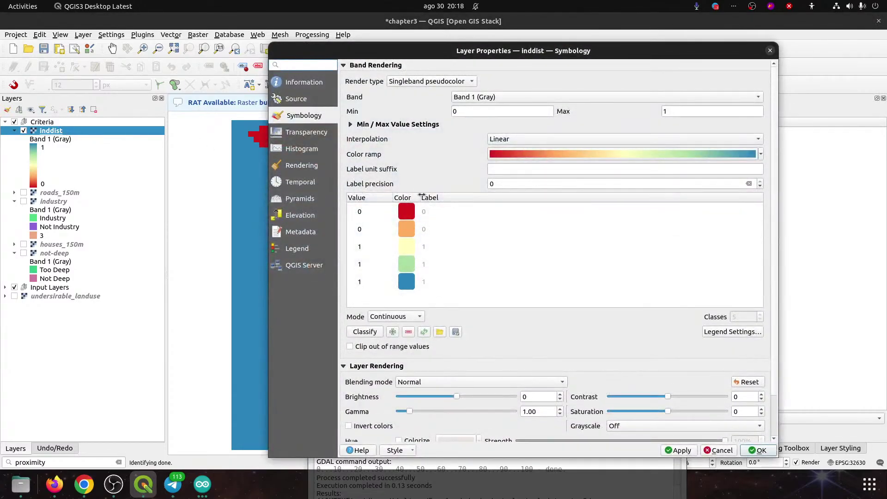
pyautogui.click(380, 317)
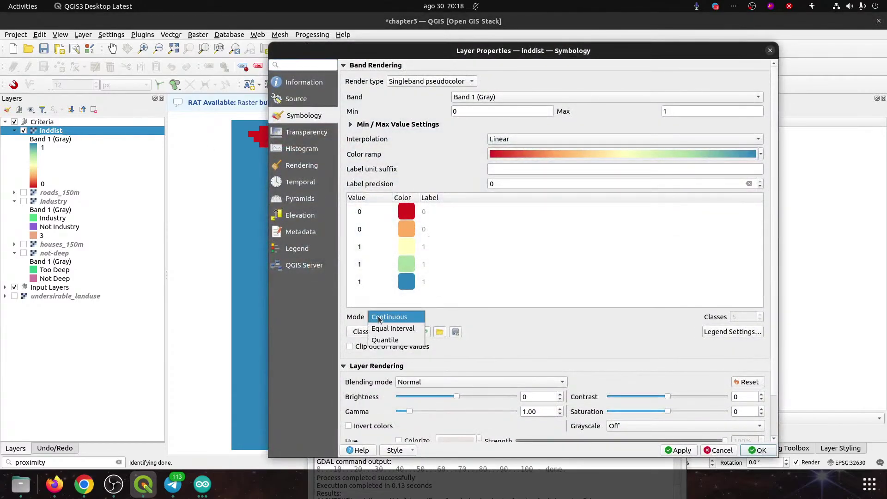
pyautogui.click(457, 127)
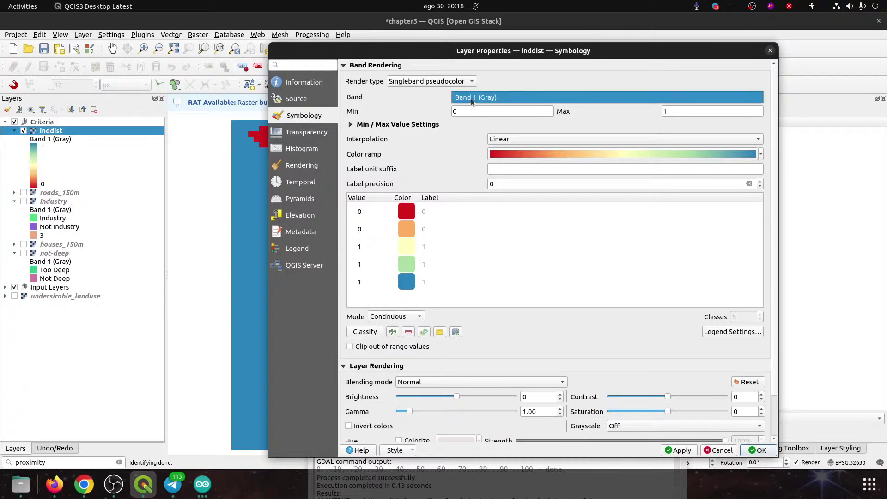
pyautogui.click(446, 82)
pyautogui.click(419, 60)
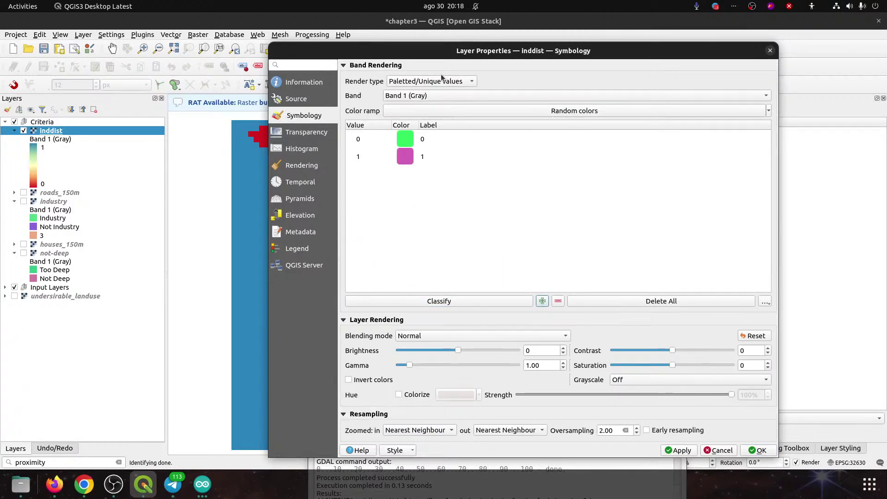
pyautogui.click(428, 81)
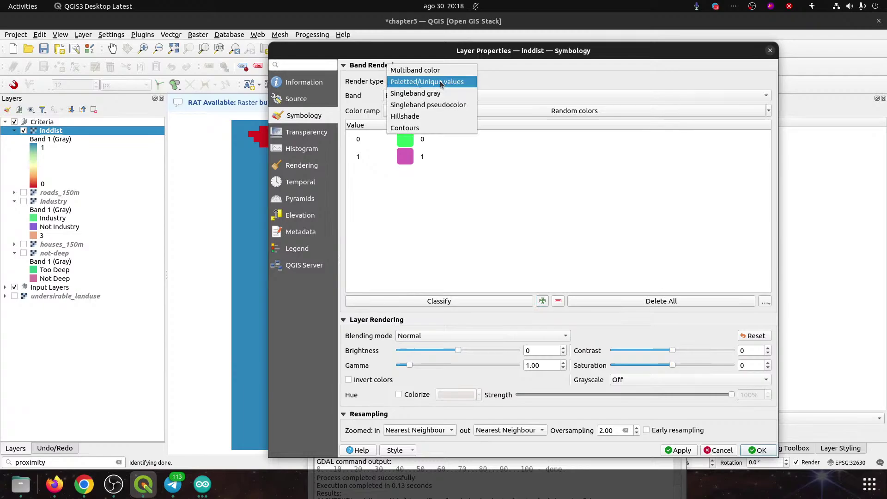
pyautogui.click(417, 105)
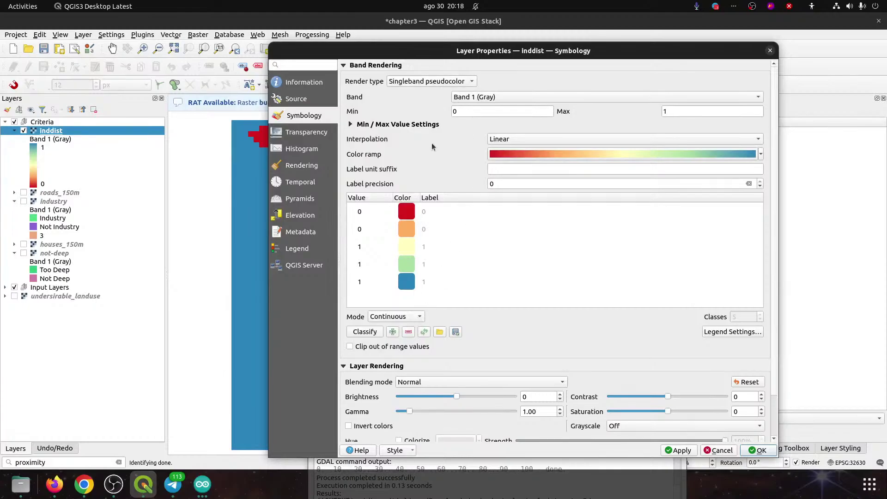
pyautogui.click(770, 50)
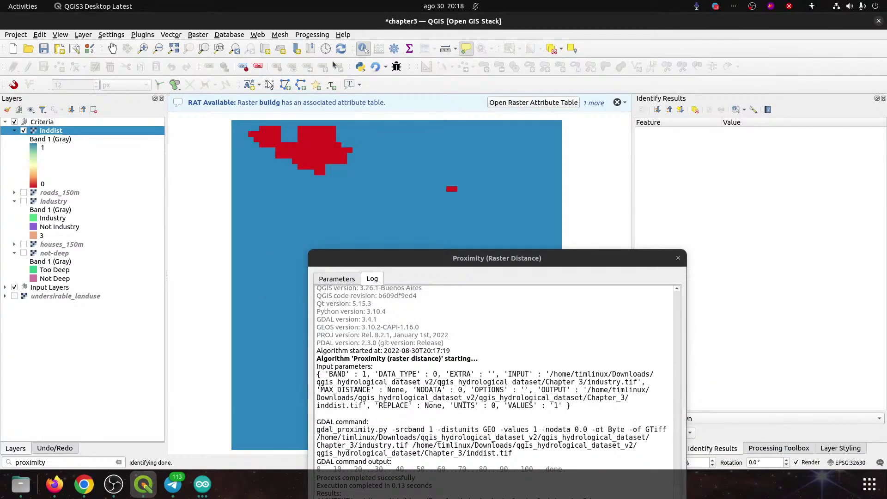
# - Remove the inddist layer from the Criteria group and save the project
pyautogui.click(64, 131)
pyautogui.hotkey('ctrl', 'd')
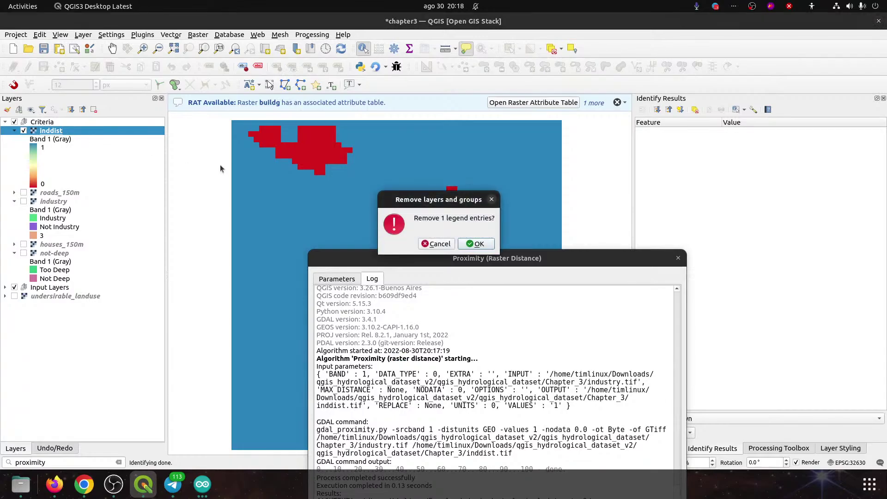
pyautogui.click(472, 243)
pyautogui.click(44, 48)
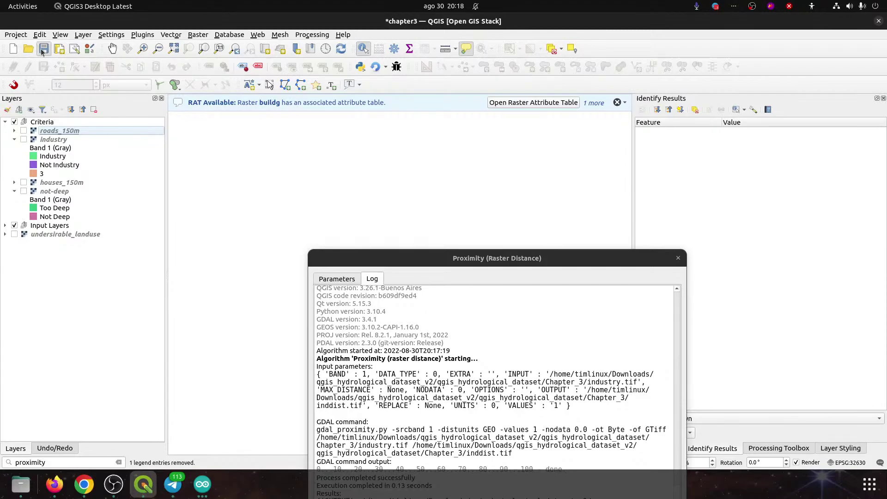
# - Switch to the Files window and add inddist.tif from the Chapter_3 folder to the map as a layer
pyautogui.hotkey('alt', 'Tab')
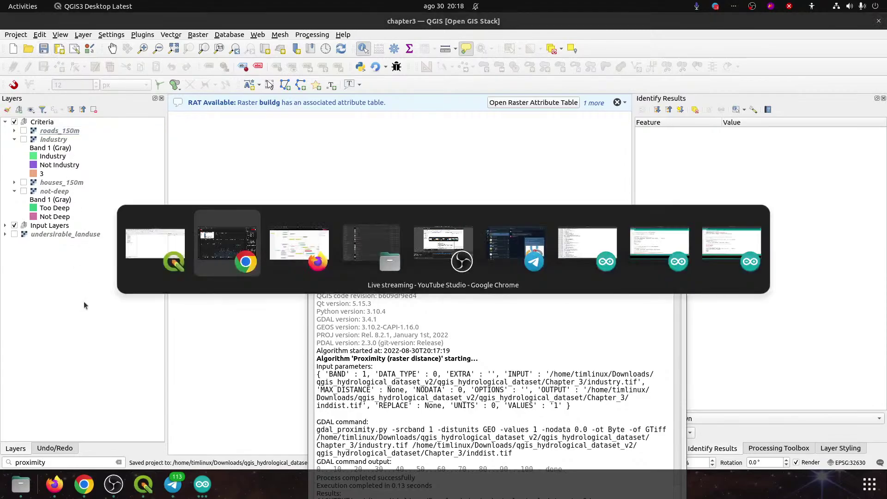
pyautogui.hotkey('alt', 'Tab')
pyautogui.hotkey('alt', 'Tab')
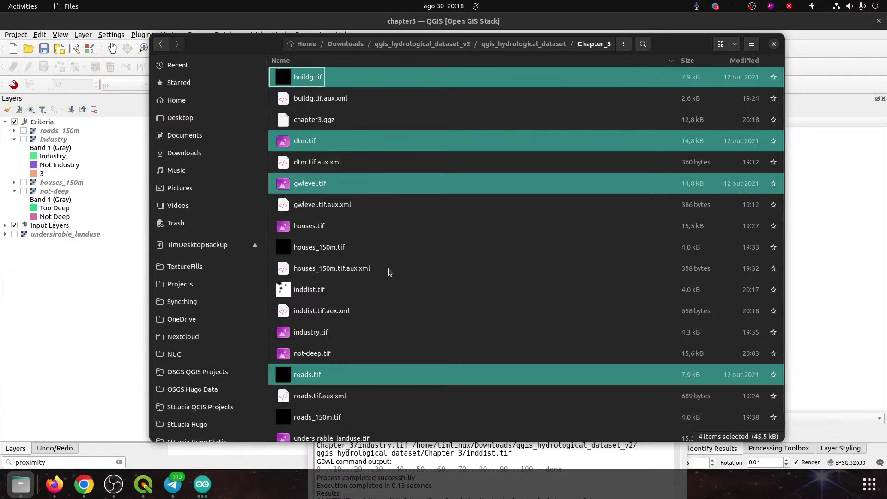
pyautogui.click(302, 295)
pyautogui.moveTo(302, 295); pyautogui.dragTo(240, 226)
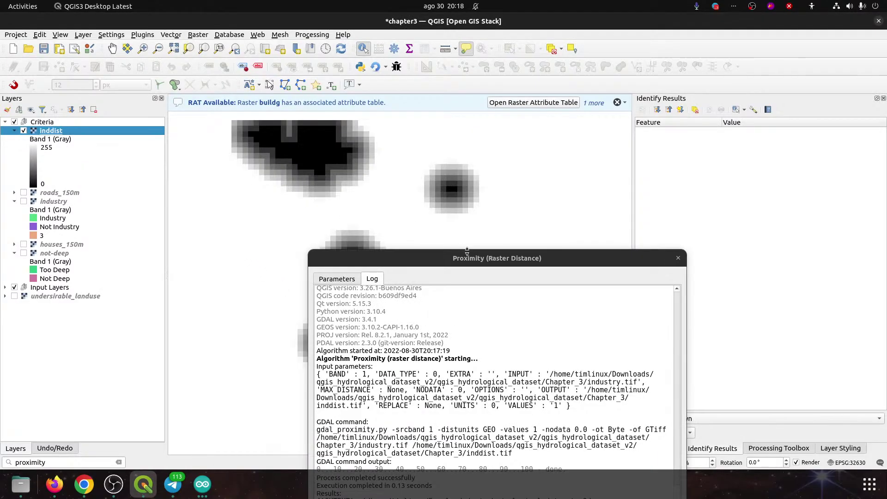
# - Identify the reloaded inddist layer's pixel values from the surrounding area into the northernmost industry area and back out
pyautogui.moveTo(466, 261); pyautogui.dragTo(404, 332)
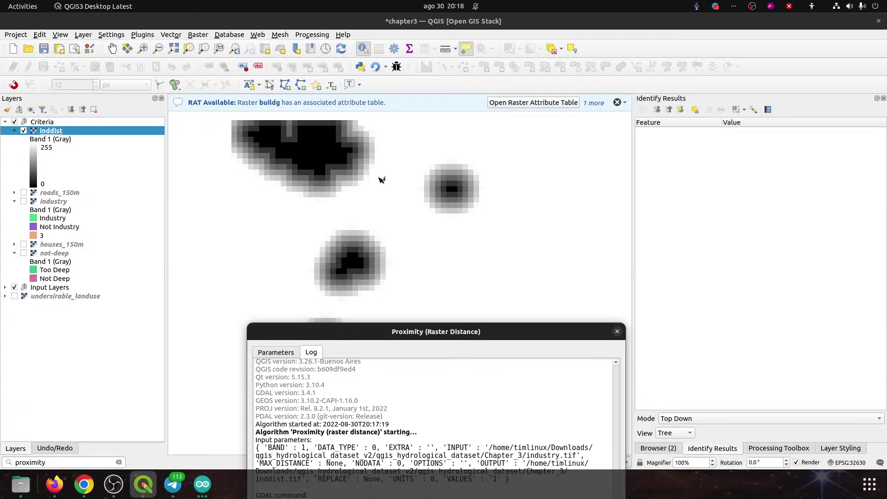
pyautogui.click(397, 208)
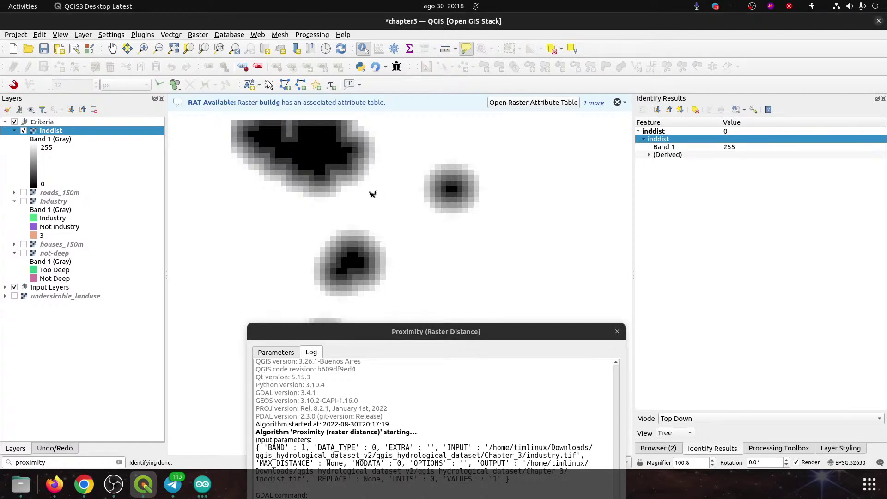
pyautogui.click(357, 180)
pyautogui.click(347, 176)
pyautogui.click(342, 168)
pyautogui.click(335, 154)
pyautogui.click(343, 168)
pyautogui.click(356, 181)
# - Review the Proximity input parameters against the map and identify inddist's pixel value between the industry areas
pyautogui.moveTo(336, 333); pyautogui.dragTo(430, 131)
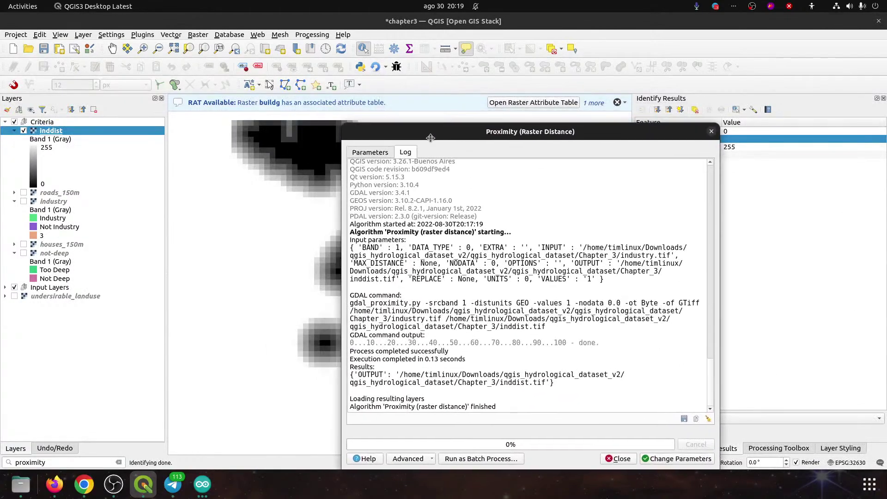
pyautogui.click(372, 153)
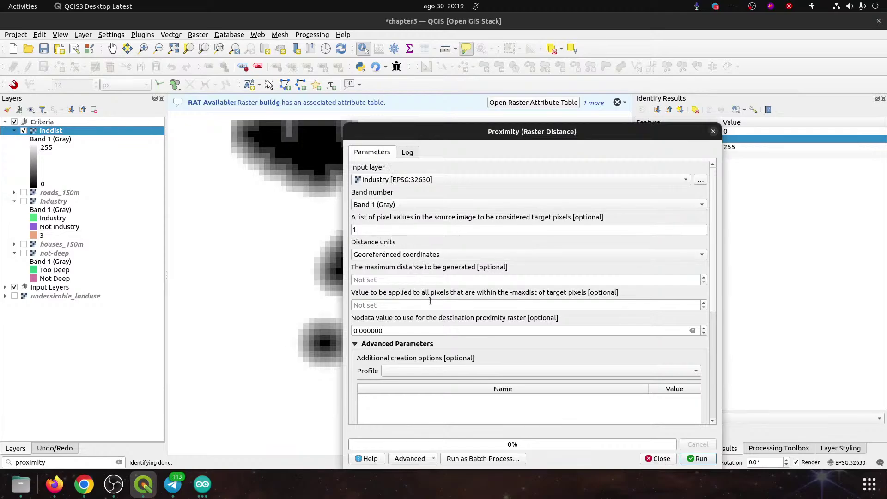
pyautogui.moveTo(415, 134); pyautogui.dragTo(579, 264)
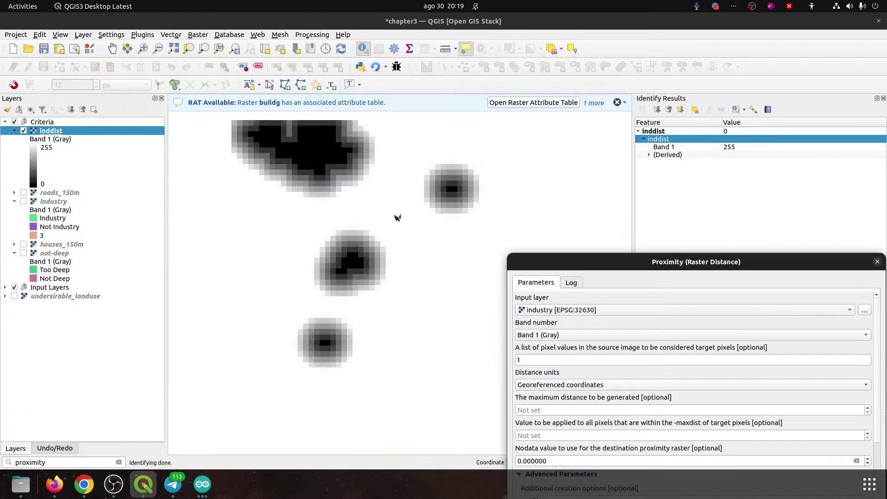
pyautogui.moveTo(557, 268); pyautogui.dragTo(521, 166)
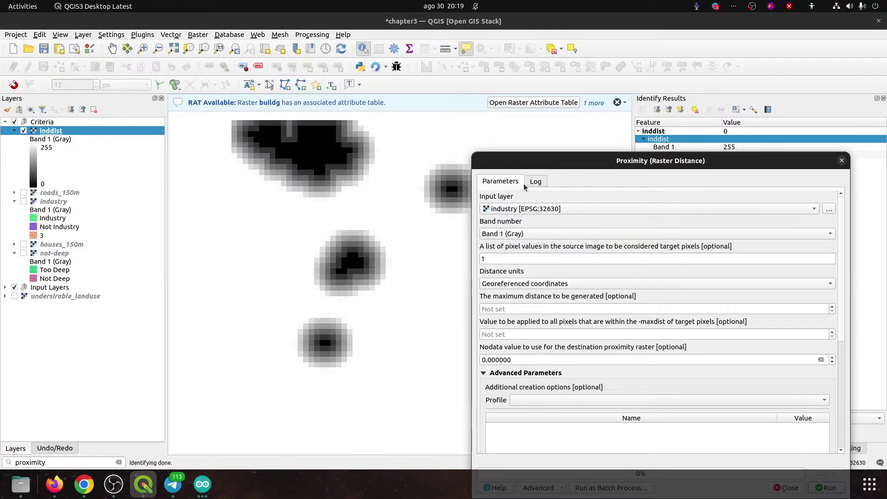
pyautogui.moveTo(518, 162); pyautogui.dragTo(376, 356)
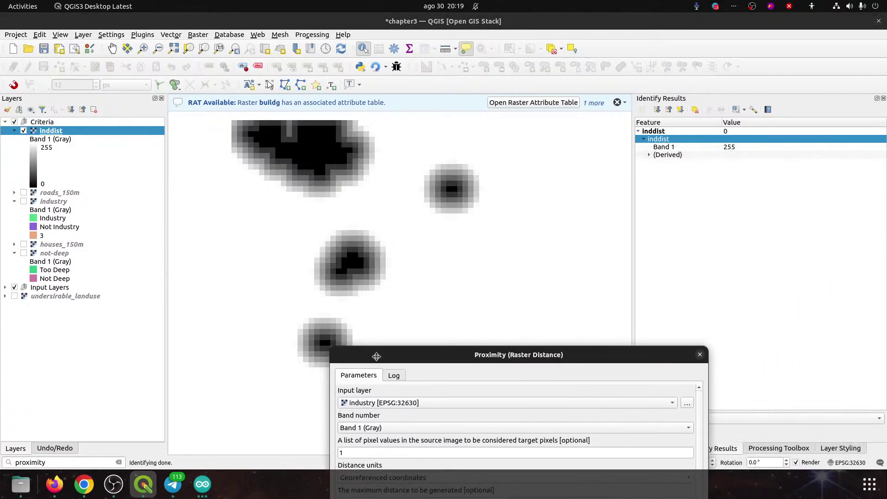
pyautogui.click(423, 253)
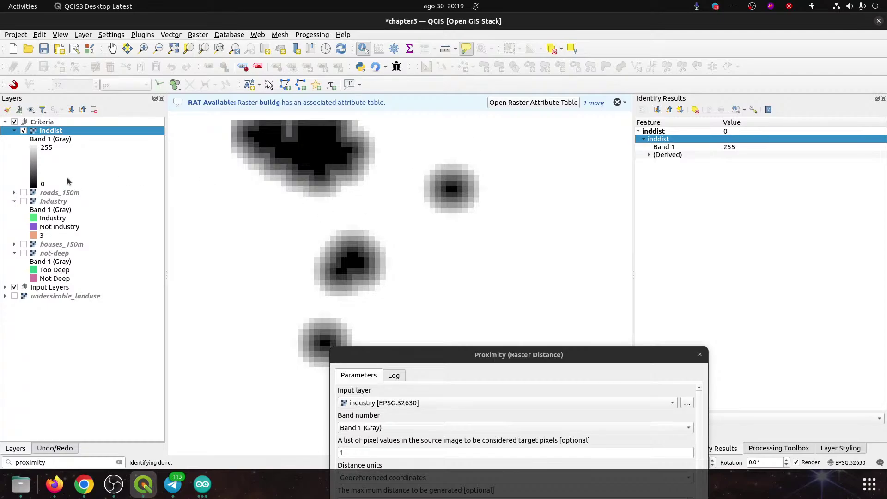
# - Temporarily show the industry layer in place of inddist to compare the two rasters, and restore inddist's visibility
pyautogui.click(24, 130)
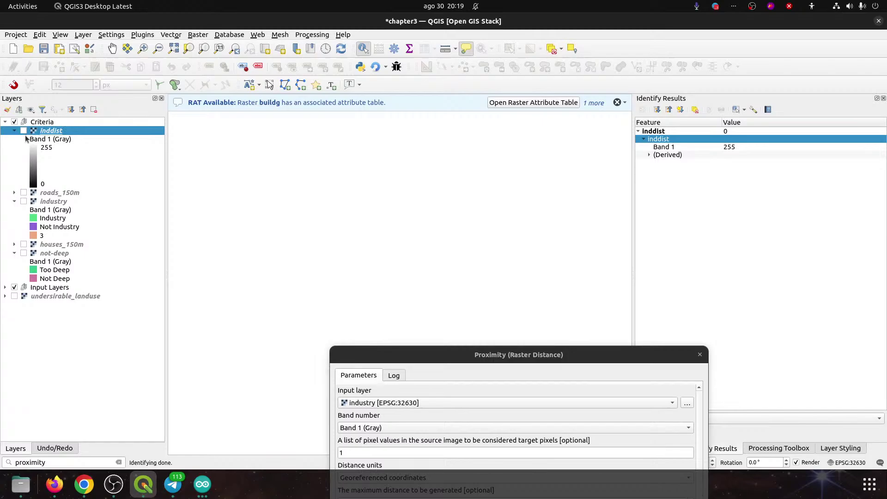
pyautogui.click(53, 201)
pyautogui.click(23, 202)
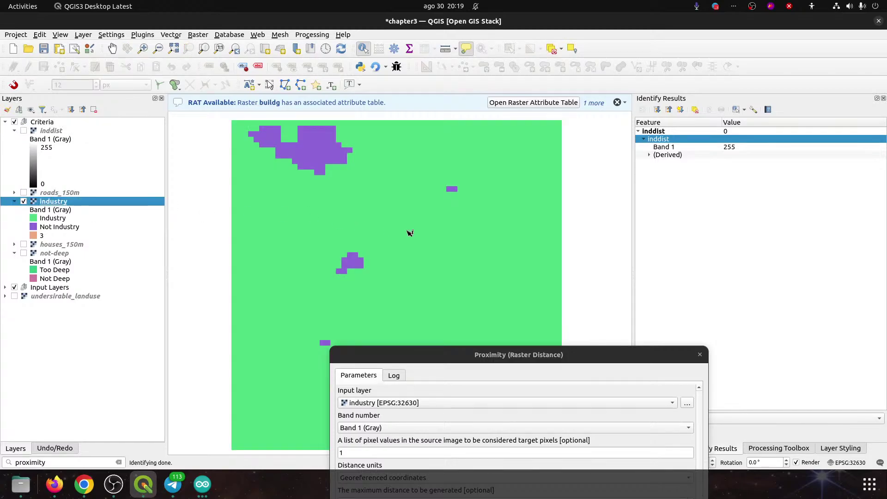
pyautogui.click(25, 204)
pyautogui.moveTo(418, 353); pyautogui.dragTo(398, 204)
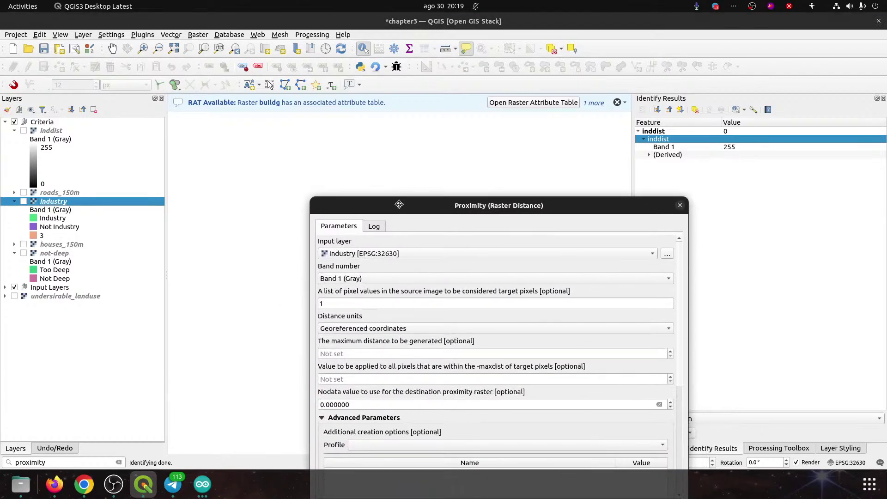
pyautogui.click(24, 131)
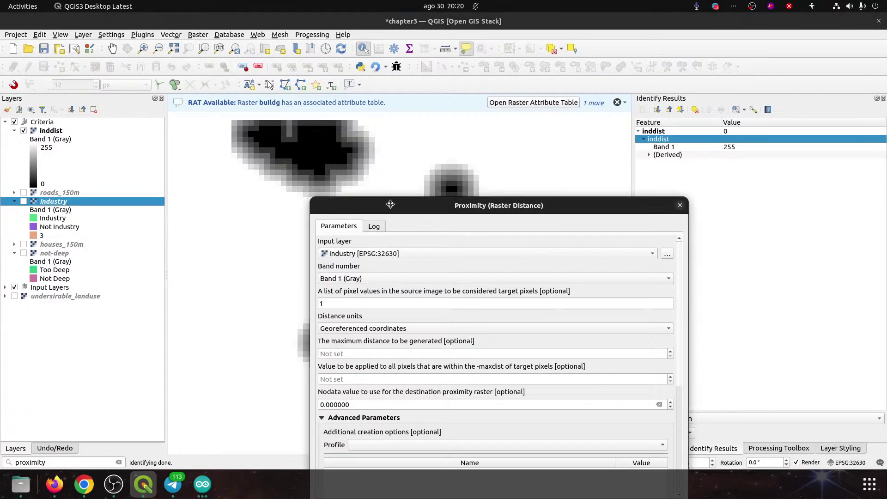
# - Clear the target pixel values and rerun Proximity on the industry layer, overwriting inddist.tif
pyautogui.moveTo(394, 209); pyautogui.dragTo(372, 149)
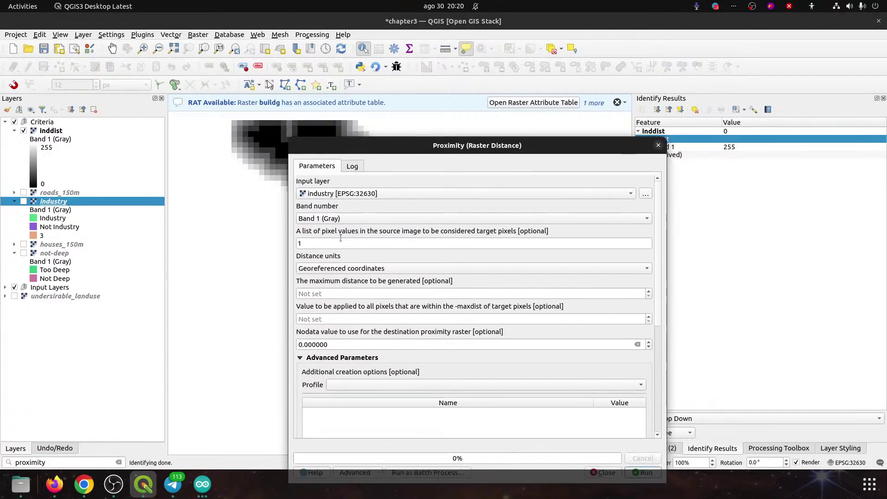
pyautogui.moveTo(339, 240); pyautogui.dragTo(268, 239)
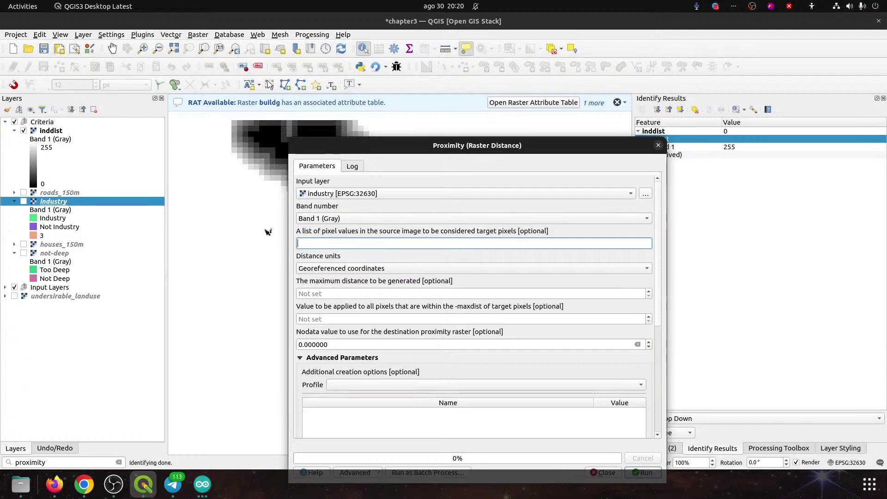
pyautogui.click(645, 471)
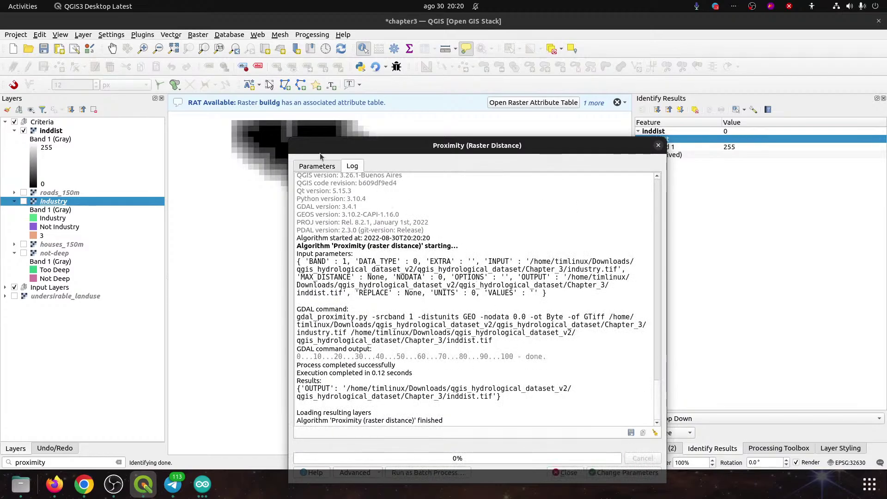
# - Remove the outdated inddist layer and add the regenerated inddist.tif from the Chapter_3 folder in Files
pyautogui.click(46, 132)
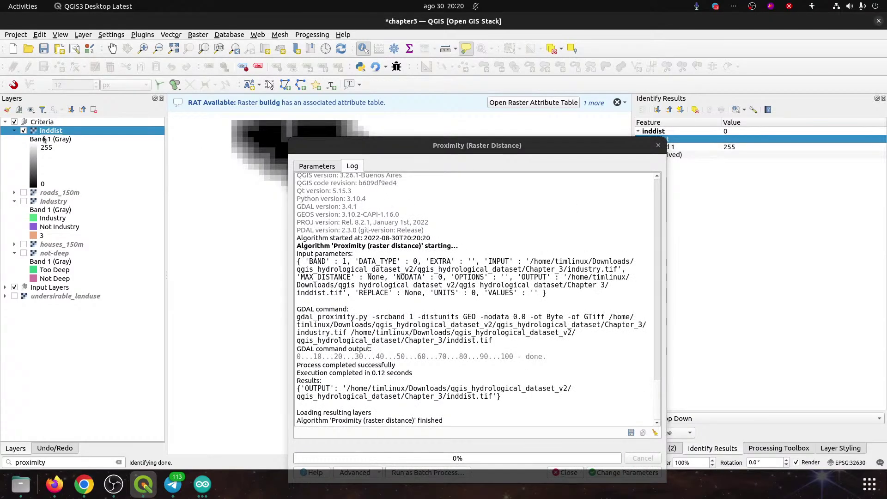
pyautogui.hotkey('ctrl', 'd')
pyautogui.click(488, 245)
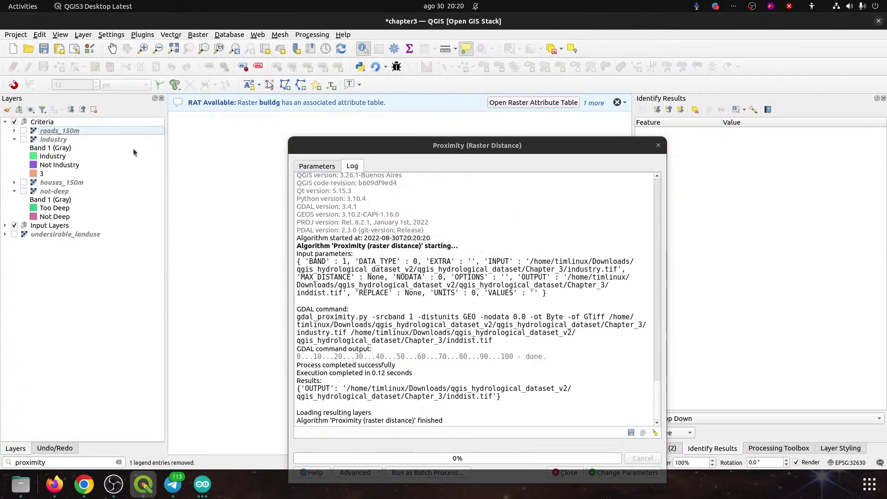
pyautogui.click(20, 484)
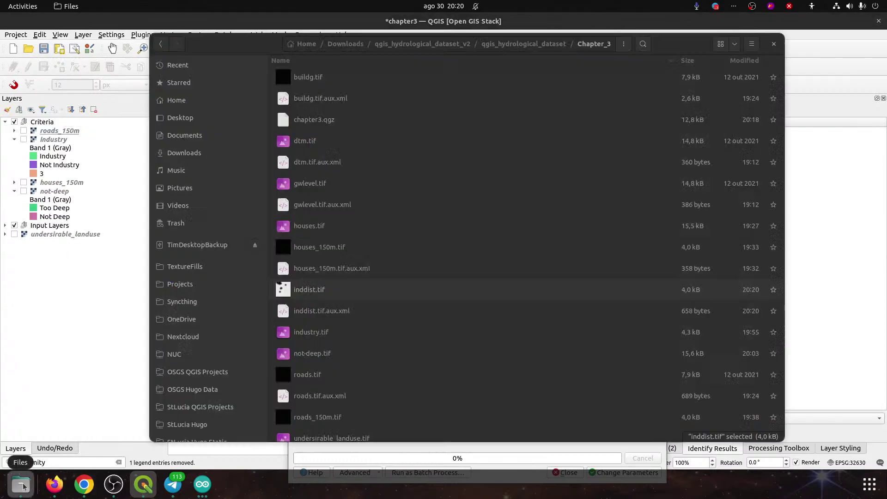
pyautogui.click(314, 296)
pyautogui.moveTo(314, 296); pyautogui.dragTo(261, 252)
# - Identify the reloaded inddist's pixel value just outside the northernmost industry area and review the Proximity parameters again
pyautogui.moveTo(320, 155); pyautogui.dragTo(454, 221)
pyautogui.click(378, 199)
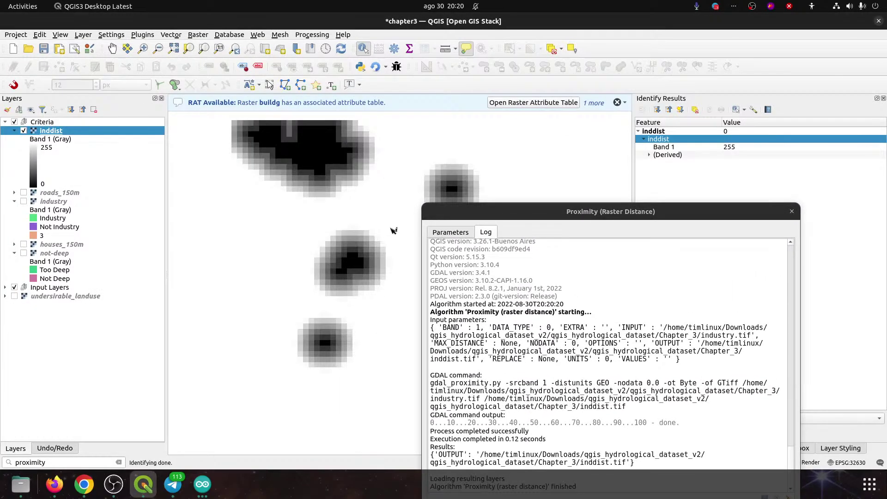
pyautogui.moveTo(623, 211); pyautogui.dragTo(534, 110)
pyautogui.click(356, 132)
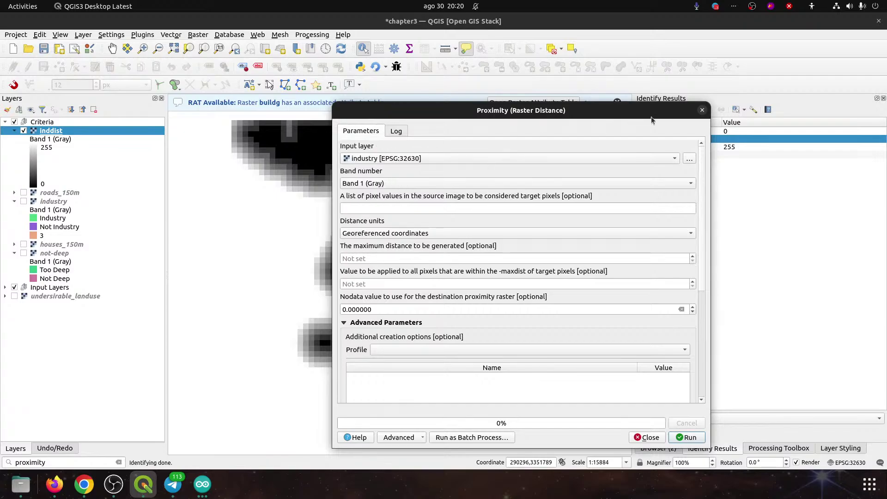
# - Show the industry layer instead of inddist and examine the class values and labels in industry's symbology settings
pyautogui.click(23, 131)
pyautogui.click(40, 202)
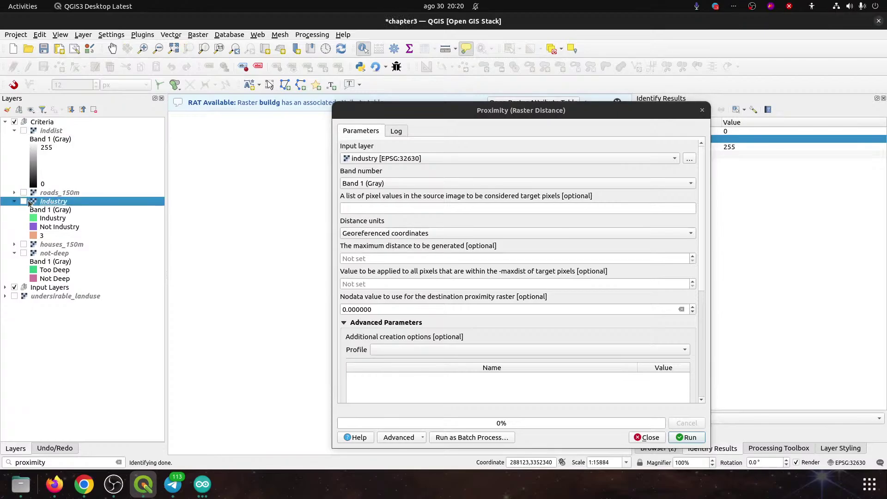
pyautogui.doubleClick(28, 202)
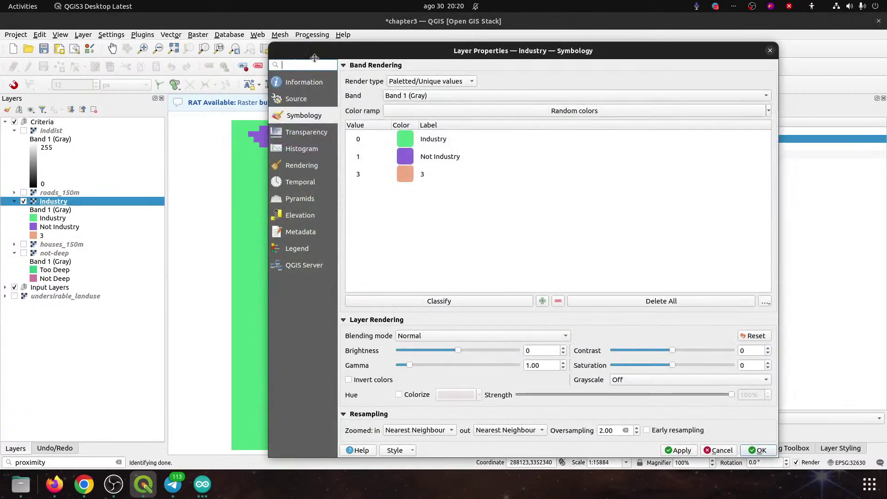
pyautogui.moveTo(315, 58); pyautogui.dragTo(368, 128)
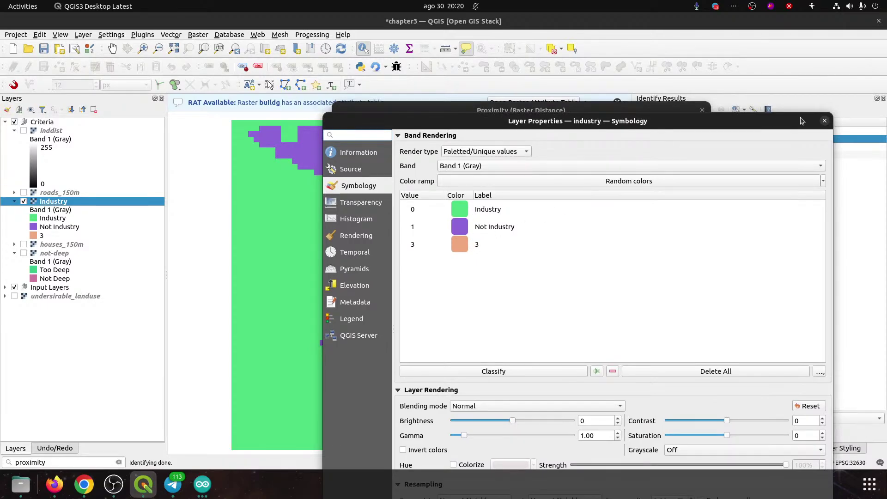
# - Close industry's layer properties and identify the industry layer's pixel value inside the northernmost Not Industry area
pyautogui.click(824, 120)
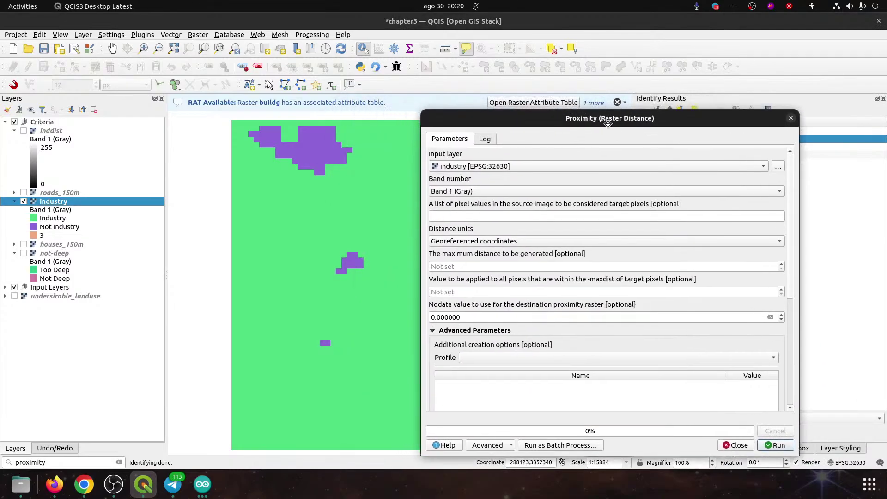
pyautogui.moveTo(519, 119); pyautogui.dragTo(516, 286)
pyautogui.click(310, 154)
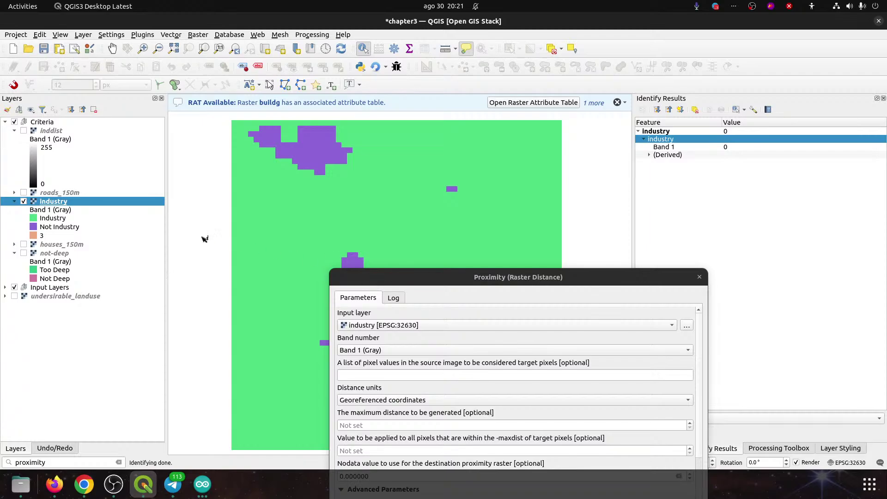
# - Consult the industry layer's class values in its styling and set Proximity's target pixel values to 0
pyautogui.moveTo(404, 280); pyautogui.dragTo(427, 191)
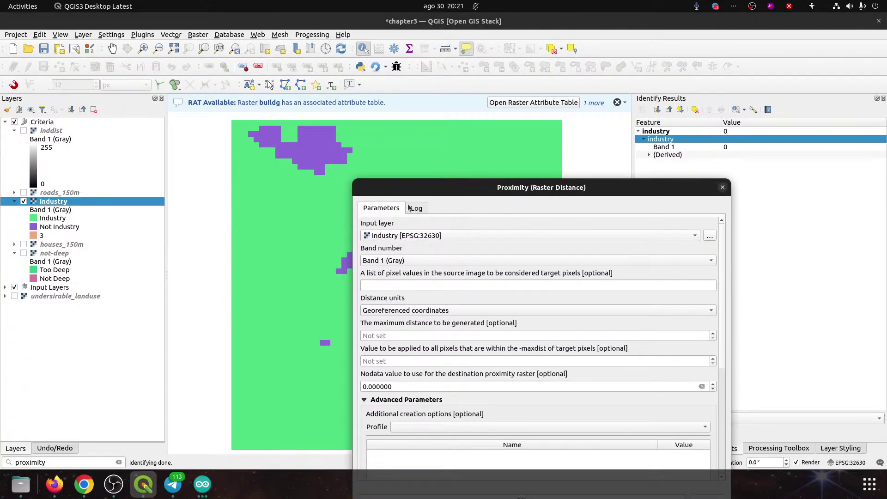
pyautogui.moveTo(415, 188); pyautogui.dragTo(436, 131)
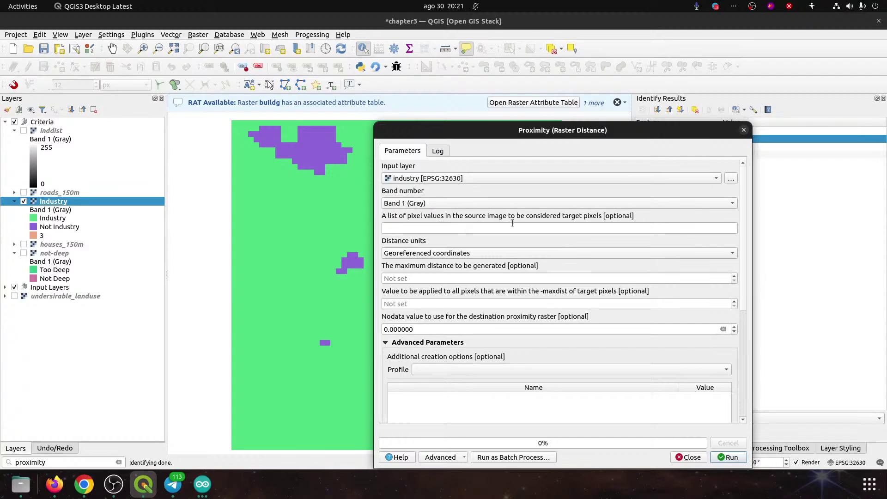
pyautogui.click(488, 227)
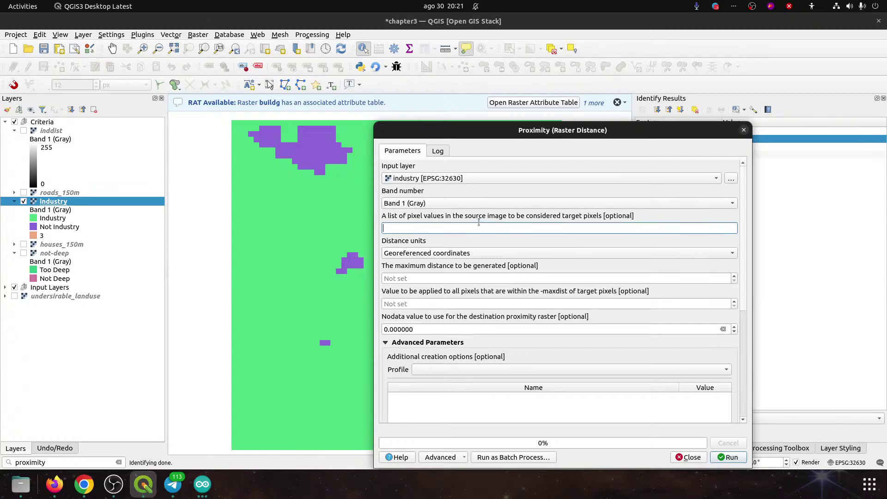
pyautogui.moveTo(525, 129); pyautogui.dragTo(385, 208)
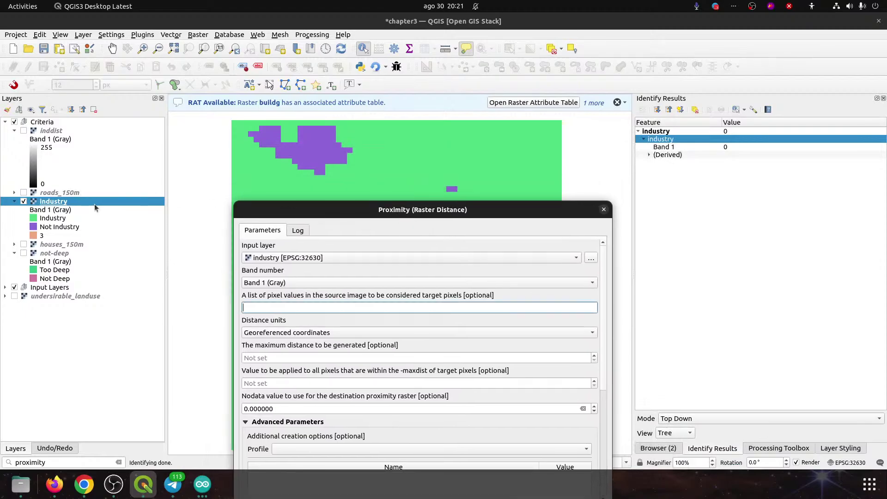
pyautogui.click(854, 449)
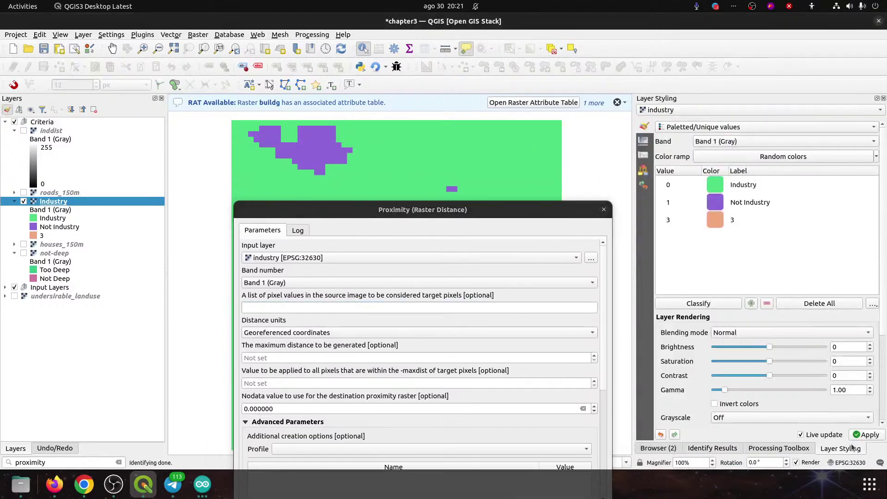
pyautogui.click(264, 307)
pyautogui.write('0')
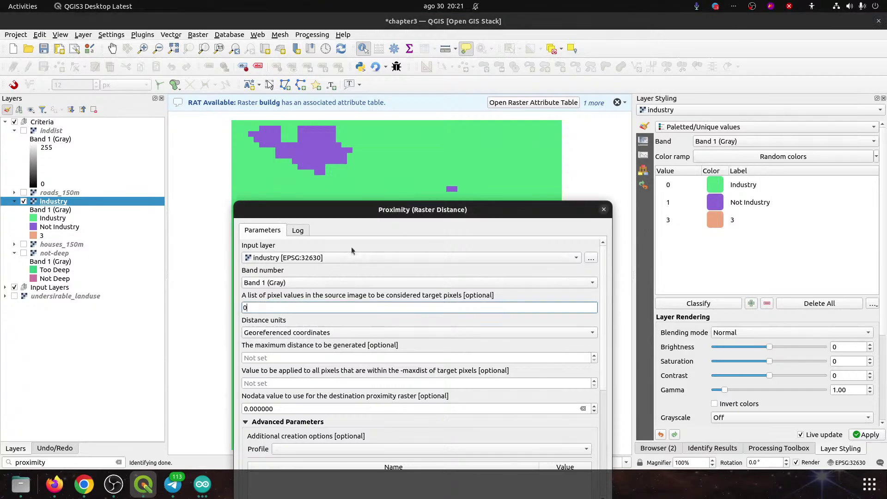
# - Remove the outdated inddist layer and rerun Proximity on the industry layer with target value 0, overwriting inddist.tif
pyautogui.moveTo(349, 213); pyautogui.dragTo(418, 123)
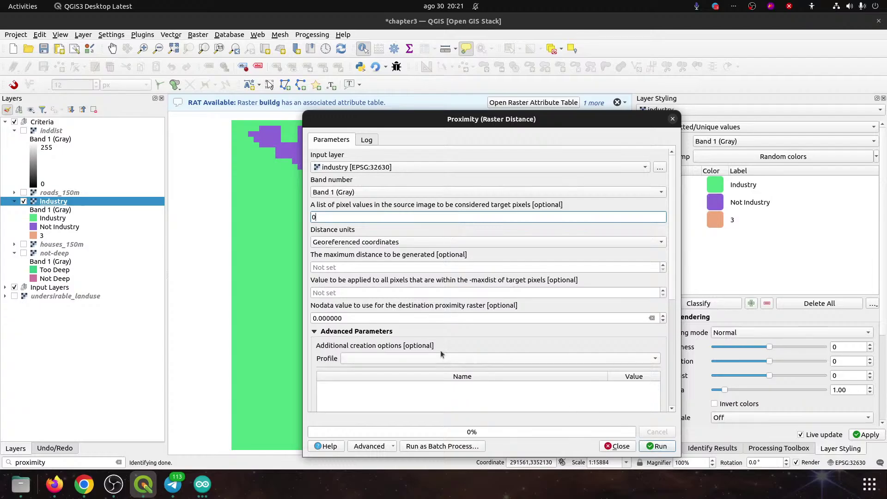
pyautogui.click(54, 131)
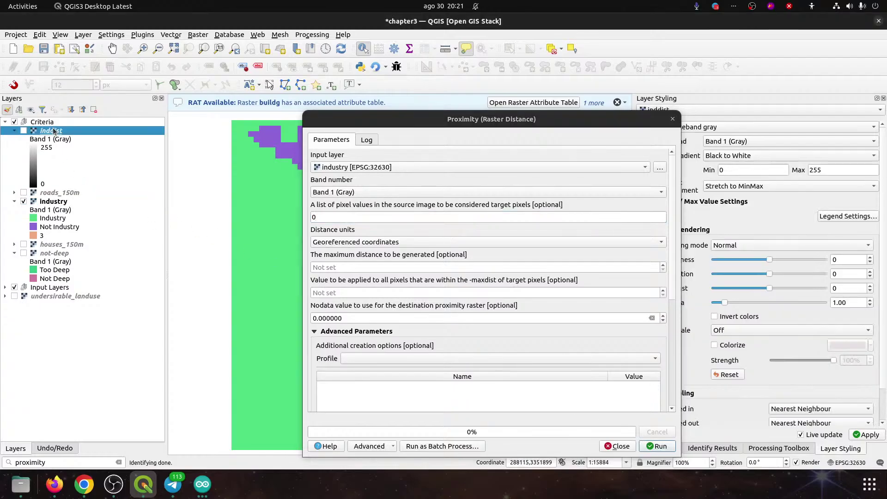
pyautogui.hotkey('ctrl', 'd')
pyautogui.click(483, 244)
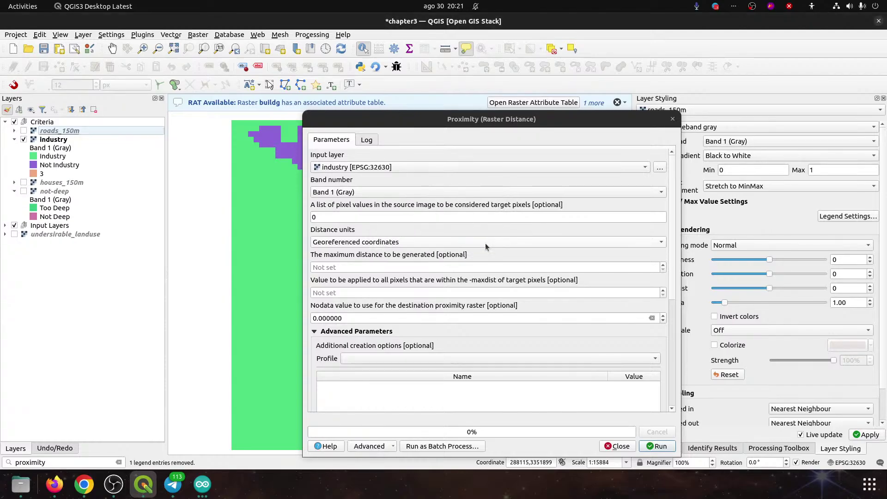
pyautogui.click(665, 446)
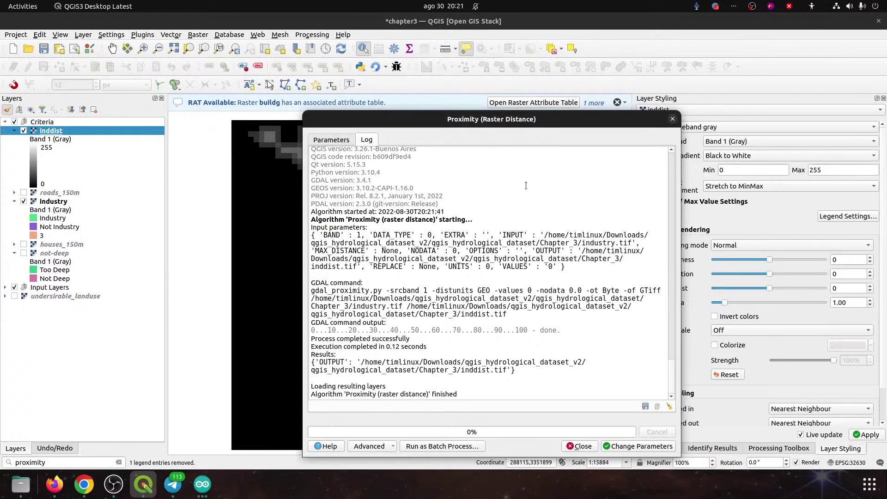
# - Identify pixel values of the regenerated inddist layer in and around the northernmost patch
pyautogui.moveTo(412, 124); pyautogui.dragTo(440, 385)
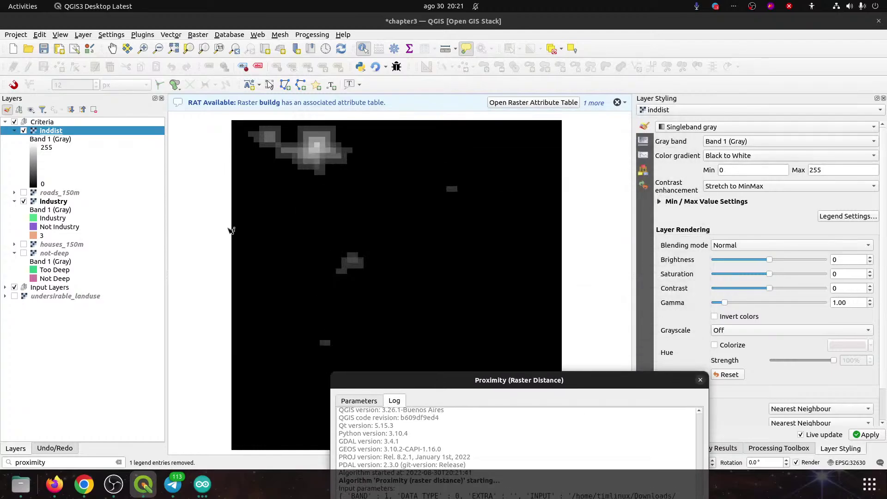
pyautogui.click(45, 131)
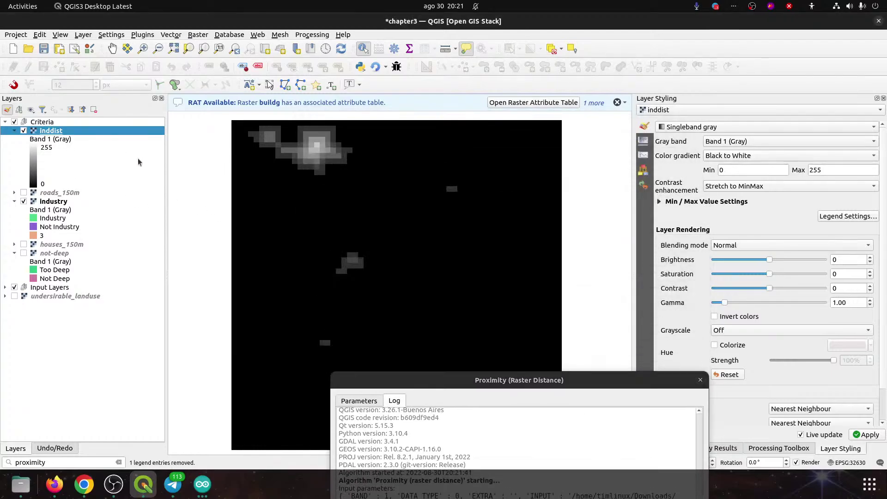
pyautogui.click(341, 181)
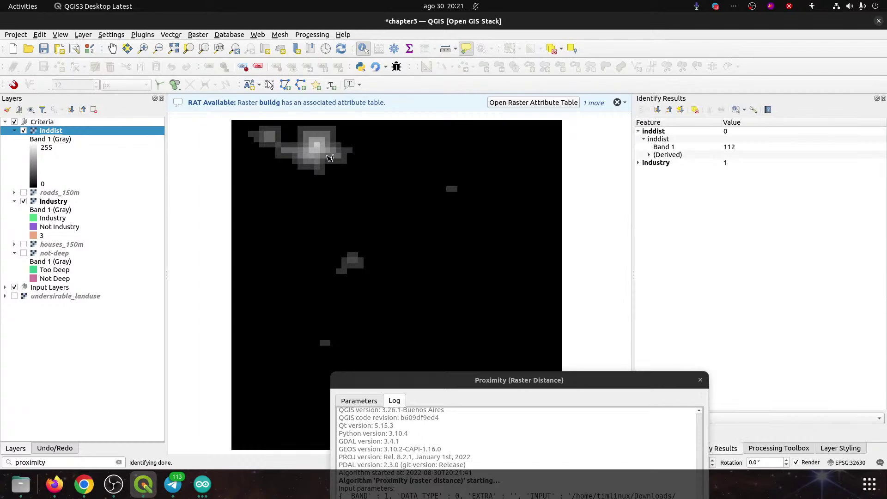
pyautogui.click(327, 157)
pyautogui.click(322, 151)
pyautogui.click(324, 158)
pyautogui.click(320, 153)
pyautogui.click(347, 165)
pyautogui.click(323, 155)
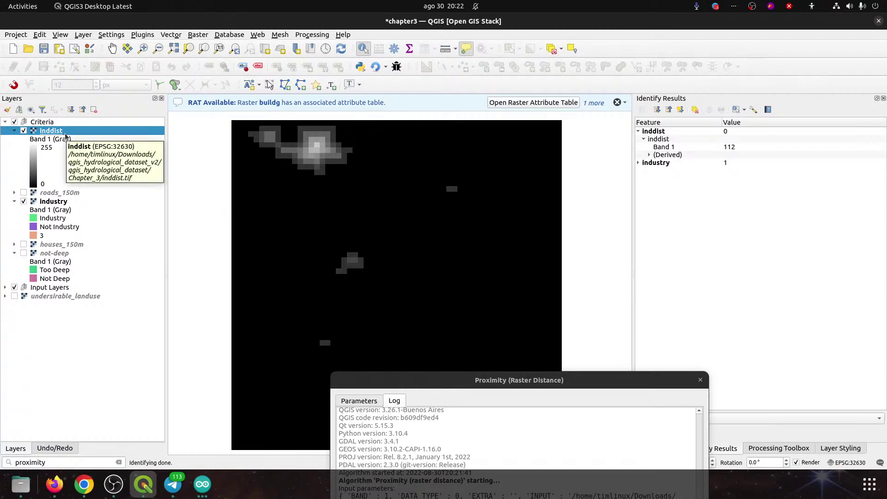
# - Remove the incorrect inddist layer and identify the industry layer's pixel value inside the northernmost industry patch
pyautogui.hotkey('ctrl', 'd')
pyautogui.click(483, 244)
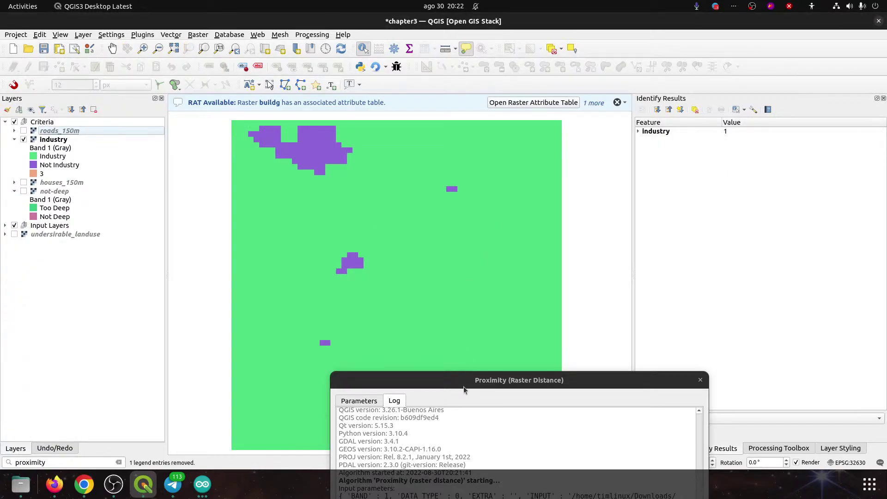
pyautogui.moveTo(467, 379); pyautogui.dragTo(549, 117)
pyautogui.click(439, 139)
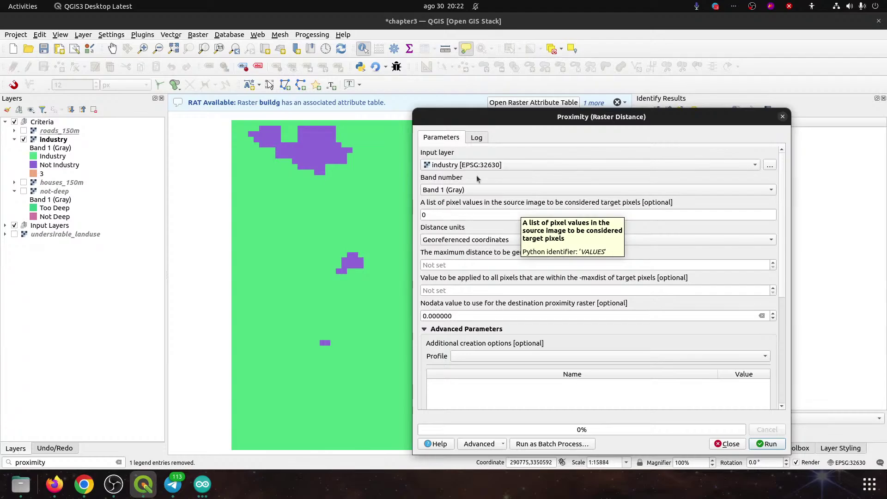
pyautogui.moveTo(480, 120); pyautogui.dragTo(331, 241)
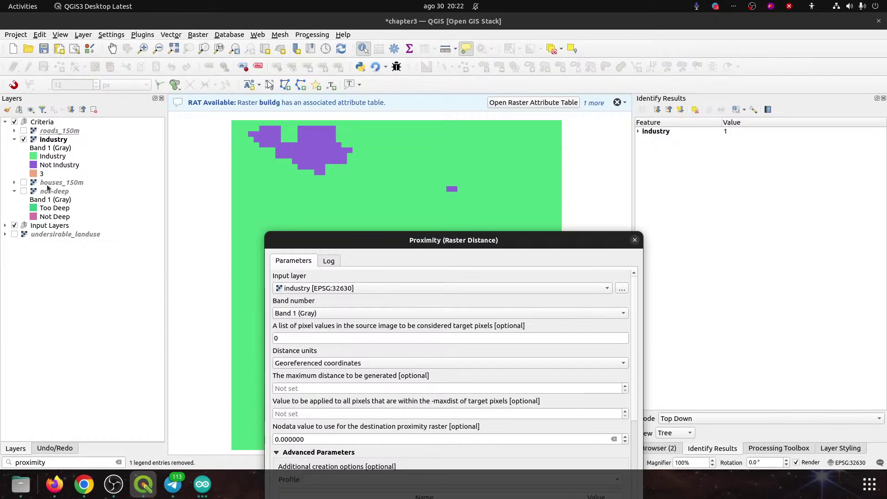
pyautogui.click(45, 142)
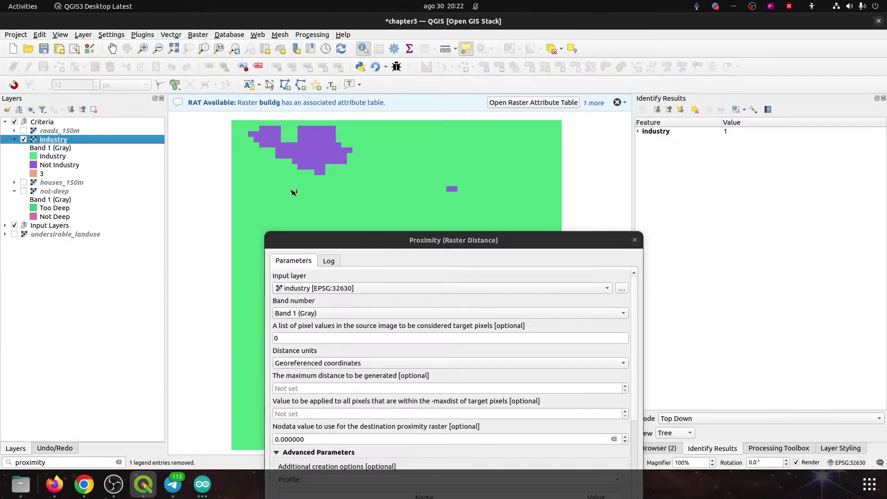
pyautogui.click(315, 156)
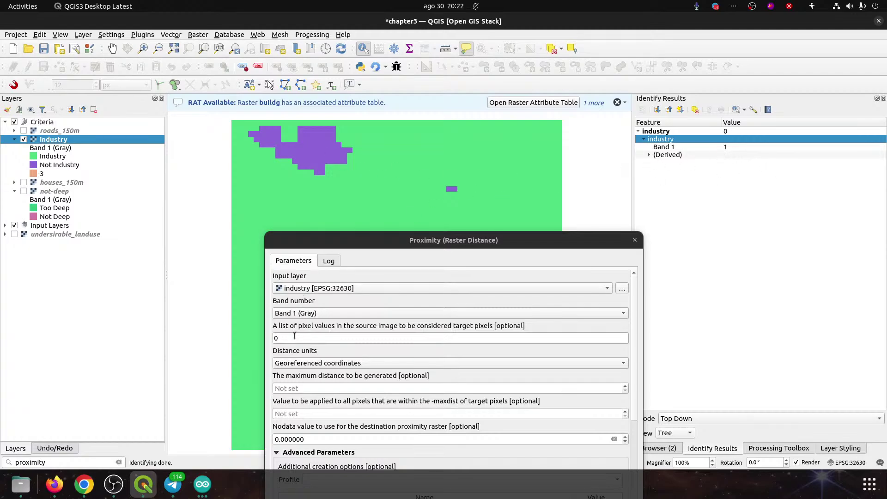
# - Set Proximity's target pixel values to 1 and rerun it on the industry layer, overwriting inddist.tif
pyautogui.moveTo(295, 336); pyautogui.dragTo(261, 333)
pyautogui.write('1')
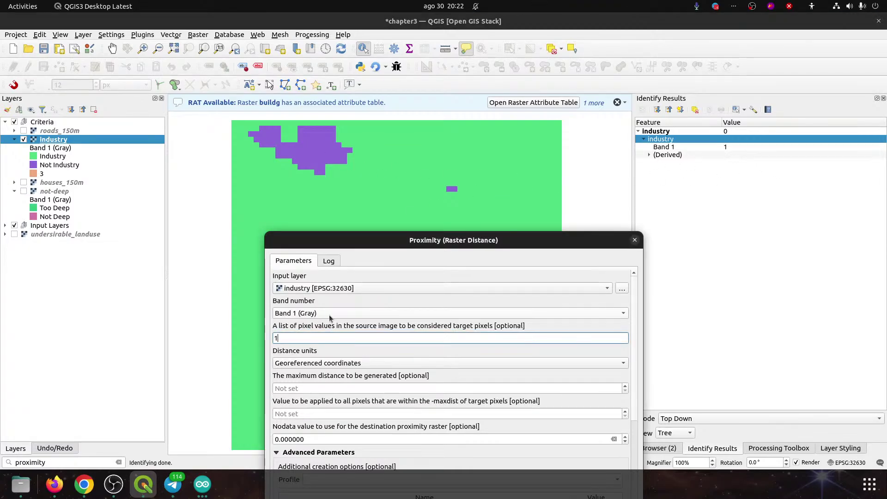
pyautogui.moveTo(366, 238); pyautogui.dragTo(412, 165)
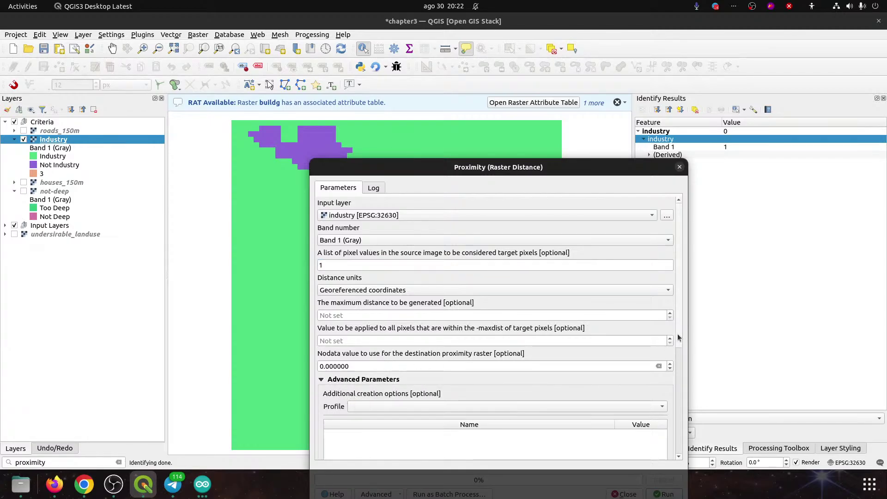
pyautogui.scroll(-5, 677, 338)
pyautogui.scroll(-2, 686, 409)
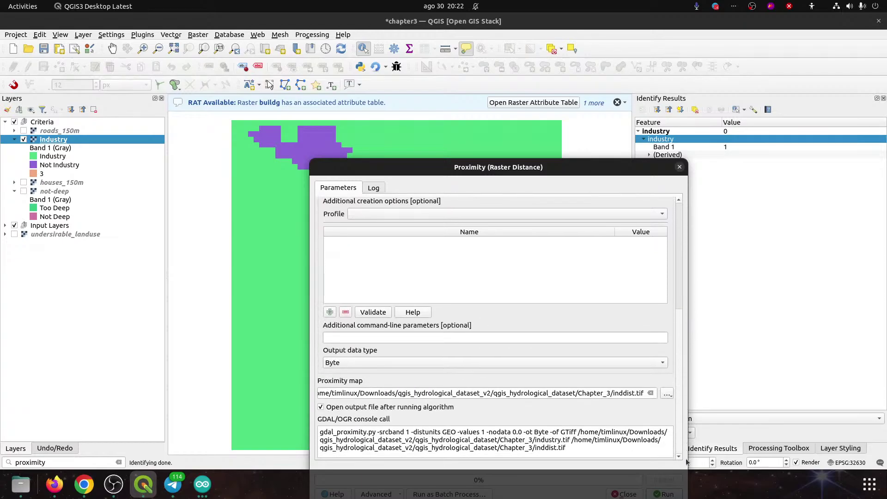
pyautogui.moveTo(567, 167); pyautogui.dragTo(574, 99)
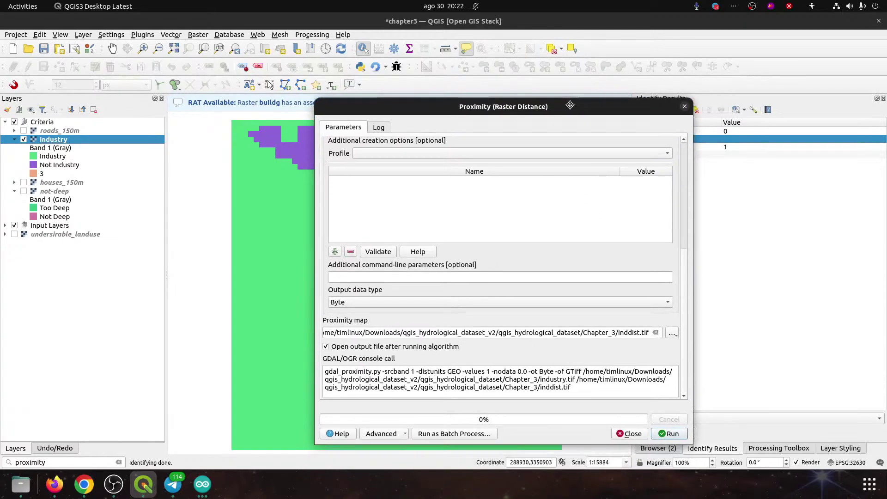
pyautogui.click(673, 426)
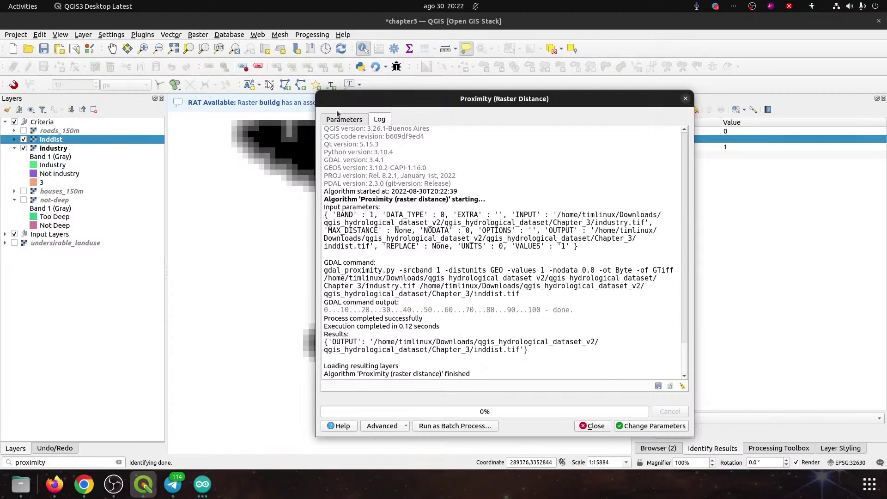
# - Identify inddist pixel values at several points just southeast of the northernmost industry patch
pyautogui.moveTo(360, 104); pyautogui.dragTo(304, 283)
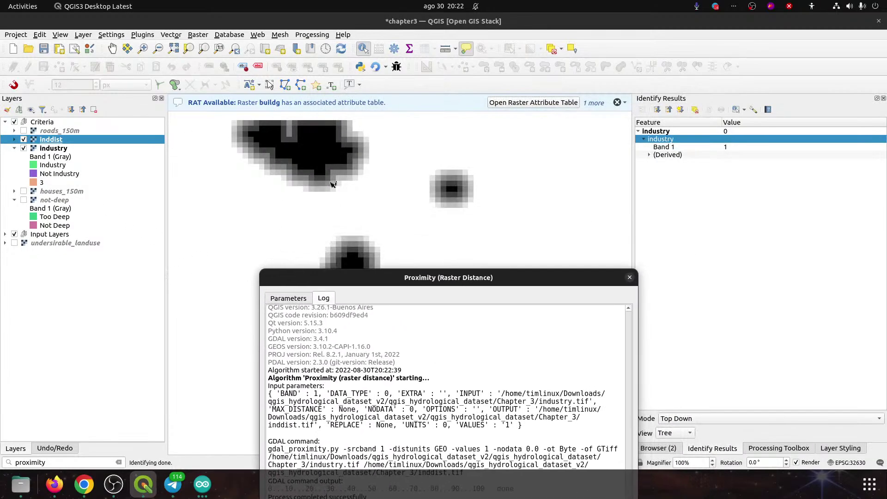
pyautogui.click(351, 190)
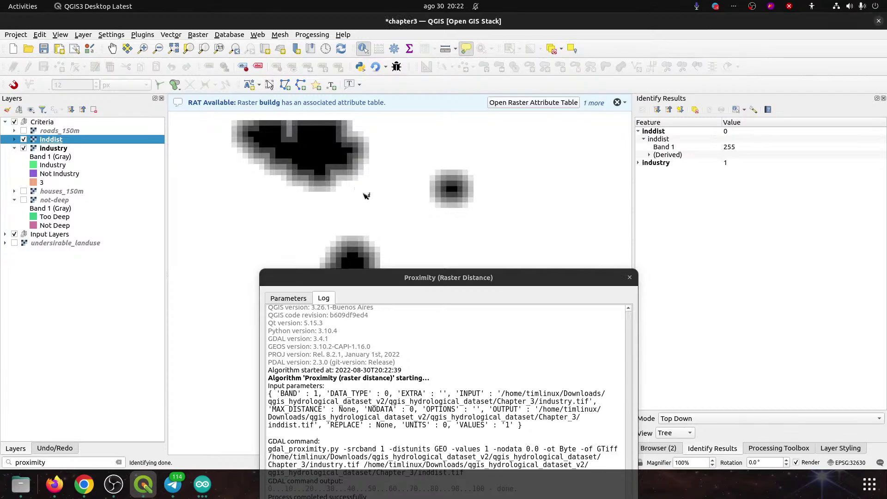
pyautogui.click(369, 174)
pyautogui.click(365, 169)
pyautogui.click(391, 194)
pyautogui.click(368, 169)
pyautogui.click(364, 171)
pyautogui.click(373, 180)
pyautogui.click(383, 187)
# - Set Proximity's output data type to Int16 and rerun it on the industry layer, overwriting inddist.tif
pyautogui.moveTo(408, 283); pyautogui.dragTo(491, 110)
pyautogui.click(386, 126)
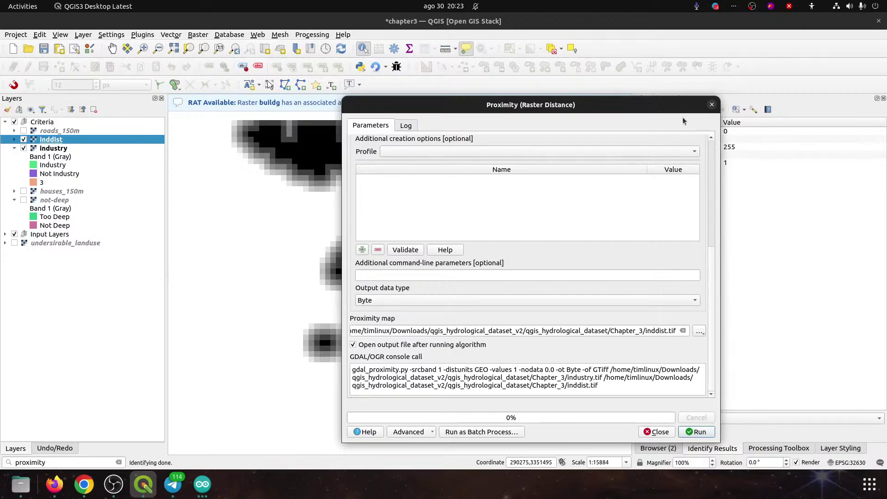
pyautogui.moveTo(674, 106); pyautogui.dragTo(613, 97)
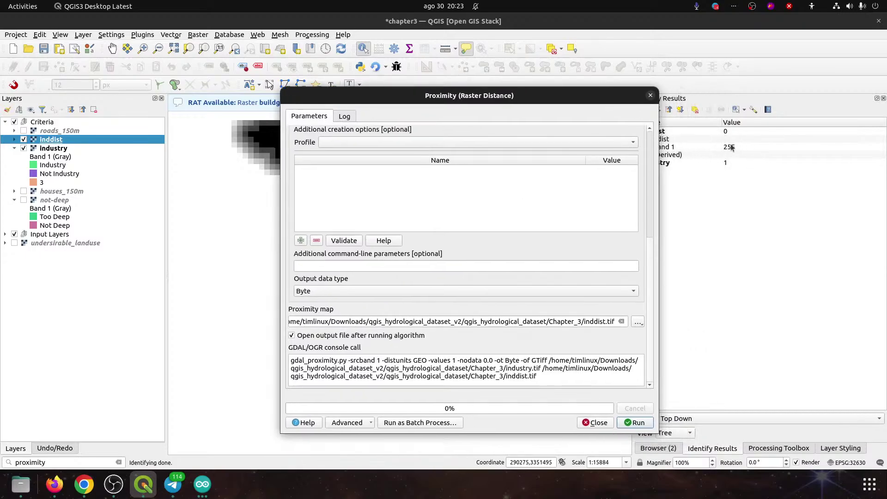
pyautogui.click(342, 289)
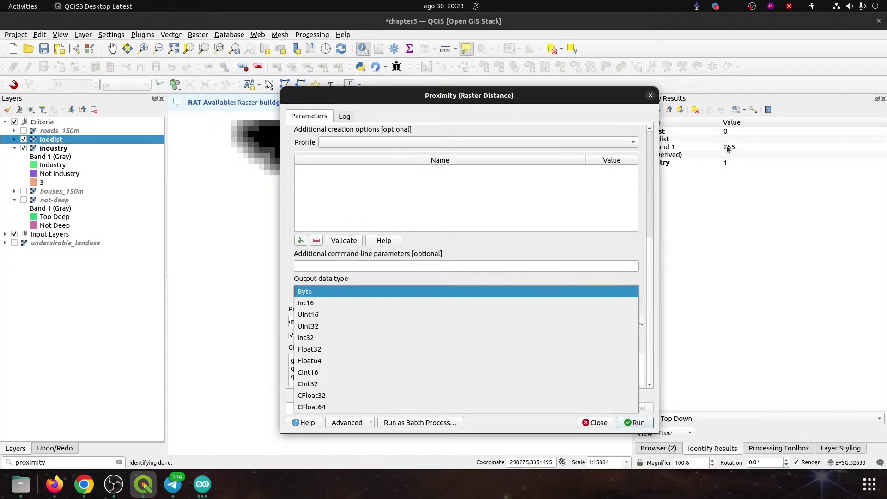
pyautogui.click(318, 303)
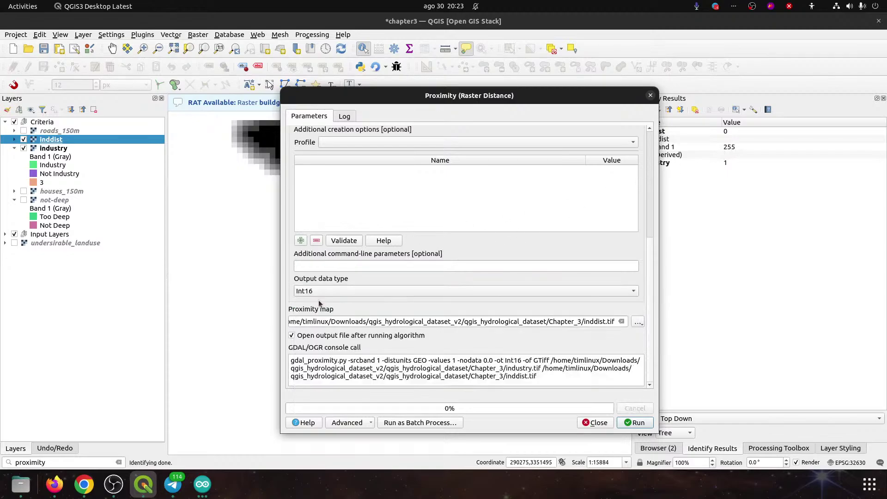
pyautogui.click(340, 295)
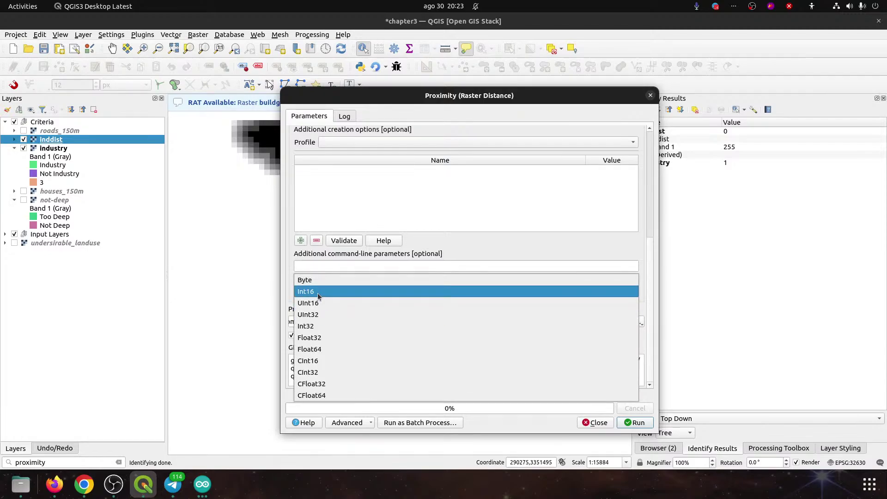
pyautogui.click(318, 293)
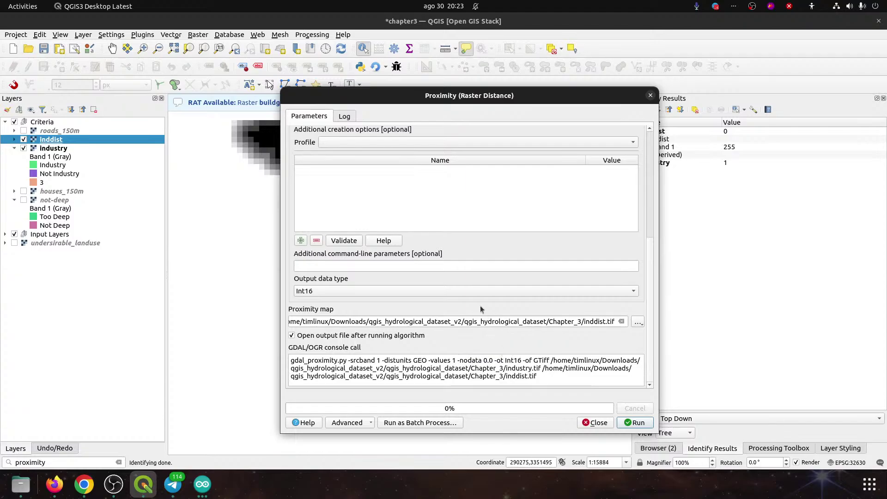
pyautogui.click(636, 424)
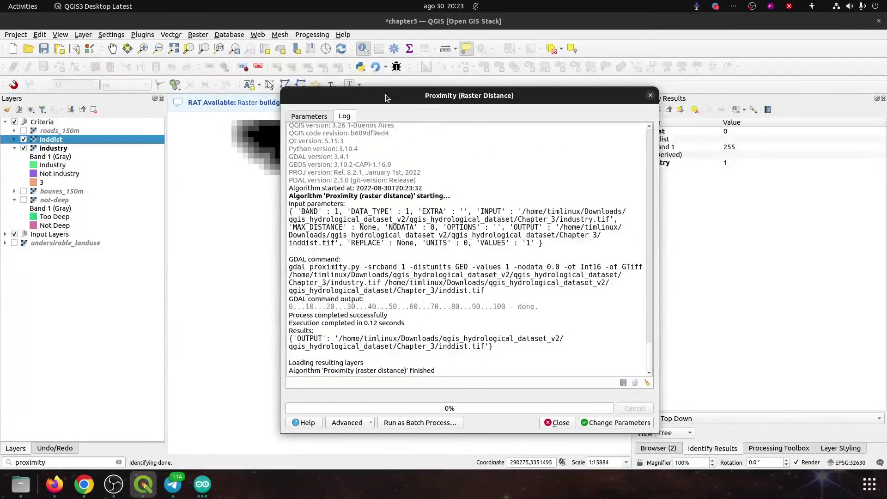
# - Replace the inddist layer with inddist.tif loaded from the Chapter_3 folder in Files and identify a pixel value southeast of the northernmost patch
pyautogui.moveTo(386, 98); pyautogui.dragTo(459, 152)
pyautogui.click(56, 140)
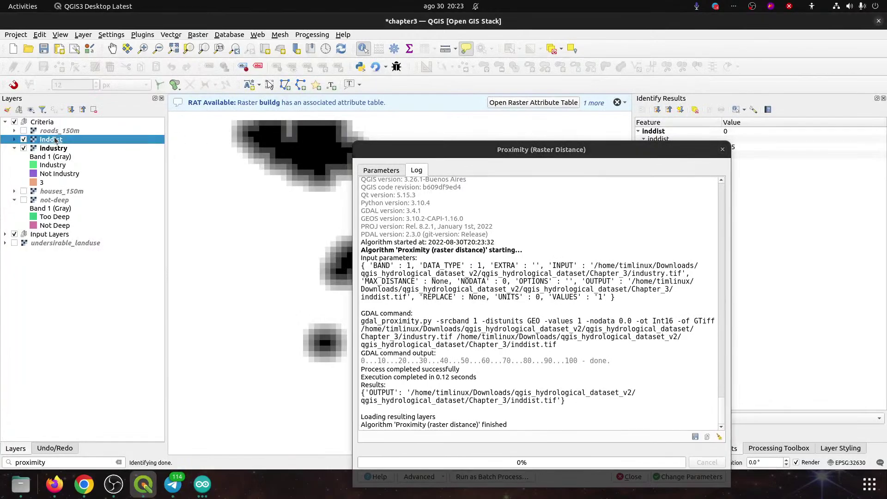
pyautogui.hotkey('ctrl', 'd')
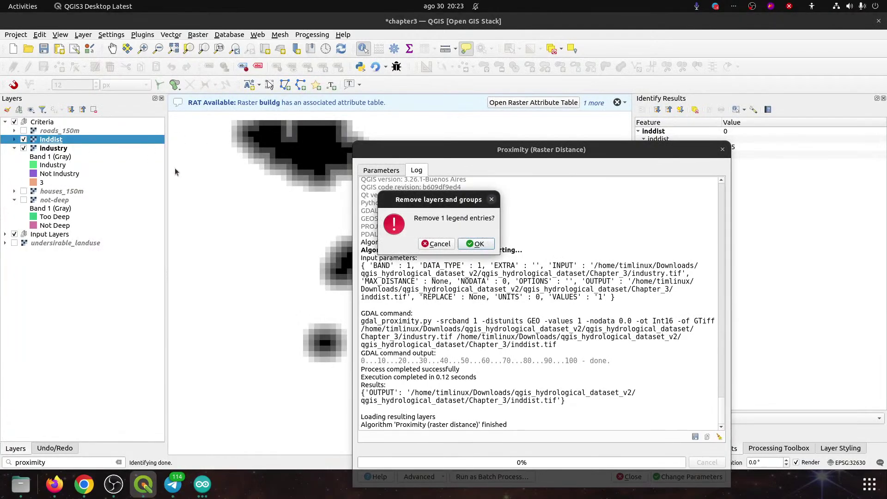
pyautogui.click(479, 244)
pyautogui.hotkey('alt', 'Tab')
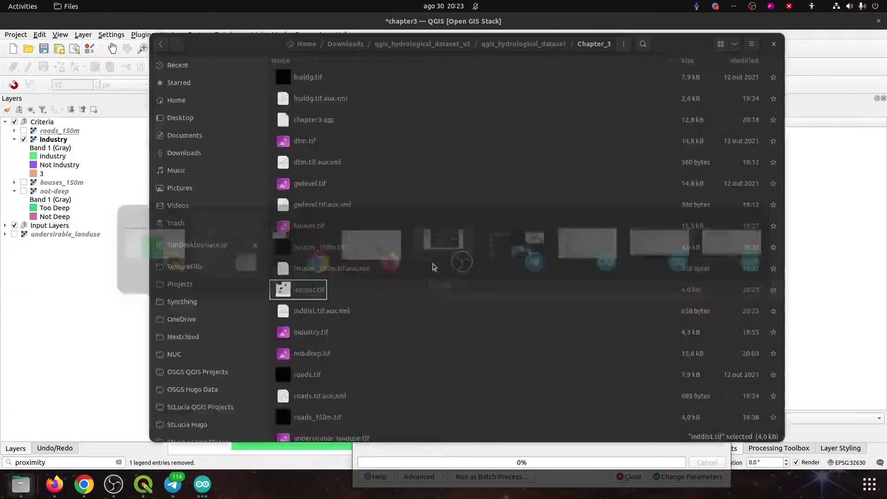
pyautogui.hotkey('alt', 'Tab')
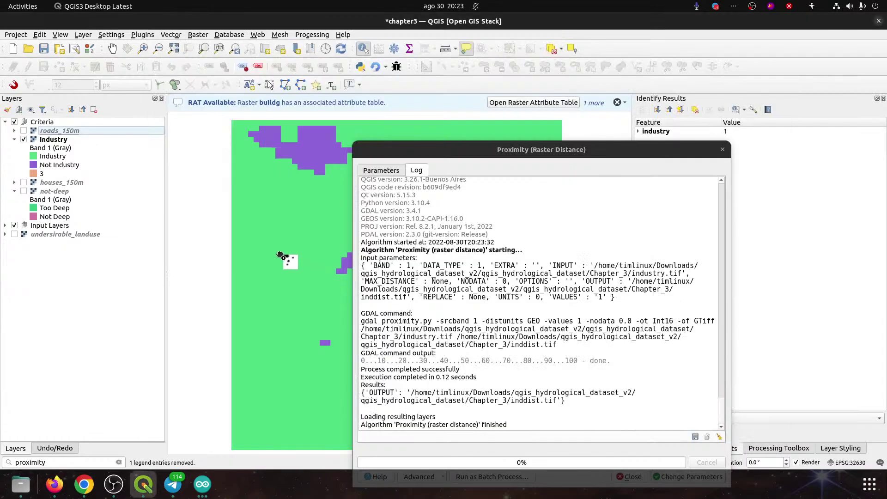
pyautogui.moveTo(283, 257); pyautogui.dragTo(283, 255)
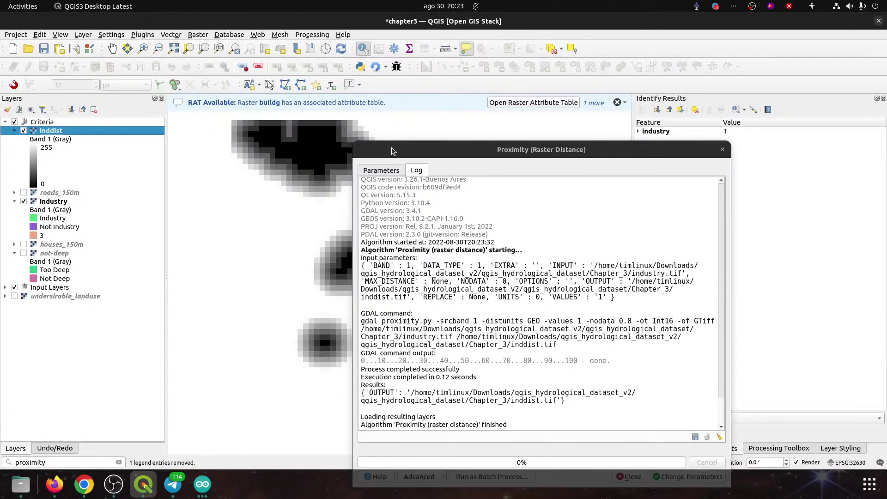
pyautogui.moveTo(392, 151); pyautogui.dragTo(352, 259)
pyautogui.click(353, 198)
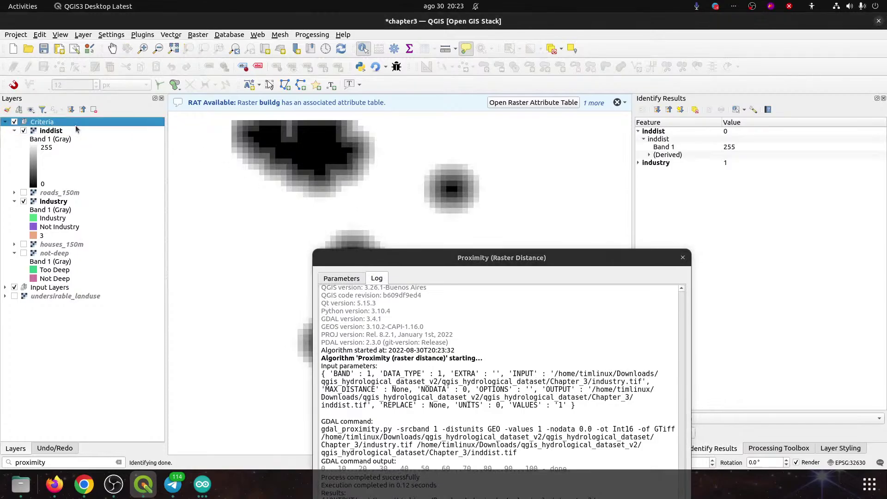
# - Remove the reloaded inddist layer from the Criteria group
pyautogui.hotkey('ctrl', 'd')
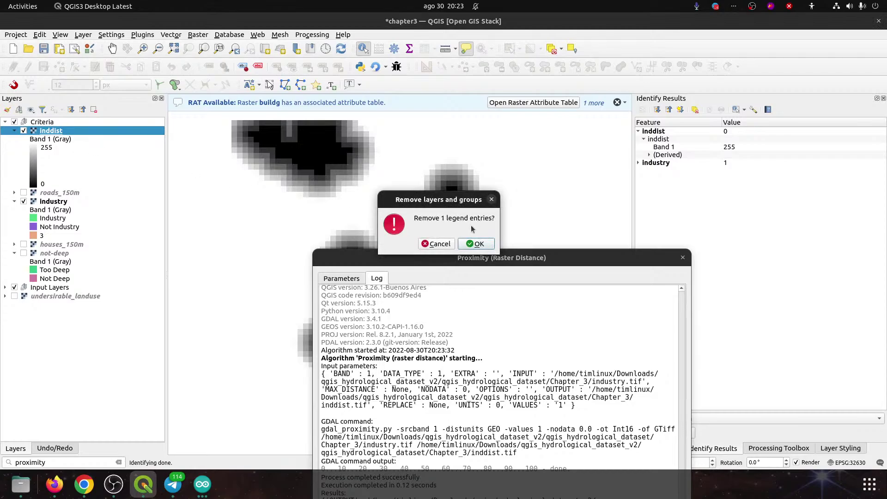
pyautogui.click(482, 244)
pyautogui.moveTo(448, 261); pyautogui.dragTo(475, 134)
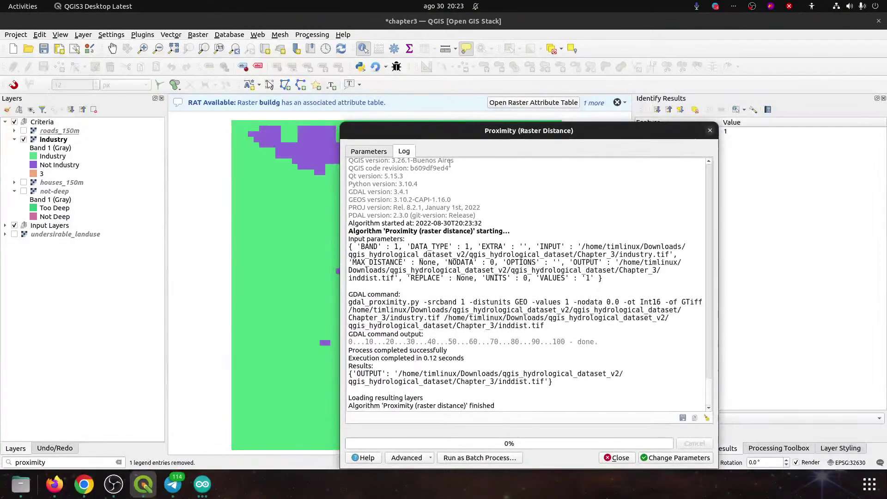
# - Set Proximity's output data type to Float64 and rerun it on the industry layer, overwriting inddist.tif
pyautogui.click(361, 152)
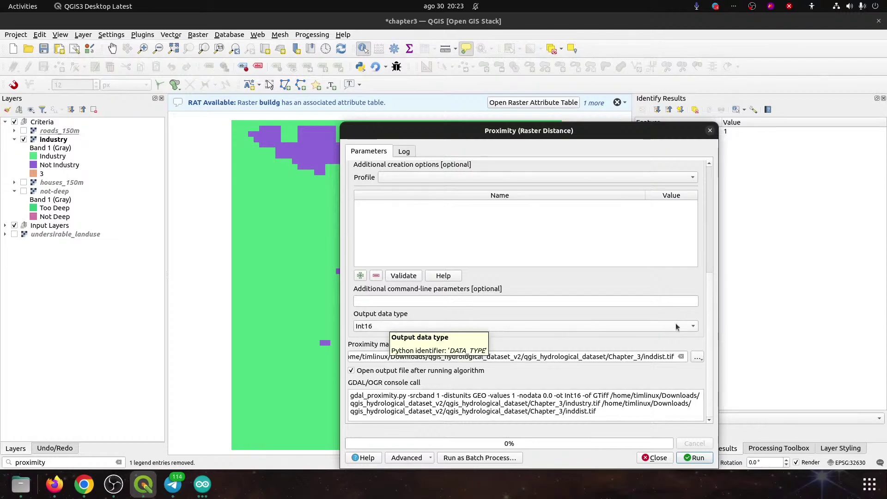
pyautogui.moveTo(706, 325); pyautogui.dragTo(709, 187)
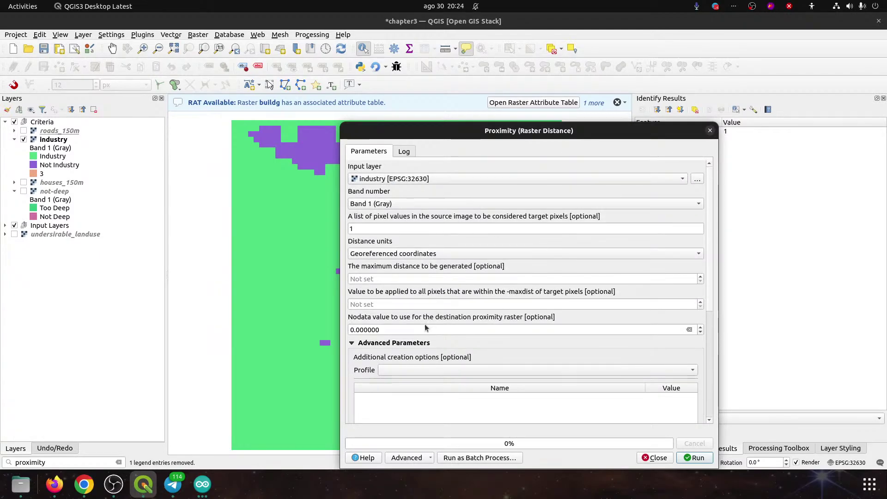
pyautogui.moveTo(712, 299); pyautogui.dragTo(705, 397)
pyautogui.click(379, 349)
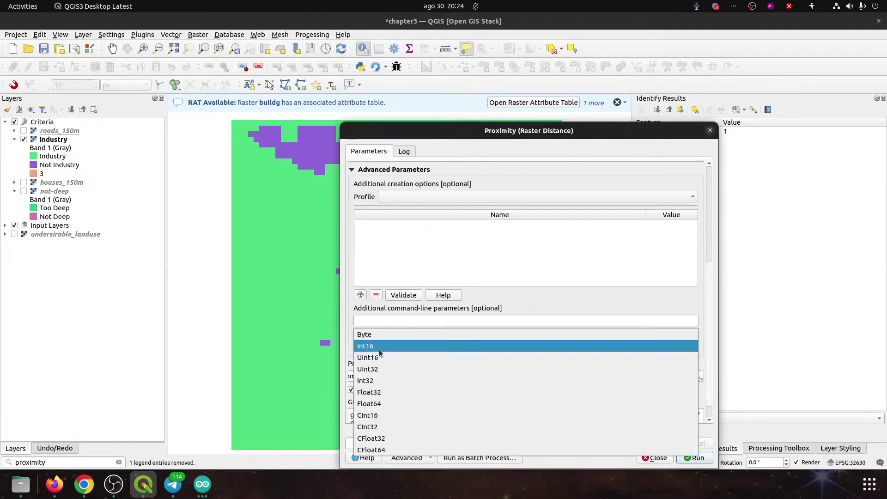
pyautogui.click(400, 404)
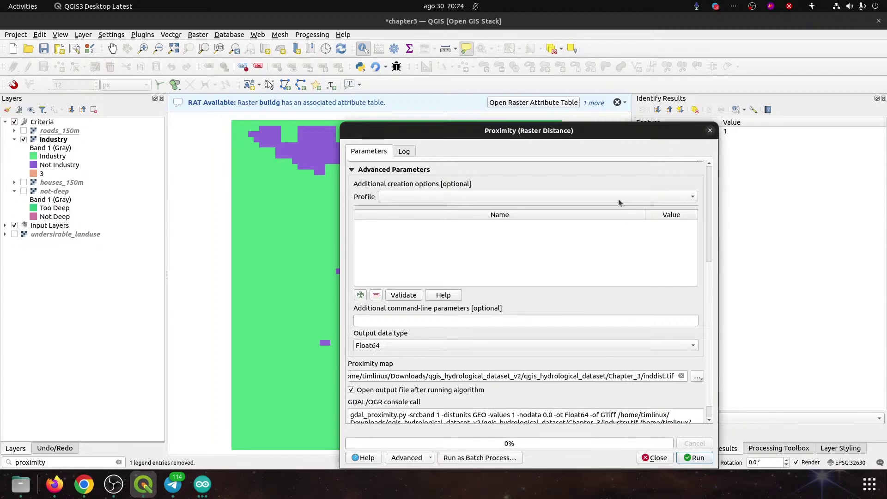
pyautogui.moveTo(599, 134); pyautogui.dragTo(603, 90)
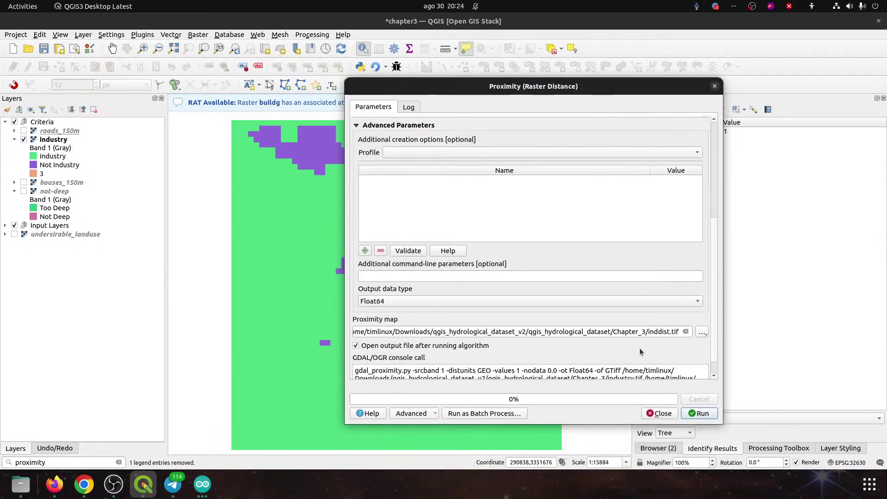
pyautogui.click(703, 413)
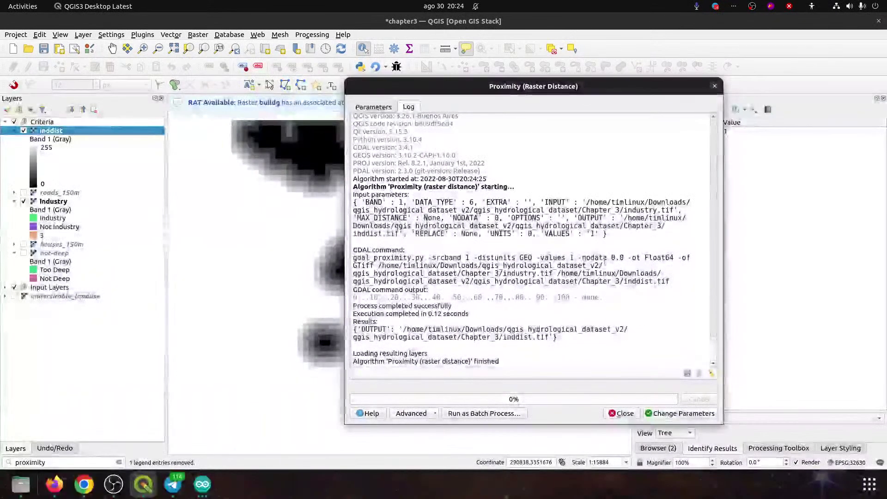
# - Identify inddist pixel values at several points inside and southeast of the northernmost industry patch
pyautogui.moveTo(466, 91); pyautogui.dragTo(405, 329)
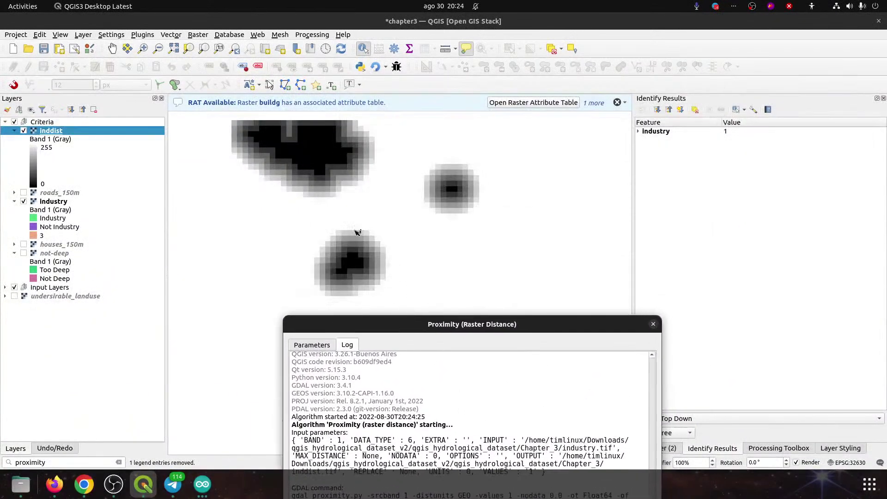
pyautogui.click(365, 194)
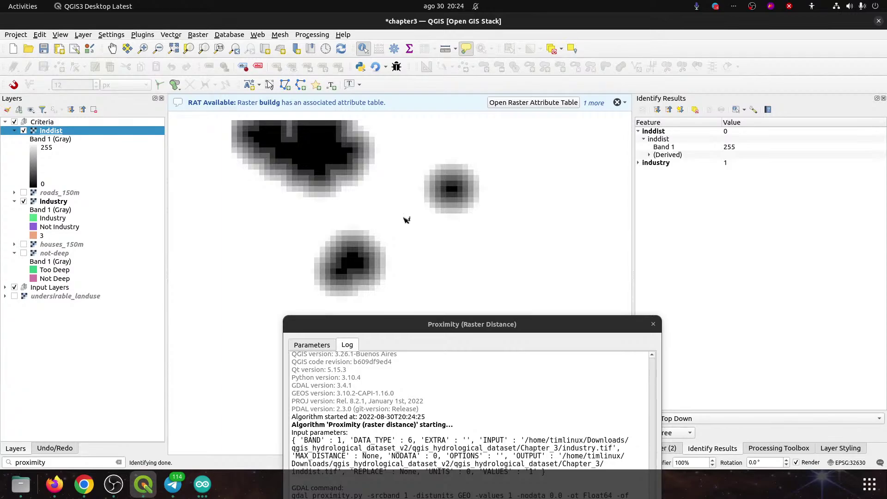
pyautogui.click(362, 182)
pyautogui.click(336, 159)
pyautogui.click(361, 173)
pyautogui.click(397, 187)
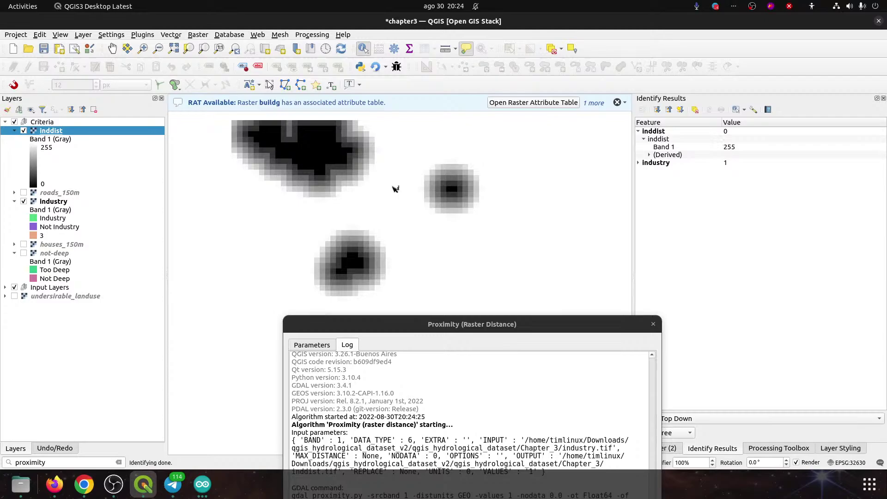
pyautogui.click(333, 170)
pyautogui.click(349, 181)
pyautogui.click(342, 169)
pyautogui.click(358, 180)
pyautogui.click(377, 196)
# - Return to Proximity's parameters and bring its distance and nodata settings into view
pyautogui.moveTo(387, 324); pyautogui.dragTo(491, 116)
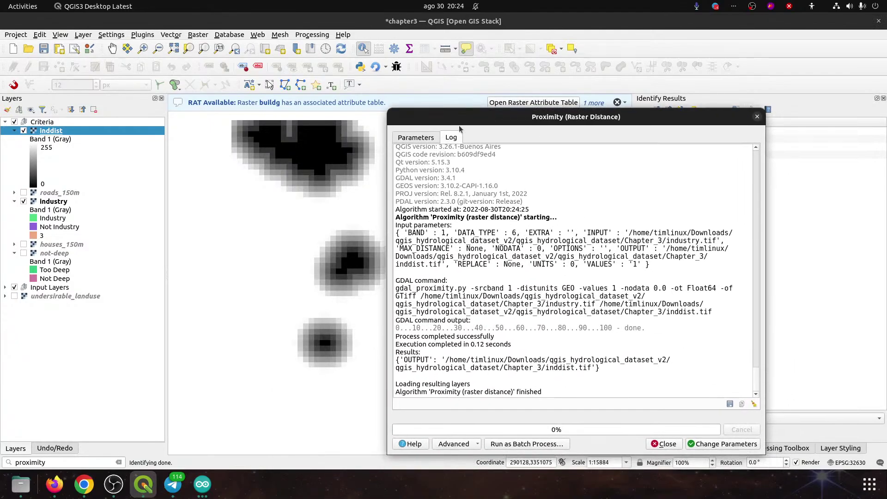
pyautogui.click(427, 139)
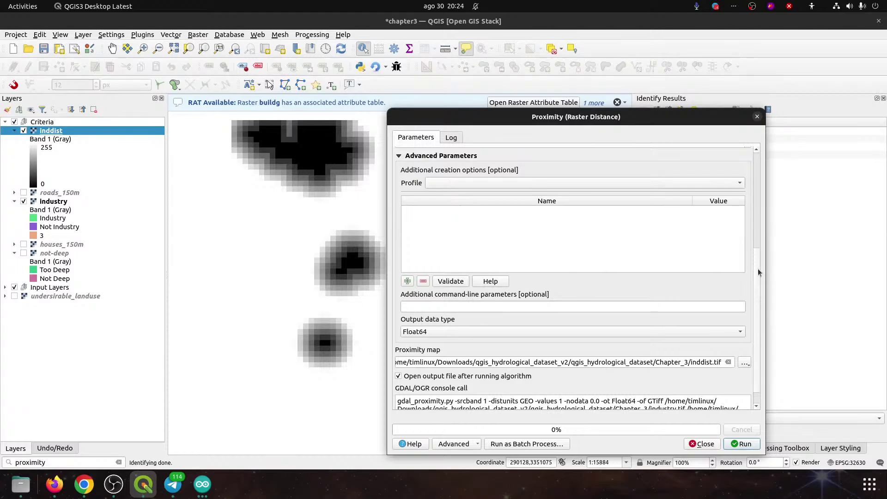
pyautogui.scroll(6, 757, 273)
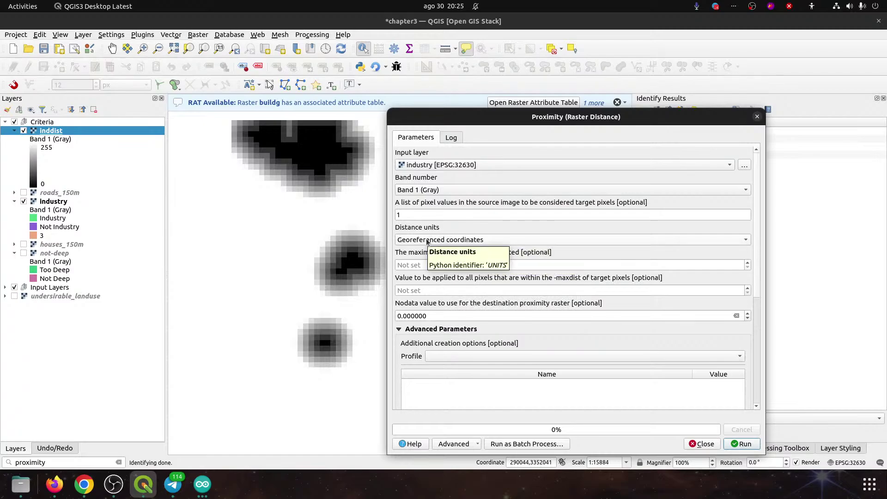
pyautogui.click(439, 264)
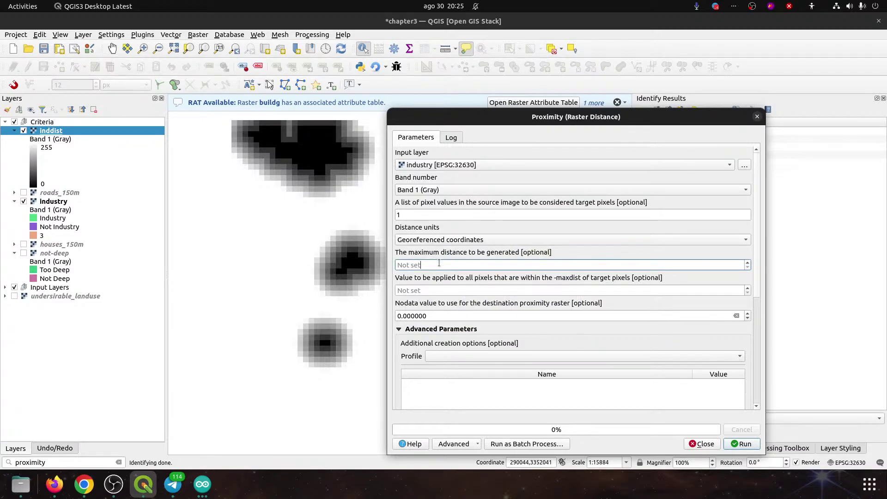
pyautogui.moveTo(439, 264); pyautogui.dragTo(392, 261)
pyautogui.write('65000')
pyautogui.click(450, 290)
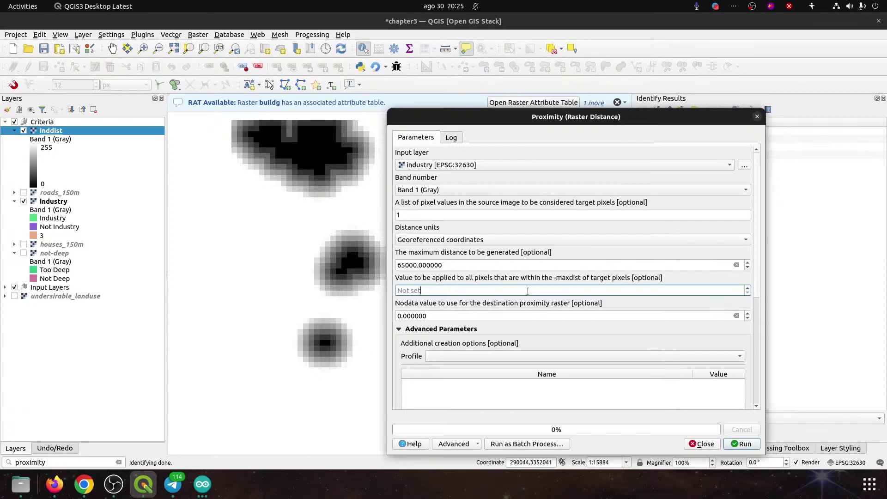
pyautogui.click(415, 264)
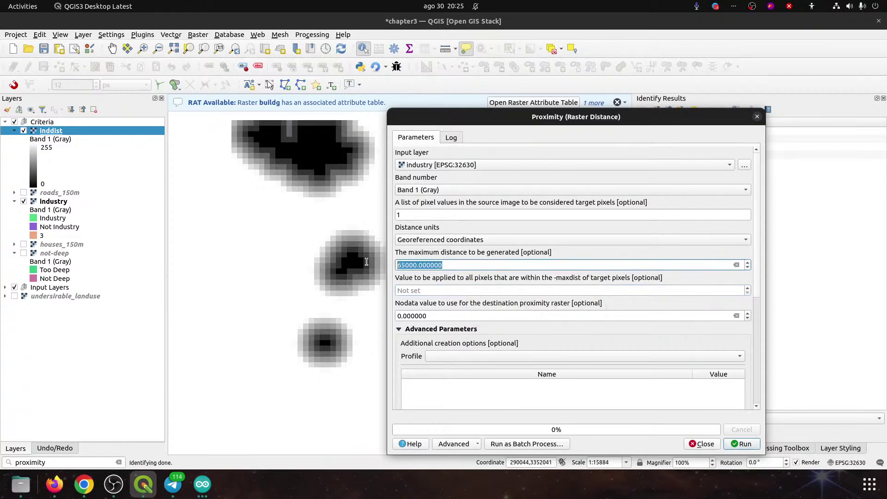
pyautogui.press('BackSpace')
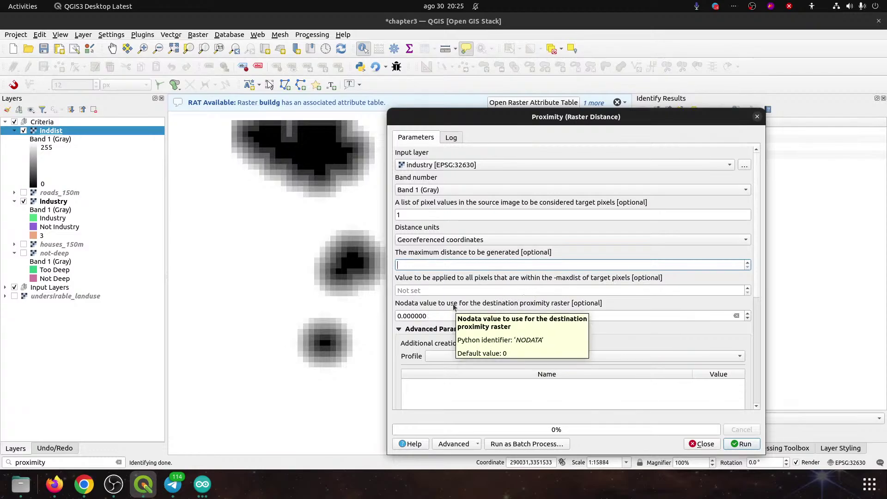
# - Set Proximity's destination nodata value to -9999 and rerun it on the industry layer, overwriting inddist.tif
pyautogui.click(442, 316)
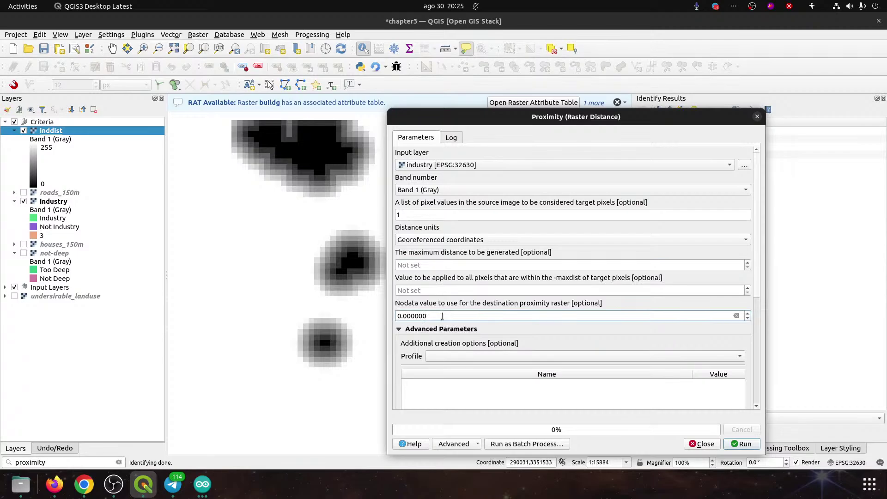
pyautogui.doubleClick(442, 315)
pyautogui.write('-')
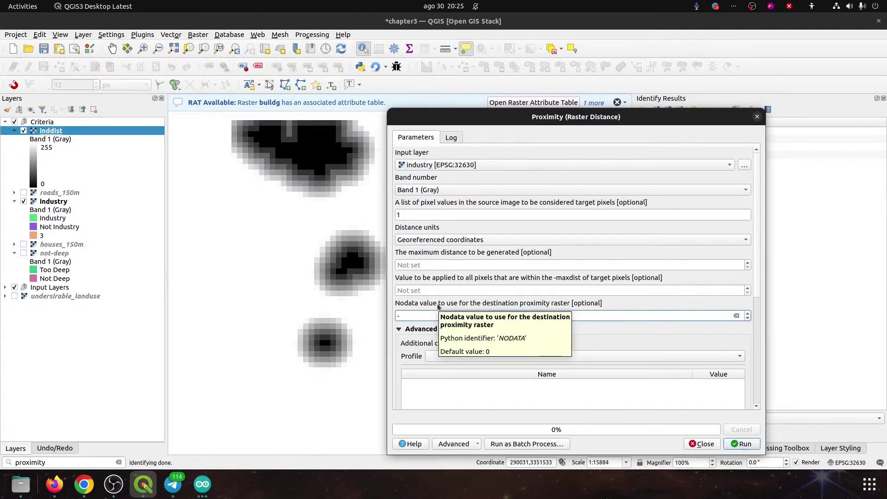
pyautogui.write('9999.0')
pyautogui.click(605, 330)
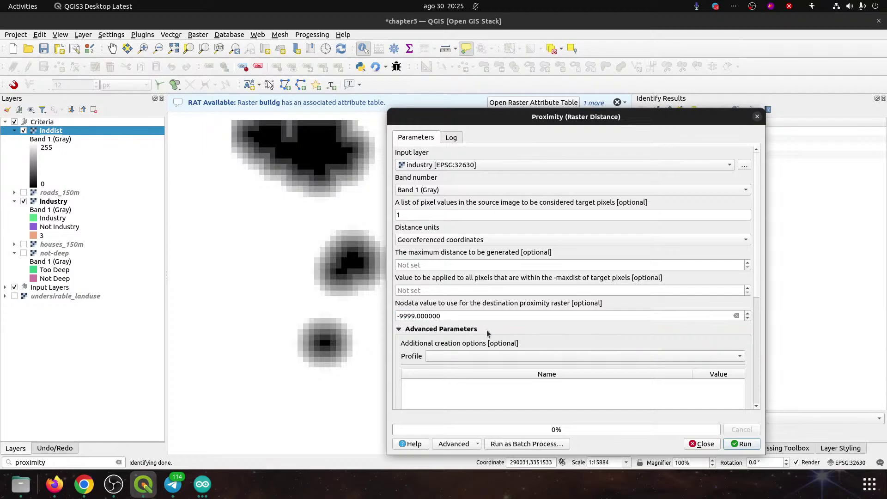
pyautogui.moveTo(758, 290); pyautogui.dragTo(756, 396)
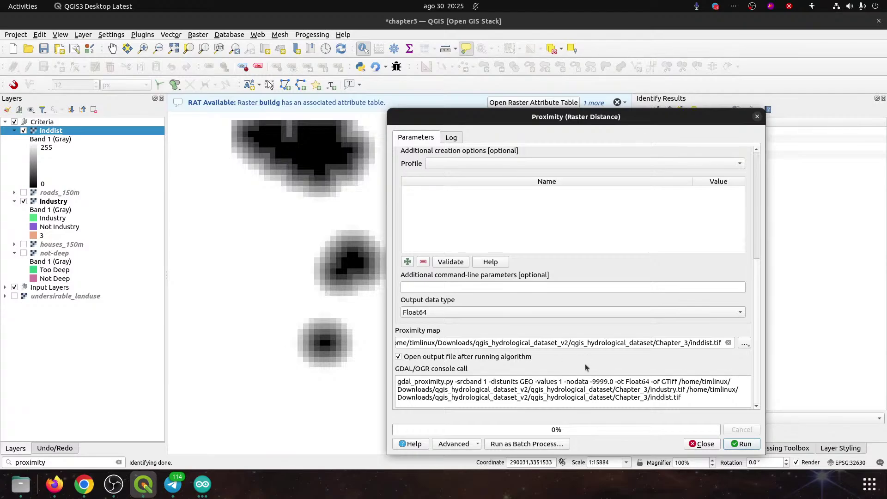
pyautogui.click(735, 443)
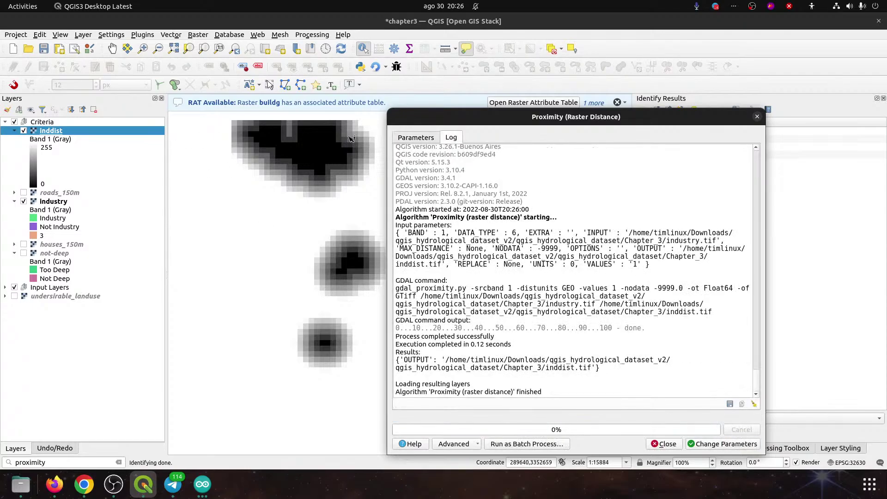
# - Remove the outdated inddist layer and load the regenerated inddist.tif into the project from the Chapter_3 folder in Files
pyautogui.moveTo(416, 123); pyautogui.dragTo(324, 360)
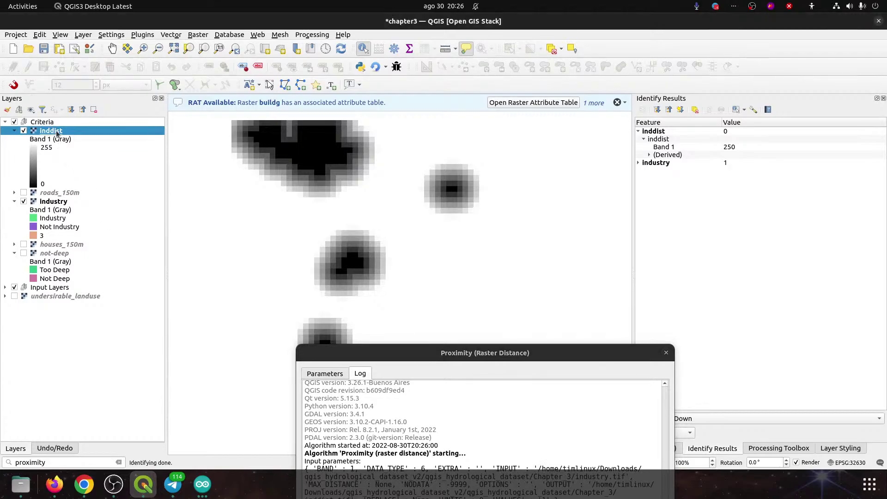
pyautogui.hotkey('ctrl', 'd')
pyautogui.click(479, 244)
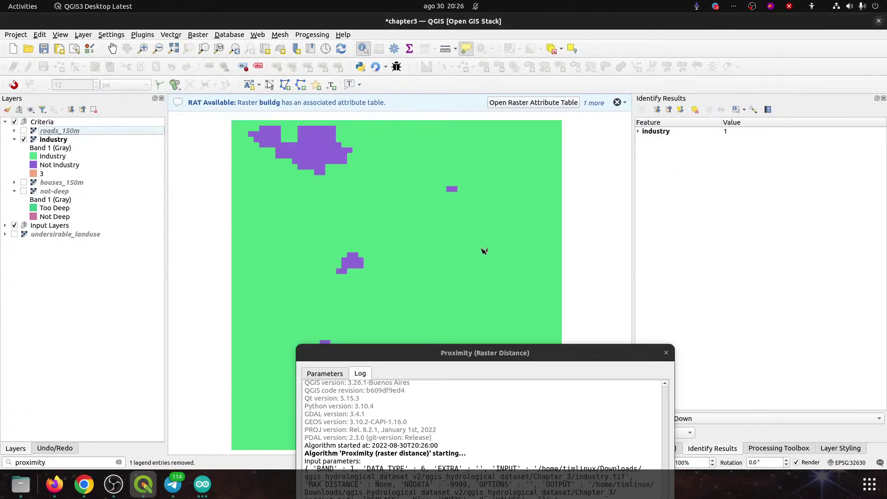
pyautogui.click(18, 490)
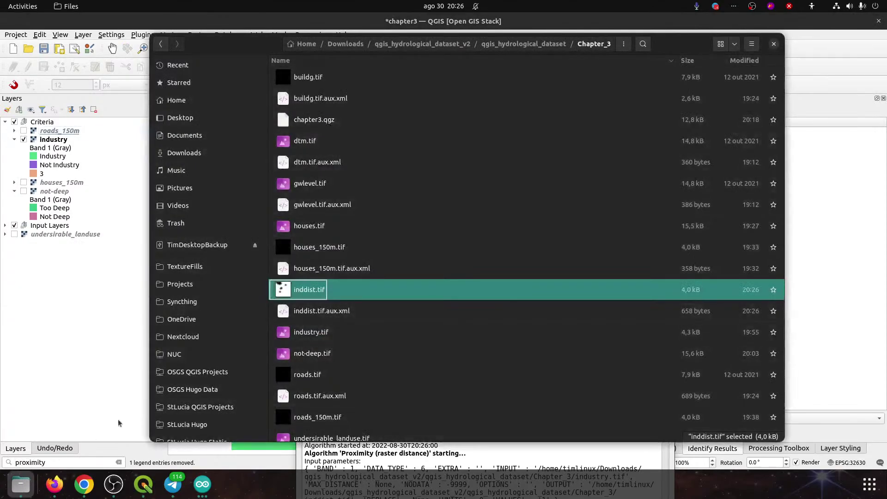
pyautogui.moveTo(323, 290); pyautogui.dragTo(319, 247)
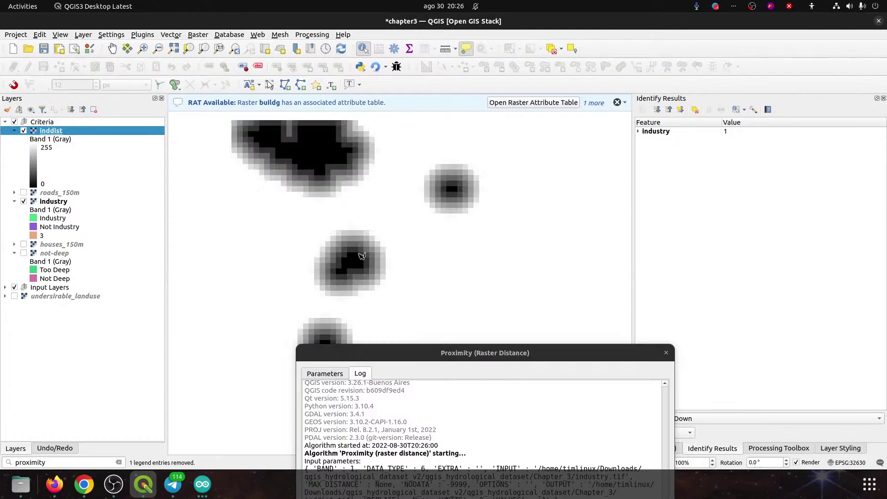
pyautogui.moveTo(428, 353); pyautogui.dragTo(535, 113)
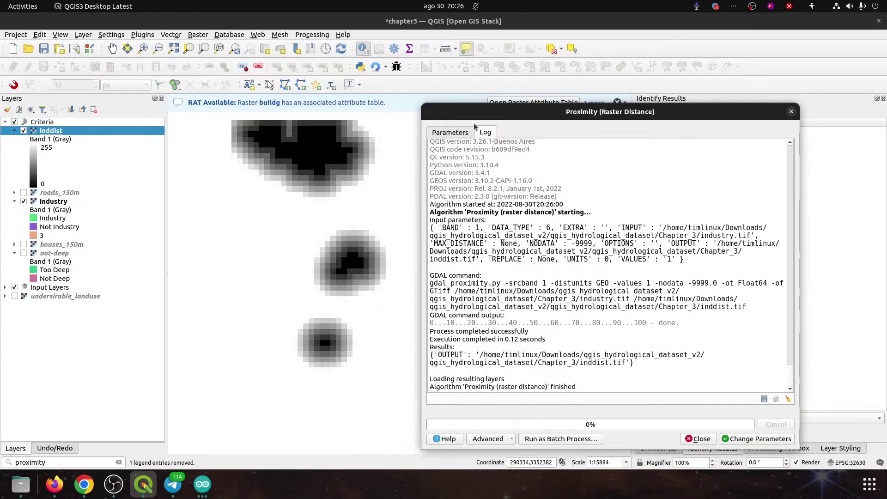
pyautogui.moveTo(482, 116); pyautogui.dragTo(326, 349)
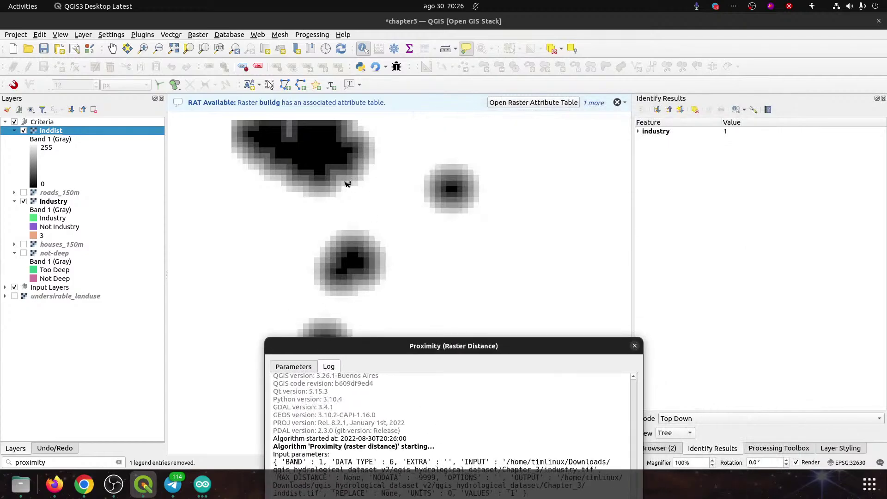
# - Identify inddist pixel values at two points just southeast of the northernmost industry patch
pyautogui.click(367, 199)
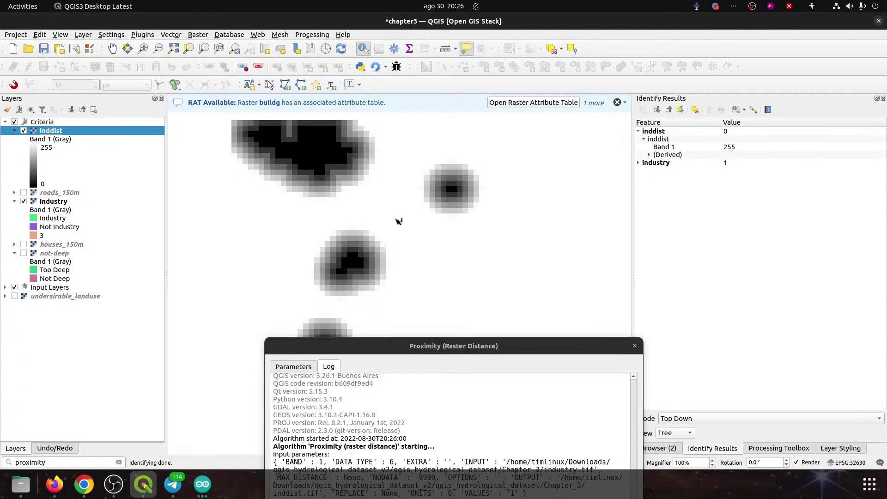
pyautogui.click(360, 183)
# - Return to Proximity's parameters and remove the inddist layer from the project
pyautogui.moveTo(379, 350); pyautogui.dragTo(415, 162)
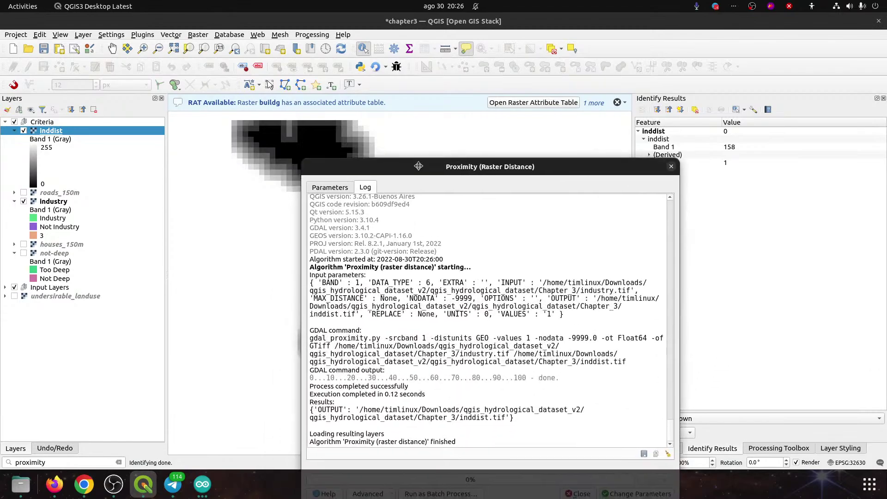
pyautogui.click(331, 183)
pyautogui.click(57, 131)
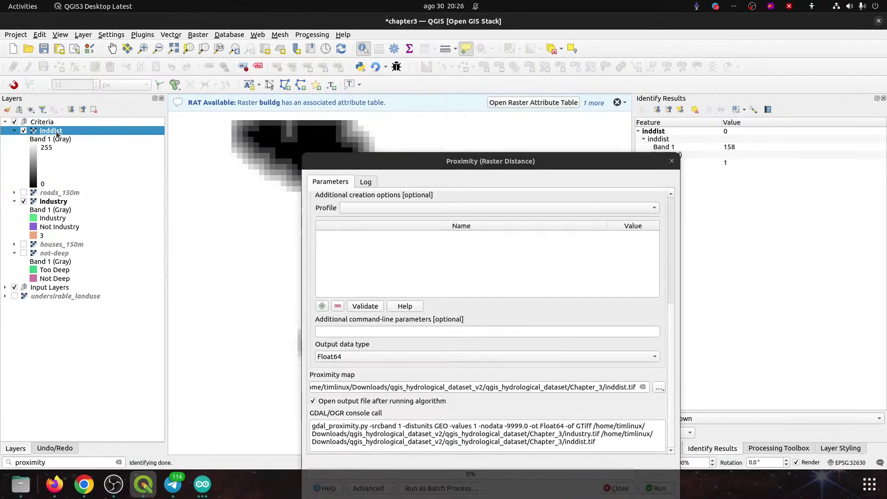
pyautogui.hotkey('ctrl', 'd')
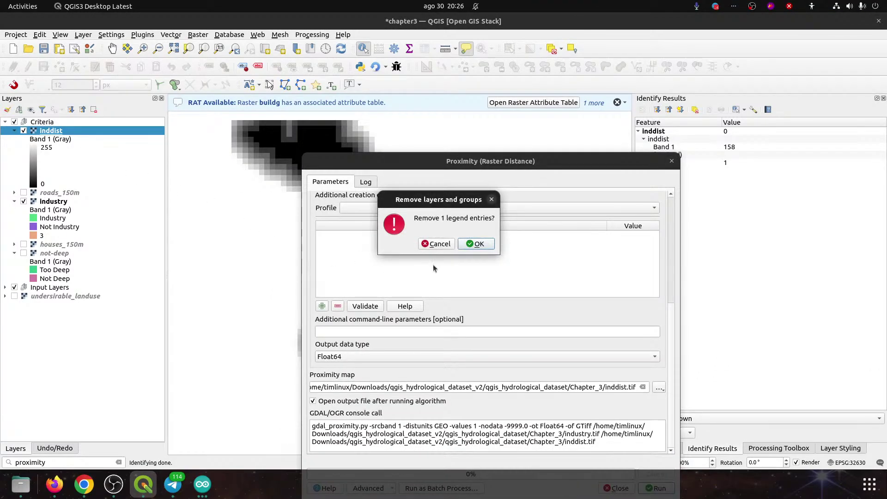
pyautogui.click(477, 244)
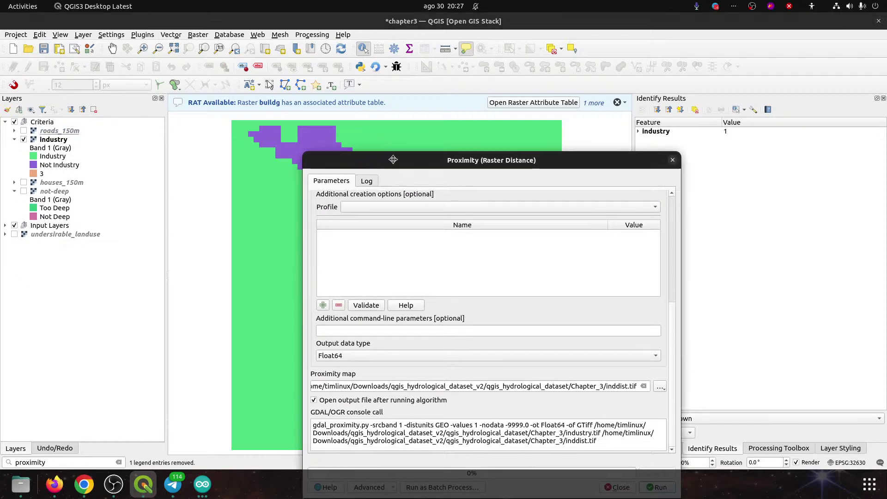
# - Set Proximity's target pixel value to 2
pyautogui.moveTo(400, 161); pyautogui.dragTo(412, 106)
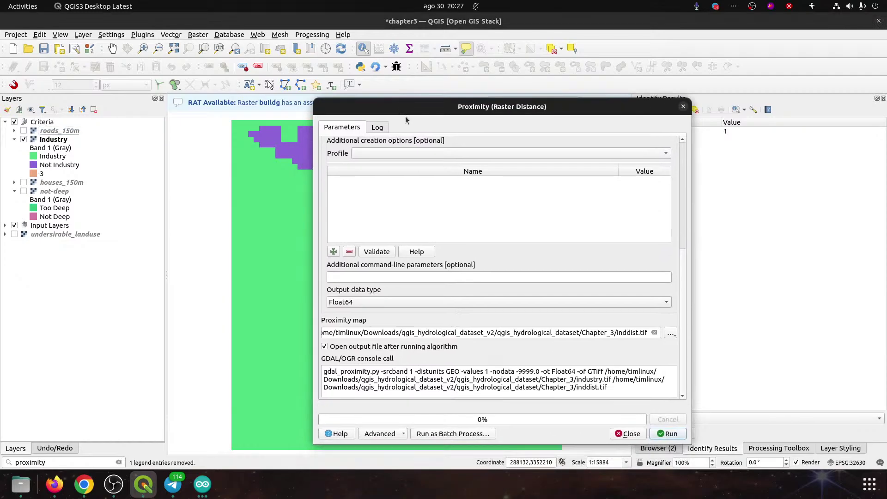
pyautogui.click(685, 186)
pyautogui.moveTo(331, 205); pyautogui.dragTo(300, 196)
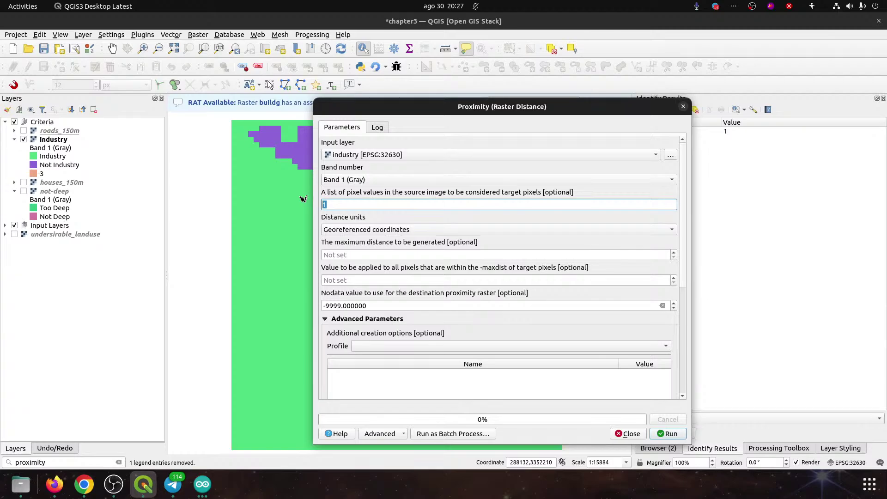
pyautogui.write('2')
# - Identify the industry layer's pixel value in the area south of the northernmost patch
pyautogui.click(44, 141)
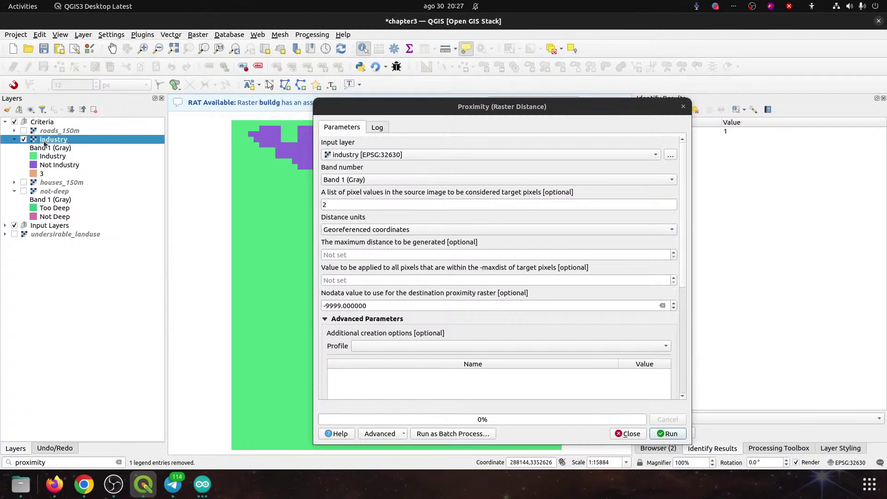
pyautogui.moveTo(382, 112); pyautogui.dragTo(517, 182)
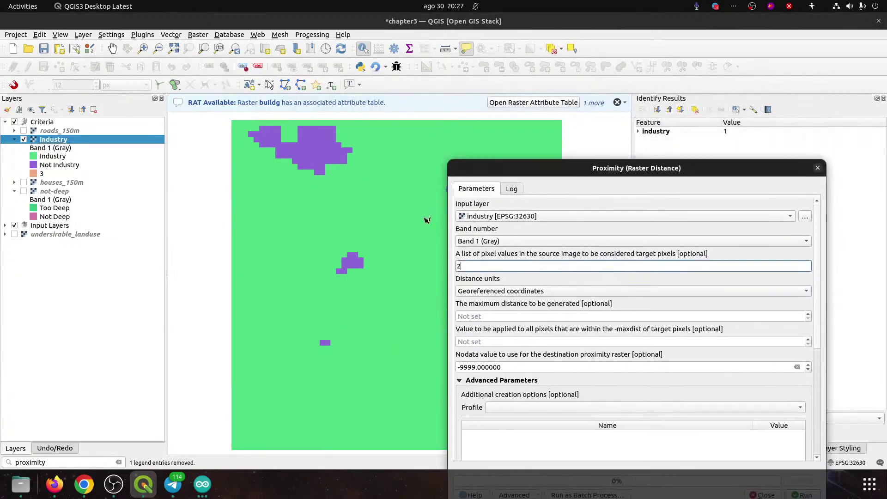
pyautogui.click(339, 205)
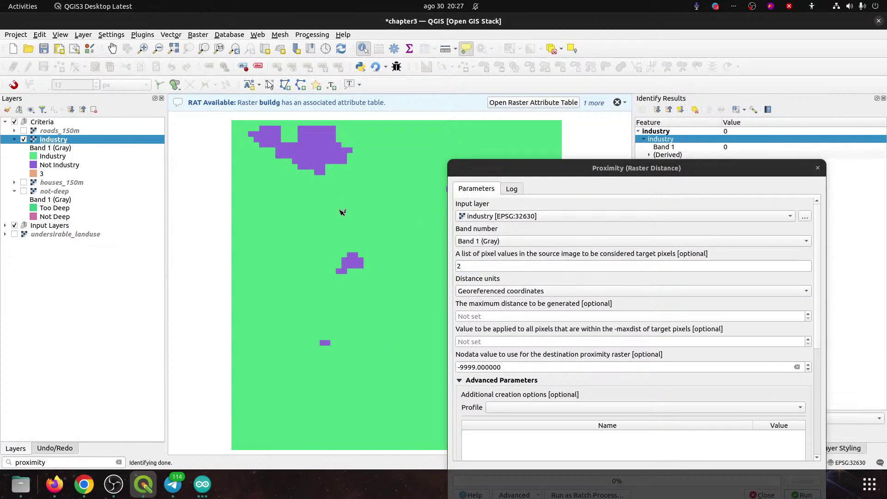
# - Set Proximity's target pixel value to 0 and rerun it on the industry layer, overwriting inddist.tif
pyautogui.moveTo(488, 165); pyautogui.dragTo(358, 129)
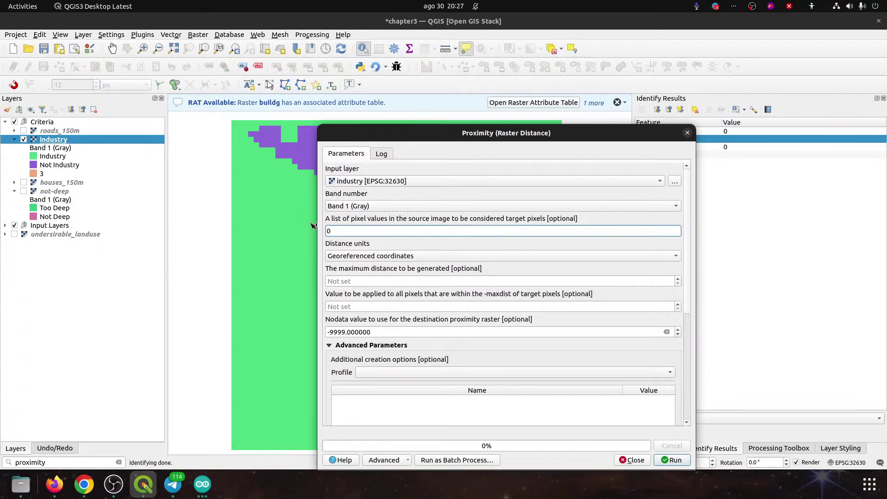
pyautogui.moveTo(445, 139); pyautogui.dragTo(457, 95)
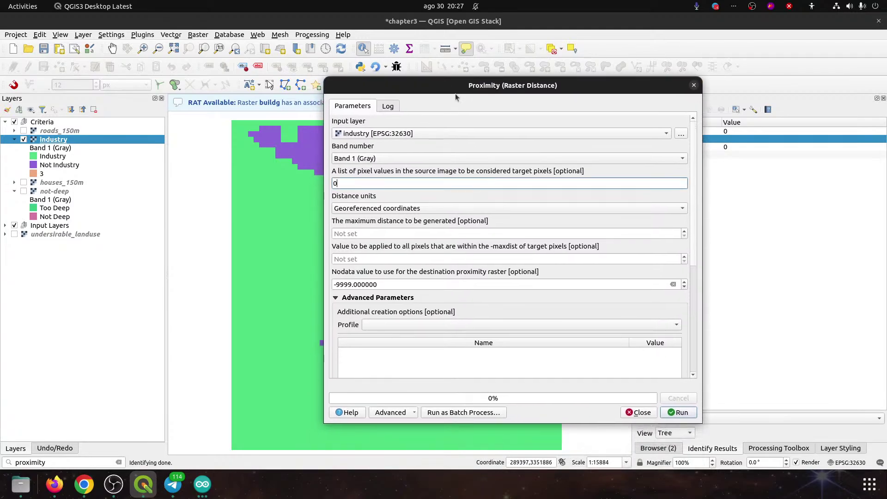
pyautogui.click(682, 416)
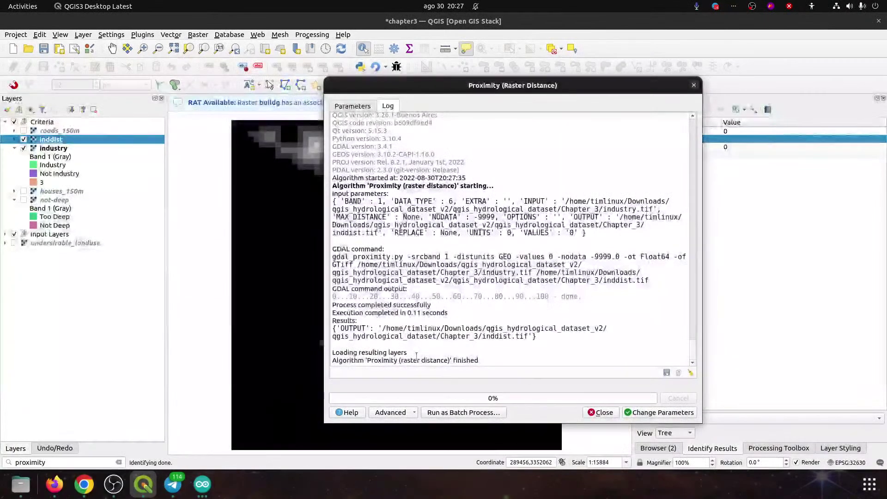
# - Identify the regenerated inddist raster's pixel values at several points in the background and inside the northernmost patch
pyautogui.moveTo(370, 83); pyautogui.dragTo(285, 288)
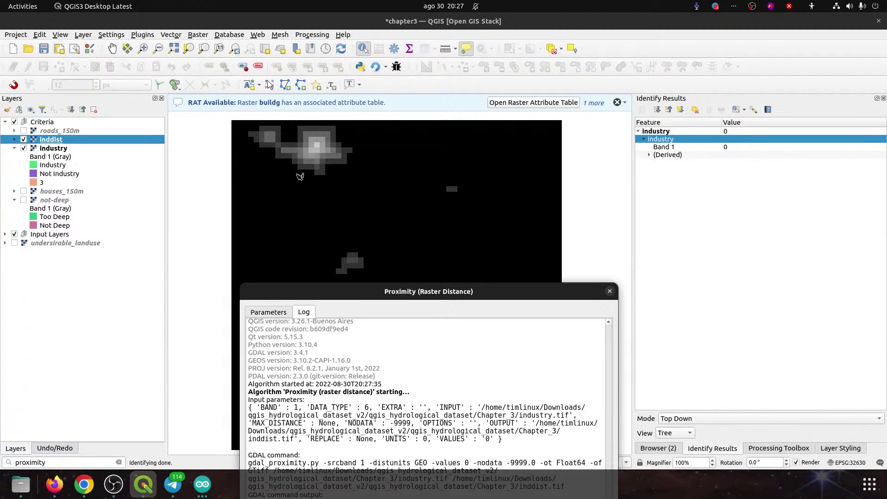
pyautogui.click(312, 210)
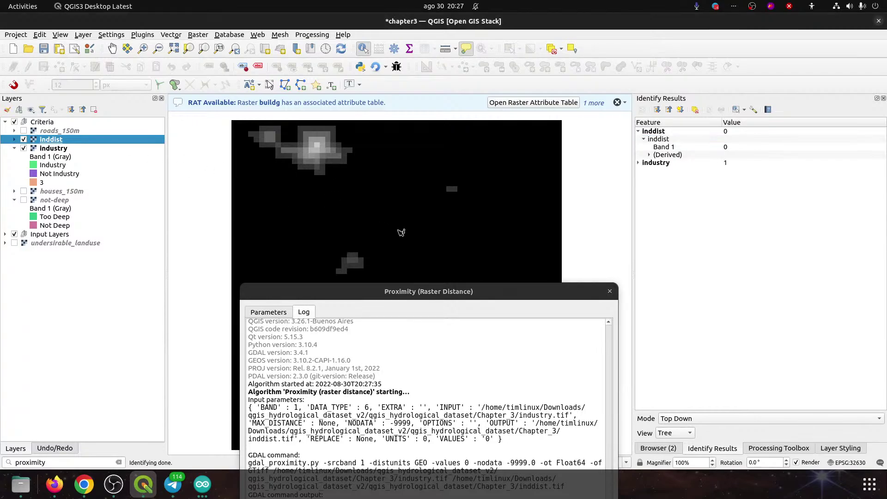
pyautogui.click(408, 231)
pyautogui.click(388, 199)
pyautogui.click(336, 156)
pyautogui.moveTo(384, 297); pyautogui.dragTo(442, 62)
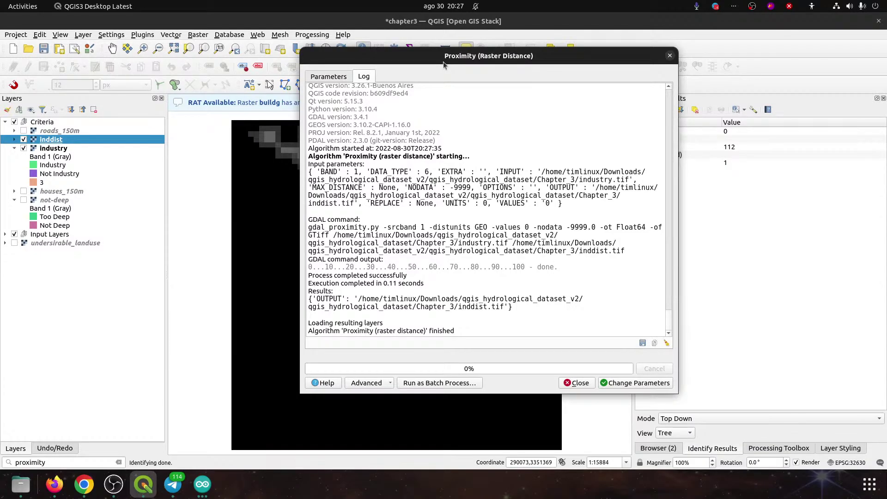
pyautogui.moveTo(432, 55); pyautogui.dragTo(886, 139)
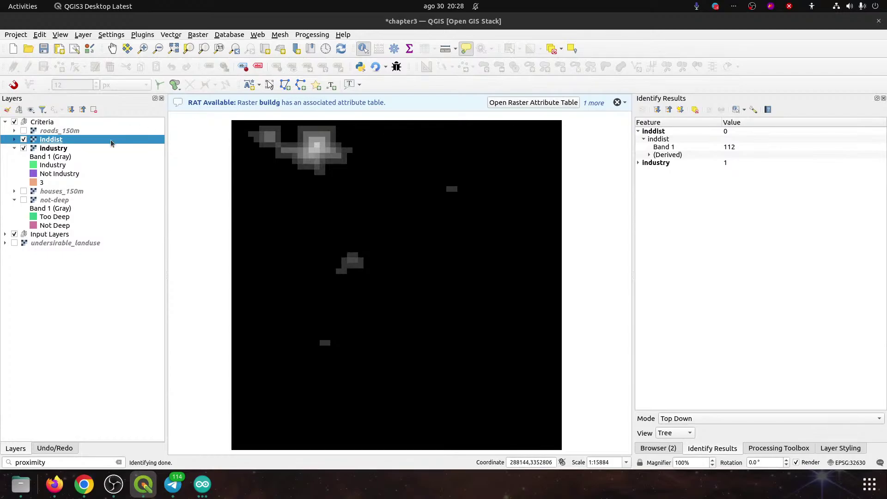
# - Remove the industry layer from the Criteria group
pyautogui.click(58, 148)
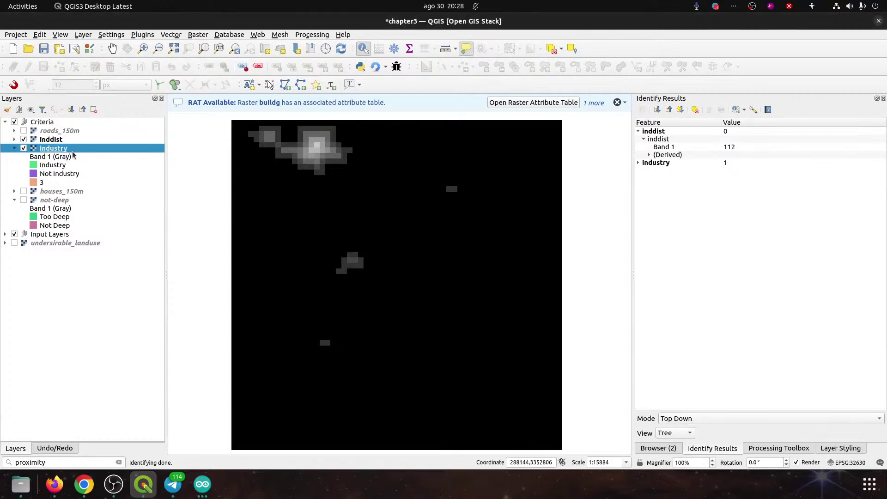
pyautogui.hotkey('ctrl', 'd')
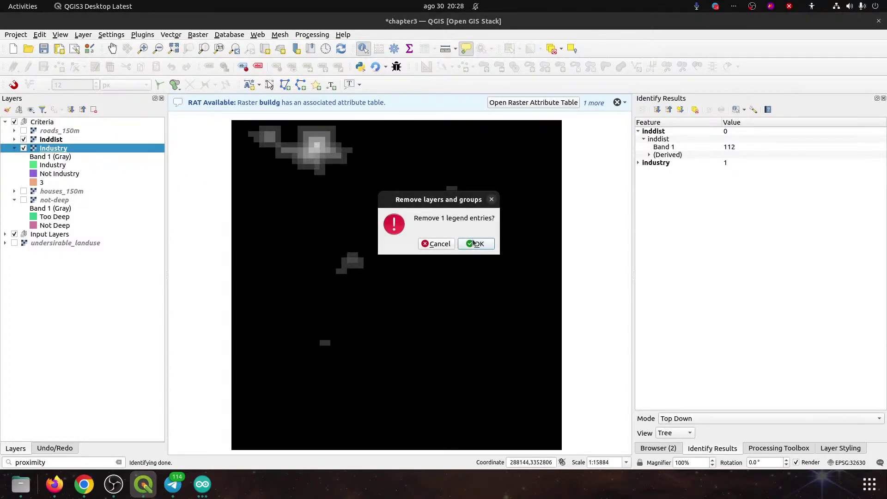
pyautogui.click(476, 244)
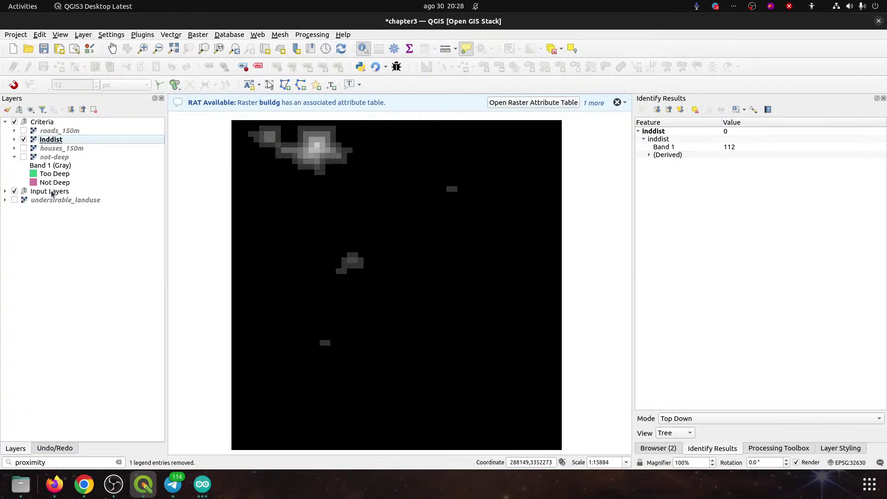
# - Turn on the houses_150m layer in the Criteria group and open its styling settings
pyautogui.click(53, 149)
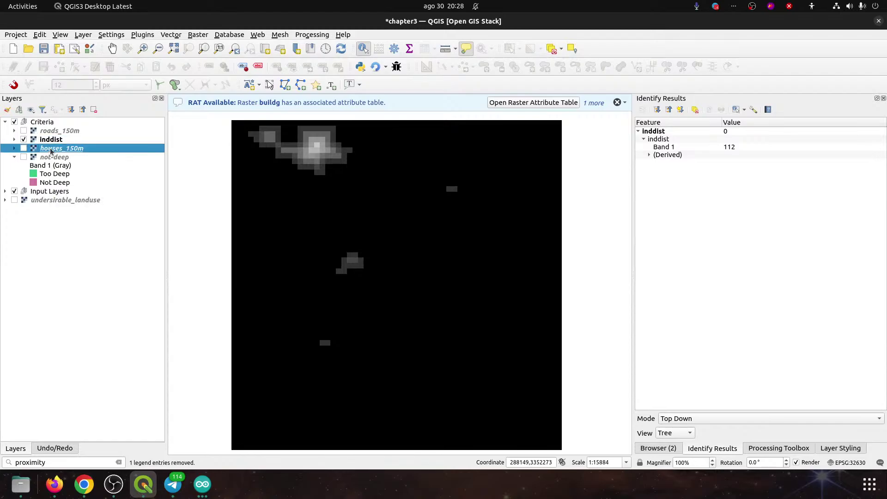
pyautogui.click(24, 148)
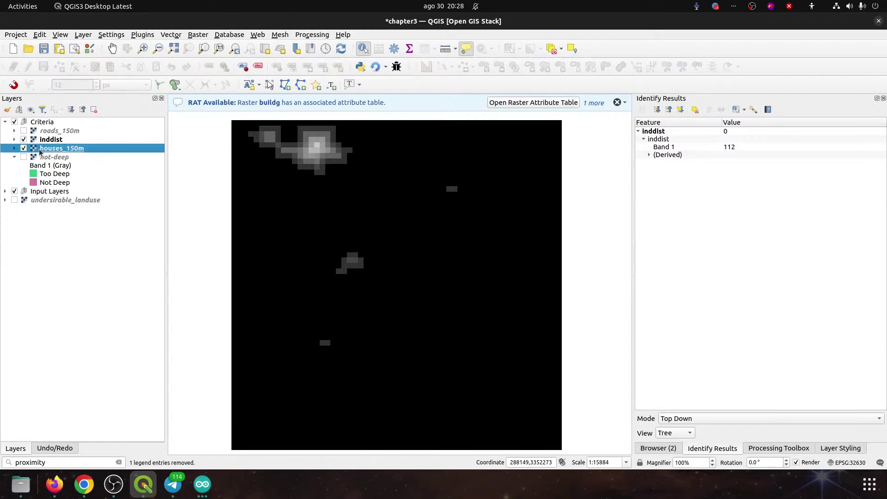
pyautogui.click(840, 448)
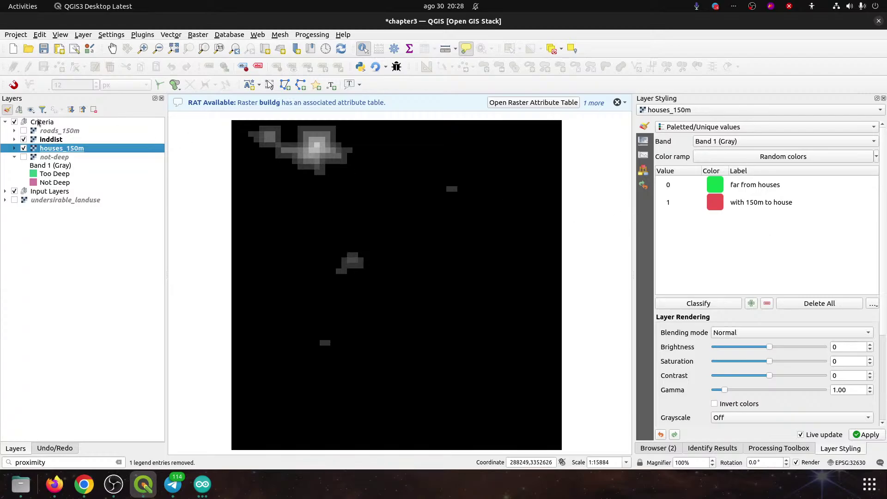
# - Expand the Input Layers group, inspect the houses classes while leaving that layer hidden, and make the buildg layer visible and selected
pyautogui.click(5, 191)
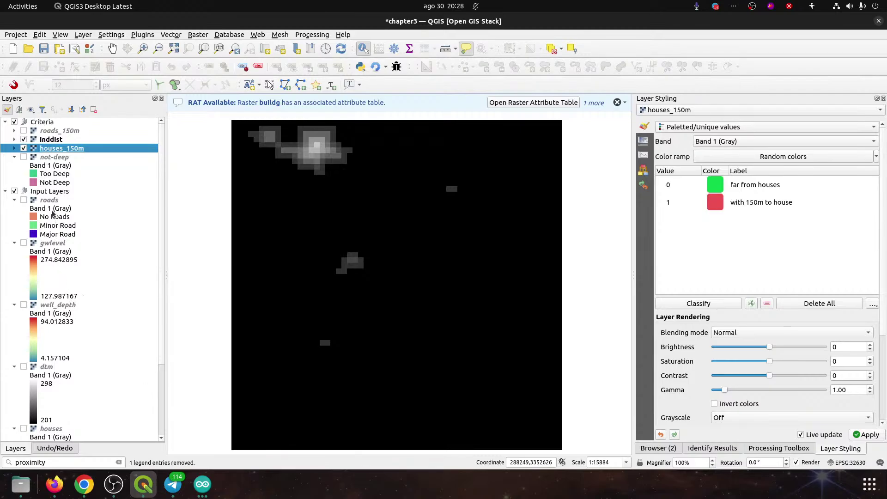
pyautogui.scroll(-3, 76, 262)
pyautogui.click(35, 352)
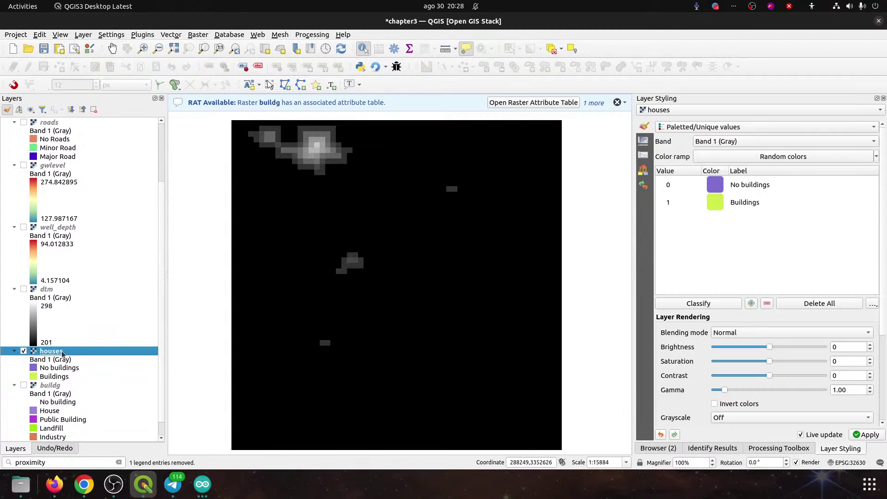
pyautogui.click(23, 352)
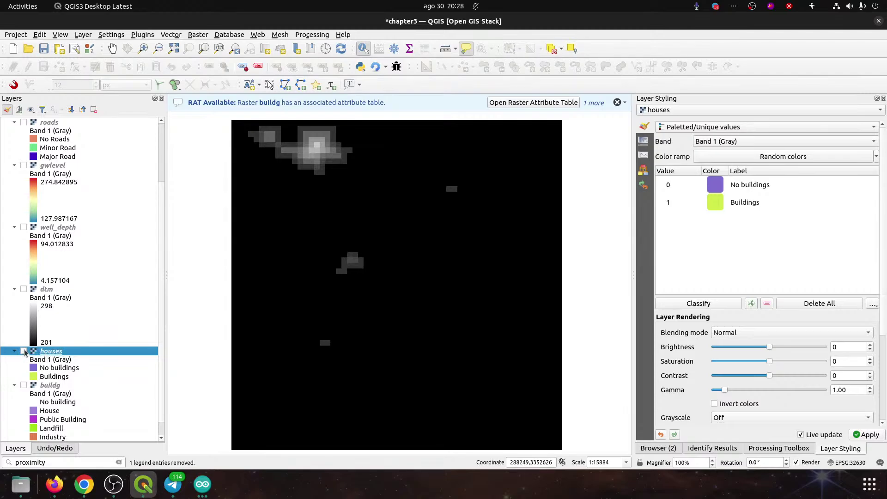
pyautogui.click(23, 385)
pyautogui.scroll(-1, 63, 364)
pyautogui.click(54, 368)
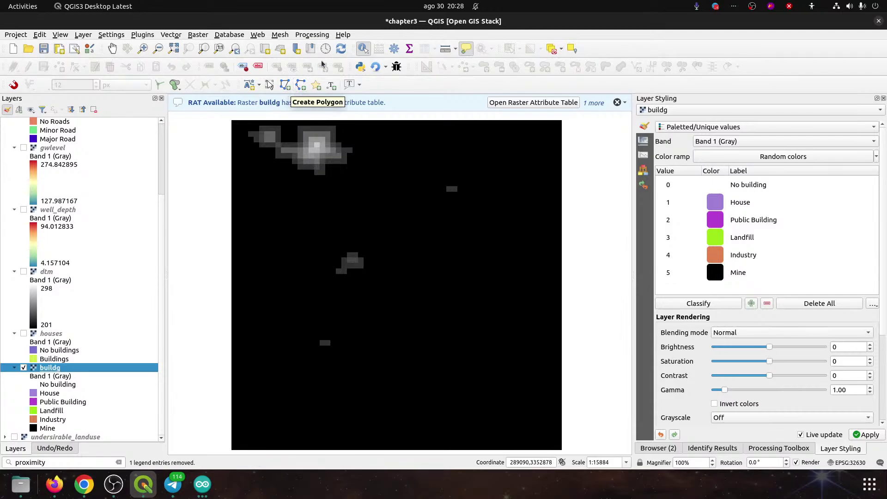
# - Enter the Raster Calculator expression "buildg@1" > 2
pyautogui.click(205, 34)
pyautogui.click(217, 42)
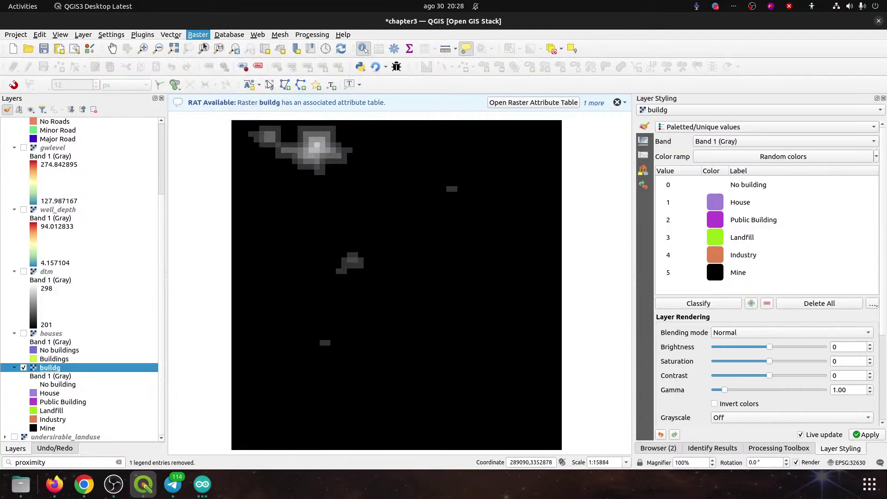
pyautogui.doubleClick(214, 115)
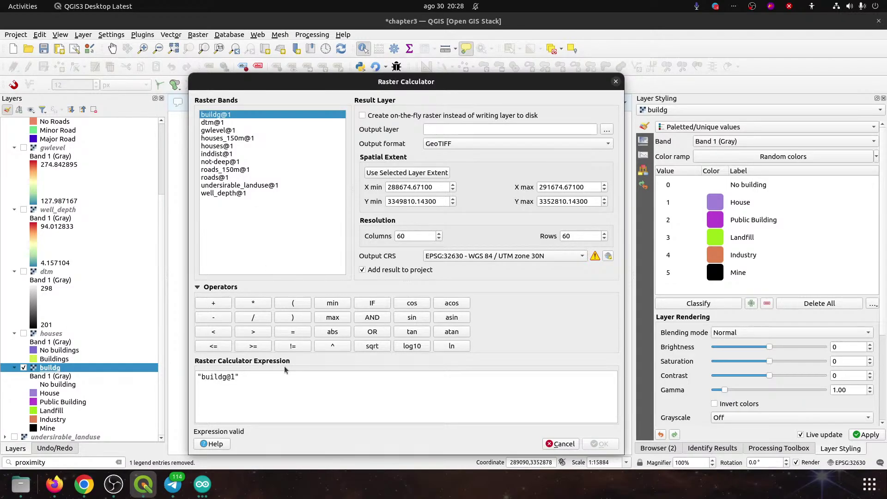
pyautogui.write('> 2')
# - Set the calculation's output to industry.tif in the Chapter_3 folder, replacing the existing file, and run it
pyautogui.click(606, 130)
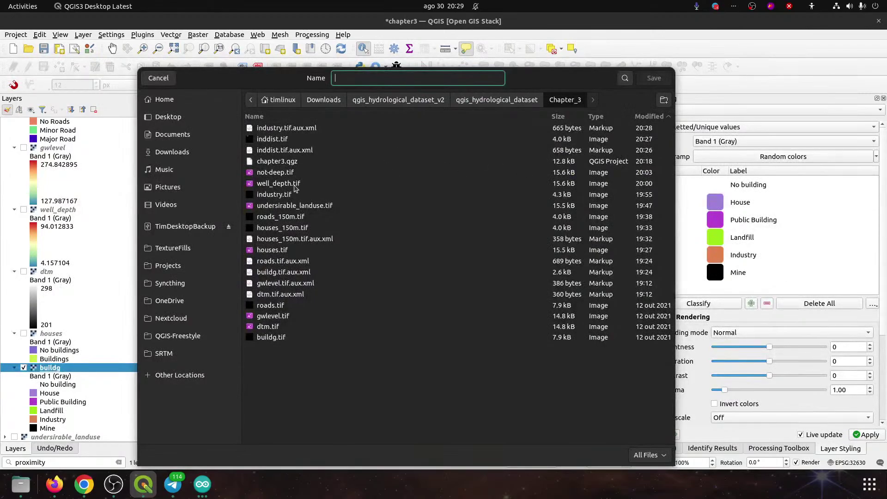
pyautogui.doubleClick(268, 195)
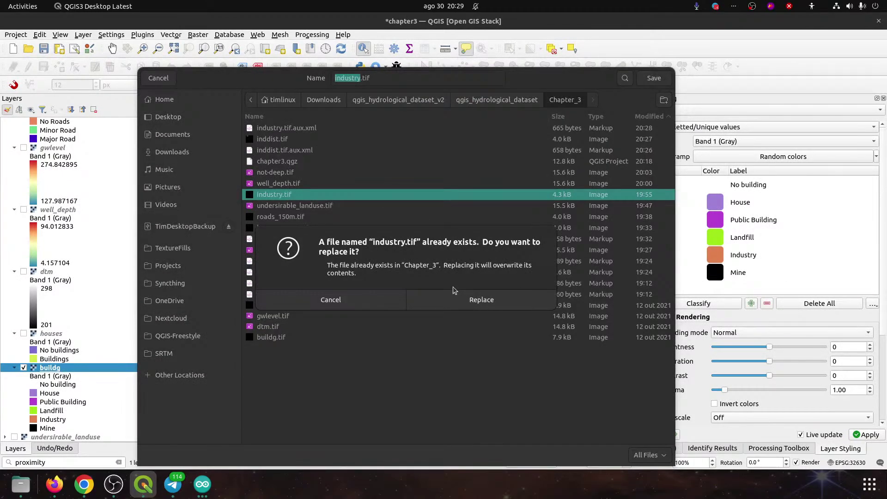
pyautogui.click(454, 299)
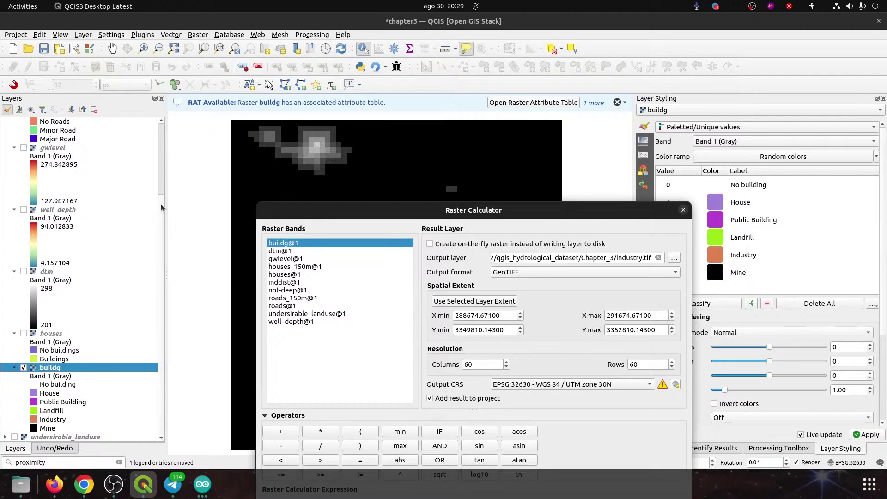
pyautogui.moveTo(304, 213); pyautogui.dragTo(243, 89)
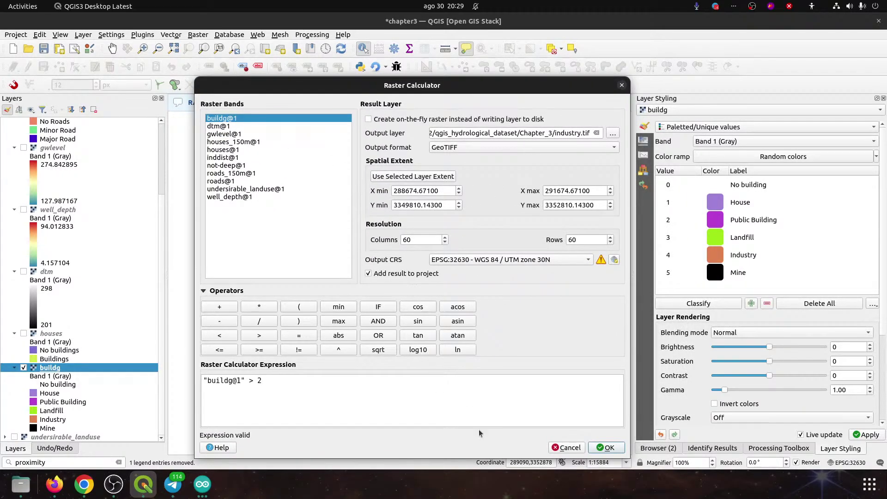
pyautogui.click(603, 448)
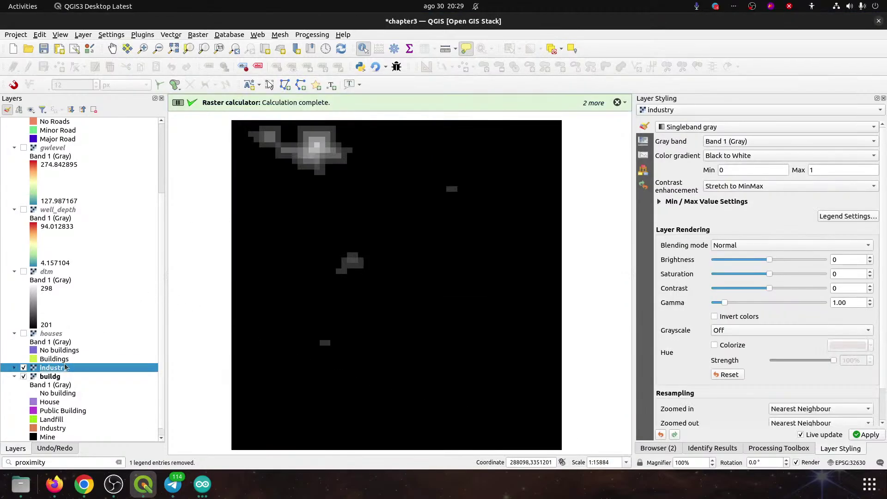
# - Move the new industry layer up within the Input Layers group, between roads and gwlevel
pyautogui.moveTo(65, 367); pyautogui.dragTo(66, 150)
pyautogui.scroll(4, 157, 202)
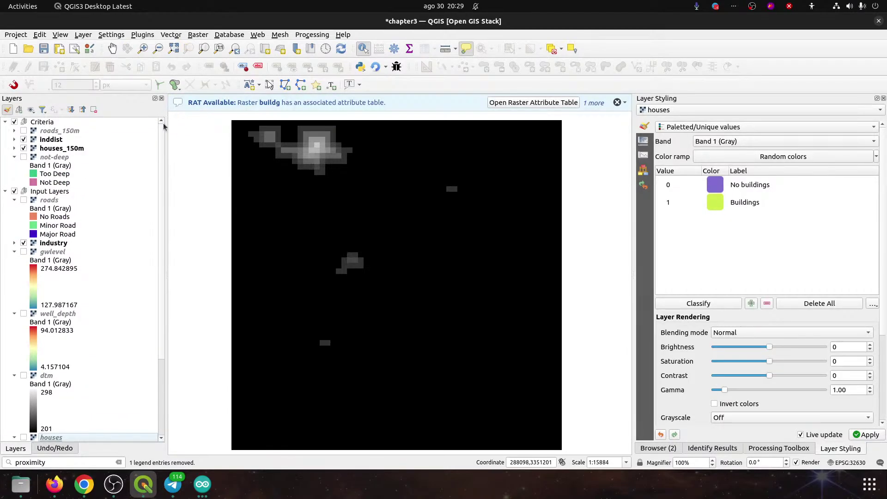
# - Move the industry layer into the Criteria group just below inddist, and hide the inddist and houses_150m layers
pyautogui.moveTo(49, 245); pyautogui.dragTo(84, 149)
pyautogui.click(23, 140)
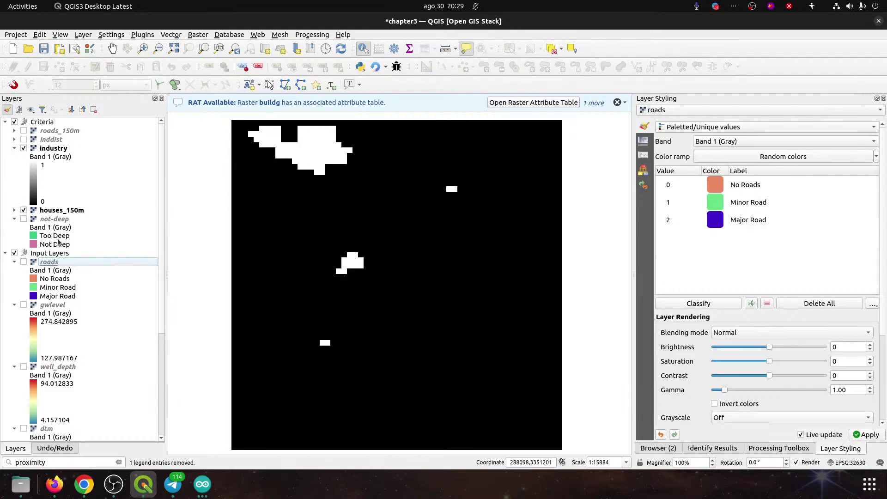
pyautogui.click(22, 209)
# - Set the industry layer's render type to Paletted/Unique values and classify its values
pyautogui.click(52, 150)
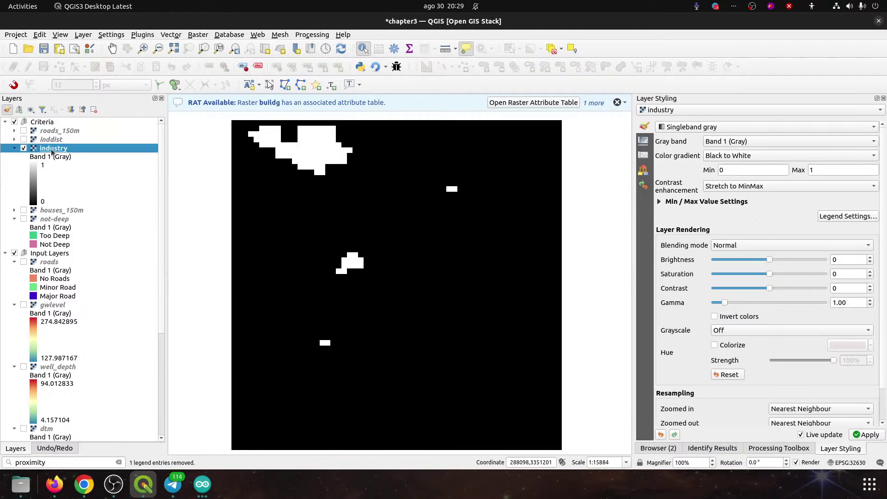
pyautogui.doubleClick(52, 151)
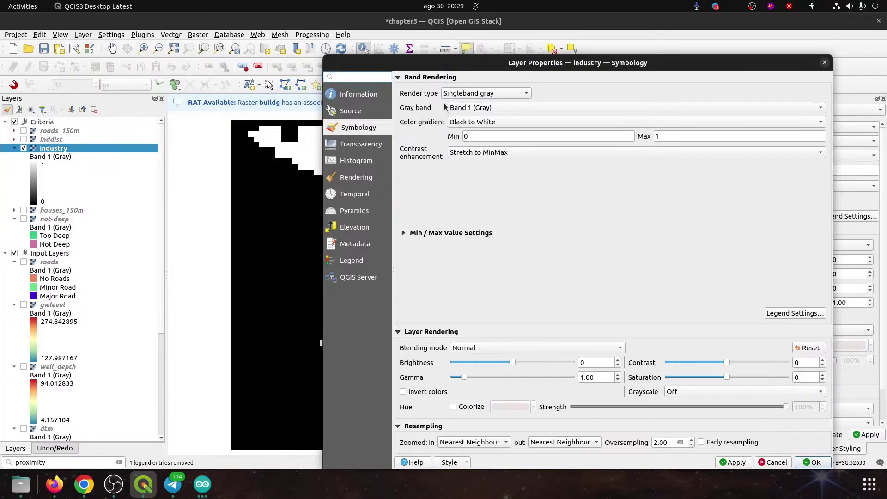
pyautogui.click(461, 95)
pyautogui.click(466, 82)
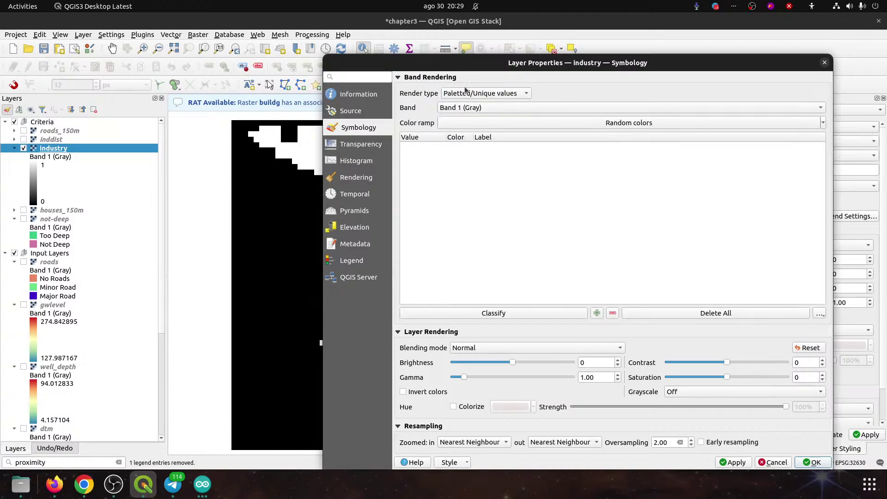
pyautogui.click(466, 312)
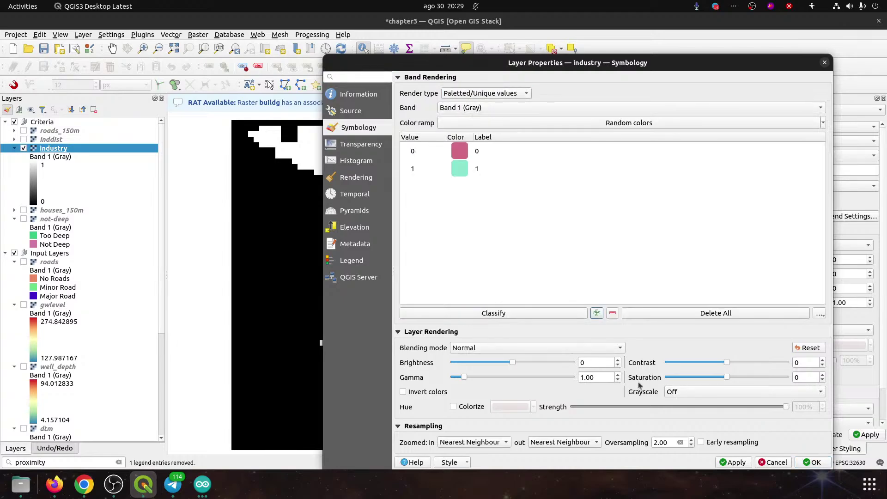
# - Label value 0 as "Industry" and value 1 as "Good Stuff" in the industry layer's symbology and apply the style
pyautogui.doubleClick(478, 151)
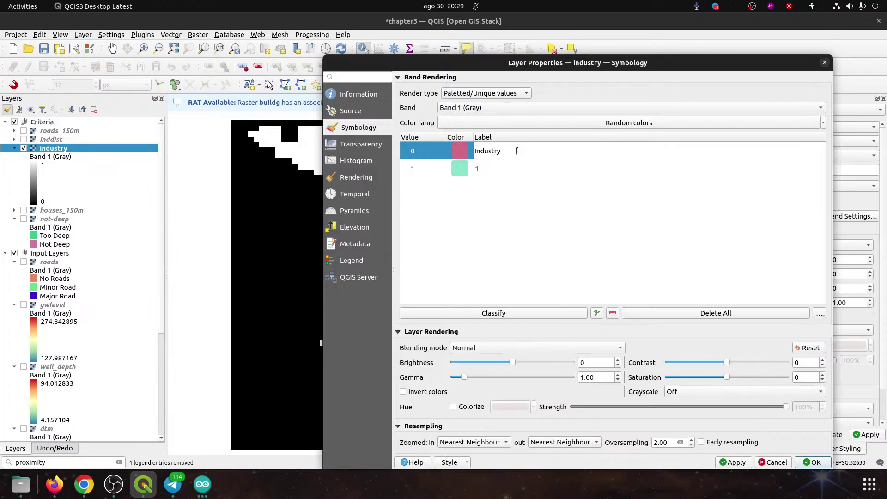
pyautogui.write('Industry')
pyautogui.doubleClick(484, 168)
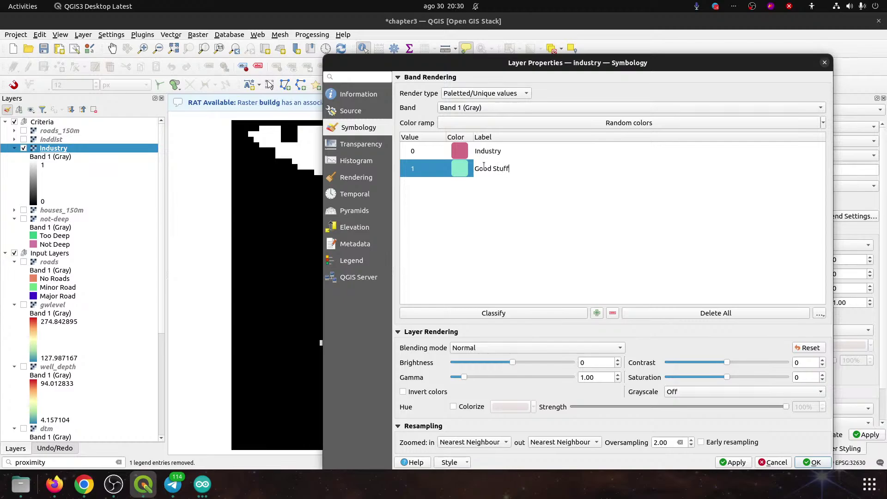
pyautogui.write('Good Stuff')
pyautogui.press('Return')
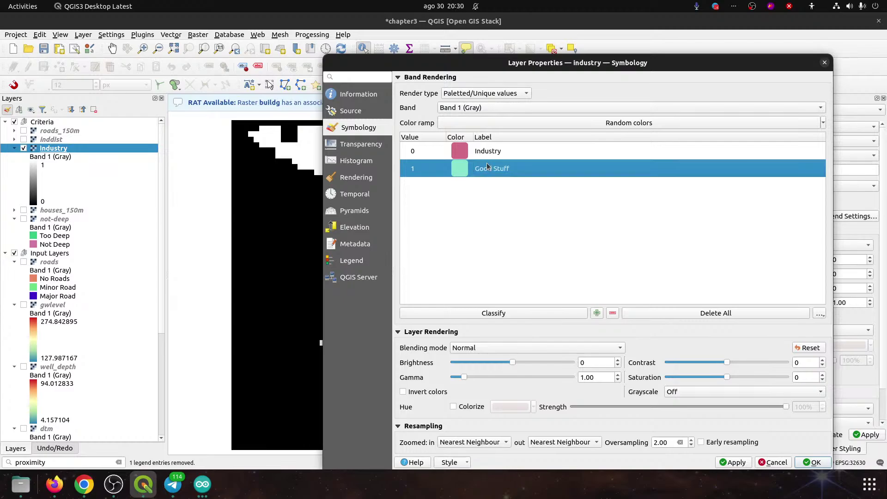
pyautogui.click(811, 463)
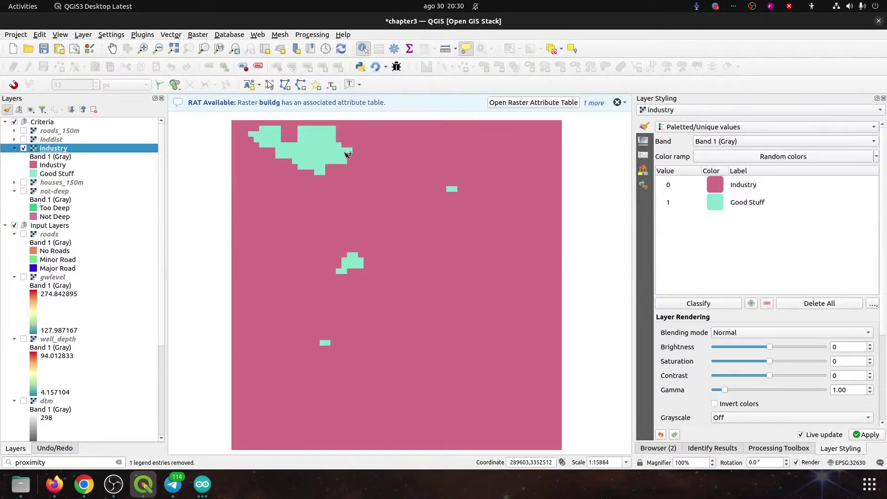
# - Return to the Proximity parameters and choose industry as the input layer
pyautogui.moveTo(886, 121); pyautogui.dragTo(570, 101)
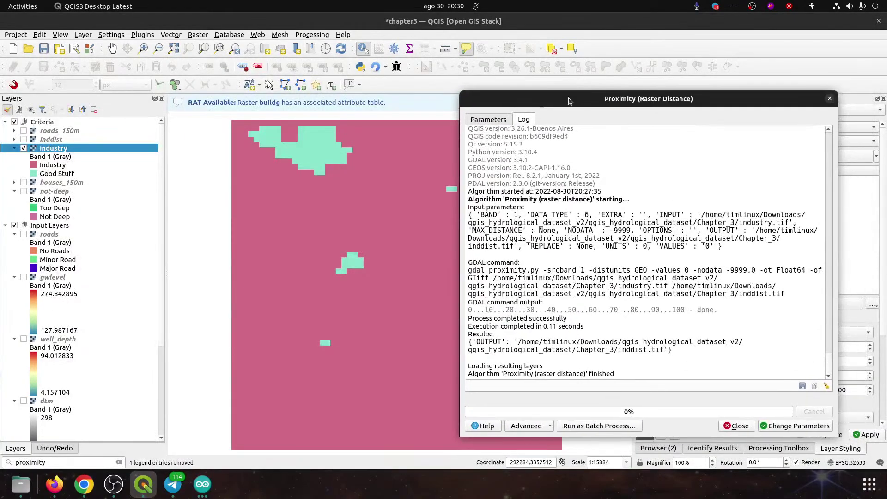
pyautogui.click(490, 121)
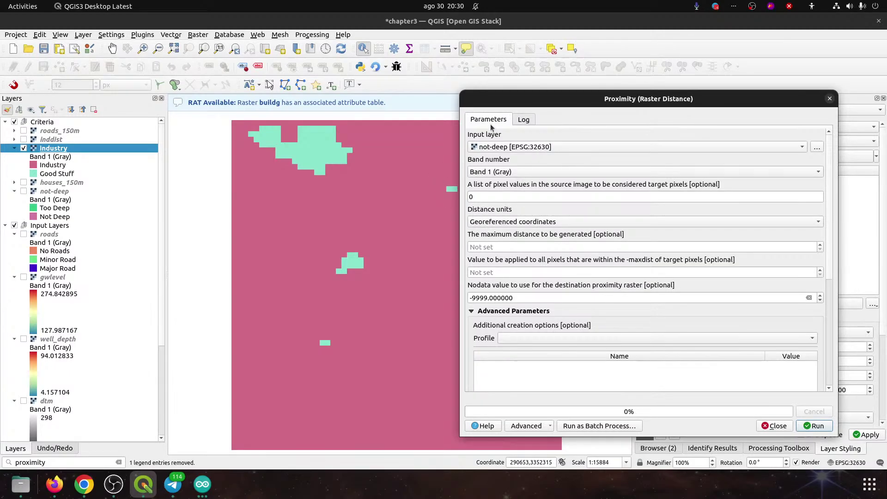
pyautogui.click(496, 148)
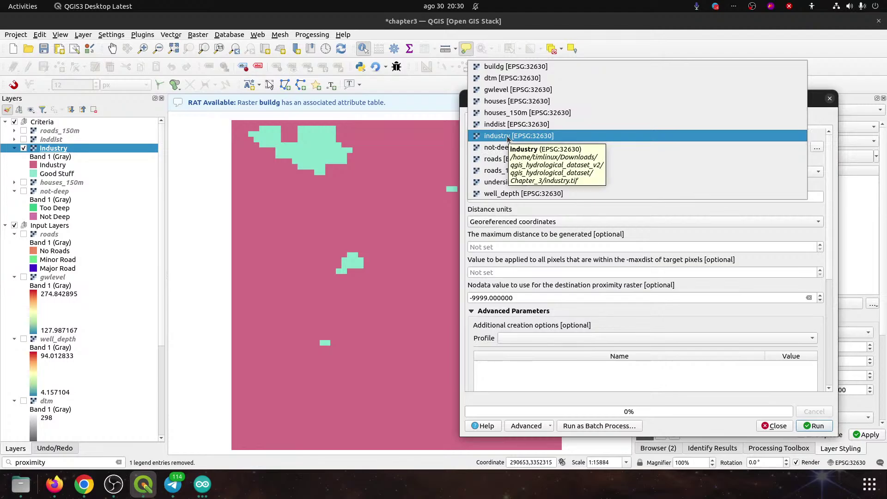
pyautogui.click(507, 137)
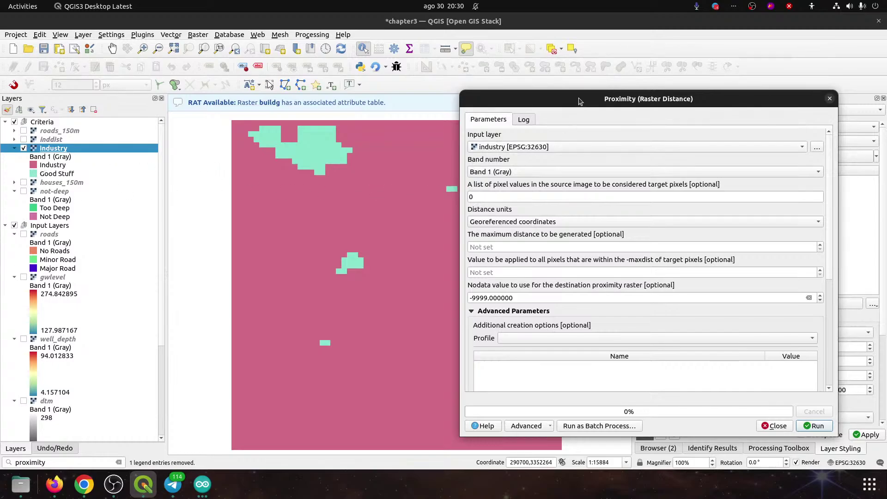
pyautogui.moveTo(578, 99); pyautogui.dragTo(425, 153)
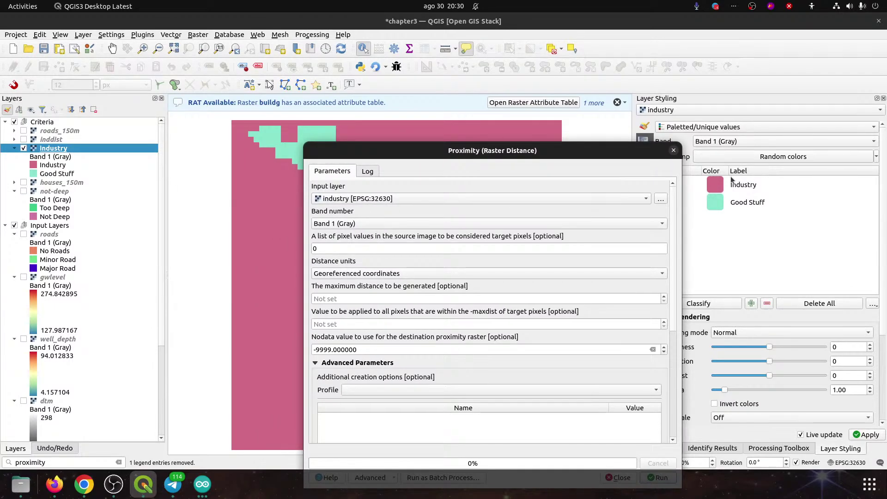
pyautogui.moveTo(375, 155); pyautogui.dragTo(374, 66)
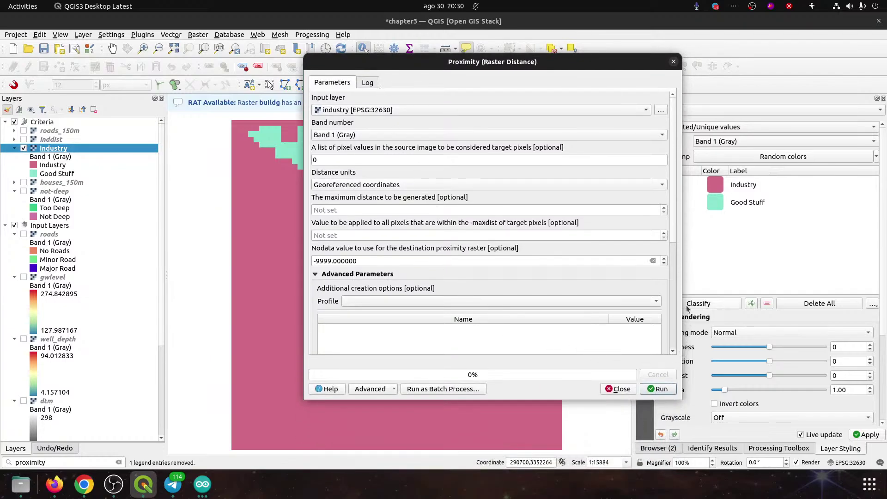
# - Remove the old inddist layer from the project and save the project
pyautogui.click(48, 140)
pyautogui.hotkey('ctrl', 'd')
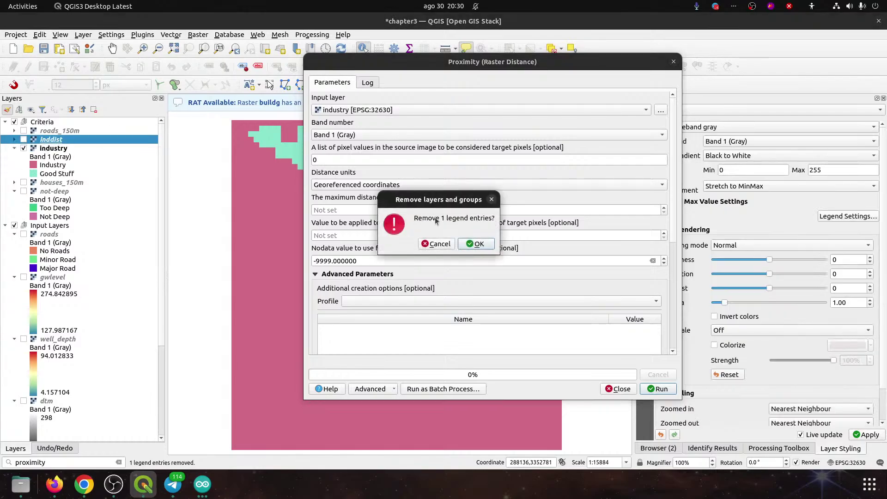
pyautogui.click(471, 242)
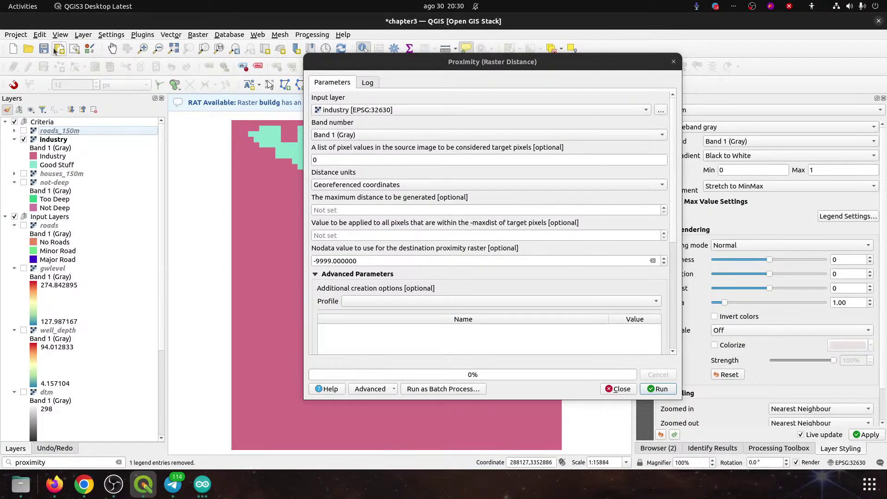
pyautogui.hotkey('ctrl', 's')
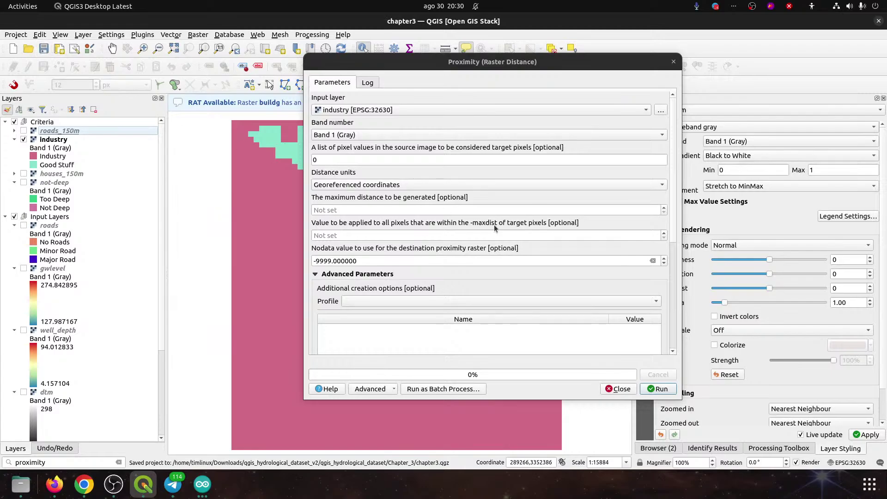
# - Run Proximity on industry with target pixel value 0 and identify a map location in the resulting inddist layer
pyautogui.click(674, 319)
pyautogui.click(657, 390)
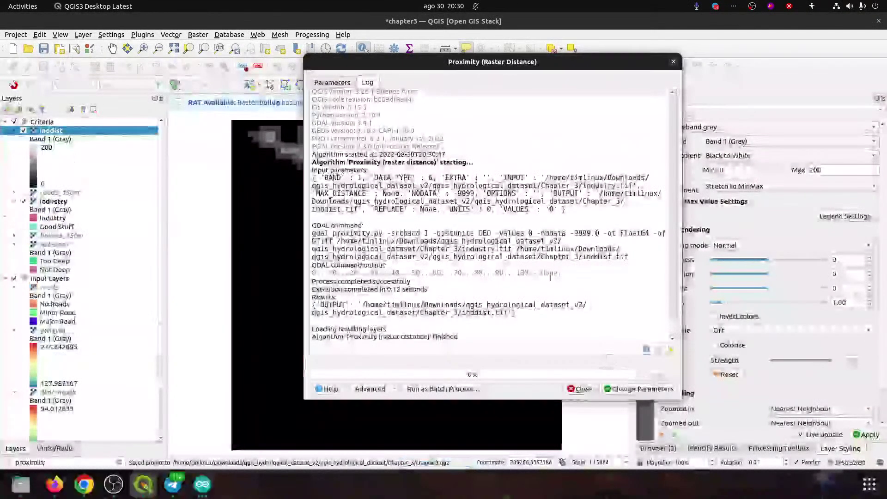
pyautogui.moveTo(426, 61); pyautogui.dragTo(497, 176)
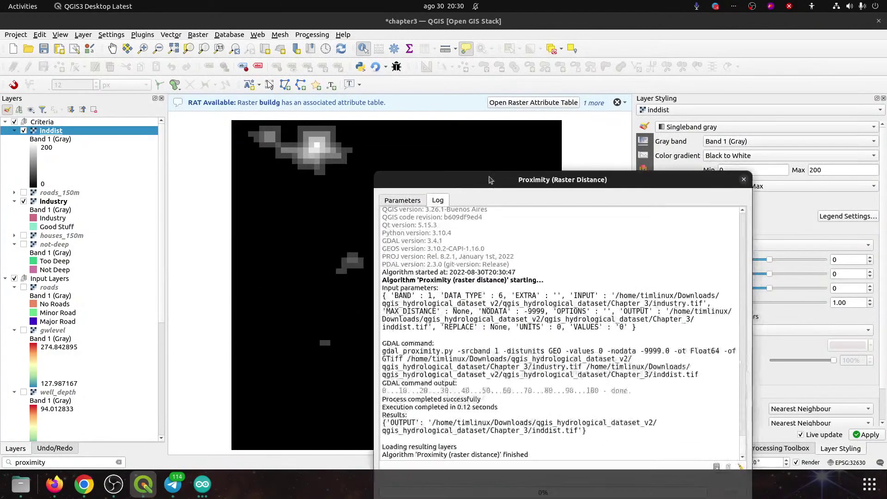
pyautogui.click(352, 180)
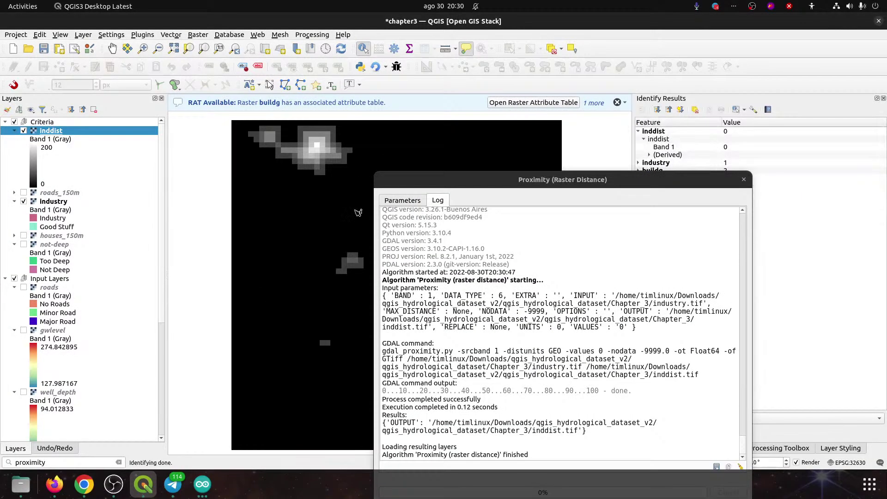
pyautogui.moveTo(463, 182); pyautogui.dragTo(425, 230)
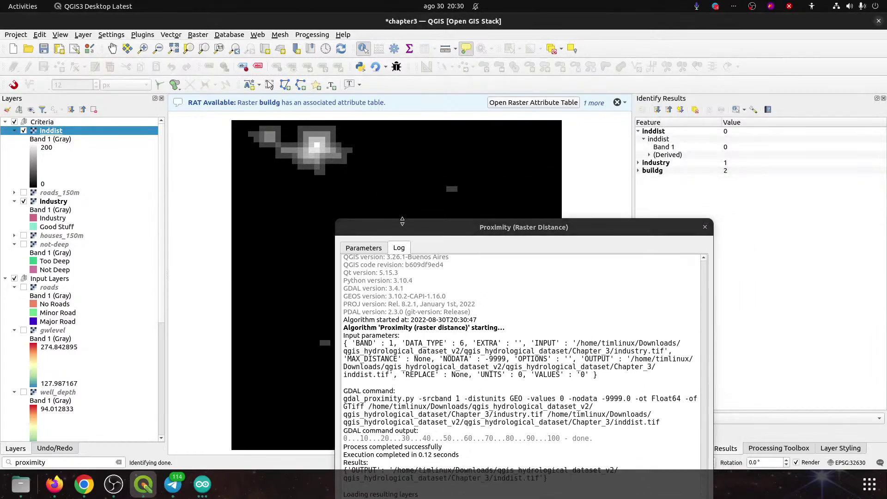
pyautogui.moveTo(403, 227); pyautogui.dragTo(406, 95)
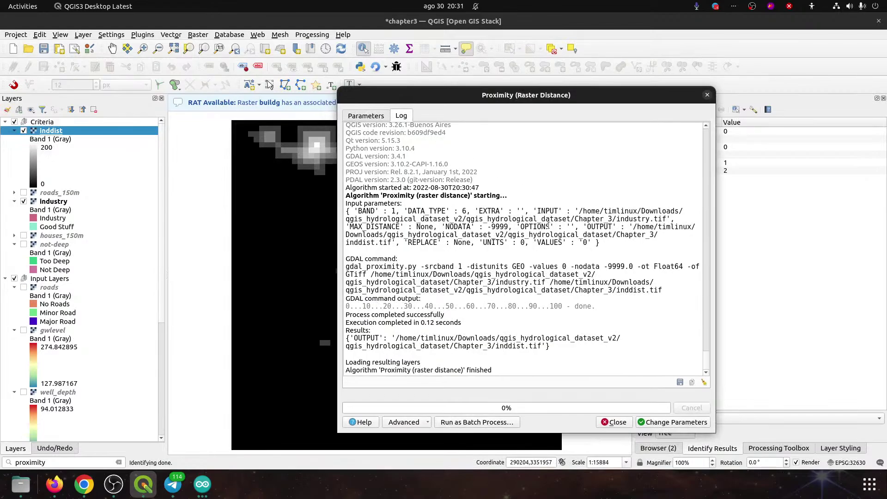
# - Review the Proximity parameters and set the target pixel value to 1
pyautogui.click(367, 116)
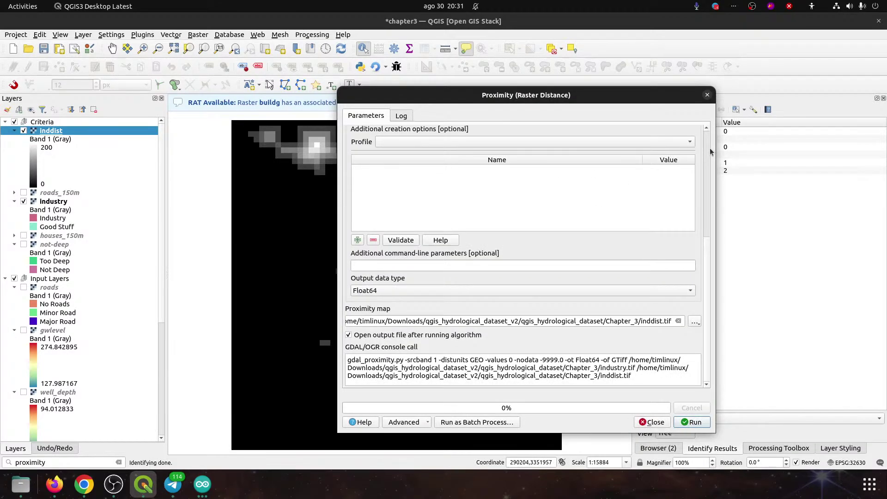
pyautogui.scroll(5, 707, 141)
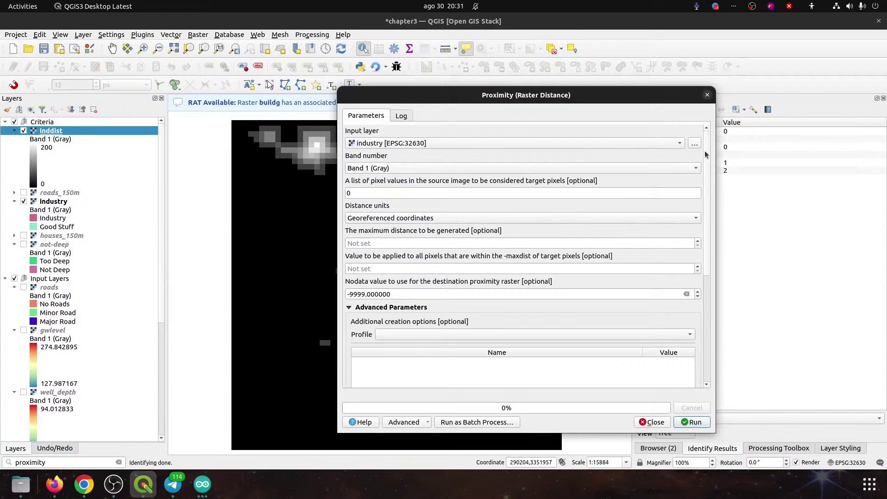
pyautogui.moveTo(709, 143); pyautogui.dragTo(710, 277)
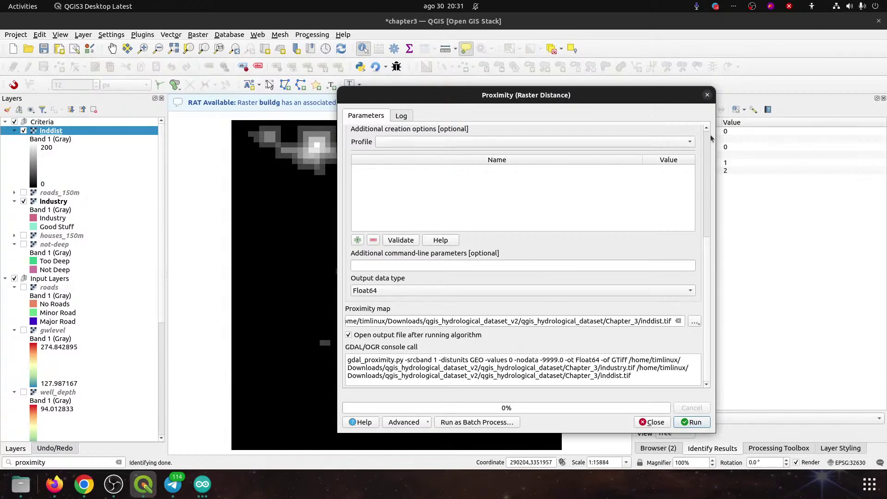
pyautogui.scroll(5, 706, 142)
pyautogui.moveTo(354, 193); pyautogui.dragTo(328, 195)
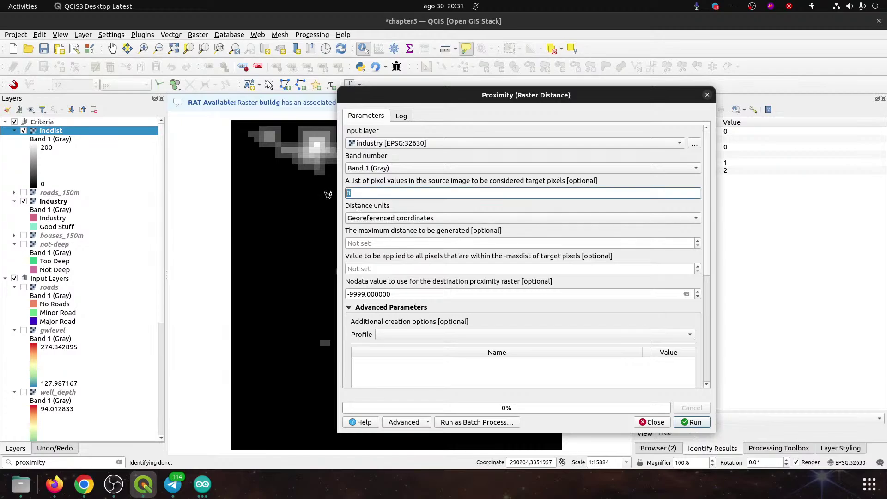
pyautogui.write('1')
# - Remove the current inddist layer and rerun Proximity to produce a new inddist.tif from the industry layer
pyautogui.click(55, 132)
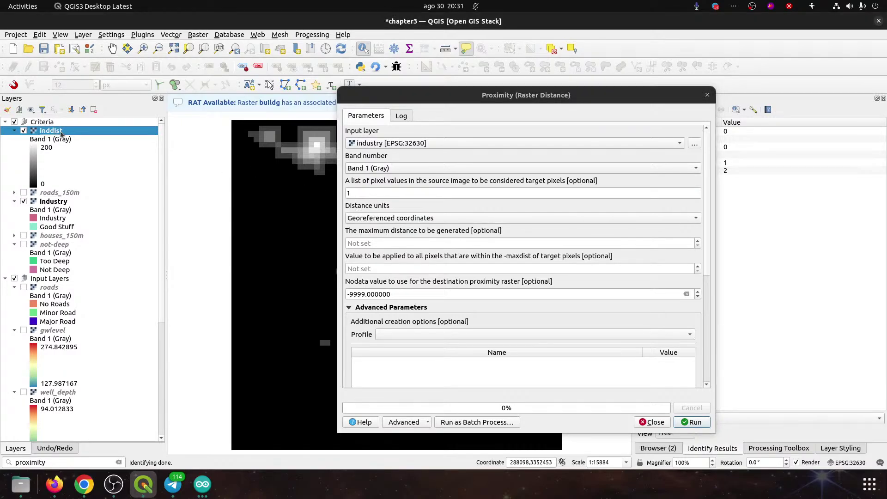
pyautogui.hotkey('ctrl', 'd')
pyautogui.click(472, 243)
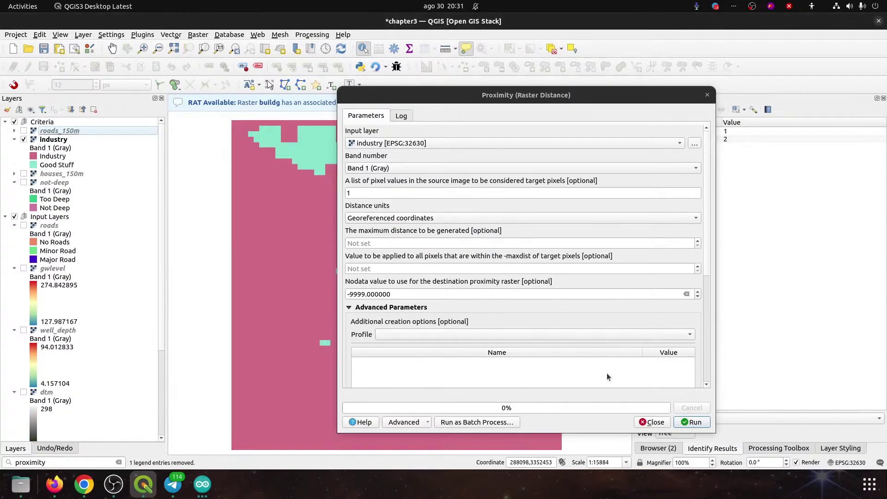
pyautogui.click(690, 423)
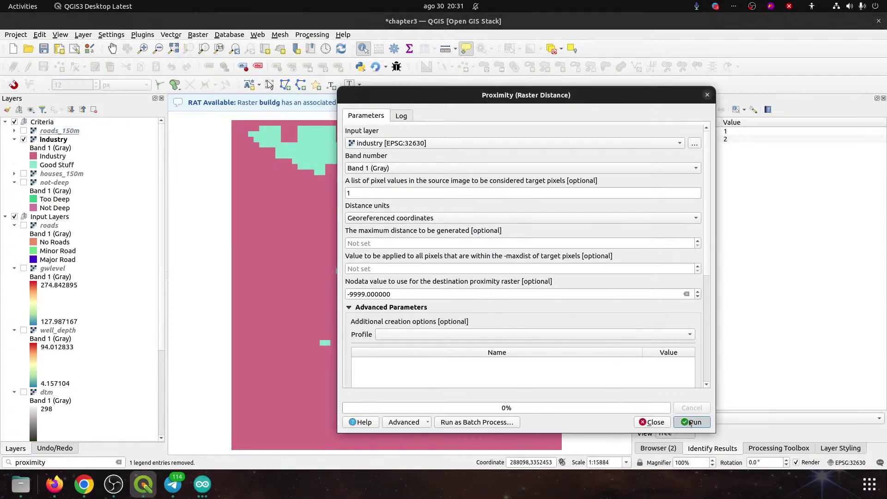
pyautogui.click(690, 422)
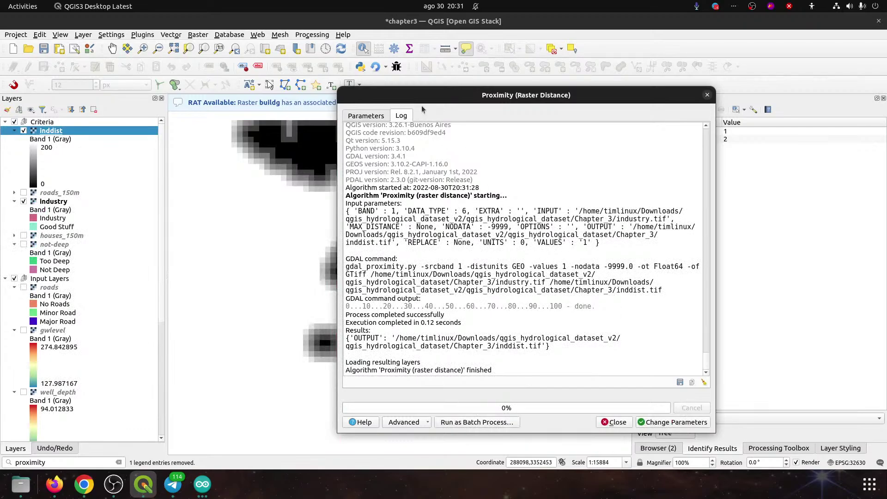
# - Identify the new inddist layer's pixel values at several locations in and around the industry patches
pyautogui.moveTo(420, 95); pyautogui.dragTo(447, 302)
pyautogui.click(387, 214)
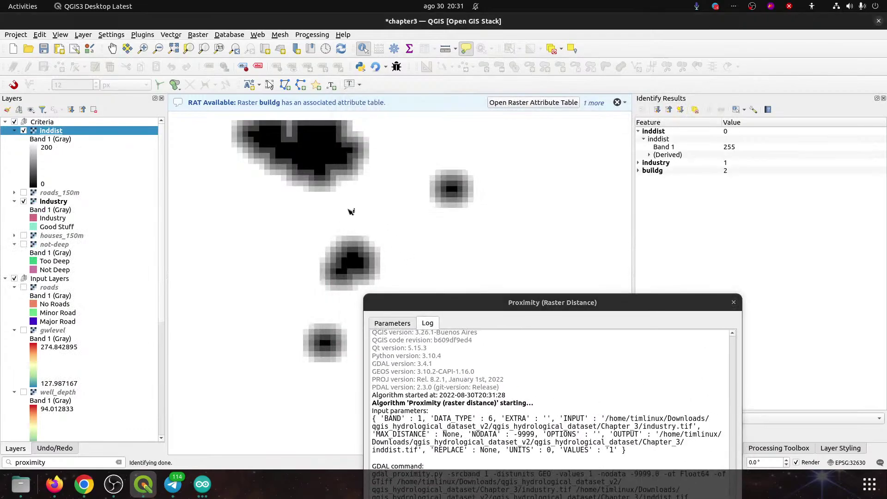
pyautogui.click(334, 172)
pyautogui.click(328, 159)
pyautogui.click(358, 178)
pyautogui.moveTo(432, 300); pyautogui.dragTo(438, 123)
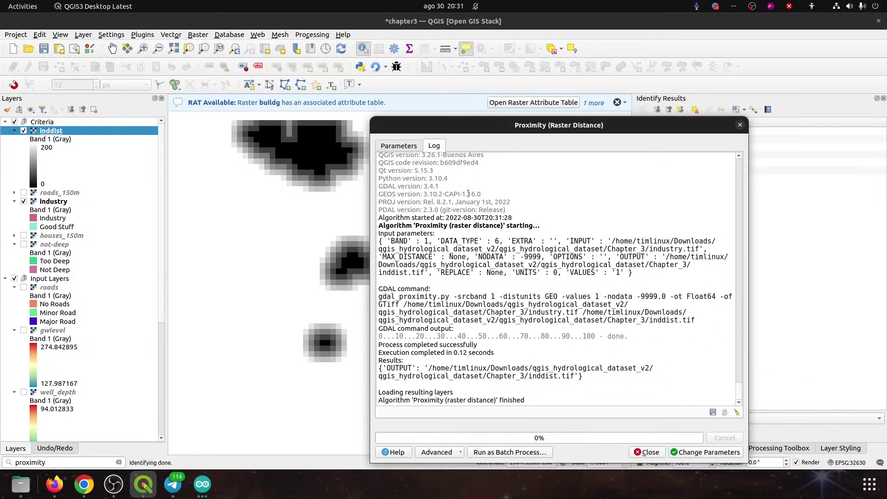
# - Review the Proximity parameters and the gdal_proximity.py console call, and close the tool
pyautogui.click(401, 147)
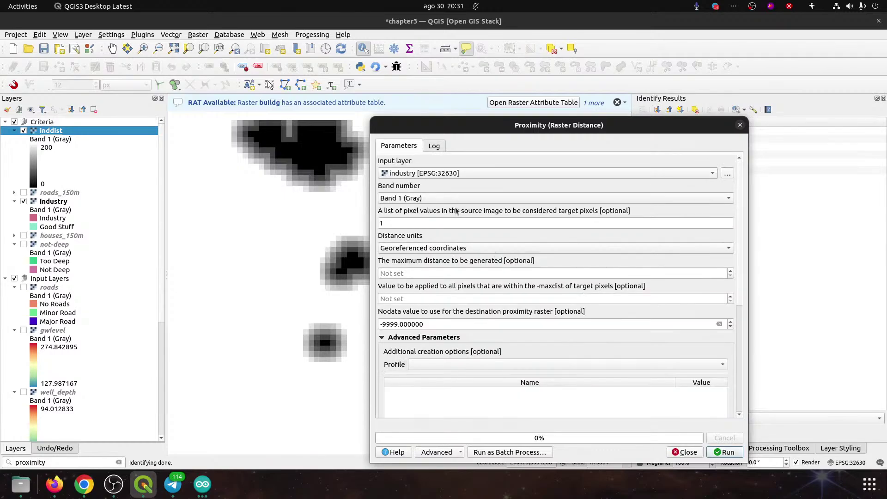
pyautogui.click(726, 453)
pyautogui.moveTo(740, 299); pyautogui.dragTo(738, 414)
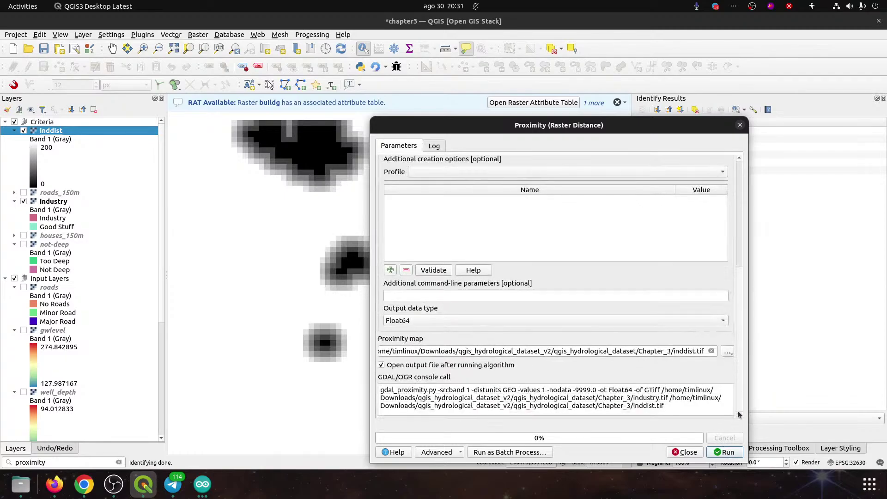
pyautogui.moveTo(436, 390); pyautogui.dragTo(380, 390)
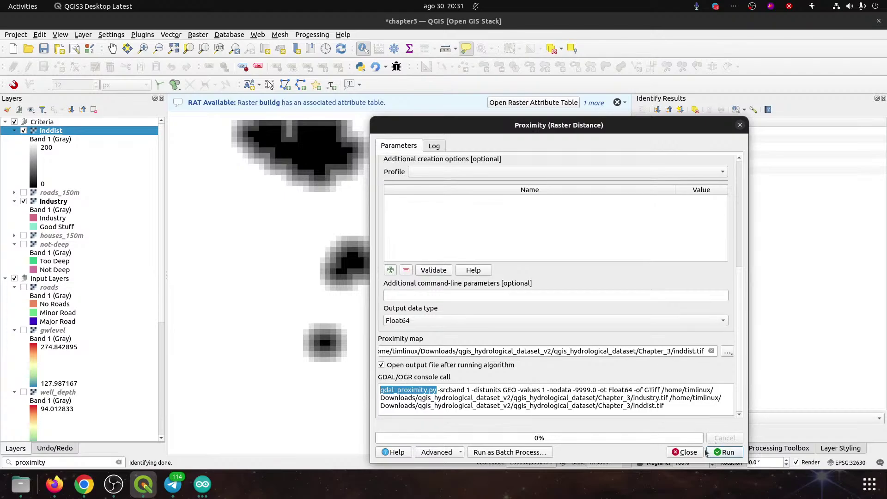
pyautogui.click(680, 454)
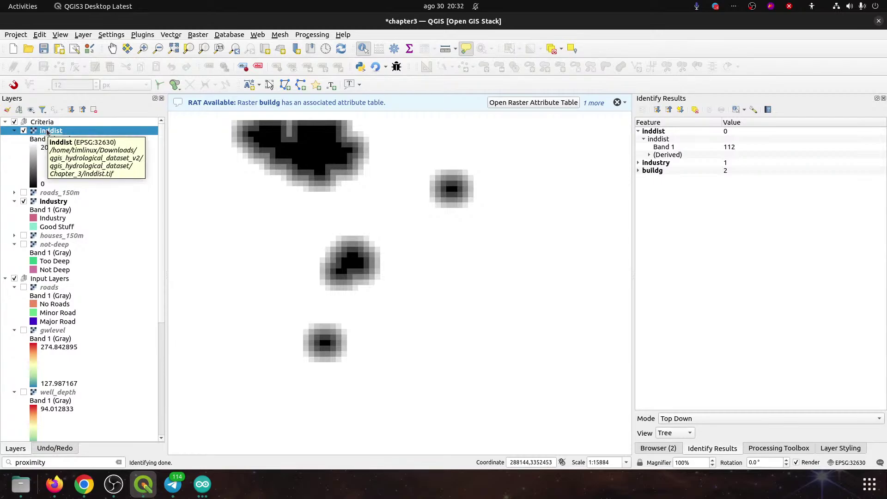
# - Remove the inddist layer from the Criteria group and save the project
pyautogui.hotkey('ctrl', 'd')
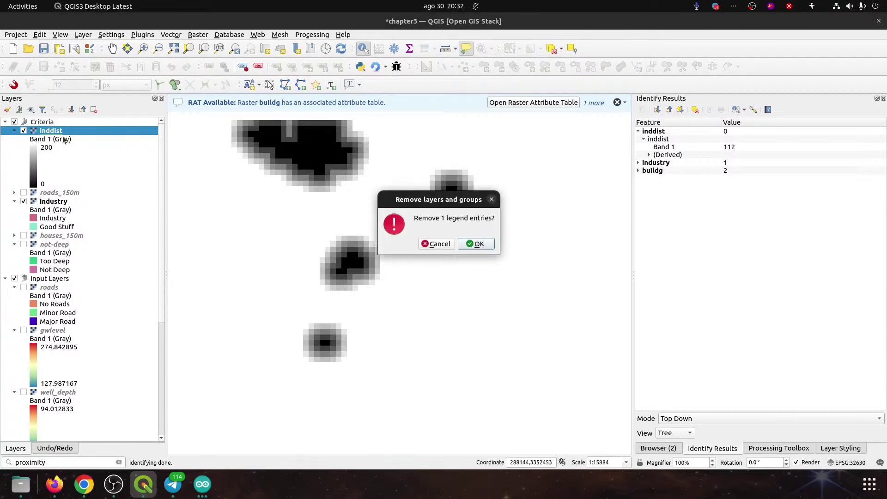
pyautogui.click(470, 251)
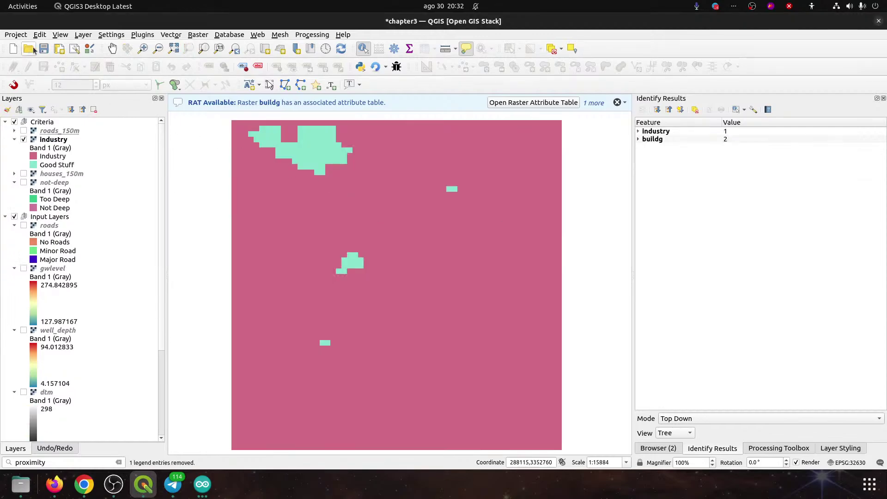
pyautogui.click(43, 49)
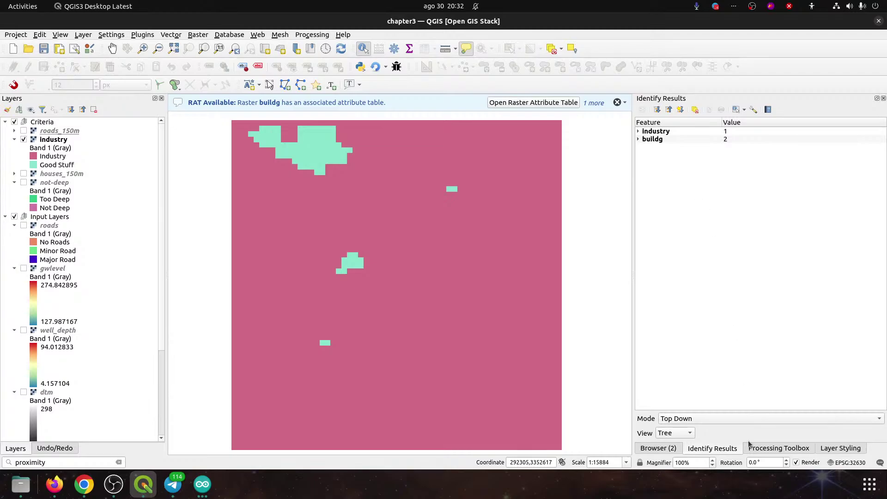
# - Search the processing algorithms for "distance" and examine the parameters of GRASS r.distance
pyautogui.click(778, 448)
pyautogui.click(658, 121)
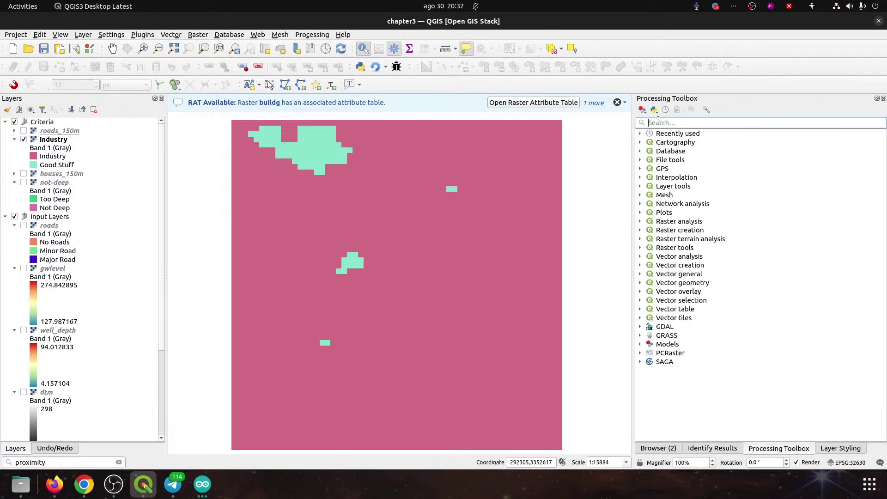
pyautogui.write('distance')
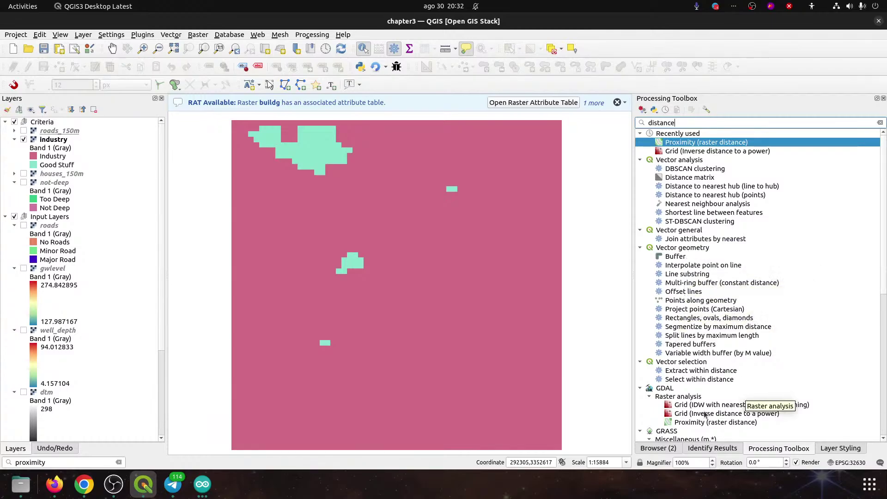
pyautogui.scroll(-1, 704, 414)
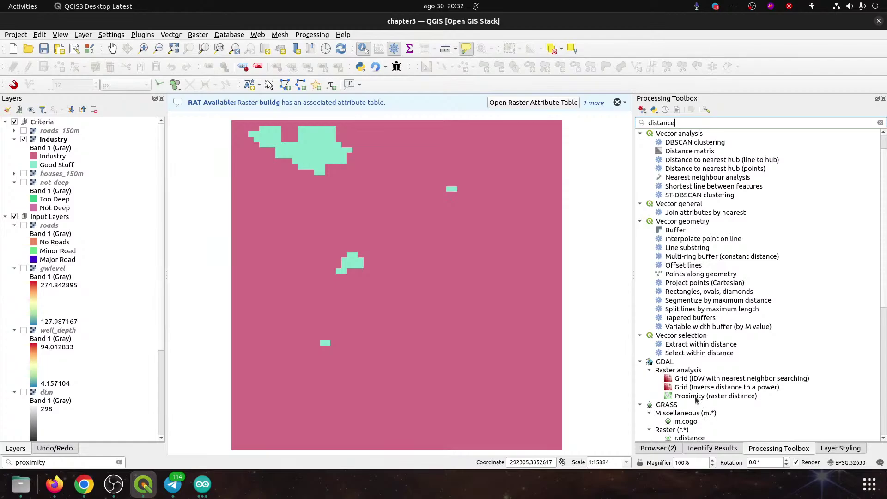
pyautogui.click(696, 397)
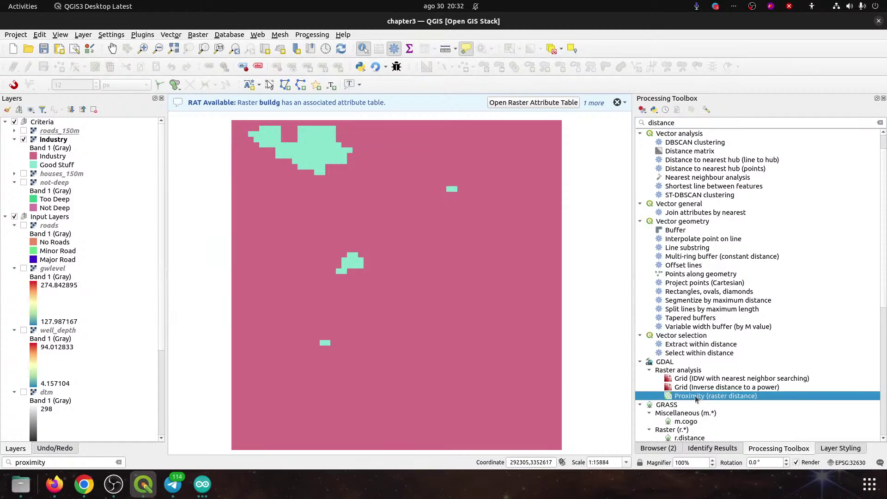
pyautogui.scroll(-2, 696, 399)
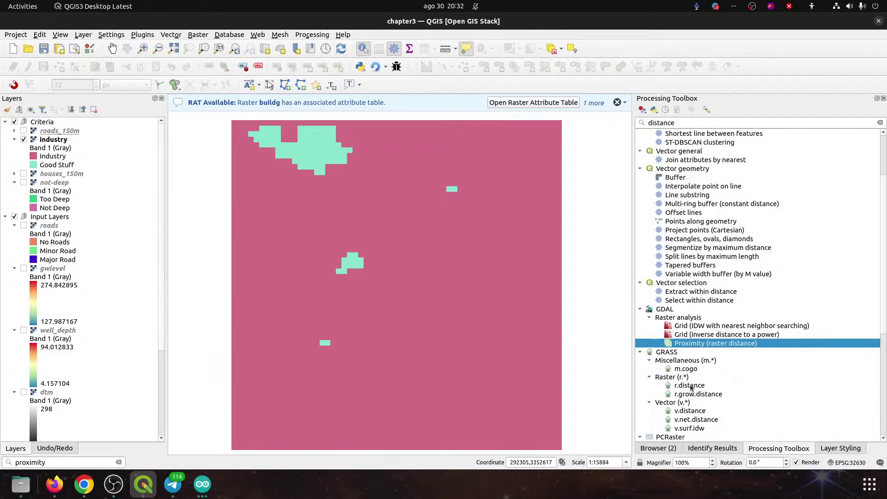
pyautogui.click(691, 387)
pyautogui.doubleClick(690, 386)
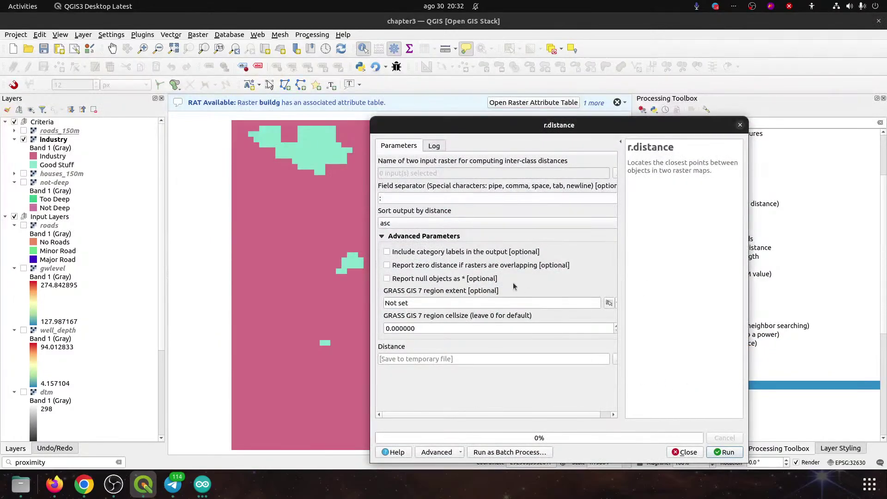
pyautogui.moveTo(471, 124); pyautogui.dragTo(456, 143)
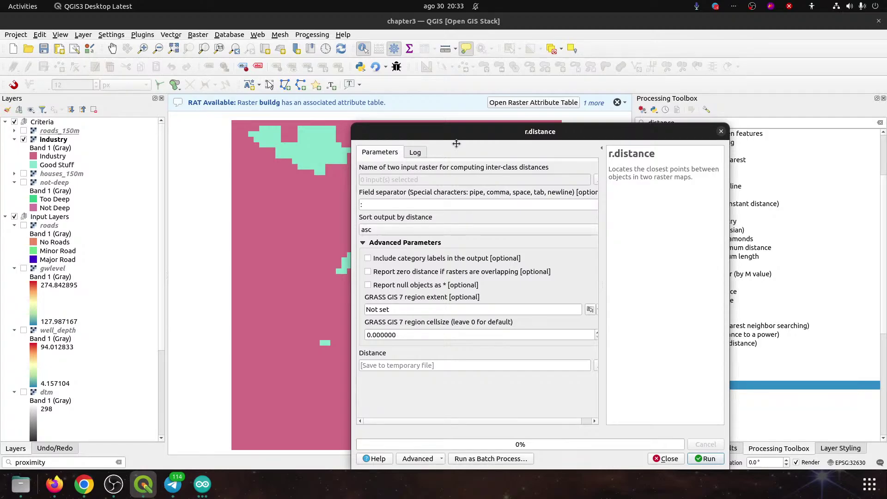
pyautogui.click(721, 131)
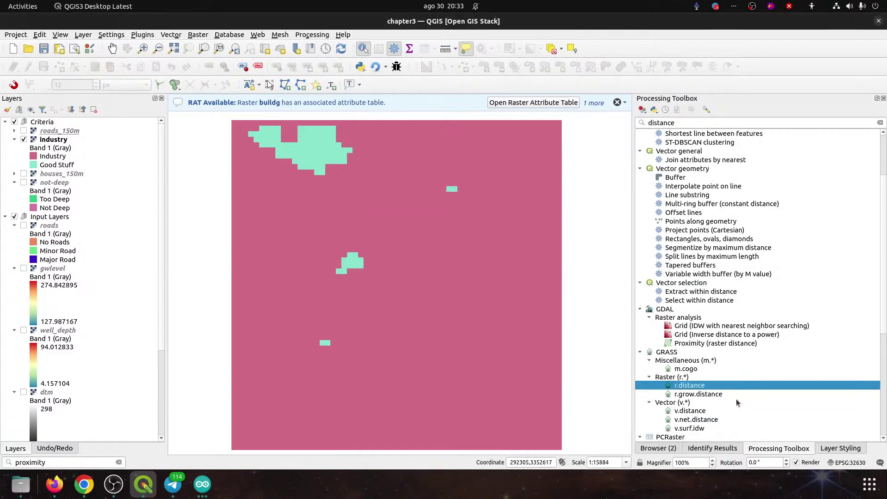
# - Examine the parameters and description of the PCRaster inversedistance algorithm
pyautogui.scroll(-1, 735, 408)
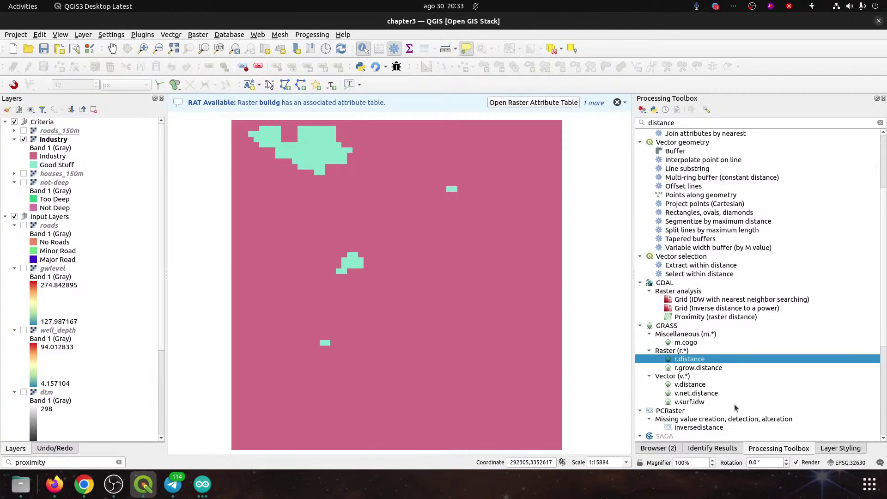
pyautogui.click(696, 429)
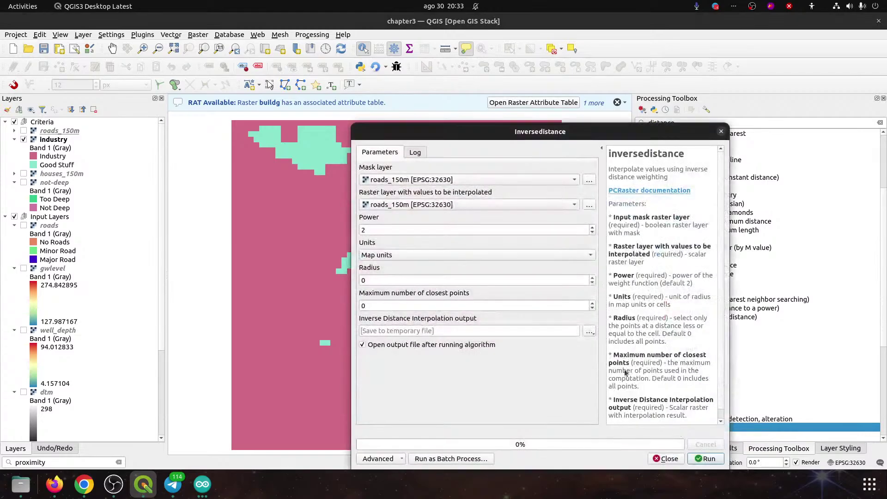
pyautogui.click(720, 131)
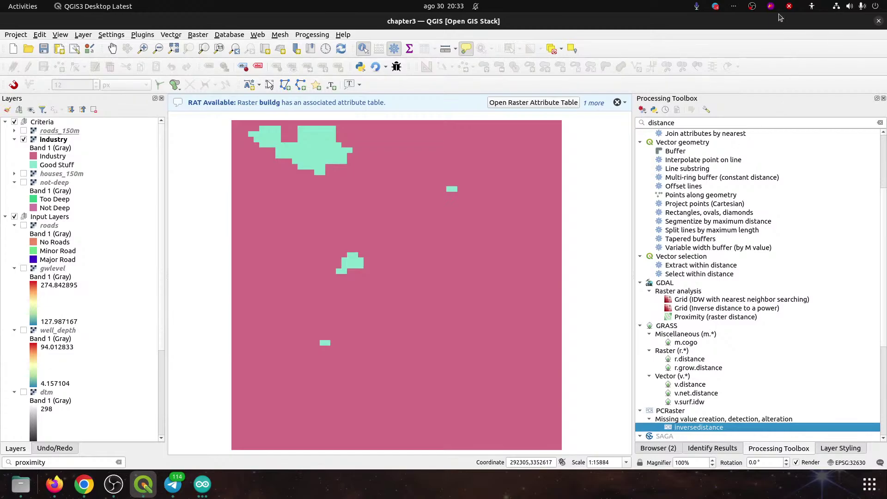
# - Start Proximity (raster distance) and choose industry as the input layer
pyautogui.scroll(4, 714, 171)
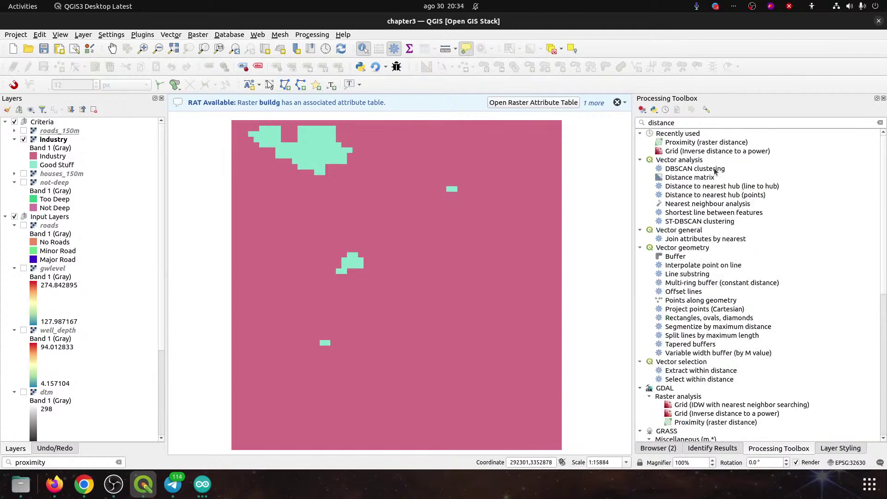
pyautogui.doubleClick(686, 143)
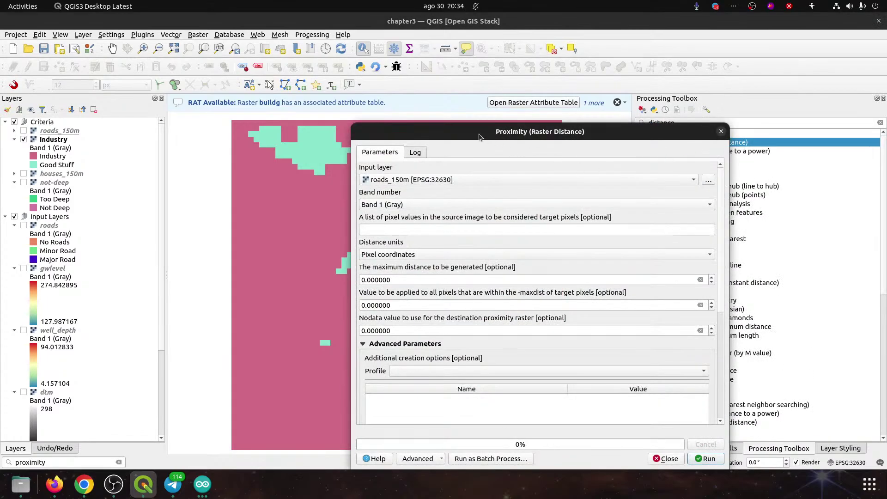
pyautogui.moveTo(478, 134); pyautogui.dragTo(351, 106)
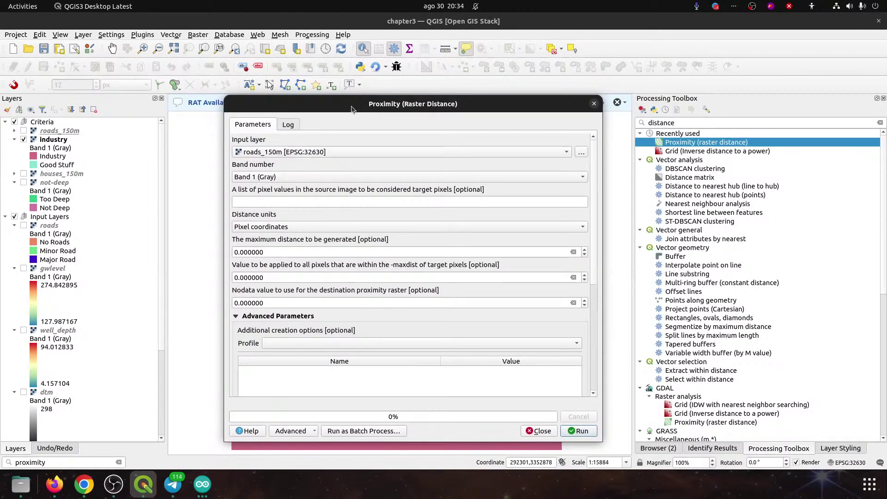
pyautogui.click(325, 152)
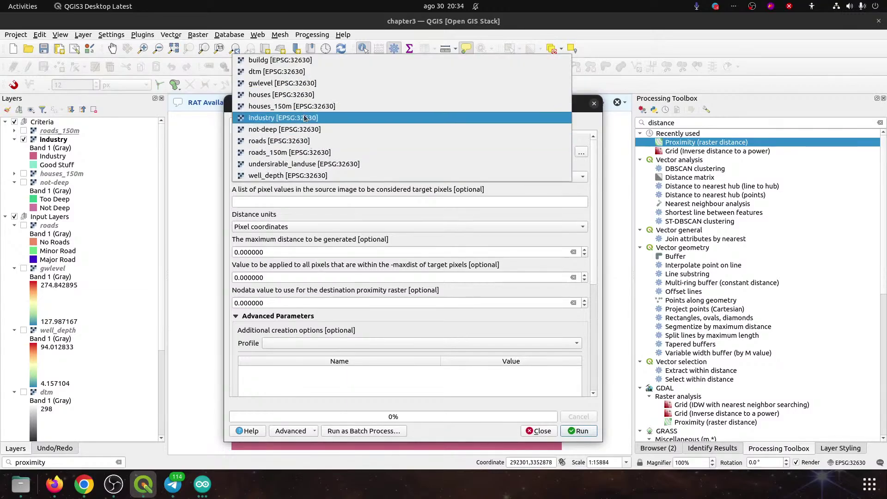
pyautogui.click(306, 117)
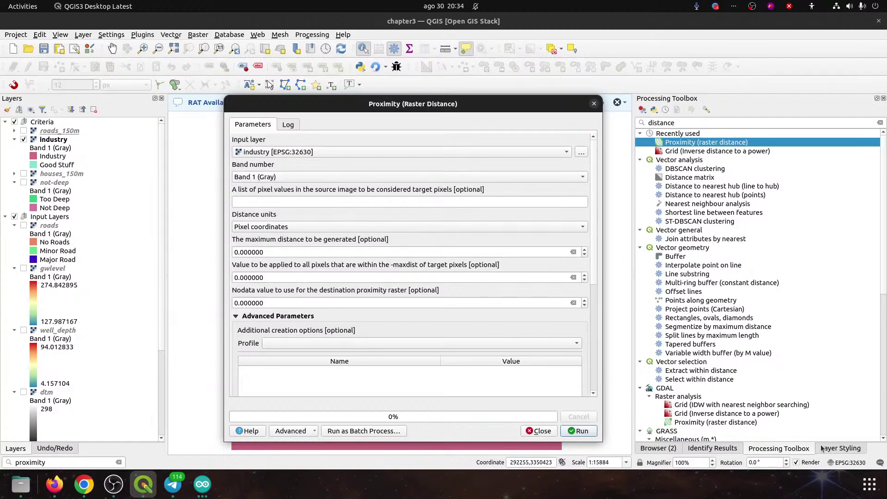
# - Check the industry layer's class values in its styling and set the Proximity distance units to Georeferenced coordinates
pyautogui.click(838, 448)
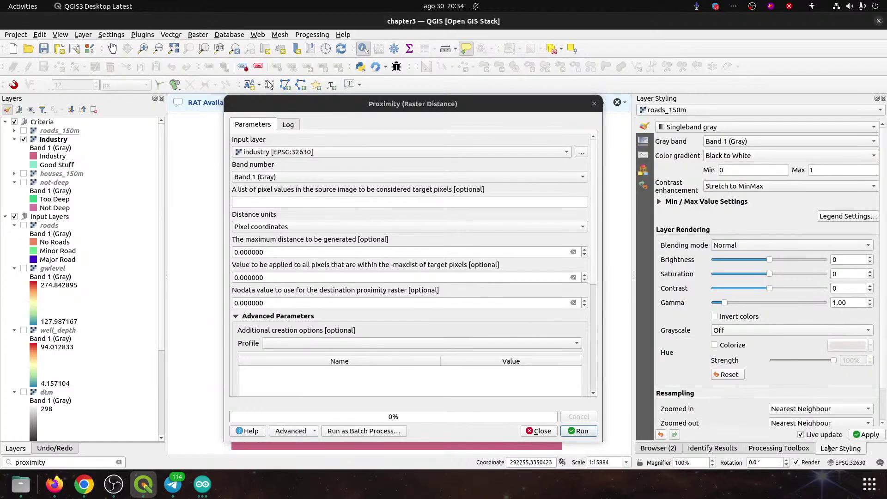
pyautogui.click(53, 141)
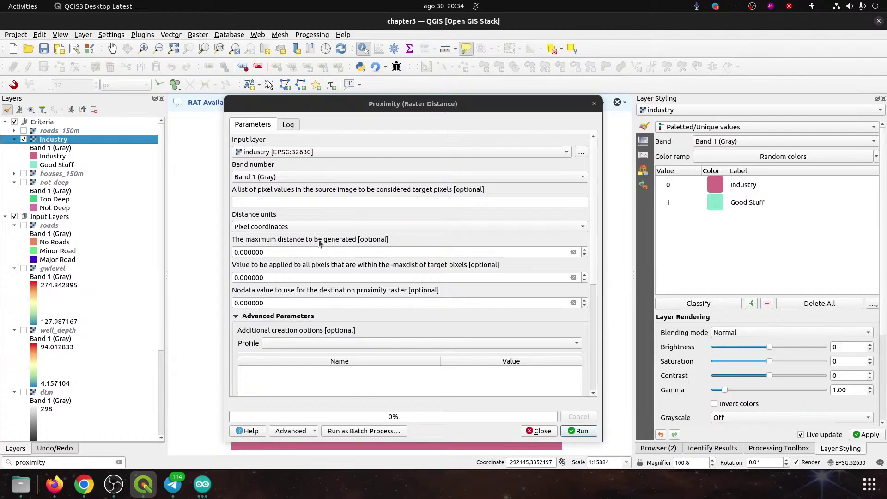
pyautogui.click(298, 226)
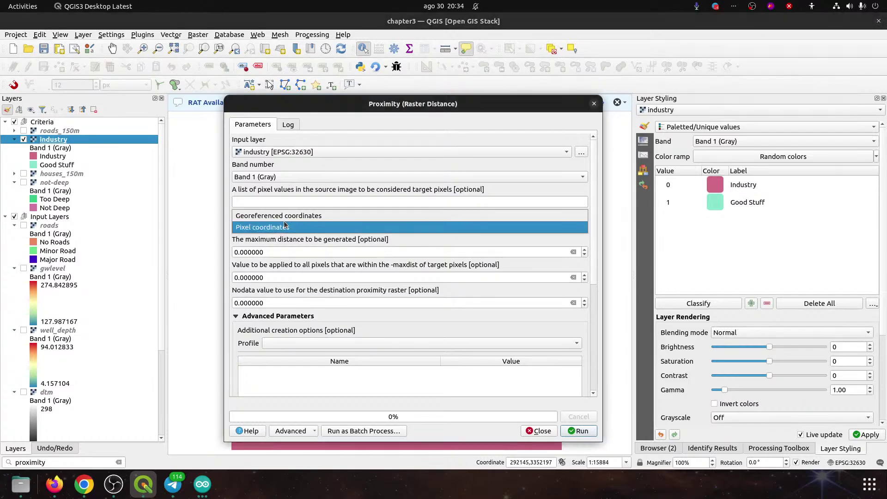
pyautogui.click(284, 217)
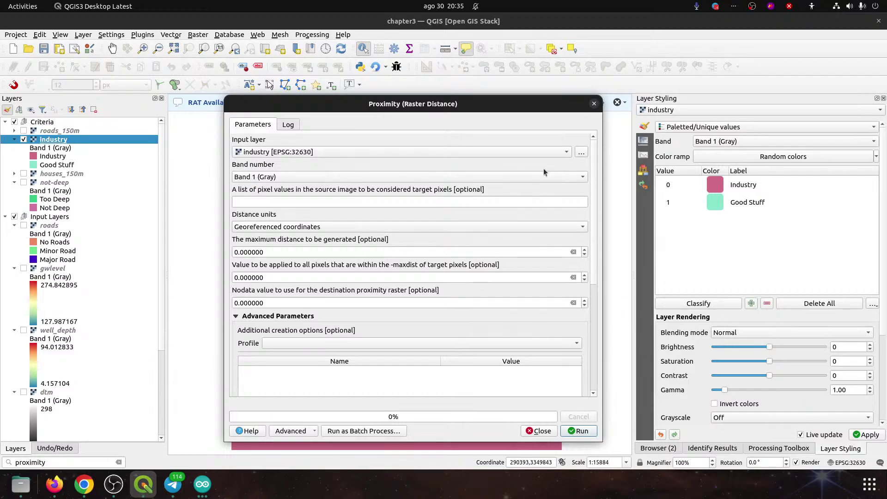
# - Set the proximity map output to inddist.tif in Chapter_3, replacing the existing file, and run Proximity
pyautogui.scroll(-5, 596, 355)
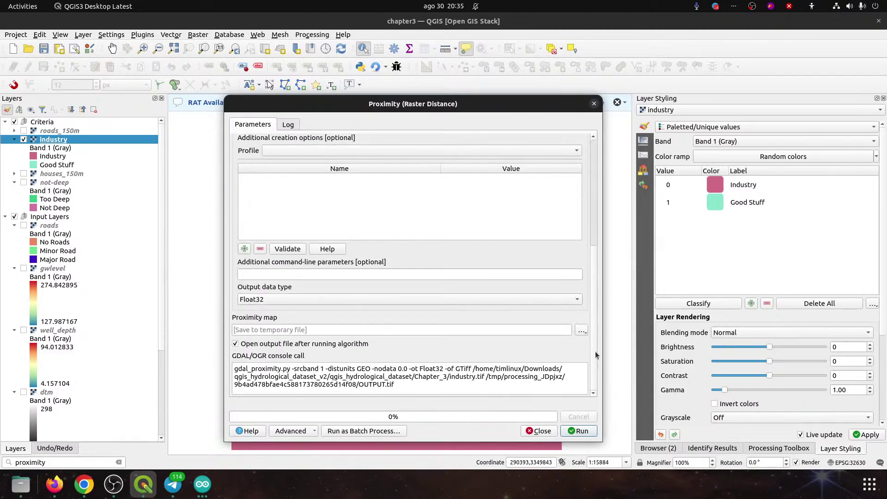
pyautogui.click(581, 331)
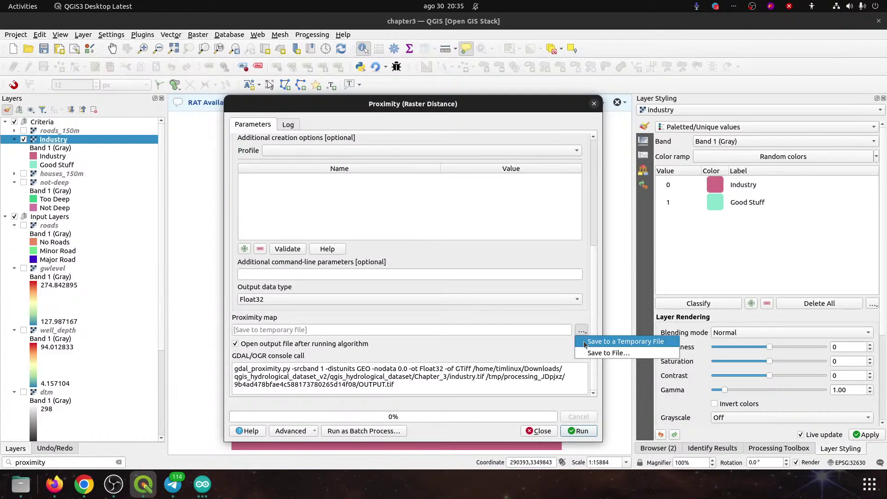
pyautogui.click(601, 353)
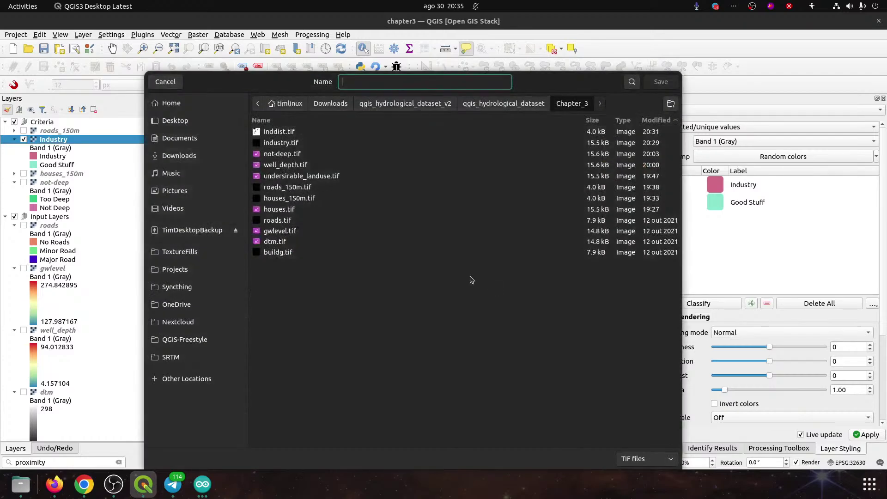
pyautogui.doubleClick(279, 131)
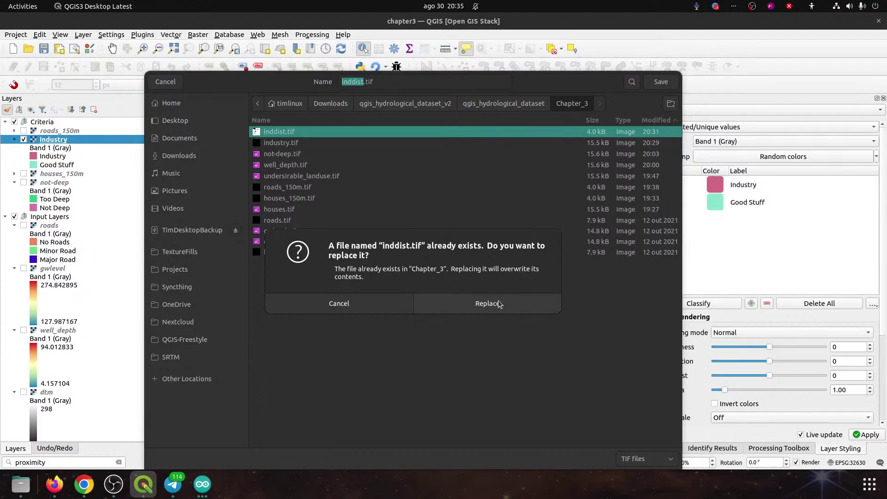
pyautogui.click(499, 303)
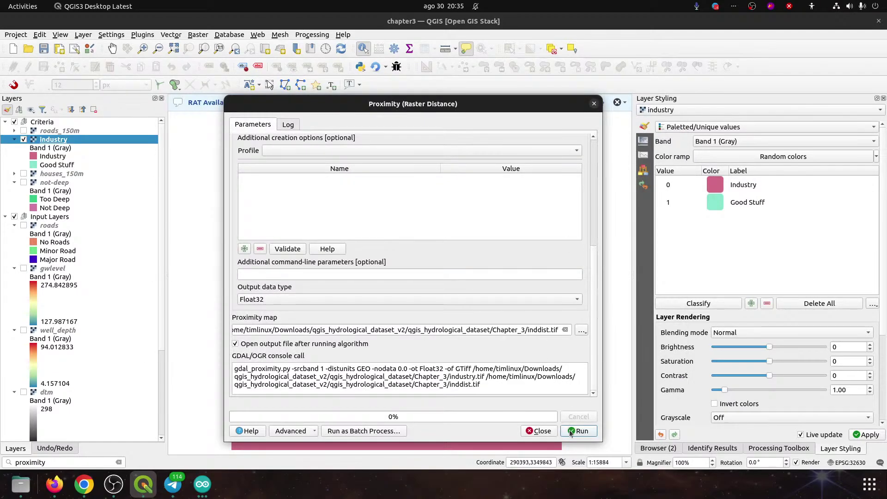
pyautogui.click(570, 432)
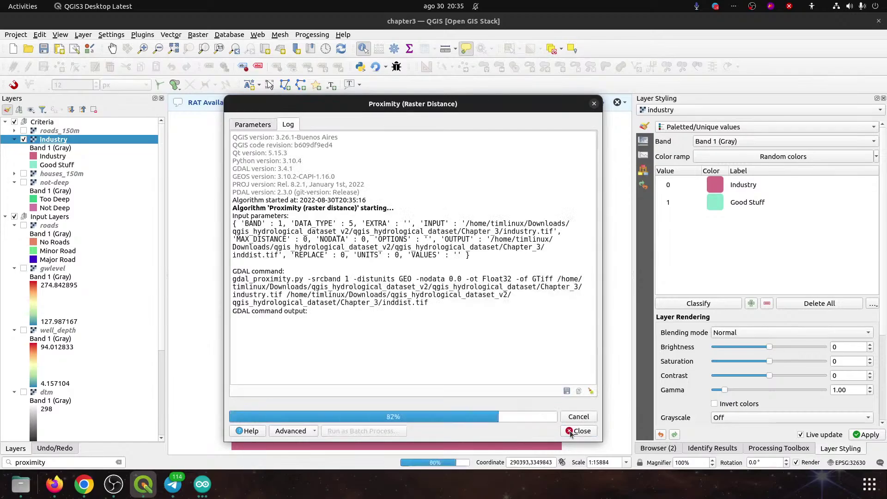
# - Identify the new inddist layer's pixel values at several locations in and around the large northern industry patch
pyautogui.moveTo(341, 106); pyautogui.dragTo(356, 381)
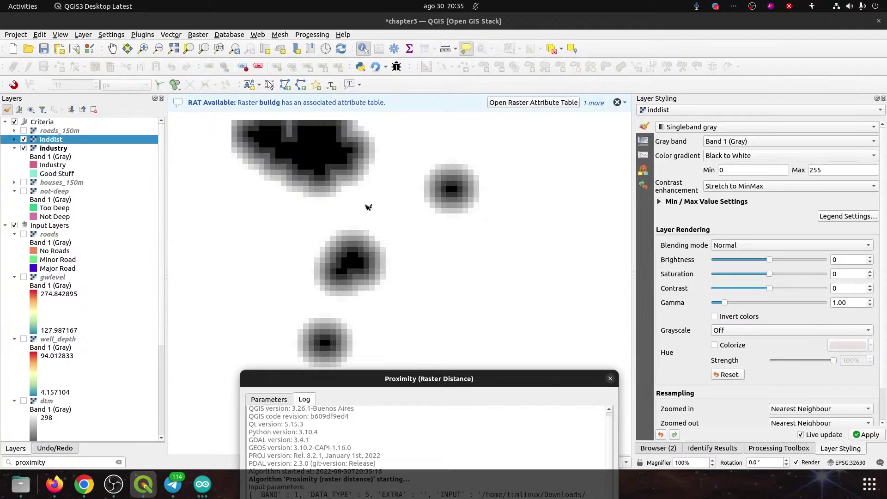
pyautogui.click(371, 207)
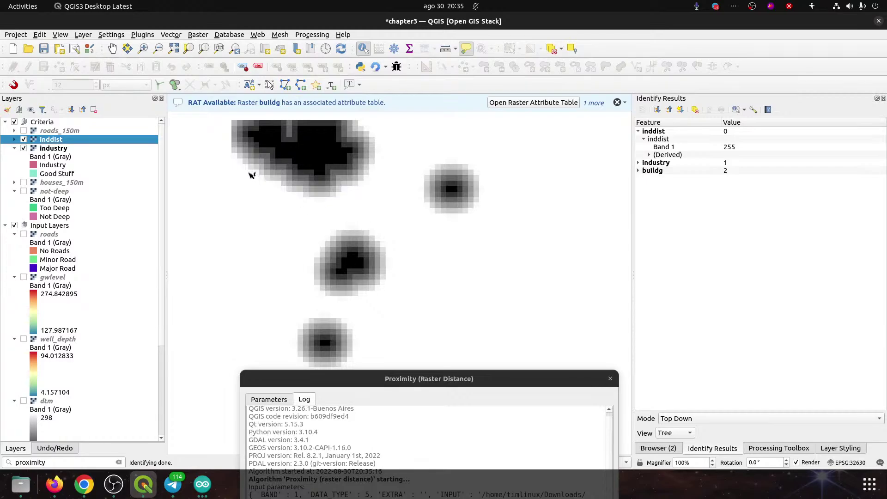
pyautogui.click(289, 179)
pyautogui.click(310, 179)
pyautogui.click(310, 201)
pyautogui.click(308, 186)
pyautogui.click(307, 186)
pyautogui.click(314, 174)
pyautogui.click(318, 163)
pyautogui.click(298, 201)
# - Copy the full GDAL/OGR console call from the Proximity parameters and close the tool
pyautogui.moveTo(347, 380); pyautogui.dragTo(386, 88)
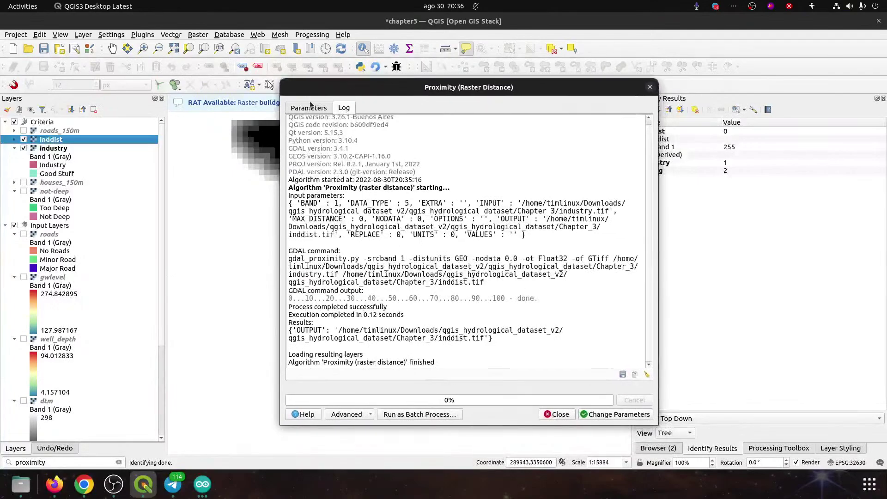
pyautogui.click(308, 107)
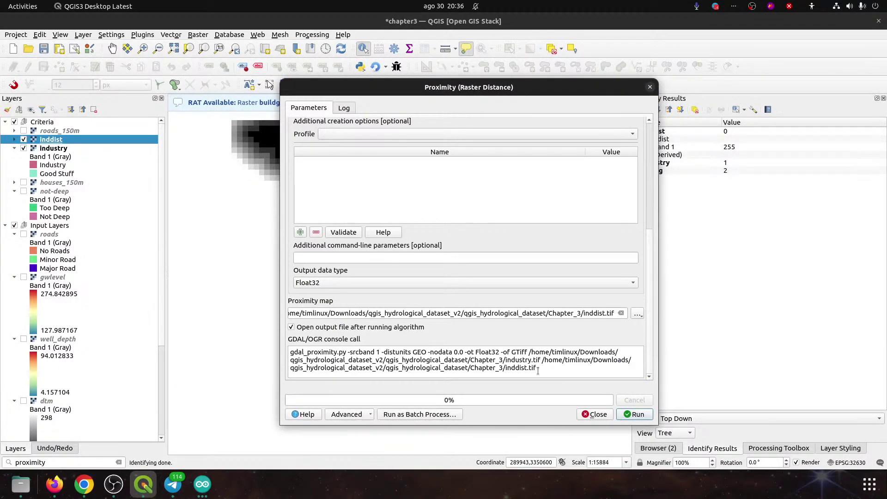
pyautogui.moveTo(541, 367); pyautogui.dragTo(263, 352)
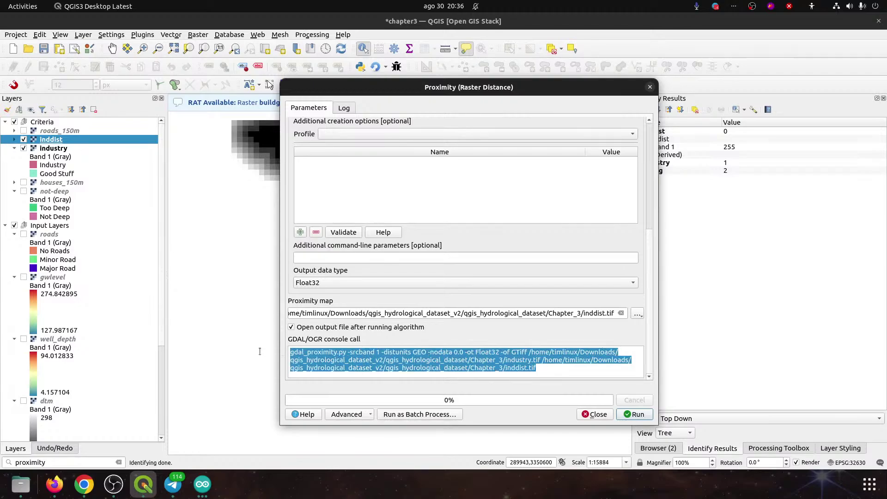
pyautogui.rightClick(333, 353)
pyautogui.click(350, 361)
pyautogui.click(597, 414)
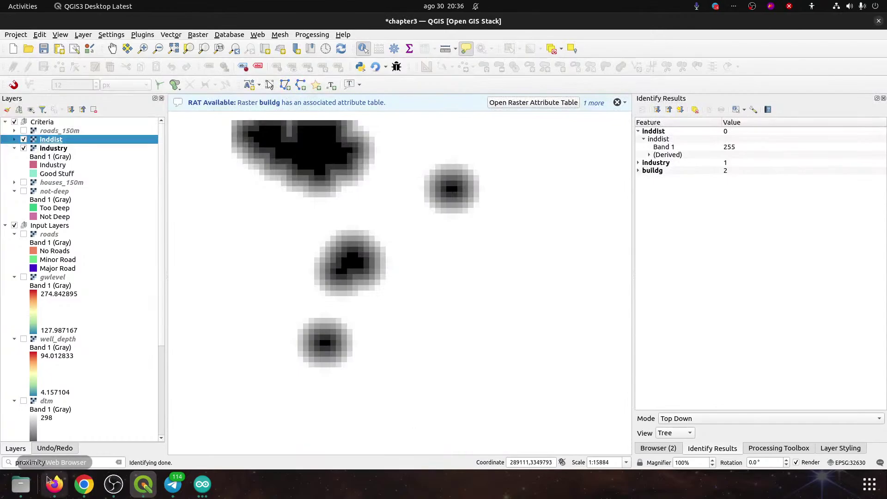
# - Start a desktop search for another application
pyautogui.press('super')
pyautogui.write('tre')
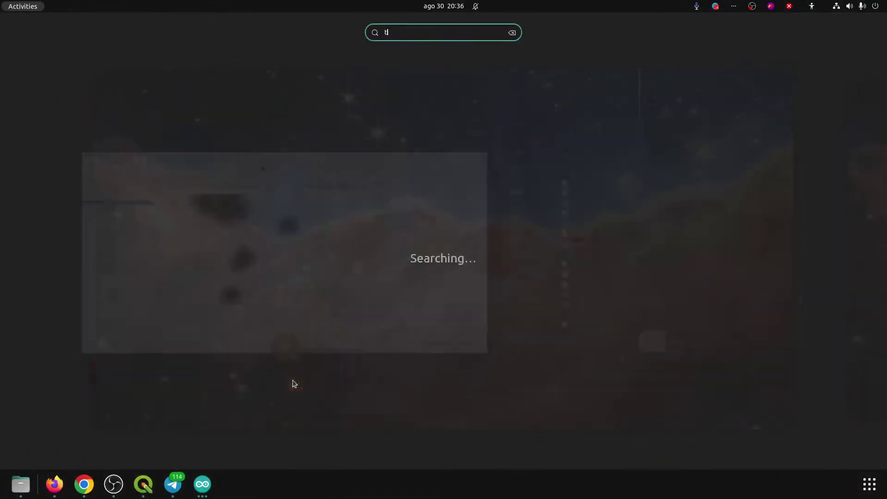
# - Open a Terminal window and maximize it
pyautogui.press('BackSpace')
pyautogui.press('BackSpace')
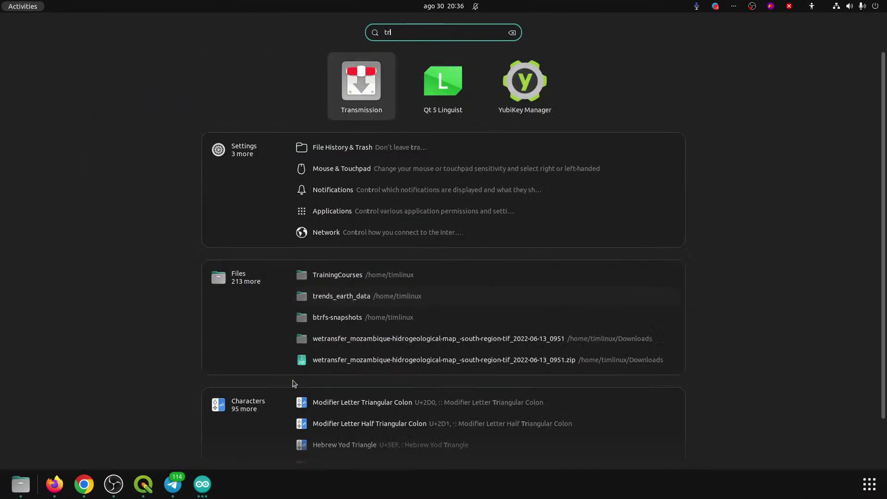
pyautogui.write('erm')
pyautogui.press('Return')
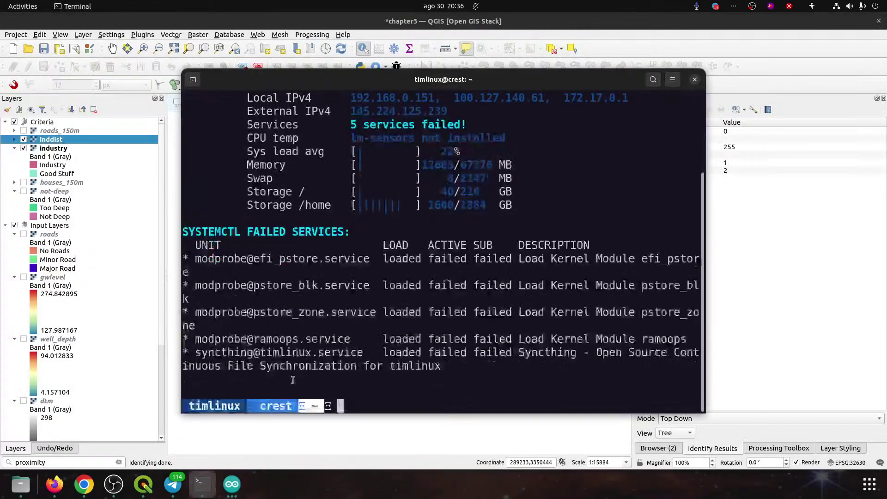
pyautogui.press('super+Up')
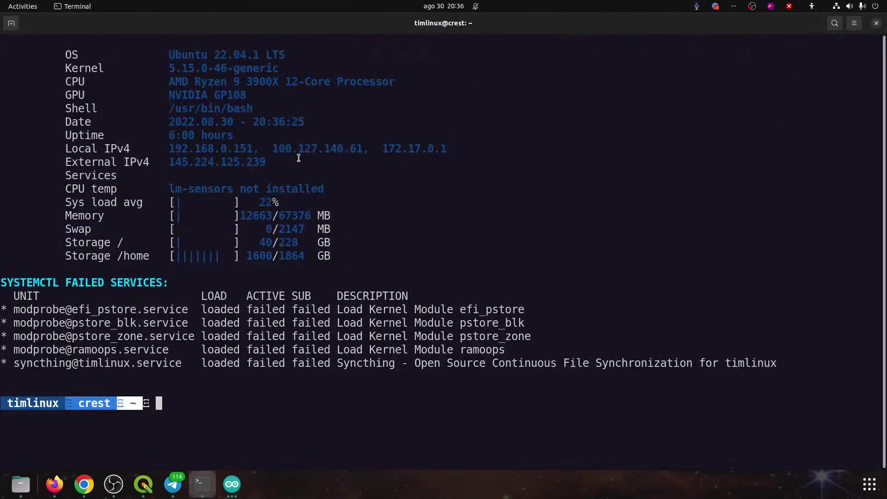
# - Clear the terminal screen and change the working directory to /tmp/
pyautogui.hotkey('ctrl', 'l')
pyautogui.write('cd /tm')
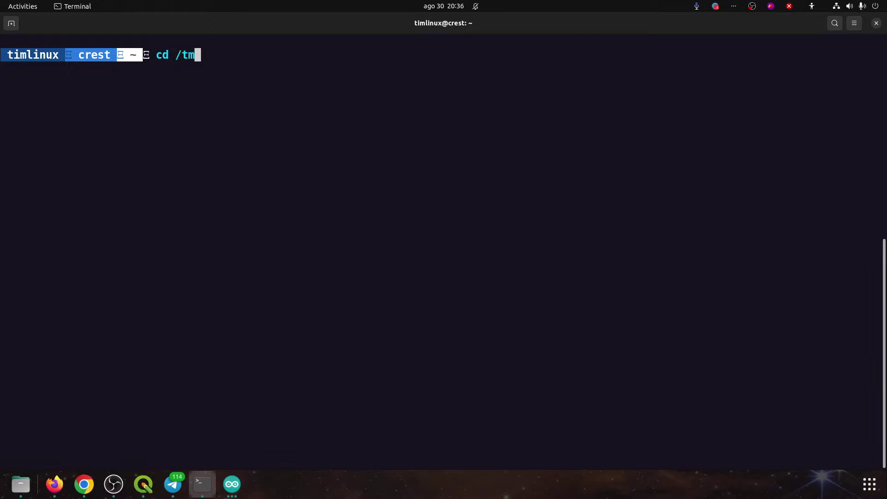
pyautogui.press('Tab')
pyautogui.press('Return')
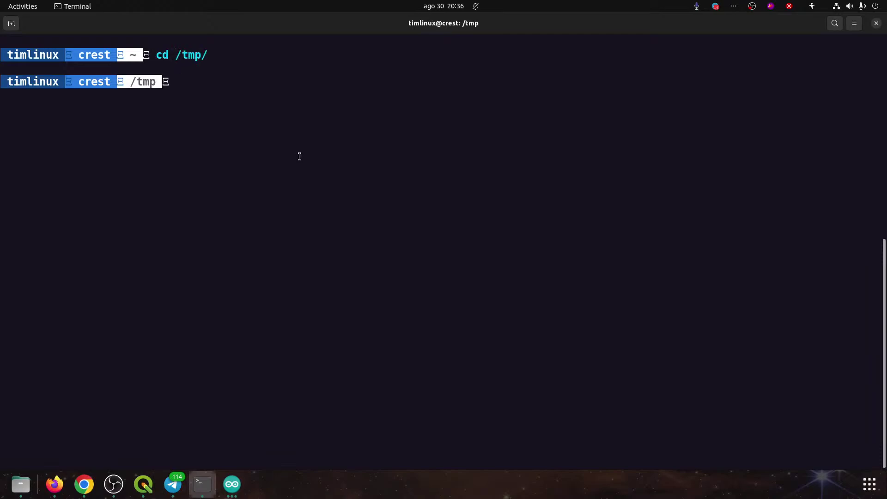
# - Run the copied gdal_proximity.py command on Chapter_3/industry.tif in GEO distance units, shortening the output path to inddist.tif in the current folder
pyautogui.rightClick(225, 121)
pyautogui.click(253, 150)
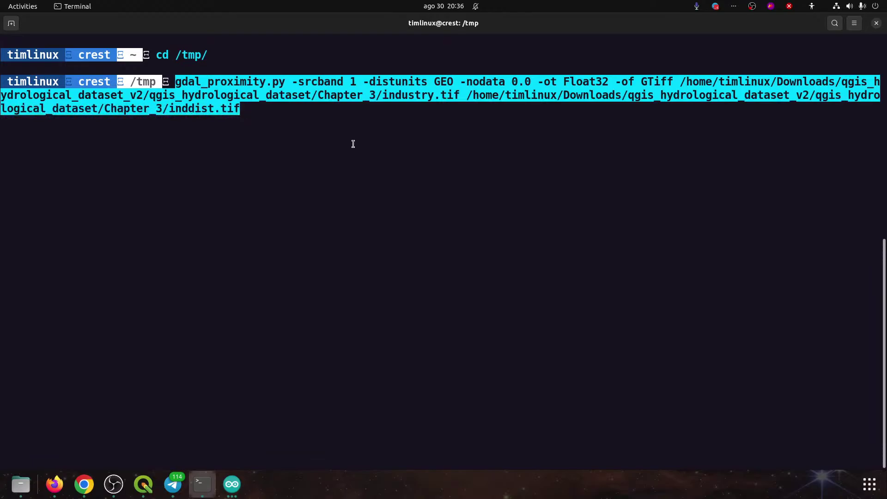
pyautogui.press('Left')
pyautogui.press('Left')
pyautogui.press('Left')
pyautogui.press('Left')
pyautogui.press('Left')
pyautogui.press('Left')
pyautogui.press('Left')
pyautogui.press('Left')
pyautogui.press('Left')
pyautogui.press('Left')
pyautogui.press('Left')
pyautogui.press('Left')
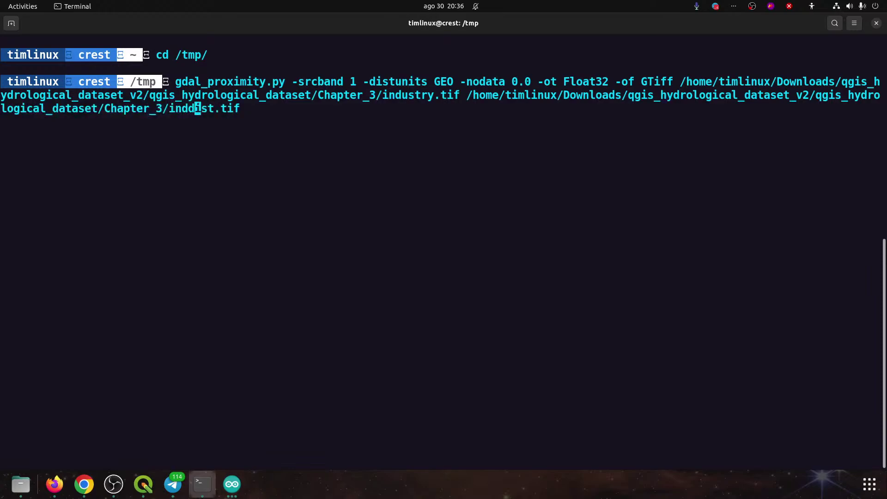
pyautogui.press('BackSpace')
pyautogui.press('BackSpace')
pyautogui.press('BackSpace')
pyautogui.press('BackSpace')
pyautogui.press('BackSpace')
pyautogui.press('BackSpace')
pyautogui.press('BackSpace')
pyautogui.press('BackSpace')
pyautogui.press('BackSpace')
pyautogui.press('BackSpace')
pyautogui.press('BackSpace')
pyautogui.press('BackSpace')
pyautogui.press('BackSpace')
pyautogui.press('BackSpace')
pyautogui.press('BackSpace')
pyautogui.press('BackSpace')
pyautogui.press('BackSpace')
pyautogui.press('BackSpace')
pyautogui.press('BackSpace')
pyautogui.press('BackSpace')
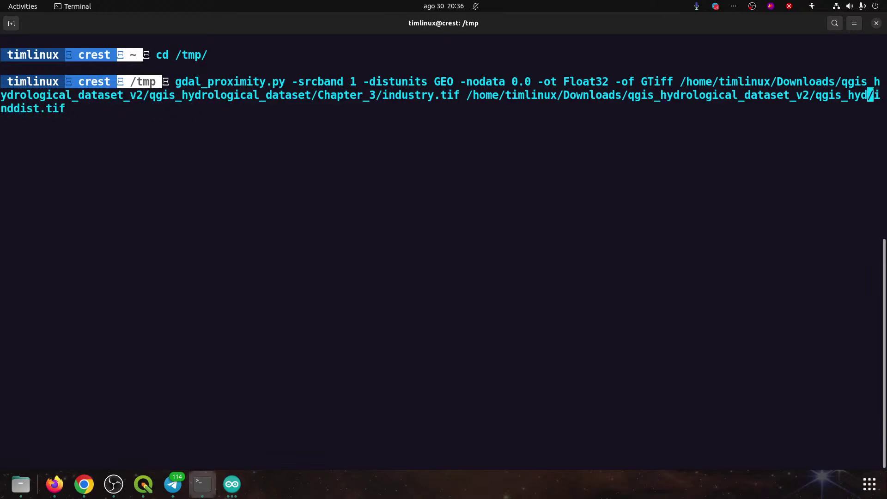
pyautogui.press('BackSpace')
pyautogui.press('BackSpace')
pyautogui.press('BackSpace')
pyautogui.press('BackSpace')
pyautogui.press('BackSpace')
pyautogui.press('BackSpace')
pyautogui.press('BackSpace')
pyautogui.press('BackSpace')
pyautogui.press('BackSpace')
pyautogui.press('BackSpace')
pyautogui.press('BackSpace')
pyautogui.press('BackSpace')
pyautogui.press('BackSpace')
pyautogui.press('BackSpace')
pyautogui.press('BackSpace')
pyautogui.press('BackSpace')
pyautogui.press('BackSpace')
pyautogui.press('BackSpace')
pyautogui.press('BackSpace')
pyautogui.press('BackSpace')
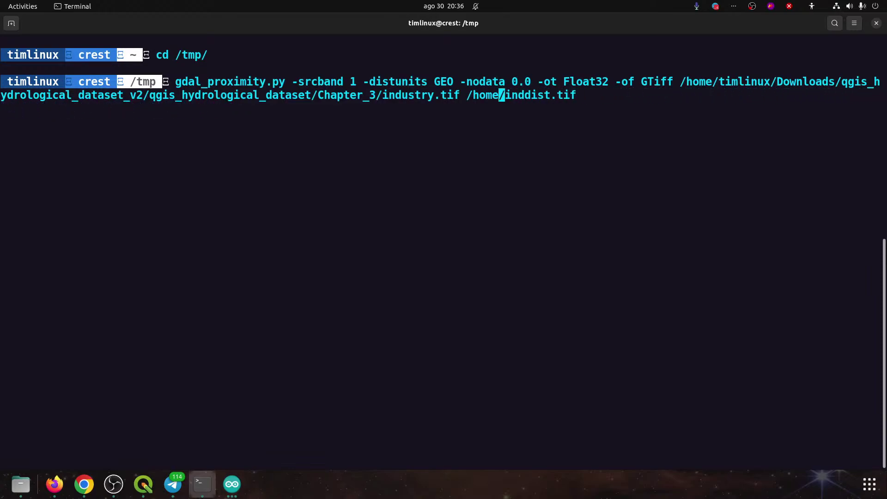
pyautogui.press('BackSpace')
pyautogui.press('BackSpace')
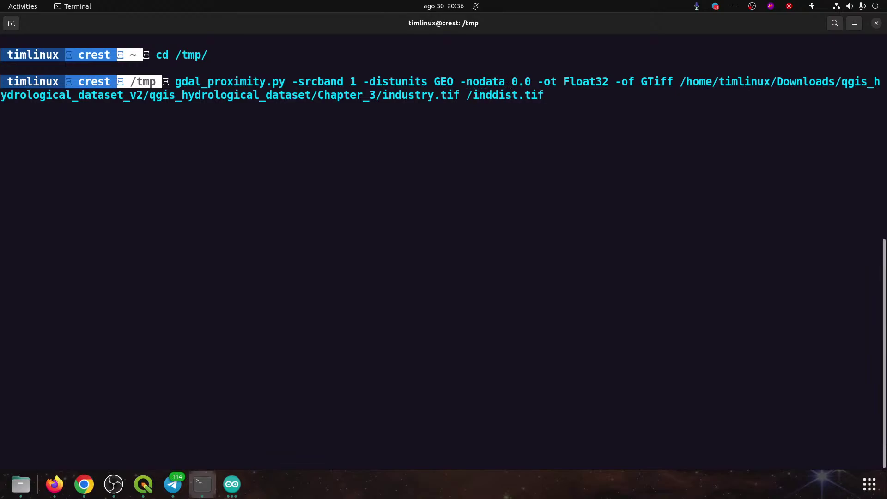
pyautogui.press('Delete')
pyautogui.press('Return')
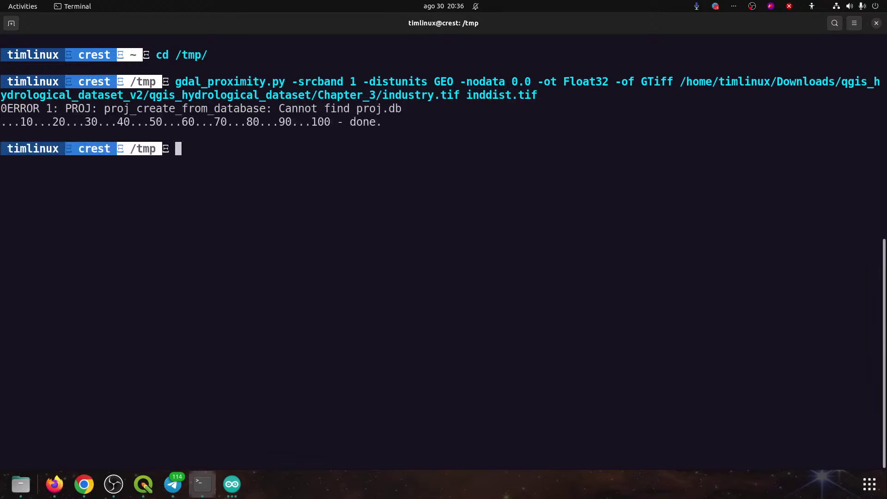
# - Open the current folder in the file manager with xdg-open and add its inddist.tif to the QGIS project as a layer
pyautogui.write('xdg-open .')
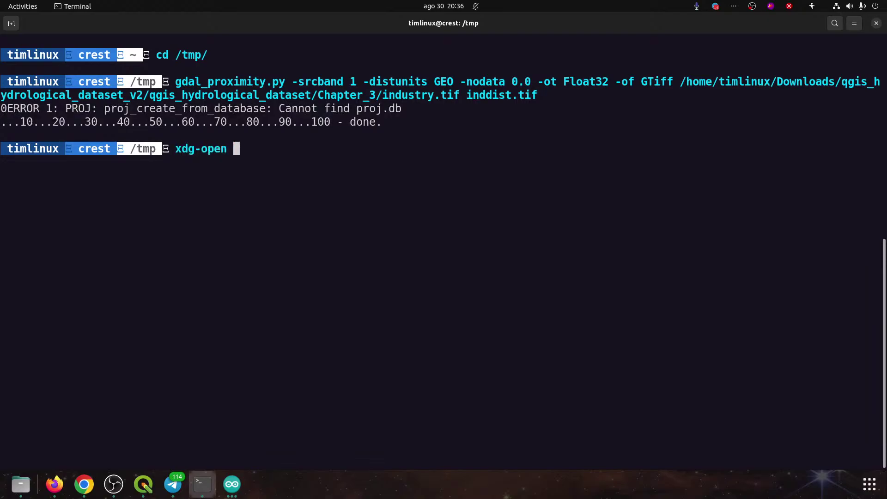
pyautogui.press('Return')
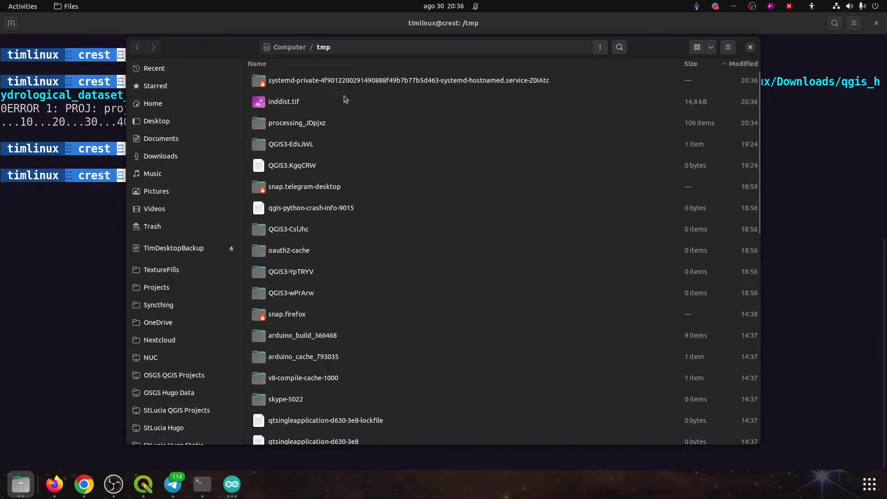
pyautogui.moveTo(323, 101); pyautogui.dragTo(270, 239)
pyautogui.hotkey('alt', 'Tab')
pyautogui.hotkey('alt', 'Tab')
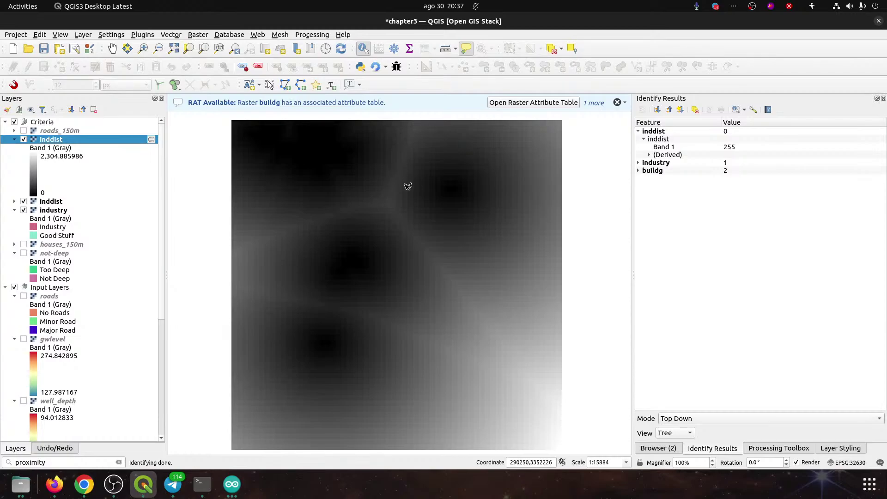
# - Identify the raster values of the inddist layer at two places on the map
pyautogui.click(326, 175)
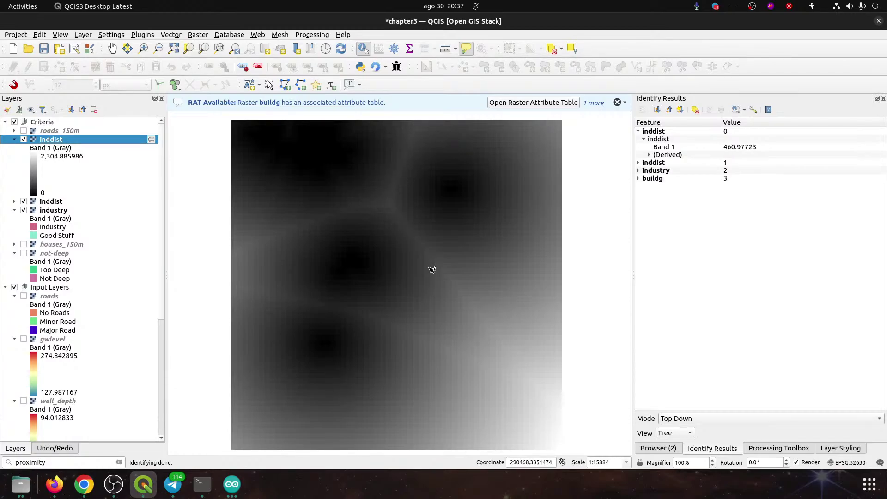
pyautogui.click(446, 269)
# - Switch to the terminal and run the original gdal_proximity.py command with its full output path to Chapter_3/inddist.tif
pyautogui.click(201, 483)
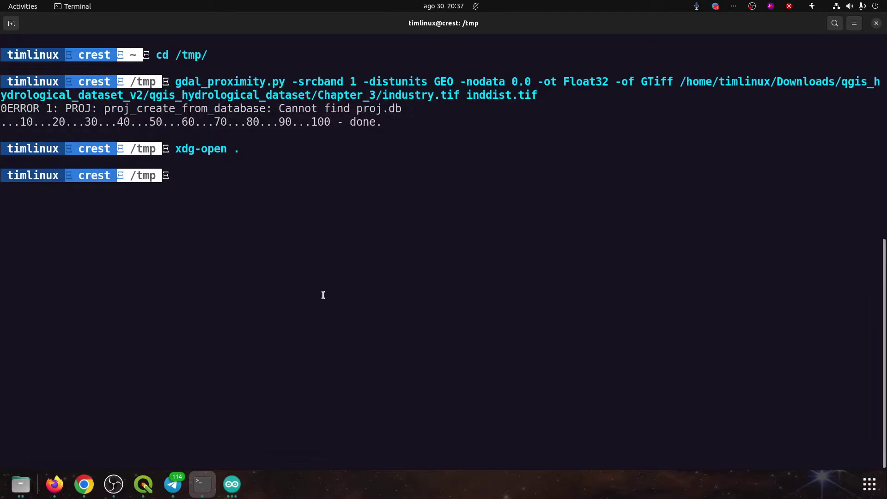
pyautogui.write('gdal_proximity.py -srcband 1 -distunits GEO -nodata 0.0 -ot Float32 -of GTiff /home/timlinux/Downloads/qgis_hydrological_dataset_v2/qgis_hydrological_dataset/Chapter_3/industry.tif /home/timlinux/Downloads/qgis_hydrological_dataset_v2/qgis_hydrological_dataset/Chapter_3/inddist.tif')
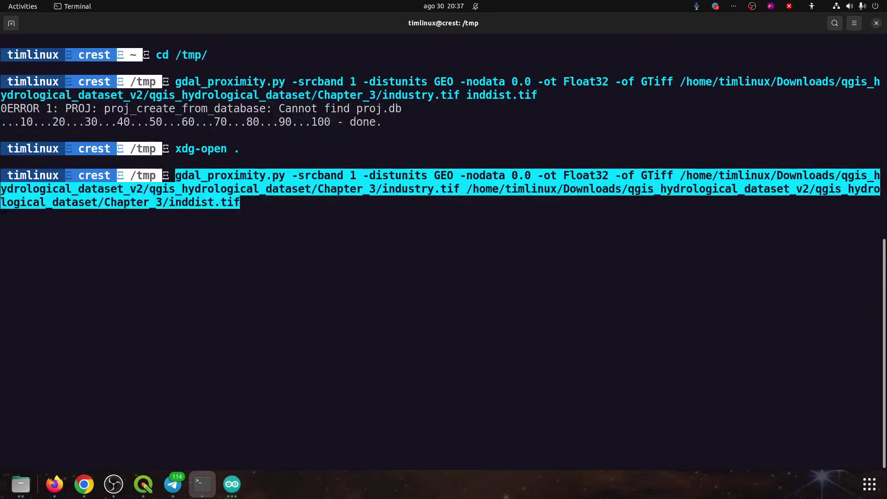
pyautogui.press('Return')
# - Switch to QGIS and remove both inddist layers from the Criteria group
pyautogui.hotkey('alt', 'Tab')
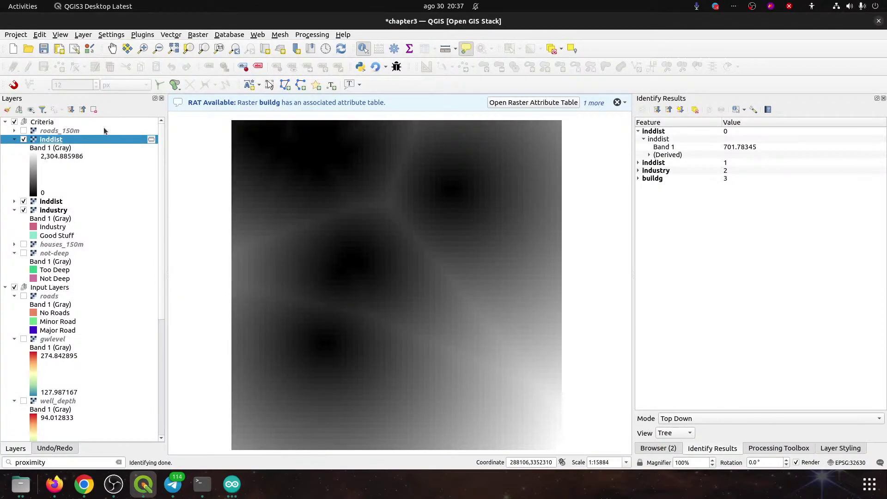
pyautogui.hotkey('ctrl', 'd')
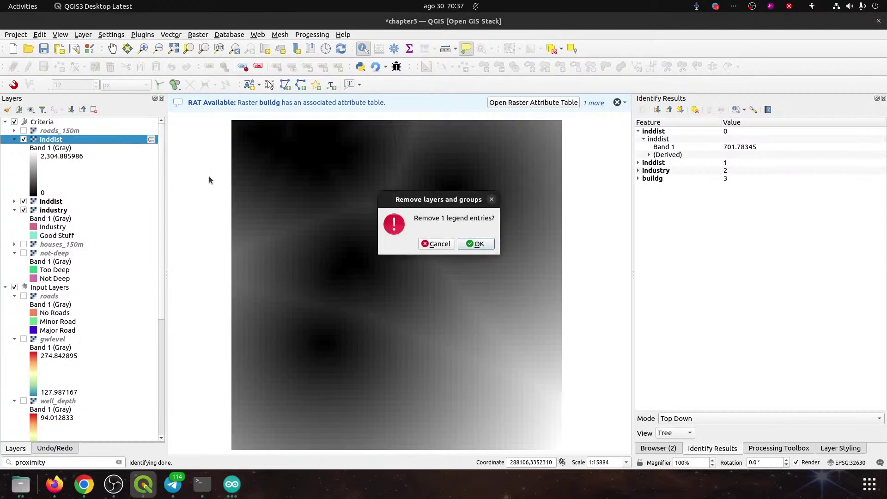
pyautogui.click(475, 247)
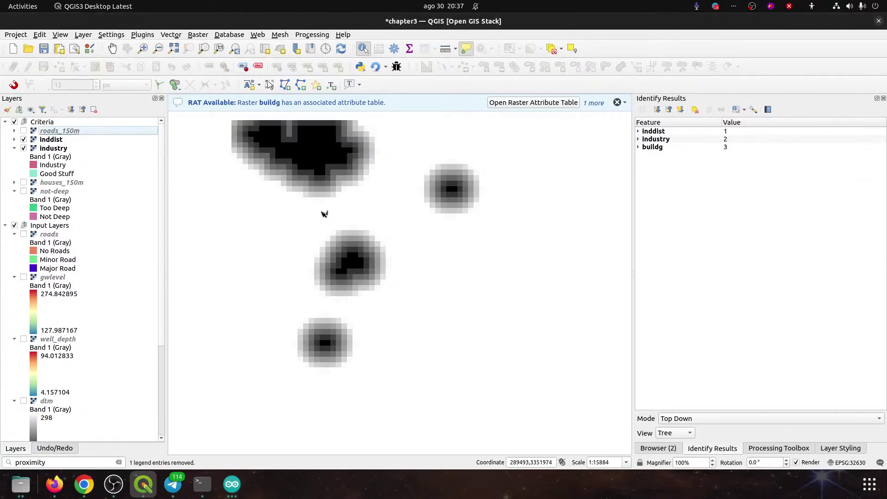
pyautogui.click(53, 140)
pyautogui.hotkey('ctrl', 'd')
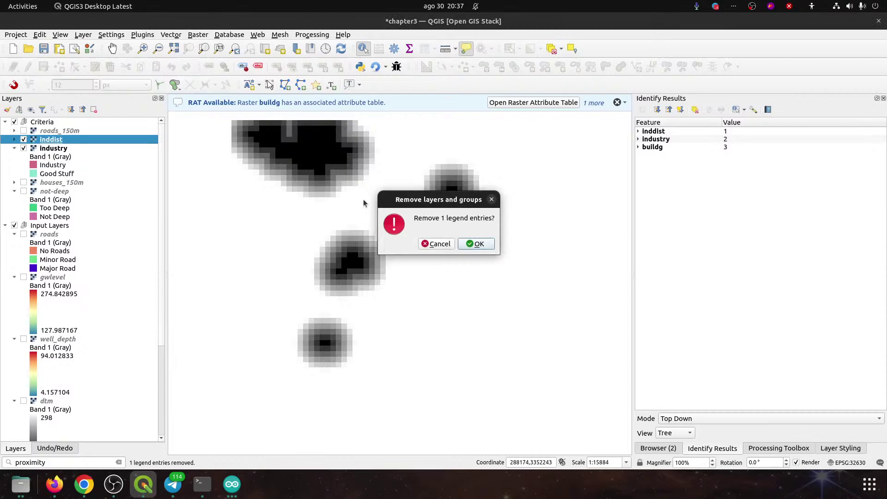
pyautogui.click(480, 244)
# - Load inddist.tif from the Chapter_3 folder into QGIS and remove the layer again after checking it
pyautogui.hotkey('alt', 'Tab')
pyautogui.hotkey('alt', 'Tab')
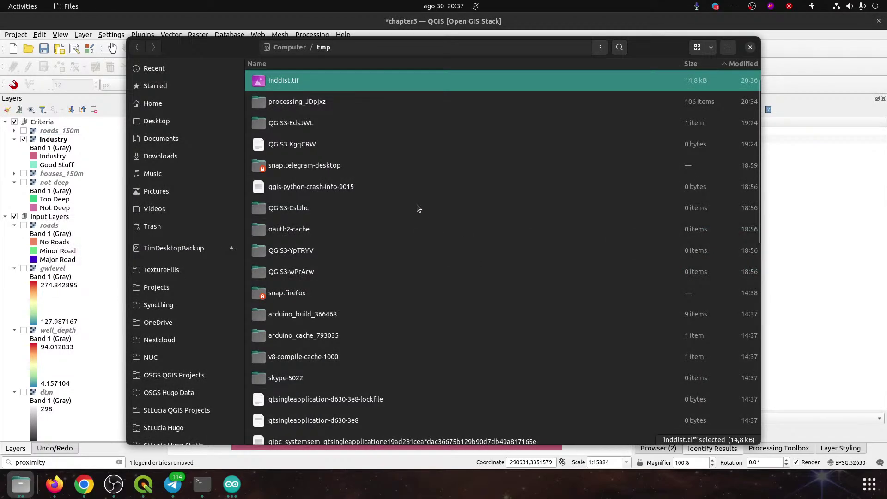
pyautogui.hotkey('alt', 'Tab')
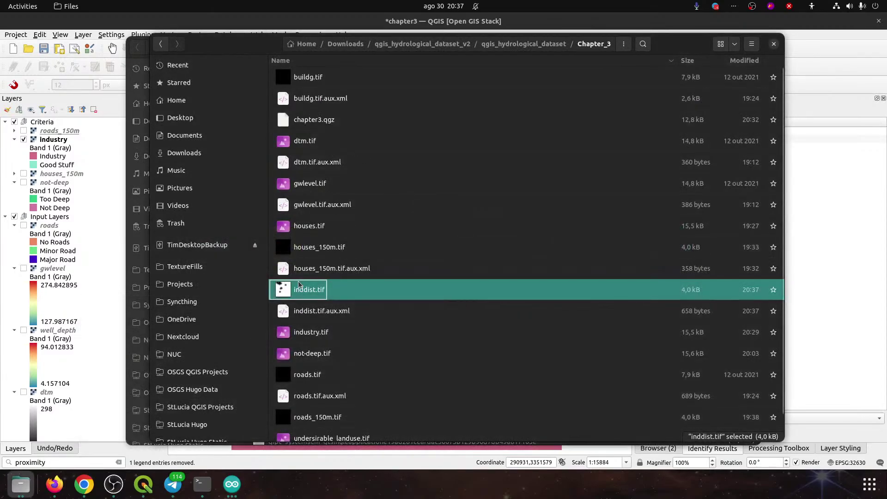
pyautogui.moveTo(299, 290); pyautogui.dragTo(342, 248)
pyautogui.hotkey('alt', 'Tab')
pyautogui.hotkey('alt', 'Tab')
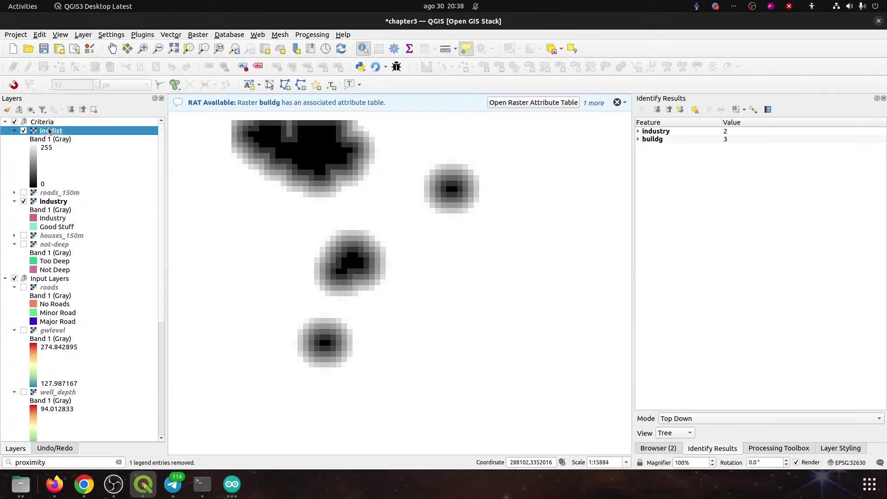
pyautogui.hotkey('ctrl', 'd')
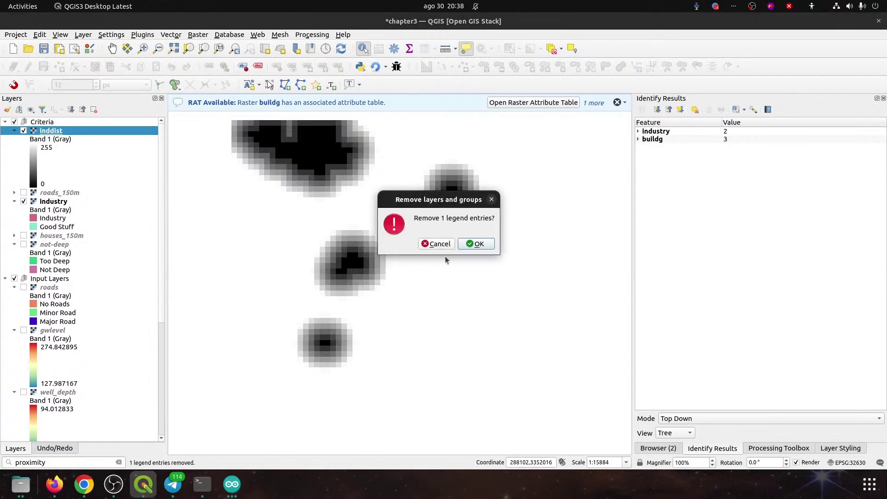
pyautogui.click(475, 243)
# - Switch to the Chapter_3 folder in the file manager and delete inddist.tif and inddist.tif.aux.xml
pyautogui.hotkey('alt', 'Tab')
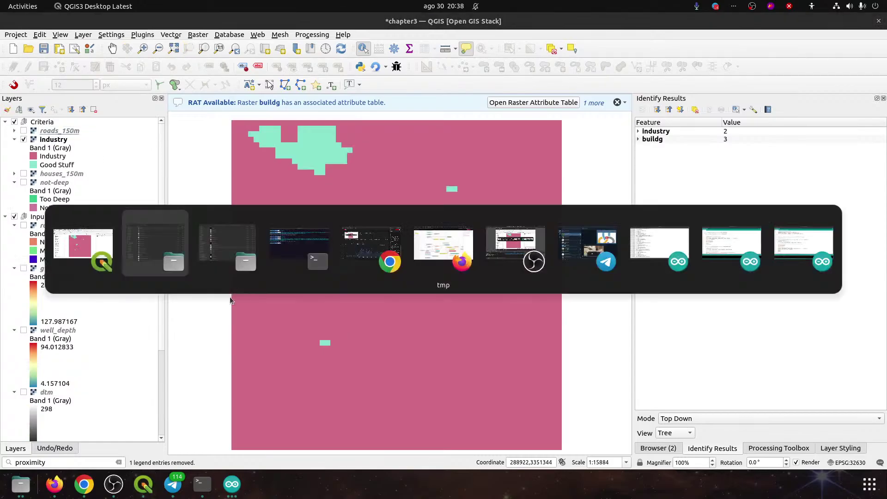
pyautogui.hotkey('alt', 'Tab')
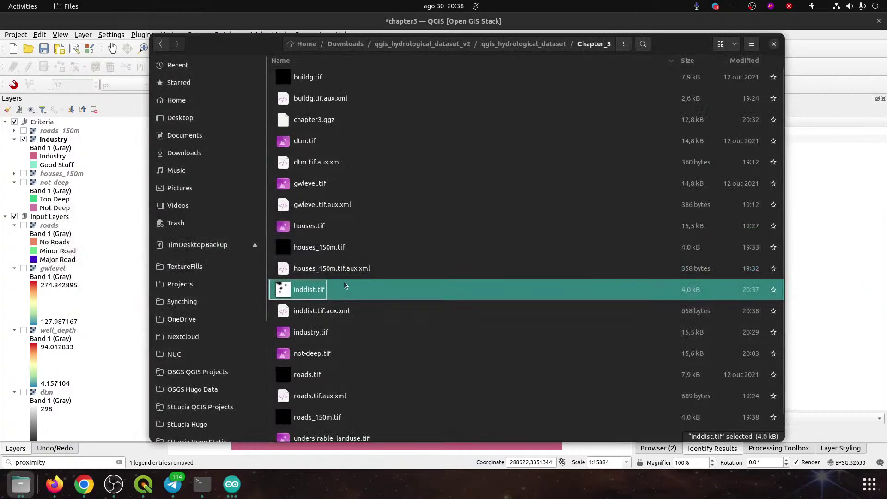
pyautogui.click(334, 315)
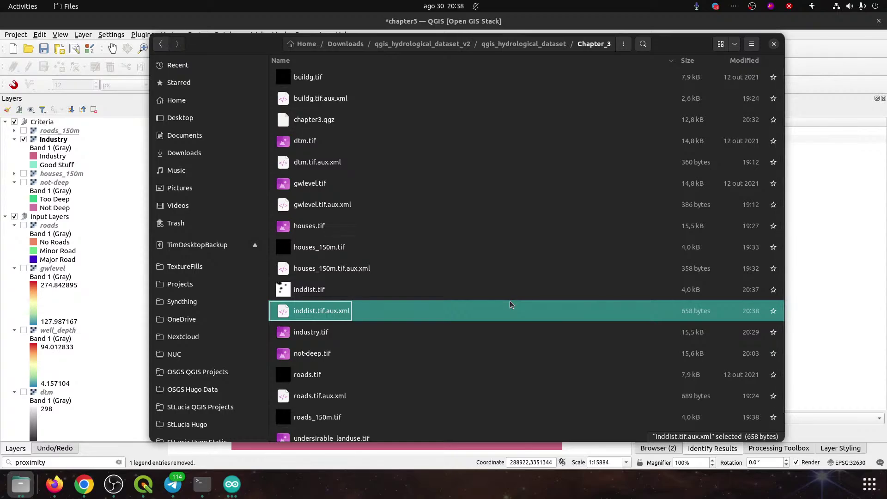
pyautogui.hotkey('shift', 'Up')
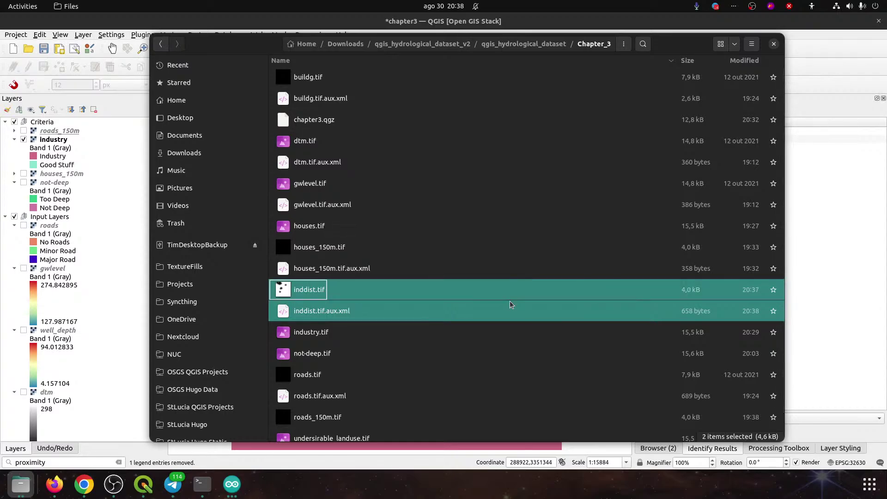
pyautogui.press('Delete')
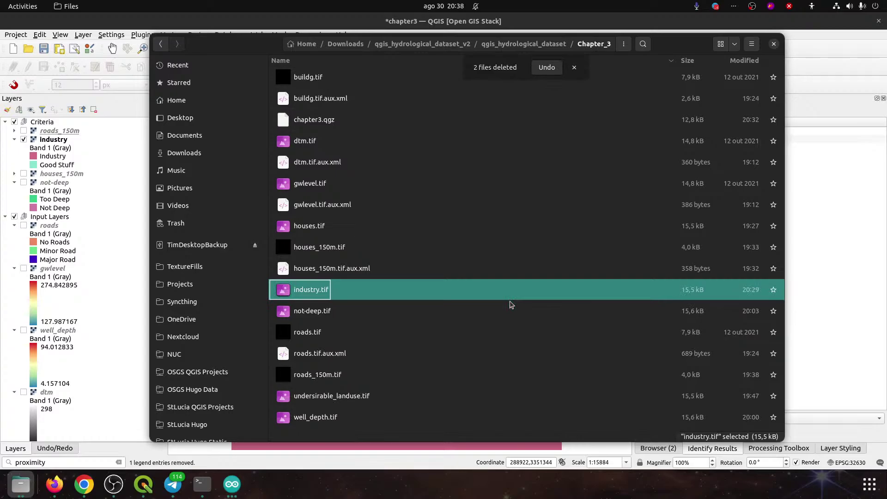
# - Switch to QGIS and select the Criteria group in the layer tree
pyautogui.hotkey('alt', 'Tab')
pyautogui.hotkey('alt', 'Tab')
pyautogui.hotkey('alt', 'Tab')
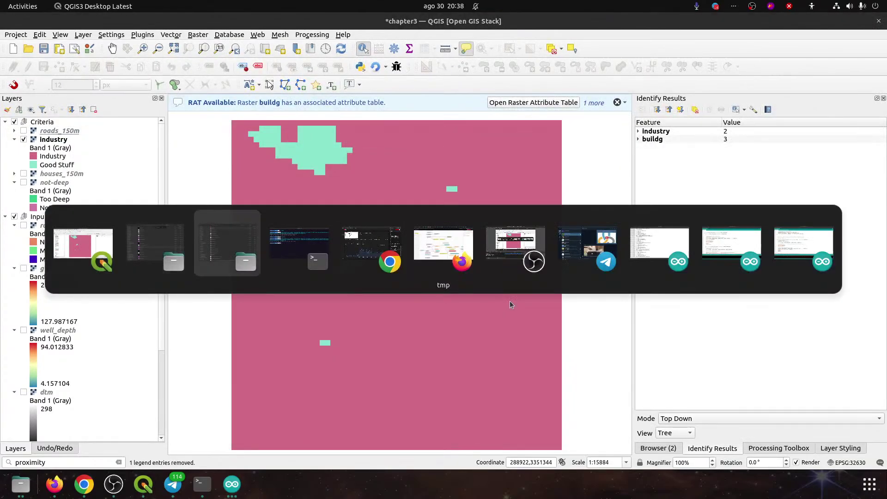
pyautogui.click(88, 249)
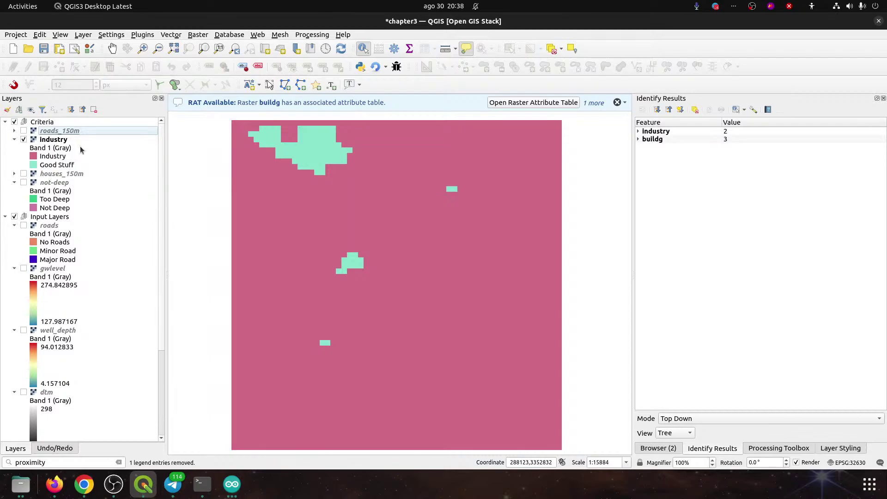
pyautogui.click(54, 123)
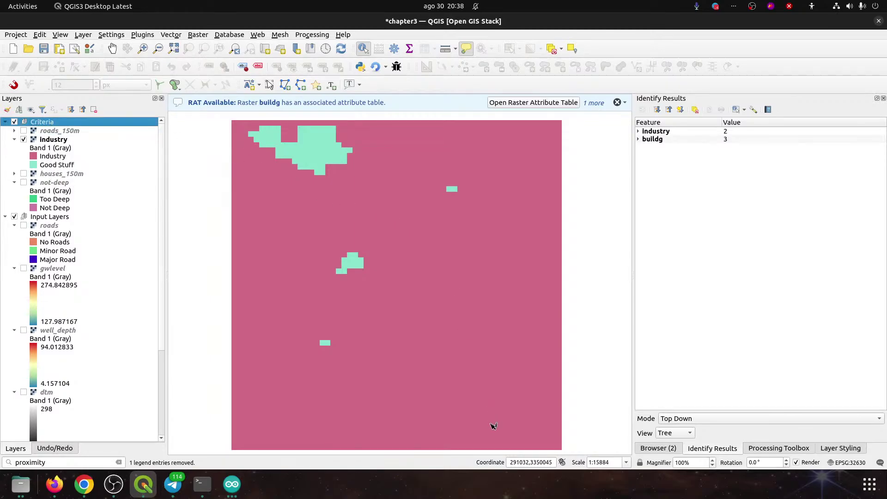
pyautogui.hotkey('alt', 'Tab')
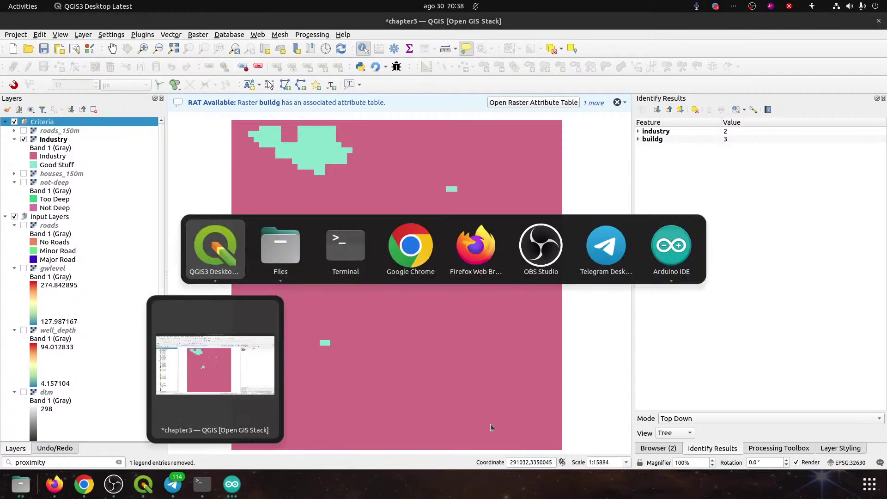
# - Open the Proximity (raster distance) algorithm and set industry as input layer with Georeferenced coordinates as distance units
pyautogui.click(112, 463)
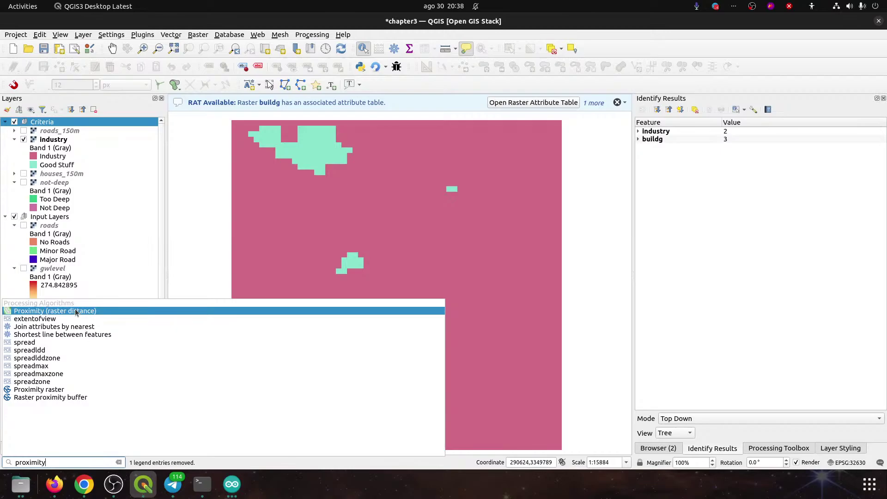
pyautogui.click(76, 312)
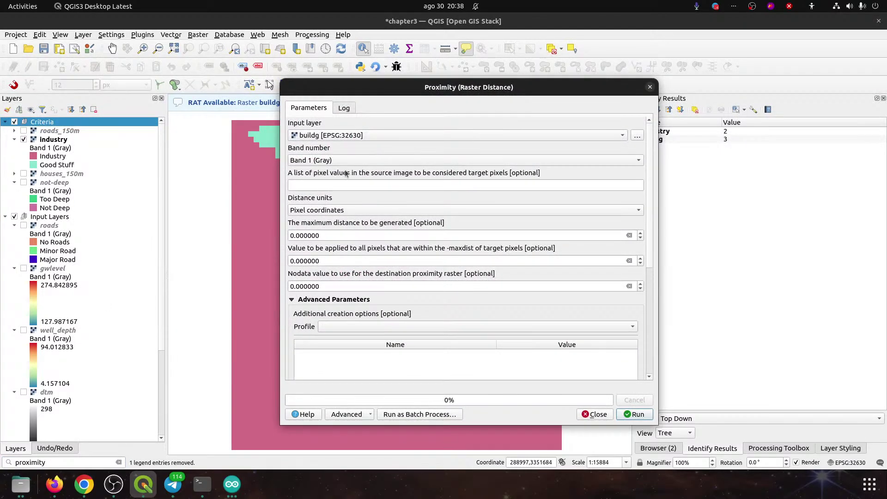
pyautogui.click(347, 136)
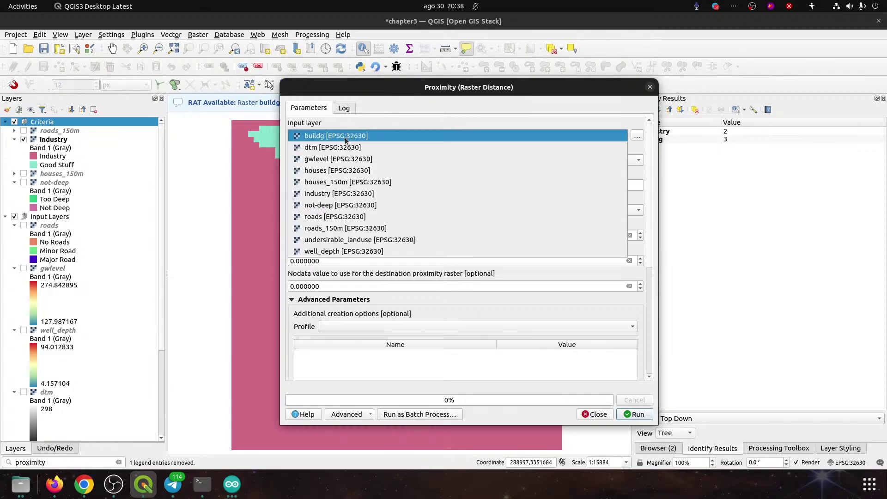
pyautogui.click(337, 193)
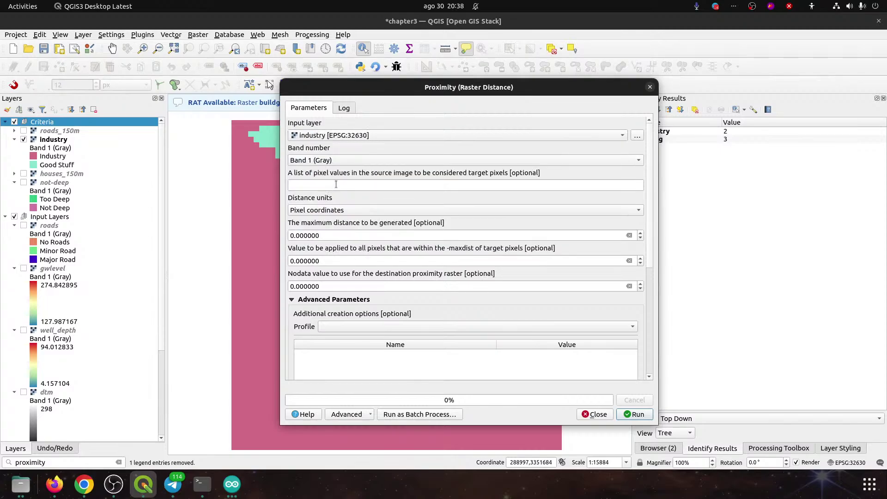
pyautogui.click(328, 186)
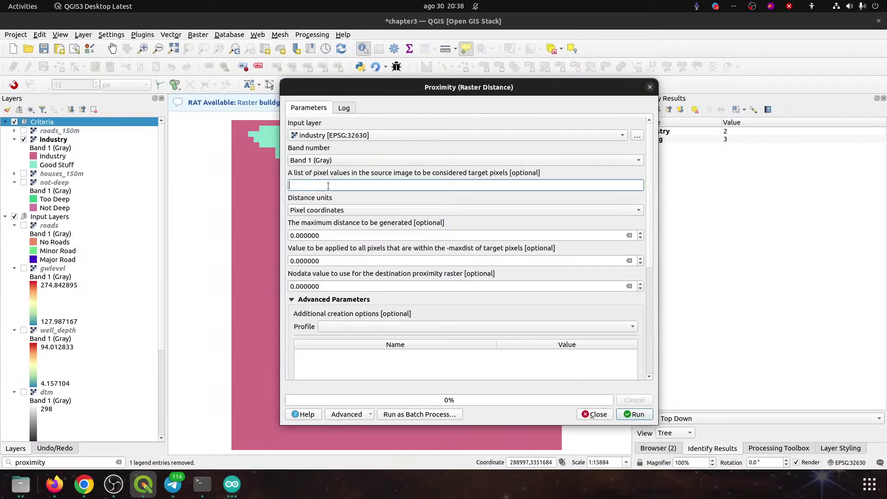
pyautogui.click(333, 212)
pyautogui.click(334, 202)
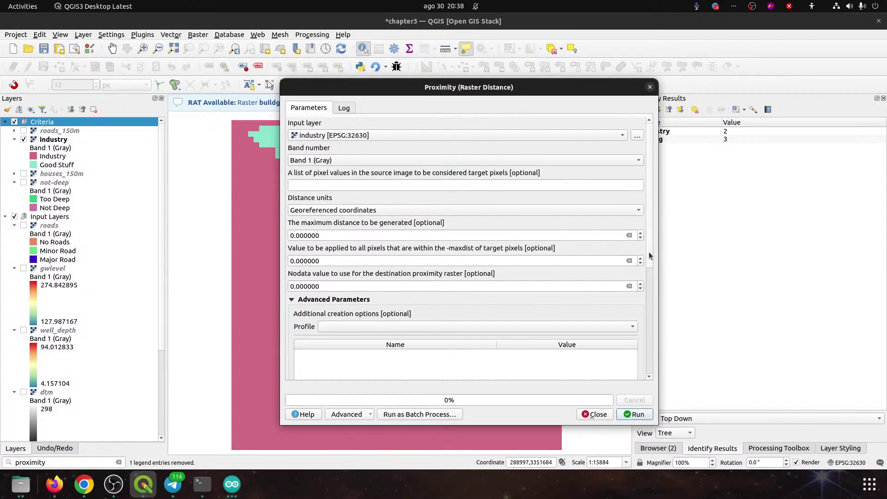
# - Save the proximity map as inddist.tif in the Chapter_3 folder, run the algorithm and move its dialog off the map
pyautogui.moveTo(649, 256); pyautogui.dragTo(628, 358)
pyautogui.click(638, 314)
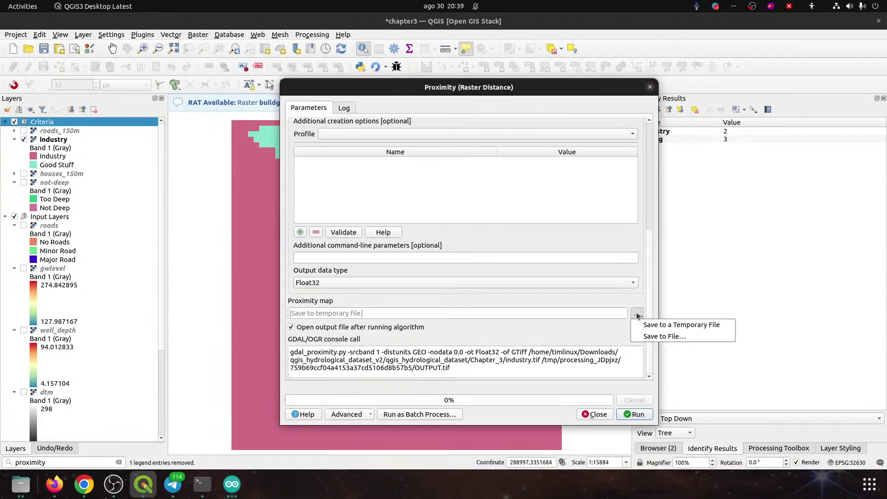
pyautogui.click(667, 337)
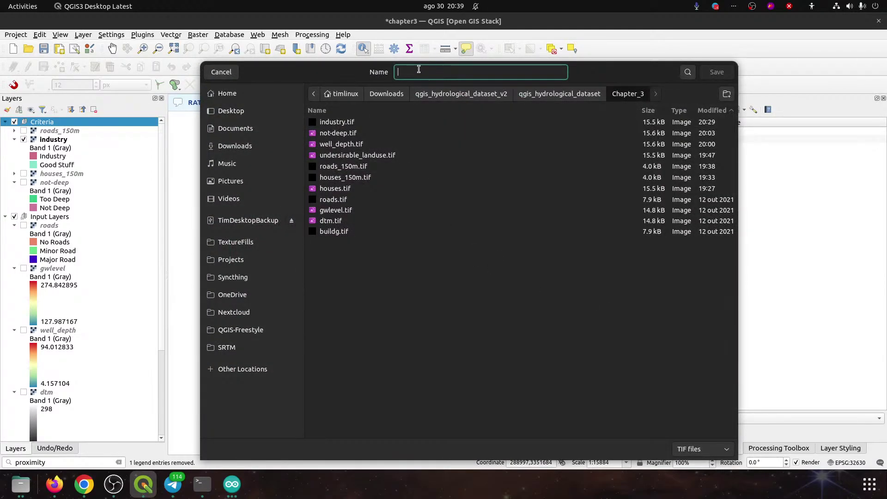
pyautogui.write('inddist.tif')
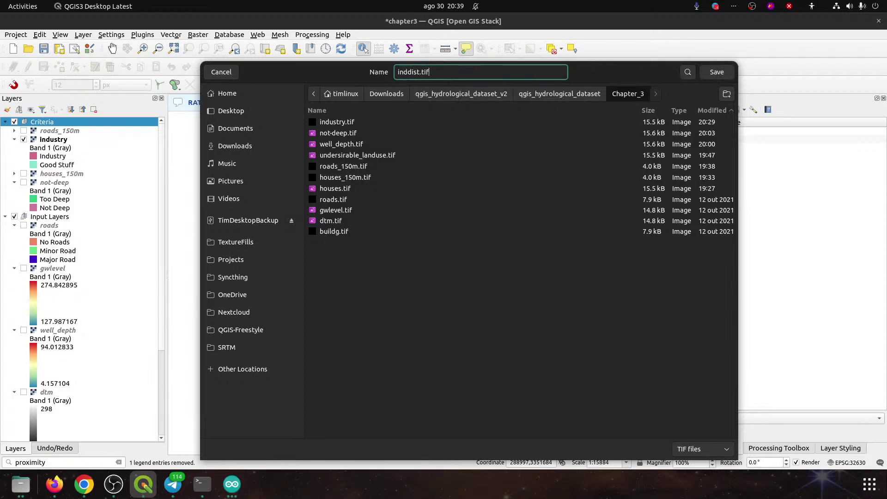
pyautogui.press('Return')
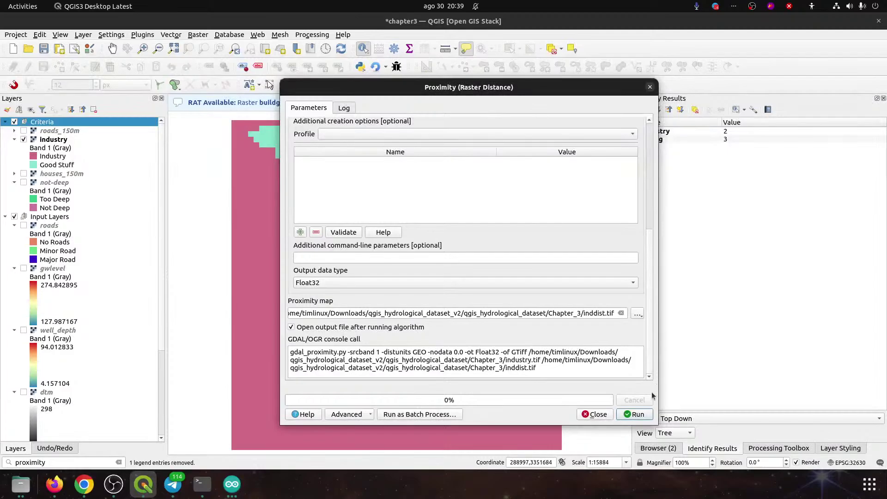
pyautogui.click(637, 414)
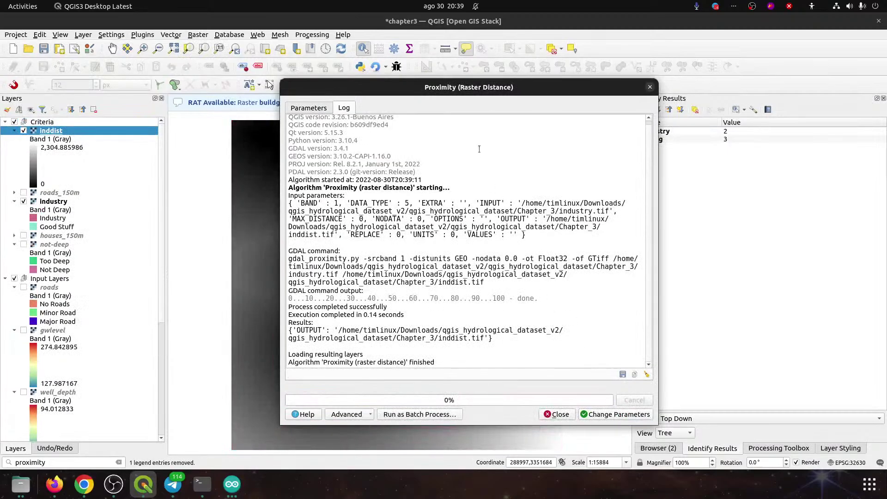
pyautogui.moveTo(416, 88); pyautogui.dragTo(523, 78)
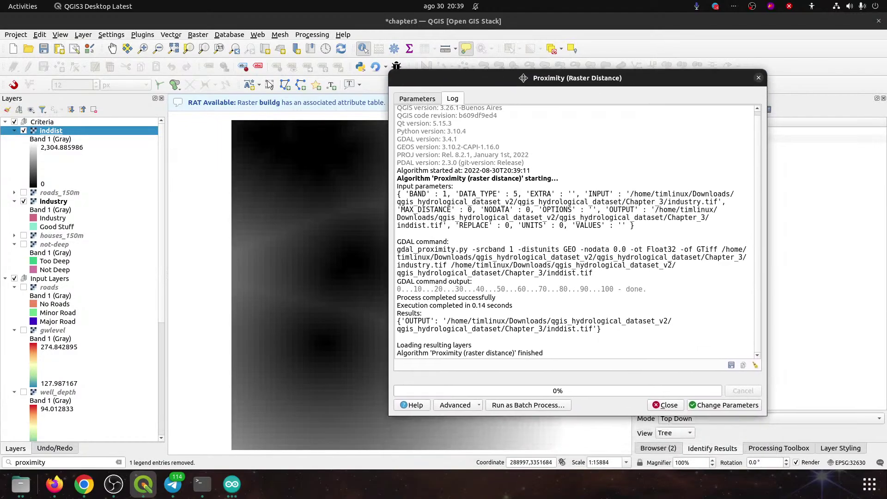
# - Close the terminal and the file manager window showing the tmp folder
pyautogui.click(208, 477)
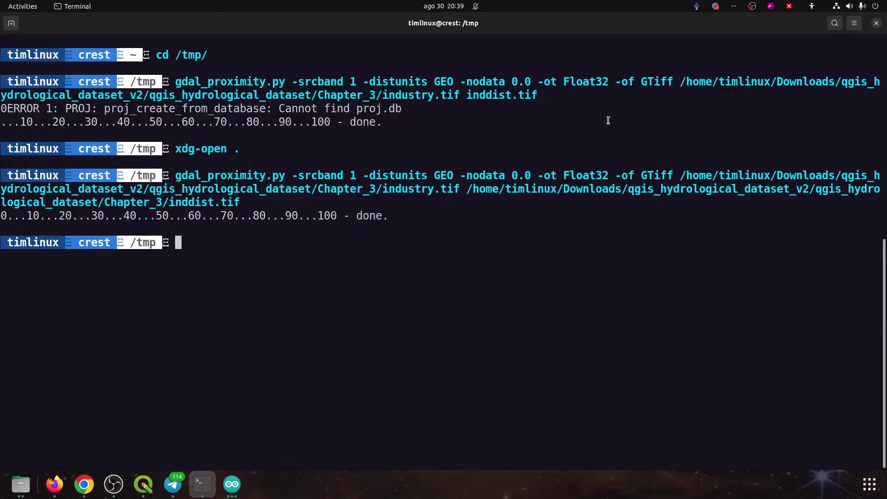
pyautogui.click(876, 23)
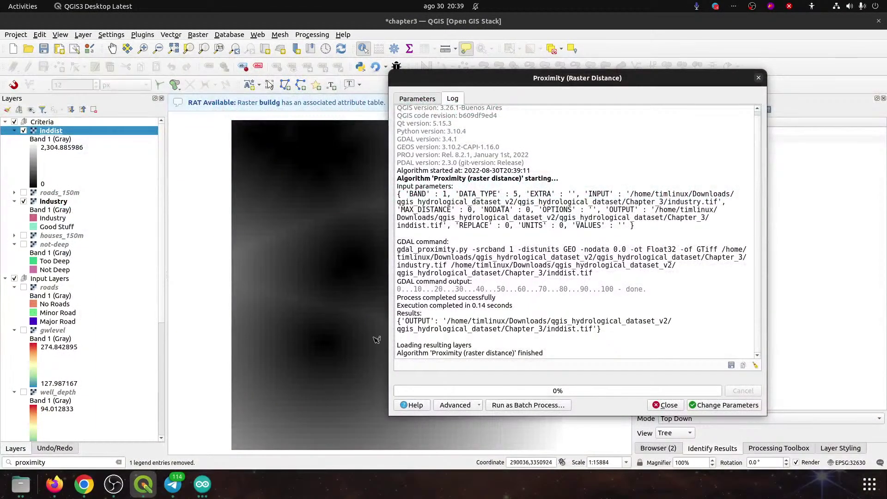
pyautogui.hotkey('alt', 'Tab')
pyautogui.hotkey('alt', 'Tab')
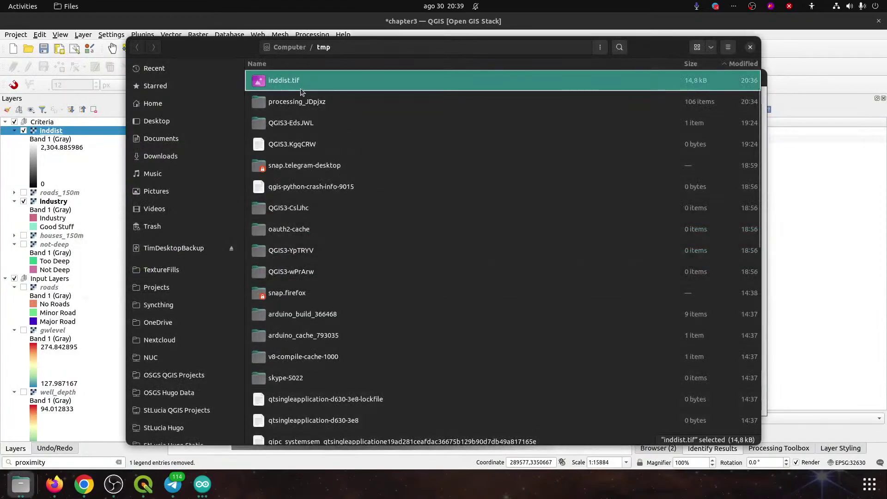
pyautogui.click(750, 47)
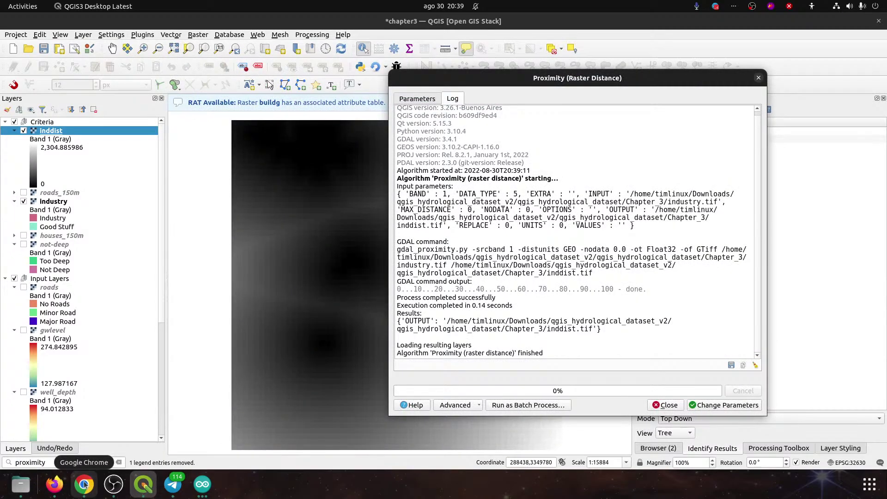
# - Switch to the Chapter_3 folder in the file manager and check for the newly generated inddist.tif
pyautogui.click(21, 484)
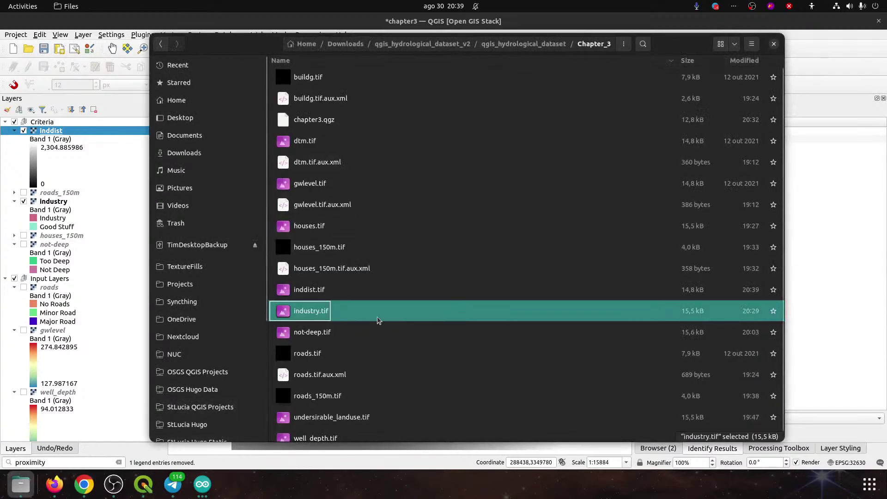
pyautogui.click(322, 295)
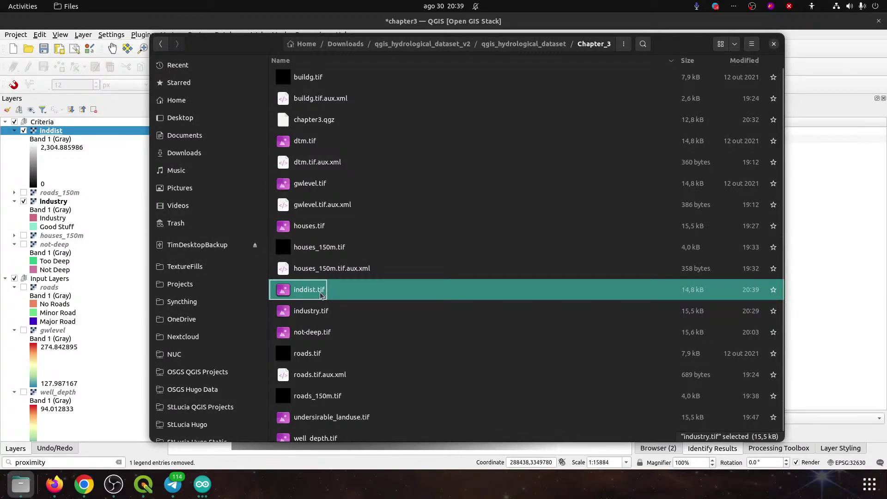
pyautogui.keyDown('ctrl'); pyautogui.click(368, 295); pyautogui.keyUp('ctrl')
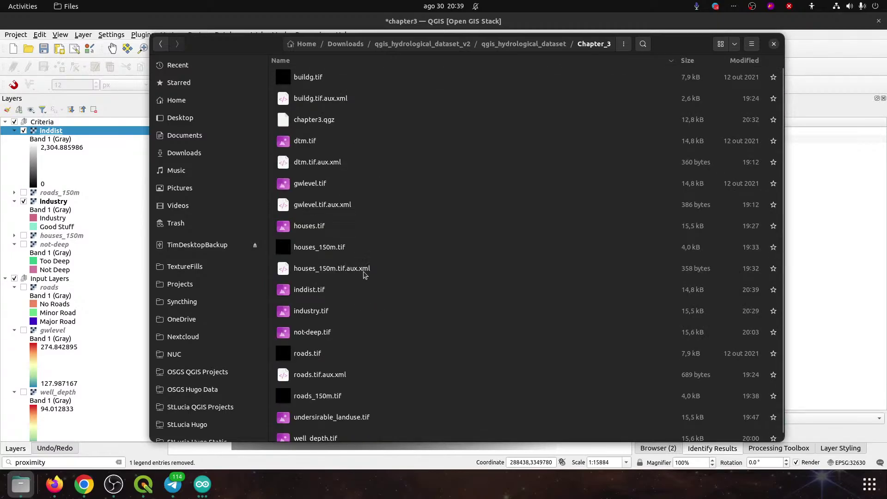
pyautogui.click(318, 293)
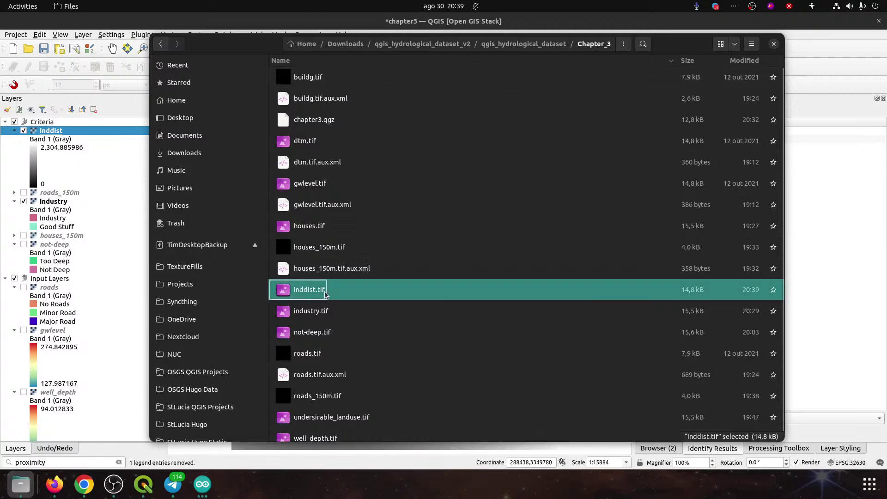
pyautogui.rightClick(310, 292)
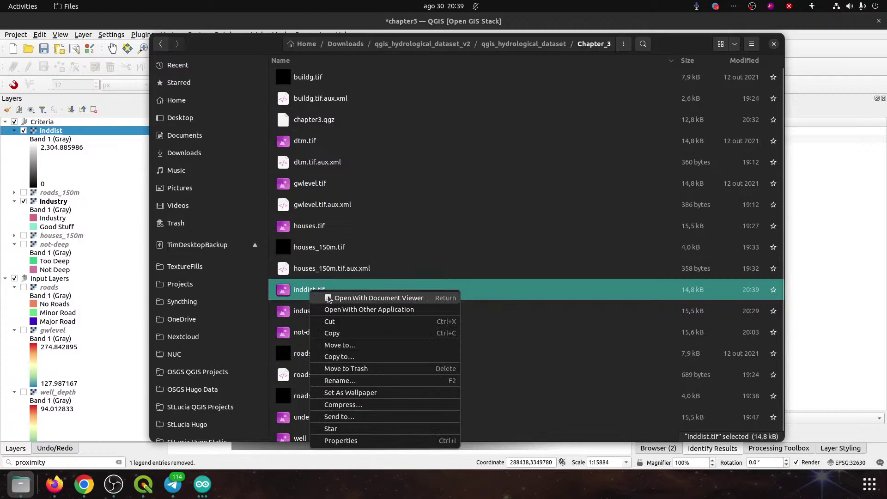
pyautogui.press('Escape')
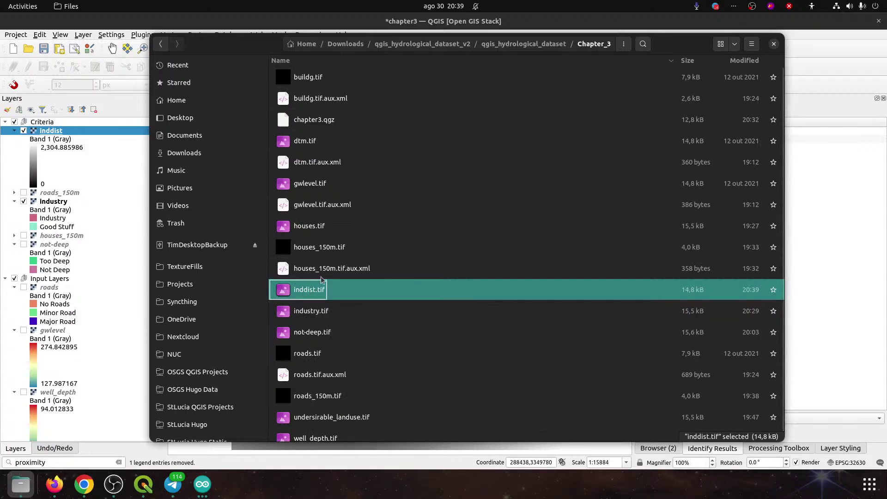
# - Open houses_150m.tif.aux.xml in the text editor, examine its band statistics entries and close the file
pyautogui.click(354, 276)
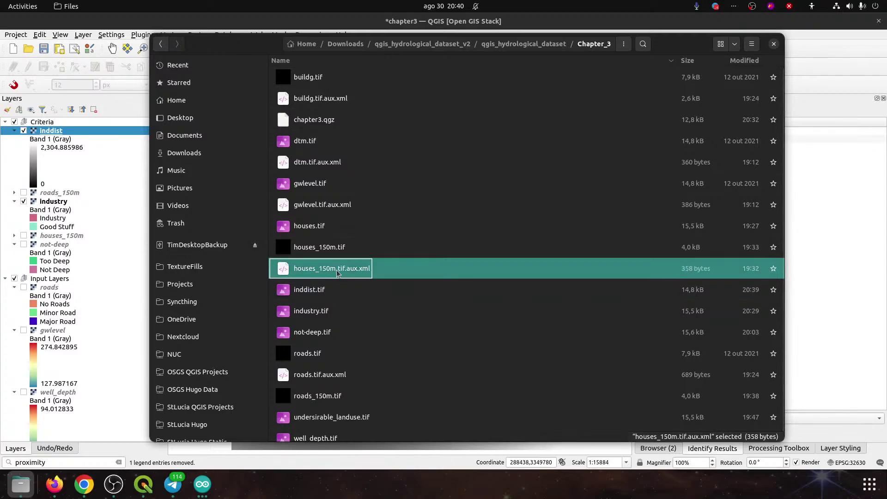
pyautogui.rightClick(338, 273)
pyautogui.click(370, 279)
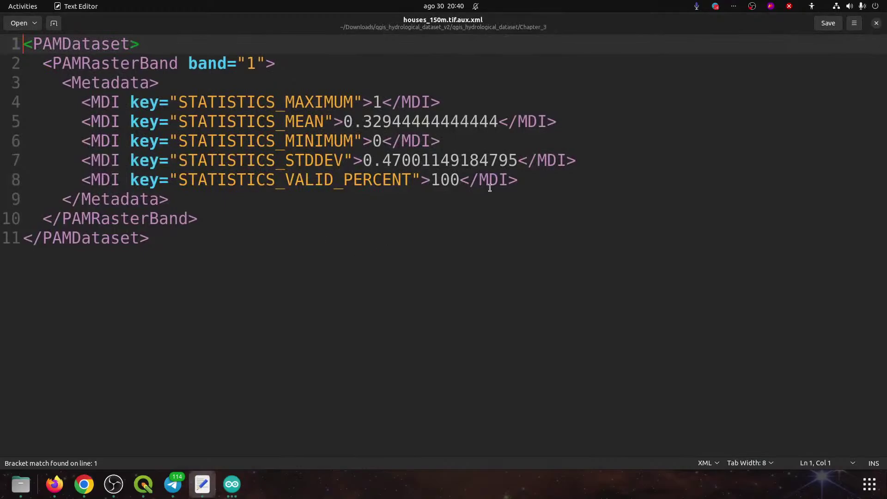
pyautogui.moveTo(523, 180); pyautogui.dragTo(24, 82)
pyautogui.click(307, 161)
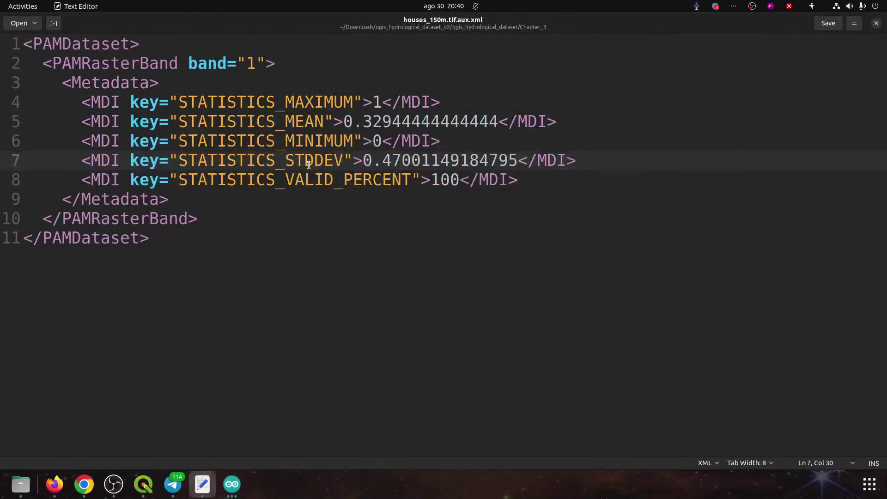
pyautogui.moveTo(525, 180); pyautogui.dragTo(39, 103)
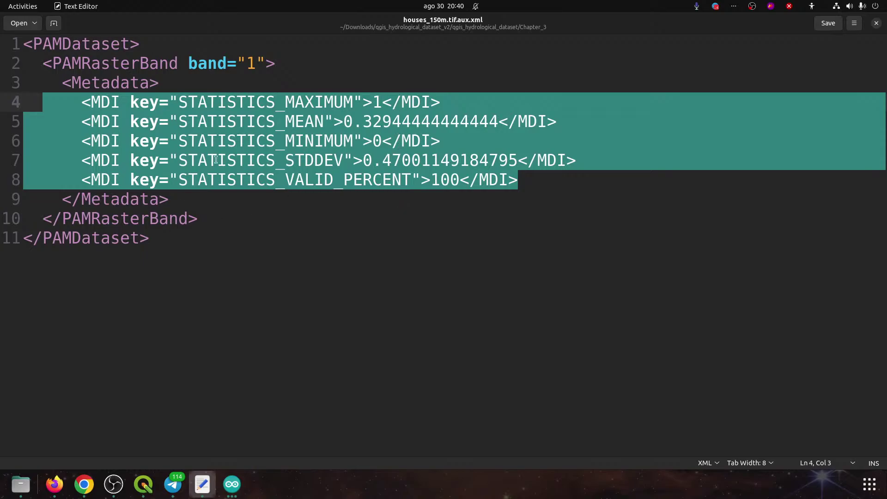
pyautogui.click(875, 23)
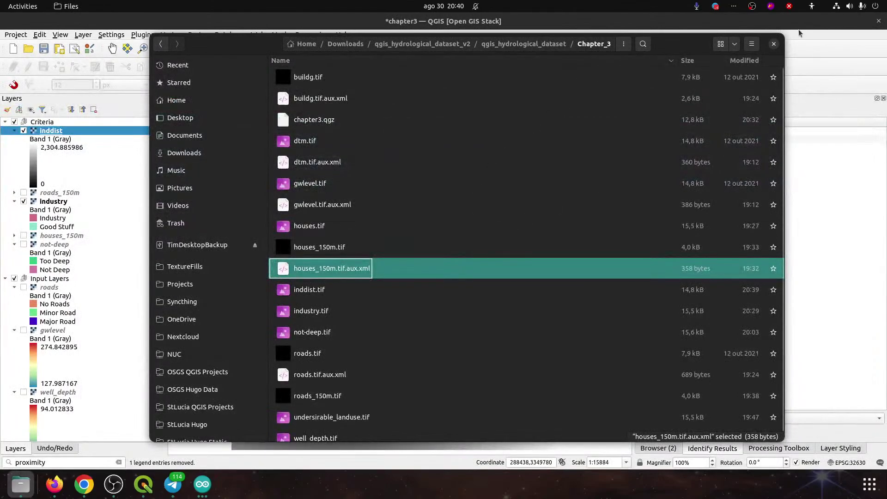
# - Close the file manager, review the Proximity parameters and close the Proximity dialog in QGIS
pyautogui.click(773, 44)
pyautogui.click(426, 101)
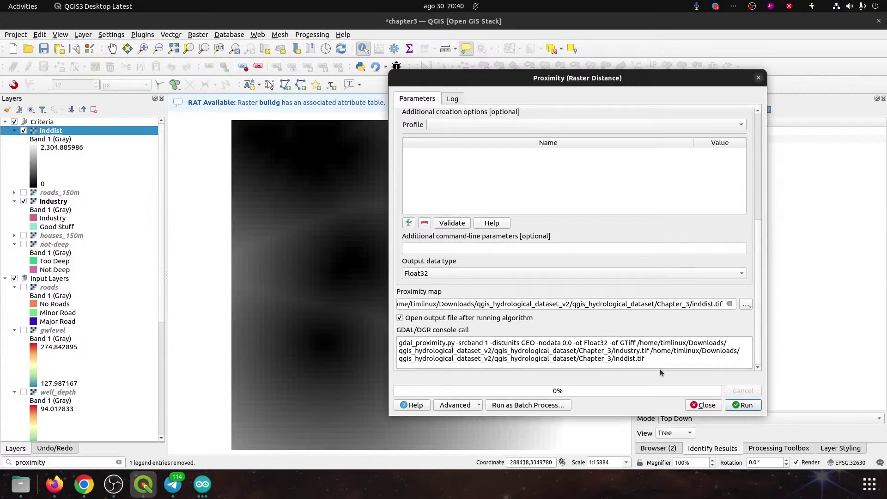
pyautogui.click(704, 405)
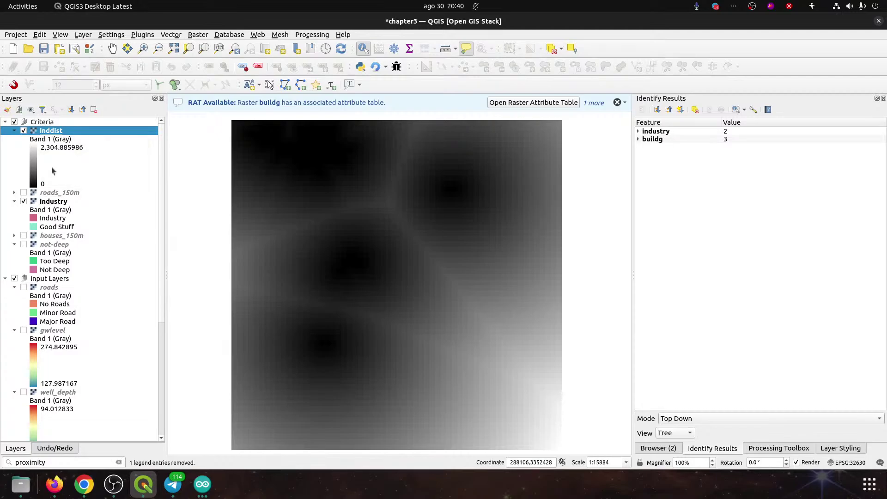
# - Add a subgroup named Intermediate Layers inside the Criteria group and move the inddist layer into it
pyautogui.click(5, 279)
pyautogui.click(43, 122)
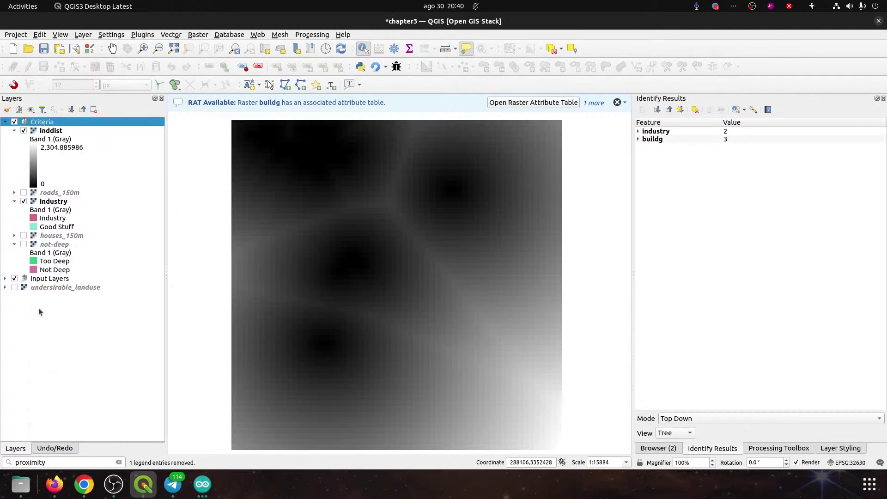
pyautogui.click(19, 110)
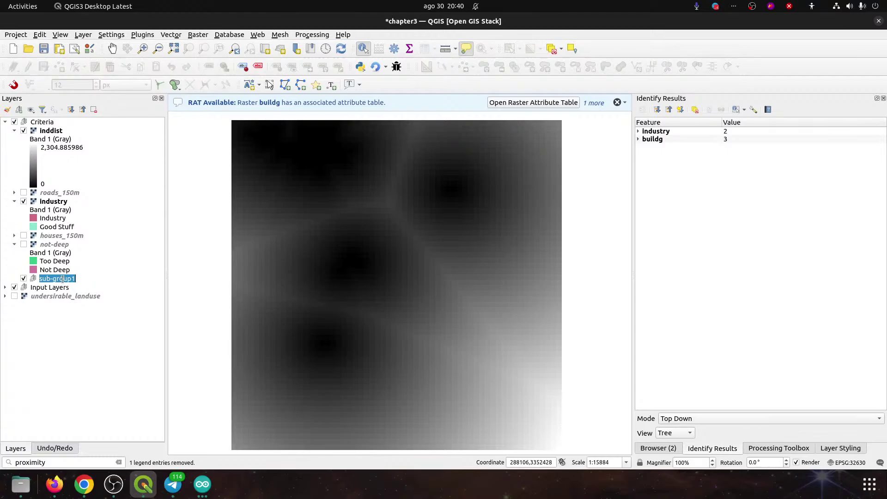
pyautogui.write('intermediate Layers')
pyautogui.press('Return')
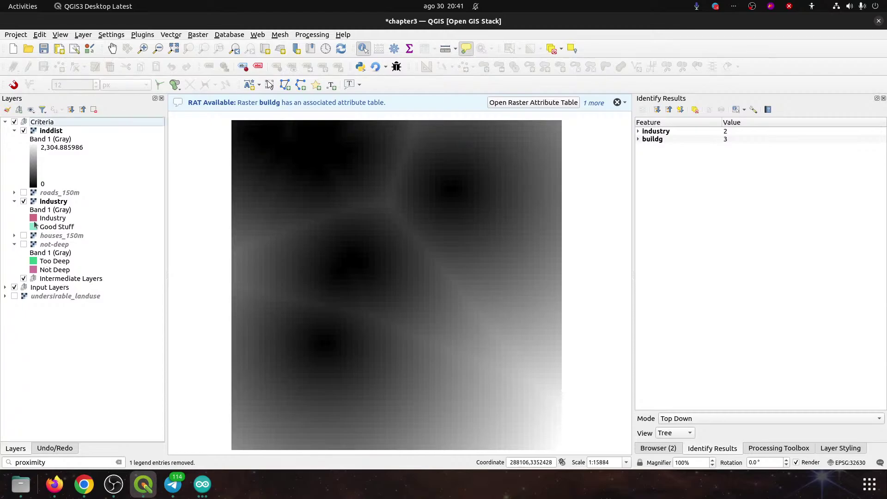
pyautogui.moveTo(46, 132); pyautogui.dragTo(84, 277)
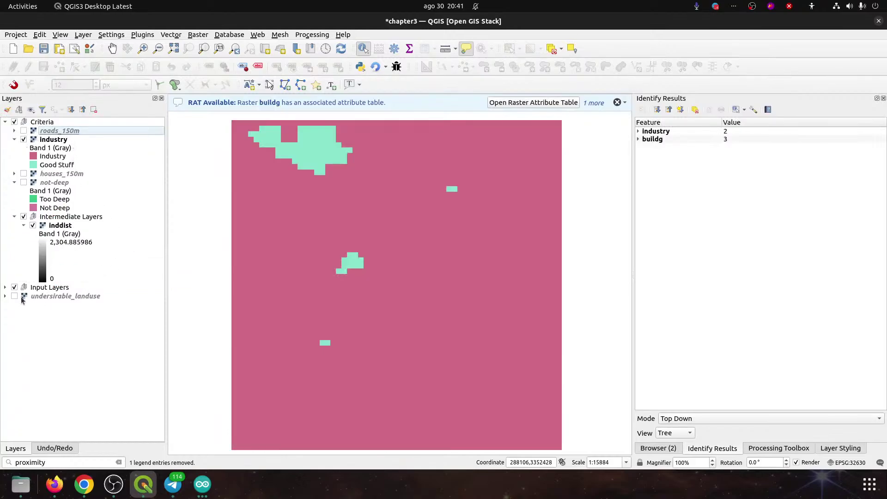
# - Hide the Criteria and Input Layers groups on the map and collapse both in the layer tree
pyautogui.click(5, 287)
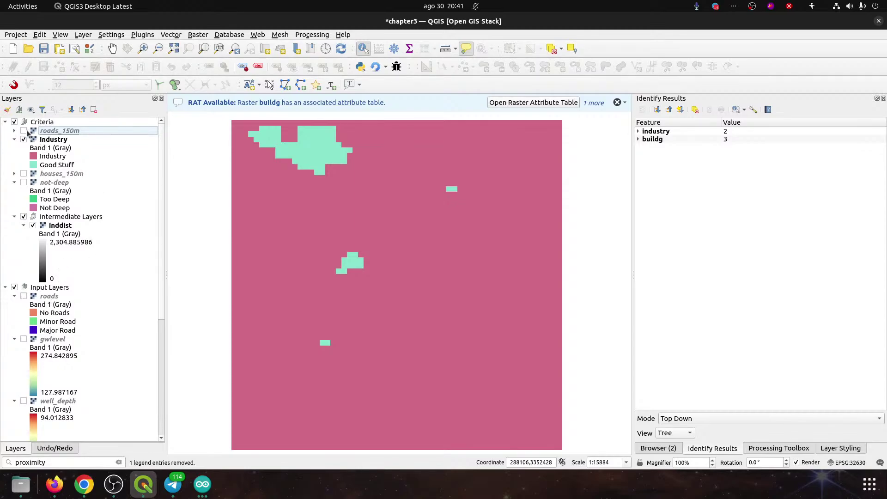
pyautogui.click(14, 121)
pyautogui.click(4, 122)
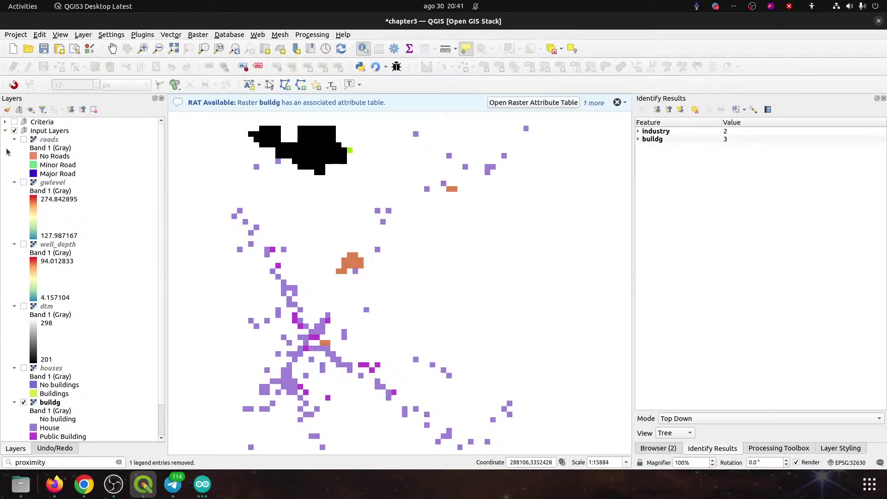
pyautogui.click(15, 130)
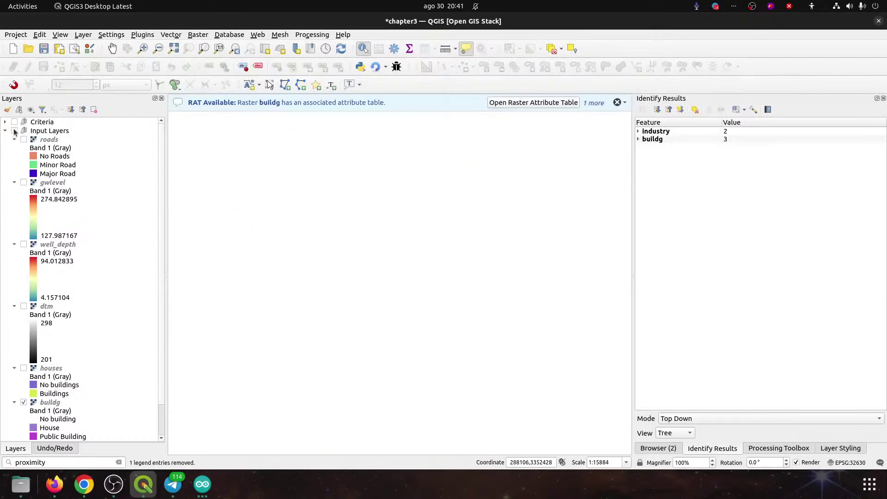
pyautogui.click(4, 130)
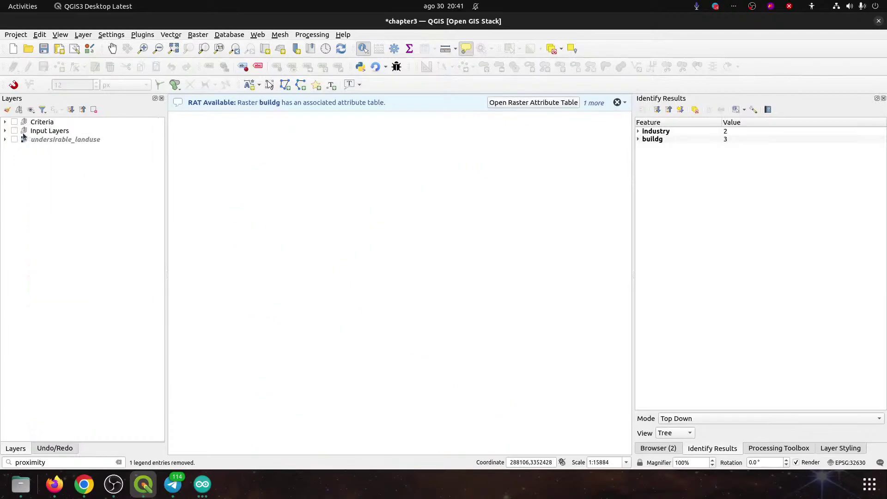
# - Move the Intermediate Layers group out of Criteria to the top level, between Criteria and Input Layers, and save the project
pyautogui.click(5, 131)
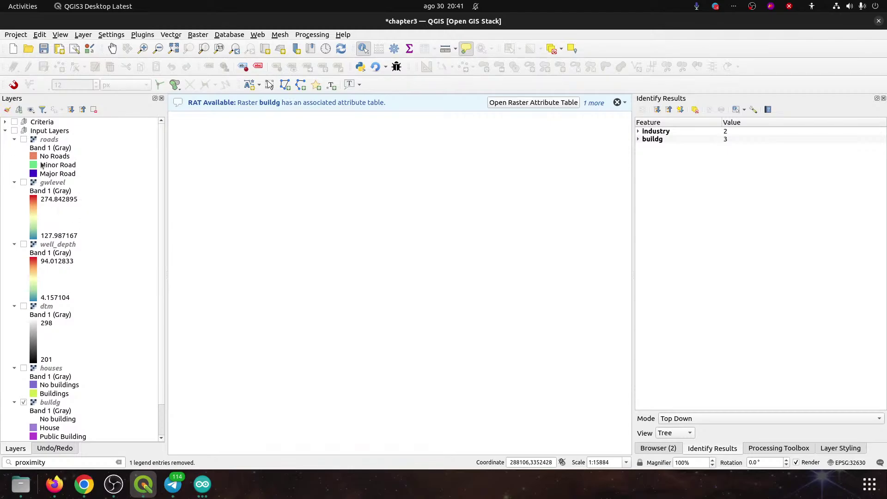
pyautogui.click(5, 122)
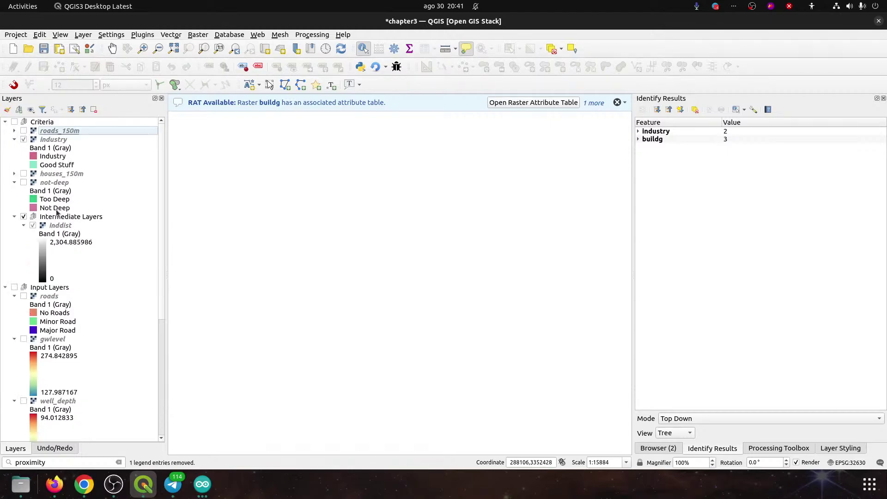
pyautogui.moveTo(55, 216); pyautogui.dragTo(58, 119)
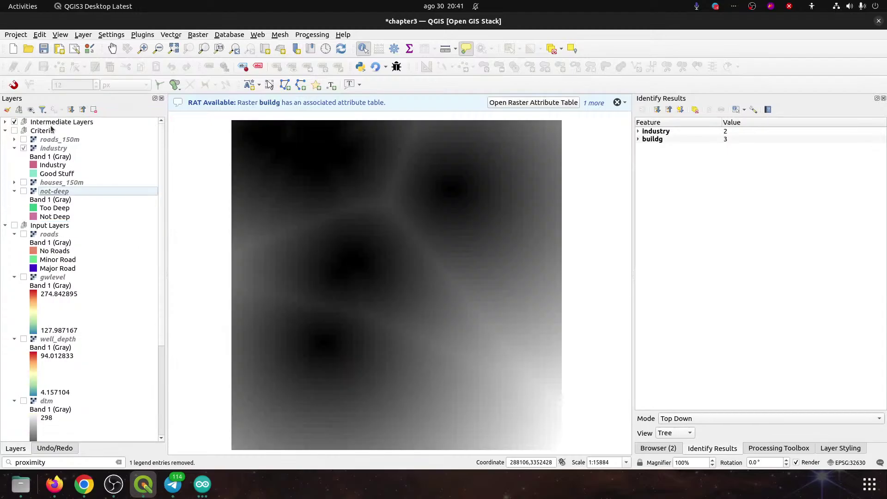
pyautogui.click(5, 130)
pyautogui.click(5, 139)
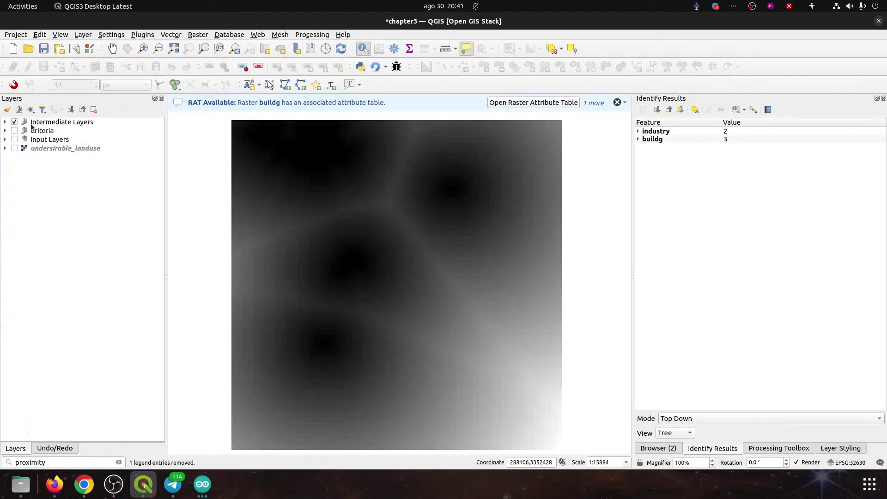
pyautogui.moveTo(36, 123); pyautogui.dragTo(37, 135)
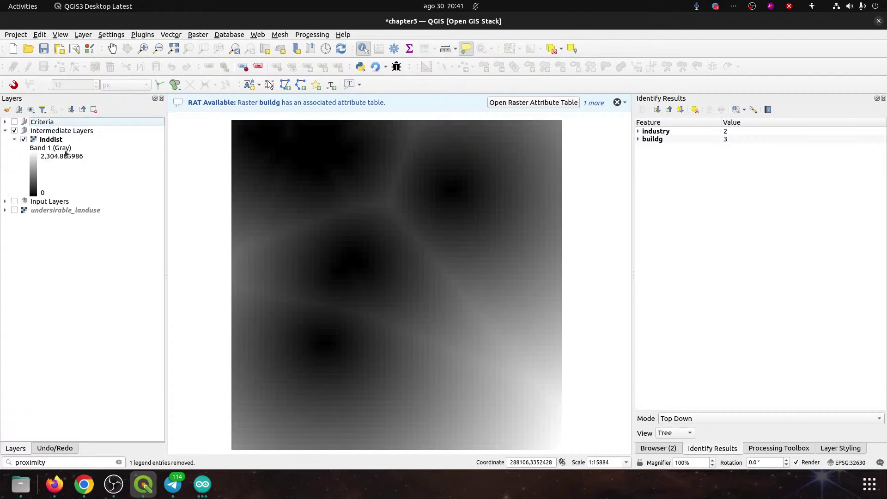
pyautogui.click(44, 49)
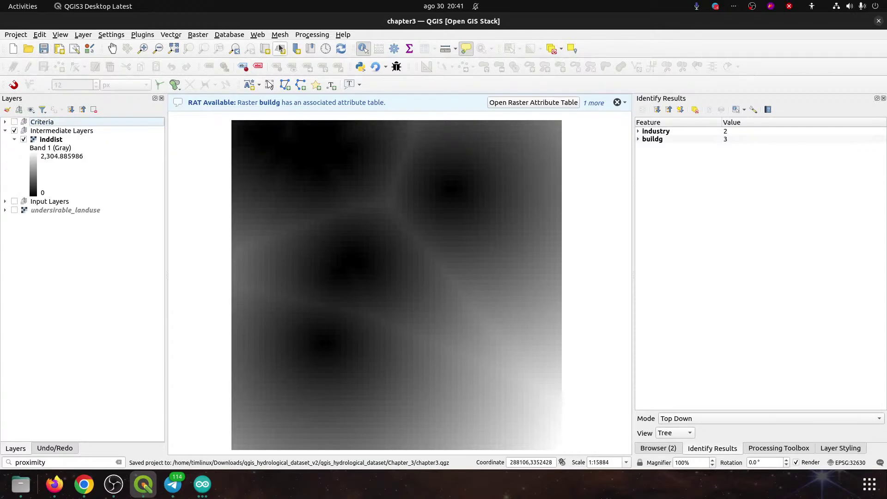
# - Start a Raster Calculator computation with the expression "inddist@1" >= 300
pyautogui.click(195, 34)
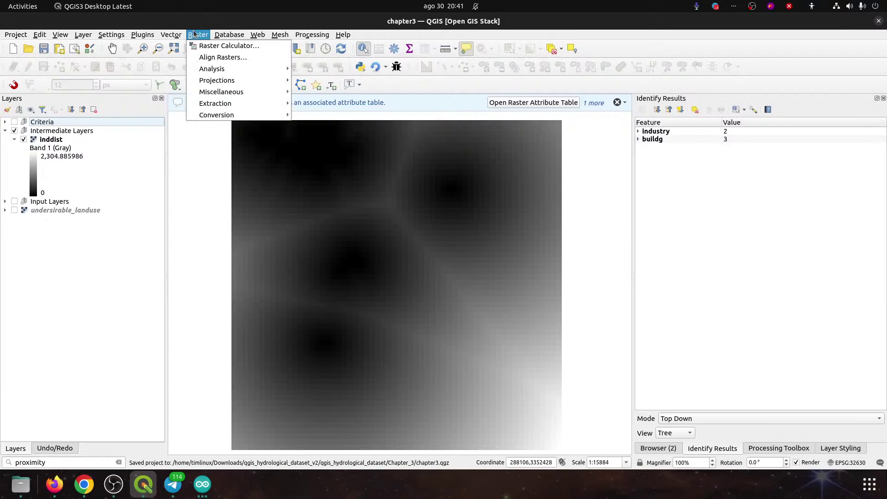
pyautogui.click(216, 45)
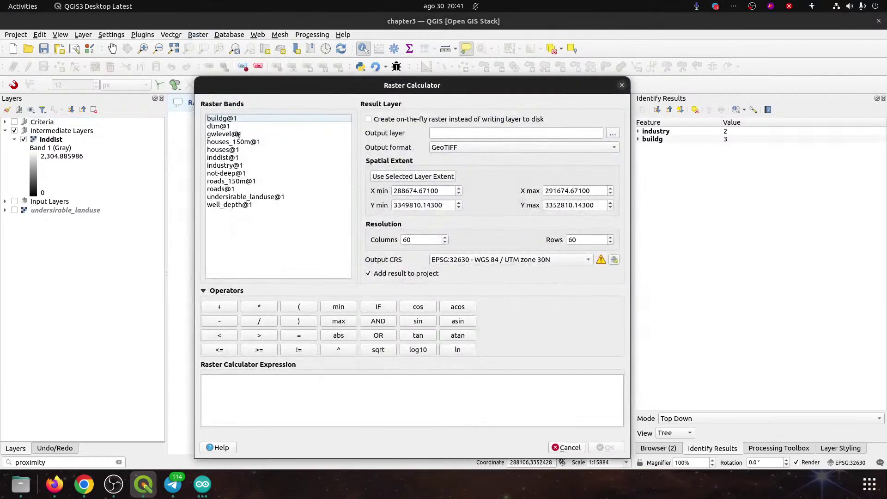
pyautogui.doubleClick(216, 158)
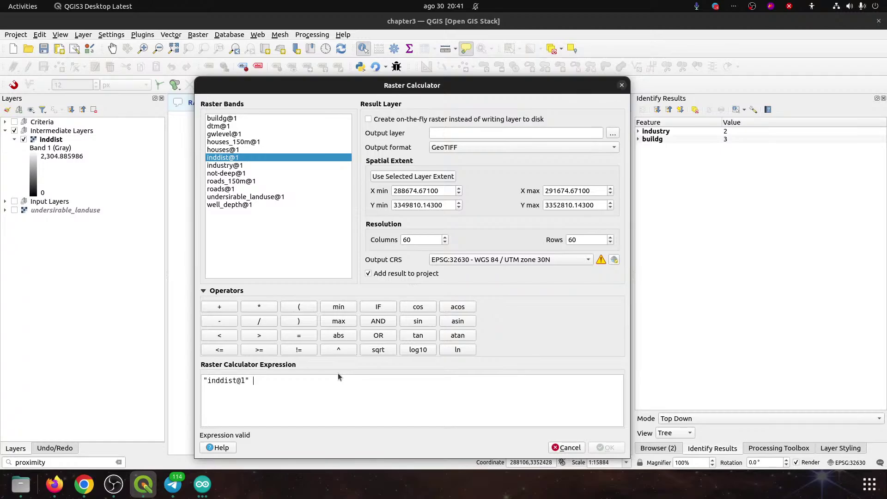
pyautogui.write('> 1')
pyautogui.press('BackSpace')
pyautogui.write('= 399')
pyautogui.press('BackSpace')
pyautogui.press('BackSpace')
pyautogui.write('00')
# - Set the output layer to ind300m.tif in the Chapter_3 folder and run the raster calculation
pyautogui.click(612, 133)
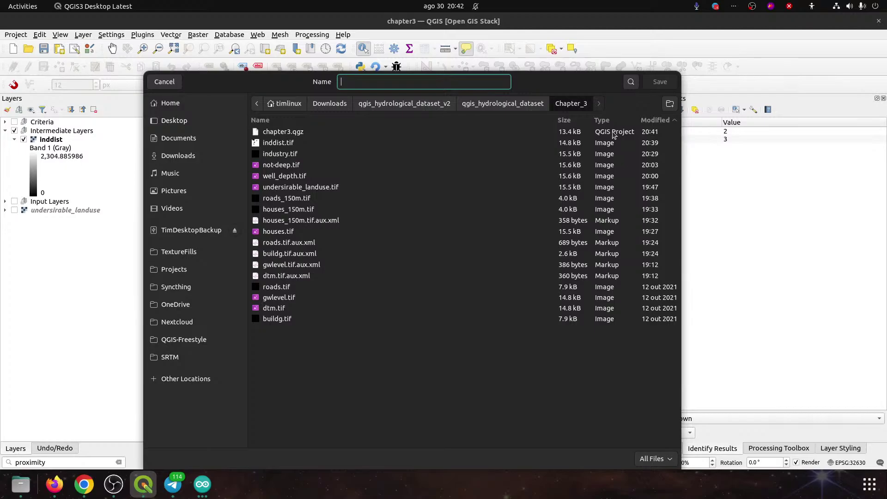
pyautogui.write('ind')
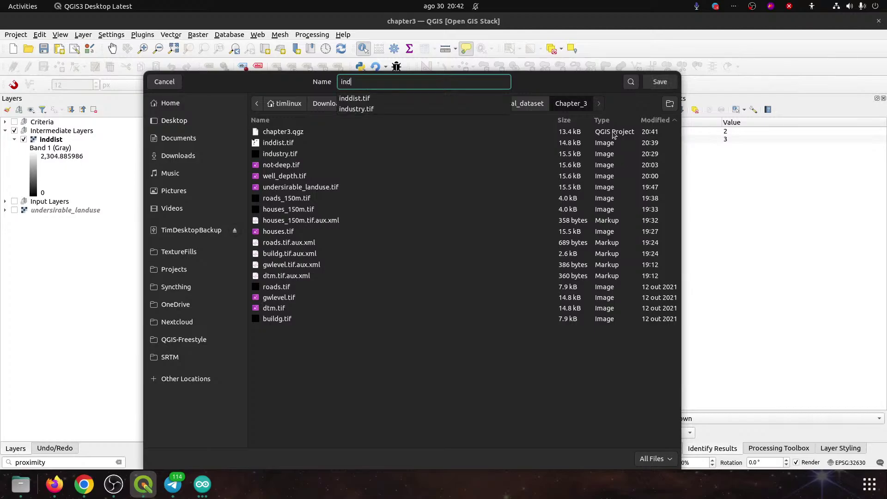
pyautogui.write('300m.tif')
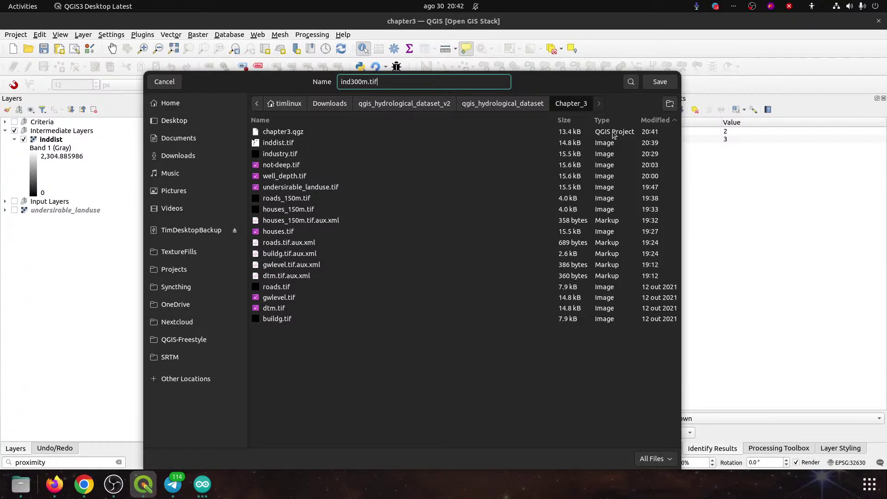
pyautogui.click(651, 82)
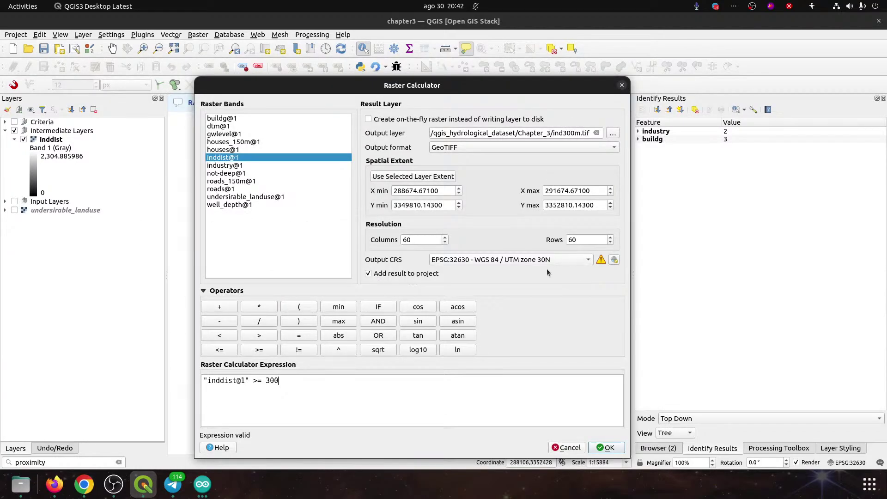
pyautogui.click(608, 448)
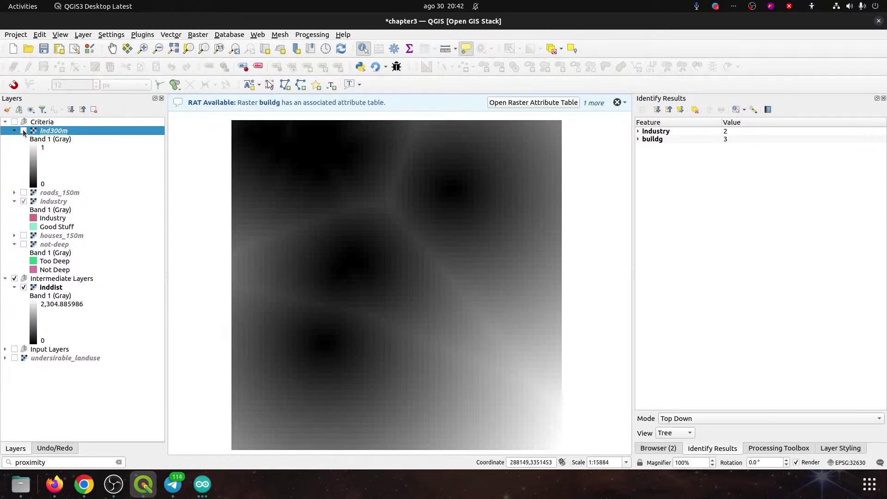
# - Show the ind300m layer, hide inddist, hide and collapse the Intermediate Layers group, and save the project
pyautogui.click(24, 130)
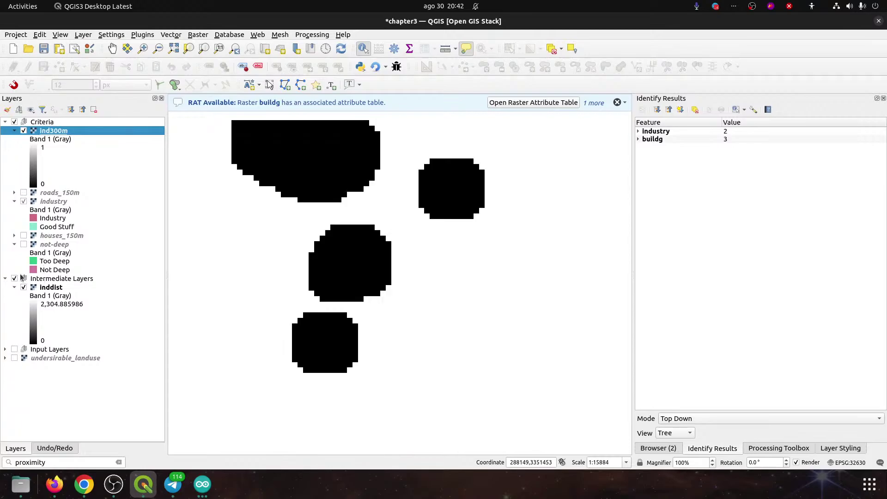
pyautogui.click(24, 287)
pyautogui.click(14, 279)
pyautogui.click(5, 279)
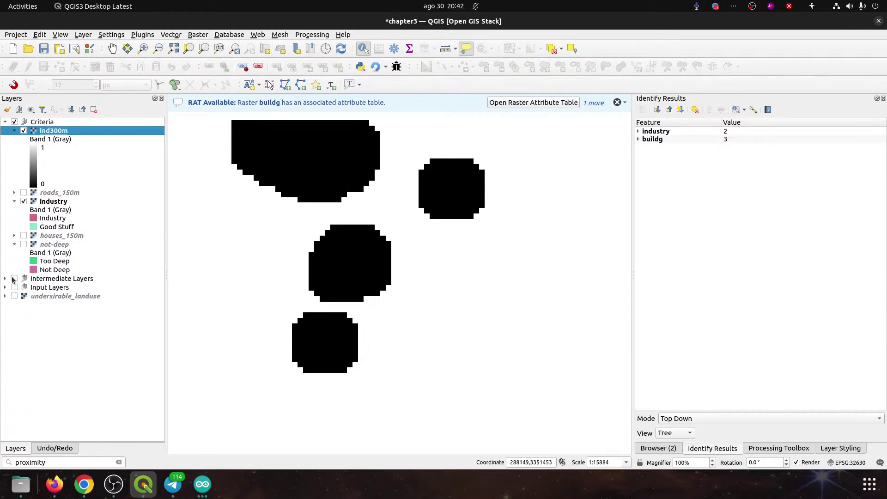
pyautogui.click(43, 48)
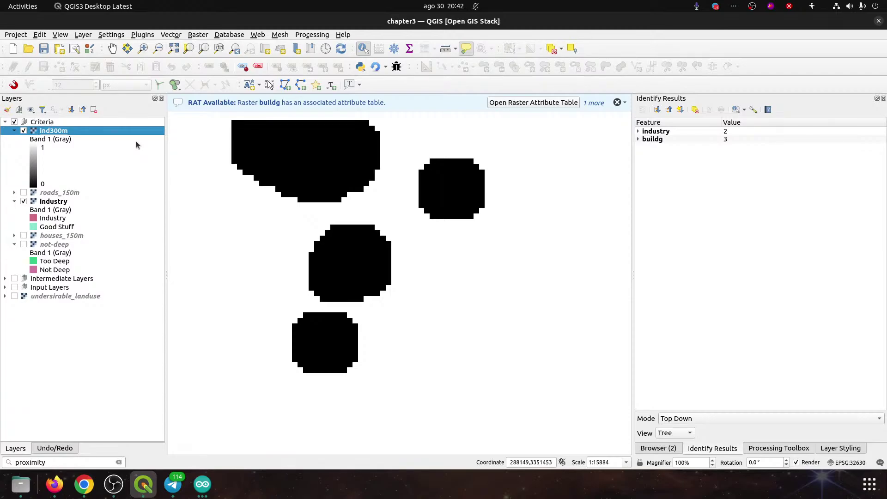
# - Set the ind300m layer's symbology to Paletted/Unique values, classify its values and apply the style
pyautogui.doubleClick(49, 131)
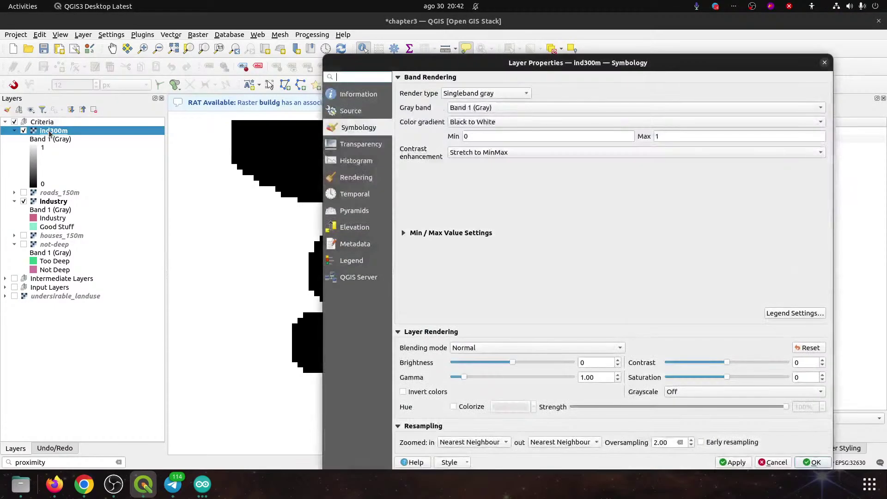
pyautogui.click(462, 93)
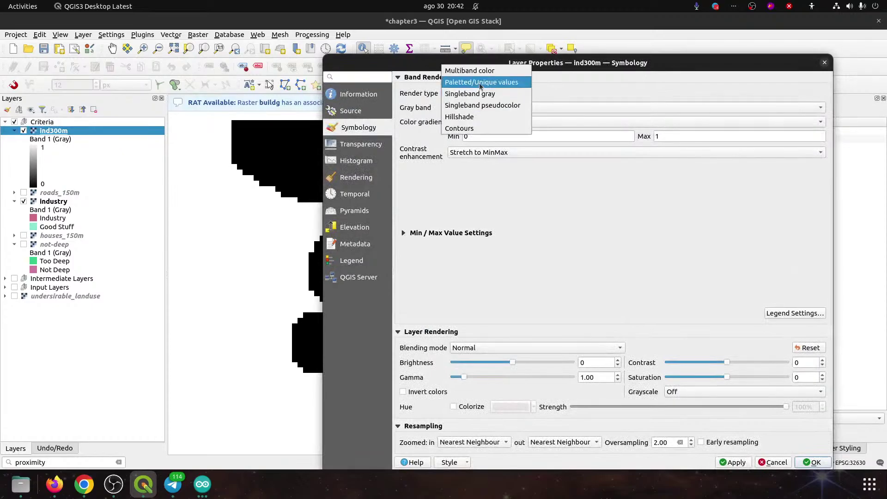
pyautogui.click(480, 83)
pyautogui.click(463, 313)
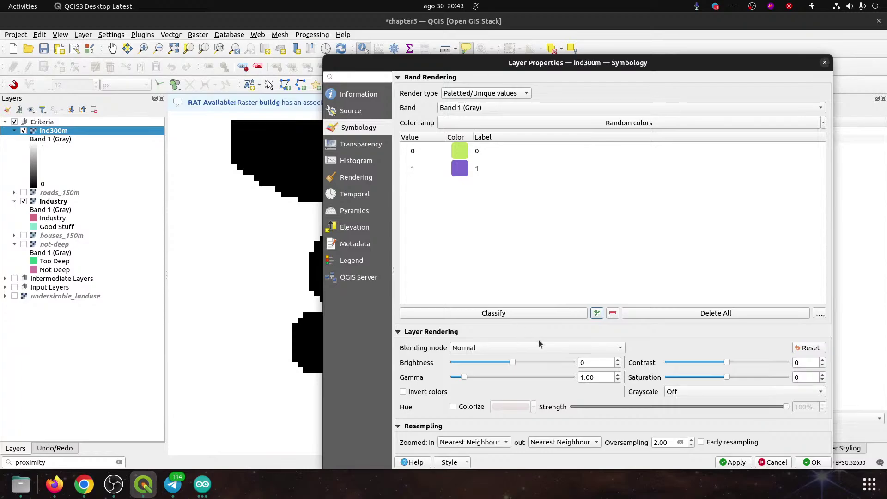
pyautogui.doubleClick(481, 152)
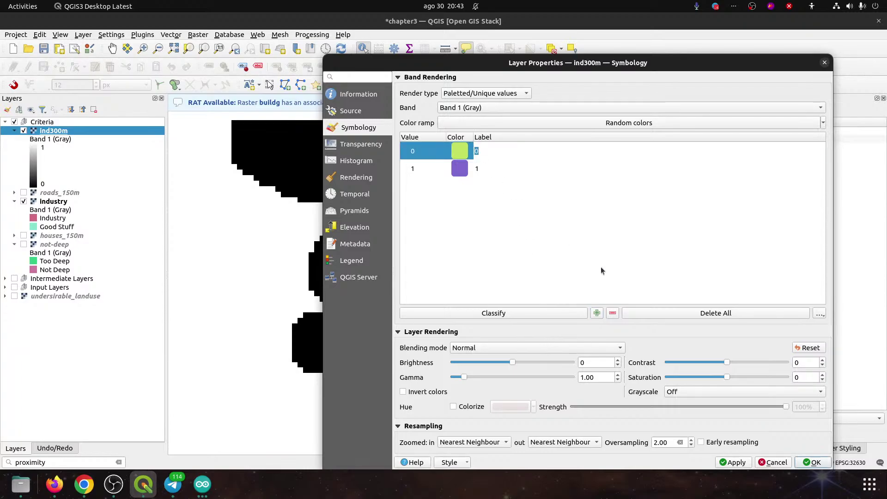
pyautogui.click(730, 462)
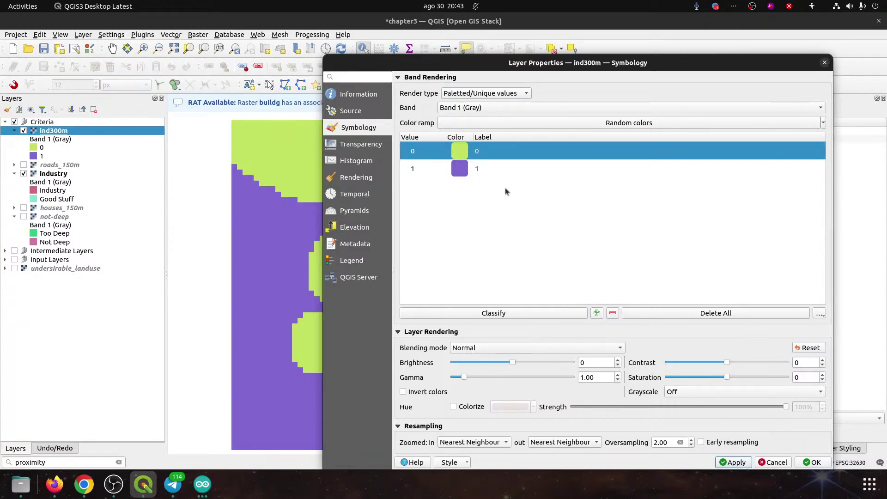
# - Label ind300m's value 0 as Industry Areas and value 1 as Non Industry Areas, accept the symbology and save the project
pyautogui.doubleClick(478, 154)
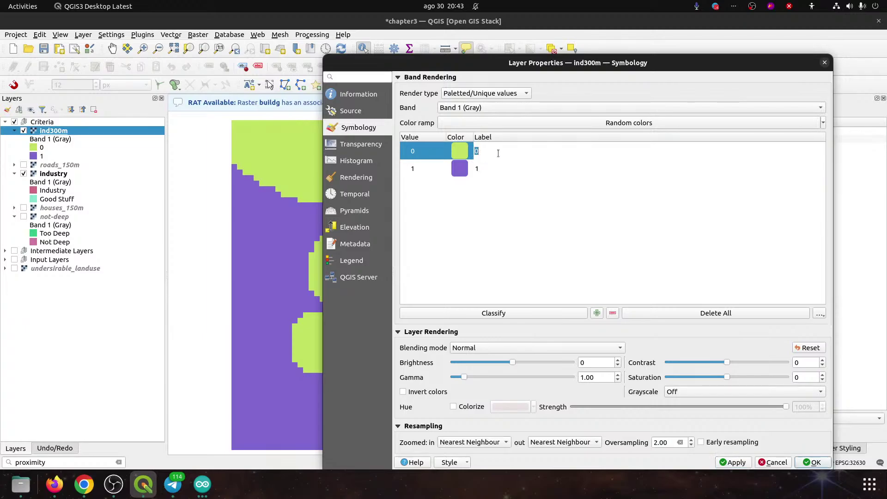
pyautogui.write('Ba')
pyautogui.write('ad')
pyautogui.press('BackSpace')
pyautogui.write('Industry Areas')
pyautogui.press('Tab')
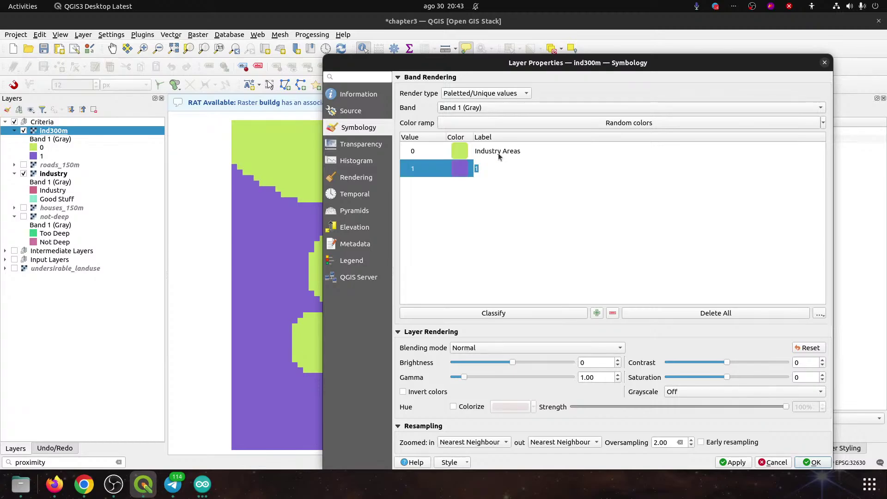
pyautogui.write('Non Industry Areas')
pyautogui.press('Return')
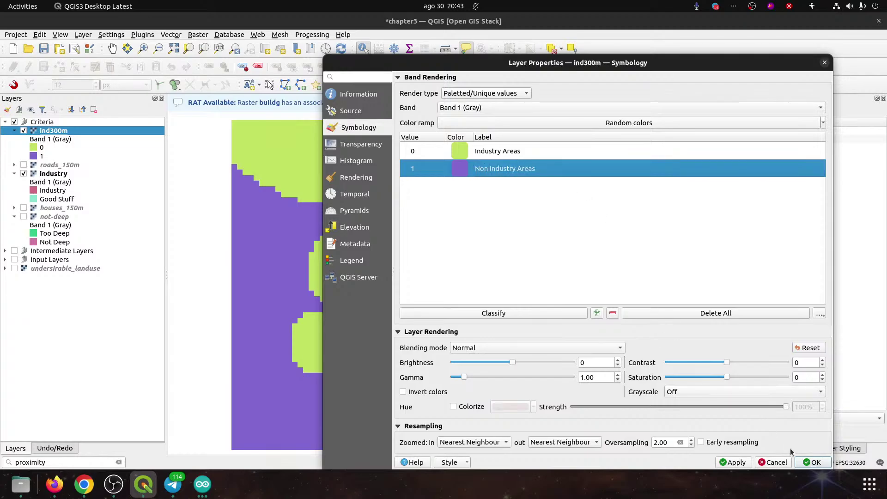
pyautogui.click(812, 462)
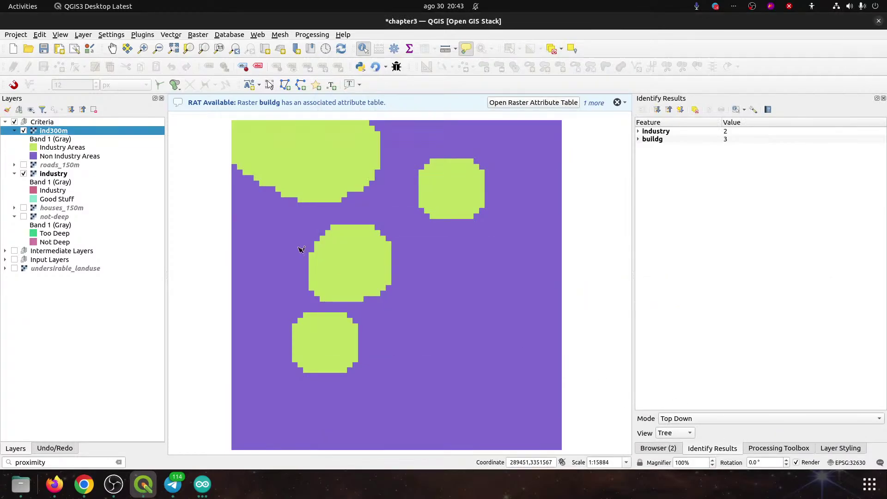
pyautogui.click(44, 48)
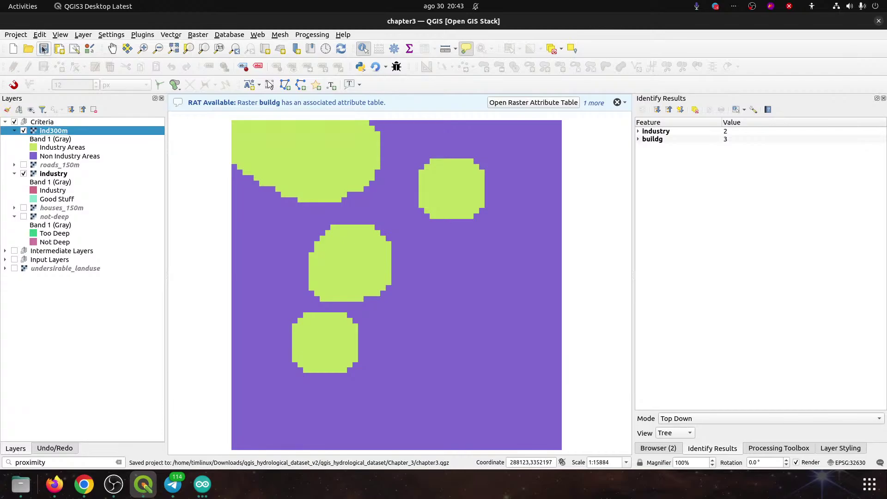
# - Hide the ind300m layer and compare it with the roads_150m and industry layers by switching their visibility
pyautogui.click(24, 131)
pyautogui.click(24, 131)
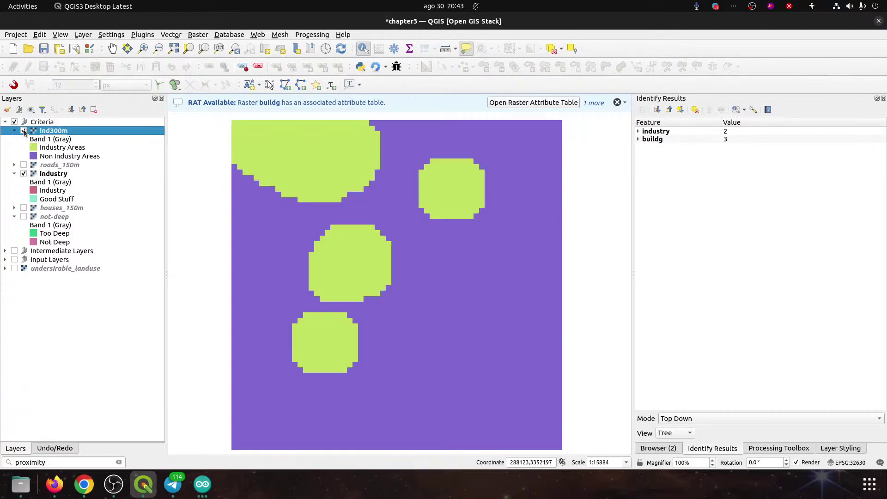
pyautogui.click(24, 131)
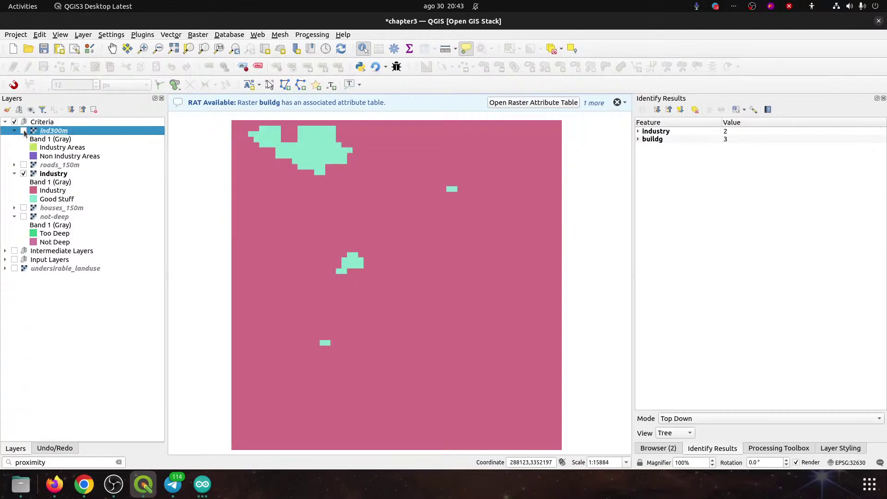
pyautogui.click(23, 165)
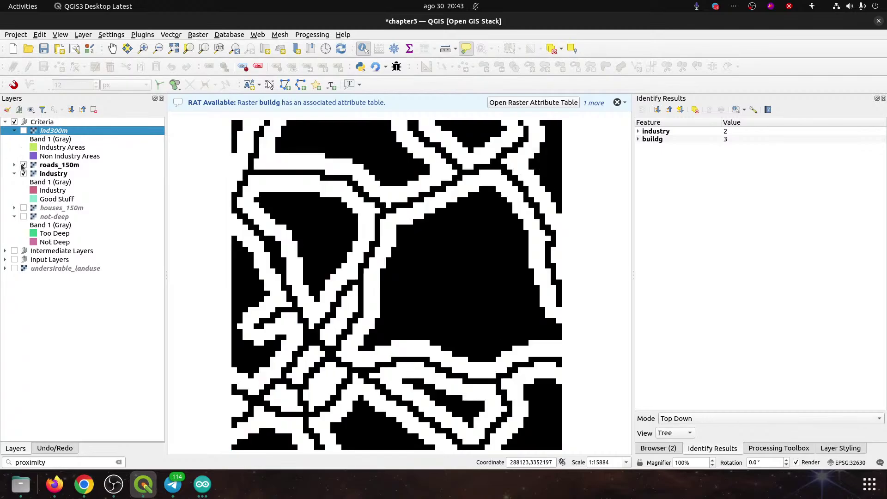
pyautogui.click(24, 165)
pyautogui.click(23, 174)
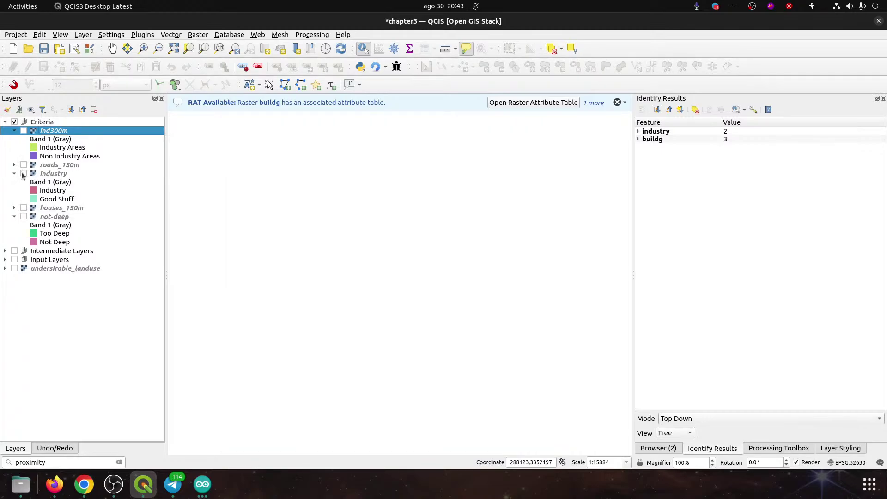
pyautogui.click(24, 174)
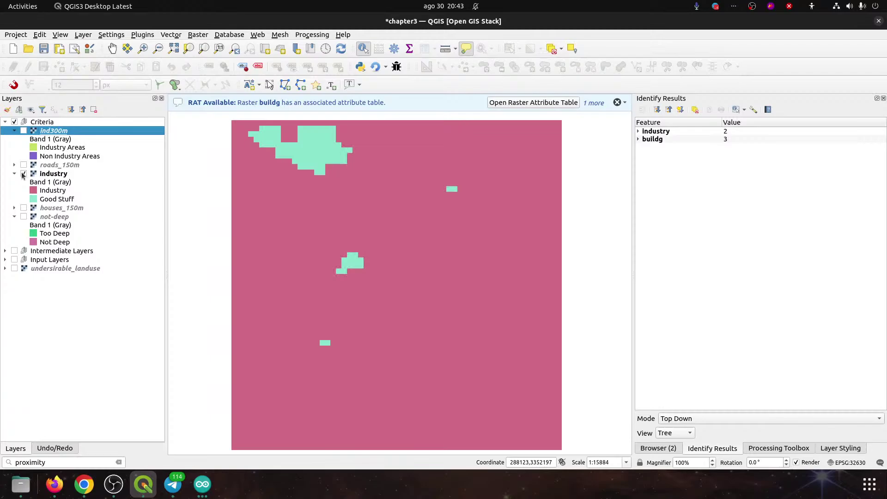
# - Collapse the industry layer's legend, move the layer into the Intermediate Layers group and expand that group
pyautogui.click(52, 176)
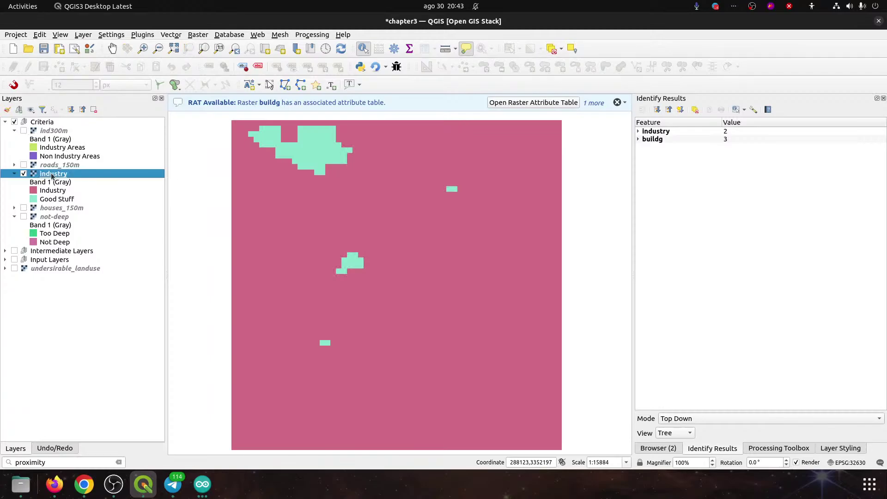
pyautogui.click(14, 174)
pyautogui.moveTo(41, 176); pyautogui.dragTo(68, 229)
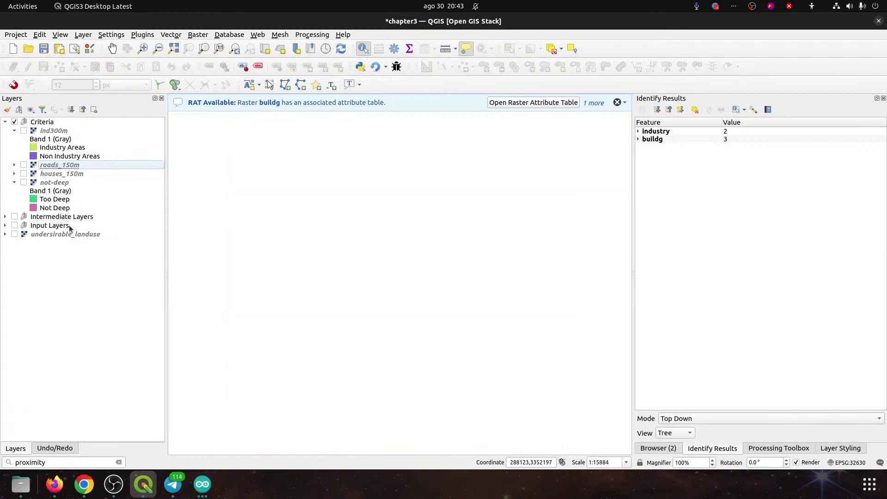
pyautogui.click(5, 216)
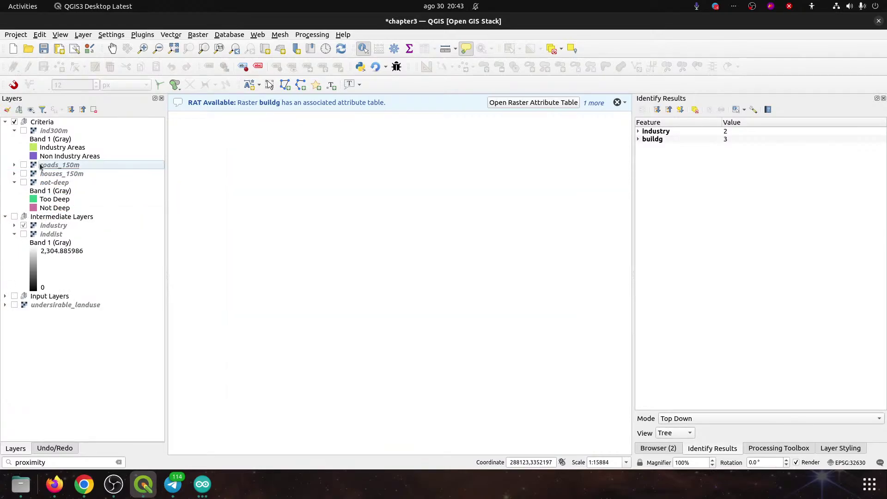
# - Examine the roads_150m, houses_150m and not-deep criteria one at a time, then go through the four criteria layers
pyautogui.click(55, 166)
pyautogui.click(24, 165)
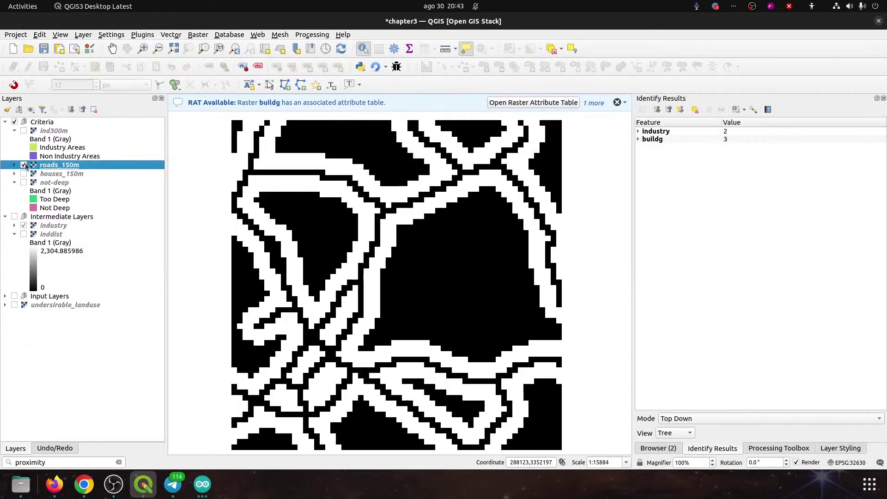
pyautogui.click(23, 165)
pyautogui.click(24, 174)
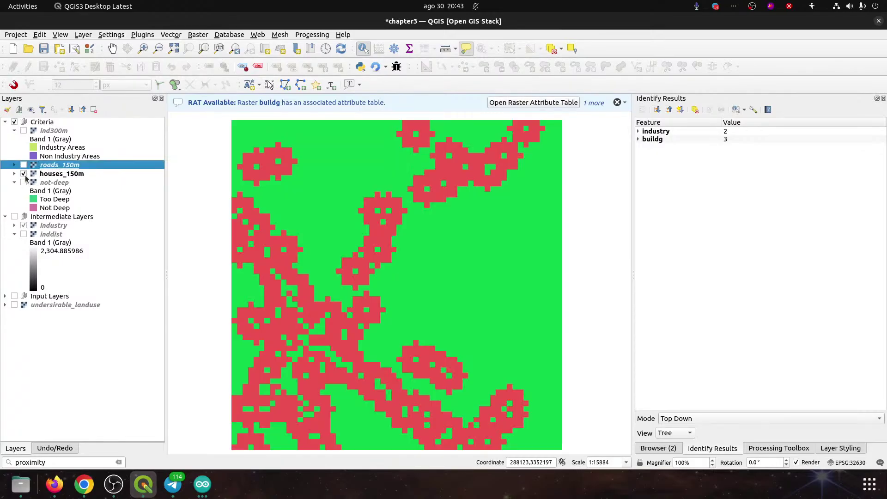
pyautogui.click(24, 175)
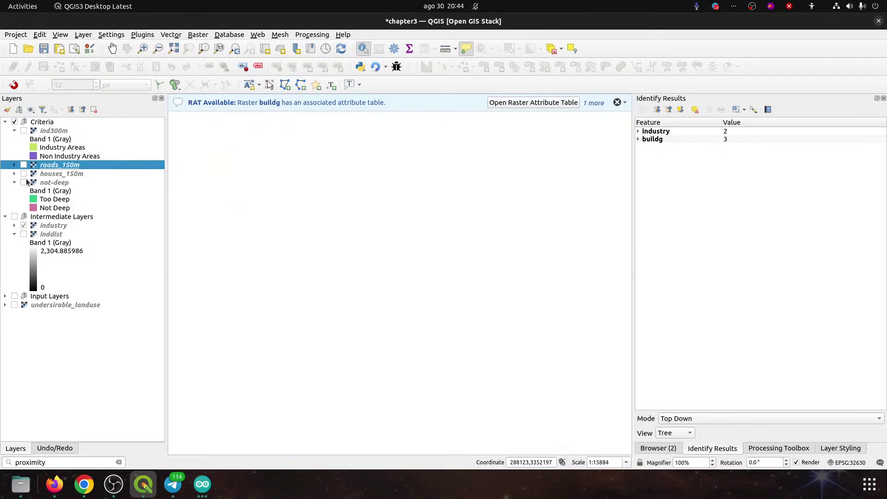
pyautogui.click(39, 185)
pyautogui.click(23, 183)
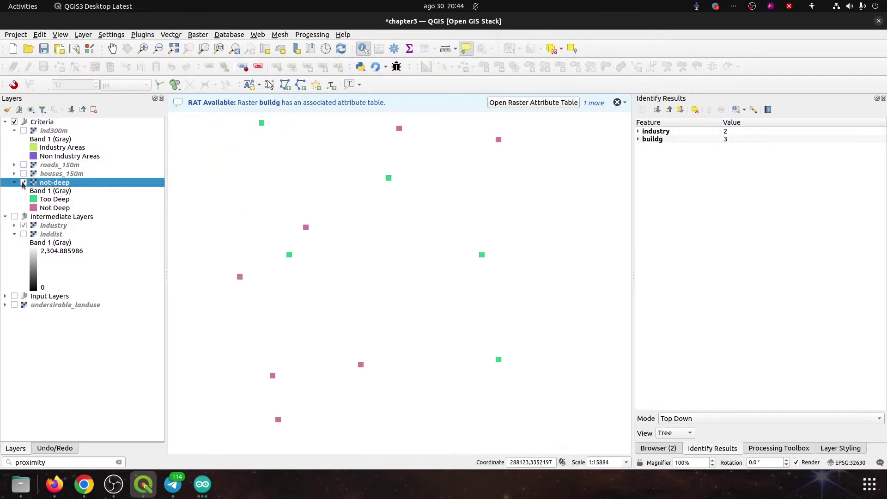
pyautogui.click(24, 182)
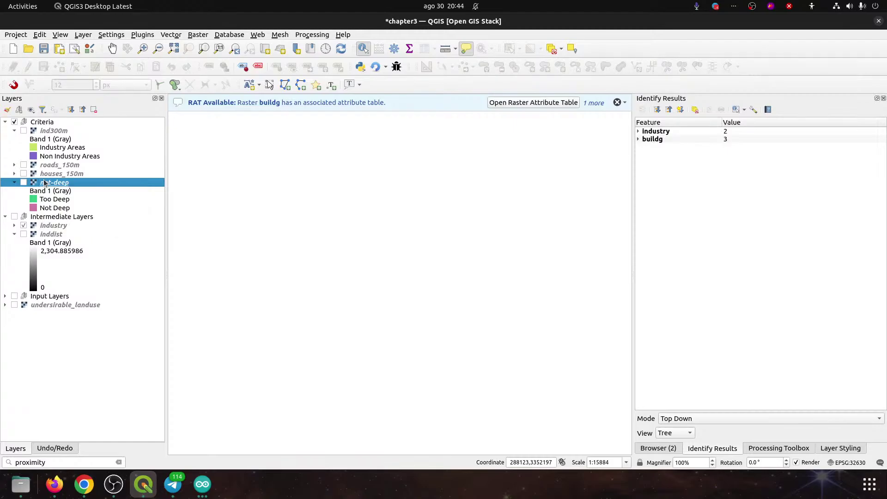
pyautogui.click(48, 131)
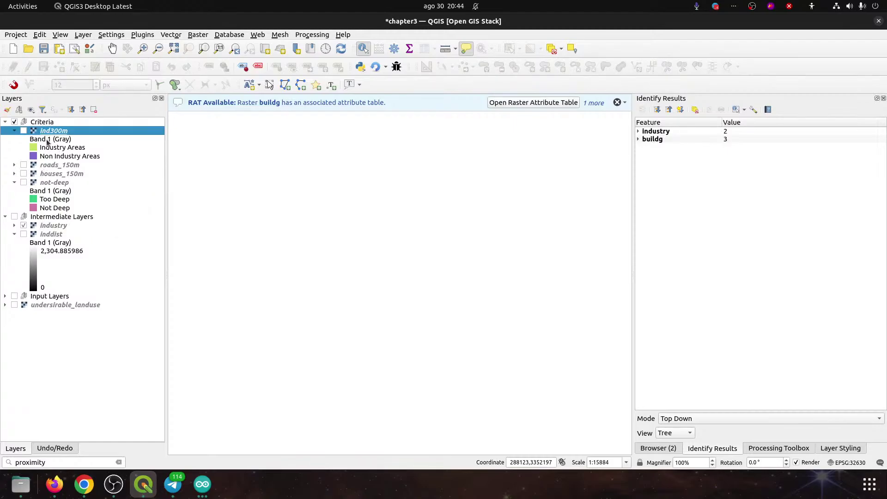
pyautogui.click(47, 166)
pyautogui.click(48, 174)
pyautogui.click(48, 184)
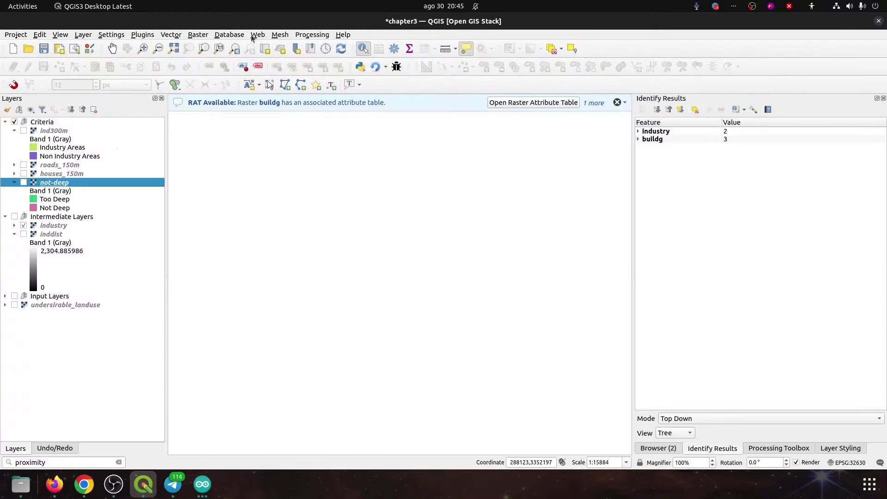
# - Enter the Raster Calculator expression "houses_150m@1" AND "ind300m@1" AND "not-deep@1" AND "roads_150m@1"
pyautogui.click(227, 36)
pyautogui.click(209, 39)
pyautogui.click(209, 40)
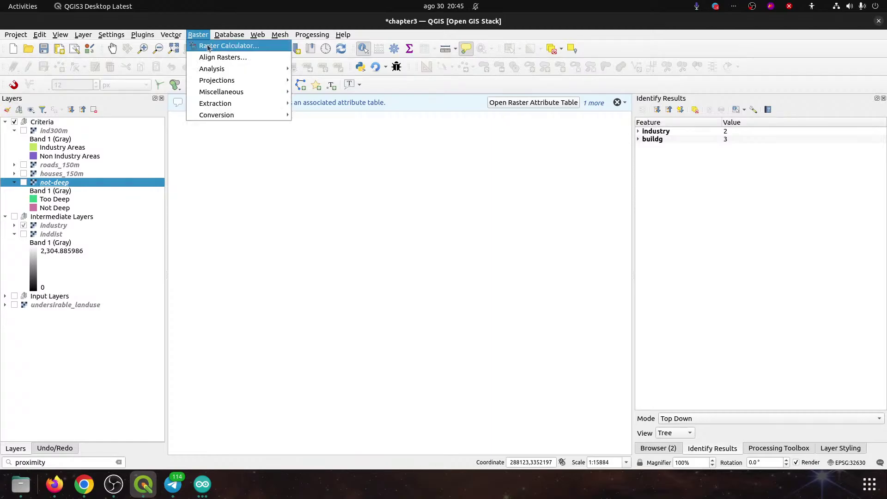
pyautogui.click(217, 46)
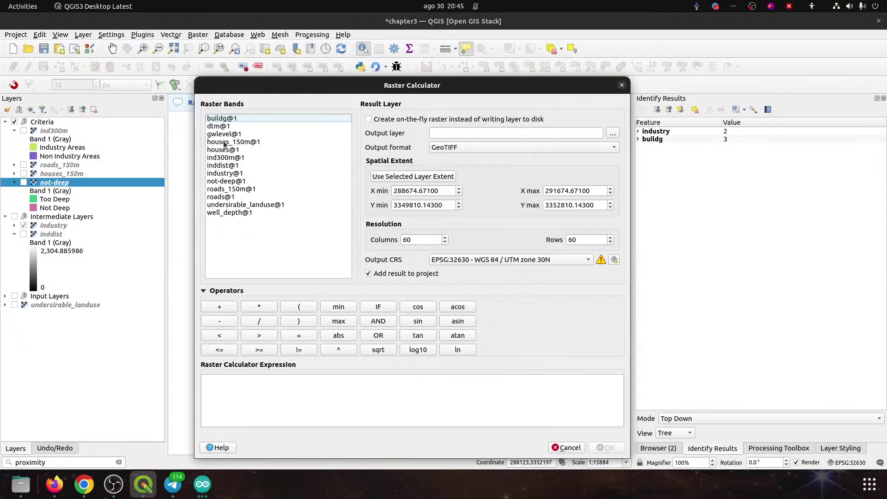
pyautogui.doubleClick(224, 142)
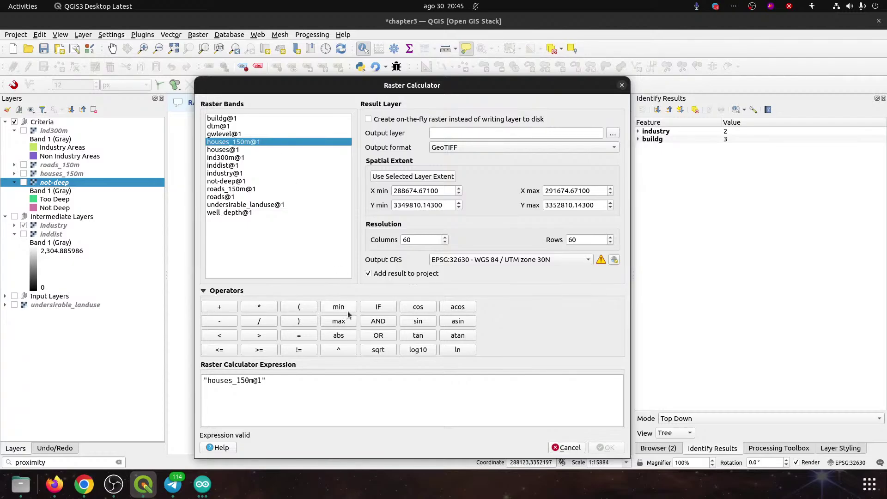
pyautogui.click(378, 322)
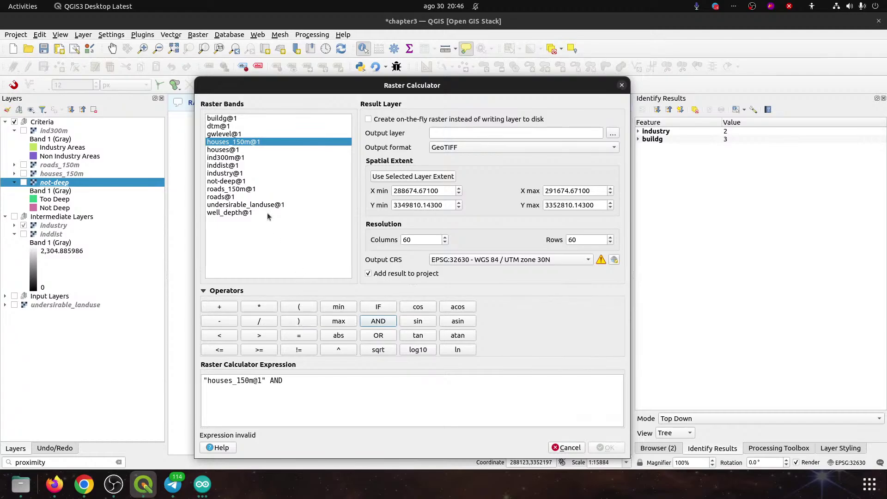
pyautogui.doubleClick(230, 158)
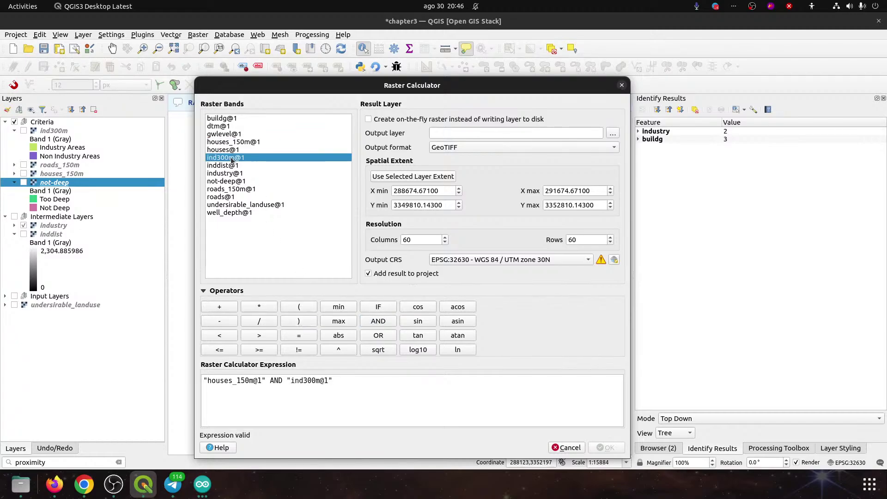
pyautogui.click(378, 321)
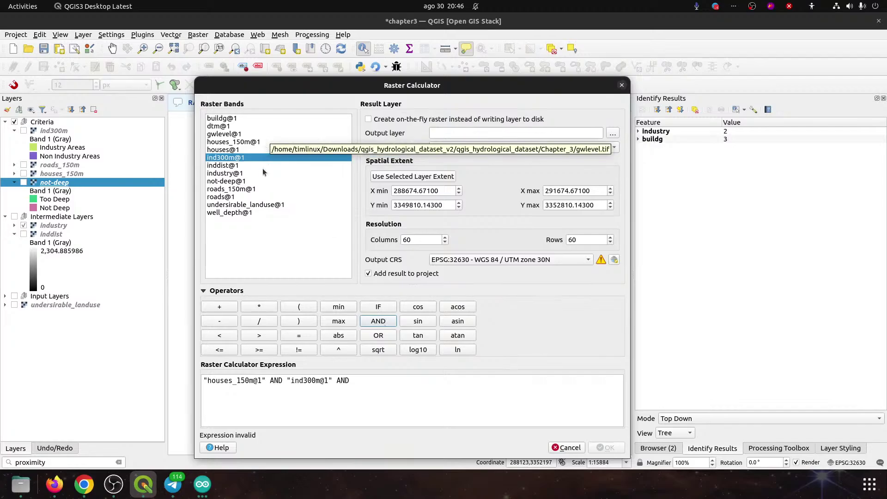
pyautogui.doubleClick(225, 182)
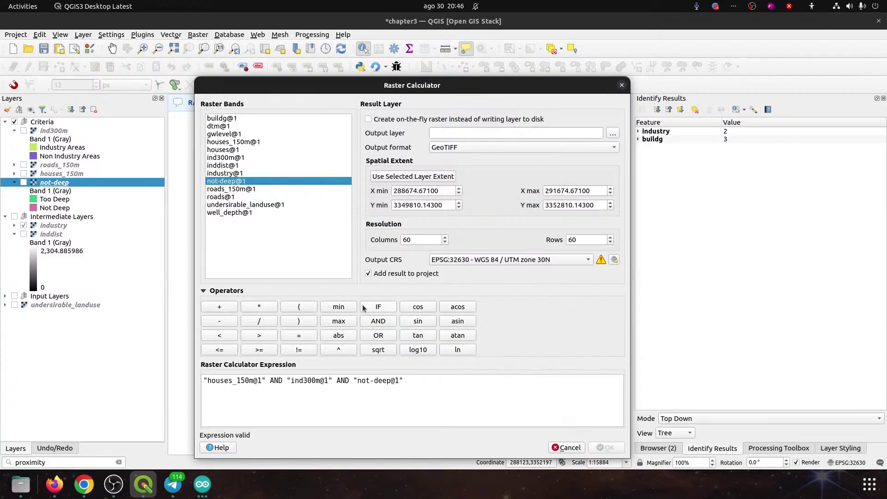
pyautogui.click(385, 320)
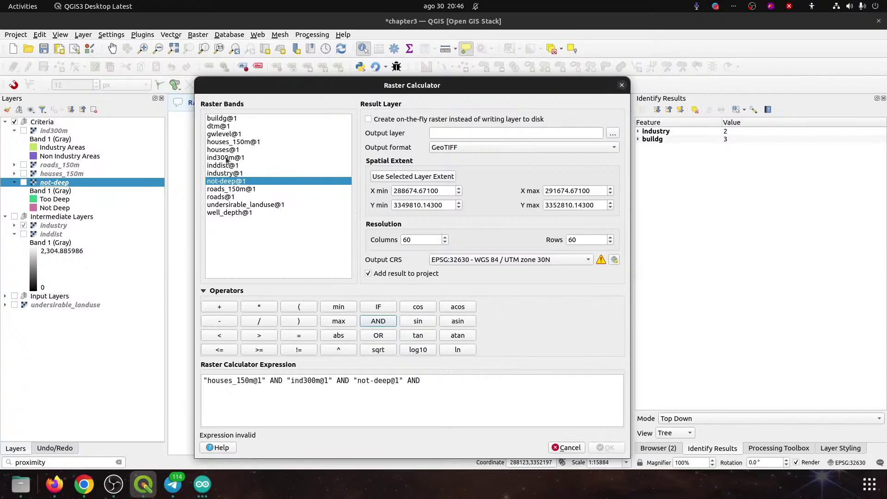
pyautogui.doubleClick(233, 189)
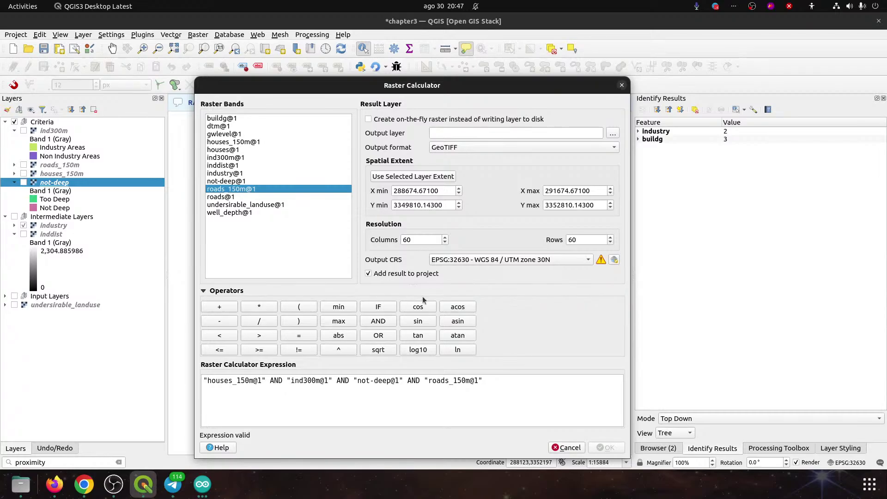
# - Set the output layer to accessible_wells.tif in the Chapter_3 folder and run the raster calculation
pyautogui.click(613, 134)
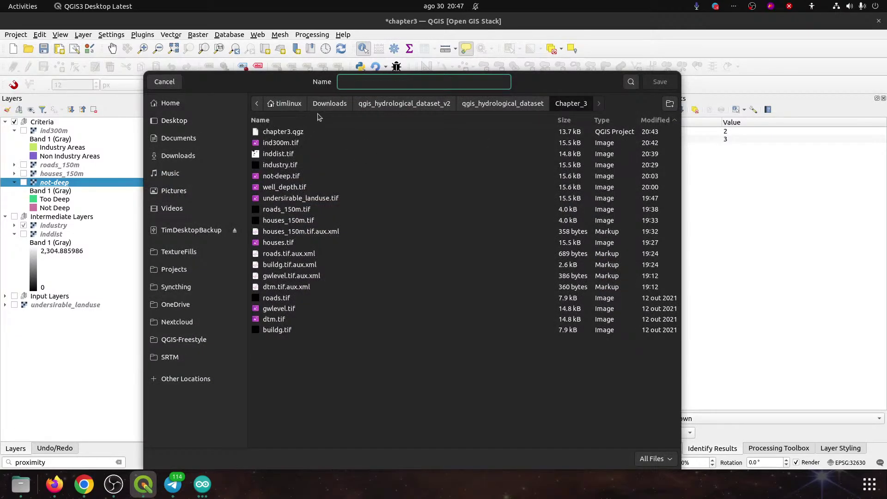
pyautogui.write('acc')
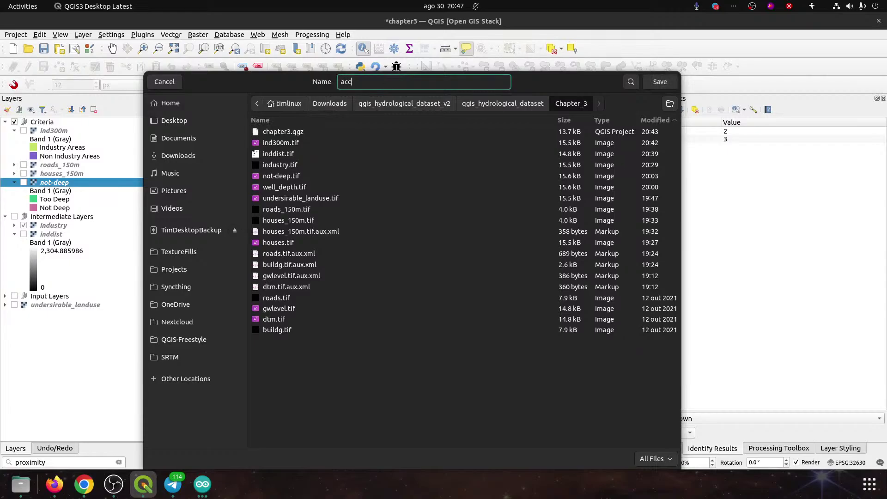
pyautogui.write('essibleewells.tif_')
pyautogui.press('Return')
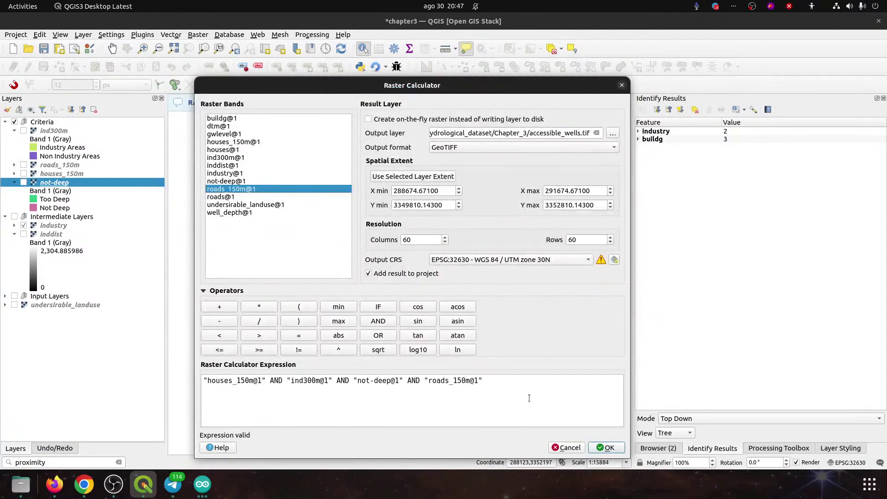
pyautogui.click(607, 447)
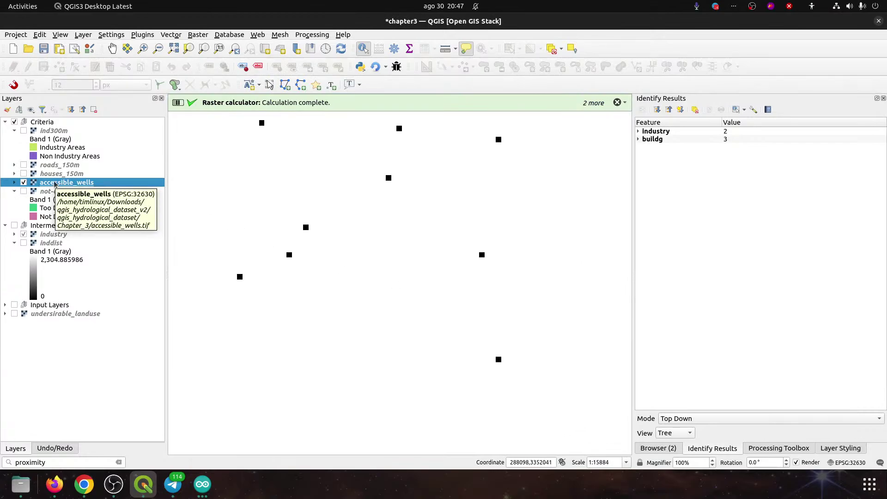
# - Move the accessible_wells layer to the top of the Criteria group and show the not-deep layer
pyautogui.moveTo(78, 185); pyautogui.dragTo(81, 131)
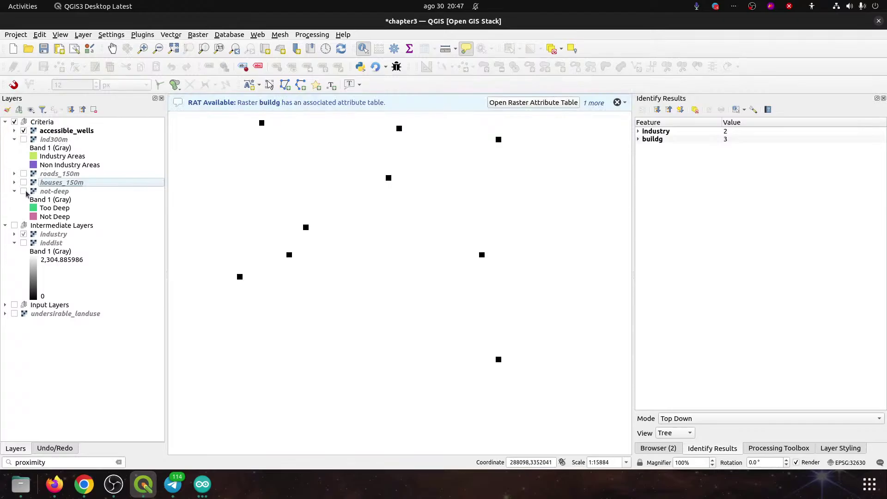
pyautogui.click(24, 191)
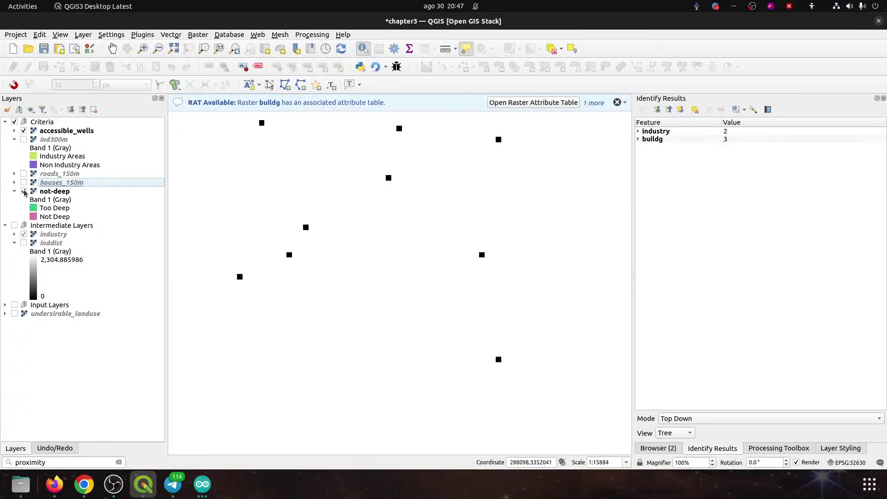
# - Compare the accessible_wells cells with the not-deep wells beneath by repeatedly switching accessible_wells off and on
pyautogui.click(24, 131)
pyautogui.click(24, 131)
pyautogui.click(24, 131)
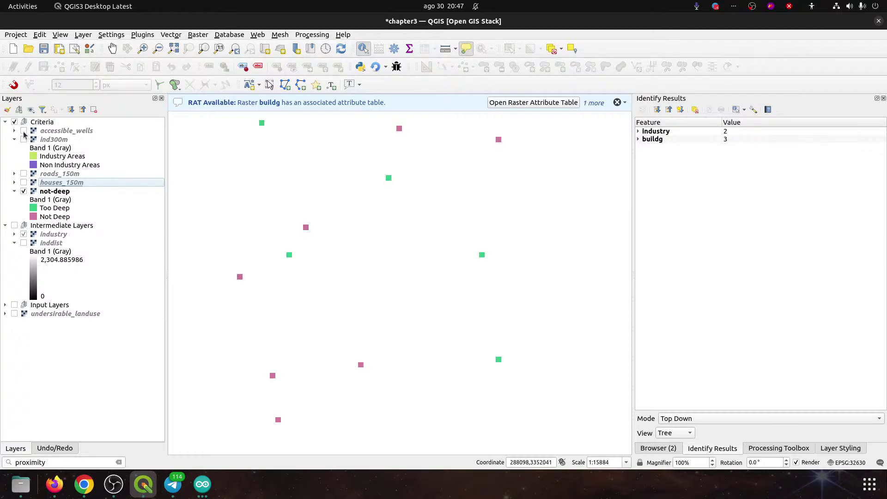
pyautogui.click(23, 131)
pyautogui.click(24, 131)
pyautogui.click(24, 132)
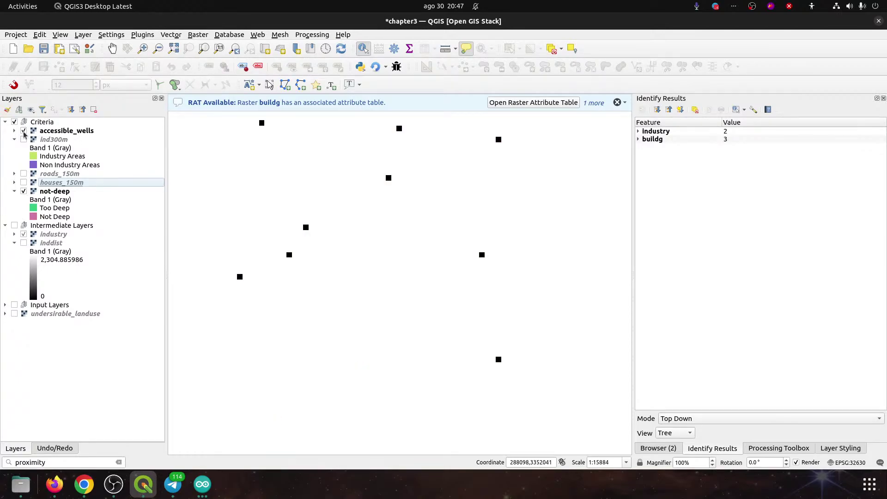
pyautogui.click(23, 131)
pyautogui.click(23, 131)
pyautogui.click(23, 131)
pyautogui.click(23, 132)
pyautogui.click(24, 131)
pyautogui.click(23, 132)
pyautogui.click(23, 132)
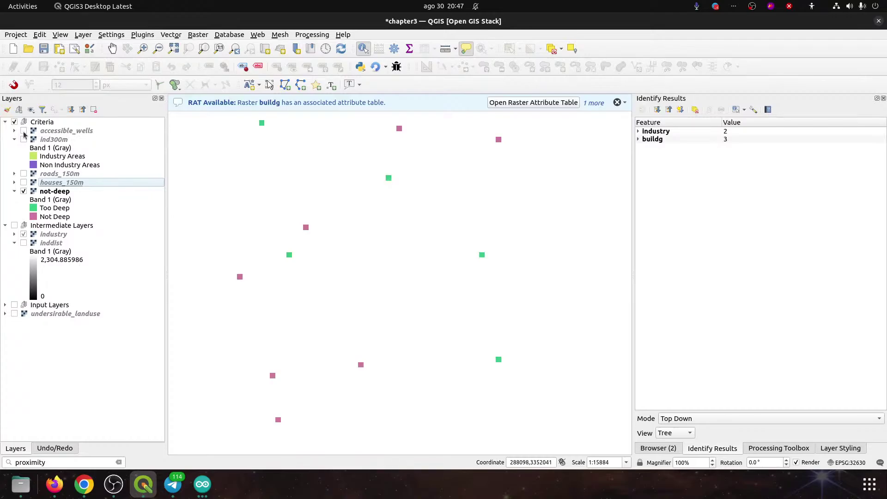
pyautogui.click(24, 132)
# - Open the transparency settings of the accessible_wells layer
pyautogui.doubleClick(43, 132)
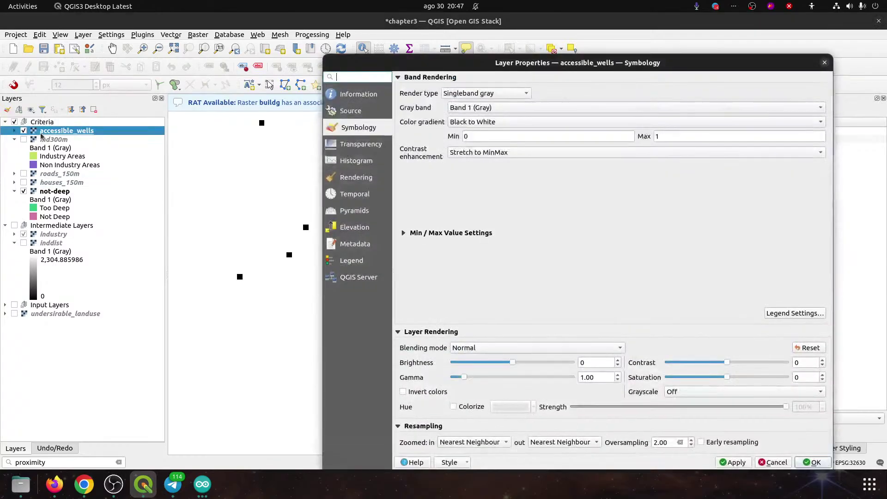
pyautogui.click(353, 146)
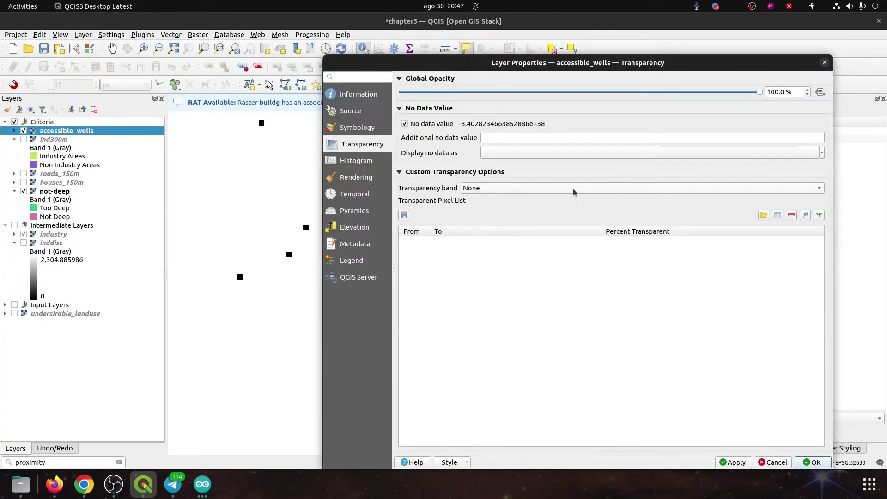
pyautogui.click(815, 216)
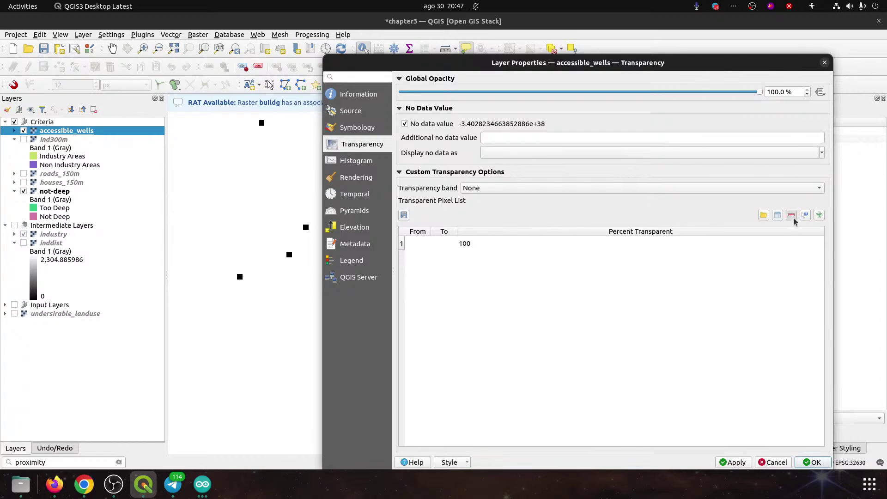
pyautogui.doubleClick(465, 245)
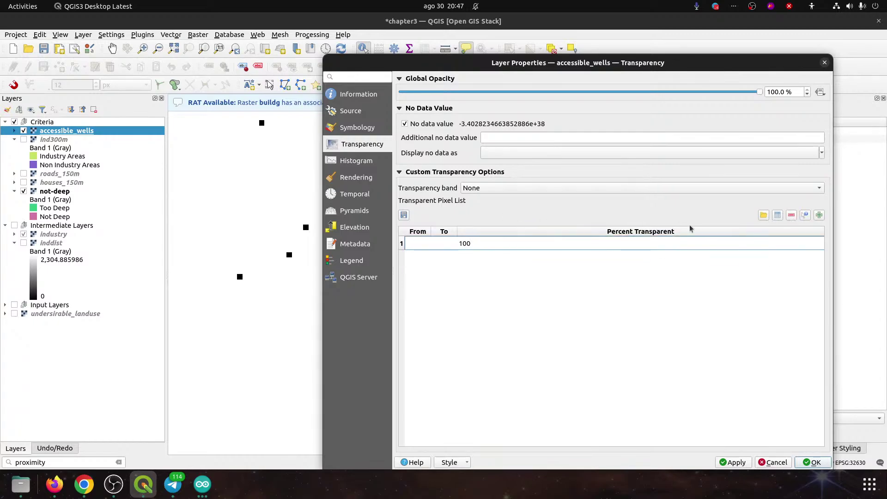
pyautogui.click(791, 215)
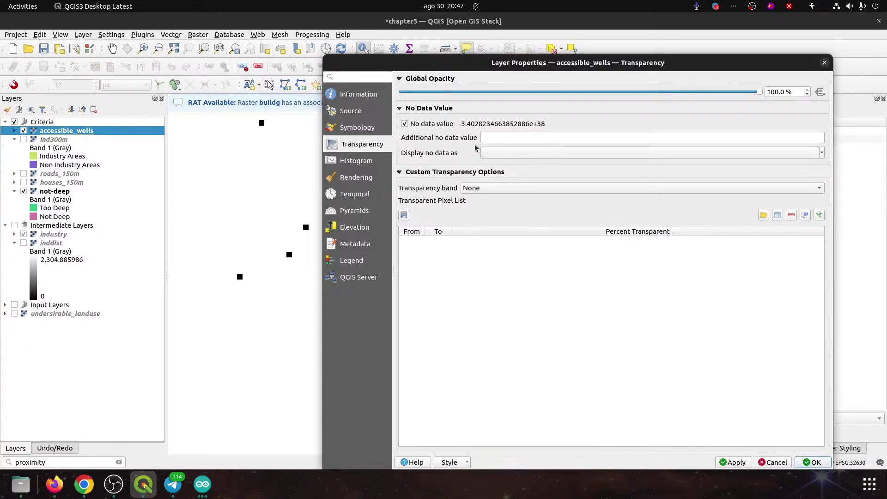
# - Set the additional no data value of accessible_wells to 1, apply it and close the layer properties
pyautogui.click(496, 139)
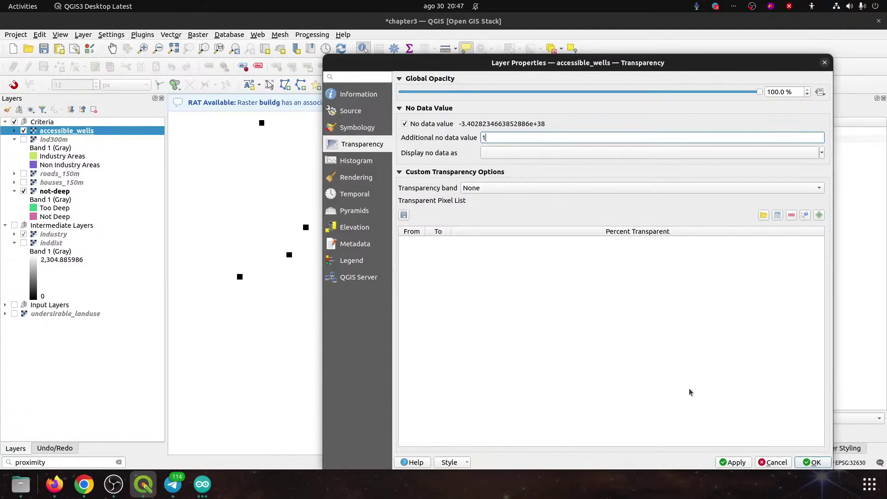
pyautogui.click(734, 462)
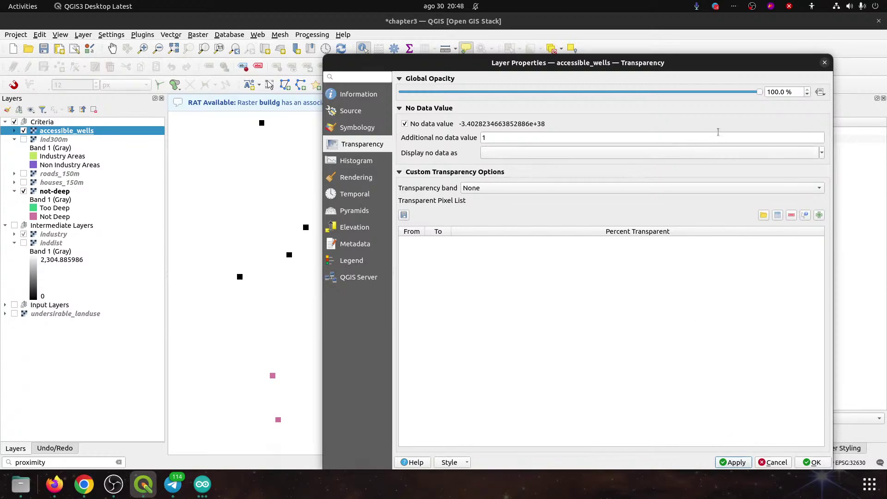
pyautogui.click(824, 63)
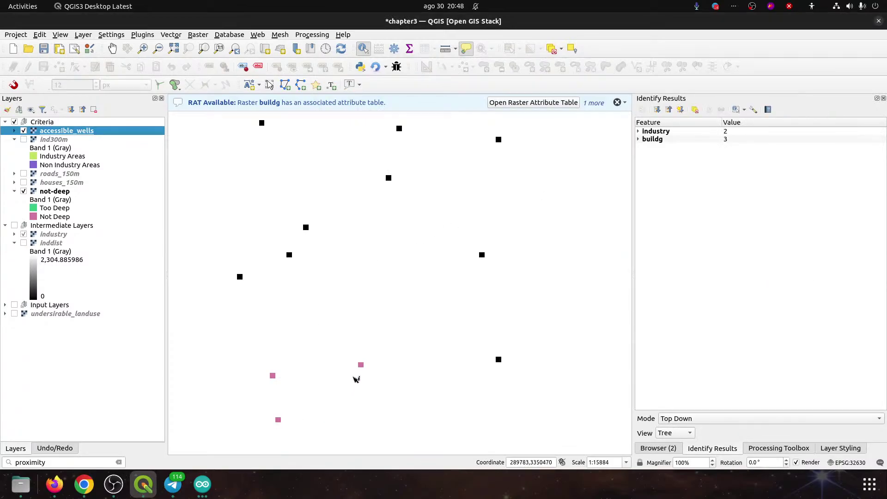
# - Check which not-deep wells accessible_wells leaves uncovered by switching accessible_wells off and on, and leave it hidden
pyautogui.click(23, 131)
pyautogui.click(23, 132)
pyautogui.click(23, 131)
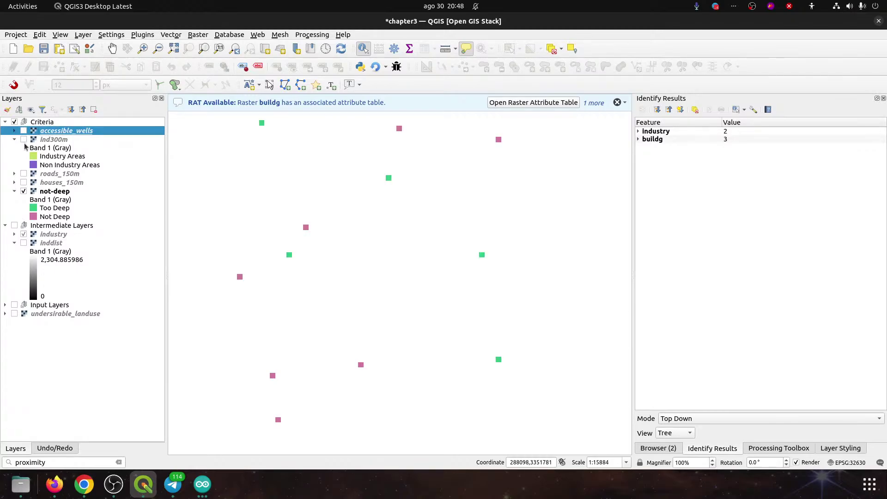
pyautogui.click(25, 123)
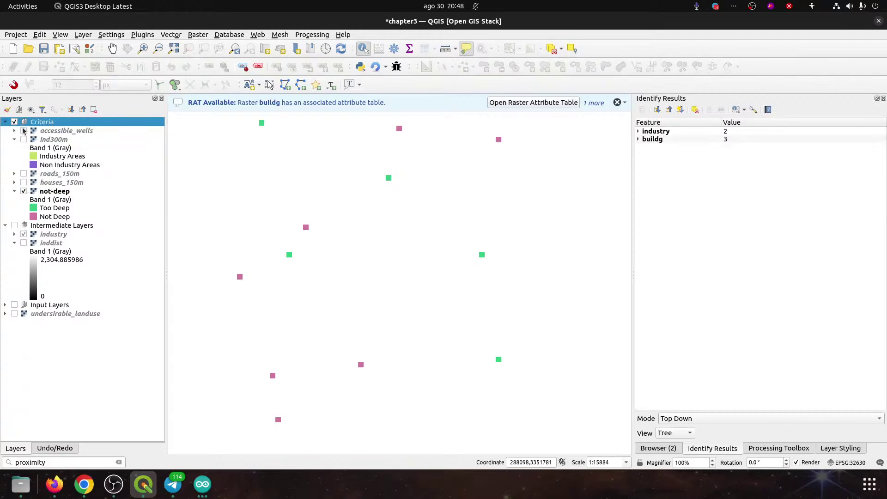
# - Show the ind300m layer and compare the accessible_wells cells with its industry areas, leaving both layers visible
pyautogui.click(24, 140)
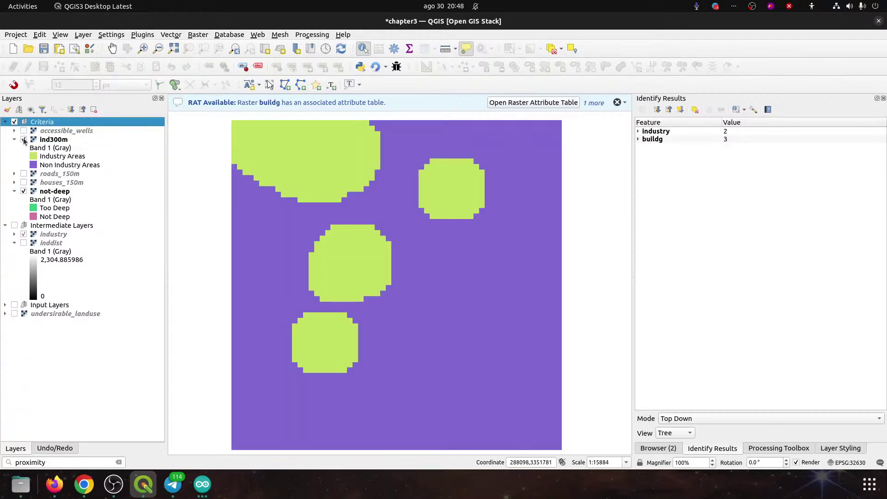
pyautogui.click(24, 140)
pyautogui.click(23, 140)
pyautogui.click(24, 131)
pyautogui.click(24, 131)
pyautogui.click(24, 131)
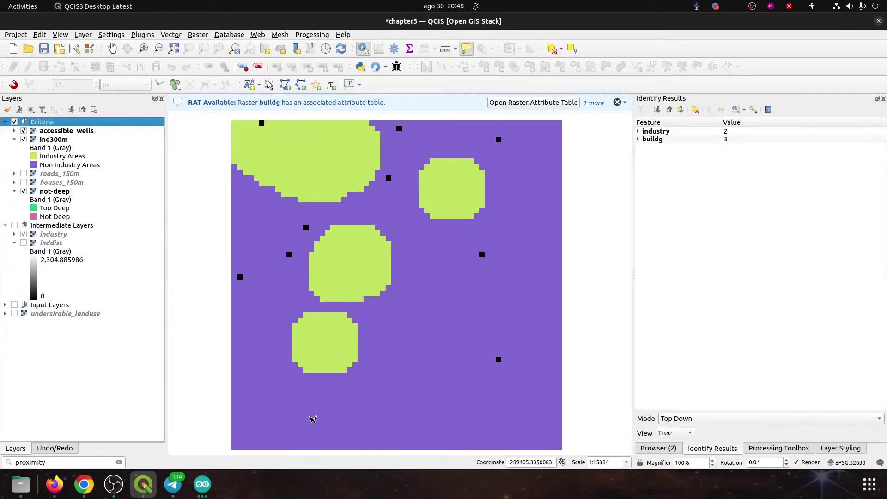
# - Expand the accessible_wells legend and clear the layer's additional no data value in its transparency settings
pyautogui.click(58, 132)
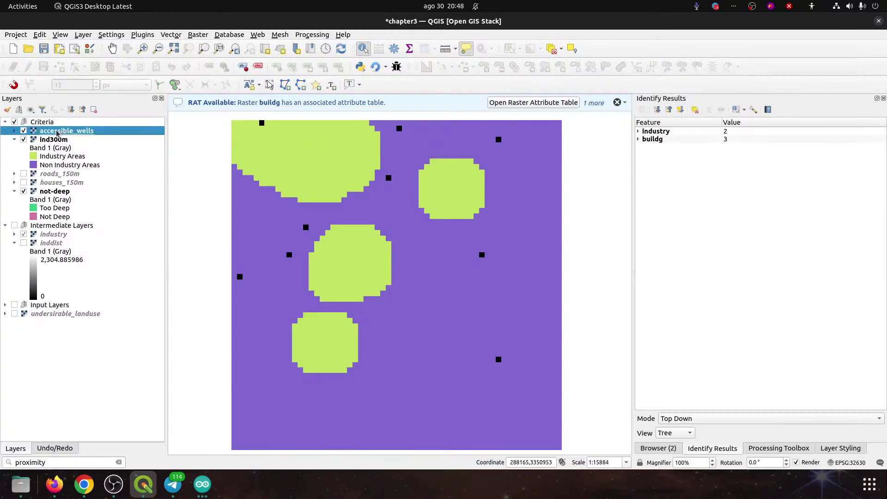
pyautogui.click(15, 131)
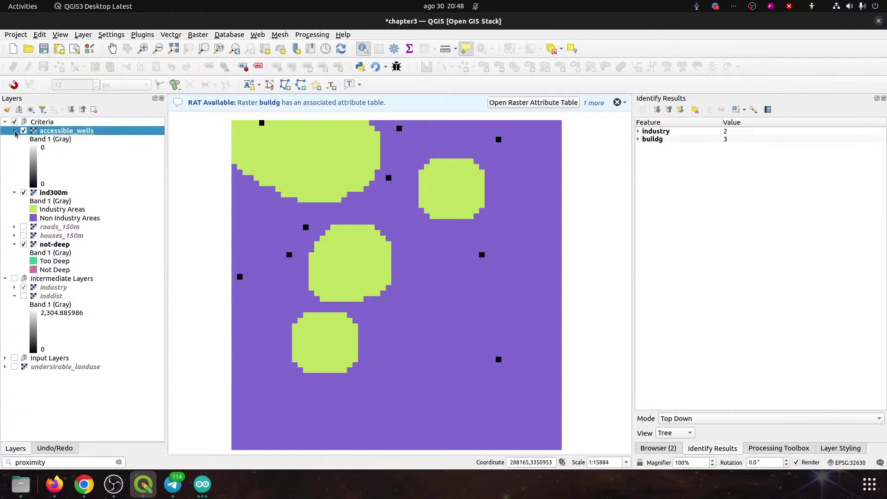
pyautogui.doubleClick(56, 133)
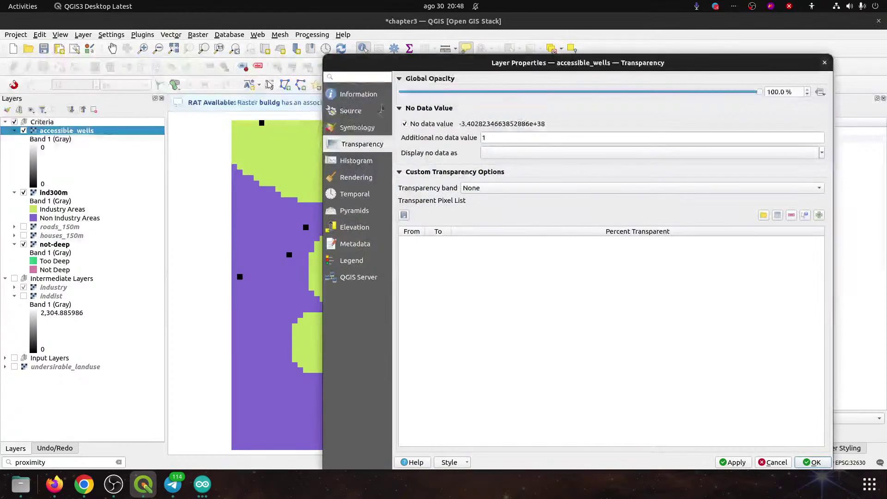
pyautogui.doubleClick(482, 138)
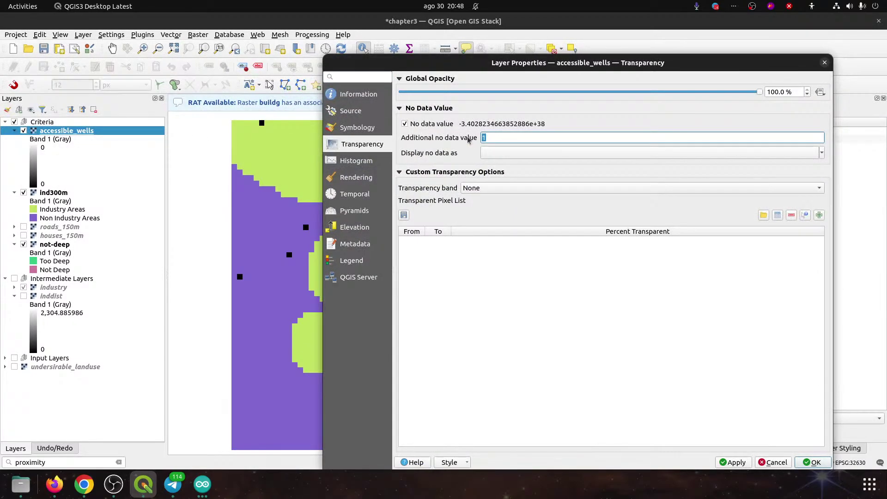
pyautogui.press('BackSpace')
pyautogui.write('0')
pyautogui.press('BackSpace')
# - Render accessible_wells as Paletted/Unique values, classify Band 1 with random colors and confirm the layer properties
pyautogui.click(357, 126)
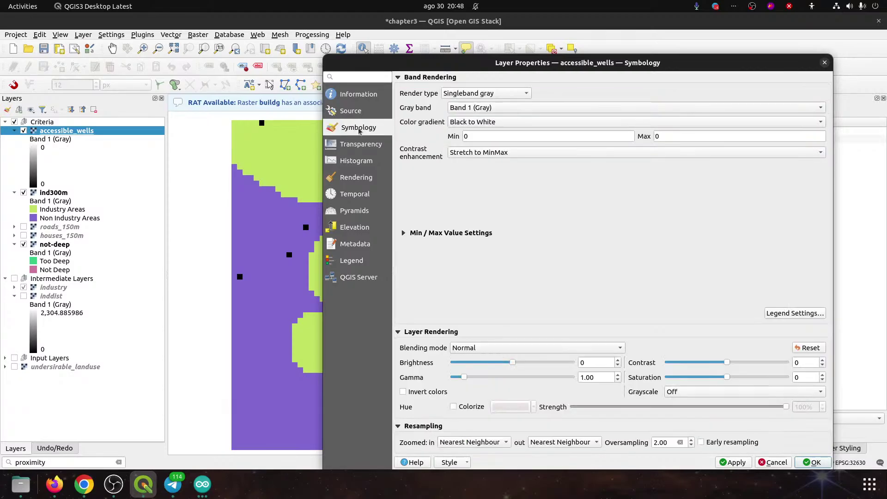
pyautogui.click(462, 95)
pyautogui.click(465, 83)
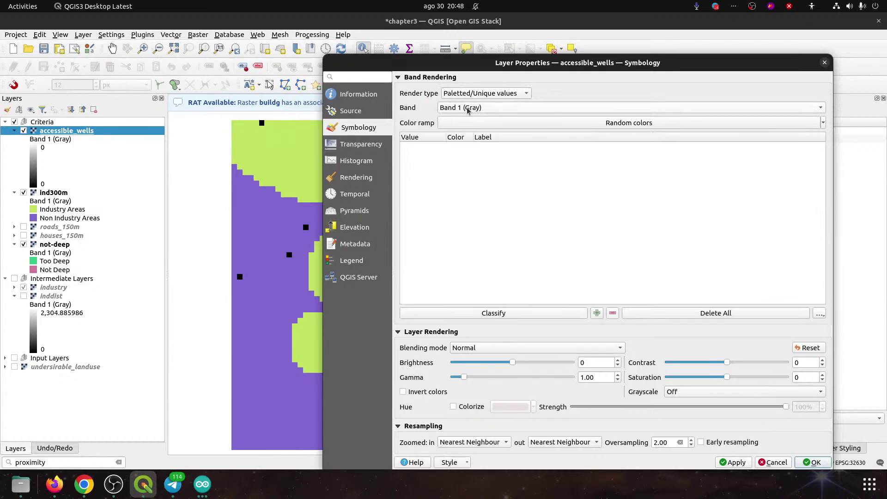
pyautogui.click(441, 314)
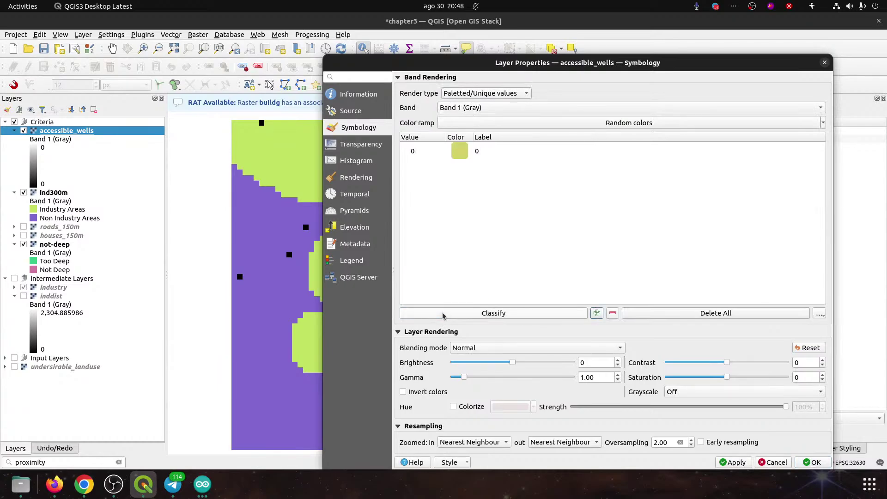
pyautogui.click(812, 462)
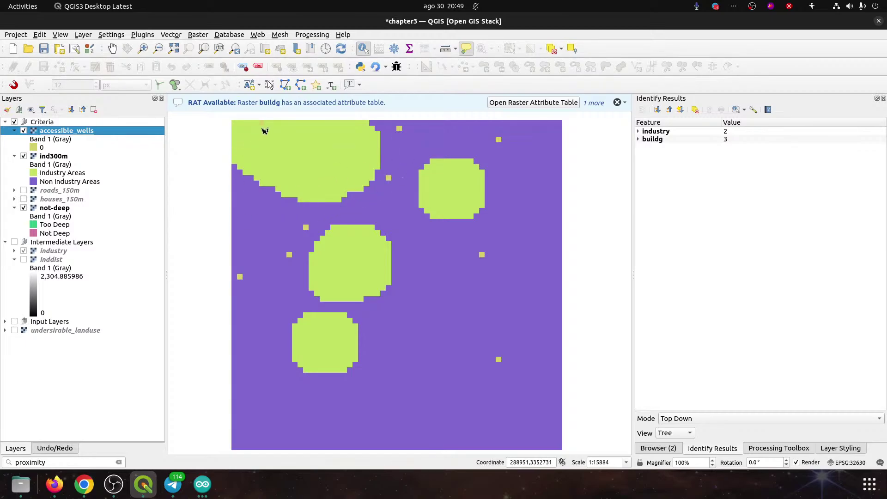
# - Compare the restyled accessible_wells cells with the industry areas by switching accessible_wells and ind300m off and on, leaving ind300m hidden
pyautogui.click(23, 130)
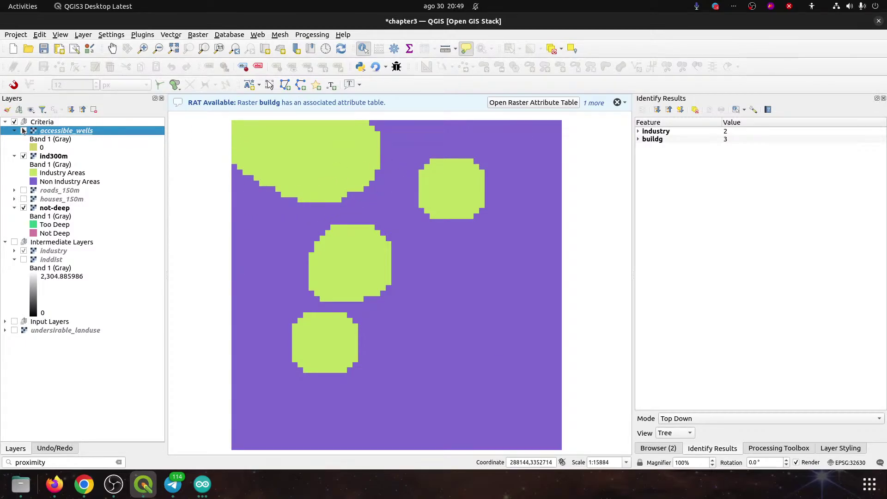
pyautogui.click(23, 130)
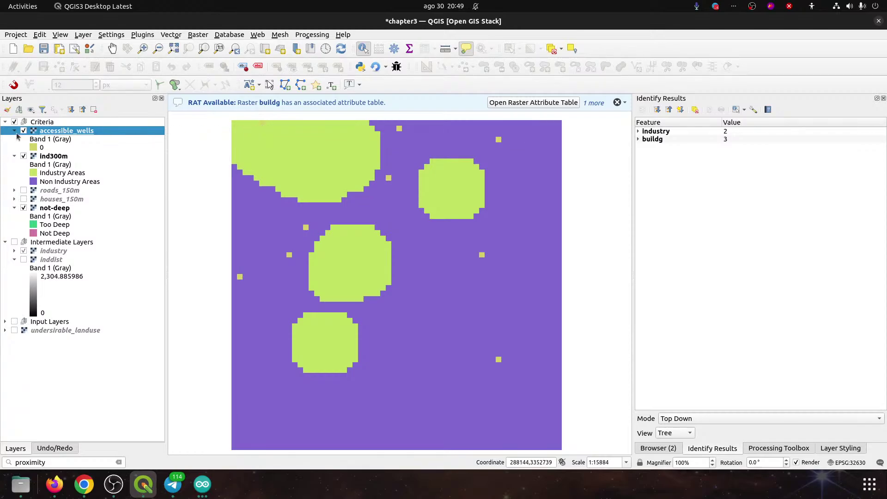
pyautogui.click(24, 156)
pyautogui.click(23, 156)
pyautogui.click(24, 156)
pyautogui.click(23, 156)
pyautogui.click(24, 156)
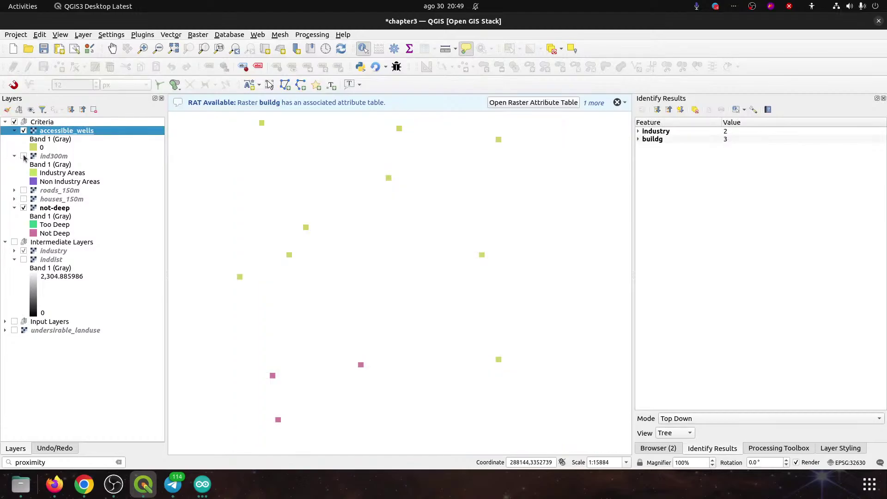
pyautogui.click(23, 156)
pyautogui.click(23, 156)
pyautogui.click(23, 156)
pyautogui.click(24, 156)
# - Move not-deep directly beneath accessible_wells, showing houses_150m briefly to compare the wells with the housing zones
pyautogui.click(24, 199)
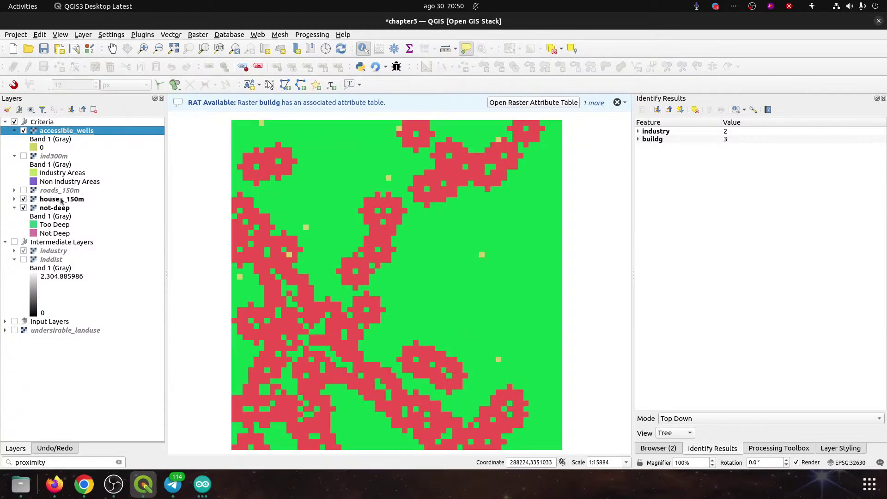
pyautogui.click(49, 200)
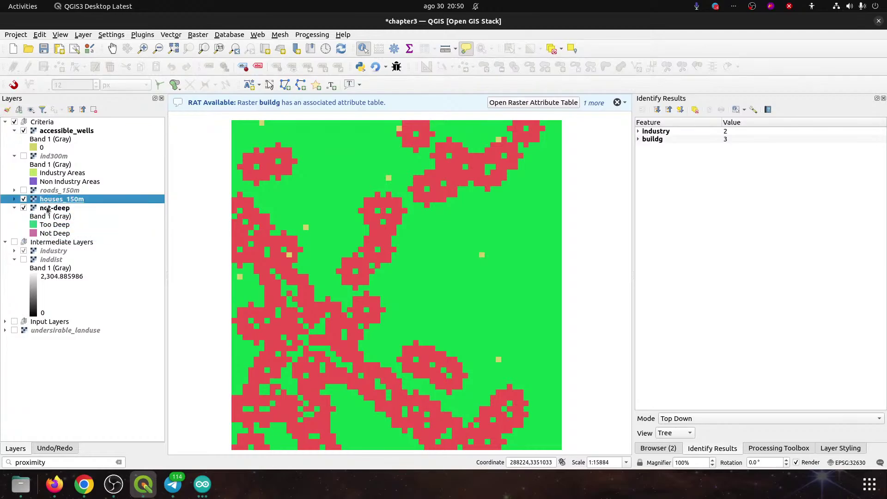
pyautogui.moveTo(47, 208); pyautogui.dragTo(72, 145)
pyautogui.moveTo(65, 139)
pyautogui.mouseDown()
pyautogui.moveTo(57, 152)
pyautogui.moveTo(58, 129)
pyautogui.moveTo(61, 156)
pyautogui.mouseUp()
pyautogui.click(15, 156)
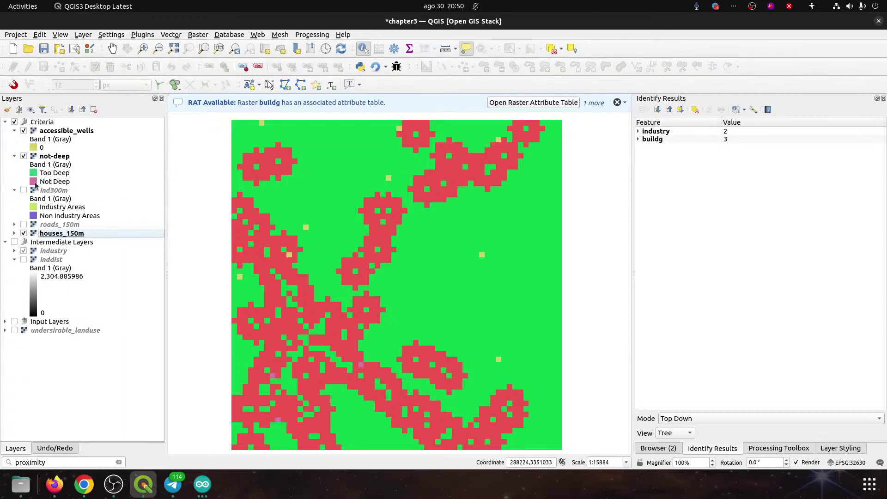
pyautogui.click(24, 233)
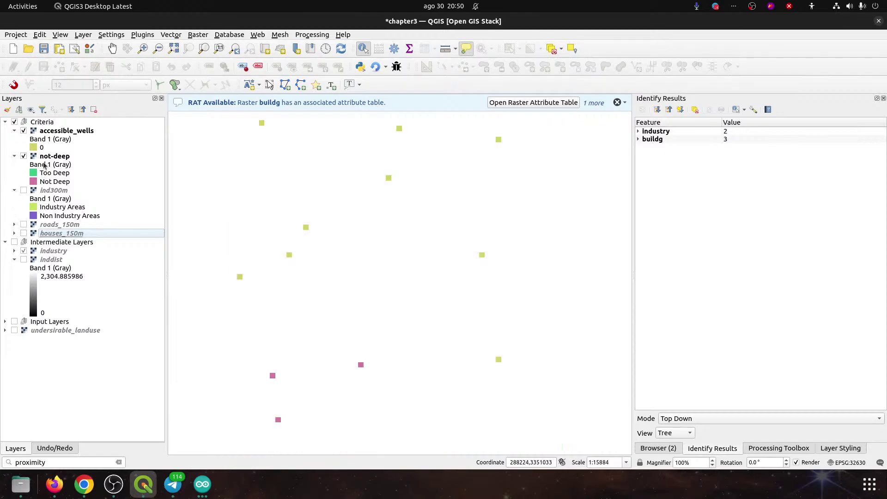
# - Hide accessible_wells and examine which class values stand for Too Deep and Not Deep in the not-deep layer's styling
pyautogui.click(23, 131)
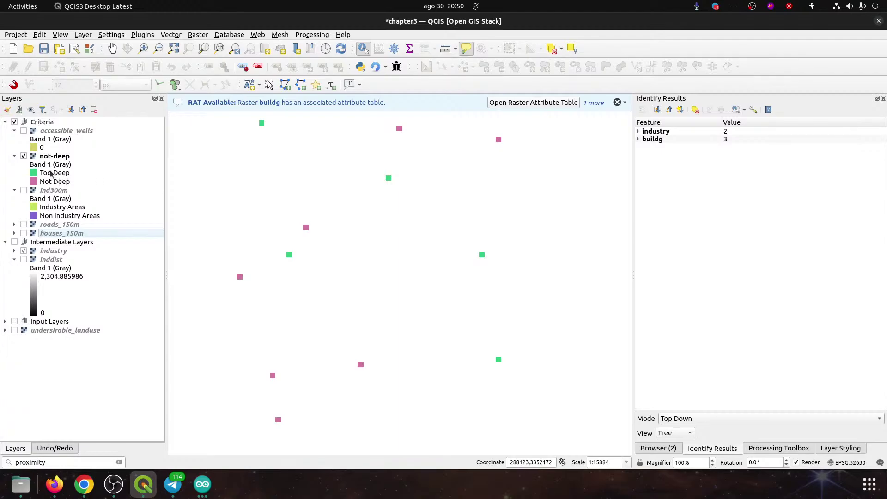
pyautogui.click(49, 157)
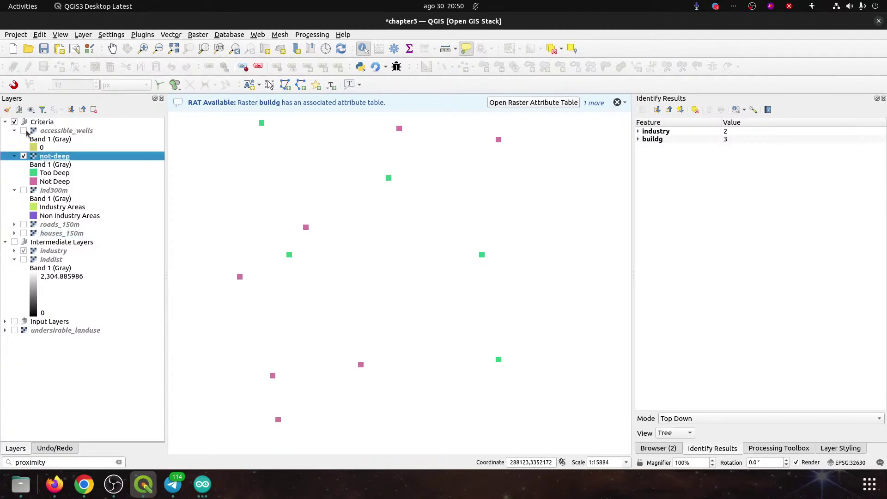
pyautogui.click(37, 174)
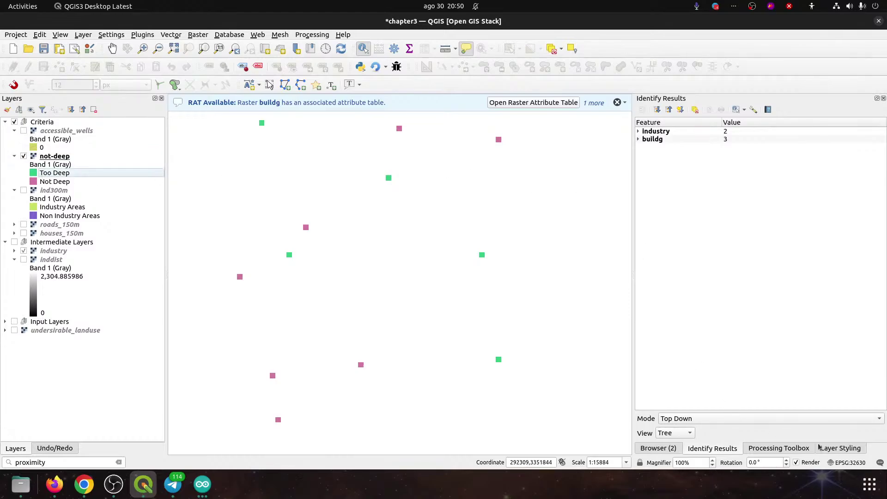
pyautogui.click(839, 448)
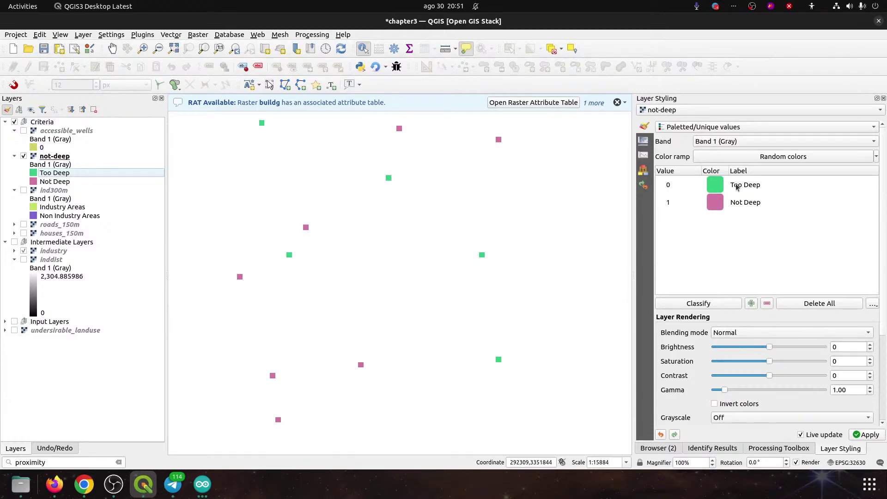
pyautogui.click(735, 206)
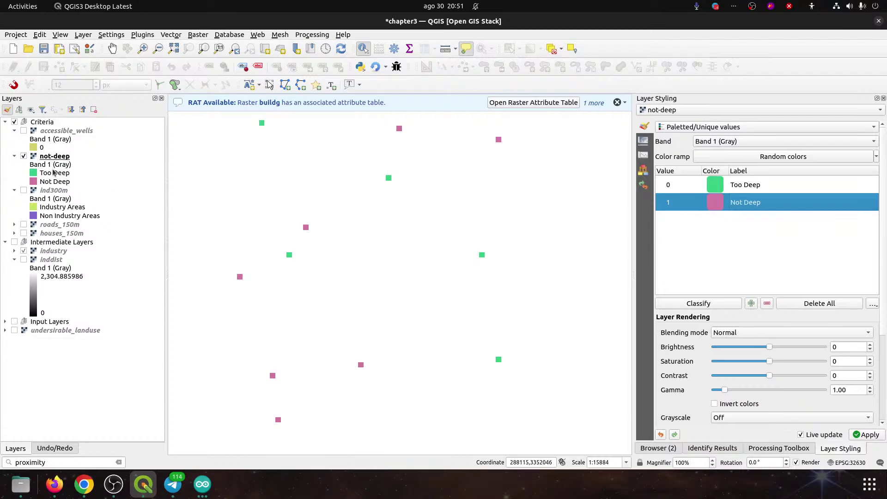
# - Show ind300m beneath the not-deep wells and examine the class values of both layers in the layer styling
pyautogui.click(46, 191)
pyautogui.click(23, 190)
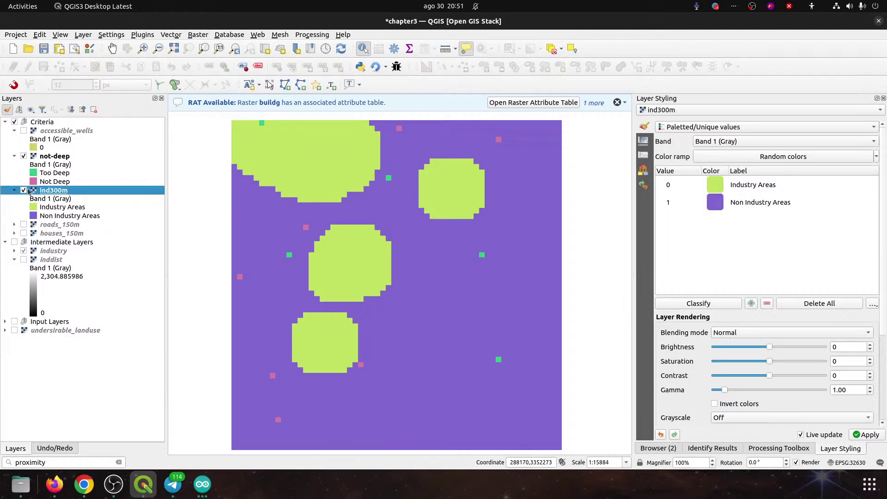
pyautogui.click(70, 217)
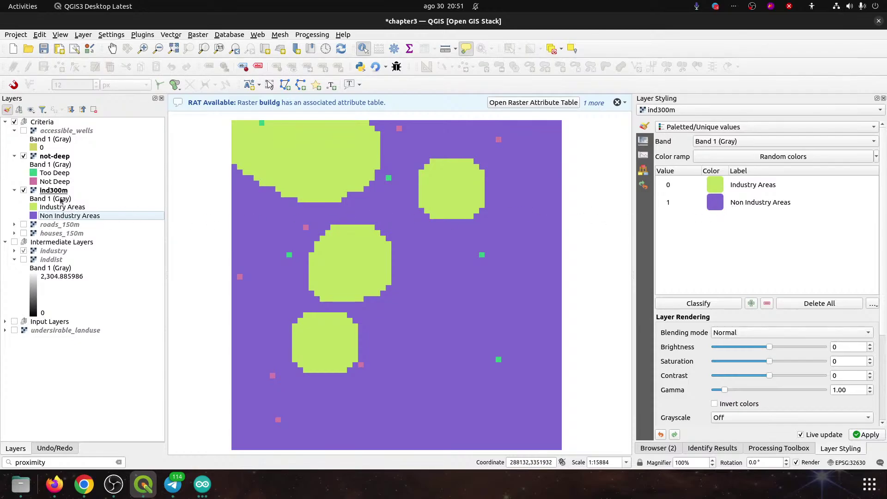
pyautogui.click(56, 182)
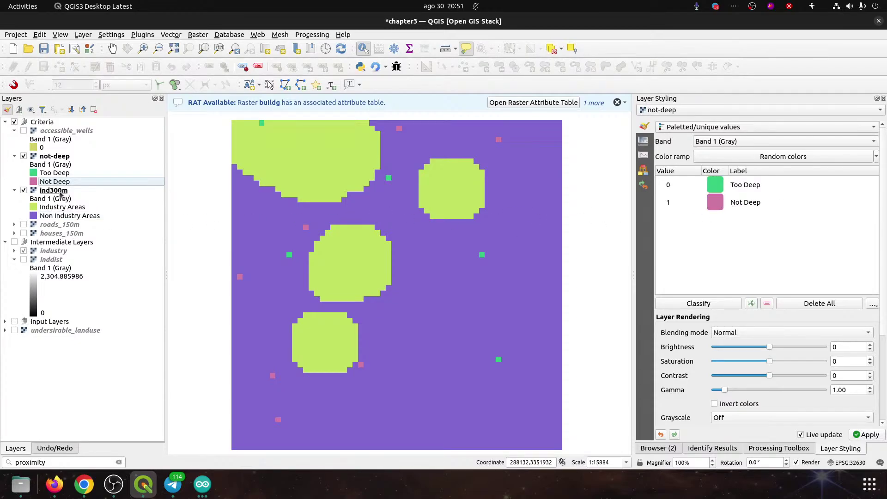
# - Show the roads_150m layer and style it with Paletted/Unique values, classifying its values in random colors
pyautogui.click(24, 225)
pyautogui.click(14, 224)
pyautogui.click(59, 226)
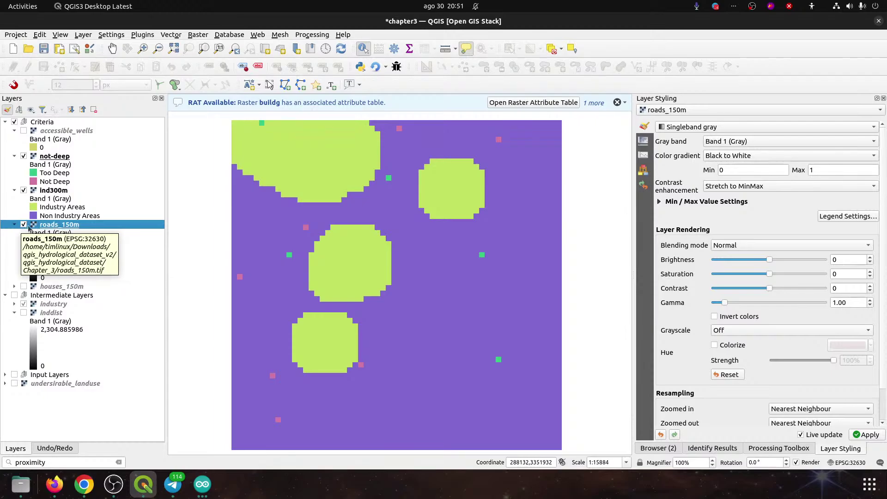
pyautogui.doubleClick(59, 225)
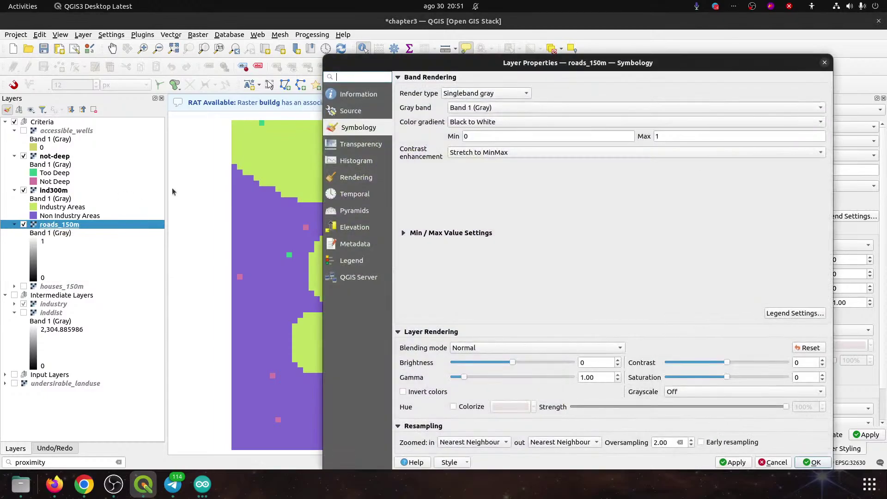
pyautogui.click(478, 95)
pyautogui.click(476, 86)
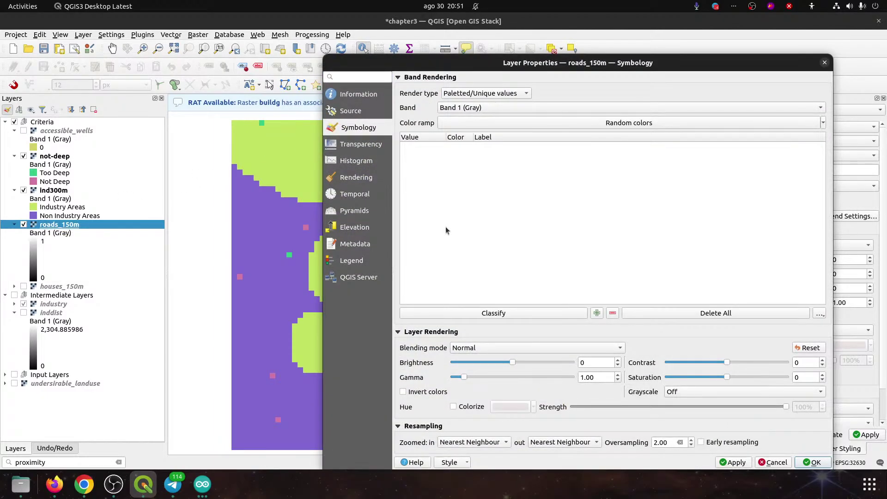
pyautogui.click(450, 314)
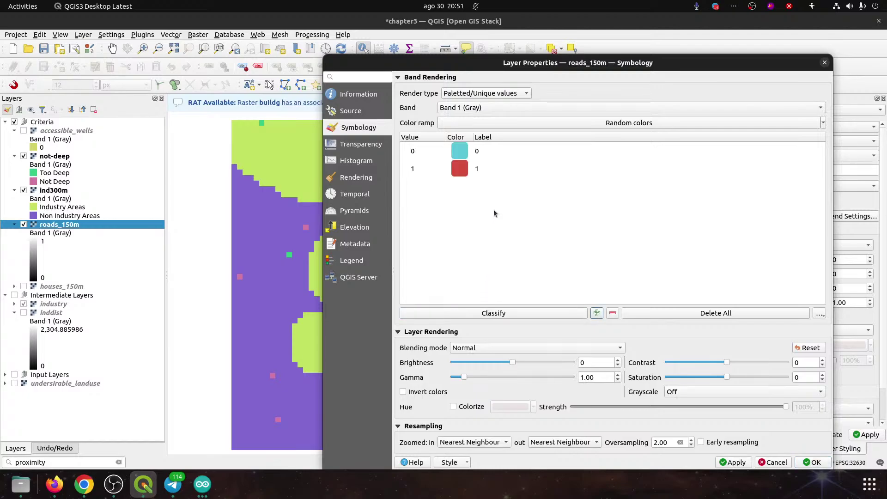
pyautogui.click(814, 462)
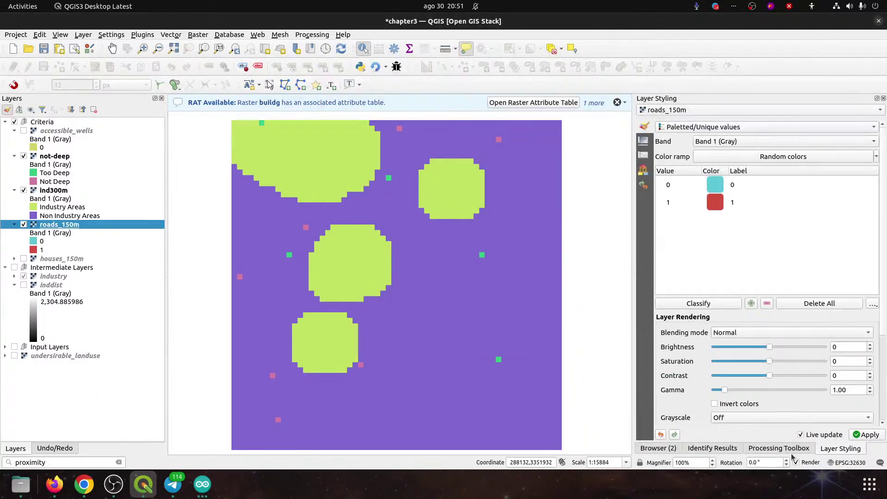
# - Hide ind300m and compare the not-deep wells with roads_150m and houses_150m in turn, checking their class values and leaving both shown
pyautogui.click(24, 189)
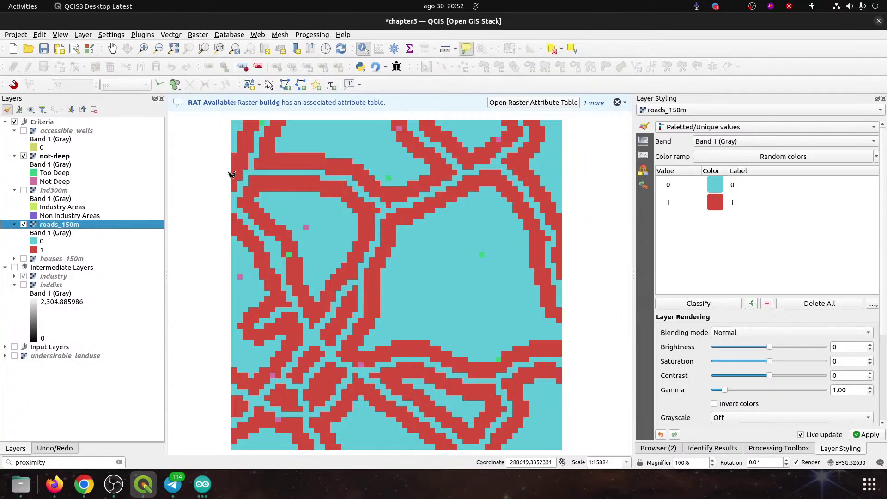
pyautogui.click(24, 225)
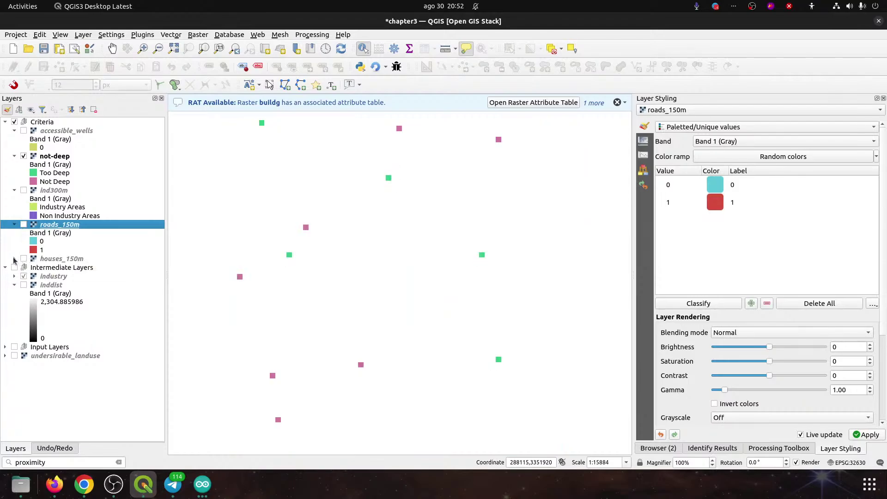
pyautogui.click(14, 259)
pyautogui.click(24, 258)
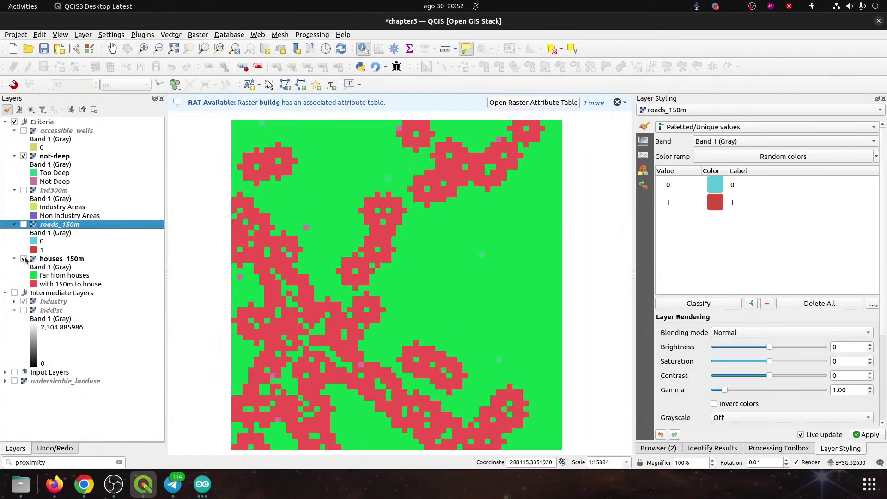
pyautogui.click(64, 286)
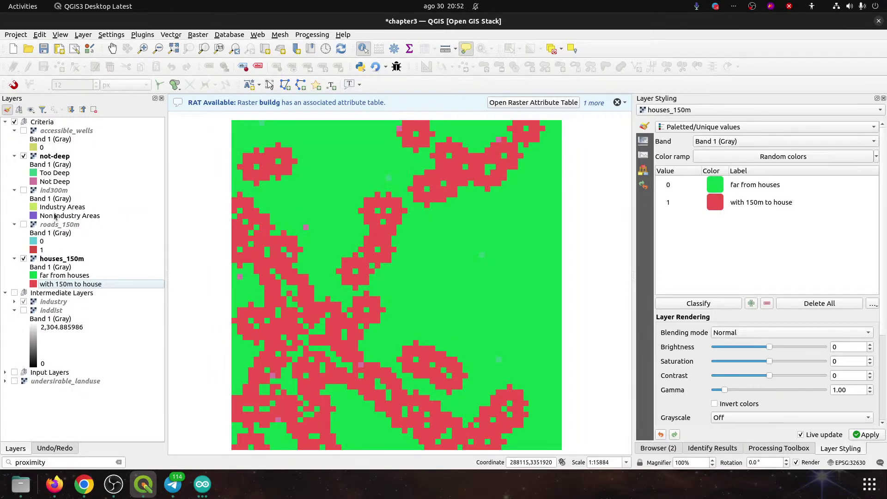
pyautogui.click(48, 227)
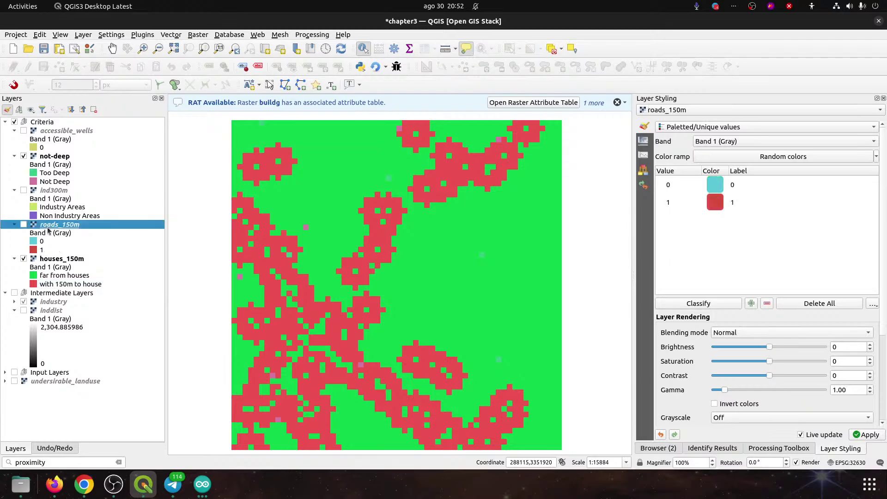
pyautogui.click(23, 224)
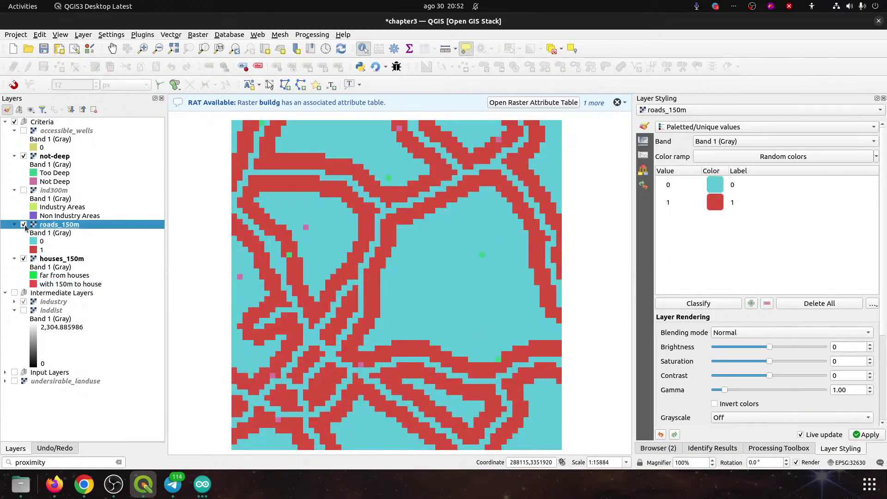
# - Label roads_150m class 0 as Too Far and class 1 as Close Enough, and save the project
pyautogui.doubleClick(42, 243)
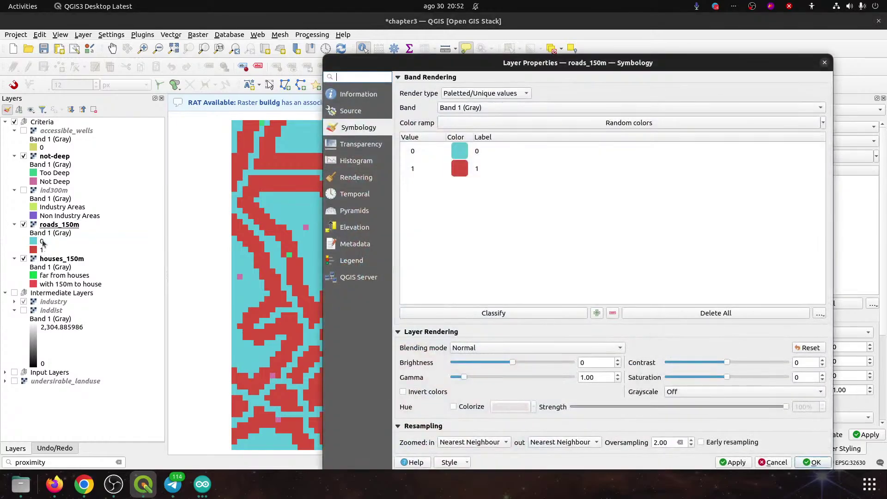
pyautogui.doubleClick(484, 151)
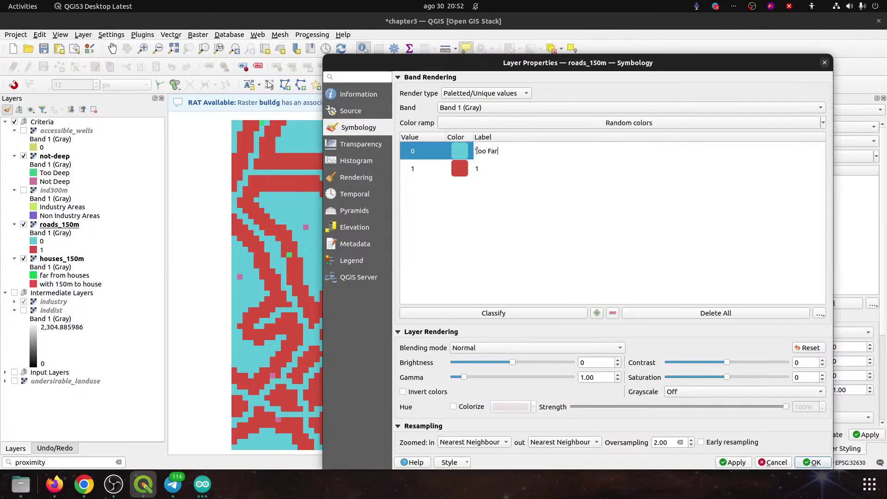
pyautogui.press('Return')
pyautogui.doubleClick(484, 168)
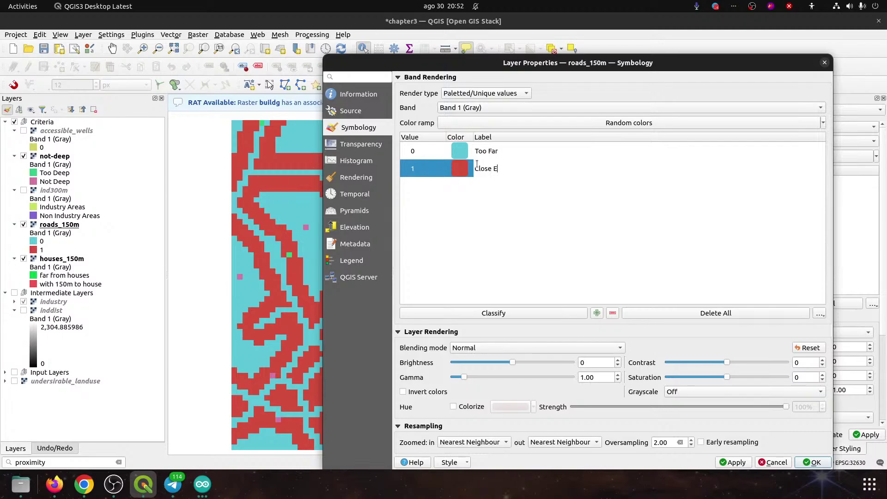
pyautogui.write('Close Enough')
pyautogui.press('Return')
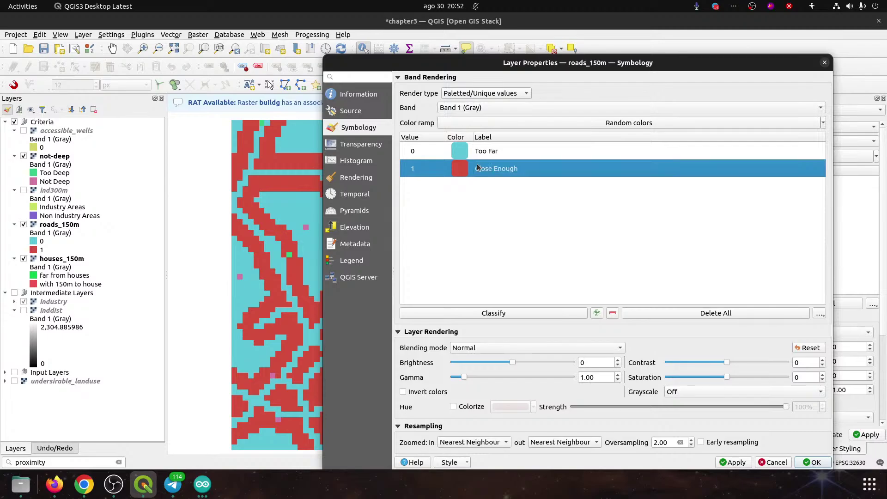
pyautogui.click(812, 462)
pyautogui.click(44, 49)
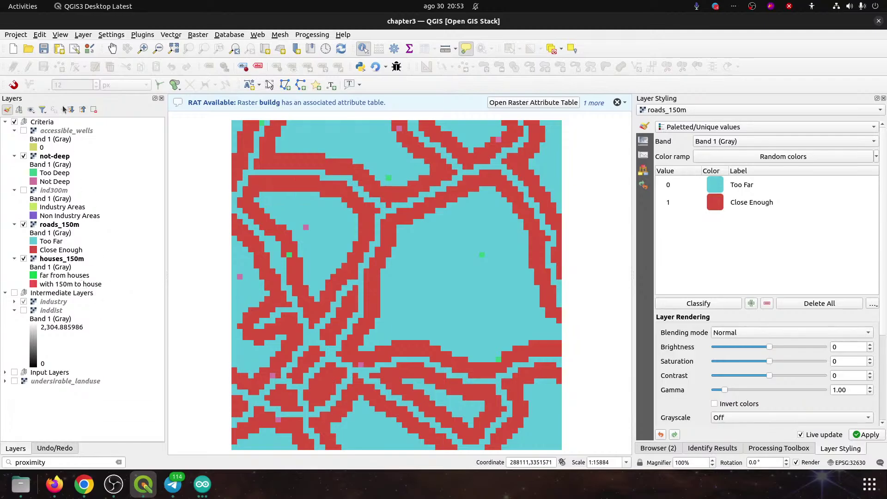
pyautogui.hotkey('ctrl', 's')
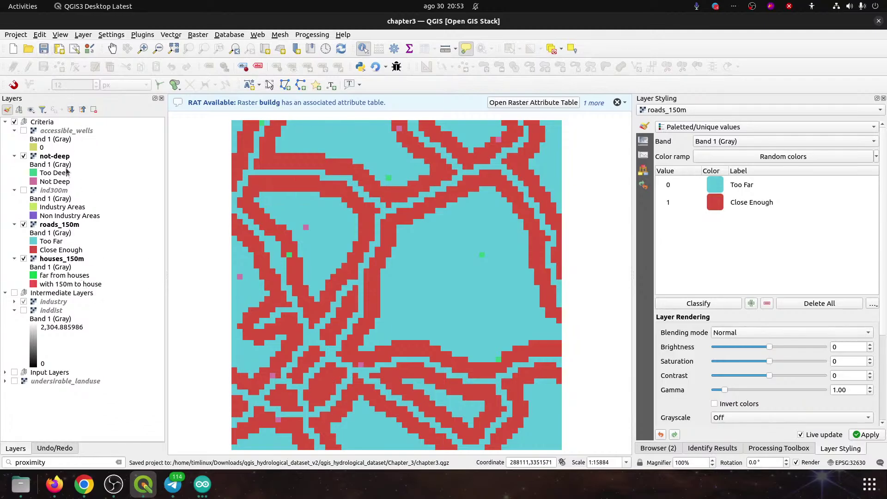
# - Collapse the Criteria group and put the undersirable_landuse layer into a new layer group named Scrap
pyautogui.click(6, 121)
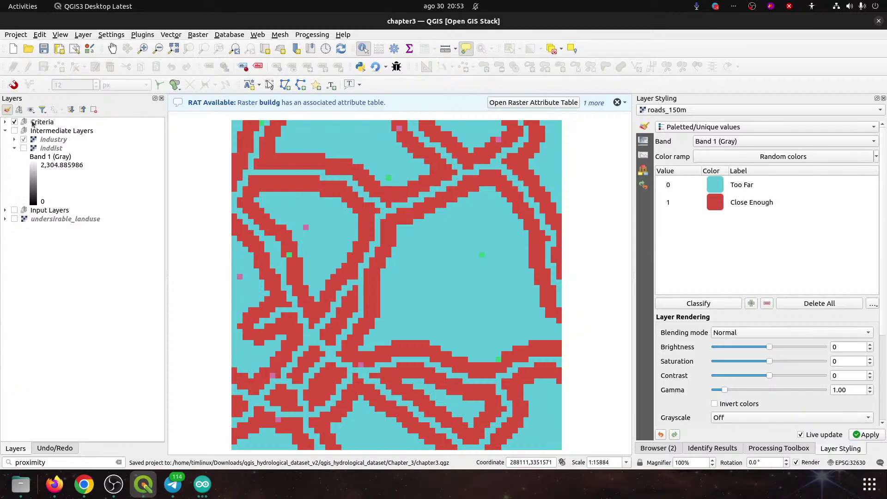
pyautogui.click(50, 220)
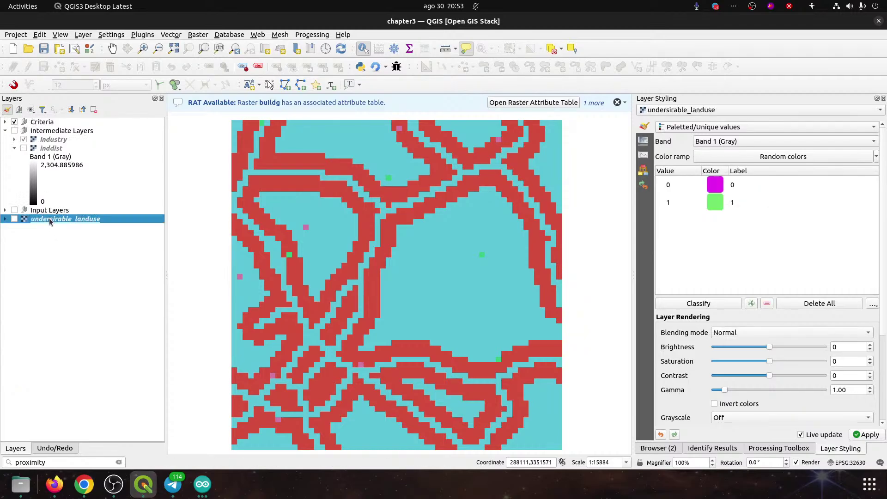
pyautogui.click(19, 109)
pyautogui.moveTo(49, 229); pyautogui.dragTo(54, 216)
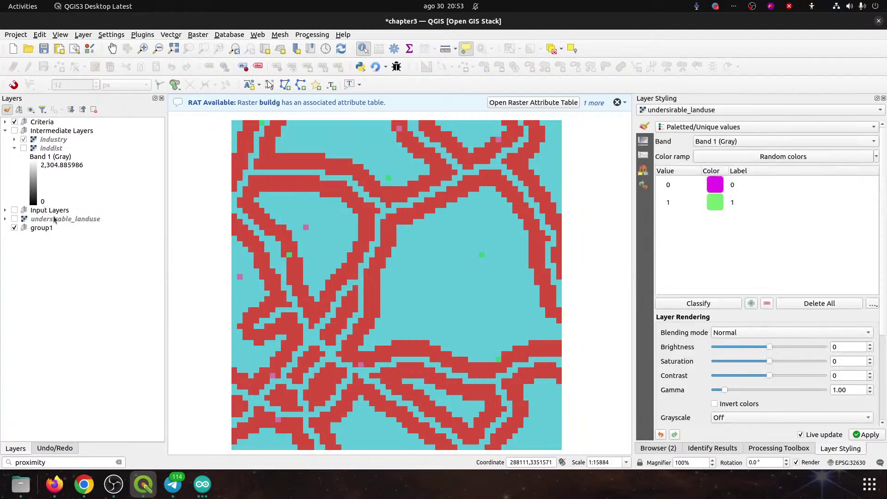
pyautogui.click(44, 217)
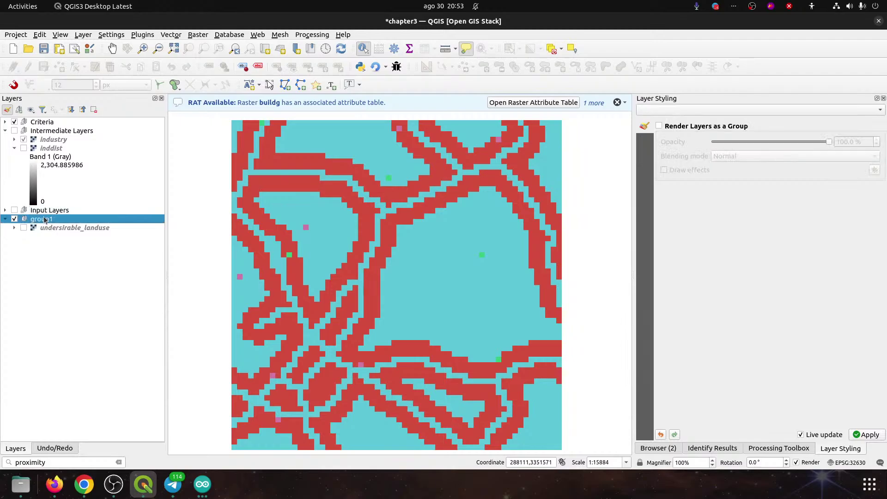
pyautogui.click(46, 217)
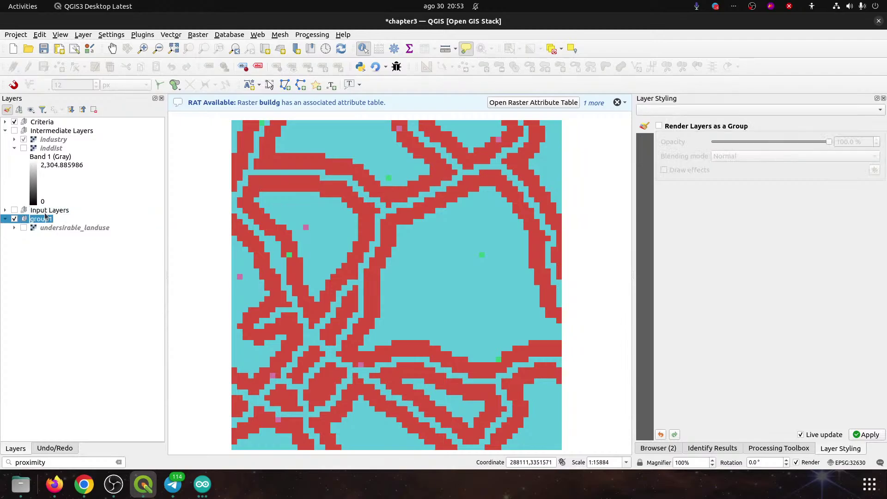
pyautogui.write('Scrap')
pyautogui.press('Return')
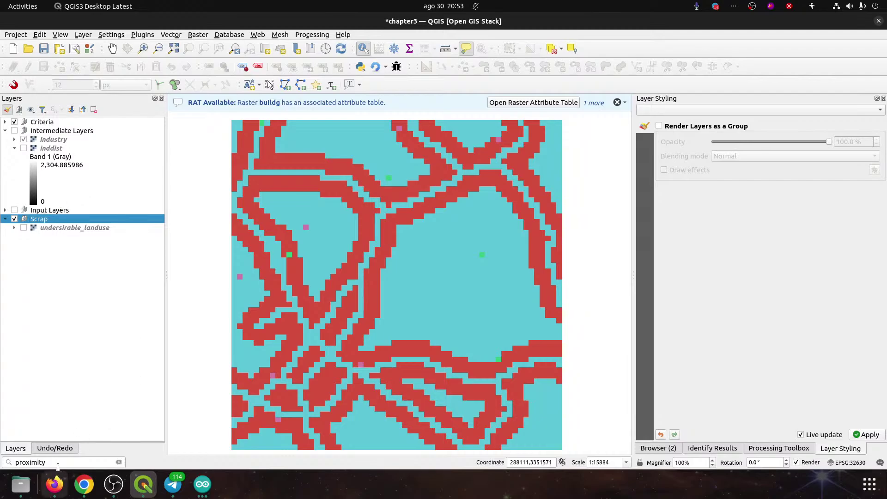
# - Set up the Proximity (raster distance) algorithm with roads as input layer and georeferenced coordinates as distance units
pyautogui.click(58, 464)
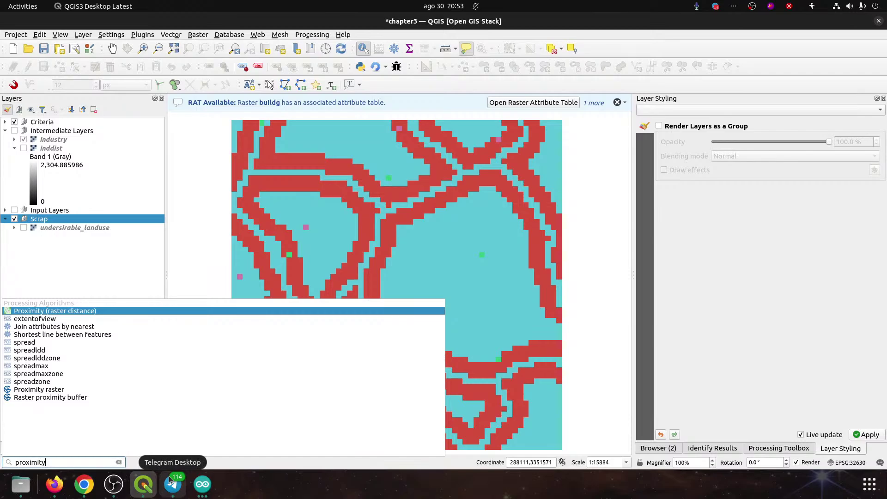
pyautogui.press('Return')
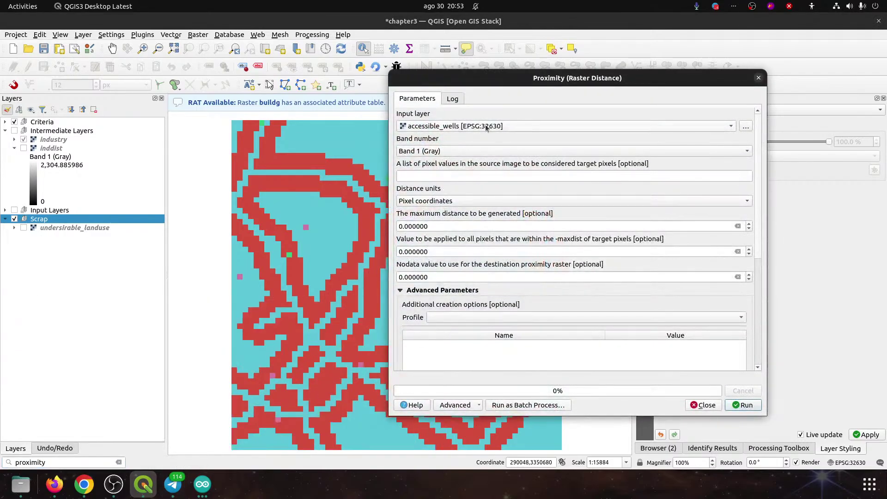
pyautogui.click(476, 130)
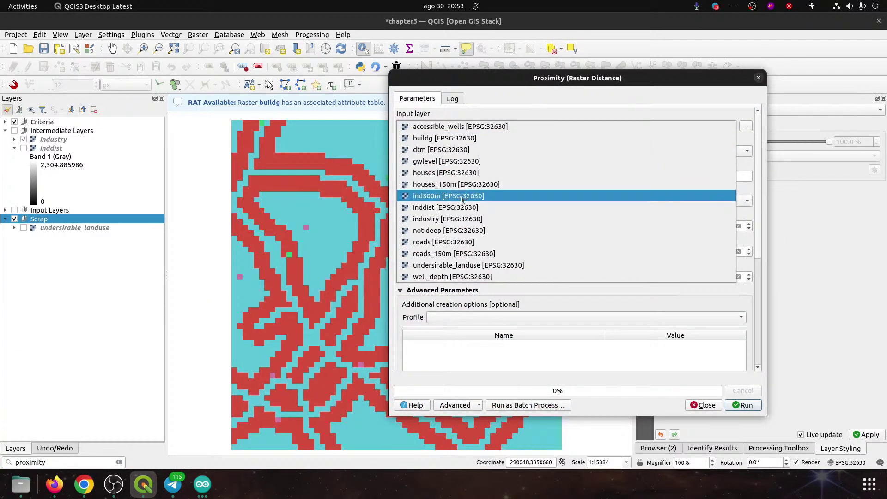
pyautogui.click(438, 242)
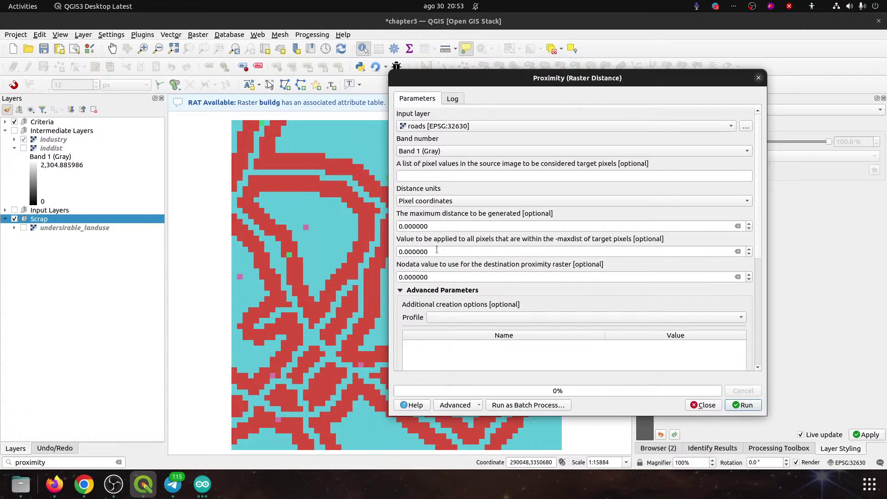
pyautogui.click(436, 203)
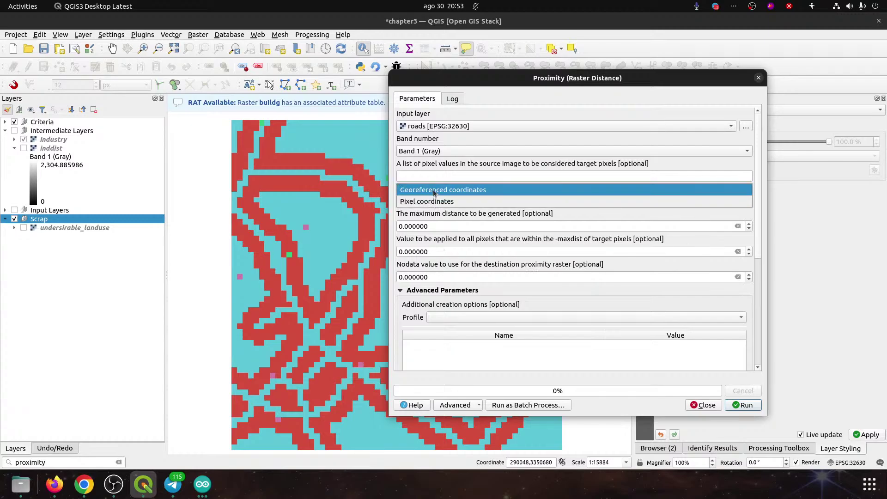
pyautogui.click(435, 191)
# - Set the proximity map output to road_distance.tif in the Chapter_3 folder and run the algorithm
pyautogui.moveTo(756, 209); pyautogui.dragTo(752, 316)
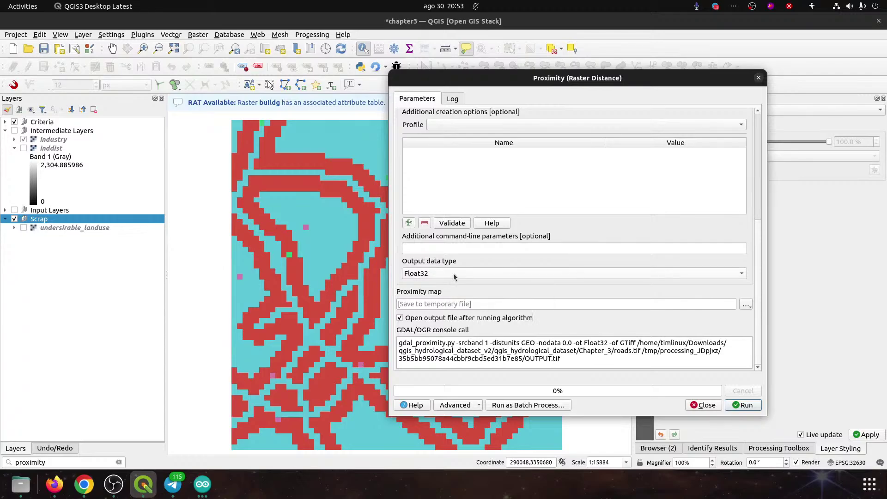
pyautogui.click(746, 305)
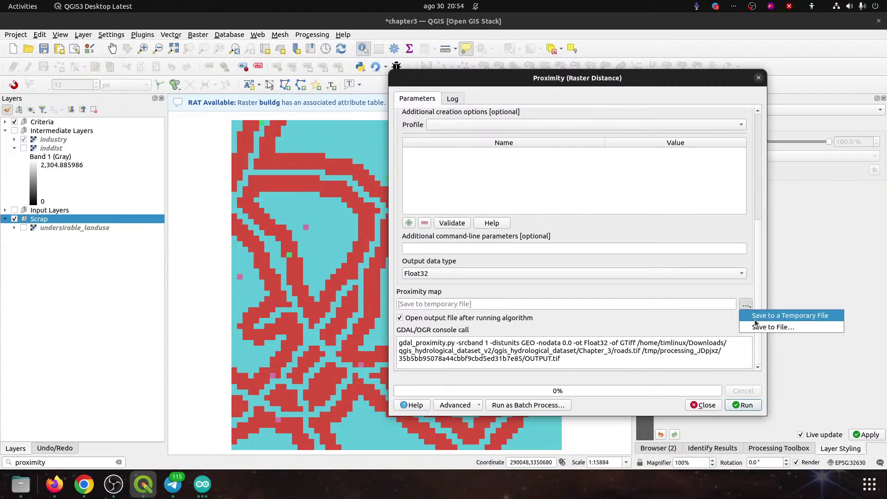
pyautogui.click(757, 326)
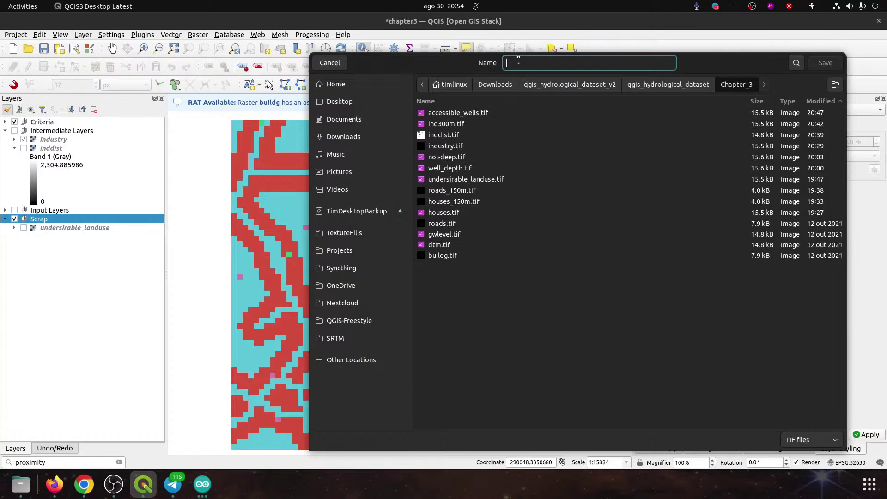
pyautogui.write('road')
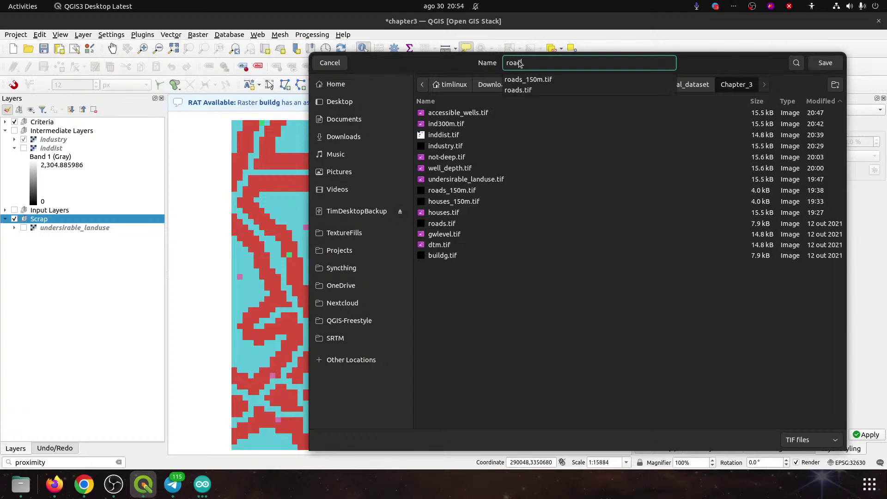
pyautogui.write('_distance.tif')
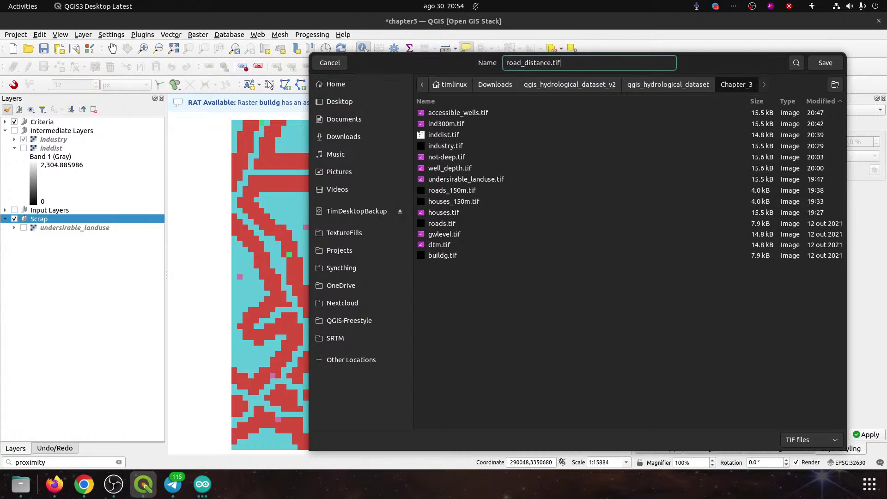
pyautogui.press('Return')
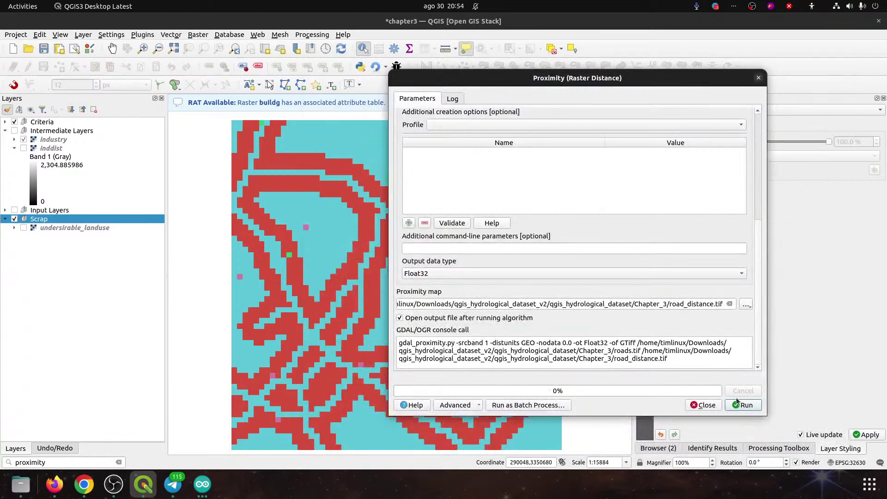
pyautogui.click(741, 406)
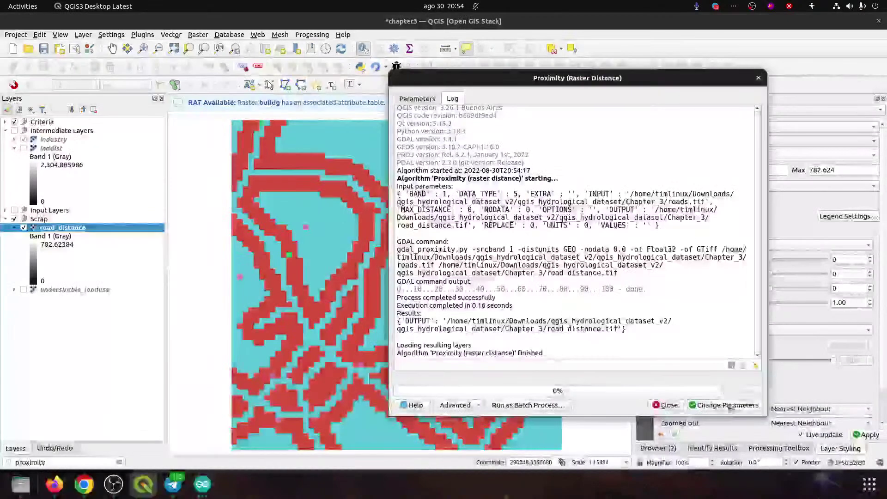
# - Close the Proximity dialog and hide the not-deep layer and the whole Criteria group so that road_distance can be viewed alone
pyautogui.click(667, 406)
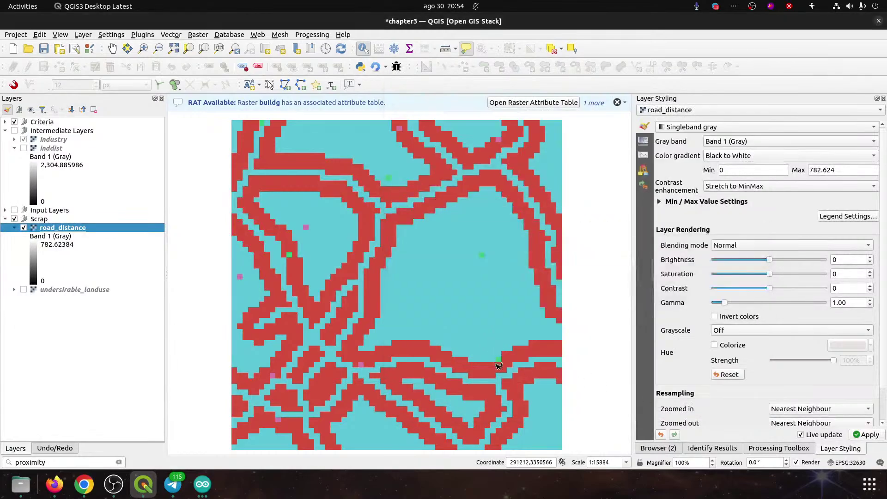
pyautogui.click(23, 139)
pyautogui.click(14, 139)
pyautogui.click(5, 122)
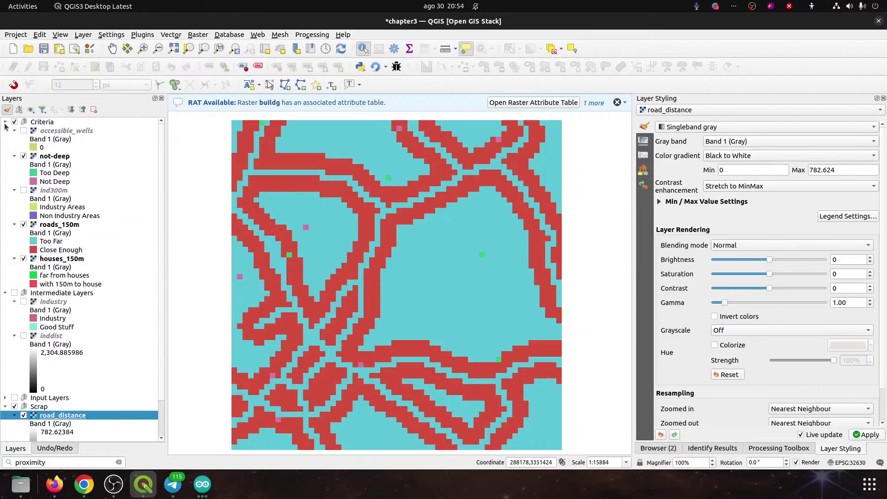
pyautogui.click(23, 156)
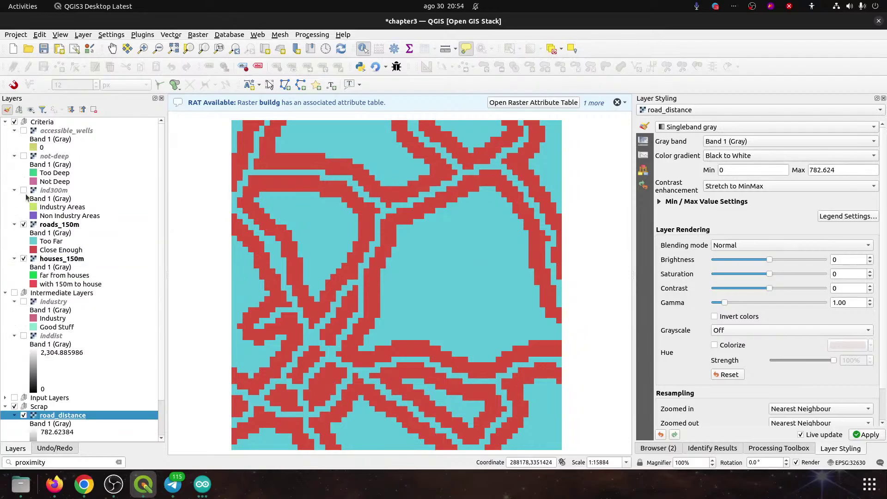
pyautogui.click(14, 121)
pyautogui.click(5, 122)
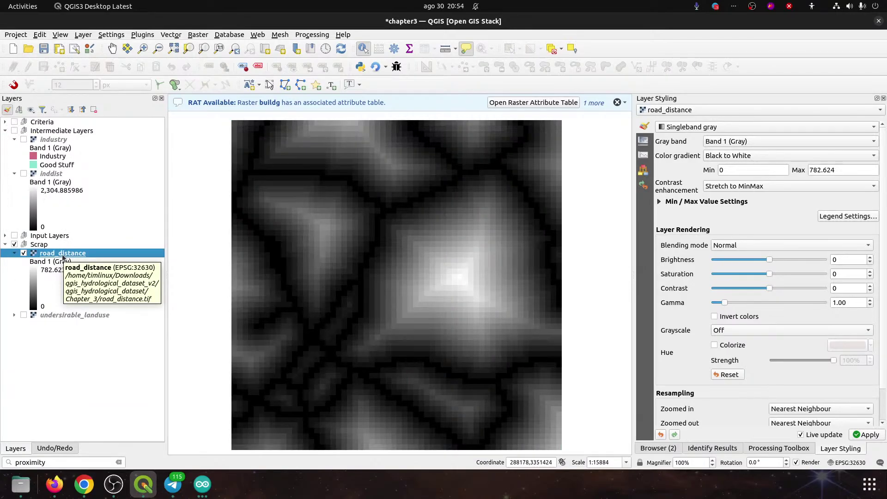
# - Identify the road_distance values at several neighbouring cells moving away from the road
pyautogui.click(286, 271)
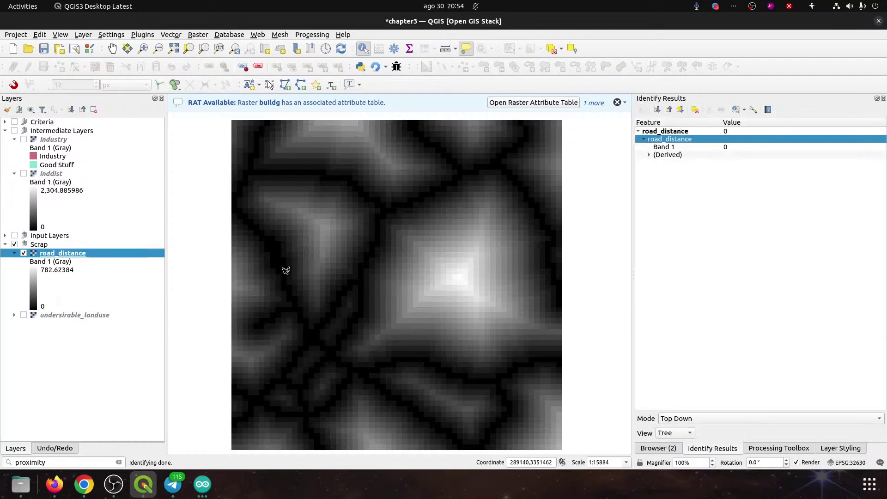
pyautogui.click(289, 261)
pyautogui.click(294, 257)
pyautogui.click(296, 254)
# - Open the Raster Calculator and enter the expression "road_distance@1" <= 150
pyautogui.click(198, 35)
pyautogui.click(217, 45)
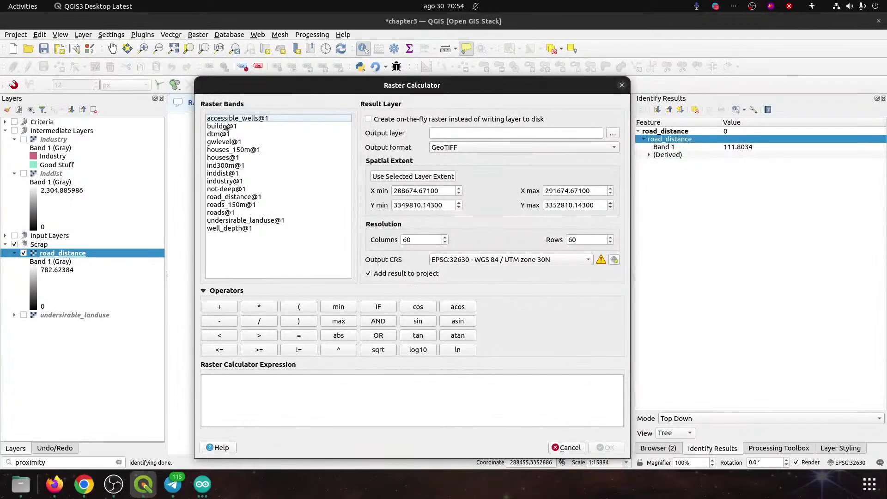
pyautogui.doubleClick(236, 197)
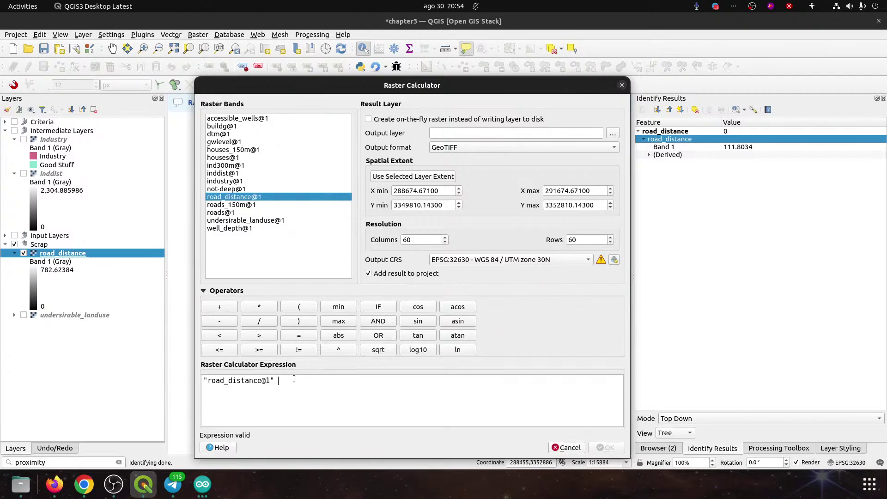
pyautogui.write('<= 150')
# - Set the output to roads_150m.tif in the Chapter_3 folder, replacing the existing file, and run the calculation
pyautogui.click(613, 133)
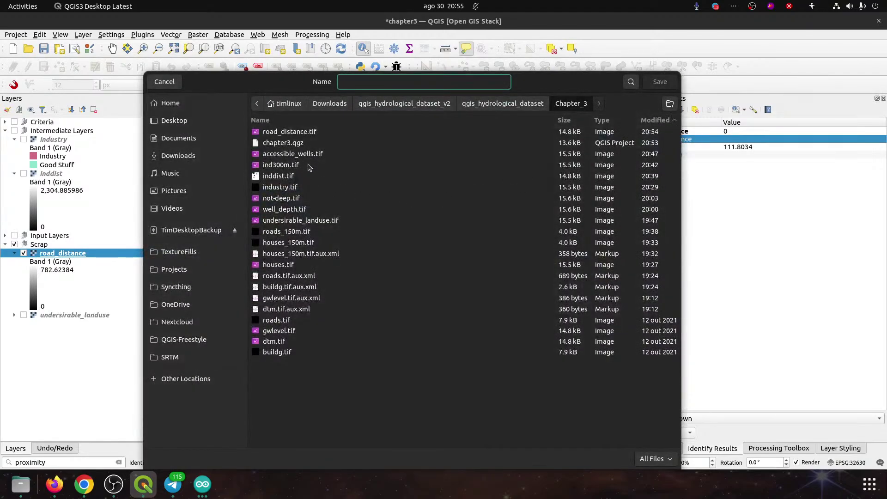
pyautogui.click(284, 231)
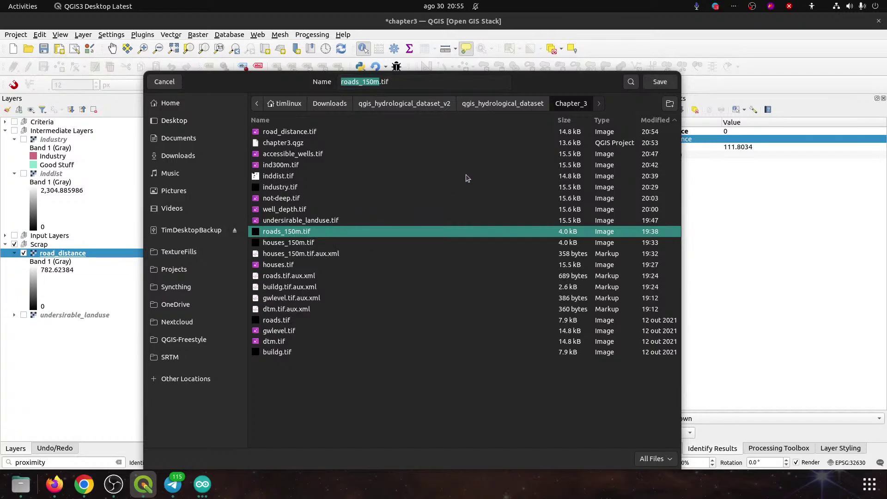
pyautogui.click(657, 84)
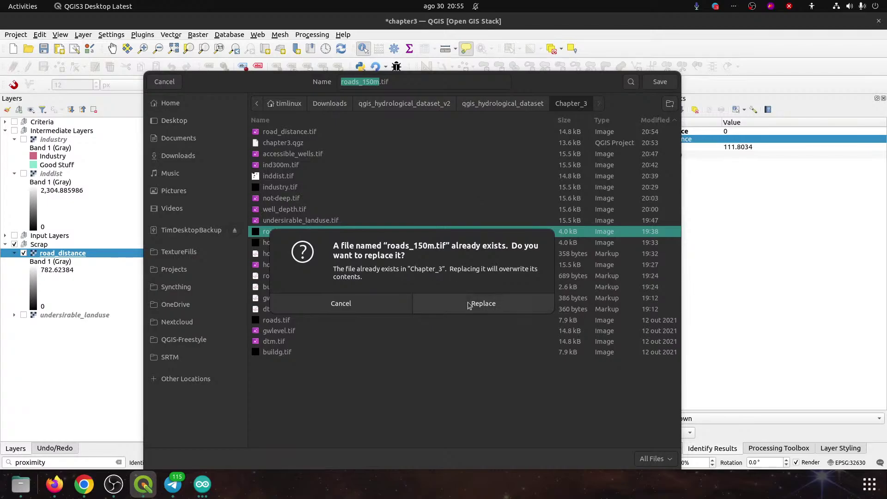
pyautogui.click(468, 304)
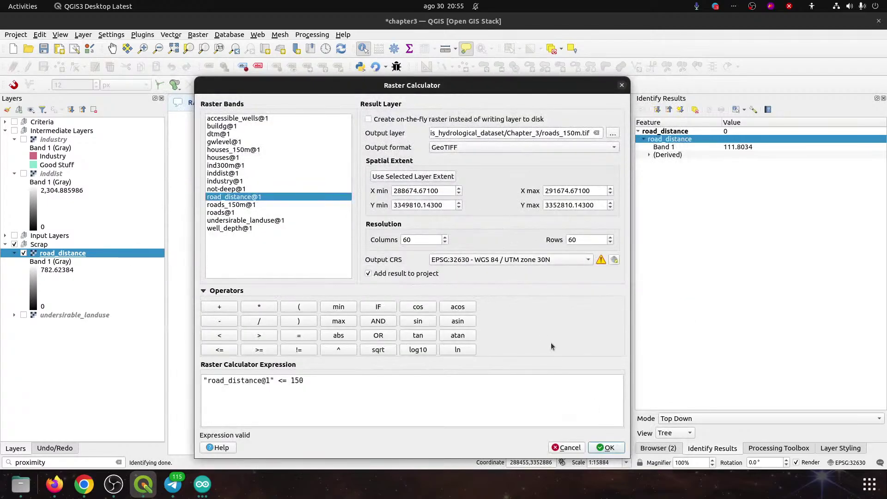
pyautogui.click(610, 446)
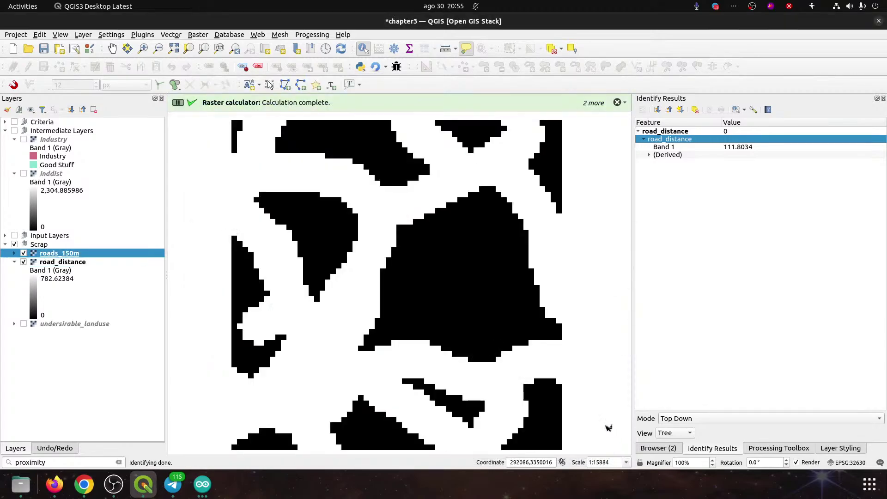
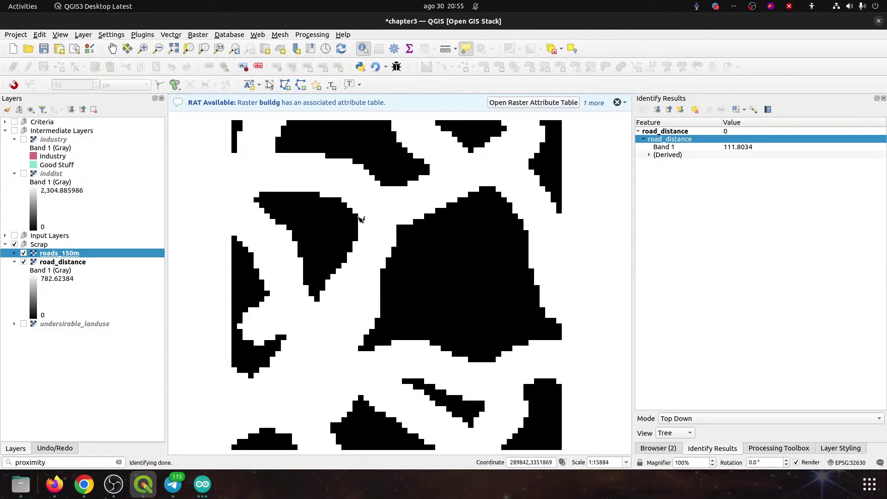
# - Move the new roads_150m layer into the Criteria group, copy the old roads_150m layer's style onto it, and show it
pyautogui.moveTo(65, 253); pyautogui.dragTo(56, 123)
pyautogui.click(5, 122)
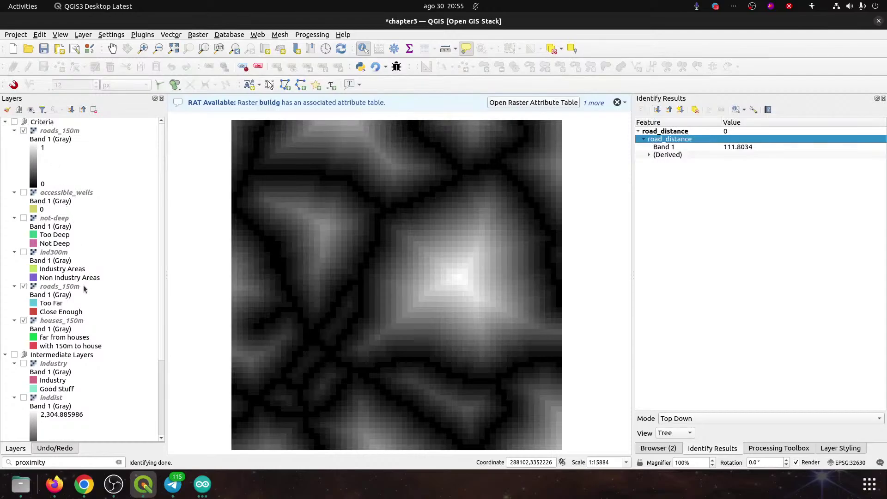
pyautogui.rightClick(61, 289)
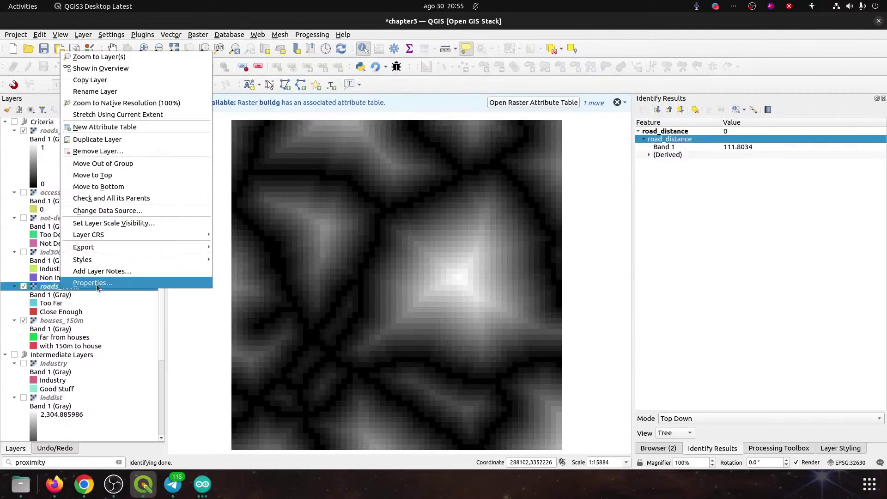
pyautogui.moveTo(133, 264)
pyautogui.click(235, 262)
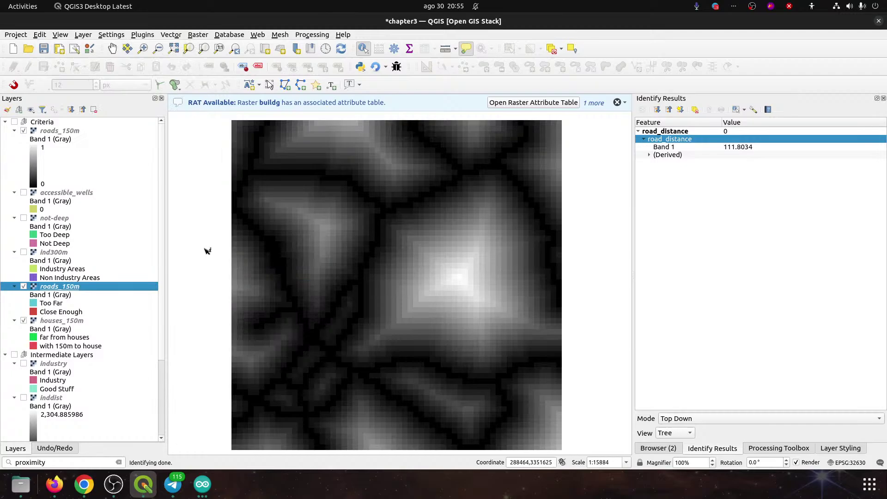
pyautogui.rightClick(57, 134)
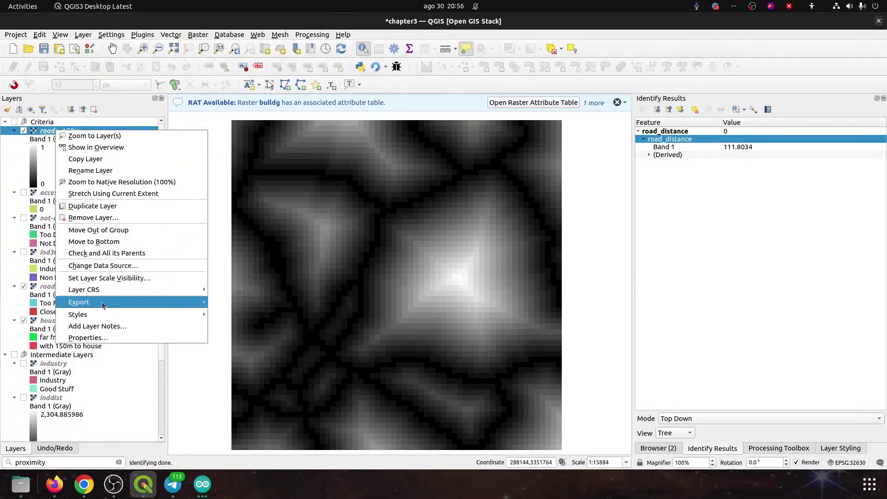
pyautogui.moveTo(205, 312)
pyautogui.click(238, 326)
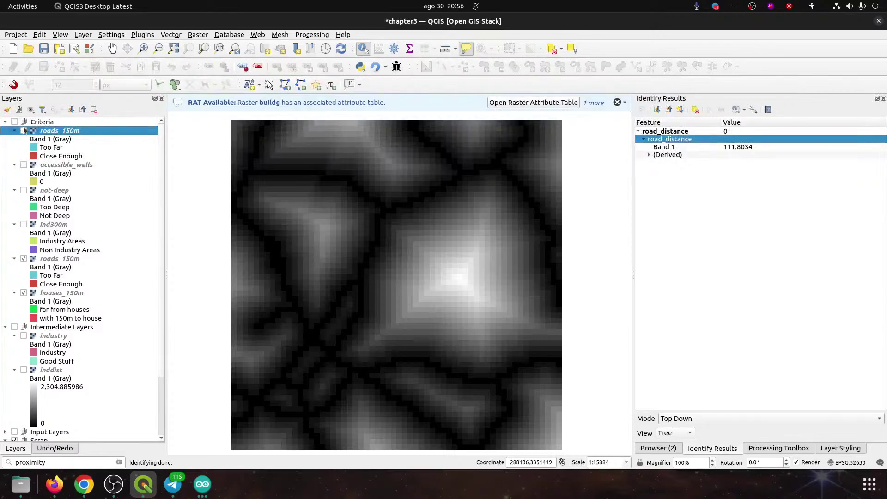
pyautogui.click(24, 130)
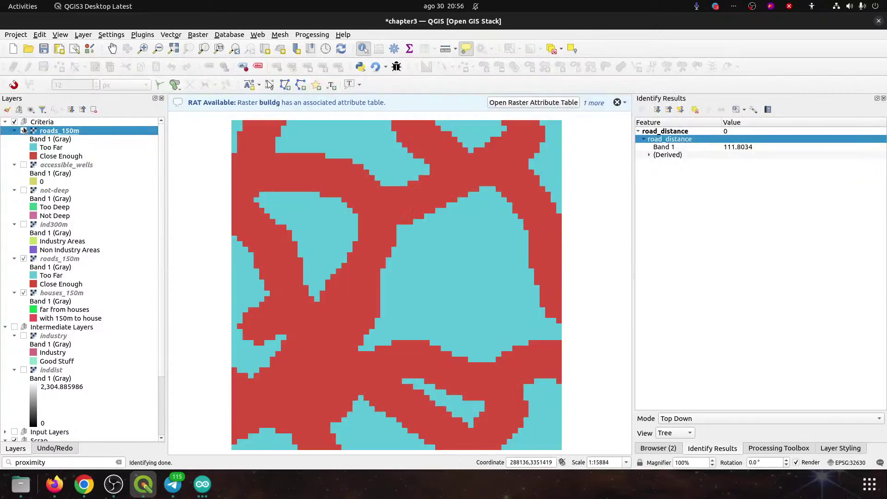
# - Remove the old roads_150m layer located above houses_150m in the Criteria group
pyautogui.click(59, 260)
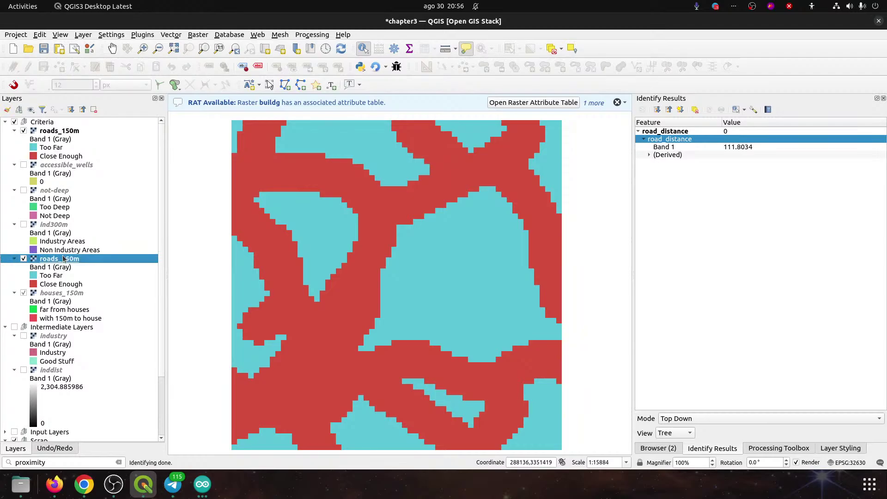
pyautogui.press('Delete')
pyautogui.click(479, 244)
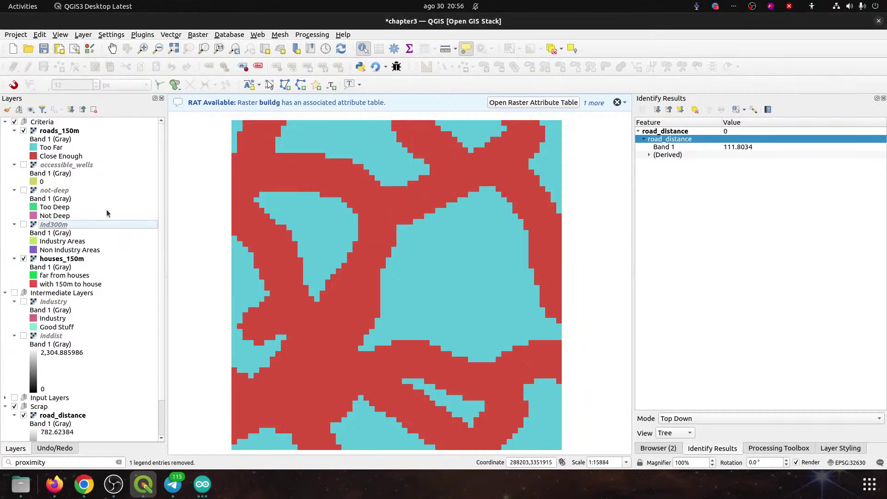
# - Hide roads_150m to view the houses_150m criterion on its own, and save the project
pyautogui.click(66, 260)
pyautogui.click(24, 259)
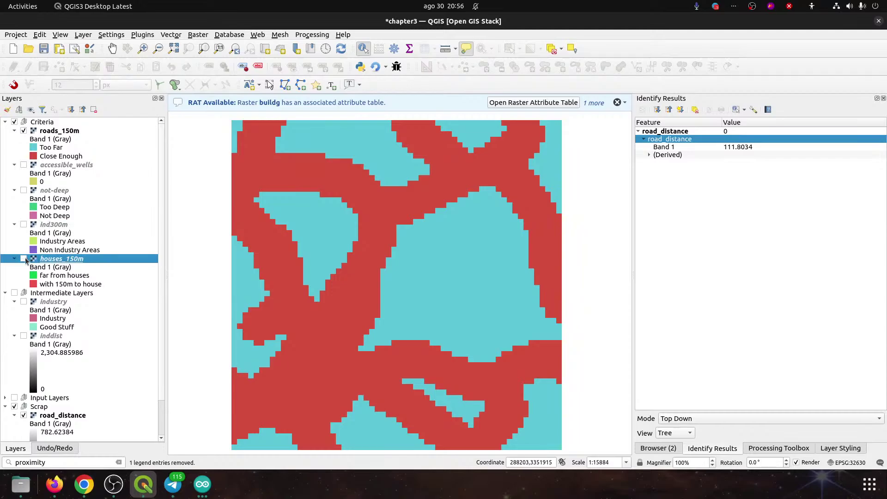
pyautogui.click(25, 260)
pyautogui.click(24, 131)
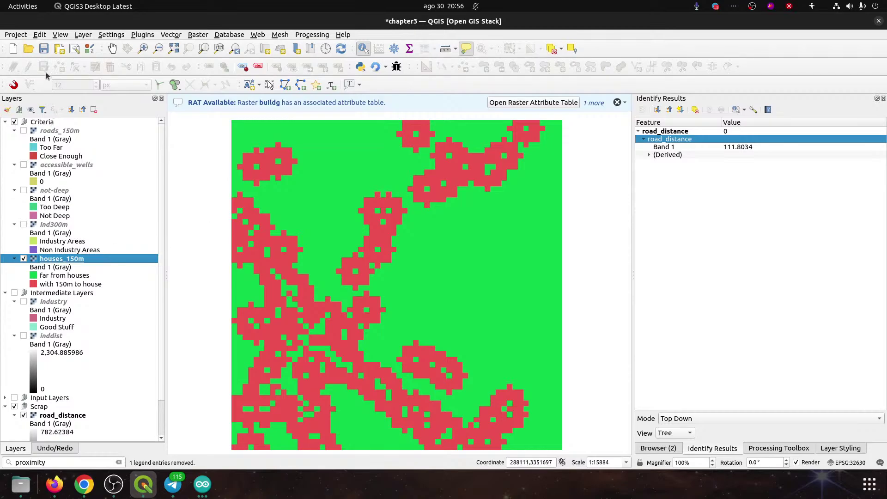
pyautogui.click(43, 49)
# - Move road_distance from Scrap into the Intermediate Layers group, switch off its visibility, and save the project
pyautogui.click(56, 294)
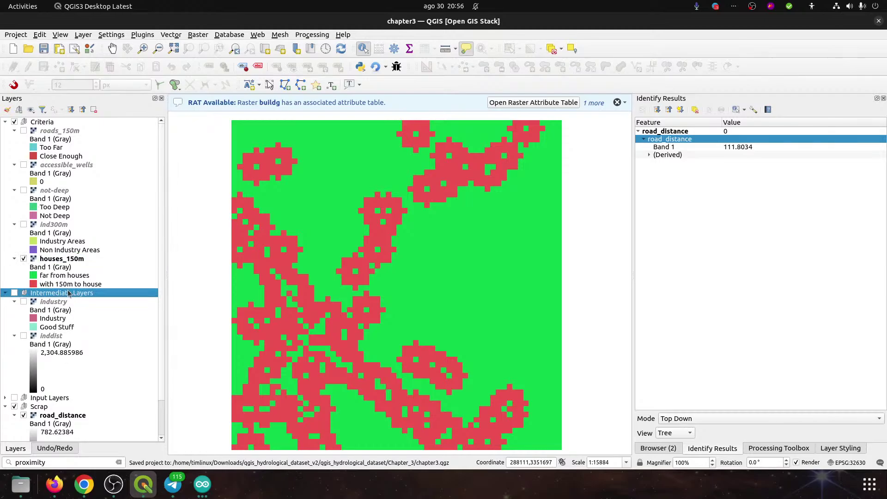
pyautogui.scroll(-2, 152, 345)
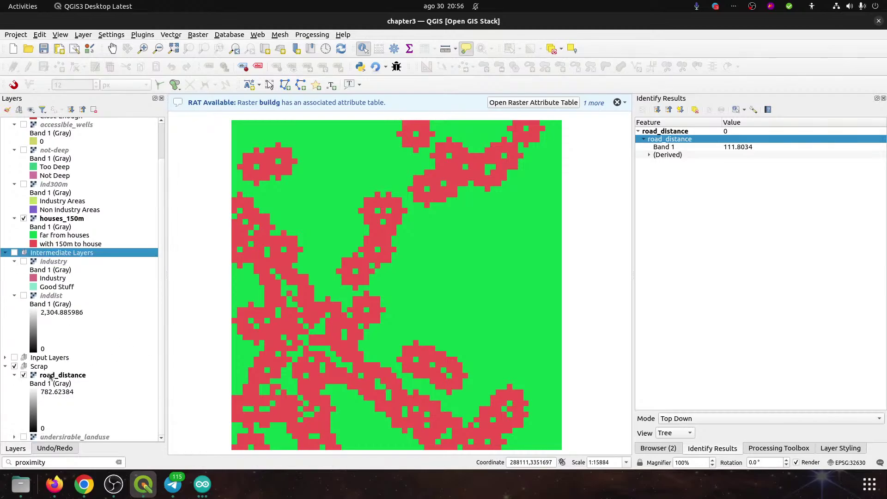
pyautogui.moveTo(60, 375); pyautogui.dragTo(80, 257)
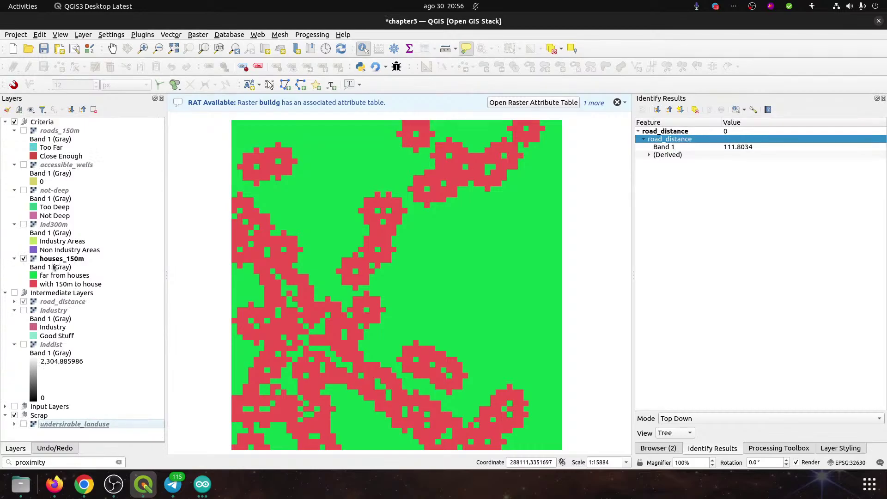
pyautogui.click(46, 295)
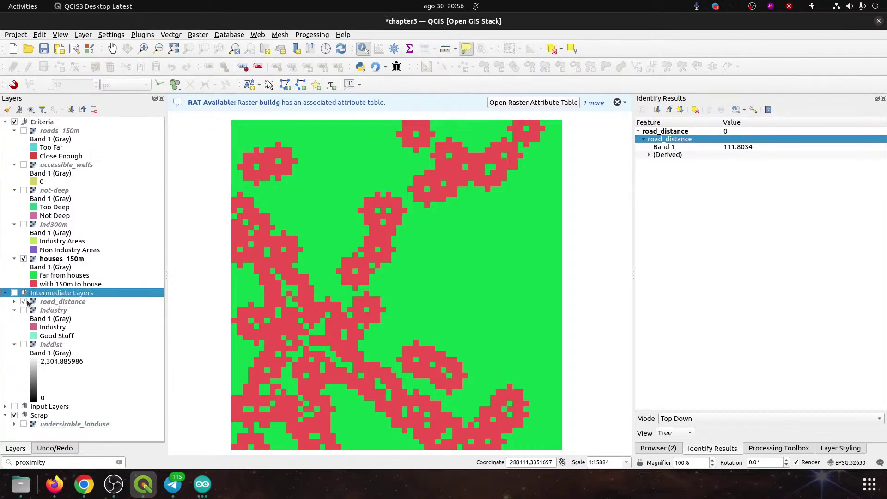
pyautogui.click(24, 301)
pyautogui.click(43, 48)
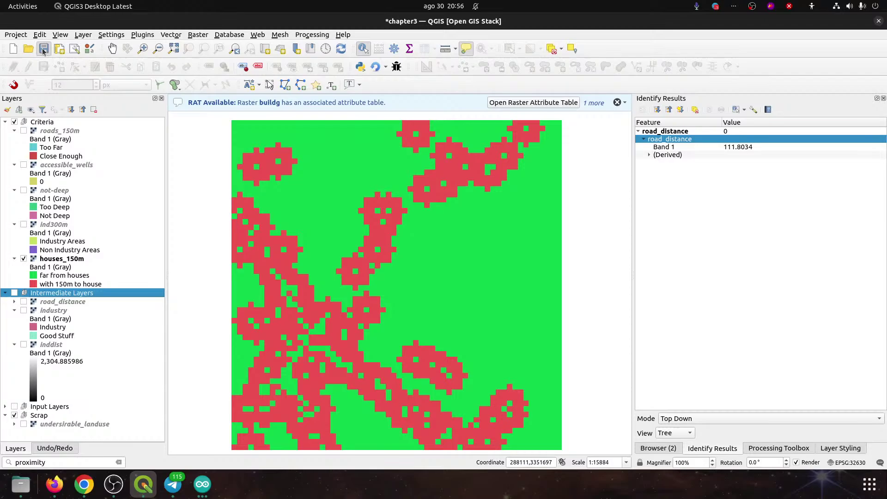
# - Set up the Proximity (raster distance) algorithm with buildg as input layer and georeferenced coordinates as distance units
pyautogui.click(58, 462)
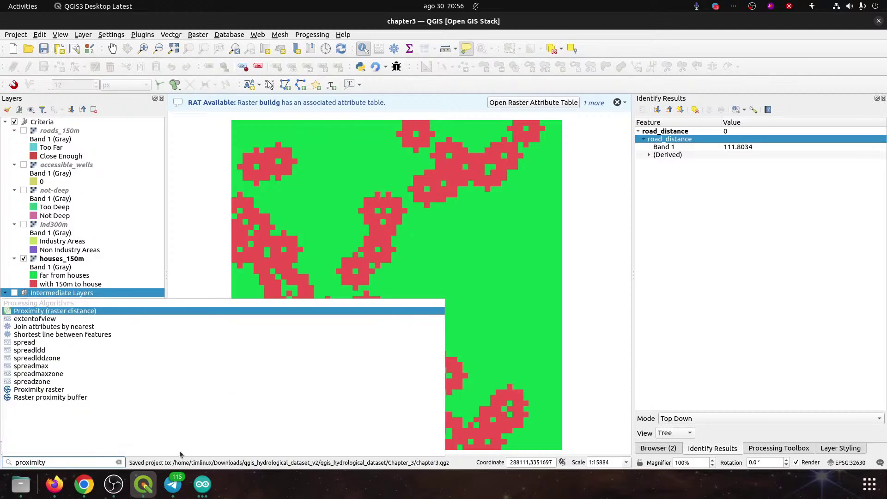
pyautogui.press('Return')
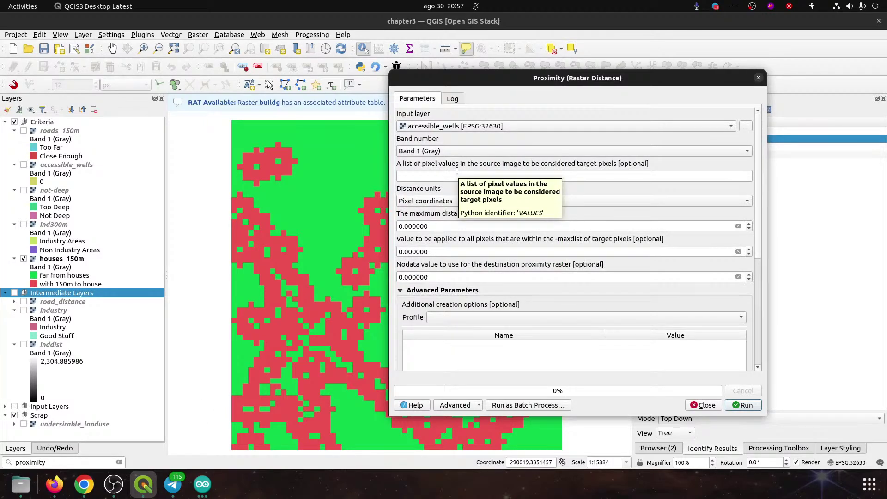
pyautogui.click(498, 128)
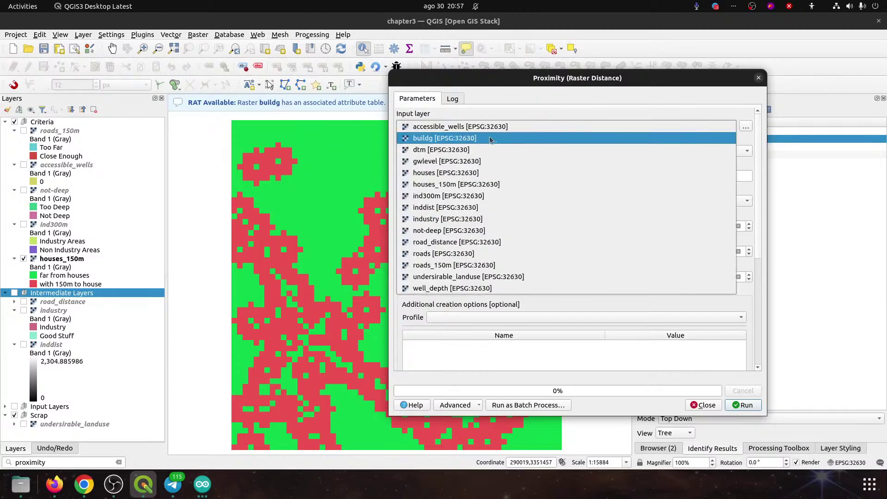
pyautogui.click(457, 146)
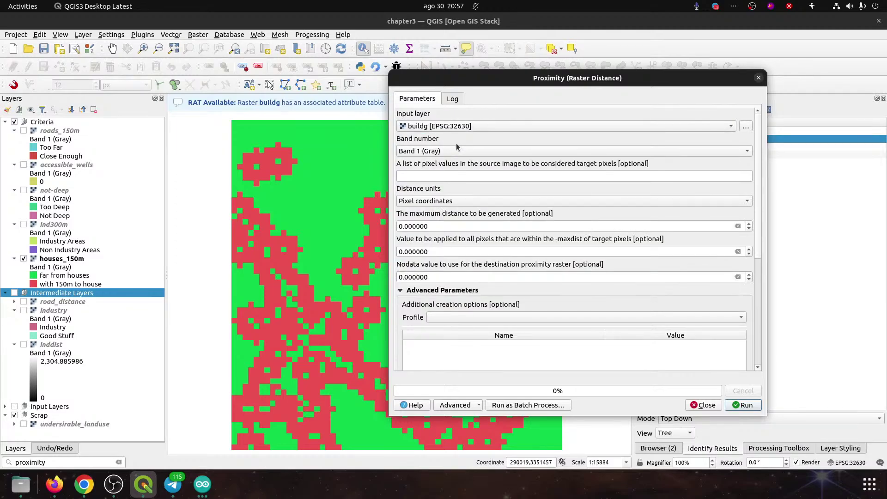
pyautogui.click(423, 175)
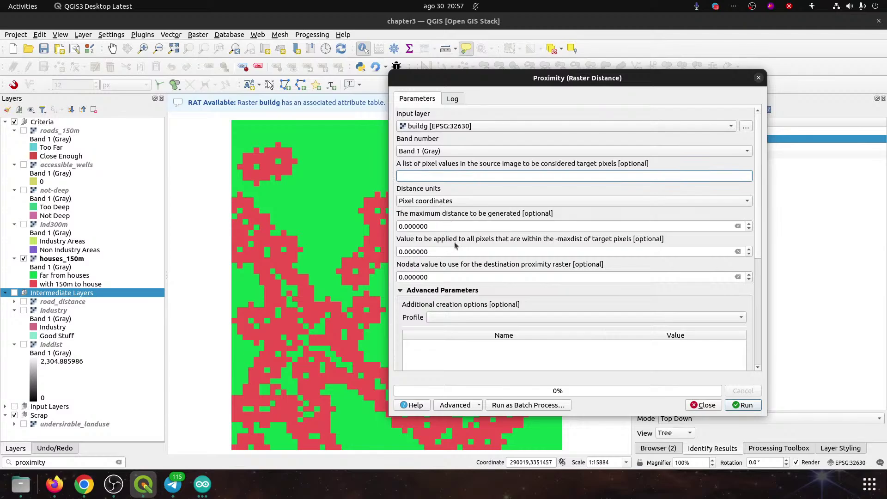
pyautogui.click(449, 203)
pyautogui.click(446, 191)
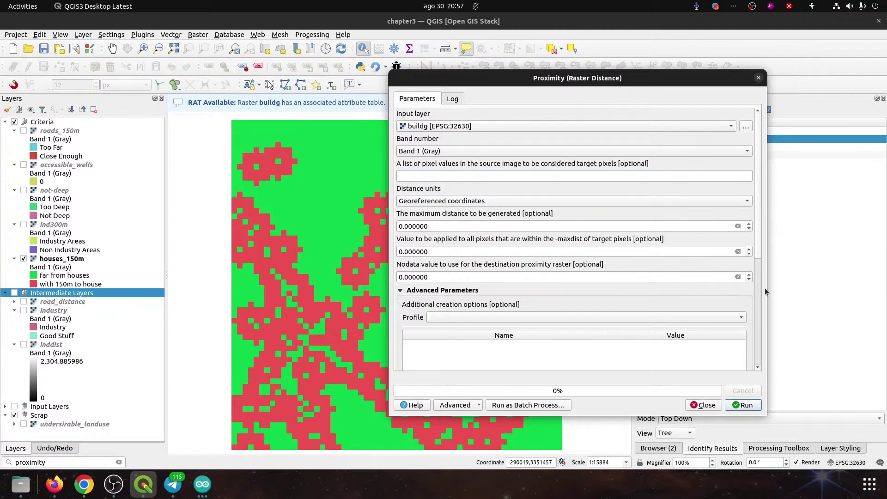
pyautogui.scroll(-5, 762, 257)
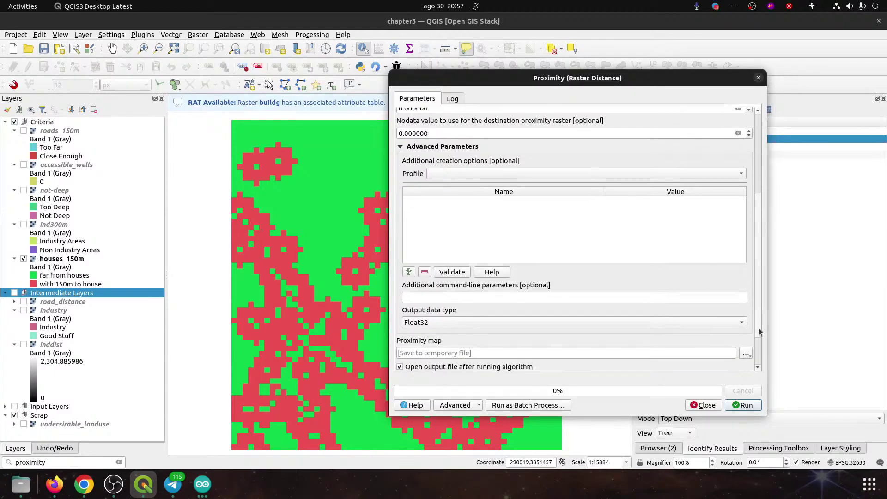
pyautogui.scroll(-3, 759, 332)
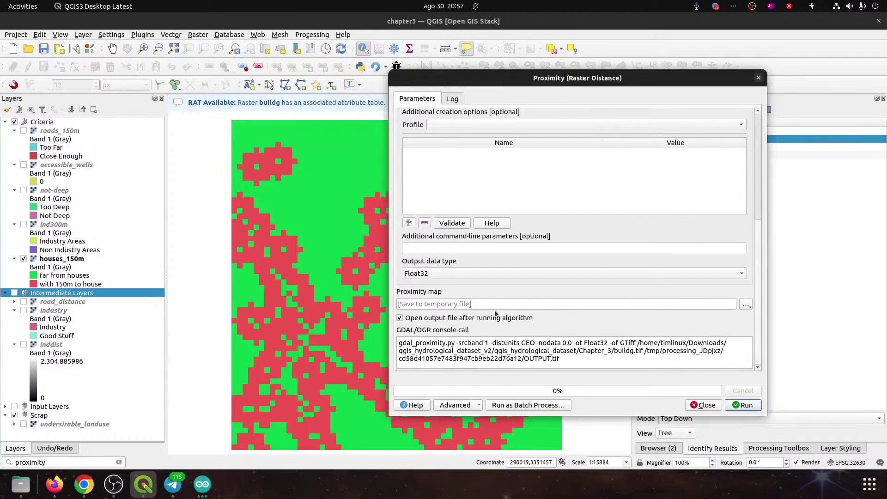
pyautogui.click(746, 305)
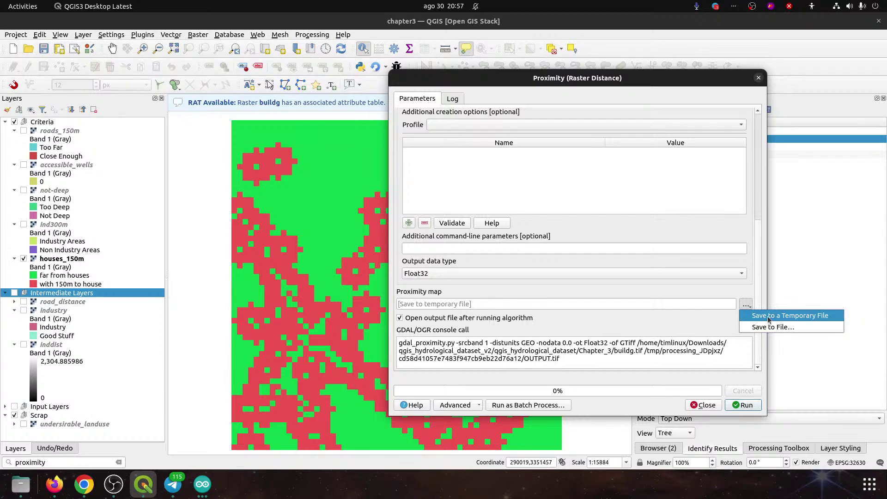
pyautogui.click(768, 318)
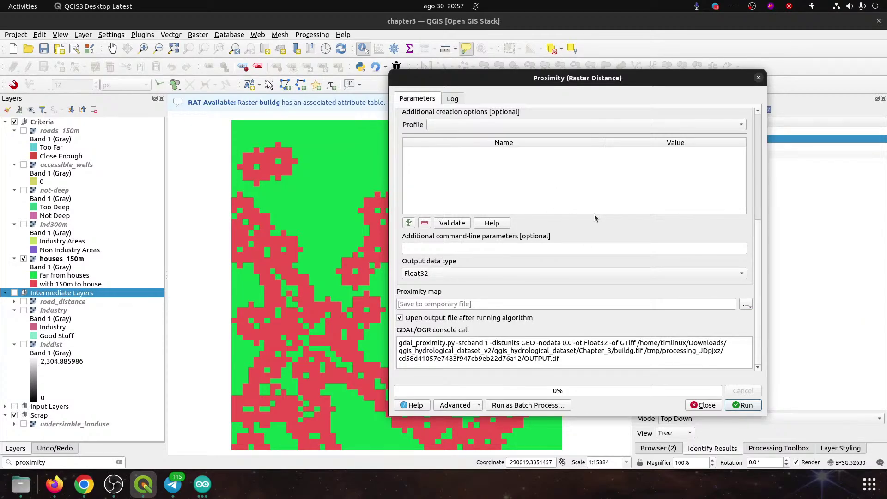
pyautogui.moveTo(756, 234); pyautogui.dragTo(754, 115)
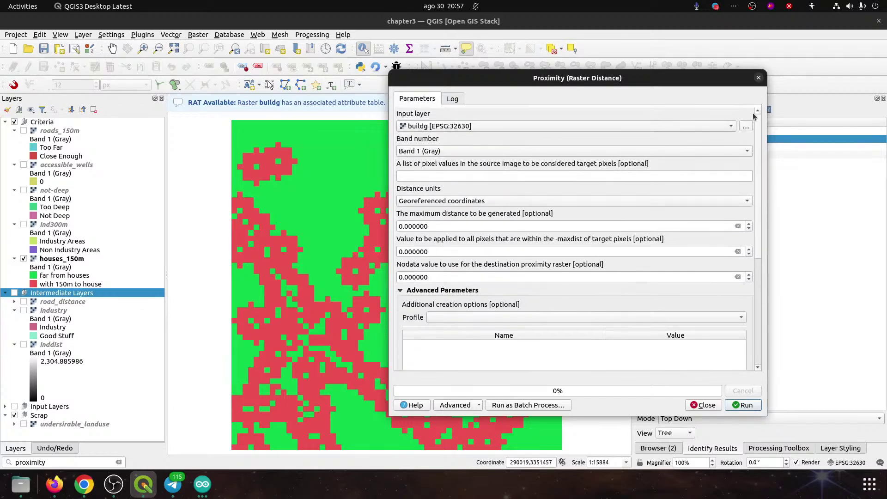
pyautogui.scroll(-6, 694, 306)
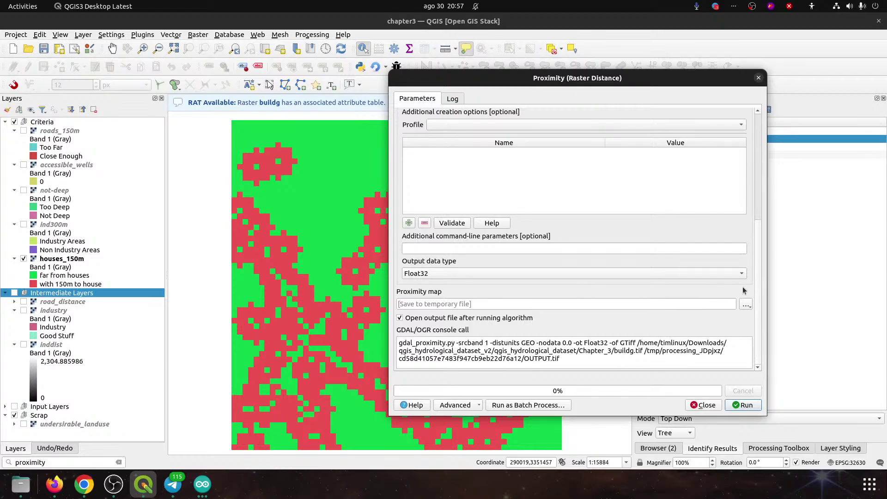
pyautogui.moveTo(756, 278); pyautogui.dragTo(745, 246)
pyautogui.scroll(-3, 745, 250)
# - Set the proximity map output to a file named building_distance.tif in the Chapter_3 folder
pyautogui.click(745, 304)
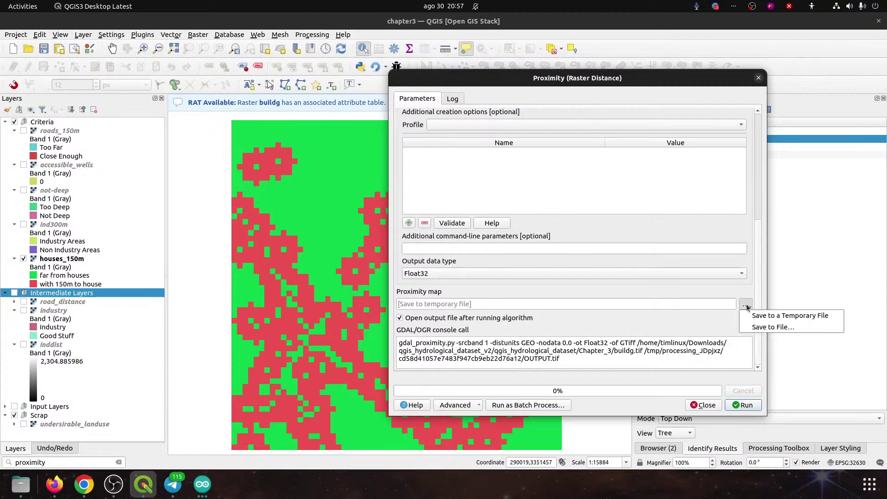
pyautogui.click(756, 327)
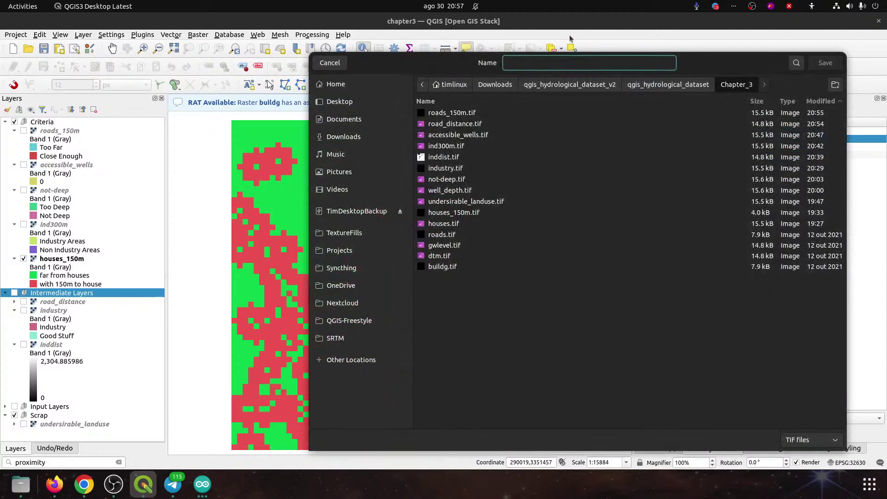
pyautogui.write('bu')
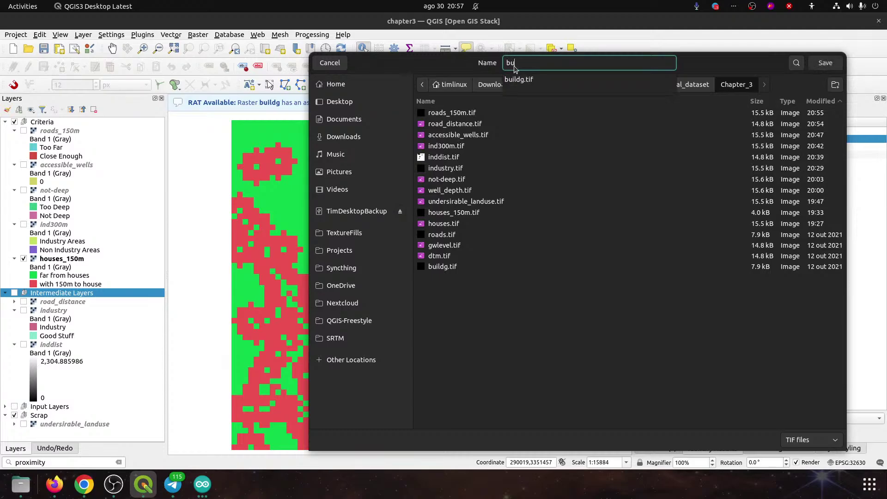
pyautogui.write('ilding')
pyautogui.press('BackSpace')
pyautogui.press('BackSpace')
pyautogui.write('ding_d')
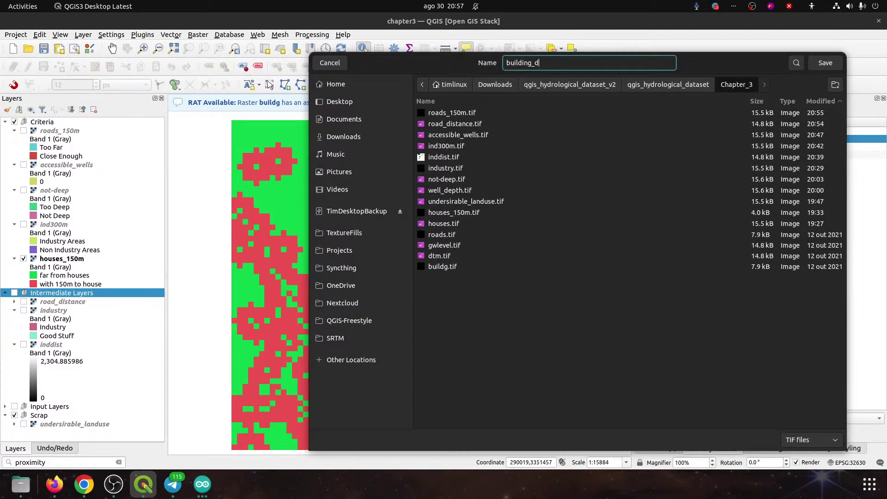
pyautogui.write('istance.tif')
pyautogui.click(824, 63)
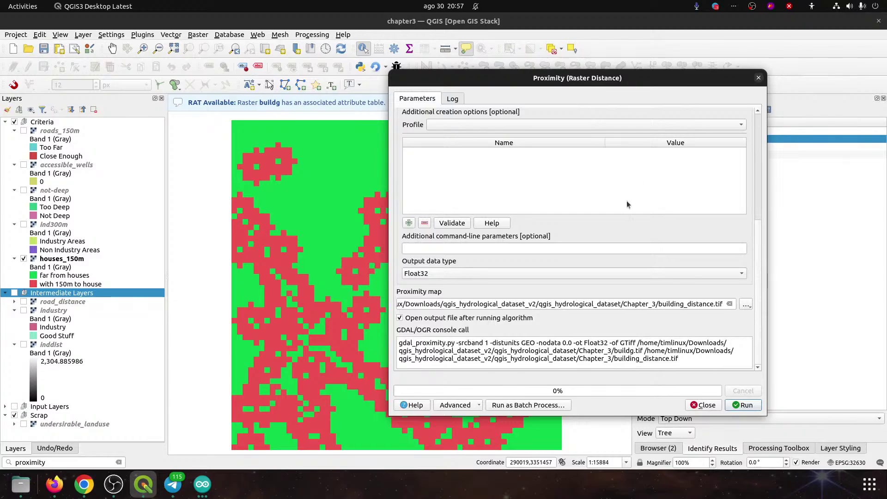
# - Run the proximity calculation and display building_distance by hiding the Criteria group and showing the Intermediate Layers group
pyautogui.moveTo(758, 255); pyautogui.dragTo(758, 120)
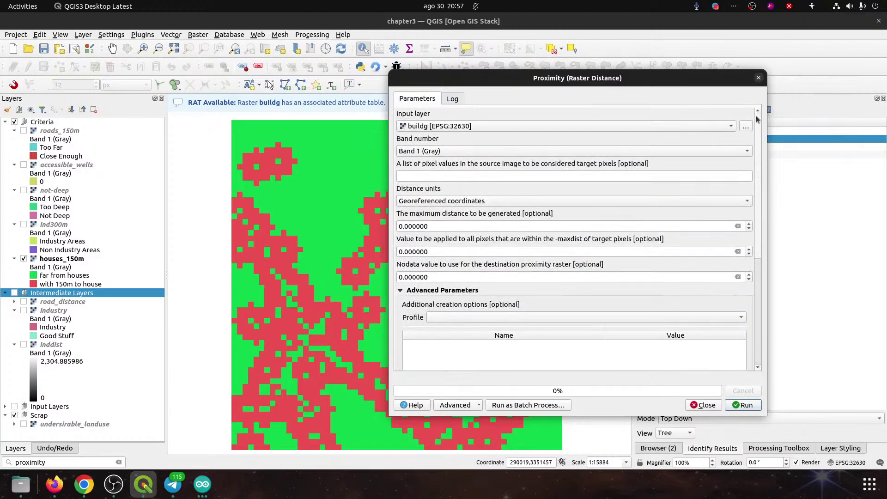
pyautogui.click(743, 405)
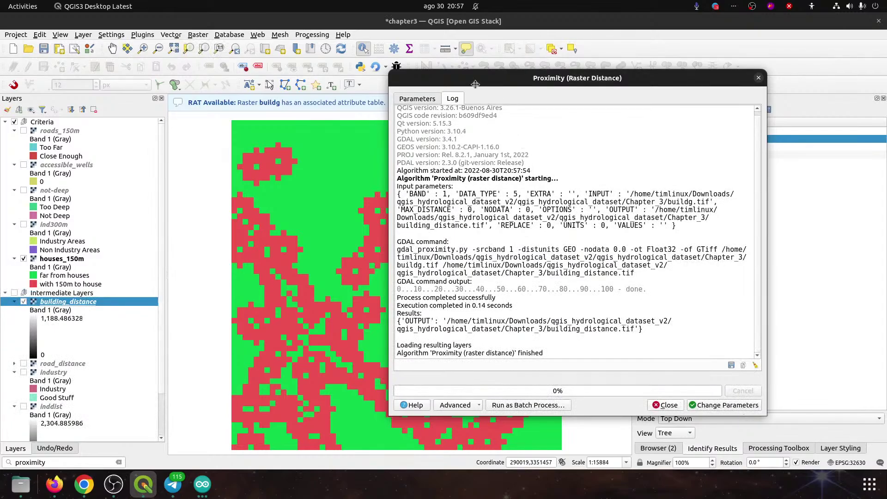
pyautogui.moveTo(472, 80); pyautogui.dragTo(886, 184)
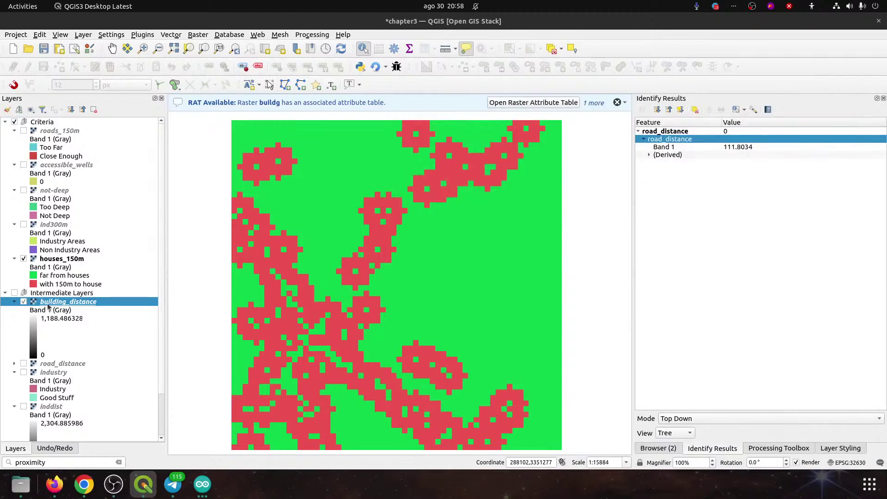
pyautogui.click(14, 122)
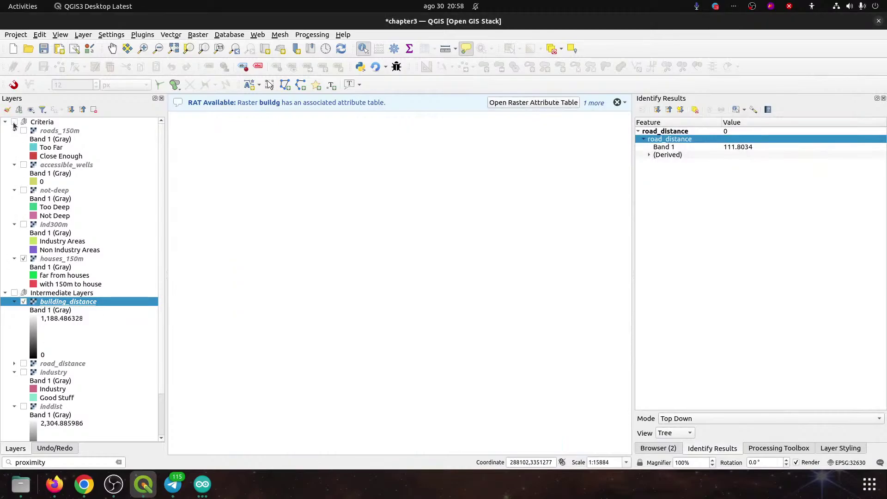
pyautogui.click(13, 294)
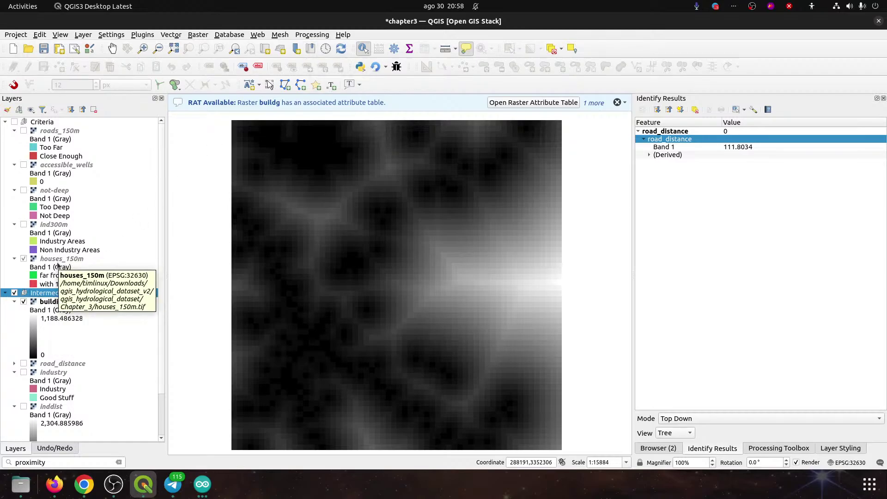
# - Copy the style of the old houses_150m layer and remove that layer from the project
pyautogui.rightClick(59, 261)
pyautogui.moveTo(134, 468)
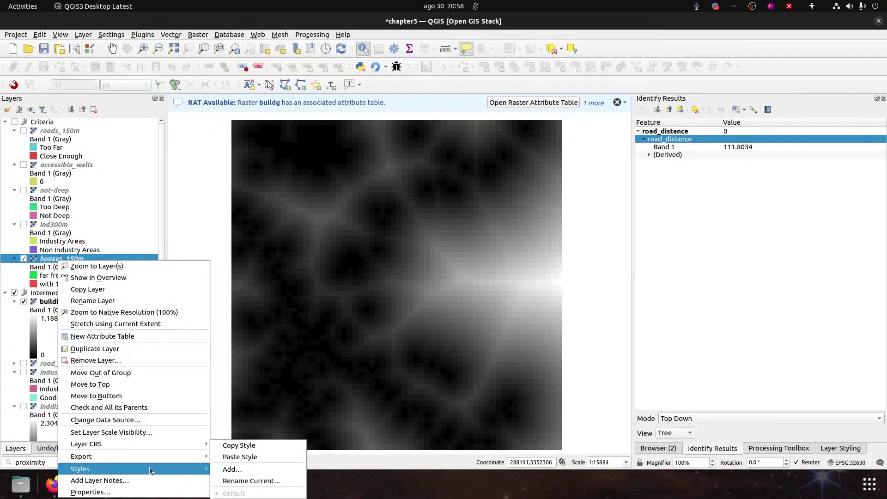
pyautogui.click(242, 447)
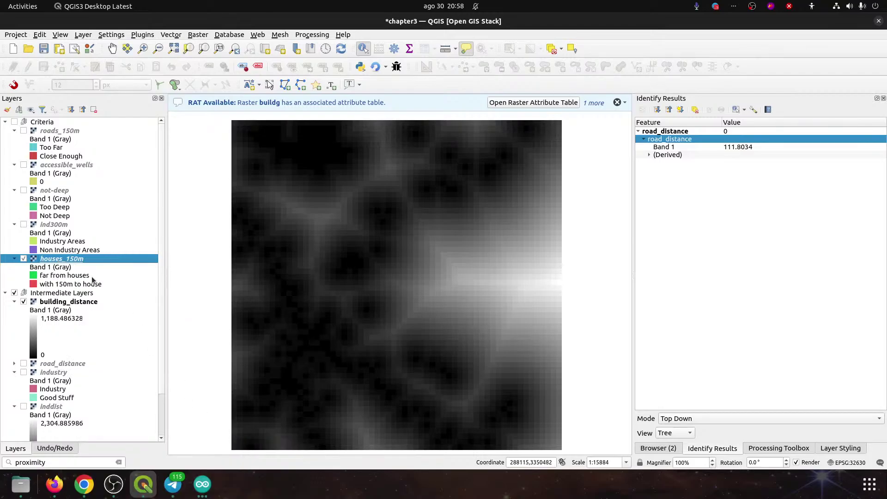
pyautogui.hotkey('ctrl', 'd')
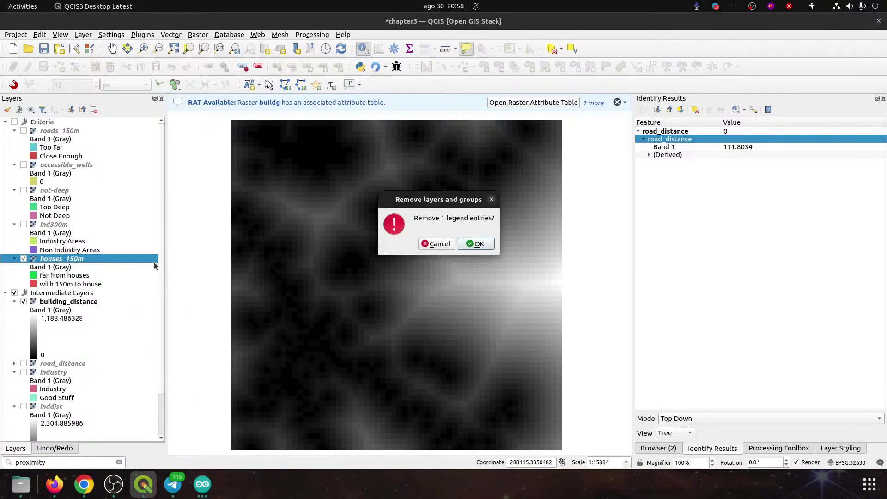
pyautogui.click(478, 243)
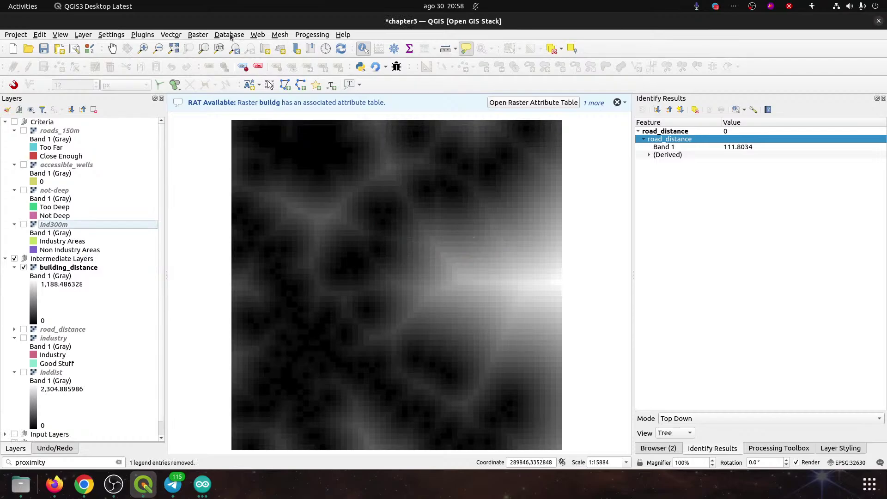
# - Enter the Raster Calculator expression "building_distance@1" <= 150
pyautogui.click(199, 35)
pyautogui.click(206, 46)
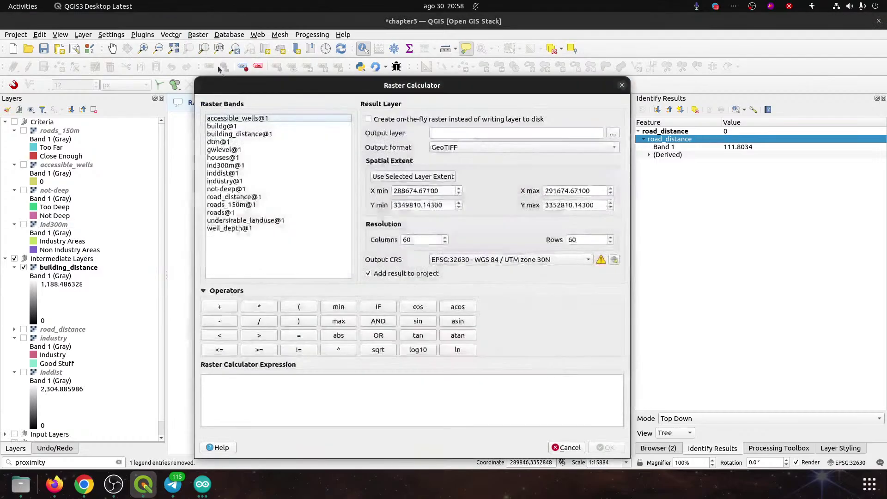
pyautogui.doubleClick(224, 135)
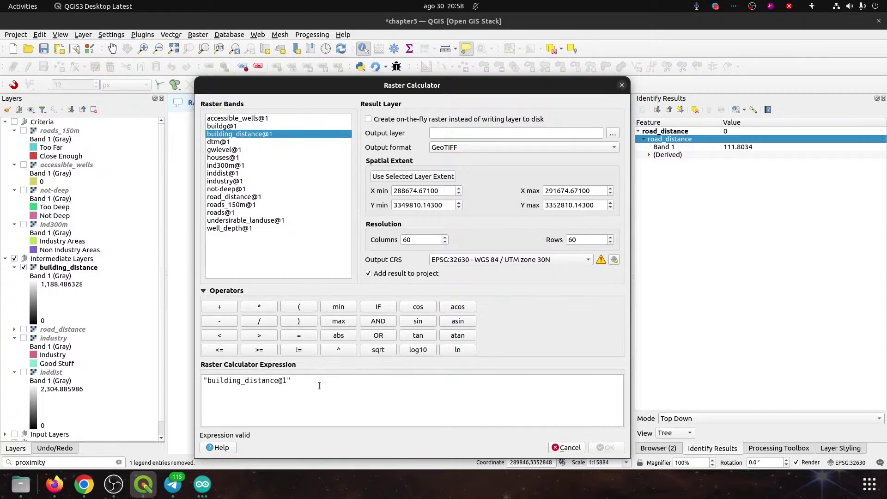
pyautogui.write('<= 150')
# - Set the calculator's output to houses_150m.tif in Chapter_3, replacing the existing file, and run the calculation
pyautogui.click(613, 134)
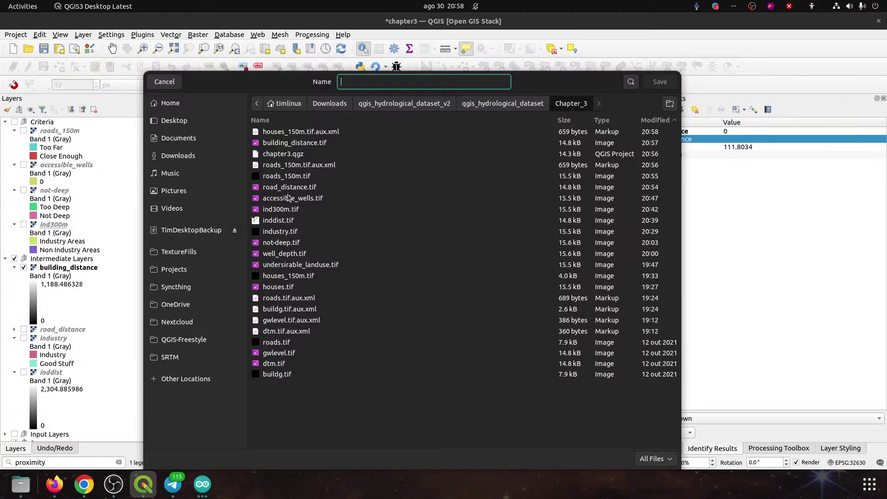
pyautogui.click(284, 276)
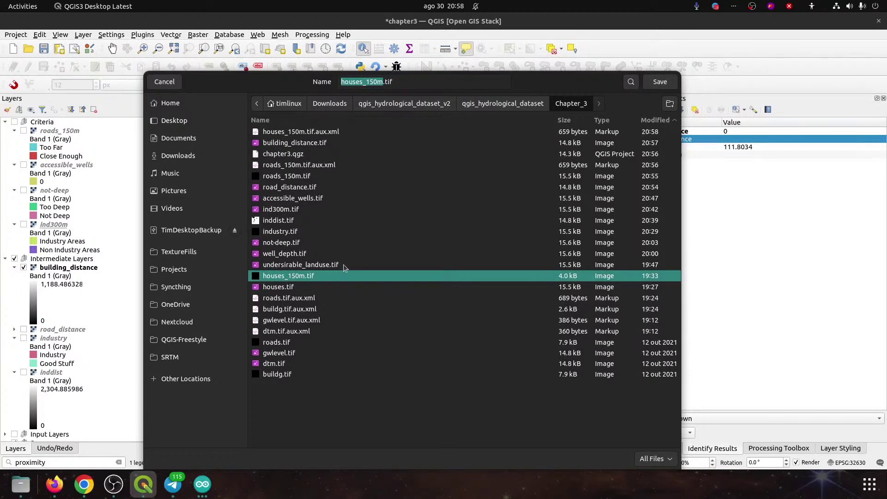
pyautogui.click(649, 86)
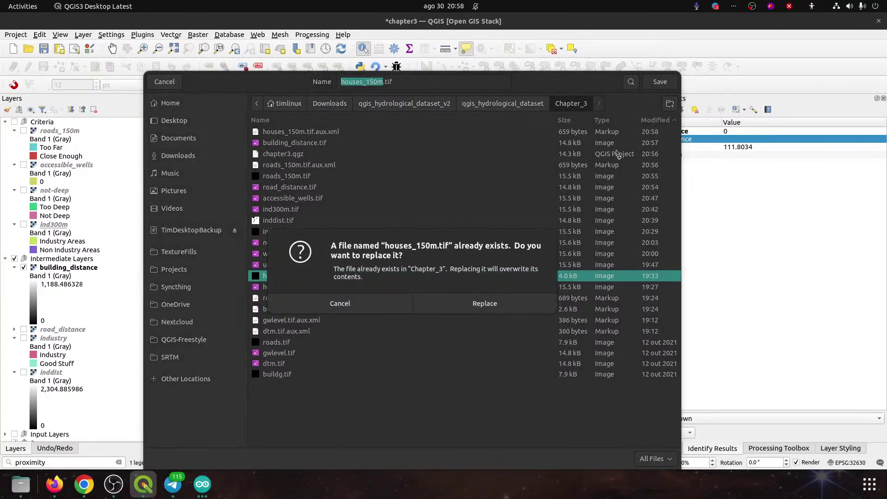
pyautogui.click(498, 303)
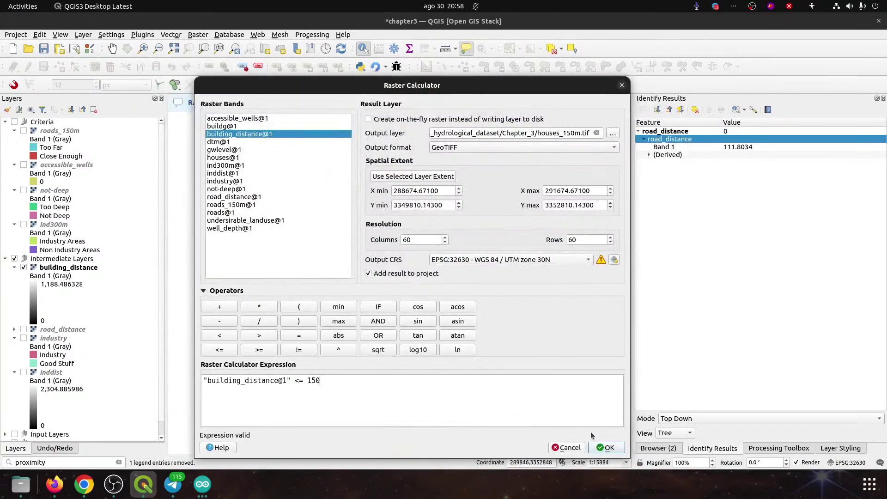
pyautogui.click(606, 448)
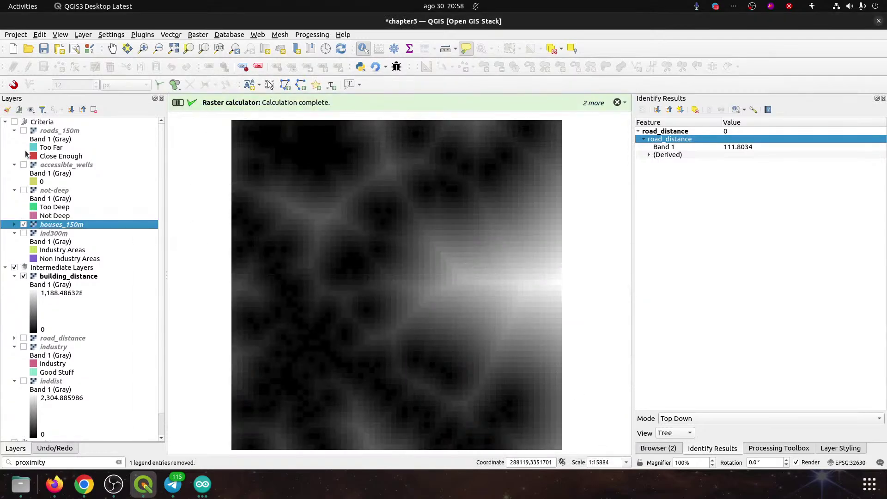
# - Make the Criteria group visible and display the new houses_150m layer on the map
pyautogui.rightClick(42, 226)
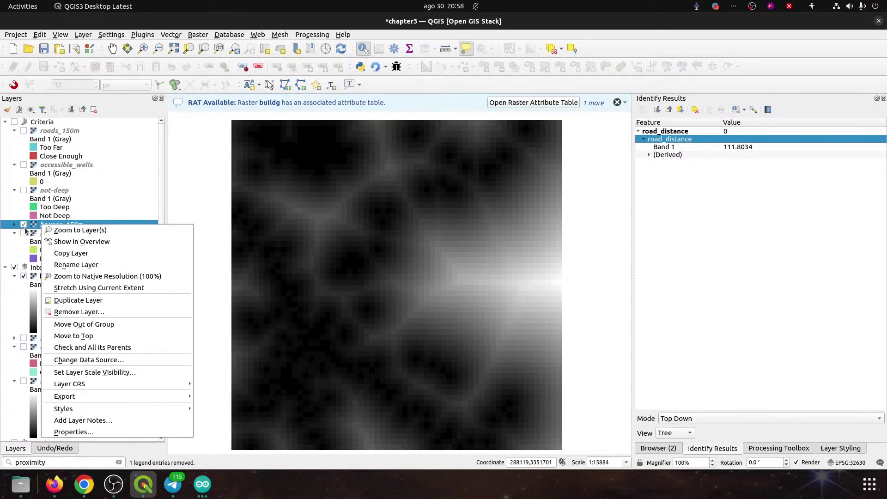
pyautogui.click(32, 228)
pyautogui.click(23, 224)
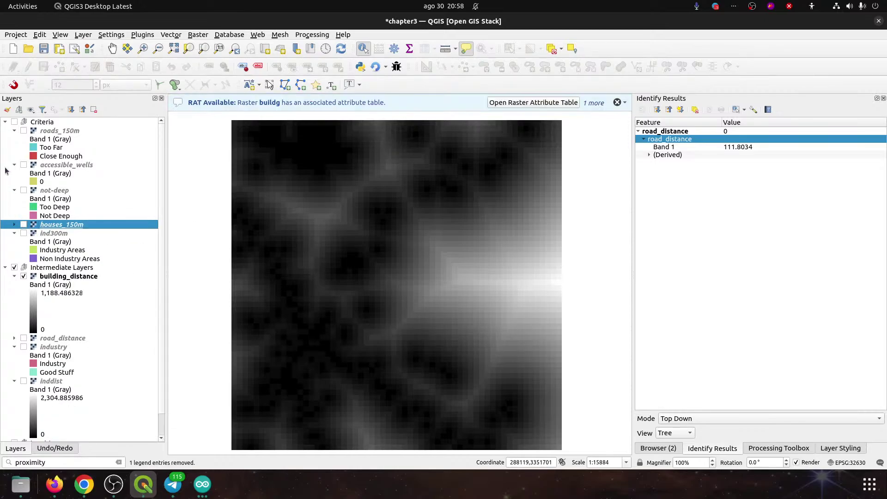
pyautogui.click(14, 122)
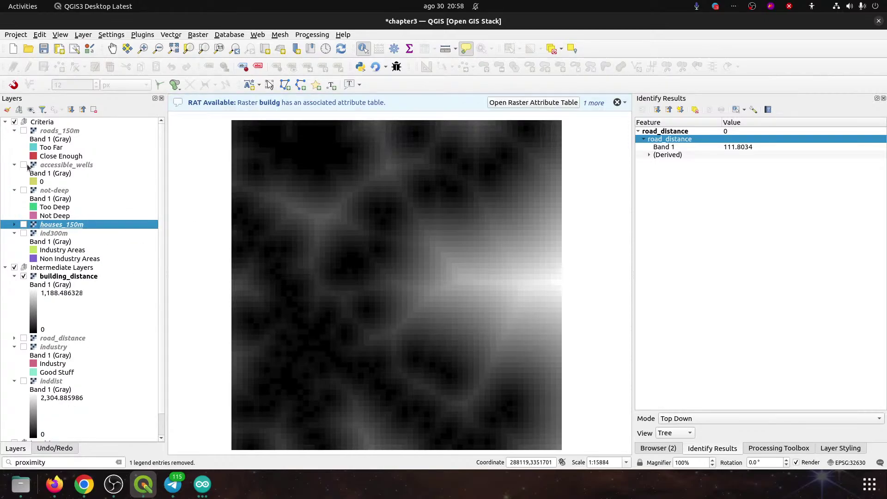
pyautogui.click(23, 225)
# - Apply the copied style to the new houses_150m layer
pyautogui.rightClick(57, 226)
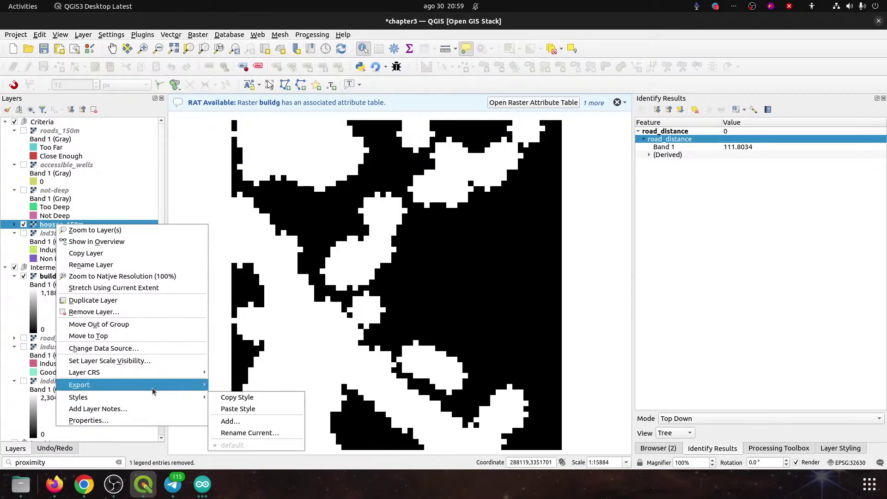
pyautogui.moveTo(143, 397)
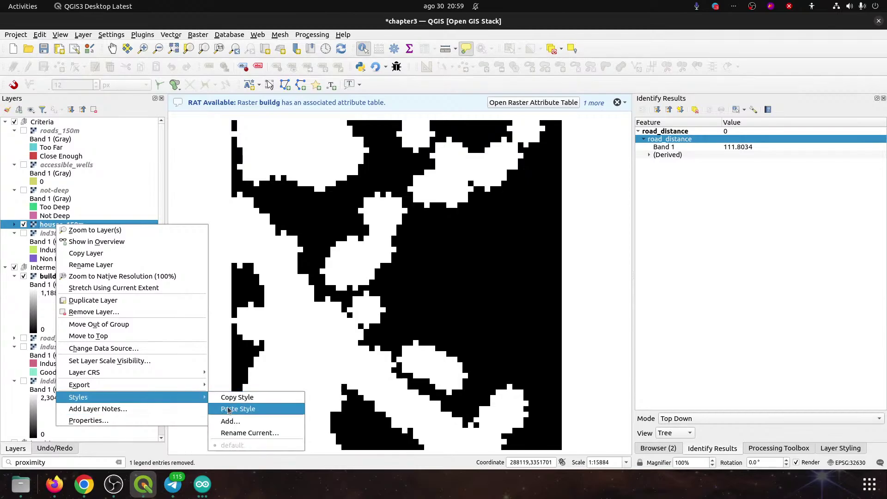
pyautogui.click(231, 409)
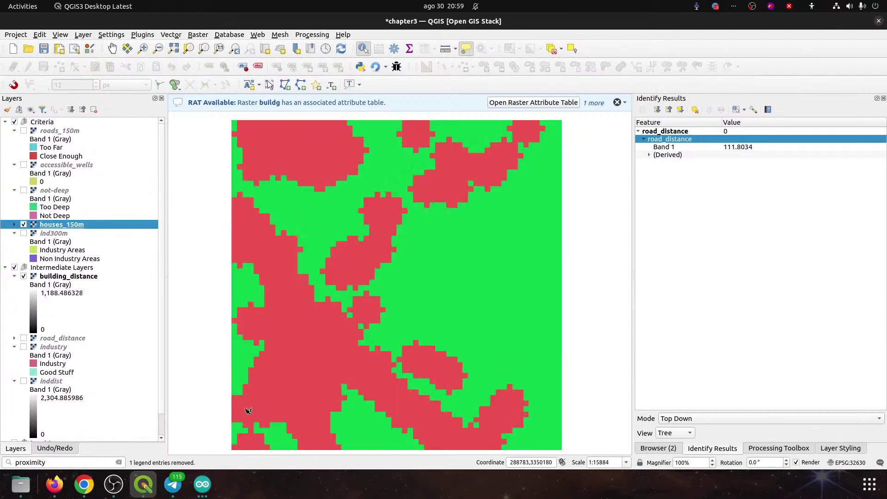
# - Compare houses_150m with building_distance by toggling its visibility, hide the Intermediate Layers group, and save the project
pyautogui.click(24, 225)
pyautogui.click(24, 225)
pyautogui.click(24, 226)
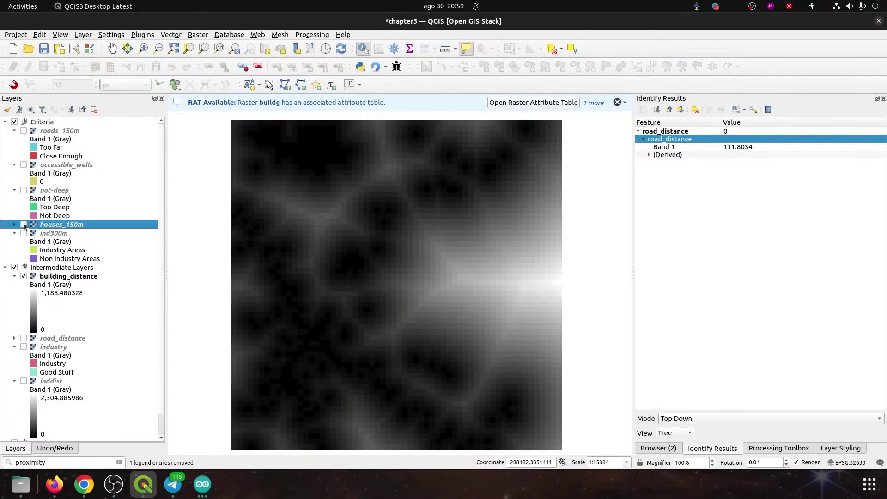
pyautogui.click(23, 226)
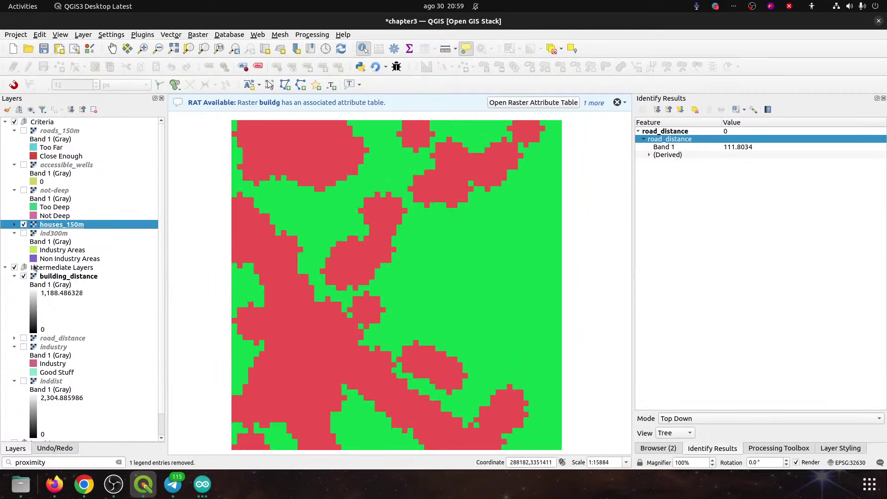
pyautogui.click(14, 268)
pyautogui.hotkey('ctrl', 's')
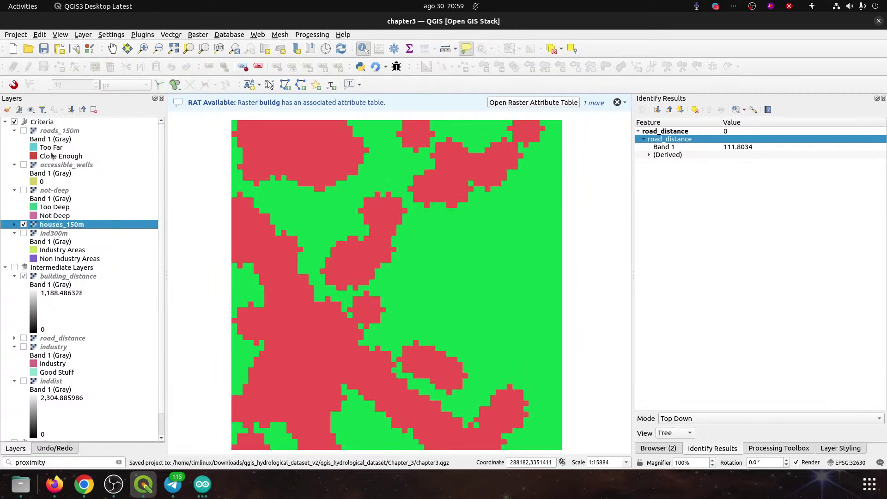
# - Hide the houses_150m layer and set the Raster Calculator's output to accessible_wells.tif in Chapter_3, replacing the existing file
pyautogui.click(23, 225)
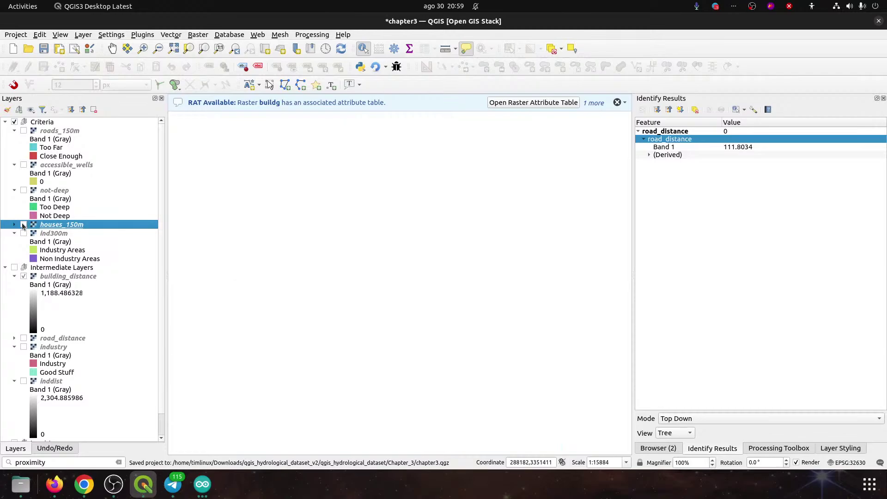
pyautogui.click(24, 225)
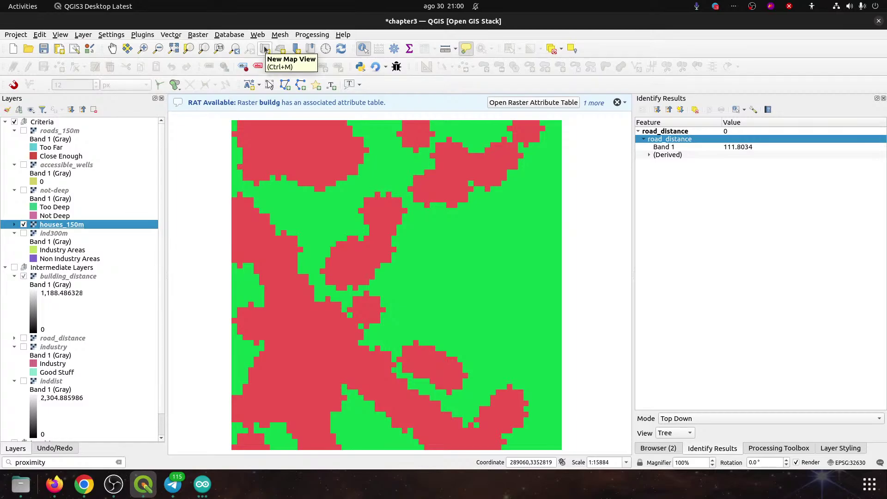
pyautogui.click(23, 224)
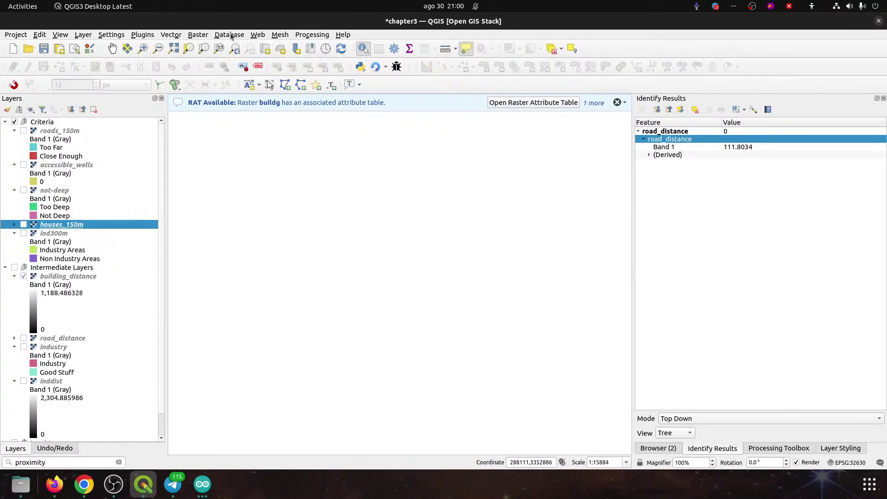
pyautogui.click(199, 35)
pyautogui.click(210, 46)
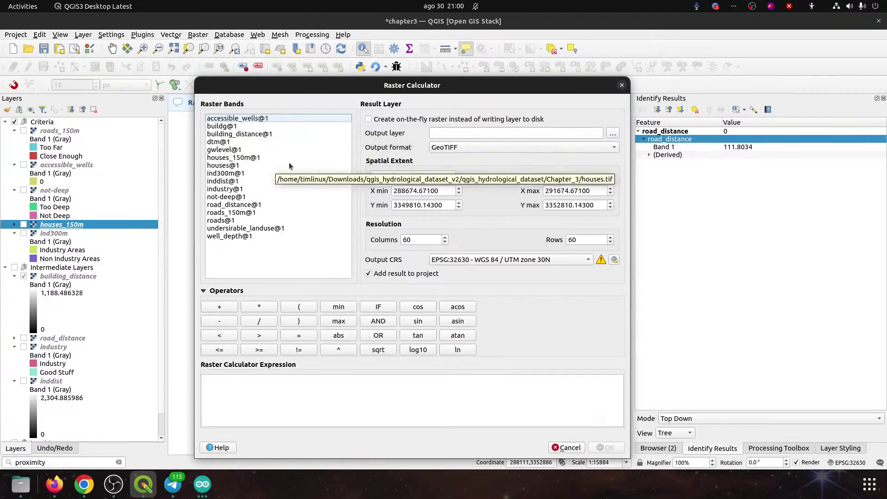
pyautogui.click(614, 134)
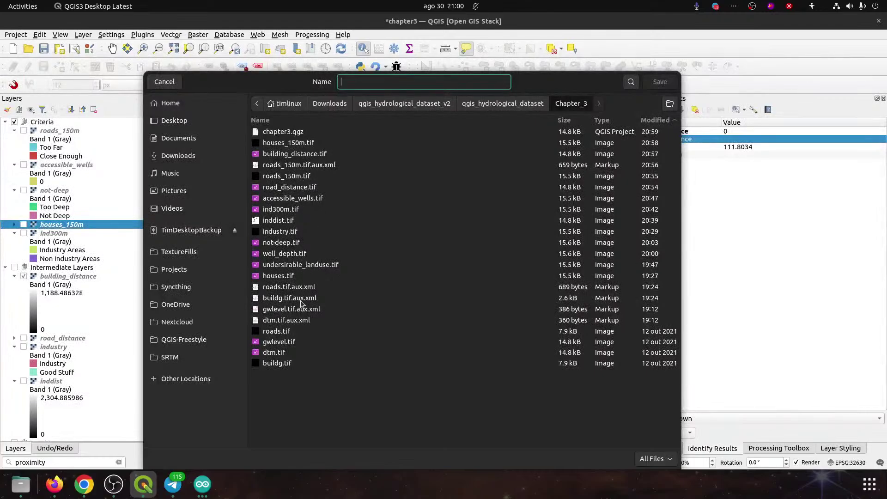
pyautogui.click(281, 199)
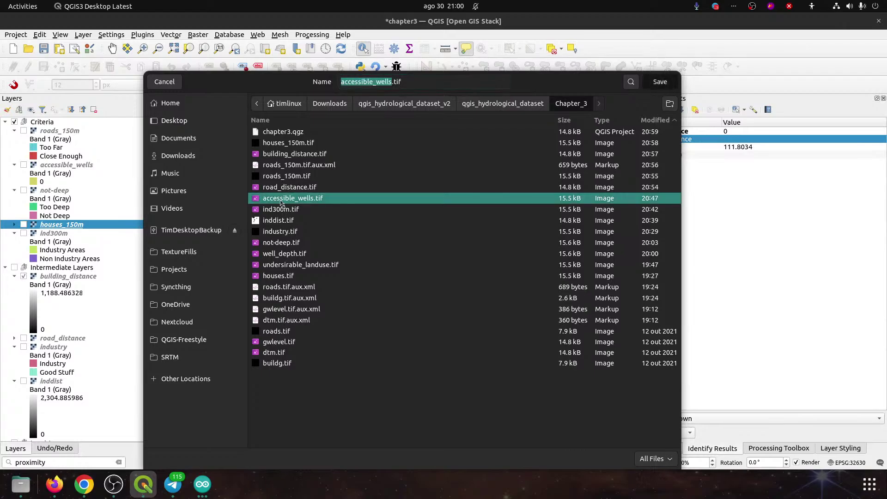
pyautogui.click(659, 82)
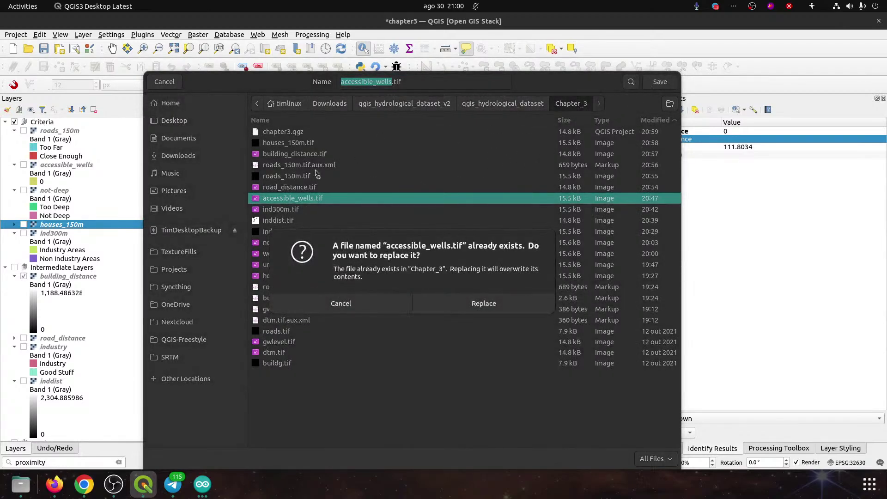
pyautogui.click(448, 297)
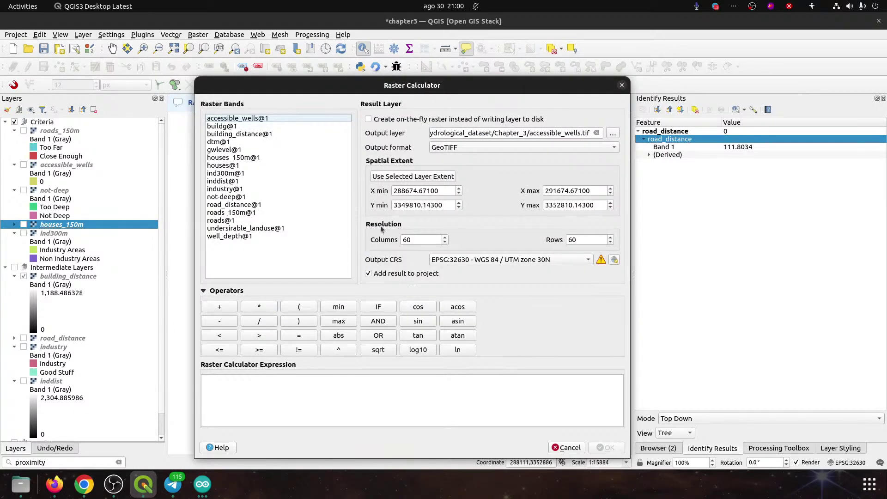
# - Build and run the expression "houses_150m@1" AND "roads_150m@1" AND "ind300m@1" AND "not-deep@1"
pyautogui.doubleClick(231, 159)
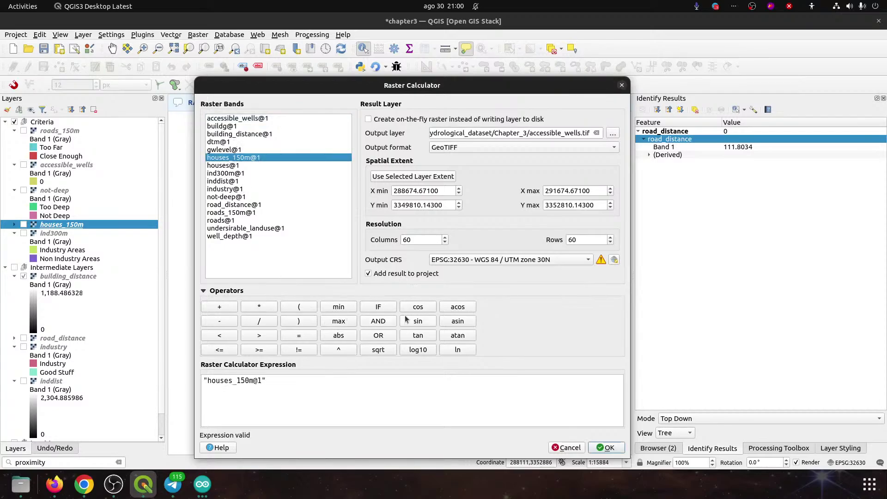
pyautogui.click(378, 322)
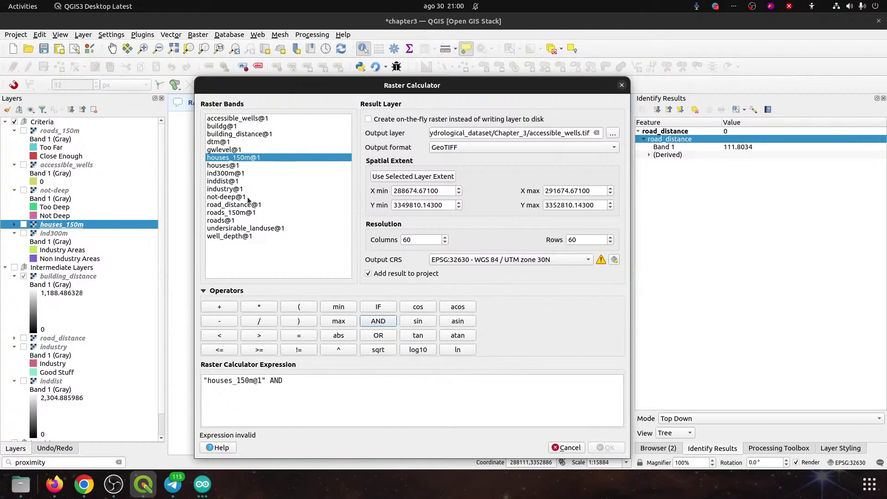
pyautogui.doubleClick(233, 213)
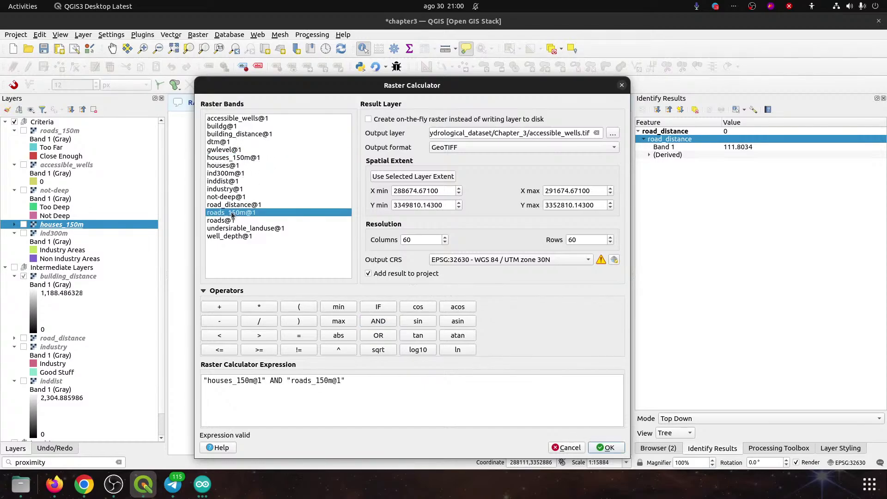
pyautogui.click(378, 321)
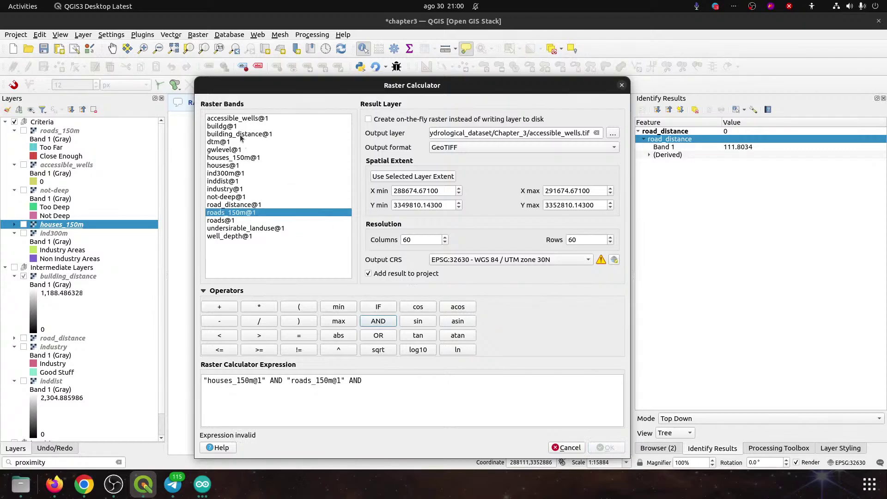
pyautogui.doubleClick(221, 173)
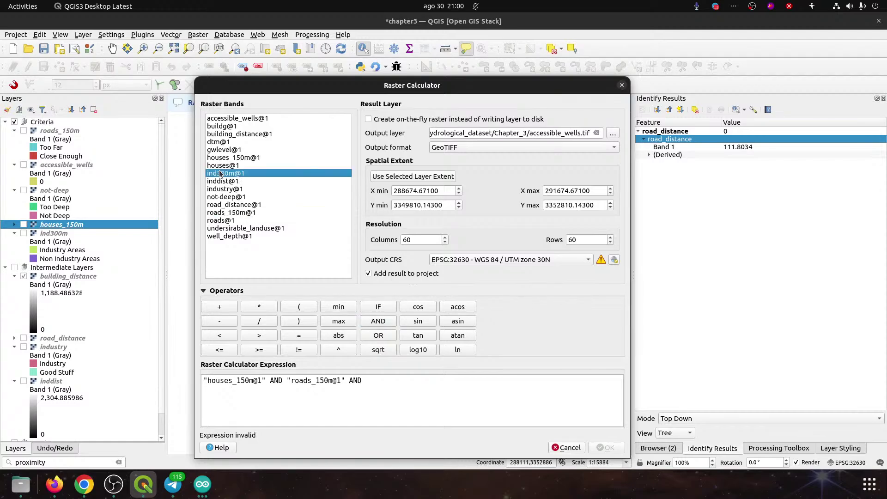
pyautogui.click(378, 321)
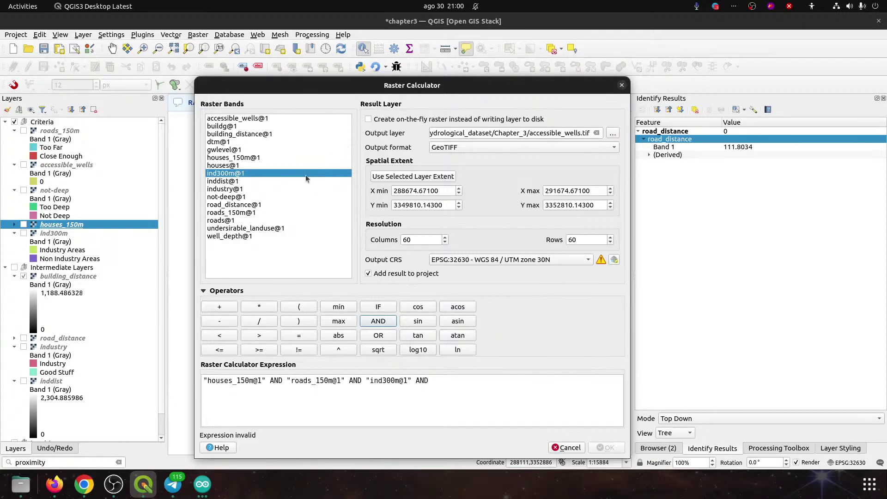
pyautogui.doubleClick(233, 197)
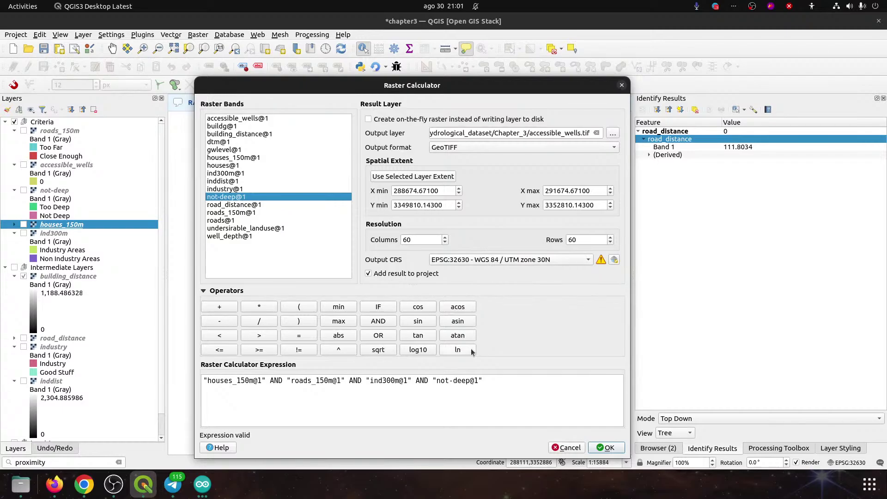
pyautogui.moveTo(495, 379); pyautogui.dragTo(217, 366)
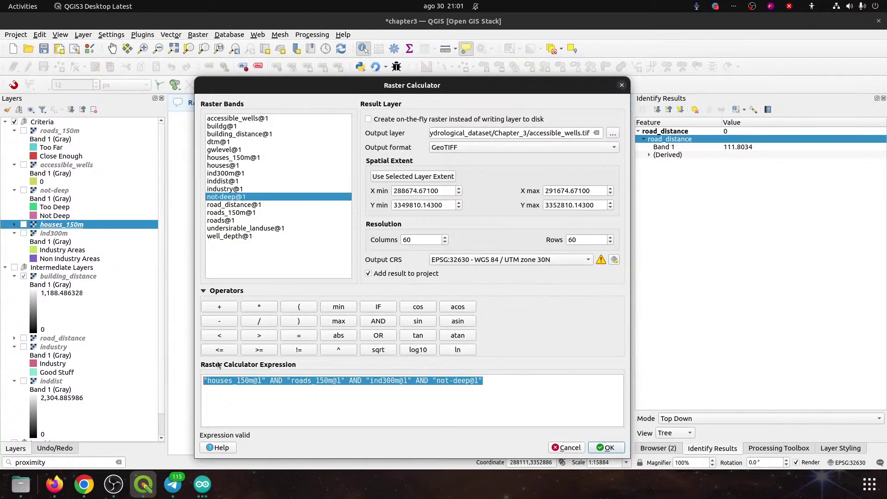
pyautogui.click(606, 450)
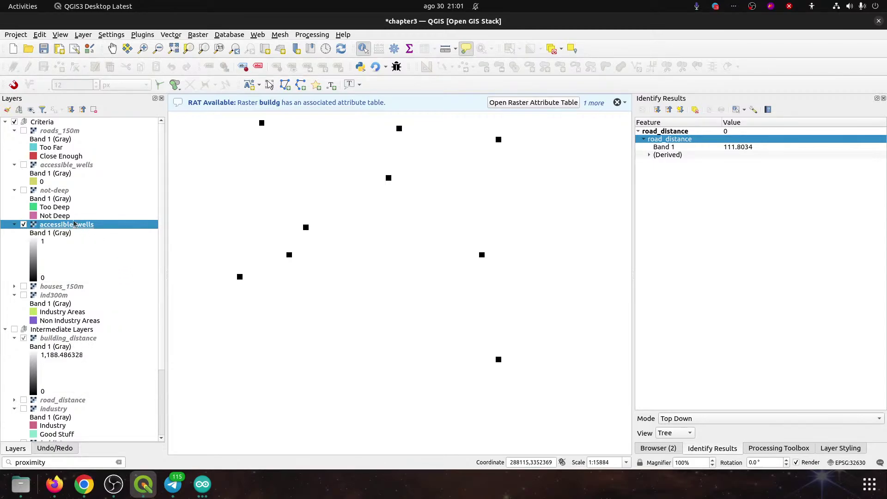
# - Move the new accessible_wells layer above the Criteria group and remove the old accessible_wells layer from that group
pyautogui.moveTo(74, 225); pyautogui.dragTo(86, 122)
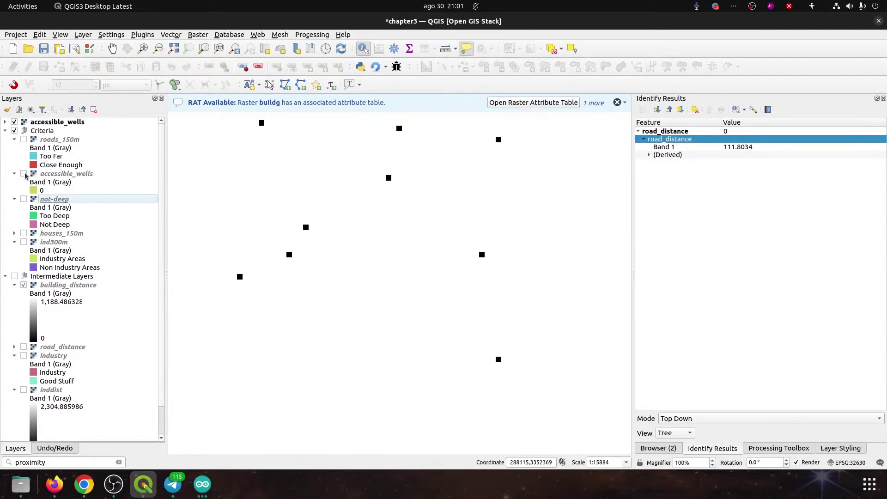
pyautogui.click(50, 175)
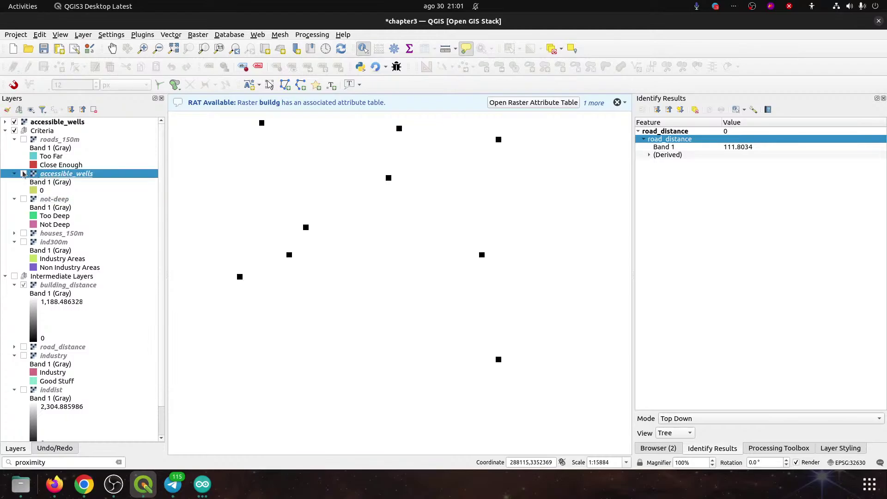
pyautogui.hotkey('ctrl', 'd')
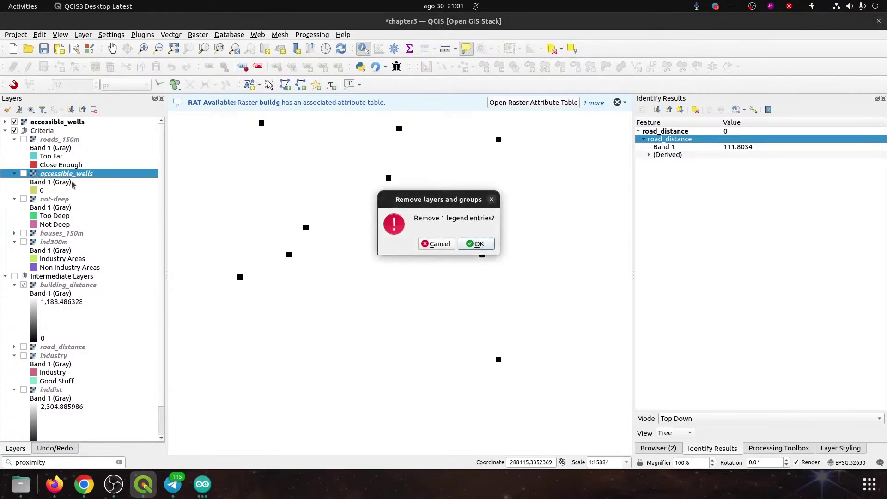
pyautogui.click(477, 243)
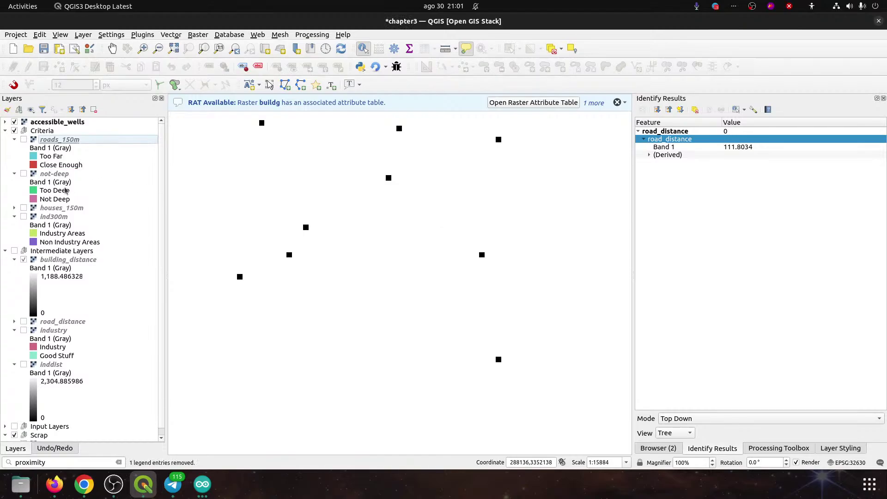
# - Show the not-deep layer and compare it with accessible_wells by toggling the accessible_wells visibility
pyautogui.click(23, 174)
pyautogui.click(14, 122)
pyautogui.click(14, 122)
pyautogui.click(14, 122)
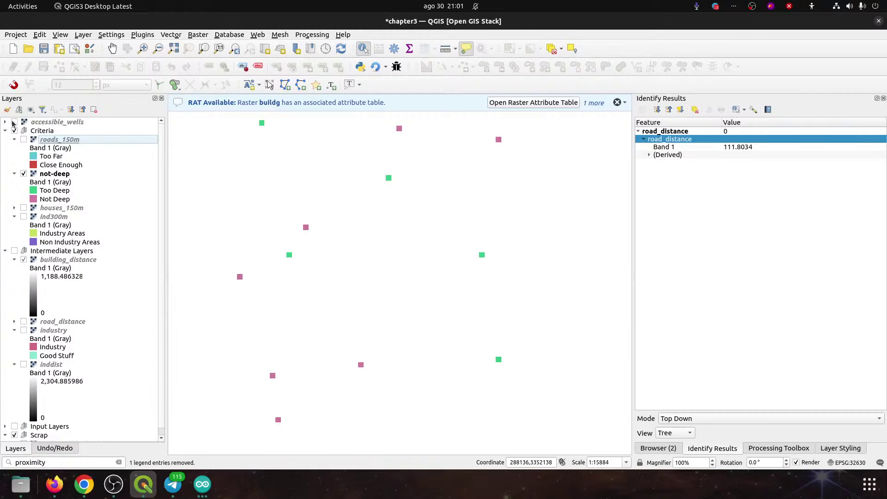
pyautogui.click(14, 122)
pyautogui.click(14, 122)
pyautogui.click(14, 122)
pyautogui.click(14, 122)
pyautogui.click(14, 122)
pyautogui.click(14, 122)
pyautogui.click(13, 122)
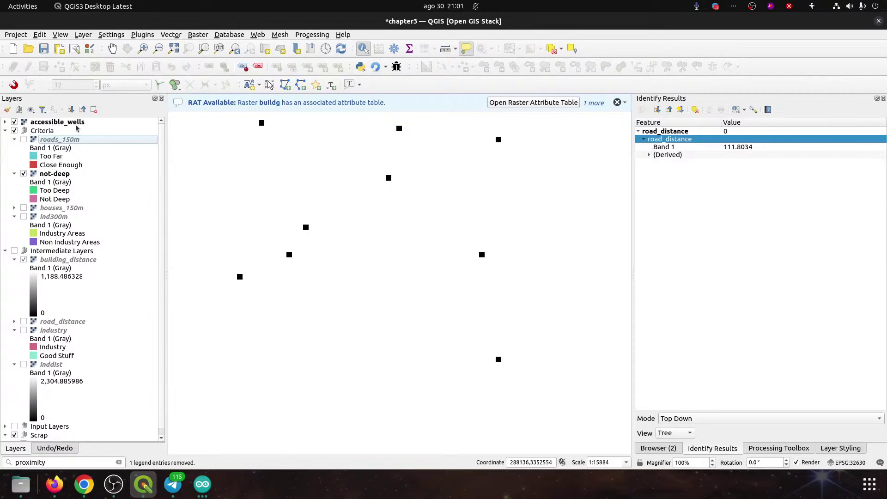
# - Set the additional no data value of the accessible_wells layer to 0 in its transparency properties
pyautogui.click(53, 124)
pyautogui.doubleClick(53, 123)
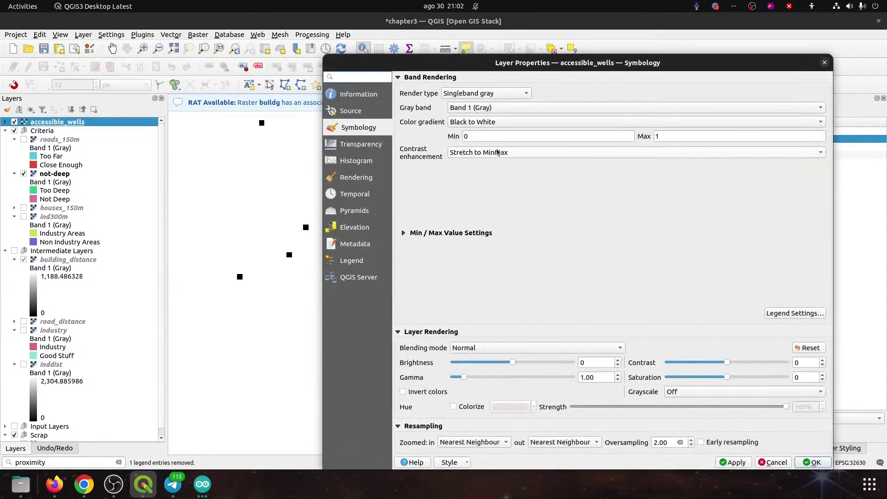
pyautogui.click(373, 146)
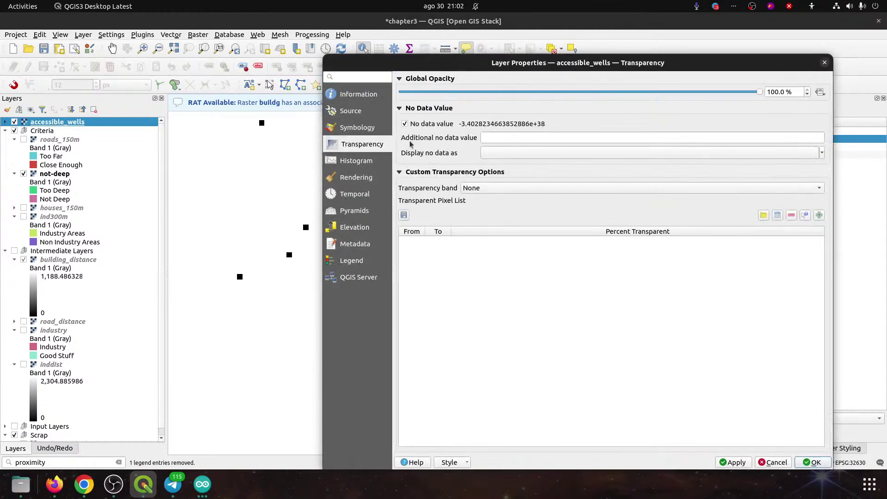
pyautogui.click(490, 137)
pyautogui.write('0')
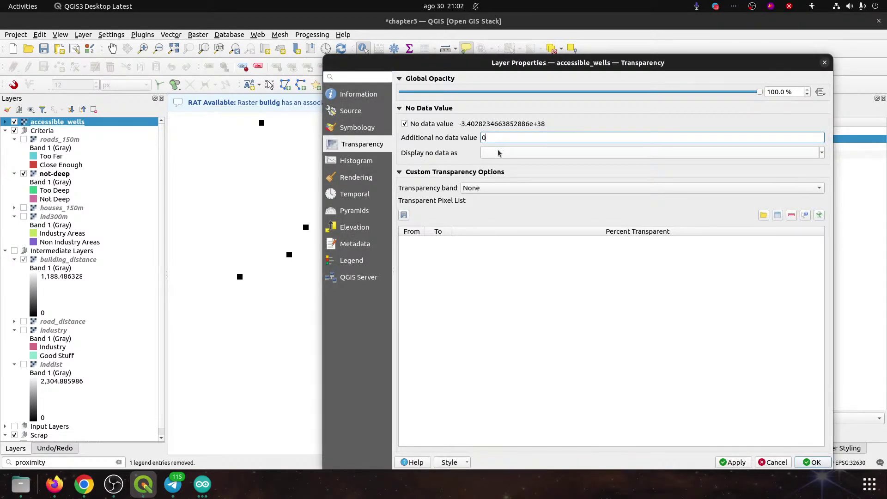
pyautogui.click(735, 462)
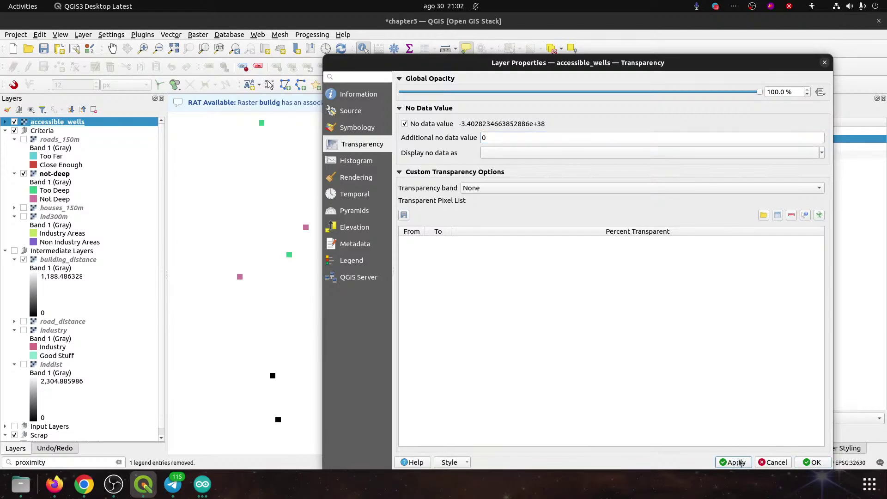
pyautogui.click(815, 462)
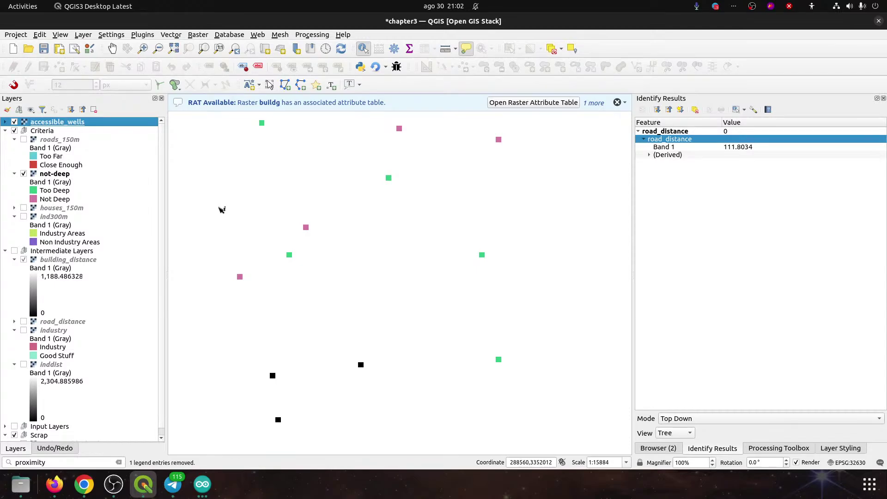
# - Toggle the visibility of accessible_wells repeatedly to check the remaining wells against the not-deep layer
pyautogui.click(14, 122)
pyautogui.click(15, 122)
pyautogui.click(14, 122)
pyautogui.click(14, 122)
pyautogui.click(14, 122)
pyautogui.click(15, 122)
pyautogui.click(14, 122)
pyautogui.click(15, 122)
pyautogui.click(14, 122)
# - Hide the not-deep layer, display accessible_wells, and save the project
pyautogui.click(23, 174)
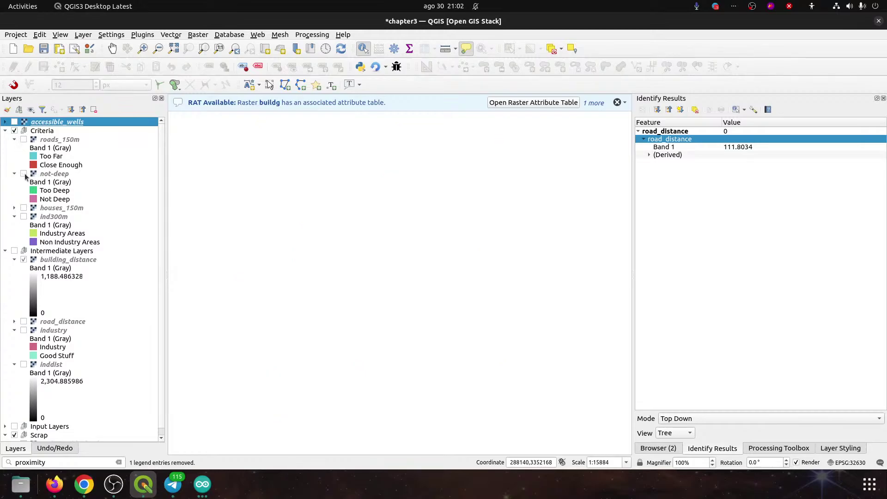
pyautogui.click(15, 122)
pyautogui.click(44, 49)
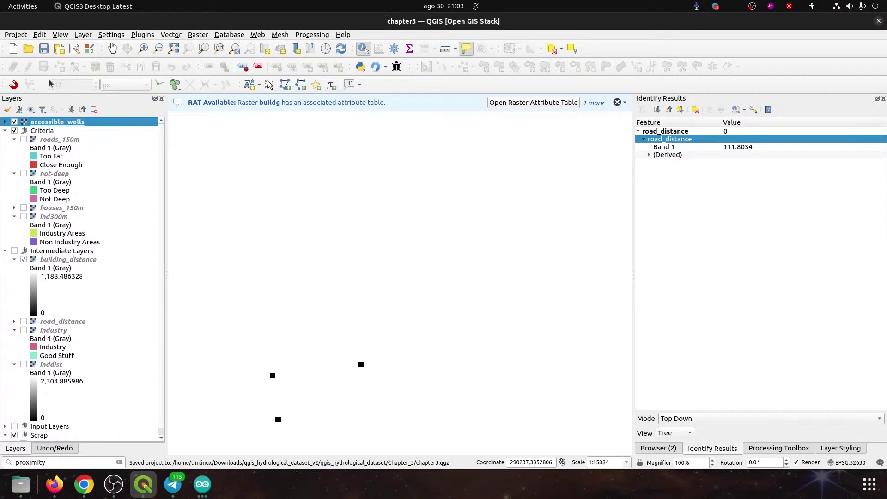
# - Collapse the Criteria and Intermediate Layers groups and save the project
pyautogui.click(5, 131)
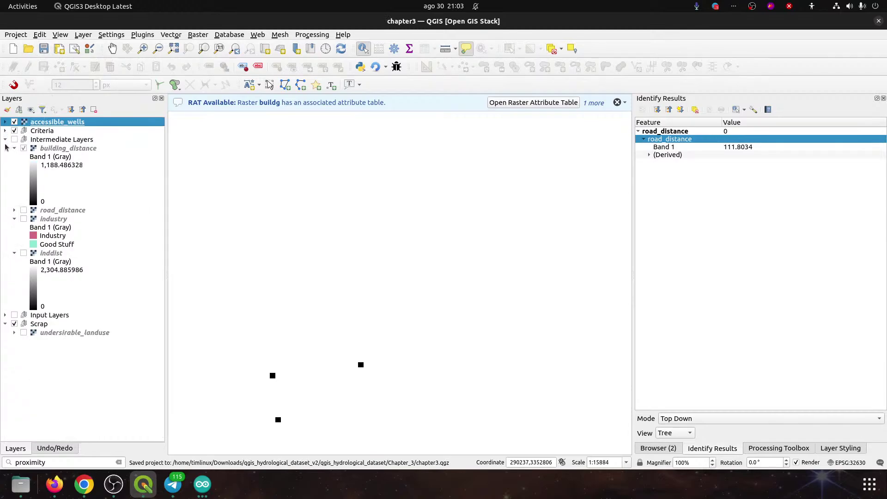
pyautogui.click(6, 140)
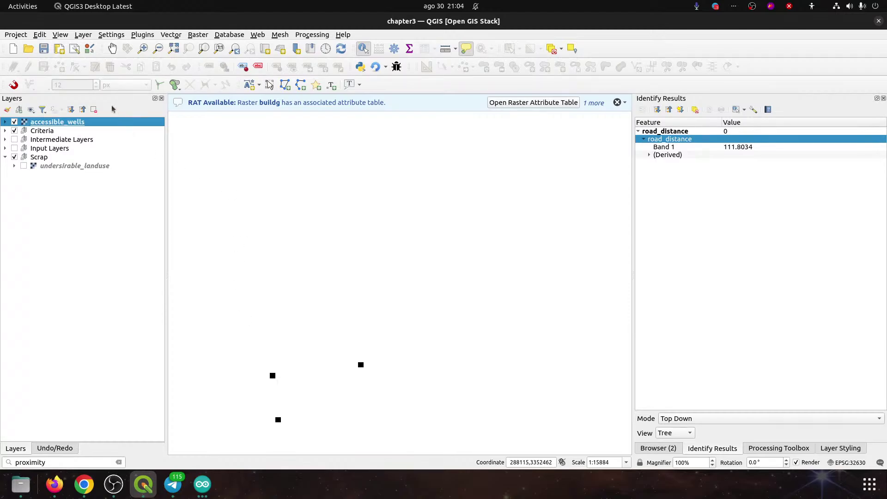
pyautogui.click(45, 49)
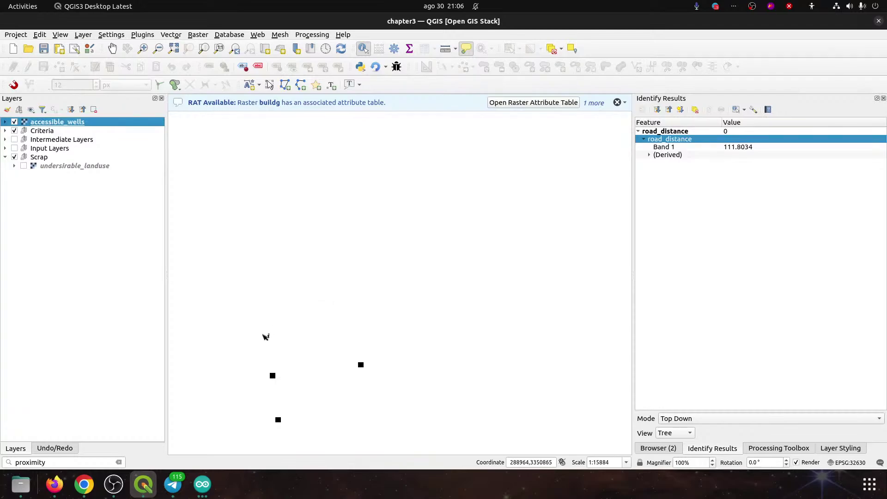
# - Switch to Chrome to view the top of the QGIS for Hydrological Applications book page, and move the browser window off this screen
pyautogui.click(114, 486)
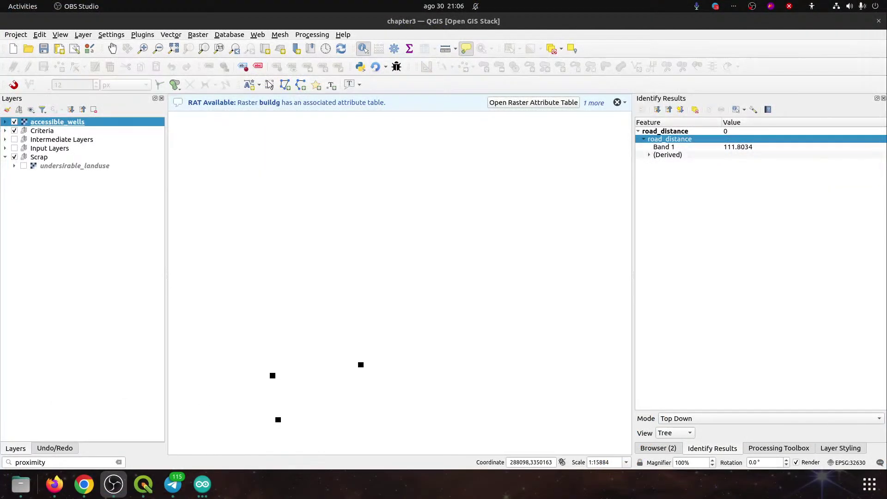
pyautogui.hotkey('alt', 'Tab')
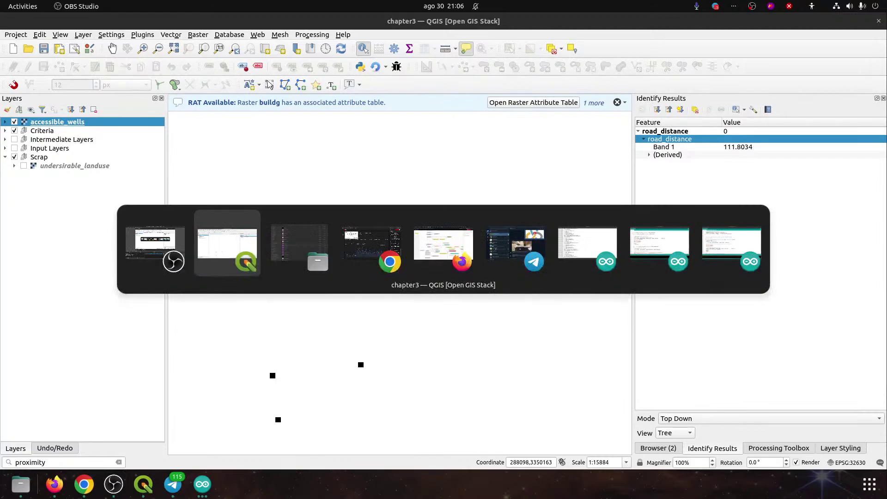
pyautogui.hotkey('alt', 'Tab')
pyautogui.hotkey('alt', 'Tab')
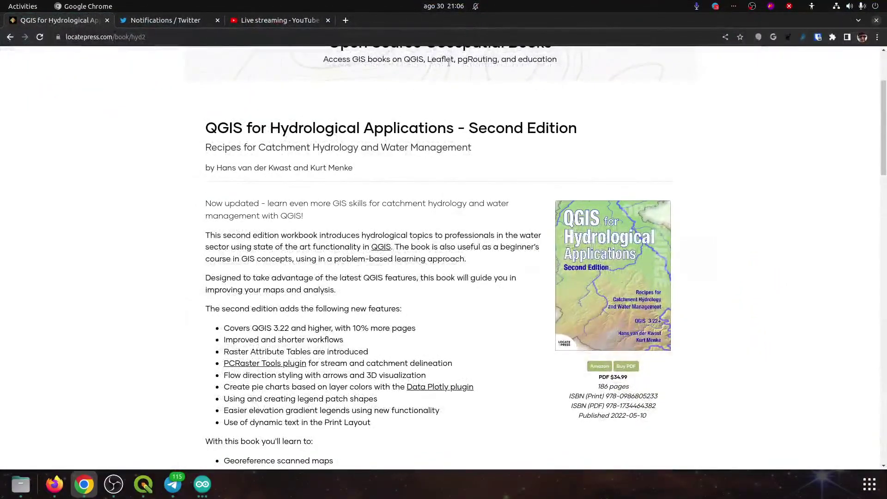
pyautogui.scroll(3, 404, 125)
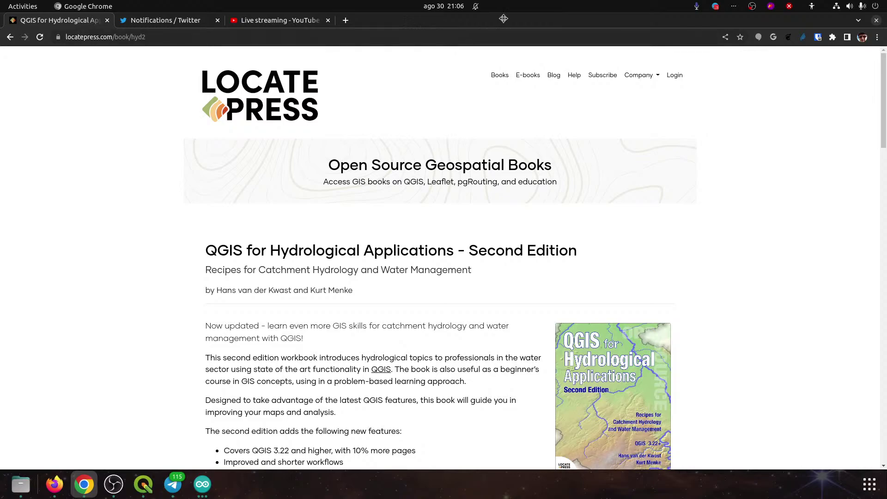
pyautogui.moveTo(503, 19); pyautogui.dragTo(886, 158)
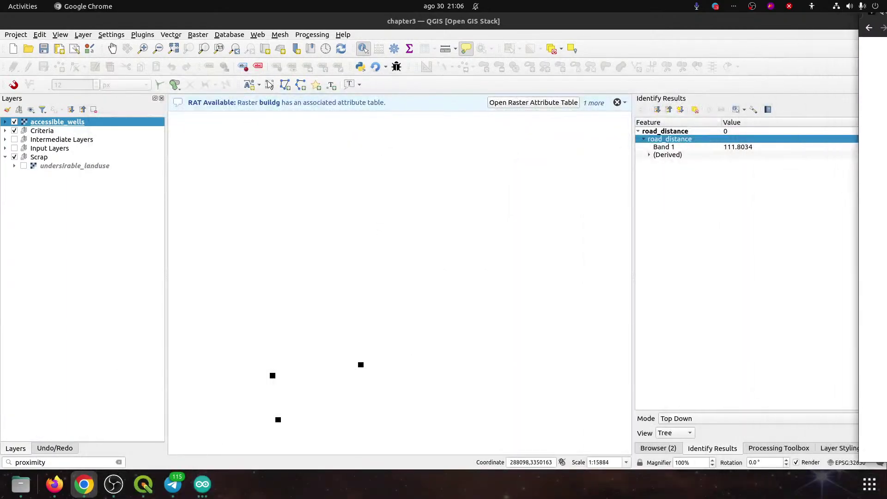
pyautogui.hotkey('alt', 'Tab')
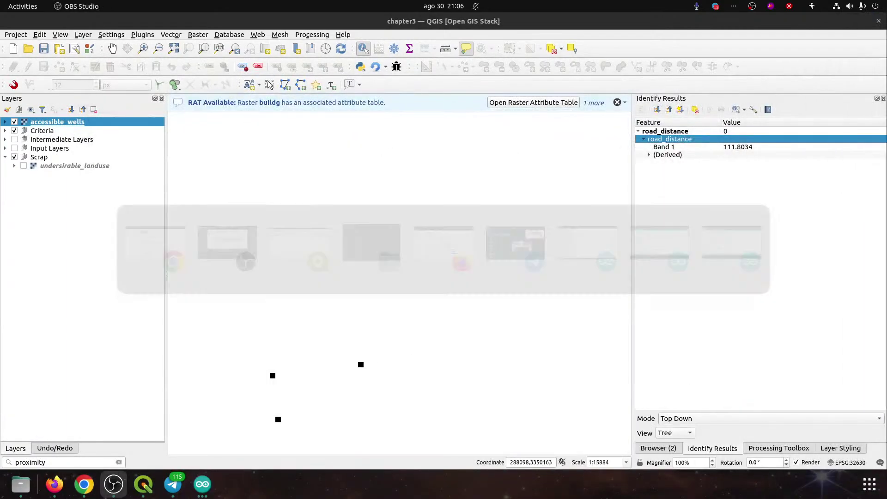